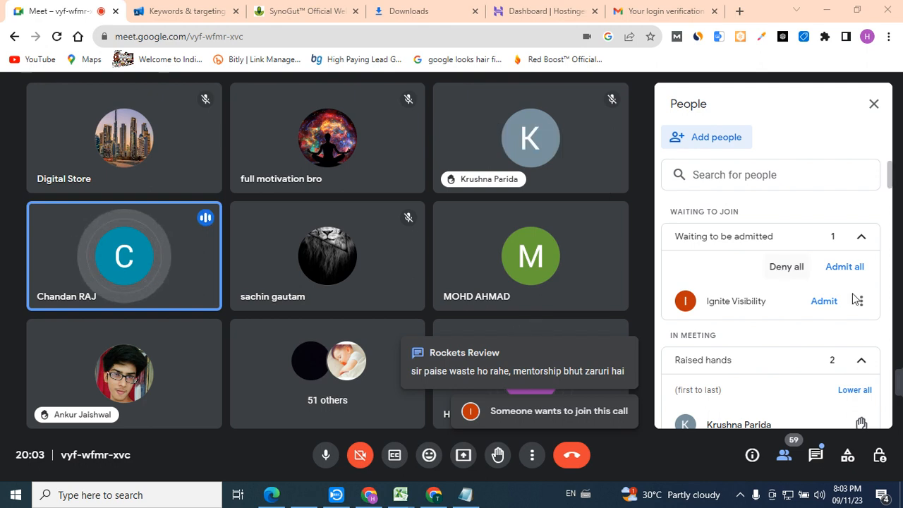
# Step: Admit the participant waiting to join the call
pyautogui.click(824, 302)
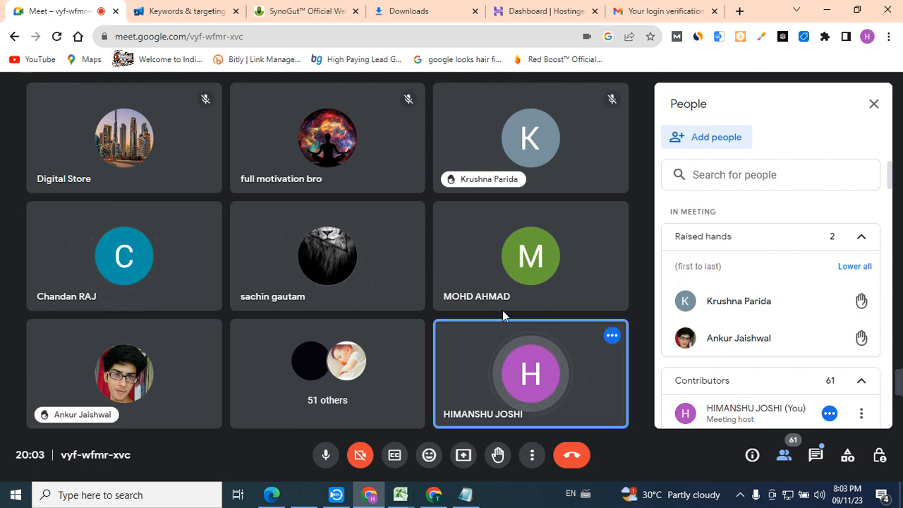
pyautogui.moveTo(371, 499)
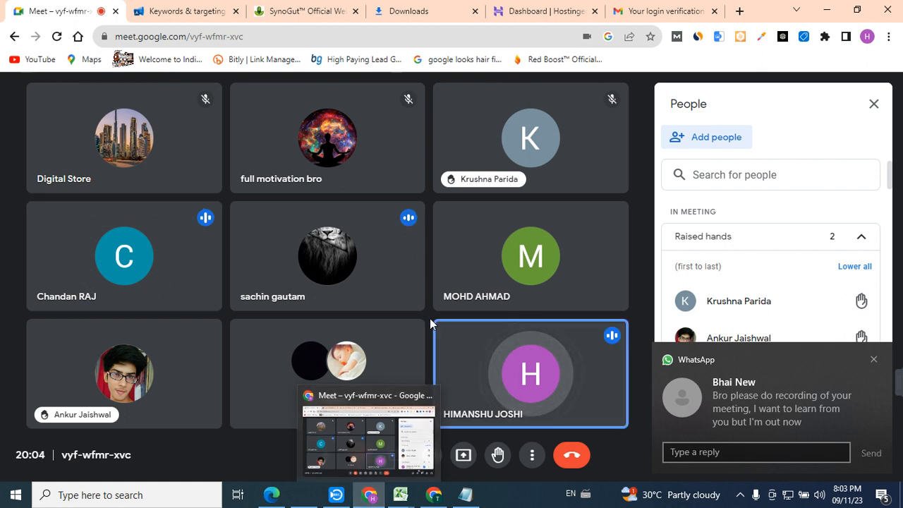
pyautogui.moveTo(436, 365)
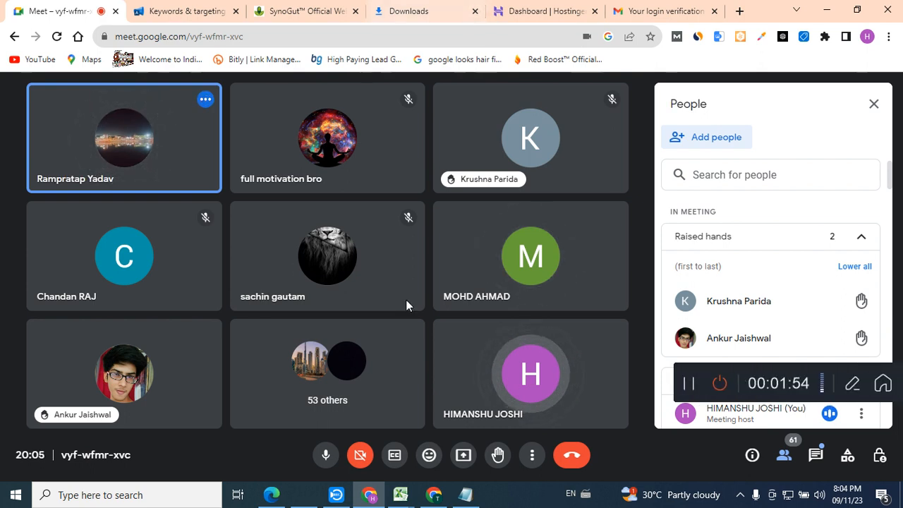
# Step: Share the entire screen with the meeting participants
pyautogui.click(463, 456)
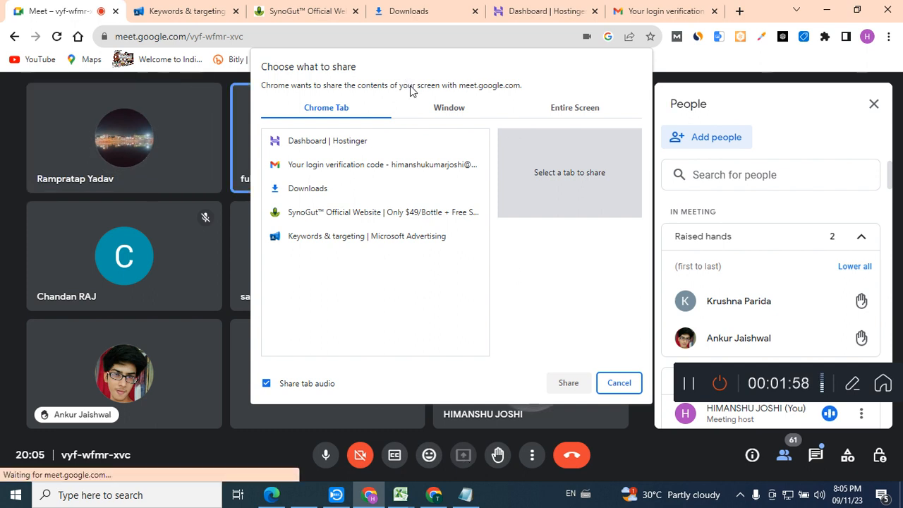
pyautogui.click(561, 113)
pyautogui.click(409, 227)
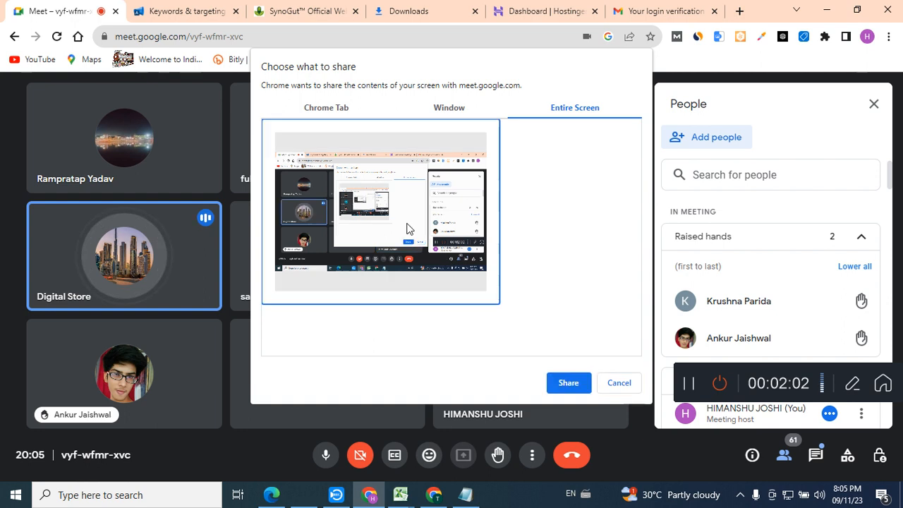
pyautogui.click(568, 385)
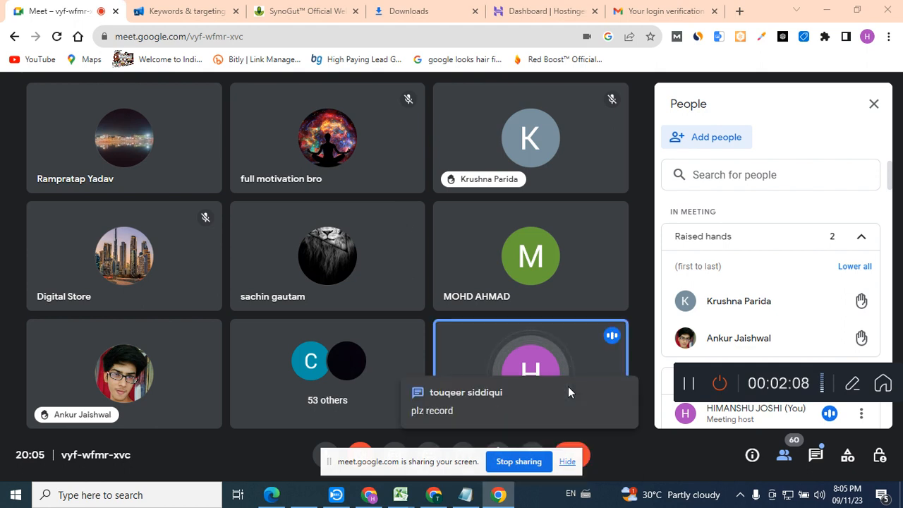
# Step: Try to reload the Microsoft Advertising keyword recommendations page, wait for it to respond, and close that page
pyautogui.click(203, 9)
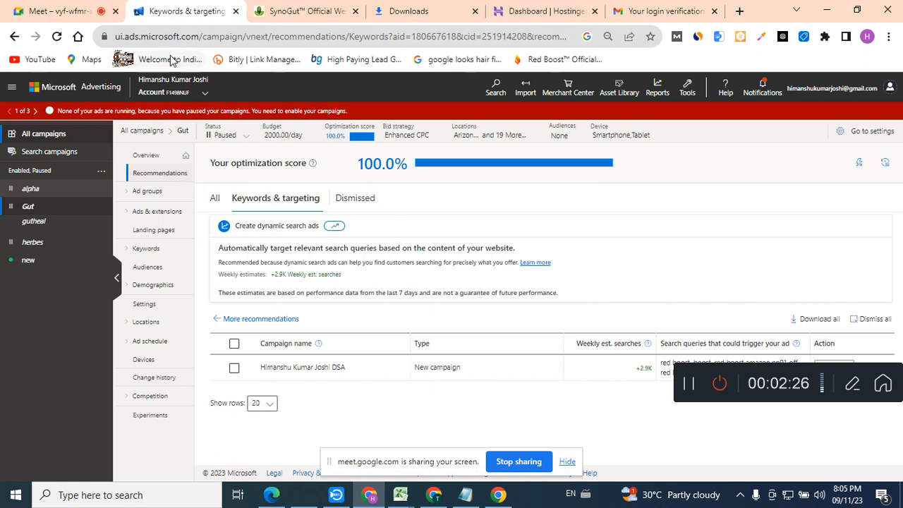
pyautogui.click(57, 39)
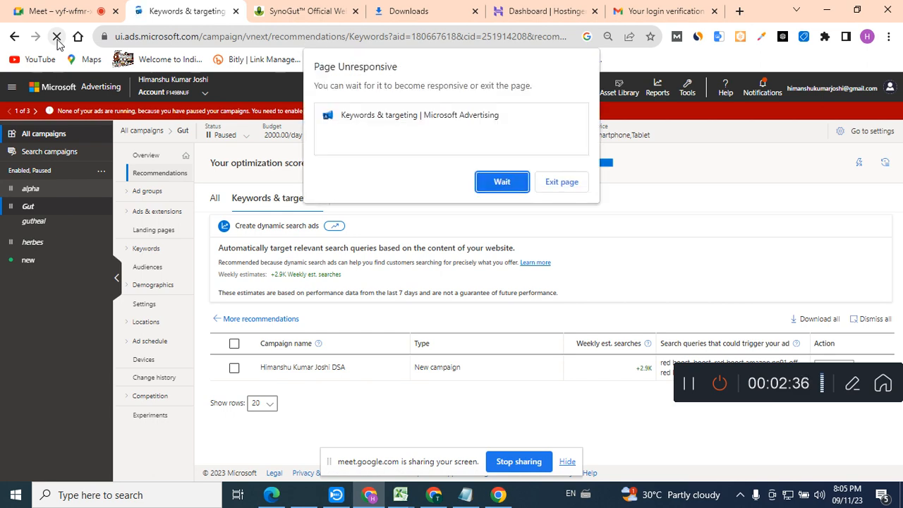
pyautogui.click(514, 186)
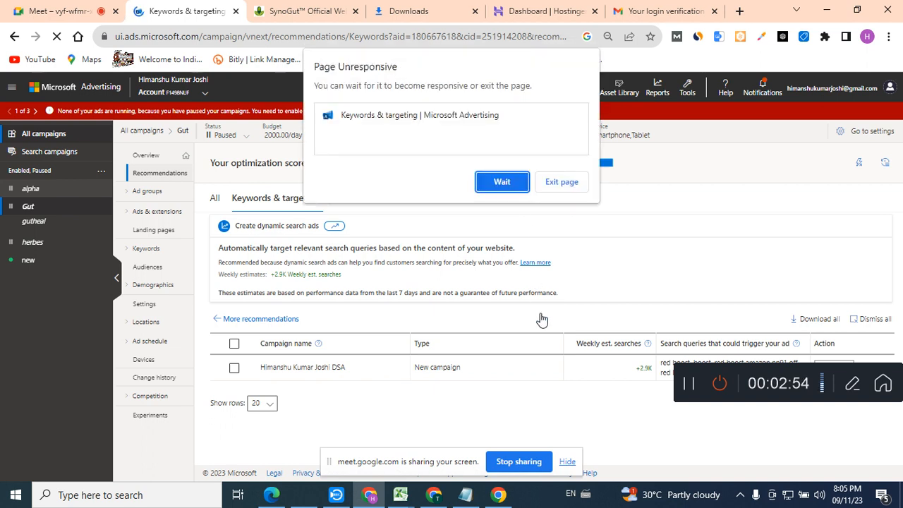
pyautogui.click(509, 185)
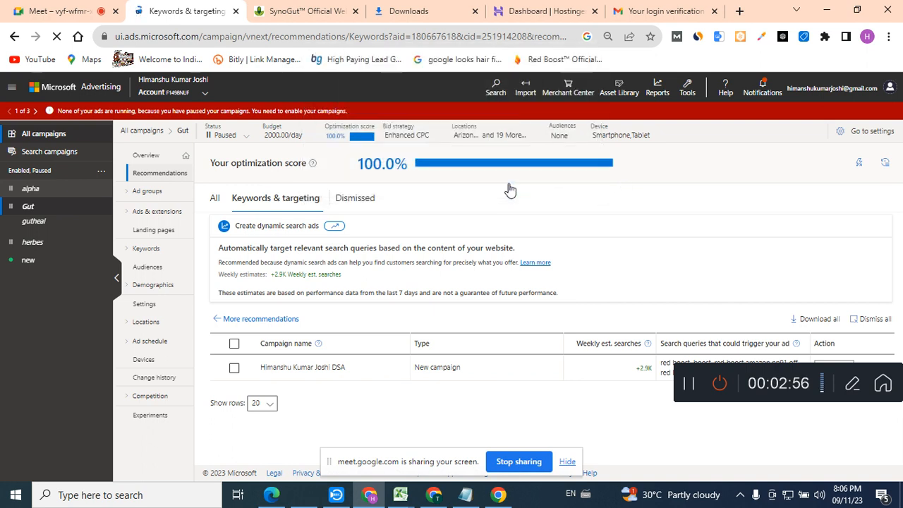
pyautogui.click(69, 8)
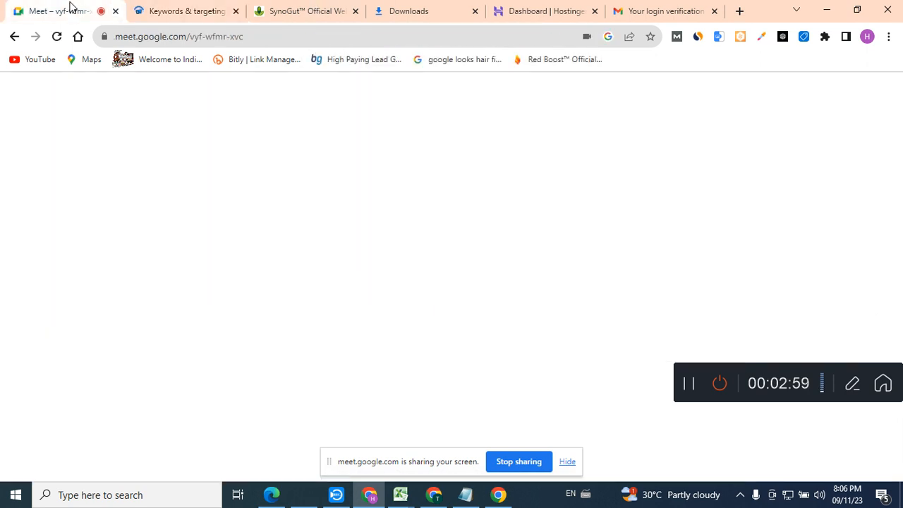
pyautogui.click(176, 9)
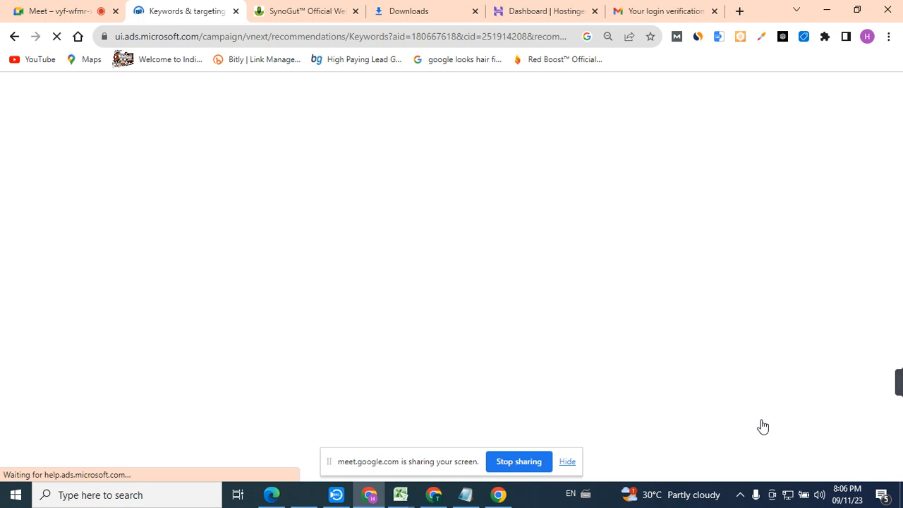
pyautogui.click(236, 11)
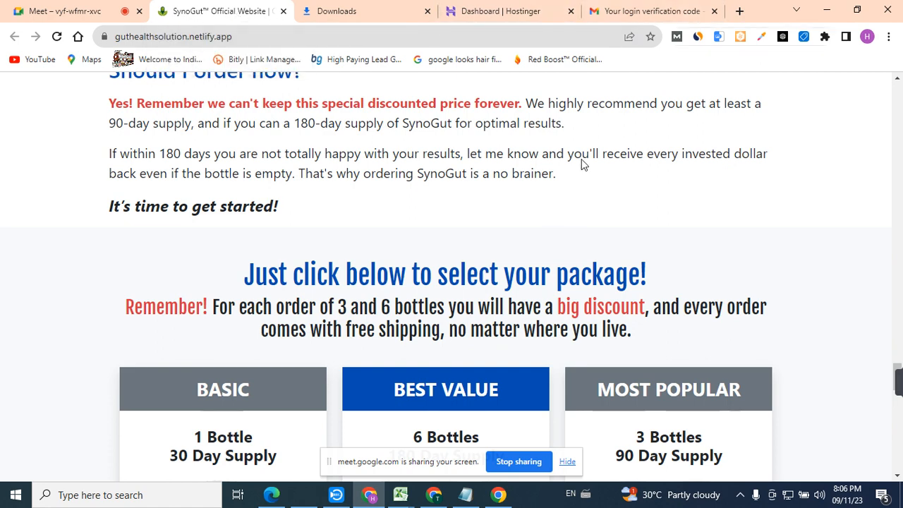
# Step: Look up "bing ads" in a new browser tab and open the Microsoft Advertising account
pyautogui.click(739, 11)
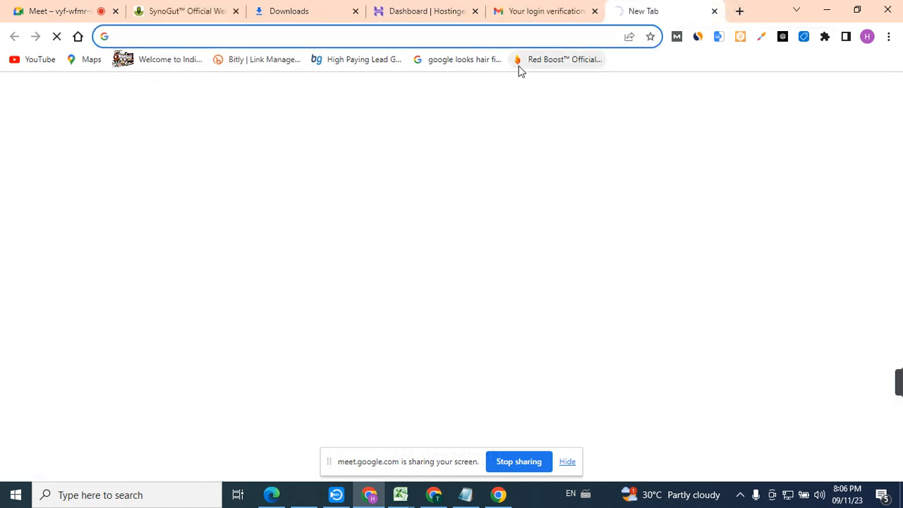
pyautogui.write('bing ads')
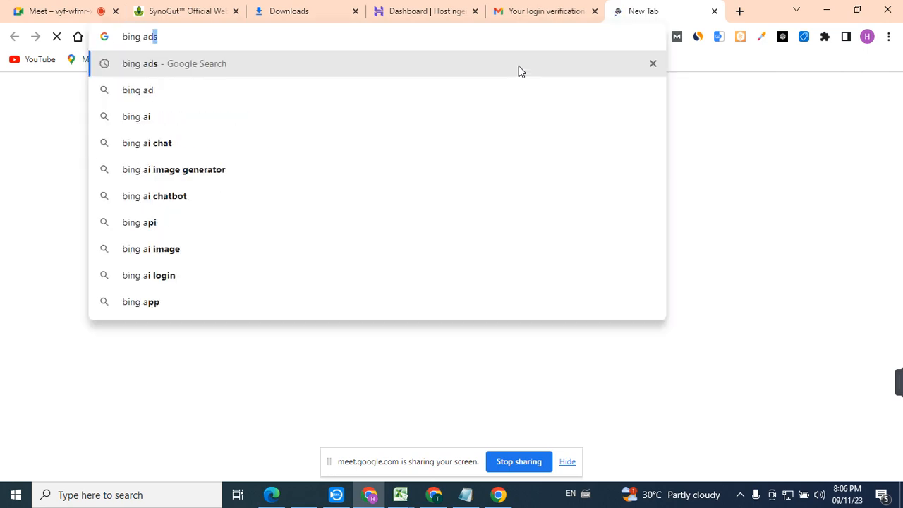
pyautogui.press('Return')
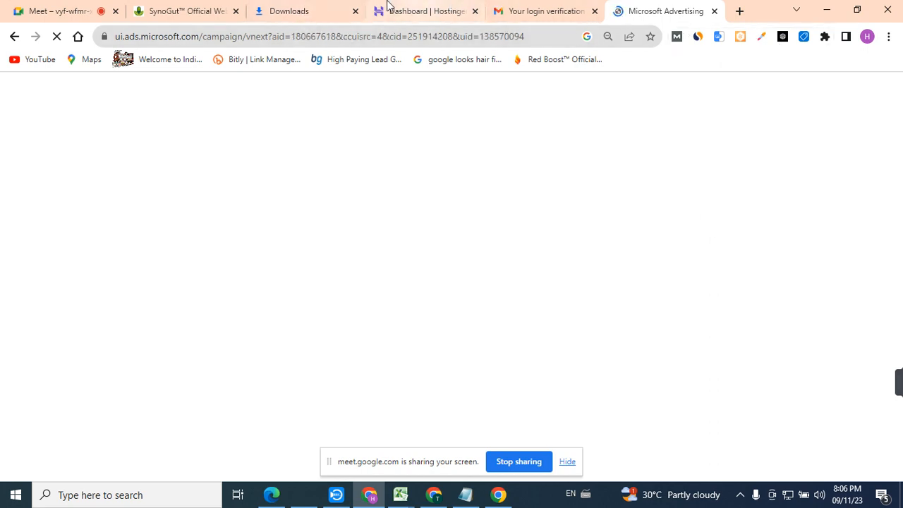
pyautogui.click(28, 7)
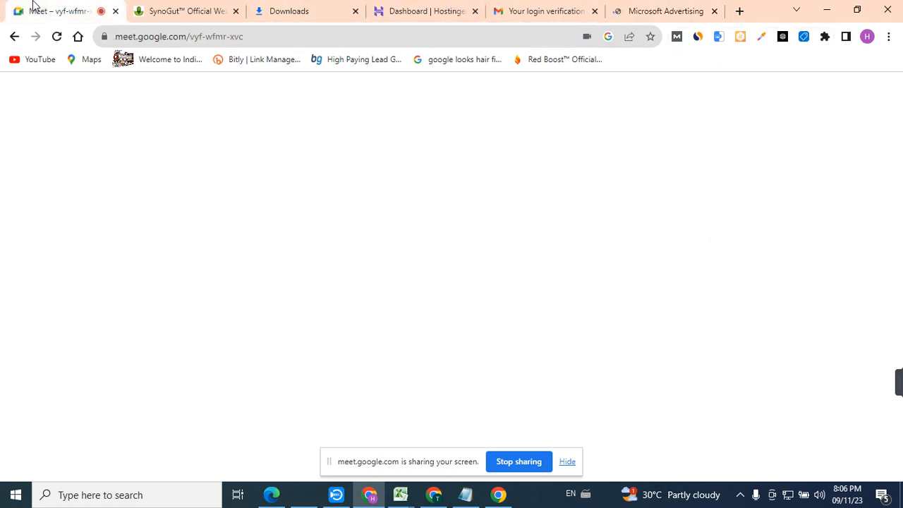
pyautogui.click(634, 14)
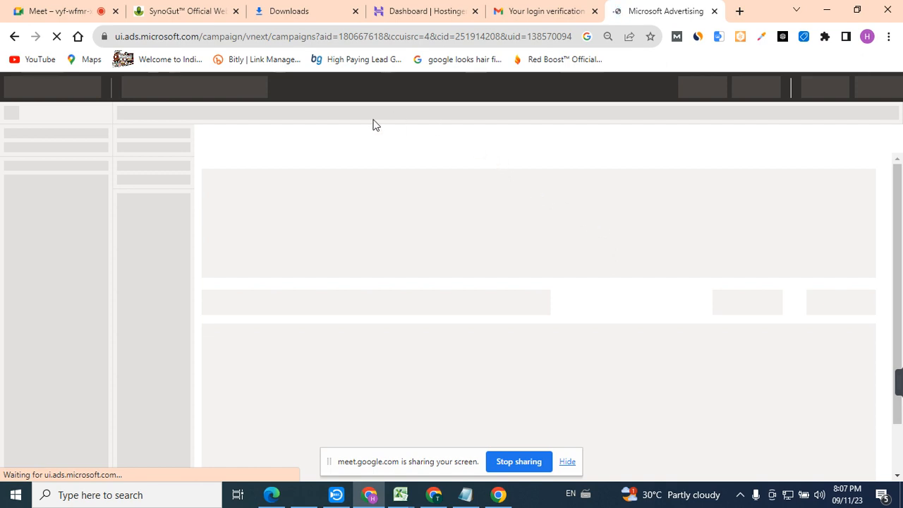
pyautogui.click(553, 12)
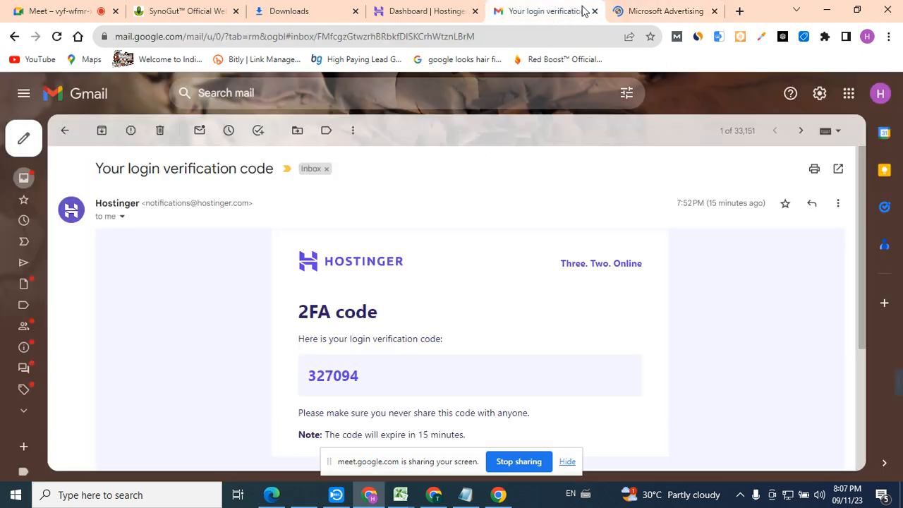
pyautogui.click(643, 7)
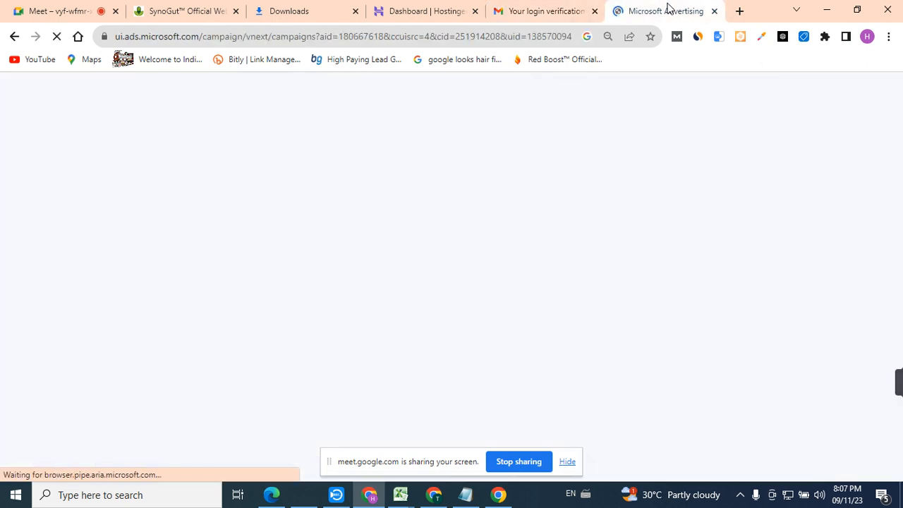
pyautogui.moveTo(899, 387)
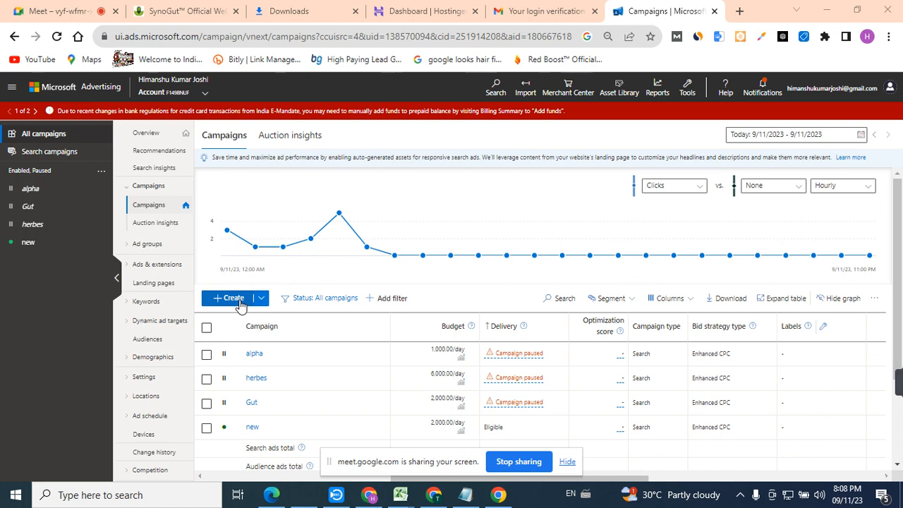
# Step: Switch to Bing Webmaster Tools and examine the Keyword Research report for alpha tonic, including its impressions trend and top-ranking URLs
pyautogui.click(447, 503)
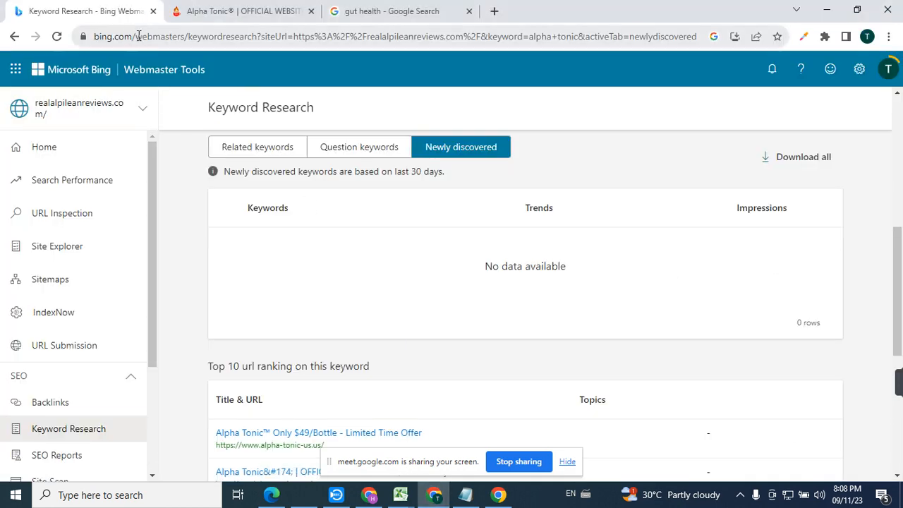
pyautogui.moveTo(189, 36); pyautogui.dragTo(82, 37)
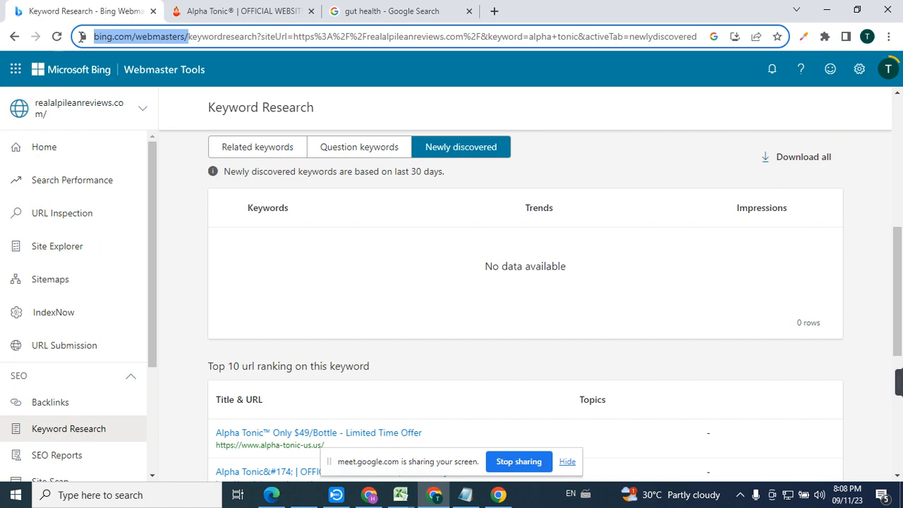
pyautogui.scroll(-2, 165, 208)
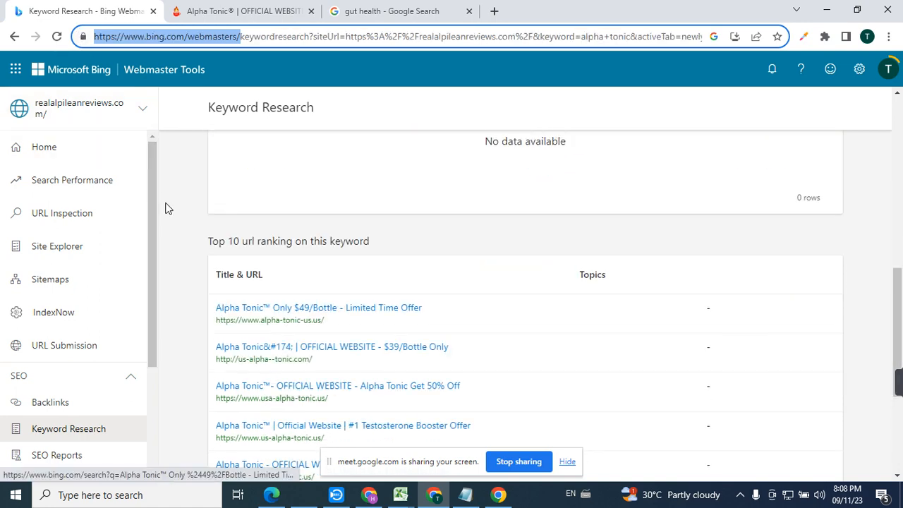
pyautogui.scroll(-2, 111, 271)
pyautogui.scroll(1, 236, 268)
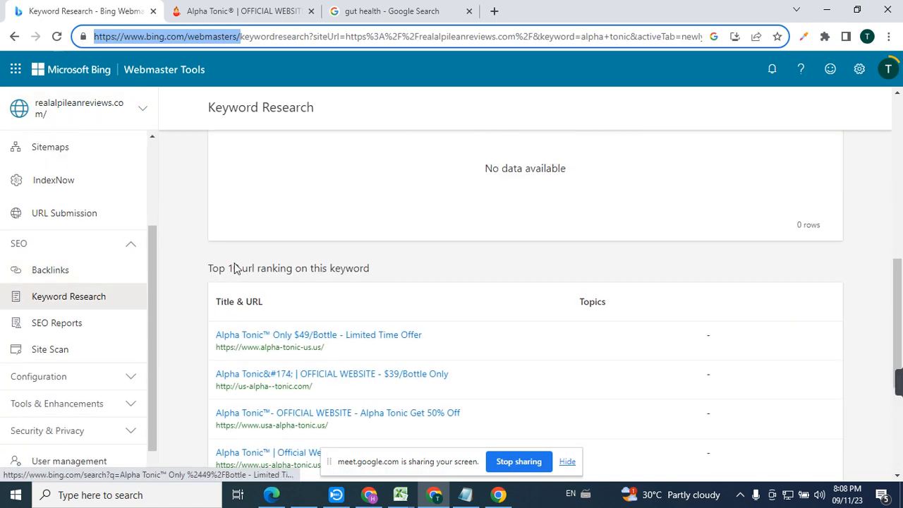
pyautogui.scroll(7, 292, 238)
pyautogui.scroll(-8, 298, 225)
pyautogui.scroll(5, 302, 177)
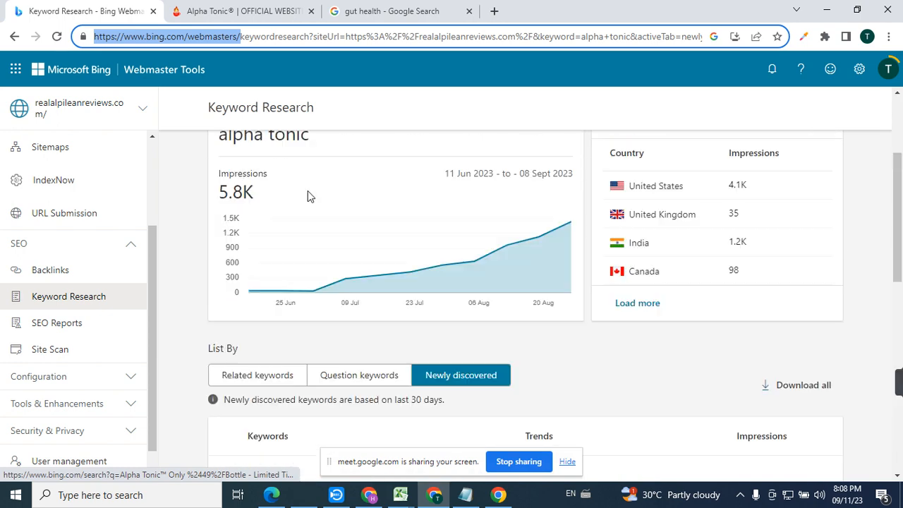
pyautogui.scroll(2, 307, 195)
pyautogui.scroll(-7, 304, 177)
pyautogui.click(302, 173)
pyautogui.scroll(1, 318, 187)
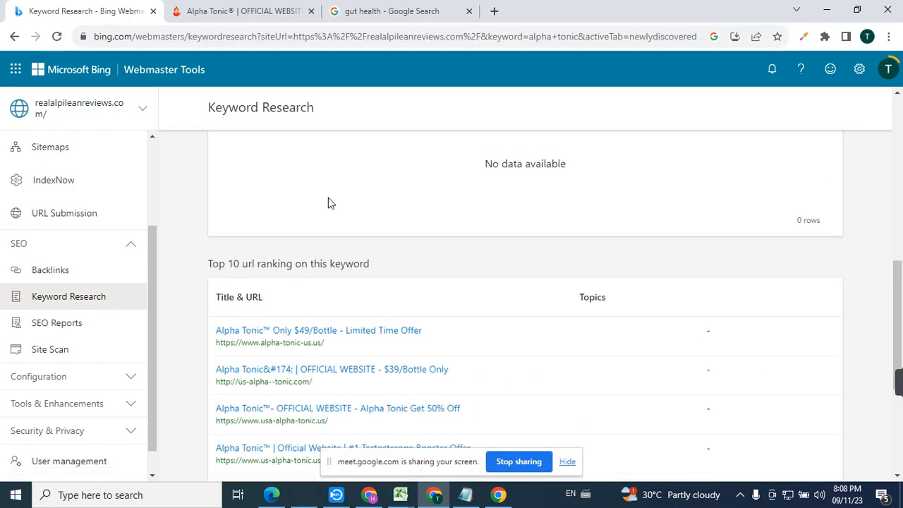
pyautogui.scroll(6, 328, 203)
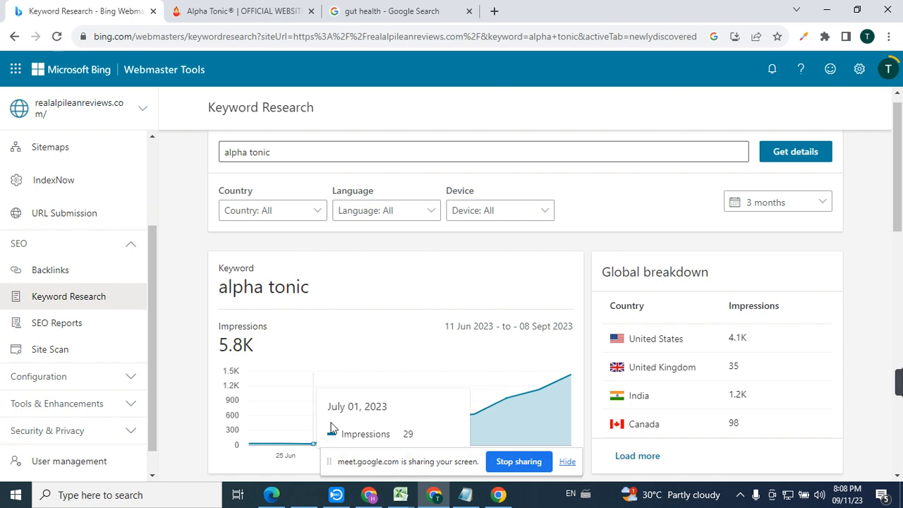
# Step: Look up the keyword "syno gut" in Keyword Research and examine its impressions
pyautogui.moveTo(288, 155); pyautogui.dragTo(157, 161)
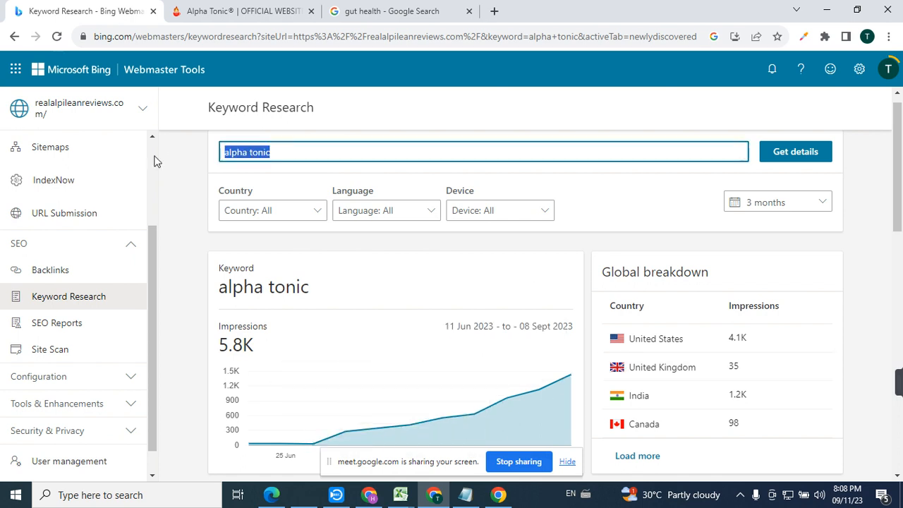
pyautogui.write('syno')
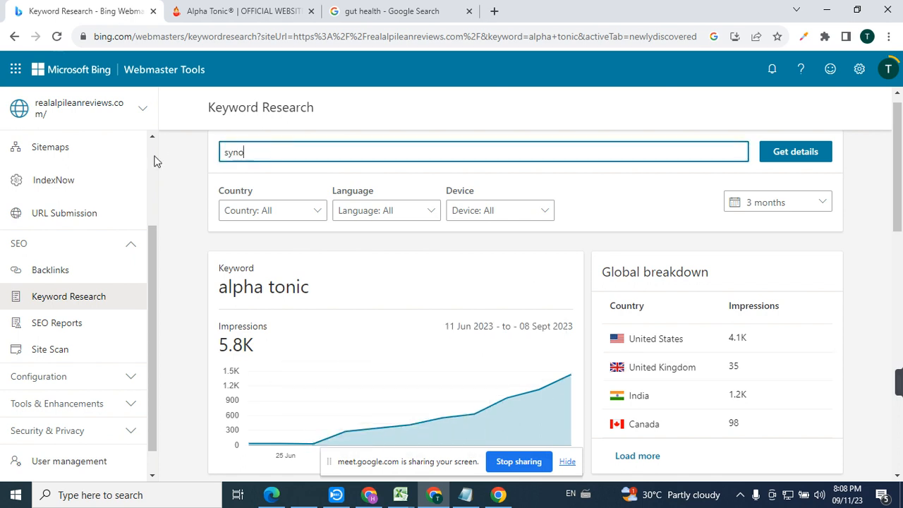
pyautogui.write(' gut')
pyautogui.press('Return')
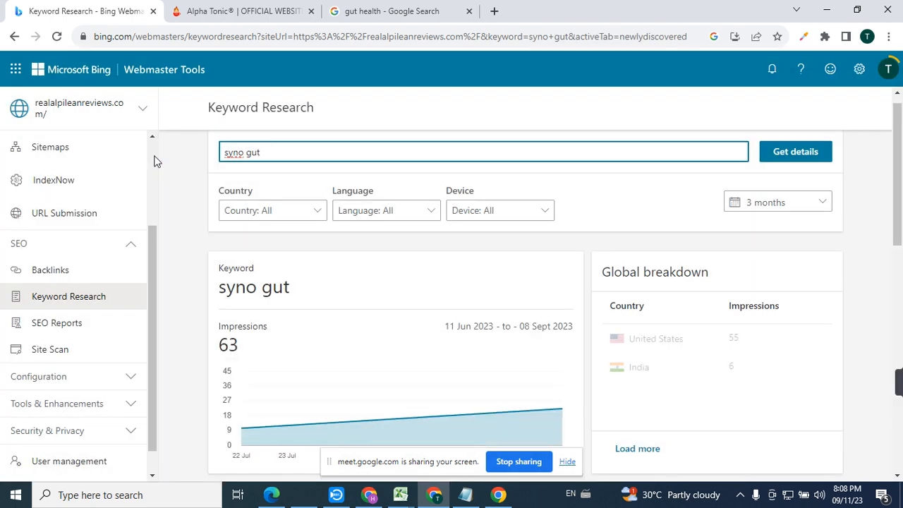
pyautogui.moveTo(557, 378)
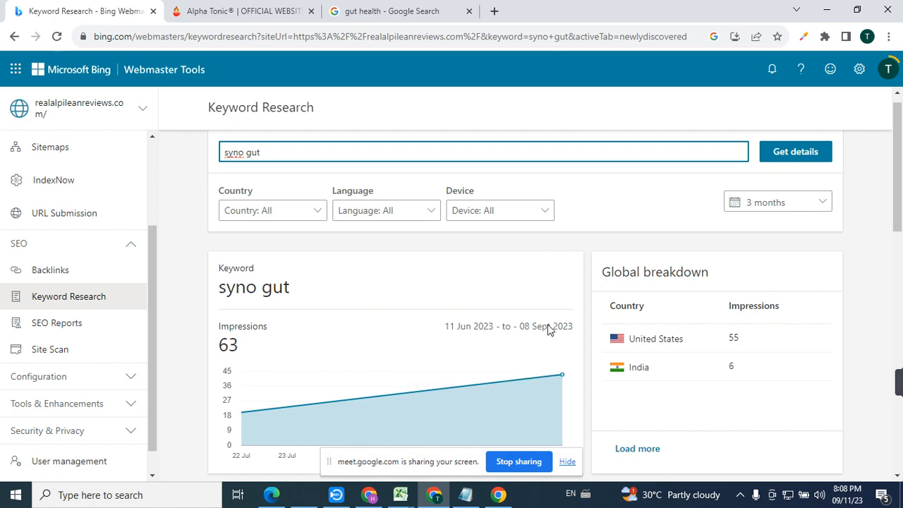
# Step: Look up the keyword "gut health" in Keyword Research
pyautogui.moveTo(280, 149); pyautogui.dragTo(177, 155)
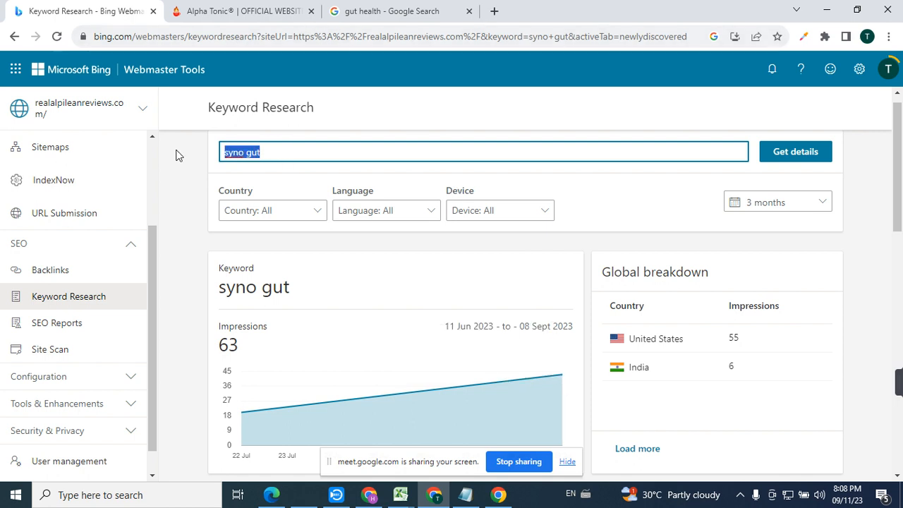
pyautogui.write('gut h')
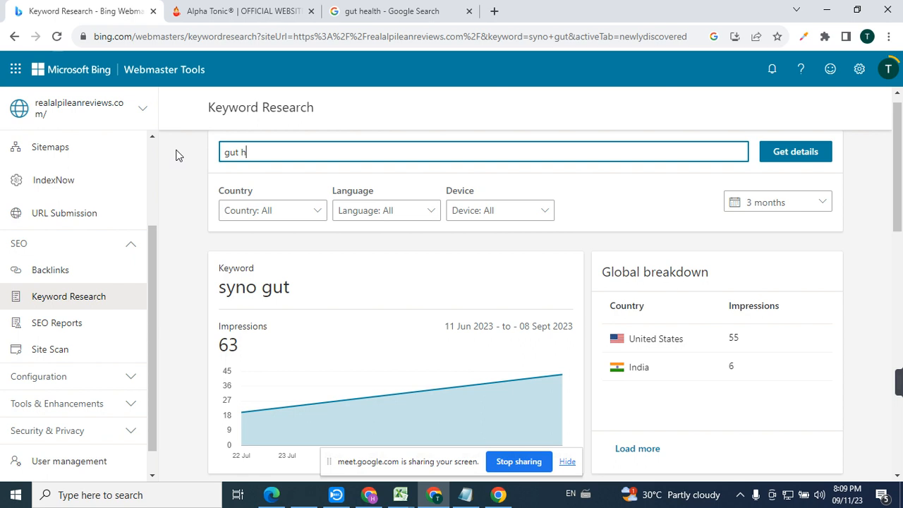
pyautogui.write('ealth')
pyautogui.press('Return')
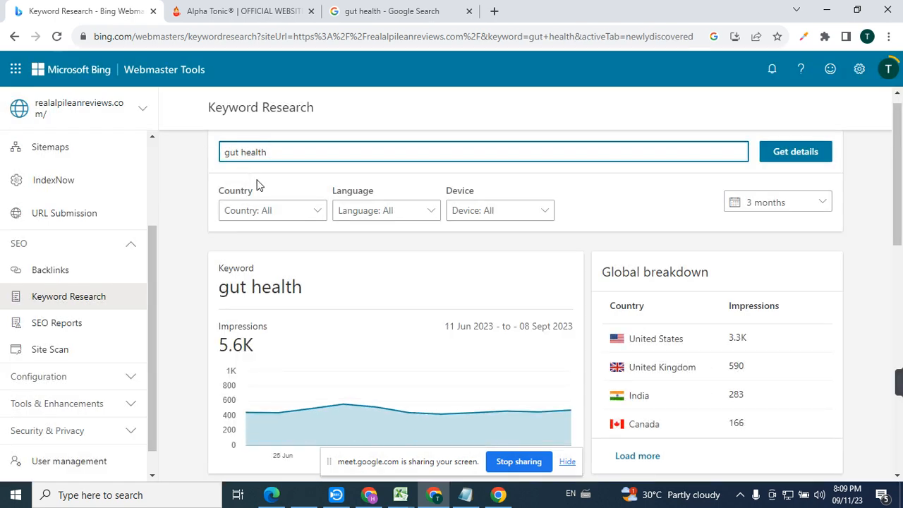
# Step: Restrict the keyword report to the United States and look up the keyword "herbes"
pyautogui.click(661, 339)
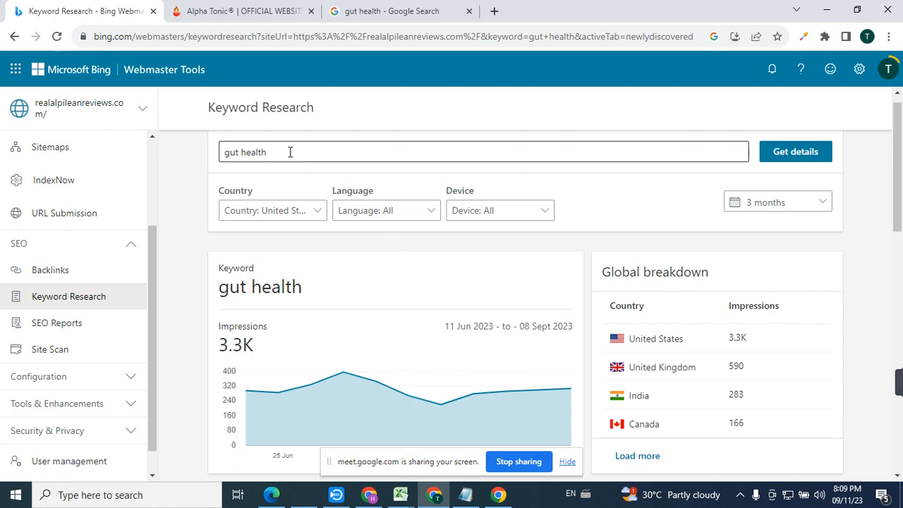
pyautogui.moveTo(289, 151); pyautogui.dragTo(201, 156)
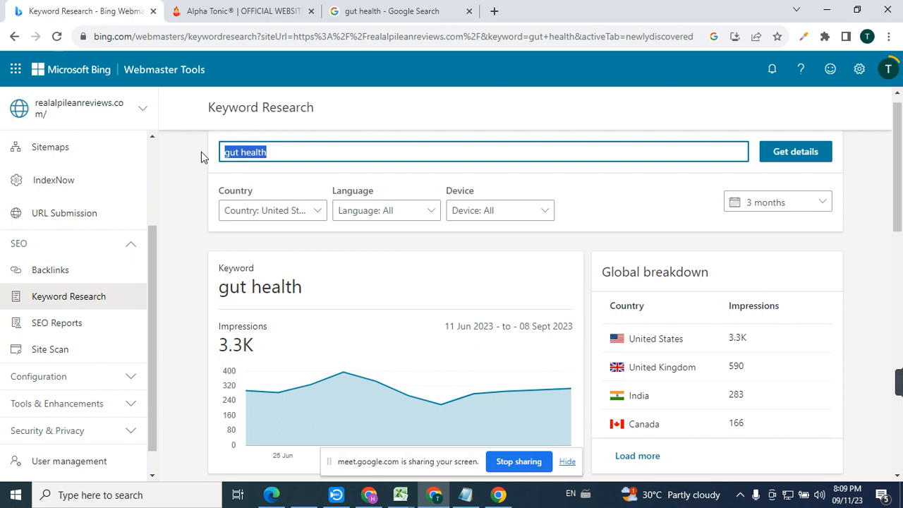
pyautogui.write('h')
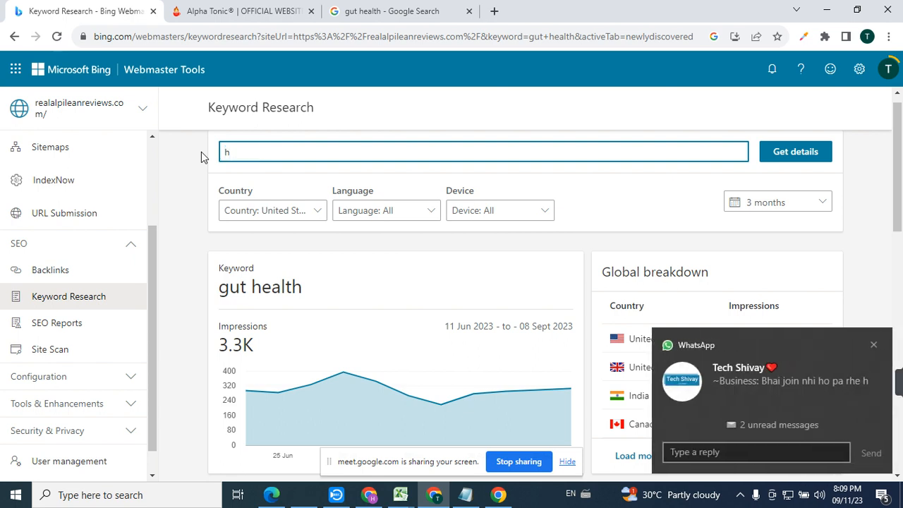
pyautogui.write('erbes')
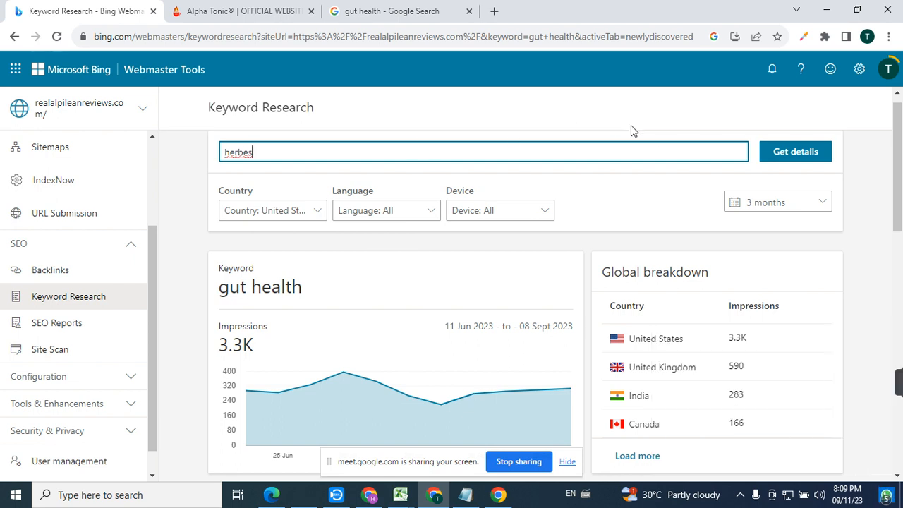
pyautogui.click(797, 149)
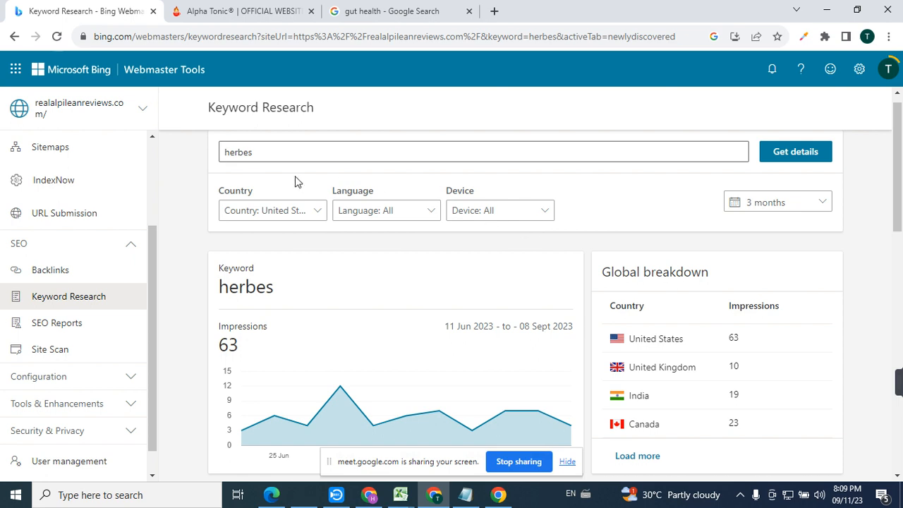
# Step: Switch to the Microsoft Advertising account and open its Keyword planner
pyautogui.moveTo(287, 150); pyautogui.dragTo(200, 153)
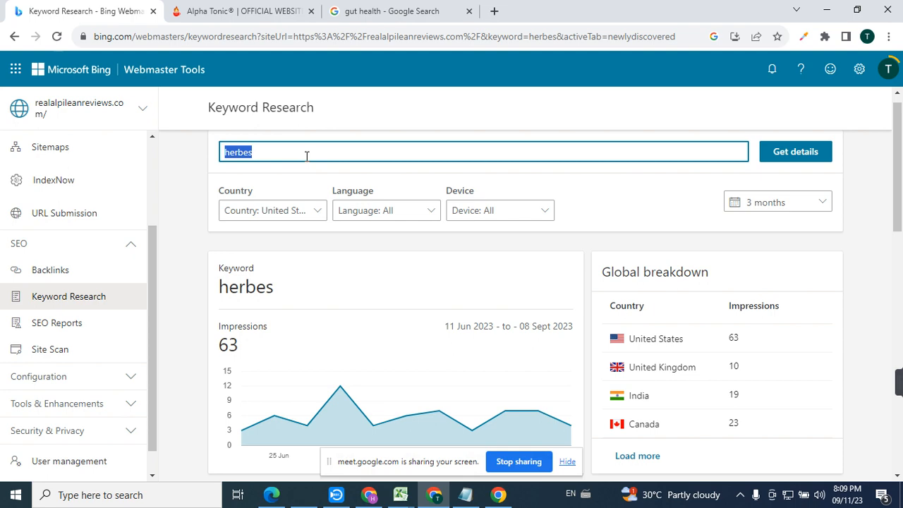
pyautogui.click(313, 498)
pyautogui.click(310, 498)
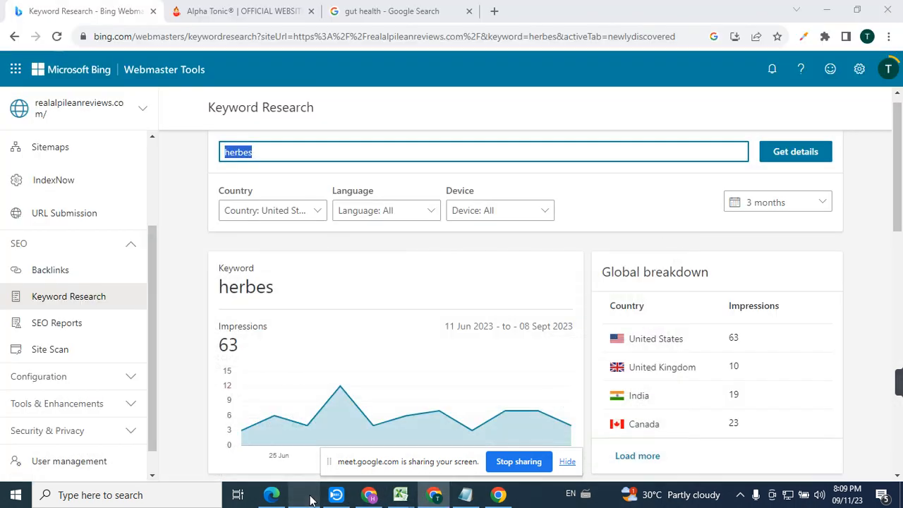
pyautogui.click(369, 494)
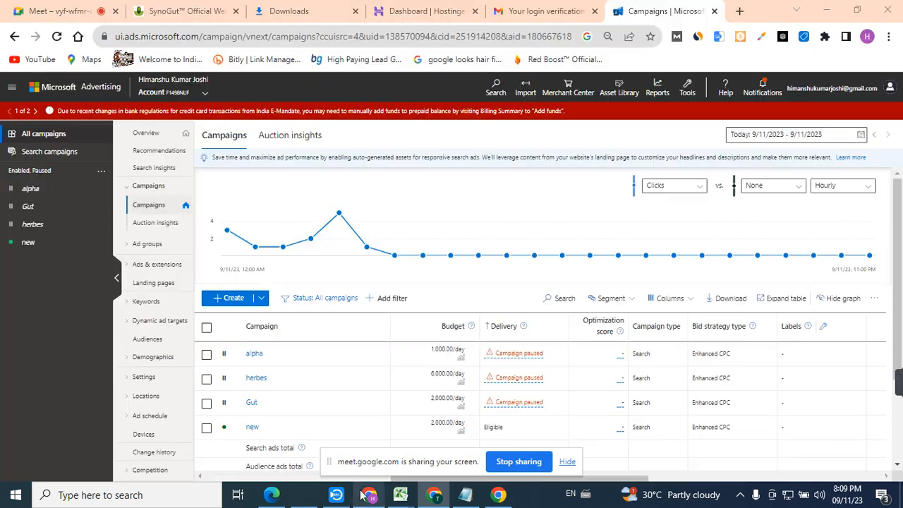
pyautogui.click(684, 94)
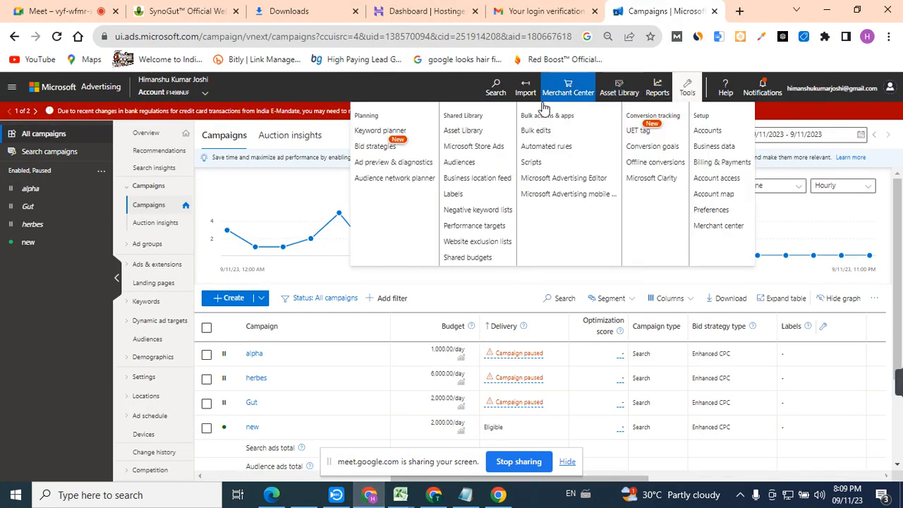
pyautogui.click(384, 132)
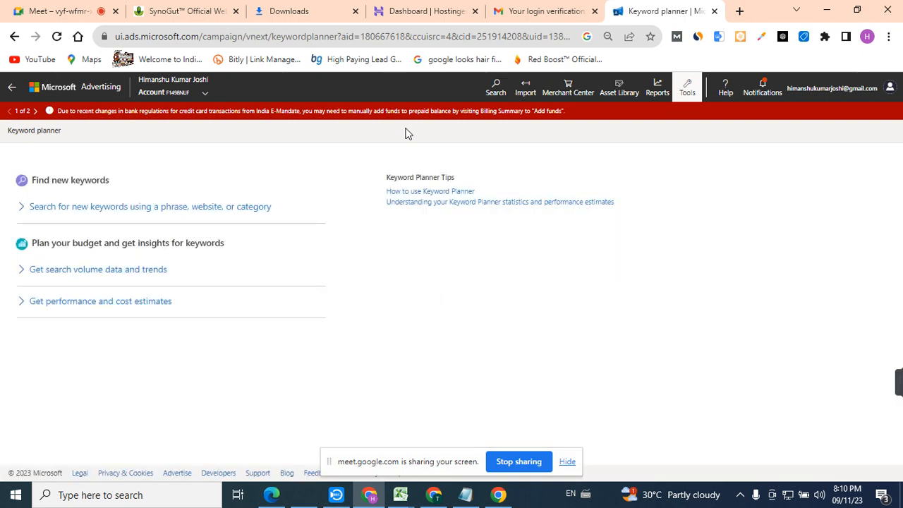
# Step: Start a search for new keywords with "gut health supplement" as the product or service
pyautogui.click(149, 207)
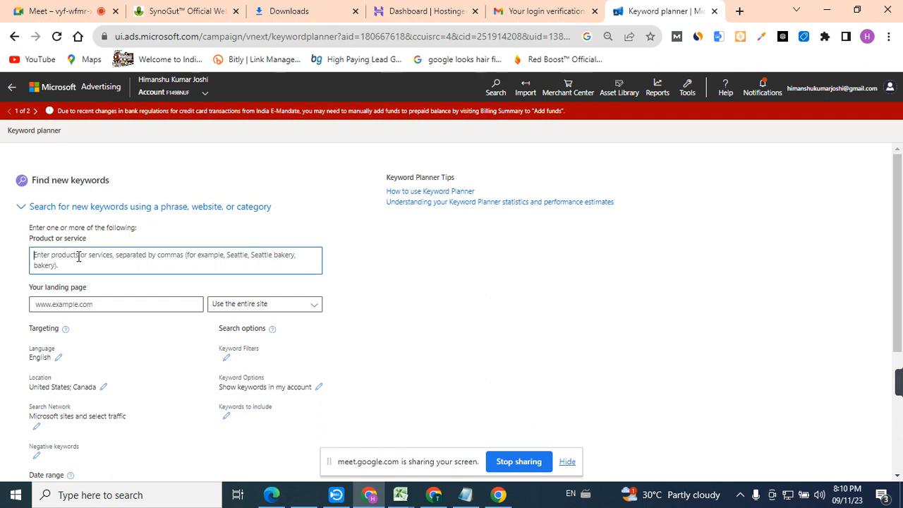
pyautogui.write('sup')
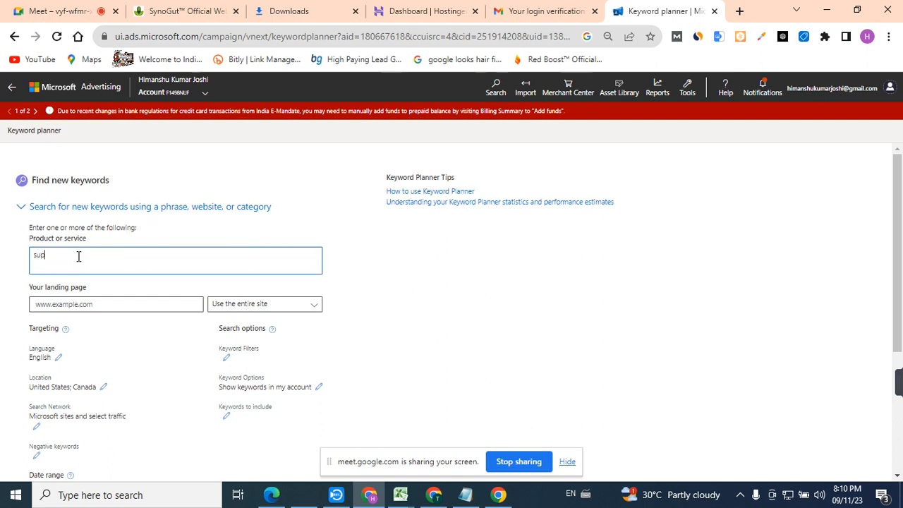
pyautogui.press('BackSpace')
pyautogui.press('BackSpace')
pyautogui.press('BackSpace')
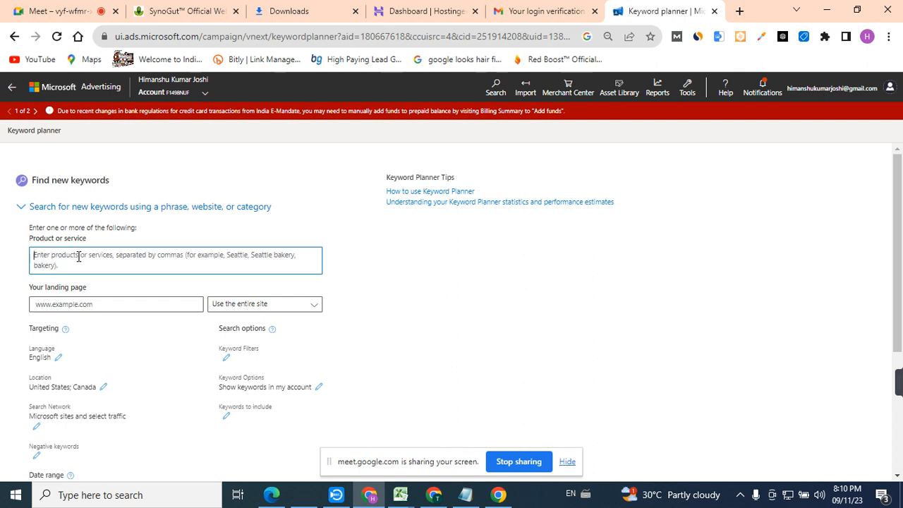
pyautogui.write('gut')
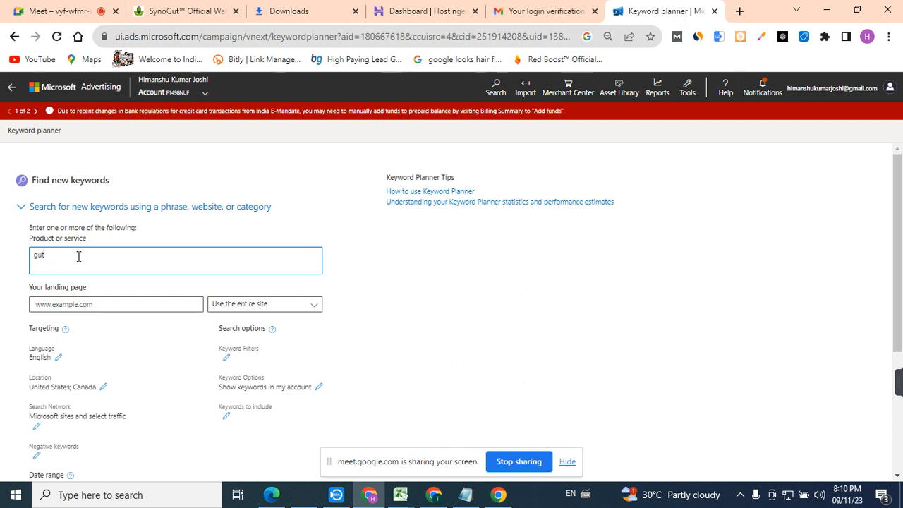
pyautogui.write(' health supplement')
# Step: Set the date range to Jul 2023 - Aug 2023 and get the keyword suggestions
pyautogui.scroll(-1, 524, 255)
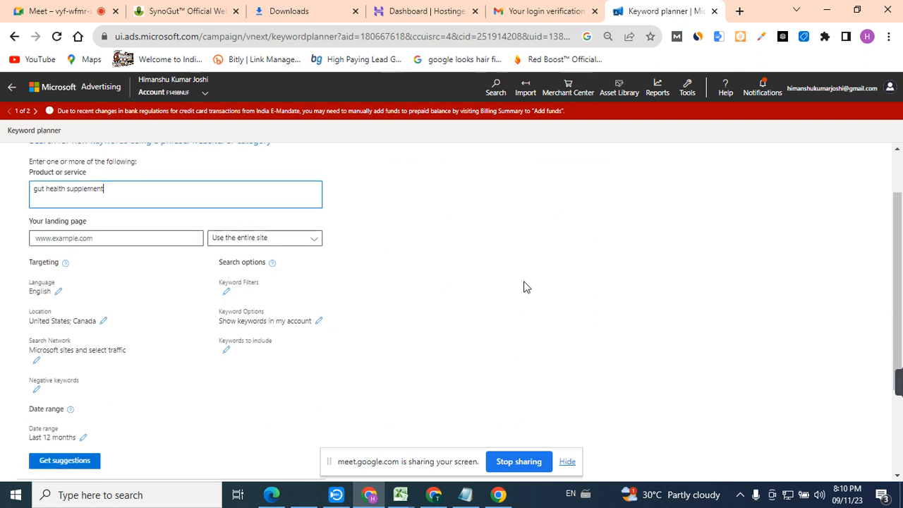
pyautogui.click(83, 437)
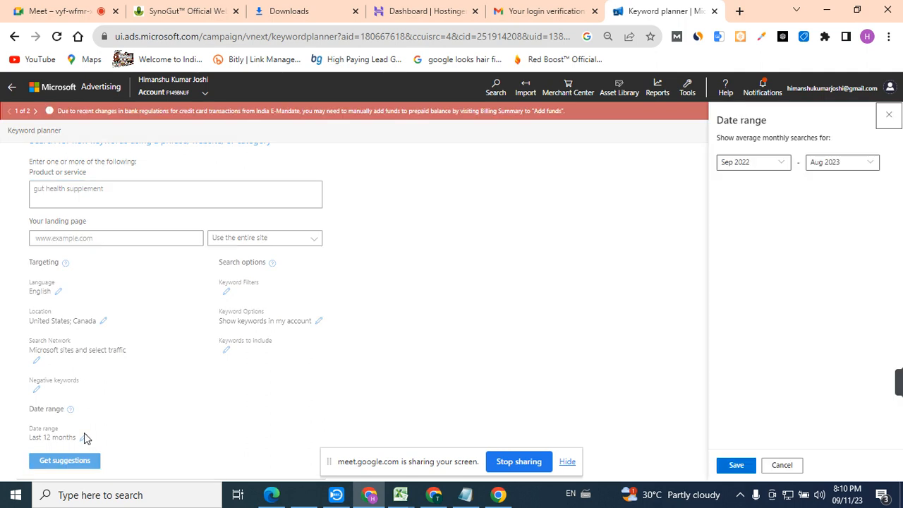
pyautogui.click(780, 161)
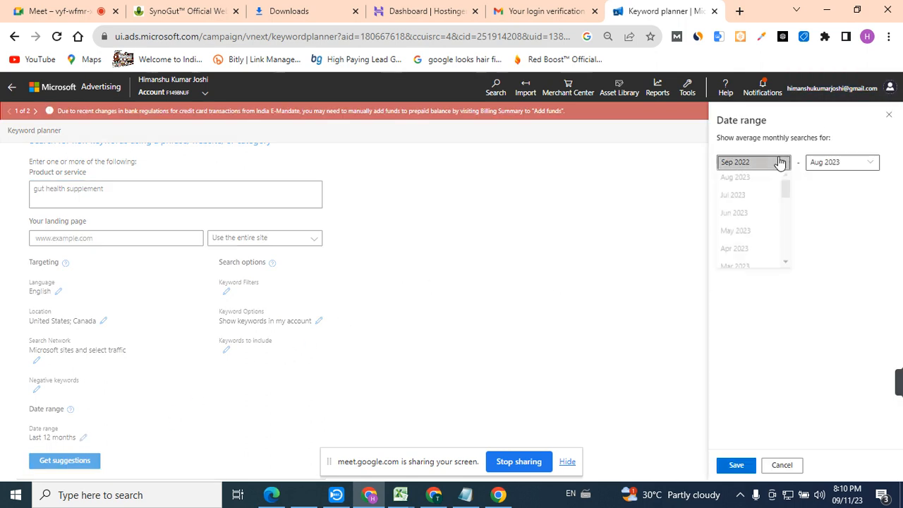
pyautogui.click(750, 197)
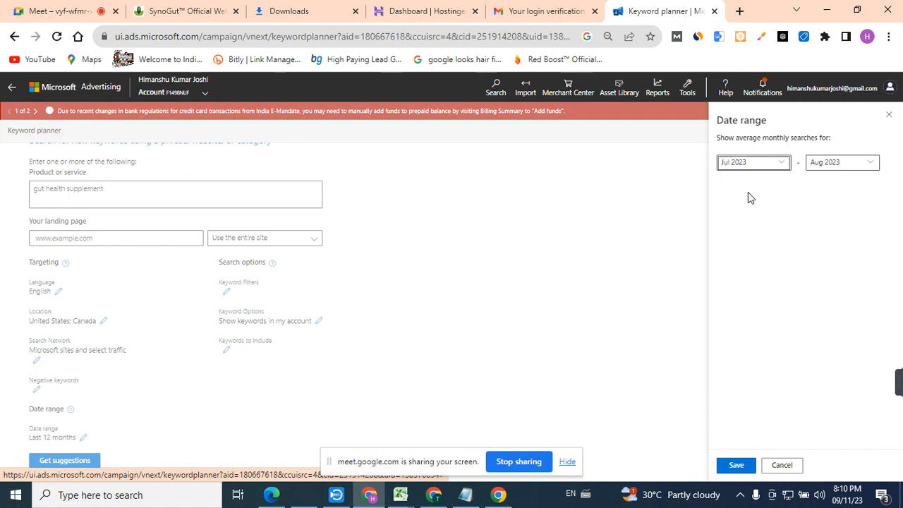
pyautogui.click(746, 464)
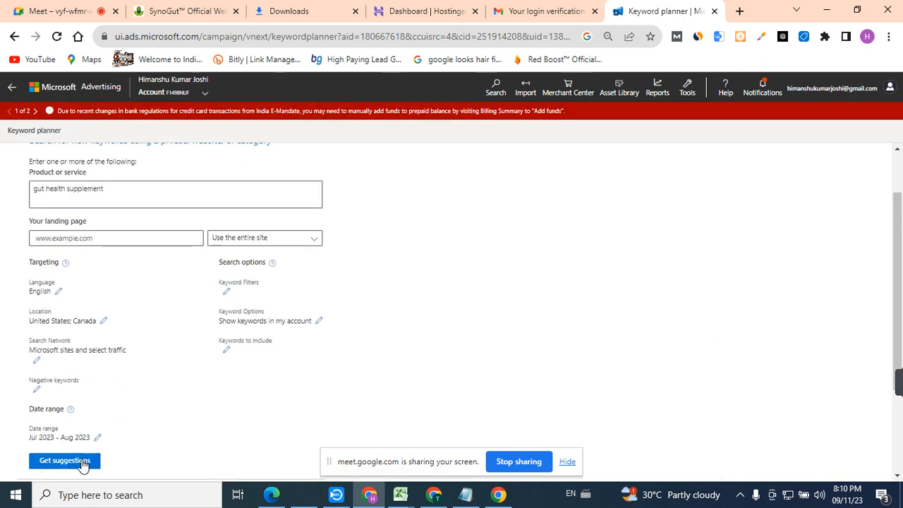
pyautogui.click(81, 461)
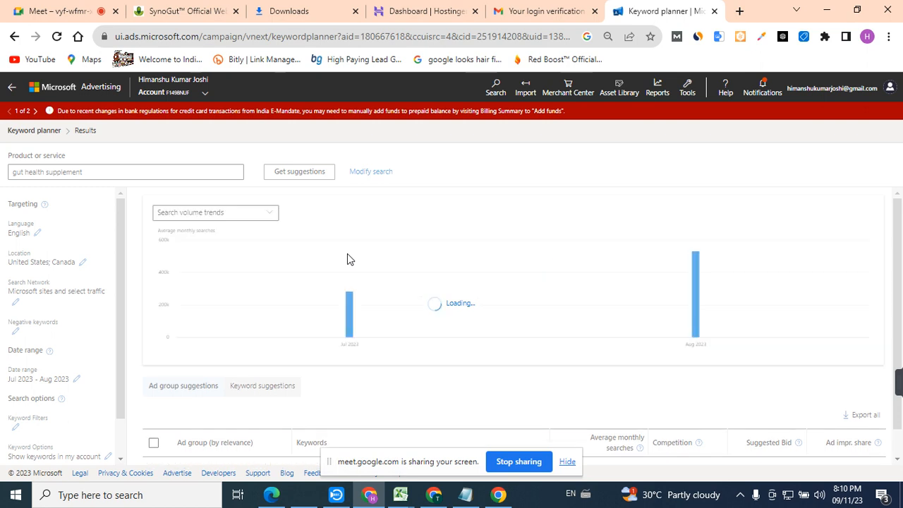
# Step: Check the monthly search volume trends for July and August 2023 and display the individual keyword suggestions
pyautogui.scroll(-2, 472, 242)
pyautogui.moveTo(695, 233)
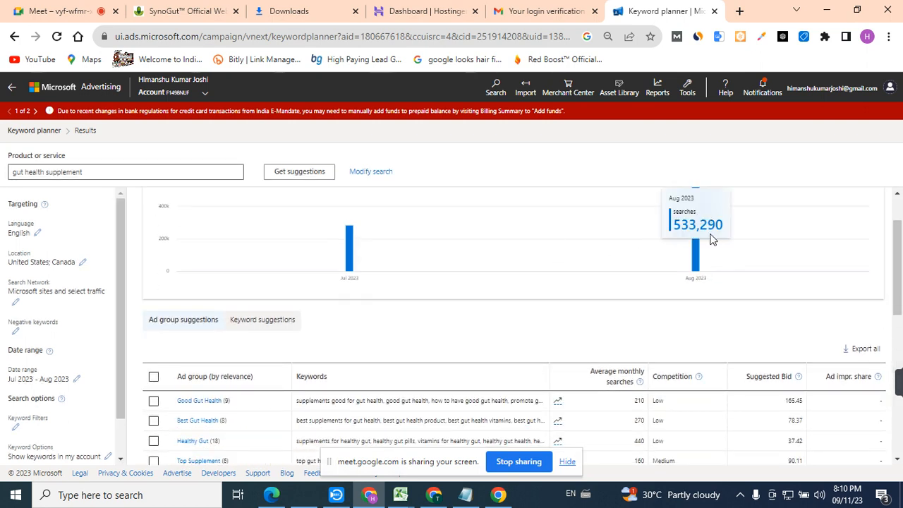
pyautogui.scroll(1, 707, 261)
pyautogui.scroll(-1, 708, 296)
pyautogui.click(247, 329)
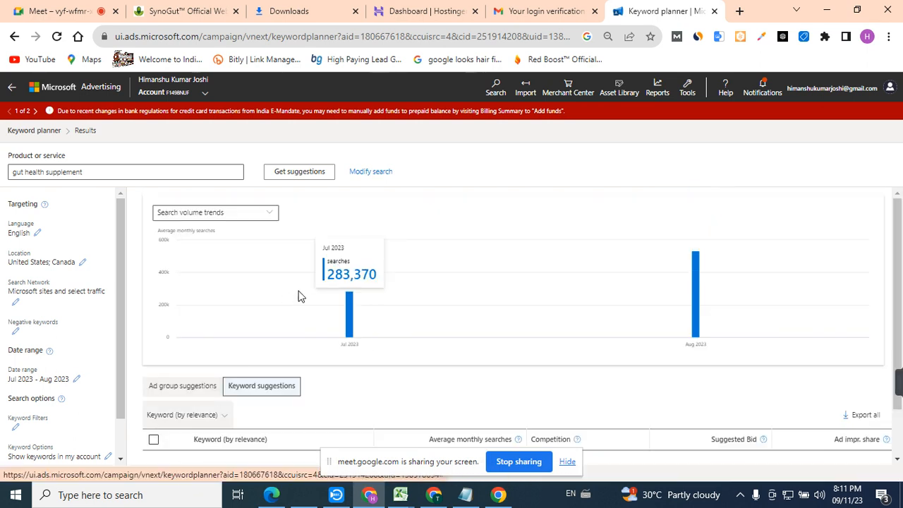
# Step: Enlarge the page and review the suggested keywords with their average monthly searches, competition and suggested bids
pyautogui.scroll(-10, 310, 318)
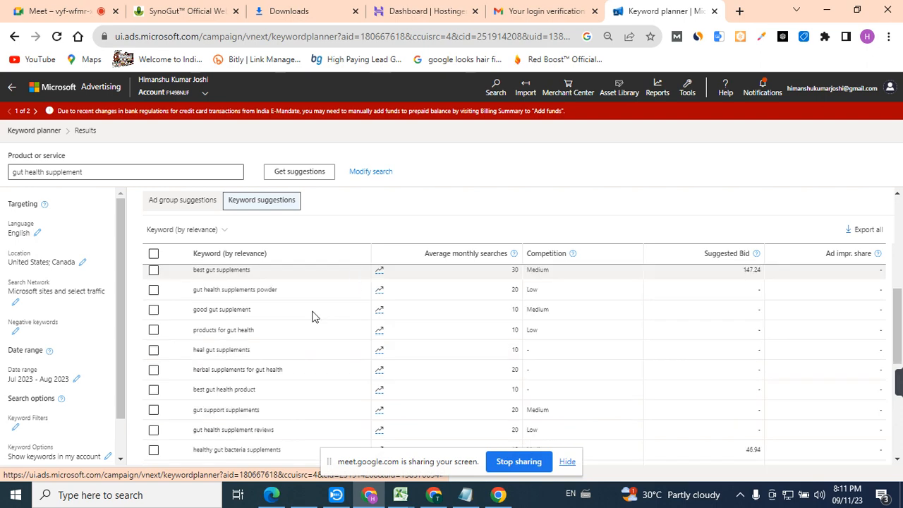
pyautogui.hotkey('ctrl', '+')
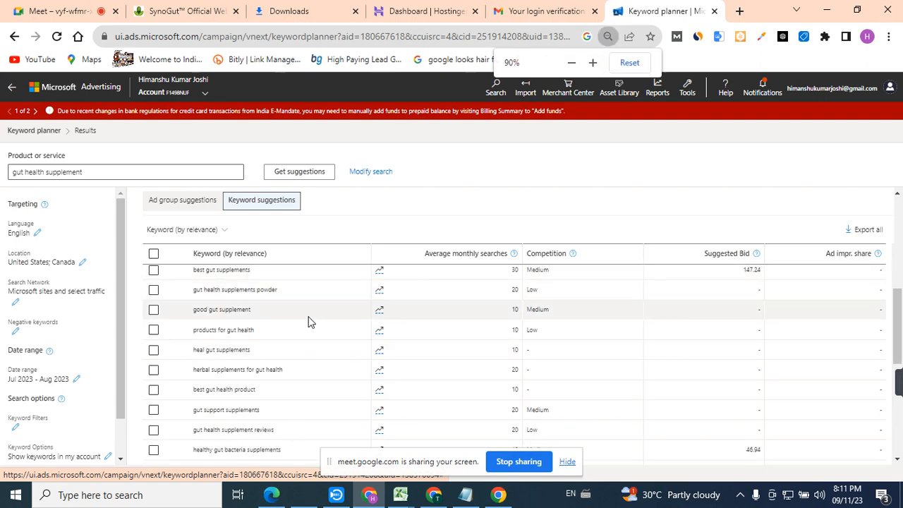
pyautogui.hotkey('ctrl', '+')
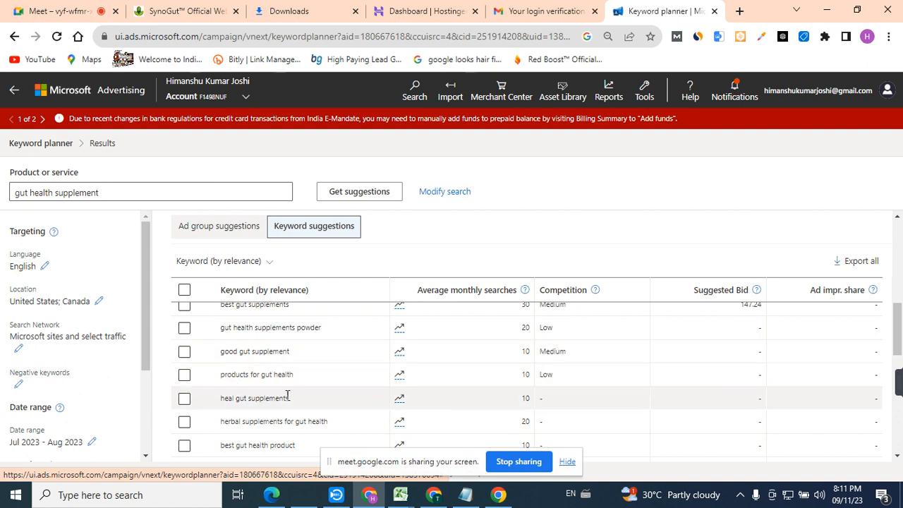
pyautogui.scroll(-1, 287, 397)
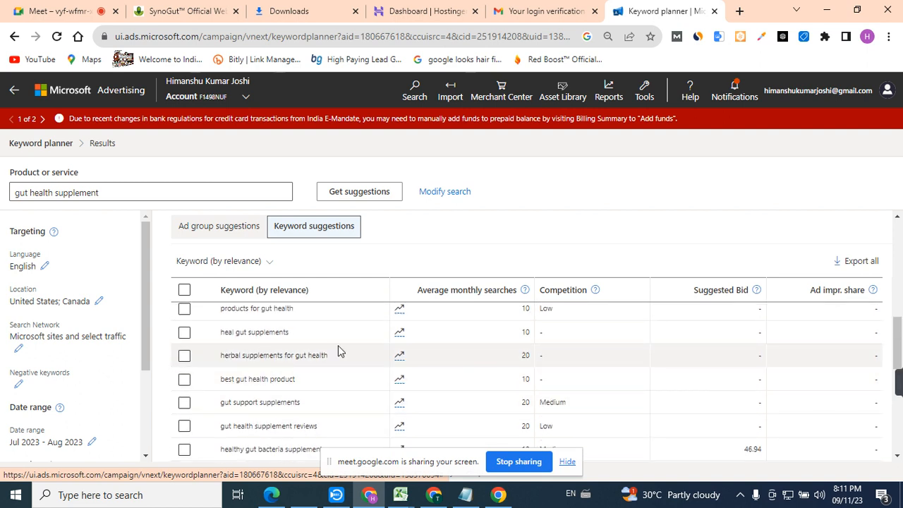
pyautogui.scroll(-1, 335, 353)
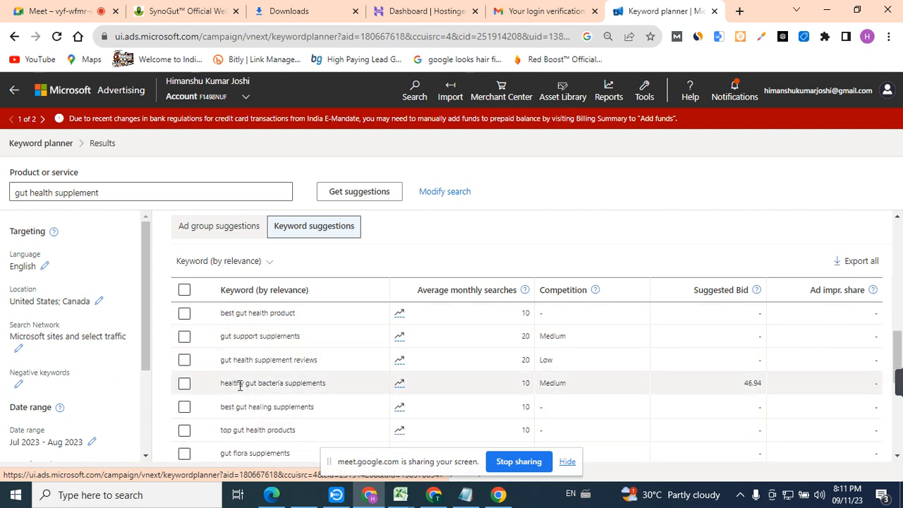
pyautogui.scroll(-7, 340, 374)
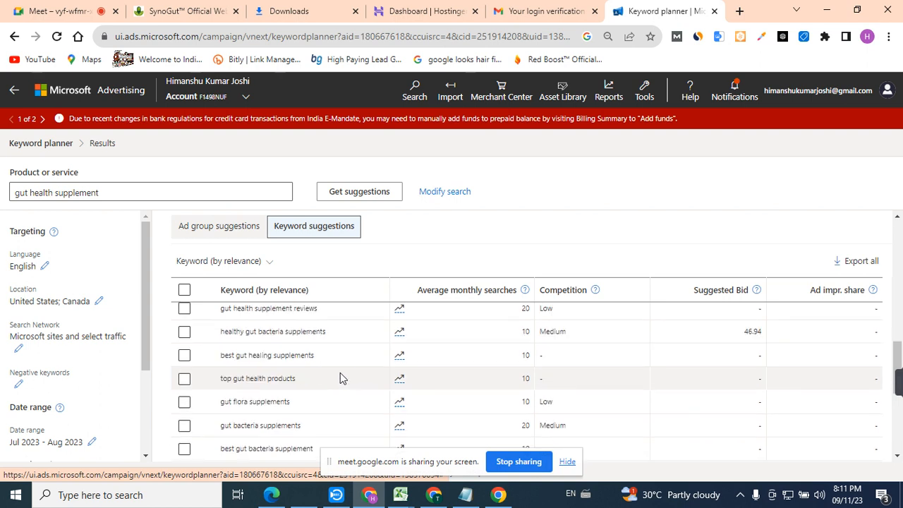
pyautogui.scroll(5, 335, 368)
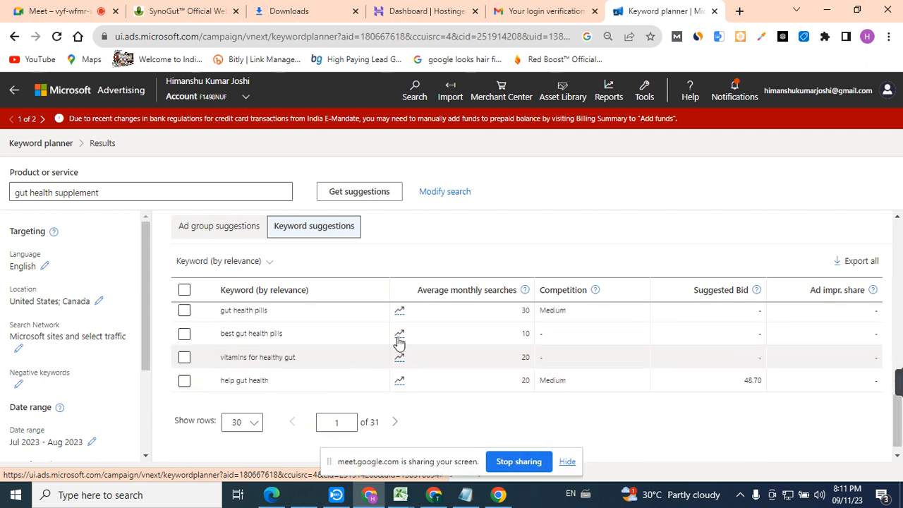
# Step: Export all keyword suggestions without monthly segmentation and open the downloaded CSV file in Excel
pyautogui.click(862, 262)
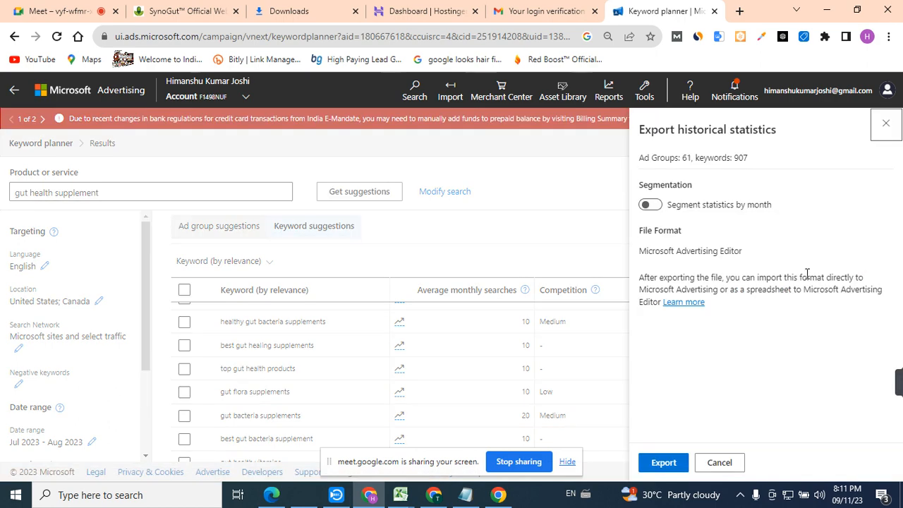
pyautogui.click(674, 464)
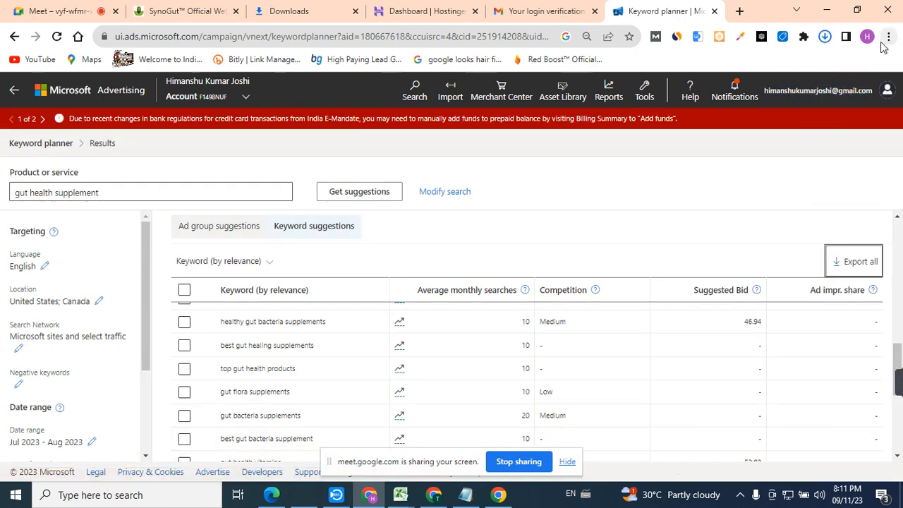
pyautogui.click(825, 37)
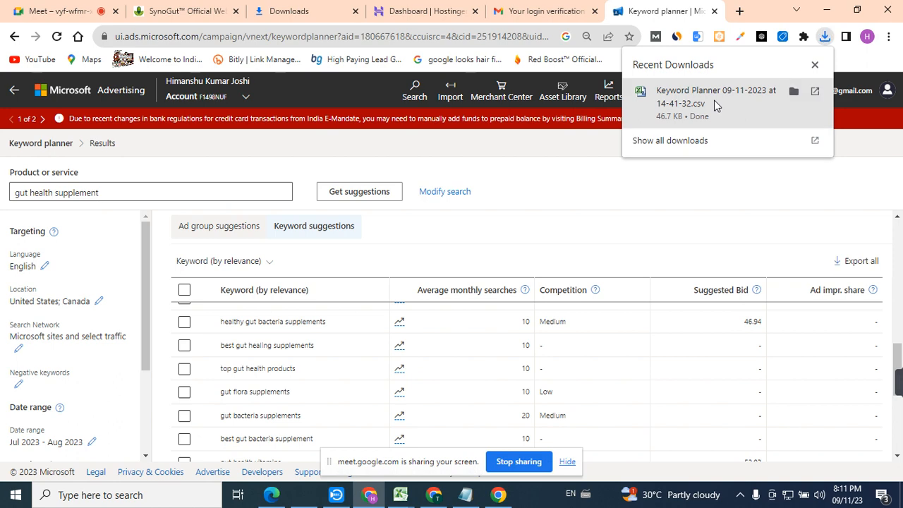
pyautogui.click(770, 100)
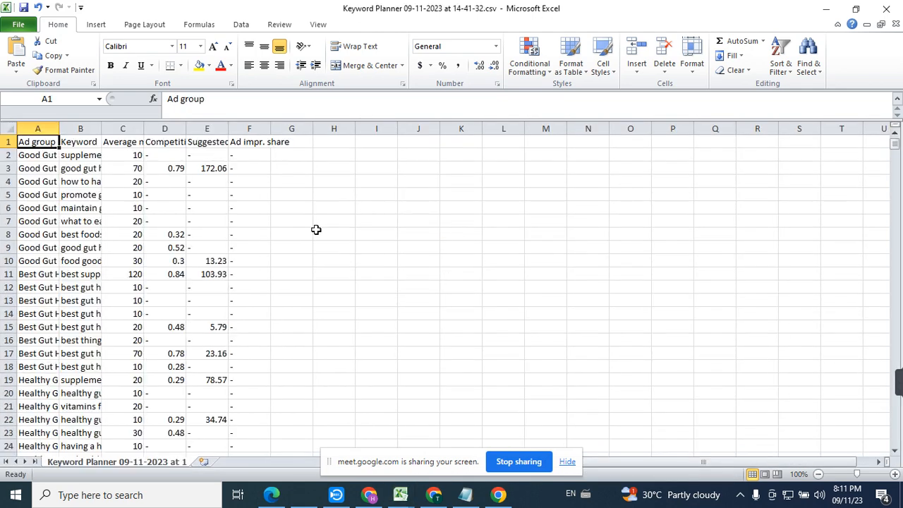
# Step: Widen the Ad group and Keyword columns so their full text fits
pyautogui.click(328, 220)
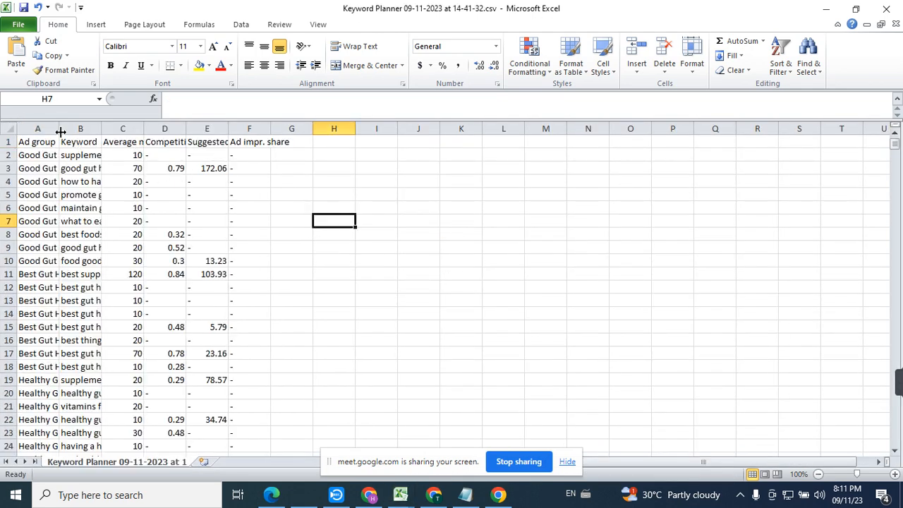
pyautogui.moveTo(61, 132); pyautogui.dragTo(307, 130)
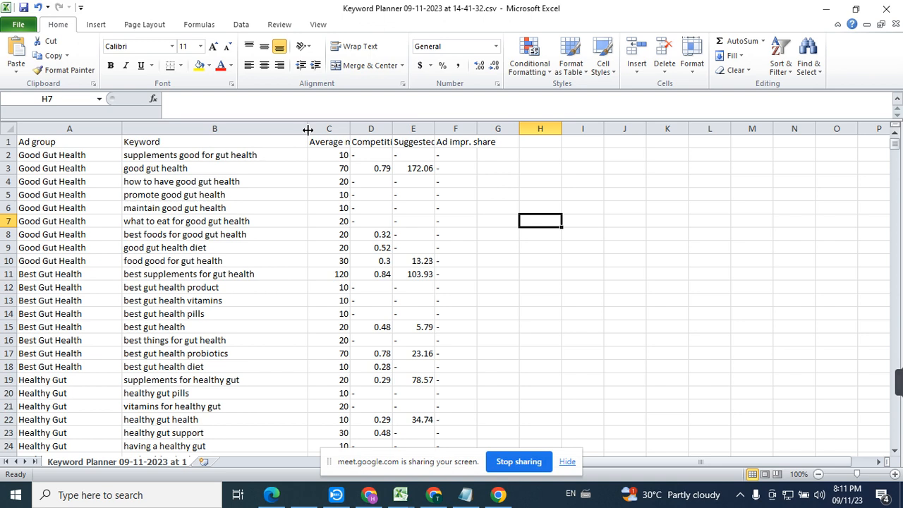
# Step: Bold the entire rows of the keywords "best supplements for gut health" and "supplements for healthy gut" to mark them as picks
pyautogui.click(5, 274)
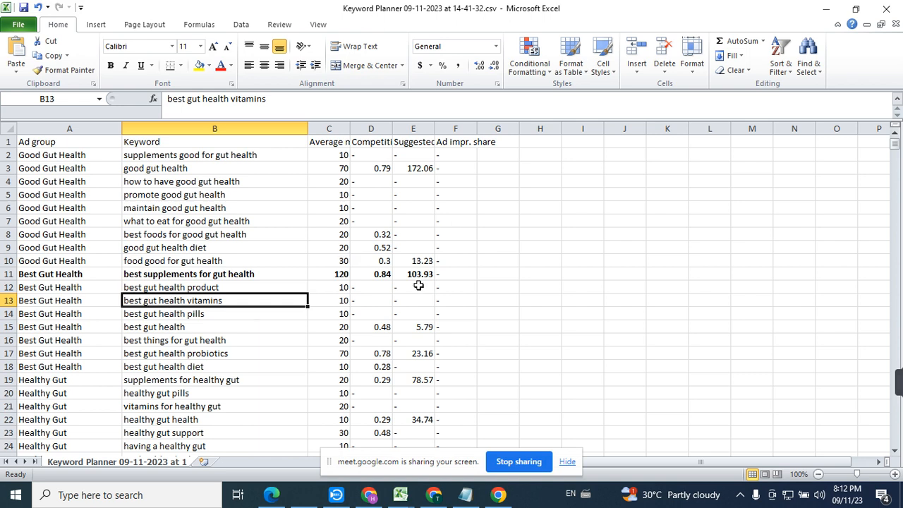
pyautogui.click(158, 322)
pyautogui.press('Down')
pyautogui.press('Down')
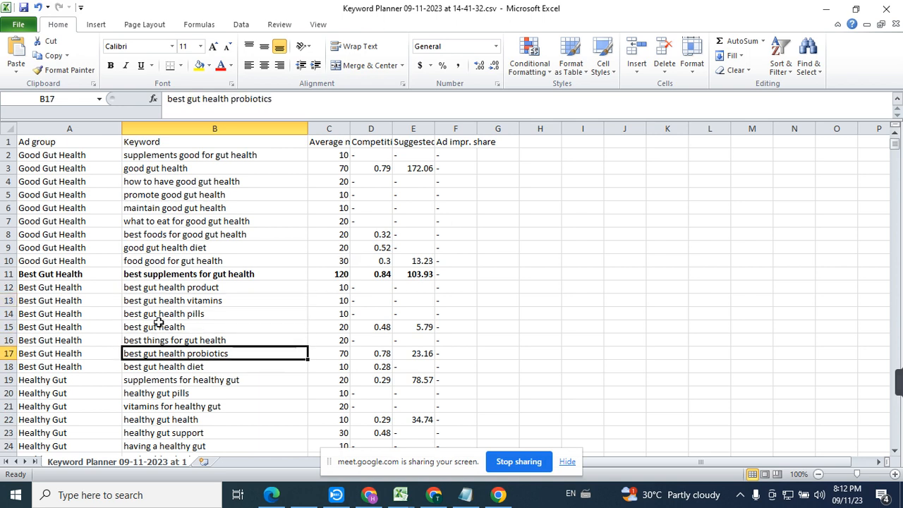
pyautogui.press('Down')
pyautogui.press('Down')
pyautogui.press('Down')
pyautogui.press('Down')
pyautogui.press('Up')
pyautogui.press('Up')
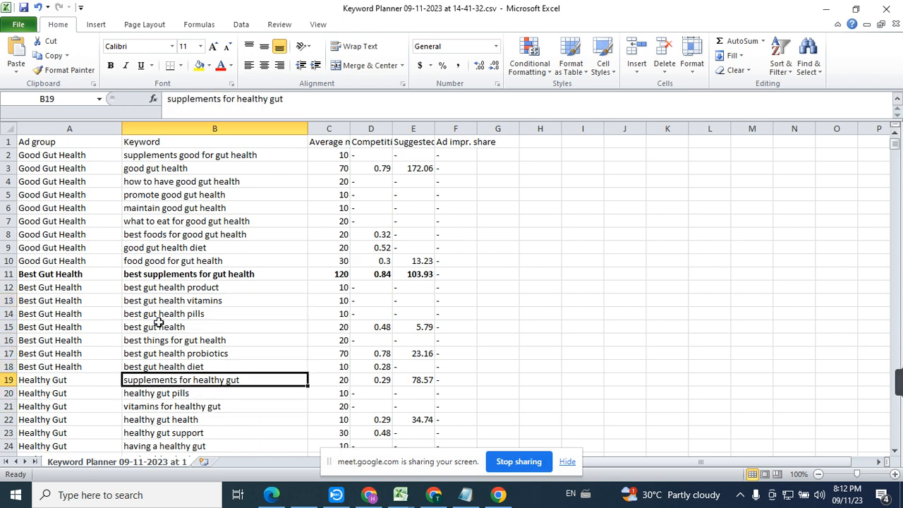
pyautogui.click(3, 379)
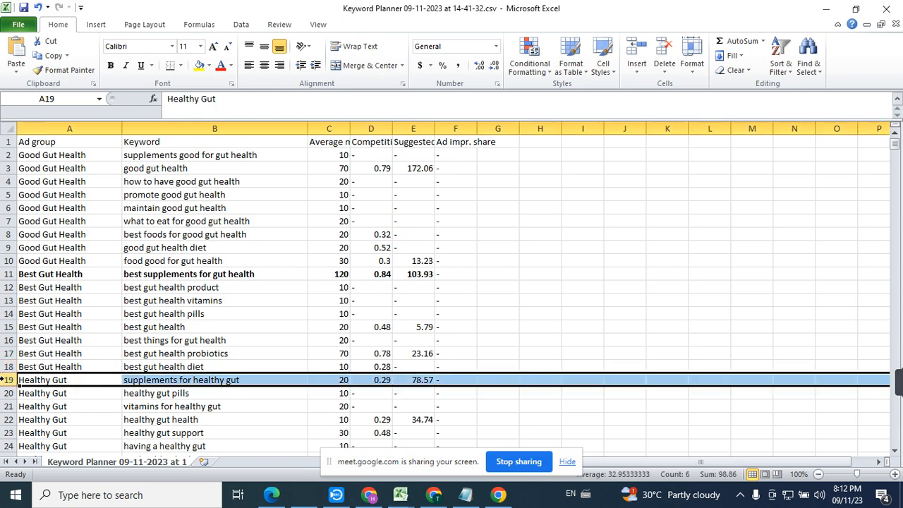
pyautogui.hotkey('ctrl', 'b')
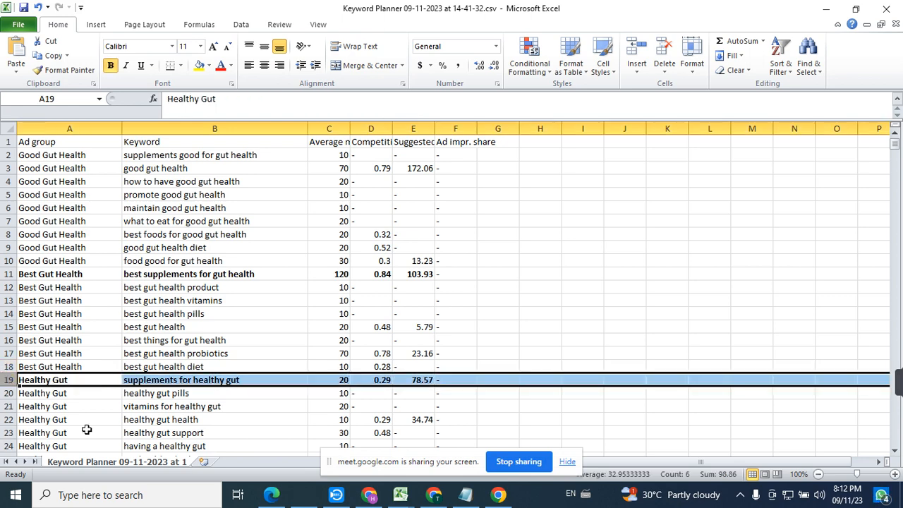
# Step: Bold the entire "best gut healing supplements" row in the Best Supplement ad group
pyautogui.click(144, 433)
pyautogui.press('Down')
pyautogui.press('Down')
pyautogui.press('Down')
pyautogui.press('Down')
pyautogui.press('Down')
pyautogui.press('Down')
pyautogui.press('Down')
pyautogui.press('Down')
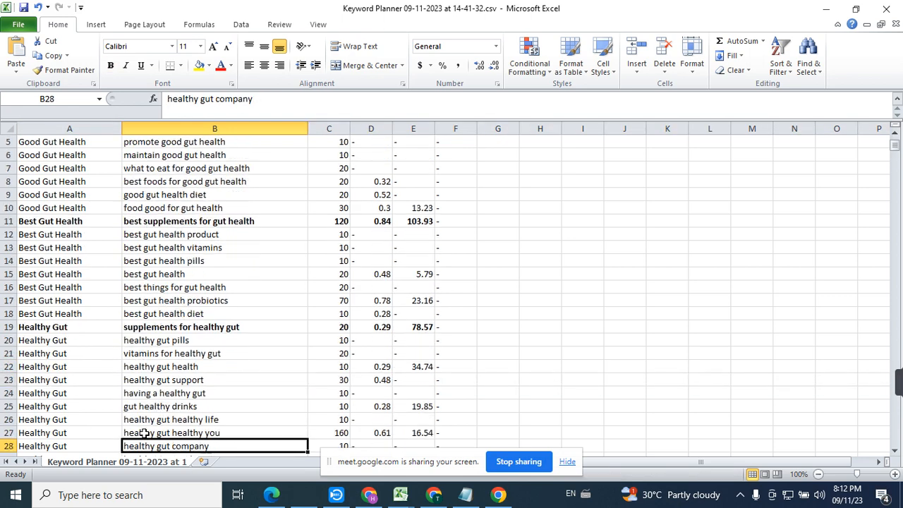
pyautogui.press('Down')
pyautogui.press('Down')
pyautogui.press('Down')
pyautogui.press('Down')
pyautogui.press('Down')
pyautogui.press('Down')
pyautogui.press('Down')
pyautogui.press('Down')
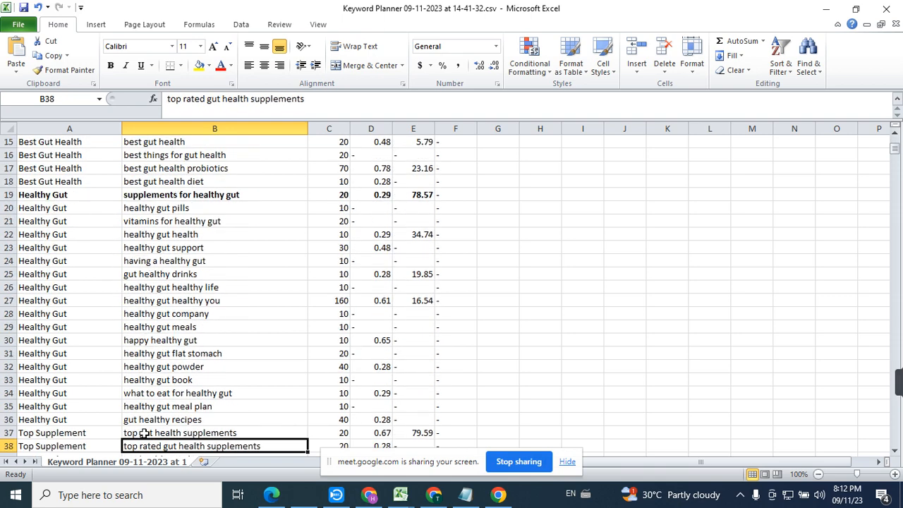
pyautogui.press('Down')
pyautogui.press('Down')
pyautogui.press('Down')
pyautogui.press('Down')
pyautogui.press('Down')
pyautogui.press('Down')
pyautogui.press('Down')
pyautogui.press('Down')
pyautogui.press('Up')
pyautogui.press('Up')
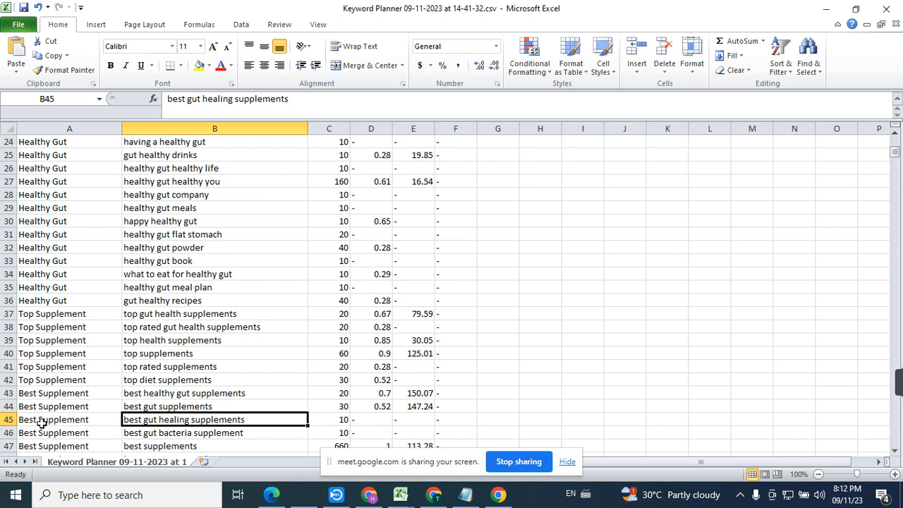
pyautogui.click(8, 418)
pyautogui.hotkey('ctrl', 'b')
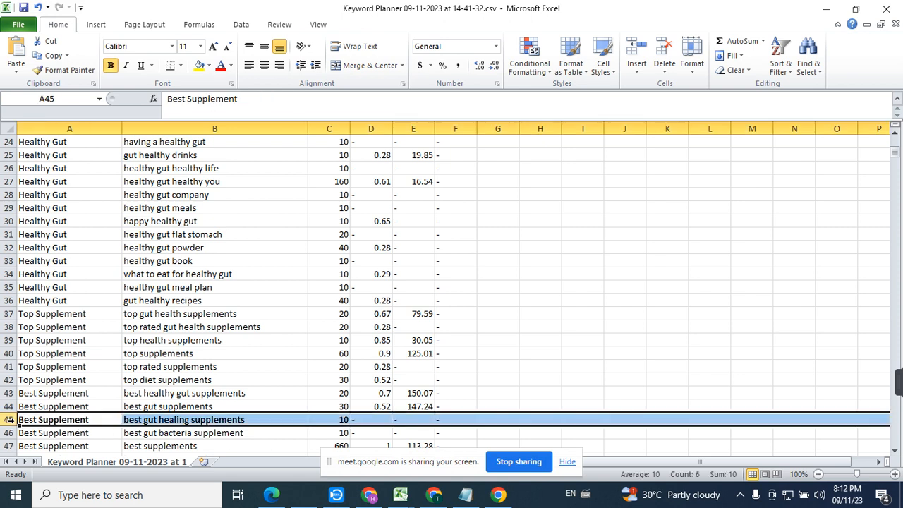
# Step: Bold the entire "top rated supplements" row in the Top Supplement ad group
pyautogui.click(182, 432)
pyautogui.press('Down')
pyautogui.press('Up')
pyautogui.press('Up')
pyautogui.press('Up')
pyautogui.press('Up')
pyautogui.press('Up')
pyautogui.press('Up')
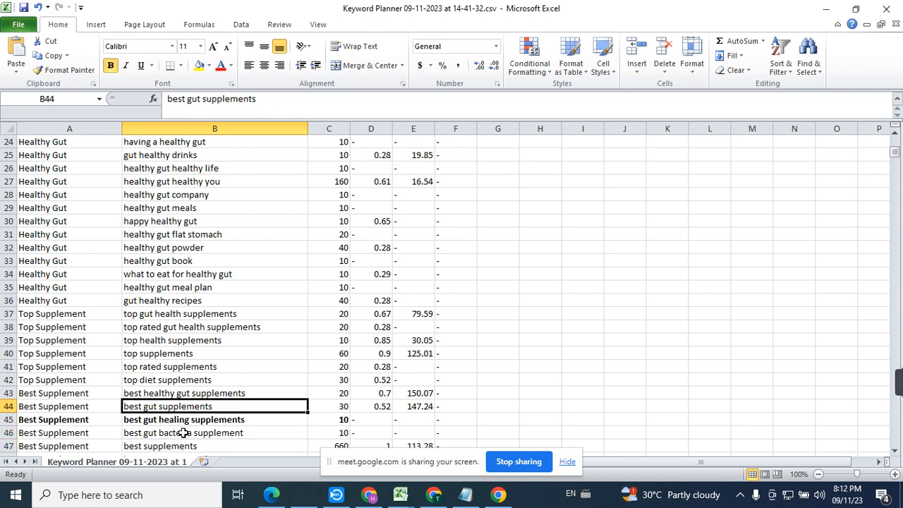
pyautogui.click(8, 366)
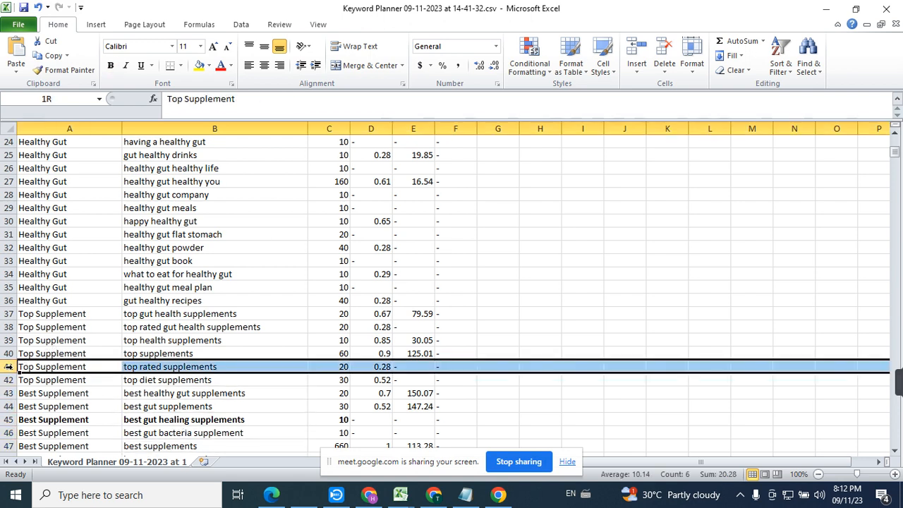
pyautogui.hotkey('ctrl', 'b')
pyautogui.press('Right')
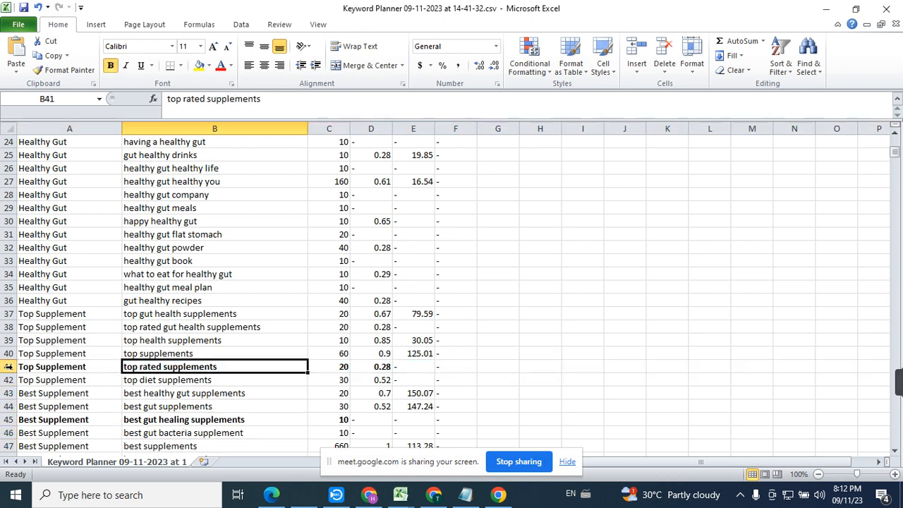
# Step: Review the remaining keywords from the Top Supplement ad group down to the Gut Health ad group for further relevant terms
pyautogui.press('Down')
pyautogui.press('Down')
pyautogui.press('Down')
pyautogui.press('Down')
pyautogui.press('Down')
pyautogui.press('Down')
pyautogui.press('Down')
pyautogui.press('Down')
pyautogui.press('Down')
pyautogui.press('Down')
pyautogui.press('Down')
pyautogui.press('Down')
pyautogui.press('Down')
pyautogui.press('Down')
pyautogui.press('Down')
pyautogui.press('Down')
pyautogui.press('Down')
pyautogui.press('Down')
pyautogui.press('Down')
pyautogui.press('Down')
pyautogui.press('Down')
pyautogui.press('Down')
pyautogui.press('Down')
pyautogui.press('Down')
pyautogui.press('Down')
pyautogui.press('Down')
pyautogui.press('Down')
pyautogui.press('Down')
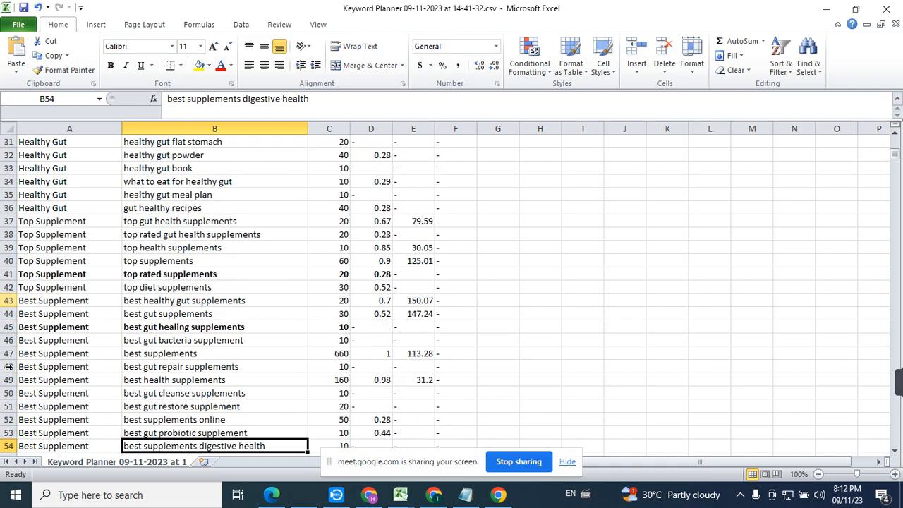
pyautogui.press('Down')
pyautogui.press('Down')
pyautogui.press('Down')
pyautogui.press('Down')
pyautogui.press('Down')
pyautogui.press('Down')
pyautogui.press('Down')
pyautogui.press('Down')
pyautogui.press('Down')
pyautogui.press('Down')
pyautogui.press('Down')
pyautogui.press('Down')
pyautogui.press('Down')
pyautogui.press('Down')
pyautogui.press('Down')
pyautogui.press('Down')
pyautogui.press('Down')
pyautogui.press('Down')
pyautogui.press('Down')
pyautogui.press('Down')
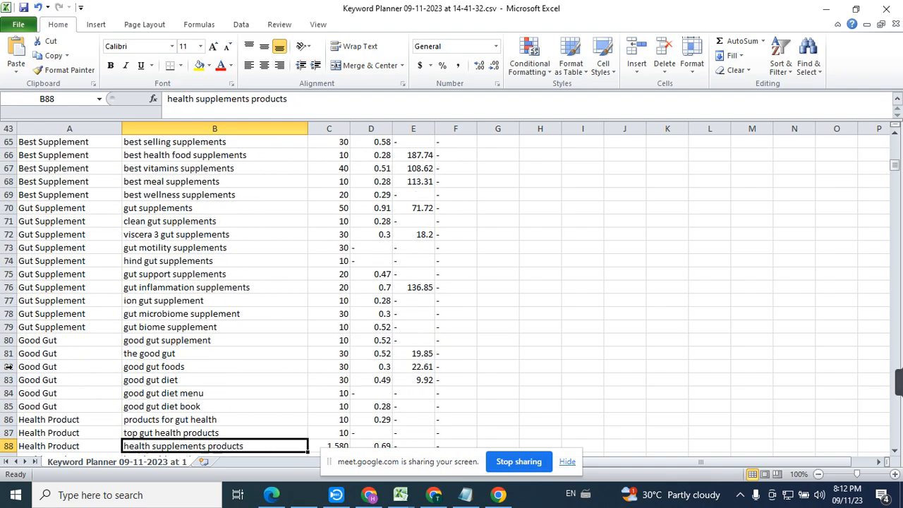
pyautogui.press('Down')
pyautogui.press('Down')
pyautogui.press('Down')
pyautogui.press('Down')
pyautogui.press('Down')
pyautogui.press('Down')
pyautogui.press('Down')
pyautogui.press('Down')
pyautogui.press('Down')
pyautogui.press('Down')
pyautogui.press('Down')
pyautogui.press('Down')
pyautogui.press('Down')
pyautogui.press('Down')
pyautogui.press('Down')
pyautogui.press('Down')
pyautogui.press('Down')
pyautogui.press('Down')
pyautogui.press('Down')
pyautogui.press('Down')
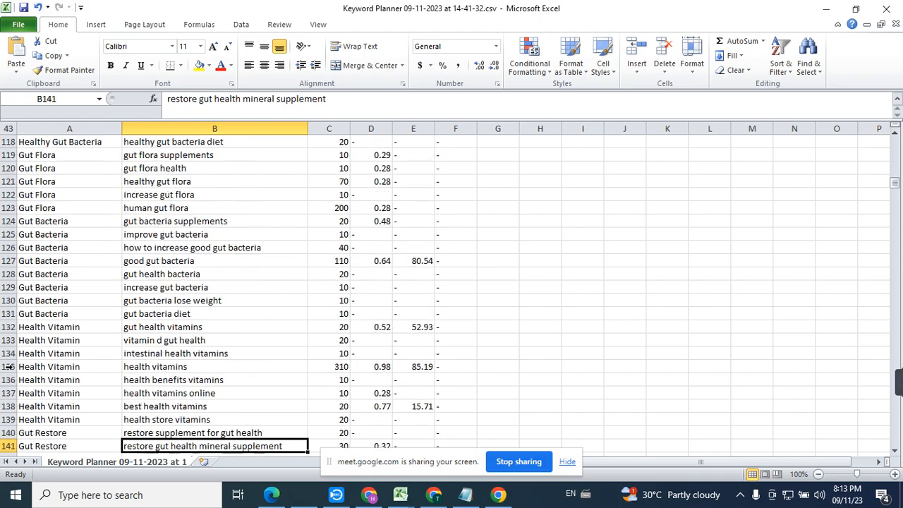
pyautogui.press('Up')
pyautogui.press('Up')
pyautogui.press('Up')
pyautogui.press('Up')
pyautogui.press('Up')
pyautogui.press('Up')
pyautogui.press('Up')
pyautogui.press('Up')
pyautogui.press('Up')
pyautogui.press('Up')
pyautogui.press('Up')
pyautogui.press('Up')
pyautogui.press('Up')
pyautogui.press('Up')
pyautogui.press('Up')
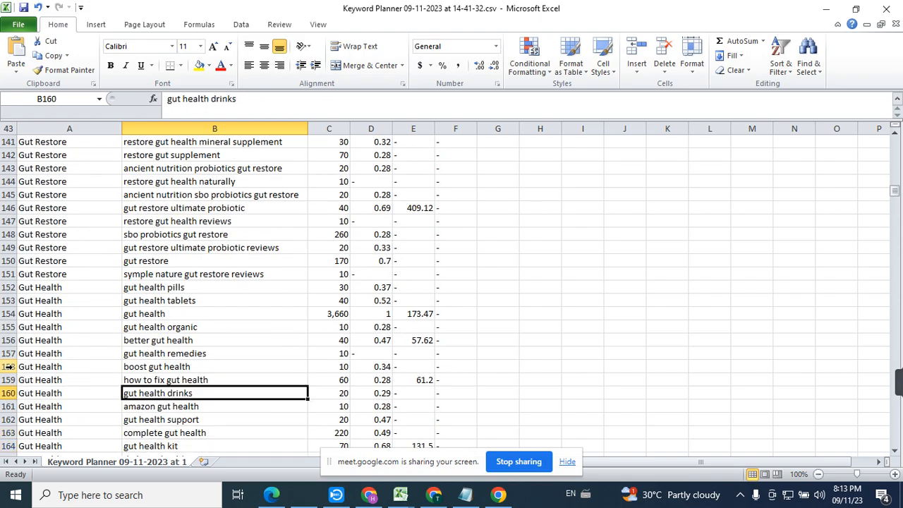
# Step: Review the keywords from the Gut Health ad group through the Vitamin group to the Gut group
pyautogui.press('Down')
pyautogui.press('Down')
pyautogui.press('Down')
pyautogui.press('Down')
pyautogui.press('Down')
pyautogui.press('Down')
pyautogui.press('Down')
pyautogui.press('Down')
pyautogui.press('Down')
pyautogui.press('Down')
pyautogui.press('Down')
pyautogui.press('Down')
pyautogui.press('Down')
pyautogui.press('Down')
pyautogui.press('Down')
pyautogui.press('Down')
pyautogui.press('Down')
pyautogui.press('Down')
pyautogui.press('Down')
pyautogui.press('Down')
pyautogui.press('Down')
pyautogui.press('Down')
pyautogui.press('Down')
pyautogui.press('Down')
pyautogui.press('Down')
pyautogui.press('Down')
pyautogui.press('Down')
pyautogui.press('Down')
pyautogui.press('Down')
pyautogui.press('Down')
pyautogui.press('Down')
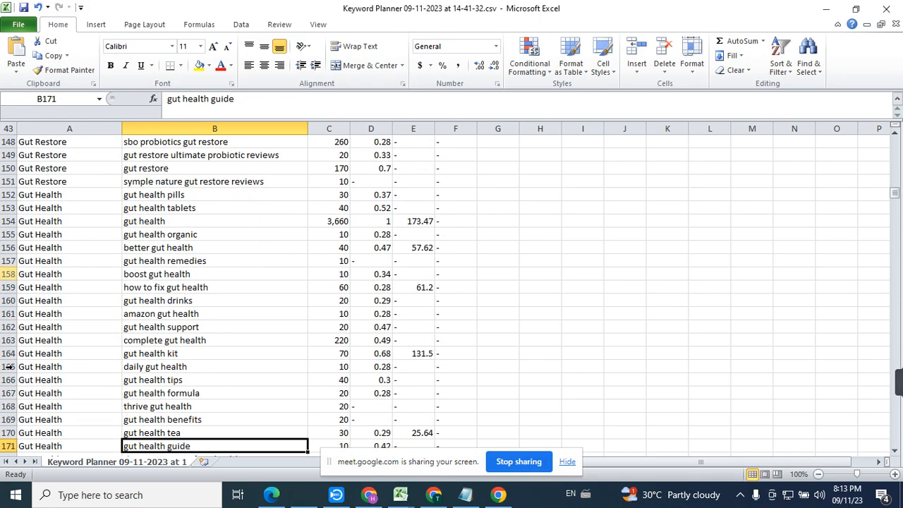
pyautogui.press('Down')
pyautogui.press('Down')
pyautogui.press('Down')
pyautogui.press('Down')
pyautogui.press('Down')
pyautogui.press('Down')
pyautogui.press('Down')
pyautogui.press('Down')
pyautogui.press('Down')
pyautogui.press('Down')
pyautogui.press('Down')
pyautogui.press('Down')
pyautogui.press('Down')
pyautogui.press('Down')
pyautogui.press('Down')
pyautogui.press('Down')
pyautogui.press('Down')
pyautogui.press('Down')
pyautogui.press('Down')
pyautogui.press('Down')
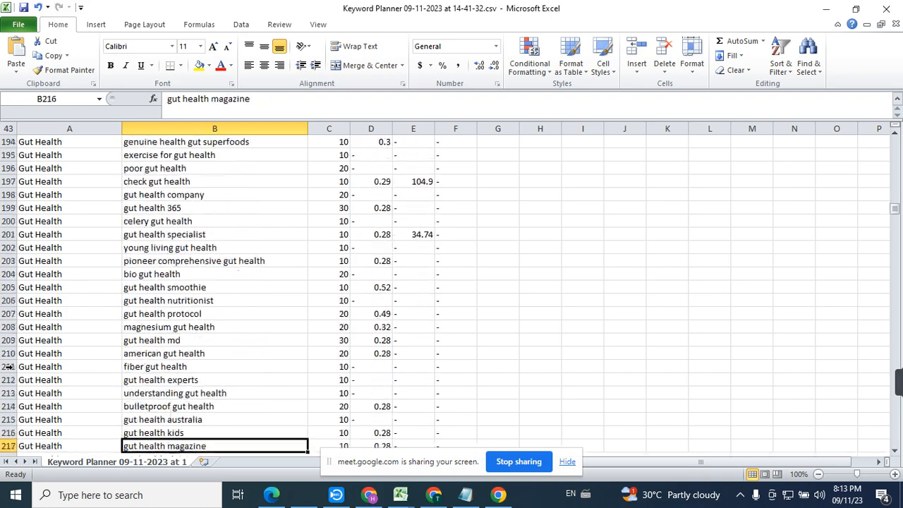
pyautogui.press('Down')
pyautogui.press('Down')
pyautogui.press('Down')
pyautogui.press('Down')
pyautogui.press('Down')
pyautogui.press('Down')
pyautogui.press('Down')
pyautogui.press('Down')
pyautogui.press('Down')
pyautogui.press('Down')
pyautogui.press('Down')
pyautogui.press('Down')
pyautogui.press('Down')
pyautogui.press('Down')
pyautogui.press('Down')
pyautogui.press('Down')
pyautogui.press('Down')
pyautogui.press('Down')
pyautogui.press('Down')
pyautogui.press('Down')
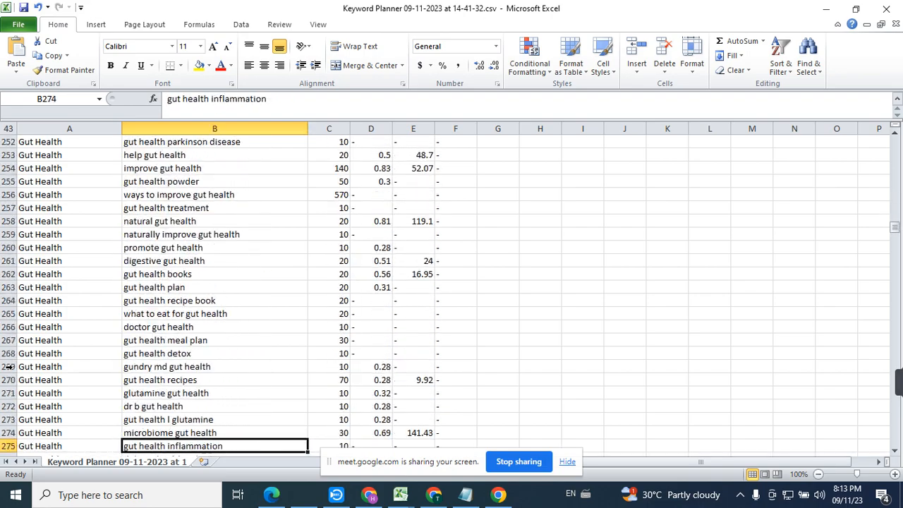
pyautogui.press('Down')
pyautogui.press('Down')
pyautogui.press('Down')
pyautogui.press('Down')
pyautogui.press('Down')
pyautogui.press('Down')
pyautogui.press('Down')
pyautogui.press('Down')
pyautogui.press('Down')
pyautogui.press('Down')
pyautogui.press('Down')
pyautogui.press('Down')
pyautogui.press('Down')
pyautogui.press('Down')
pyautogui.press('Down')
pyautogui.press('Down')
pyautogui.press('Down')
pyautogui.press('Down')
pyautogui.press('Down')
pyautogui.press('Down')
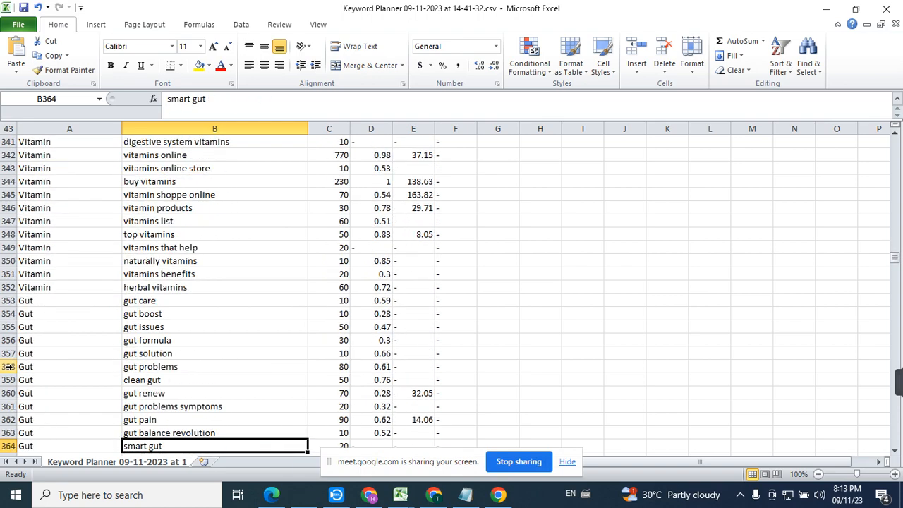
# Step: Leave the workbook, switch to the keyword planner in Chrome and get suggestions for "buy gut health supplement"
pyautogui.click(886, 9)
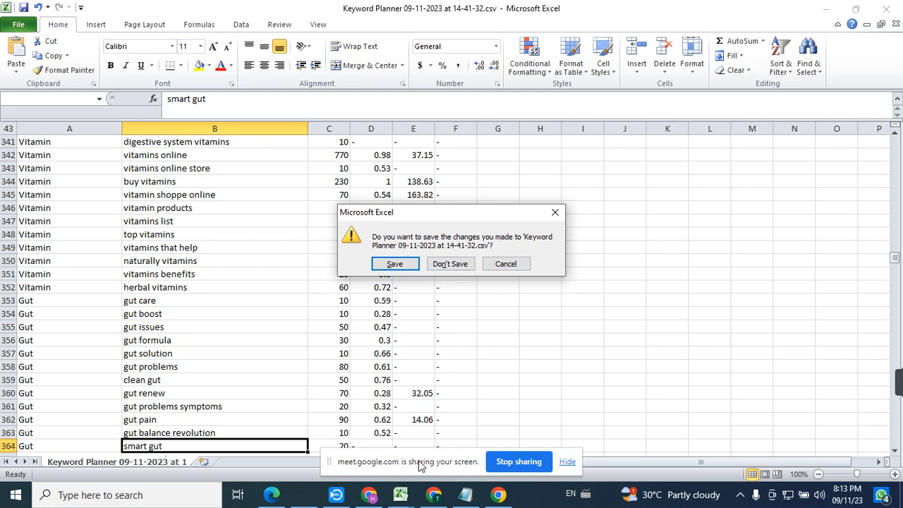
pyautogui.click(368, 494)
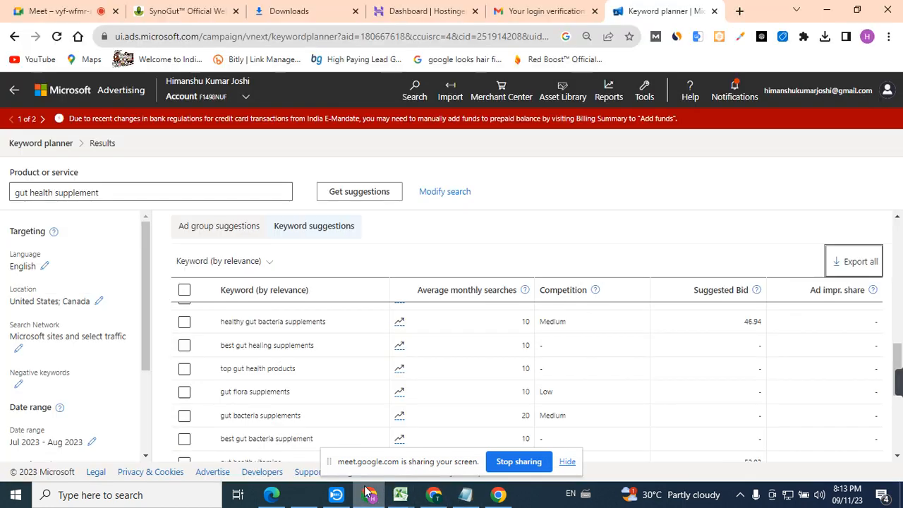
pyautogui.click(15, 192)
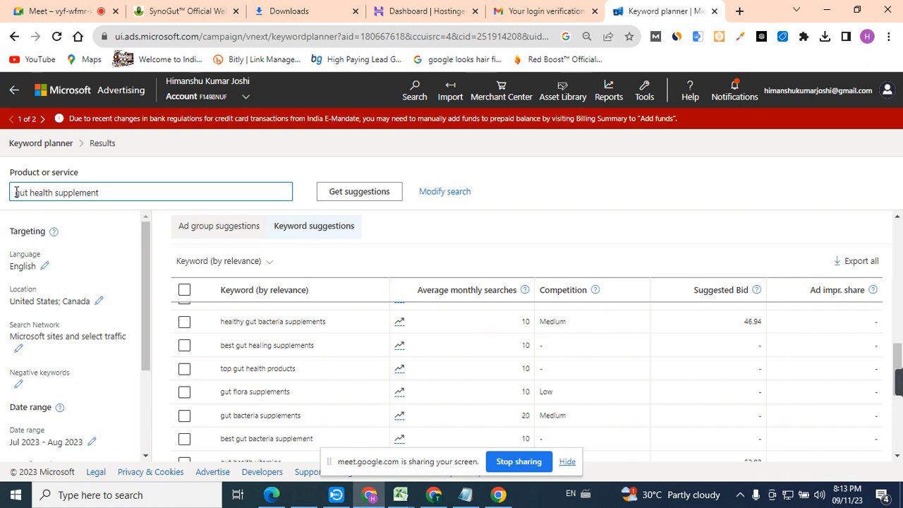
pyautogui.write('buy')
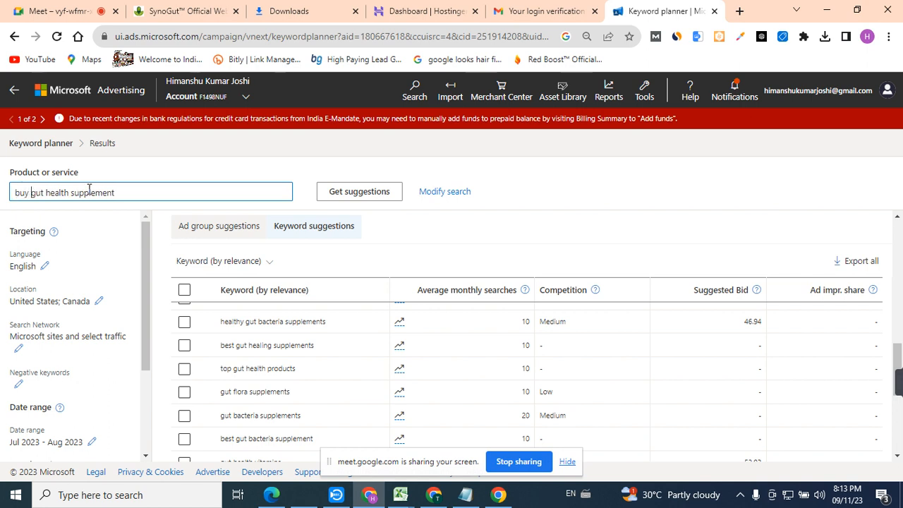
pyautogui.click(353, 196)
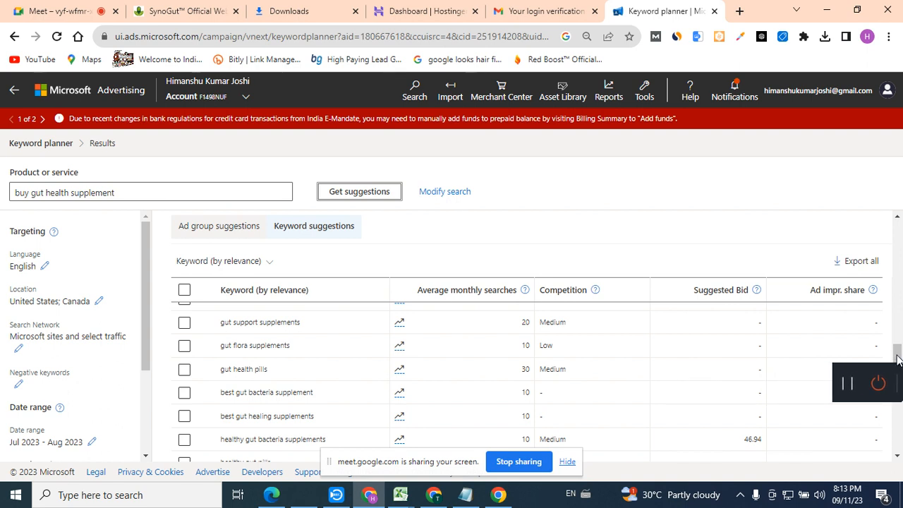
# Step: Examine the search volume trends and the keyword suggestions for the new search phrase down to the end of the list
pyautogui.moveTo(897, 360); pyautogui.dragTo(886, 220)
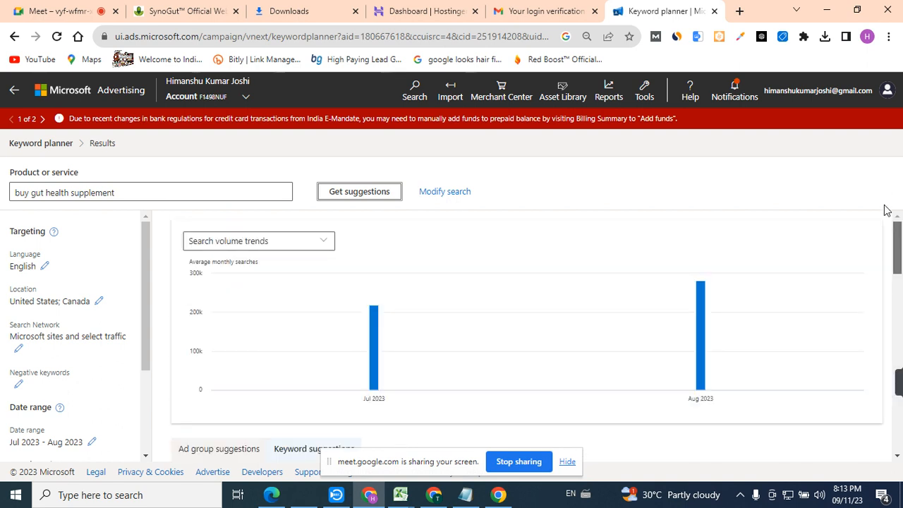
pyautogui.moveTo(706, 309)
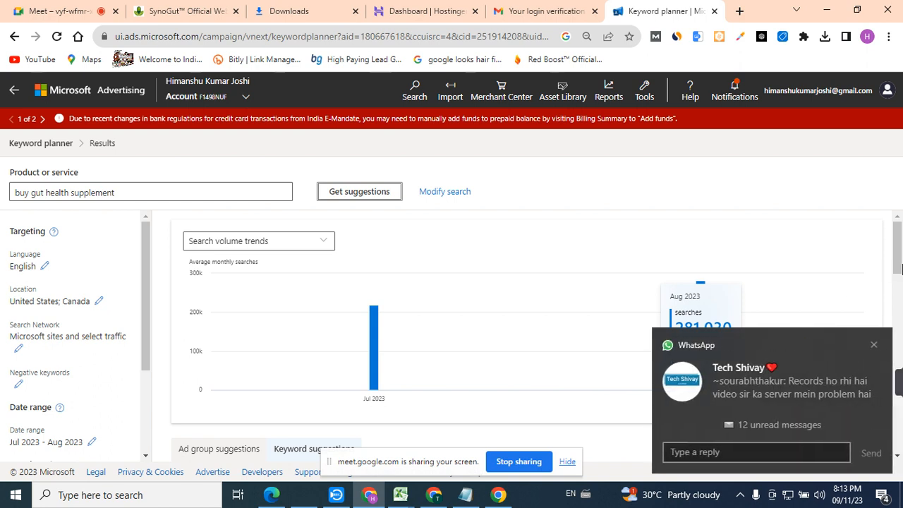
pyautogui.moveTo(899, 263); pyautogui.dragTo(900, 346)
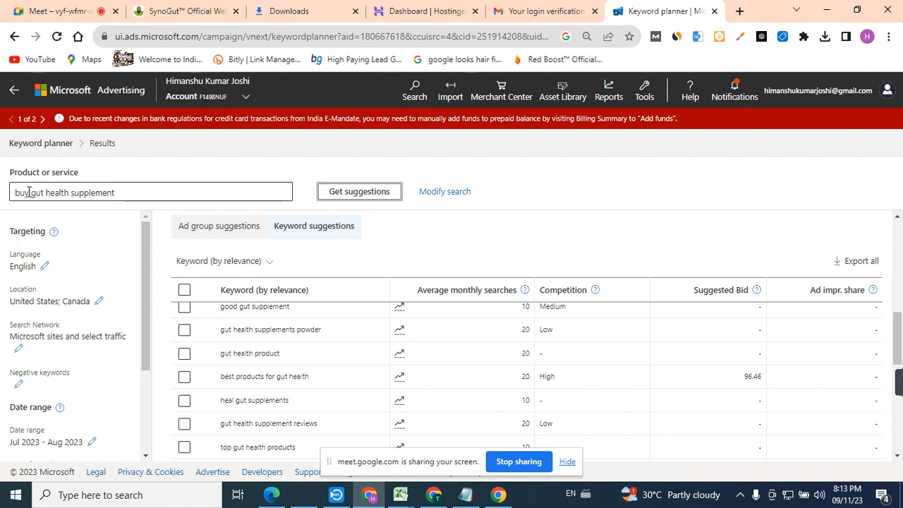
pyautogui.moveTo(28, 192); pyautogui.dragTo(2, 192)
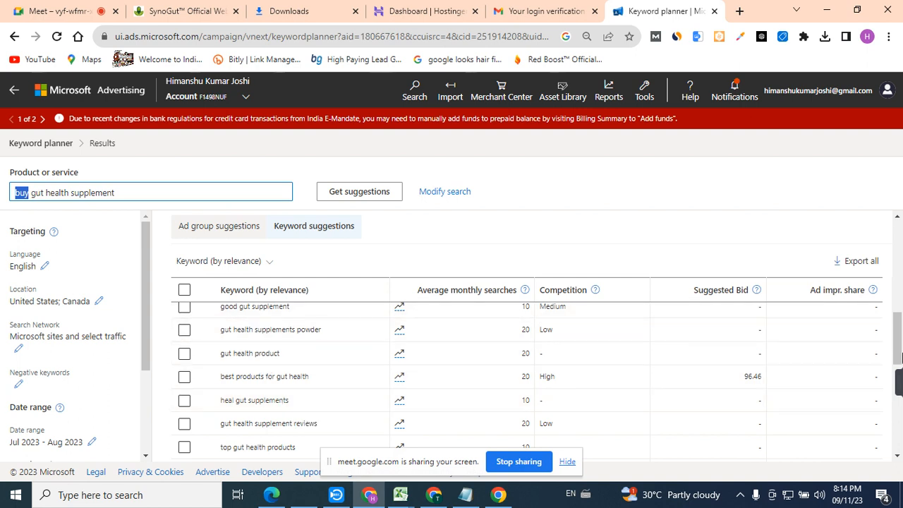
pyautogui.moveTo(900, 358); pyautogui.dragTo(900, 457)
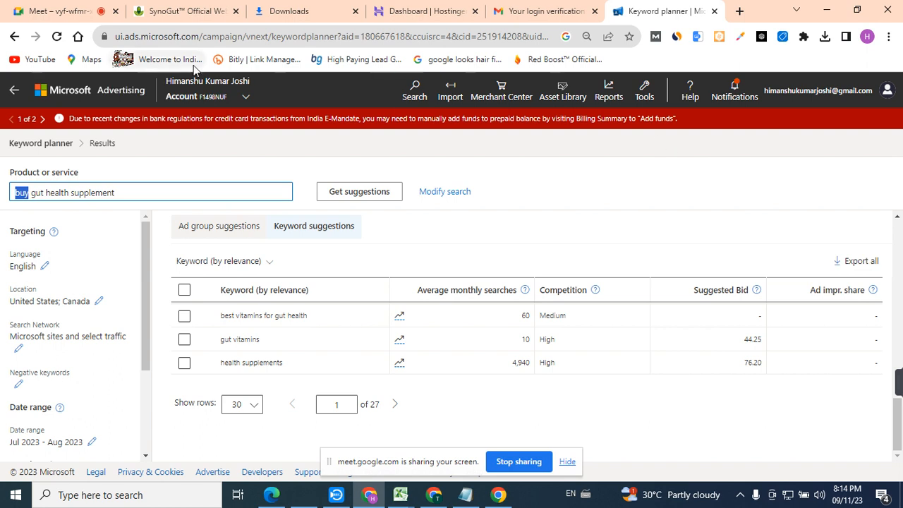
# Step: Leave the keyword planner and open the Gut campaign's keyword list to examine its keywords and match types
pyautogui.click(13, 95)
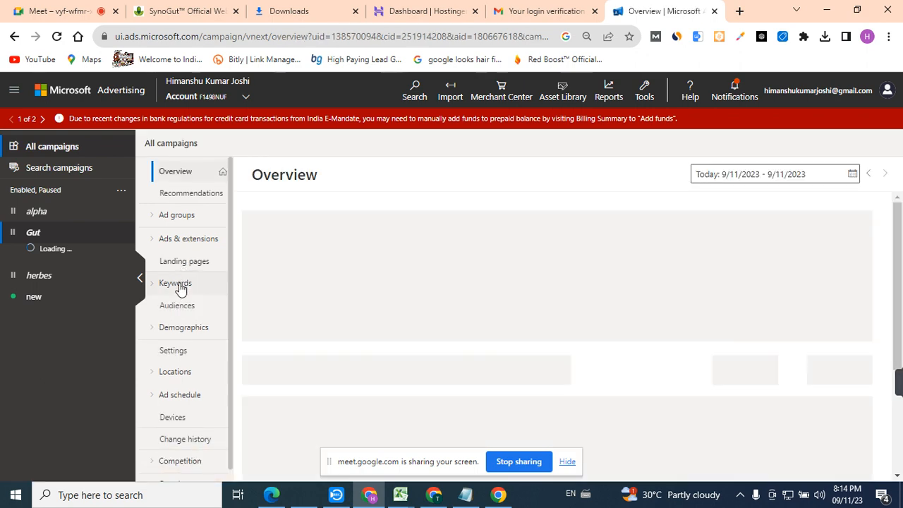
pyautogui.click(181, 286)
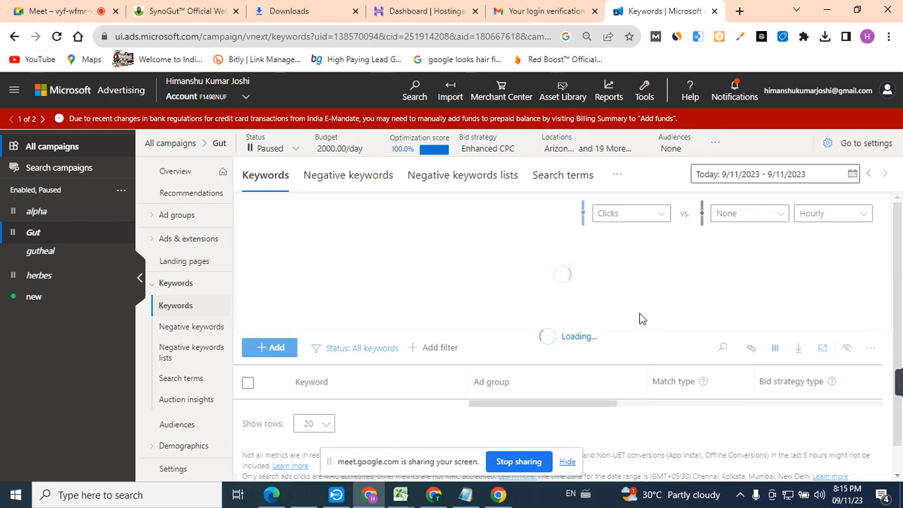
pyautogui.click(309, 496)
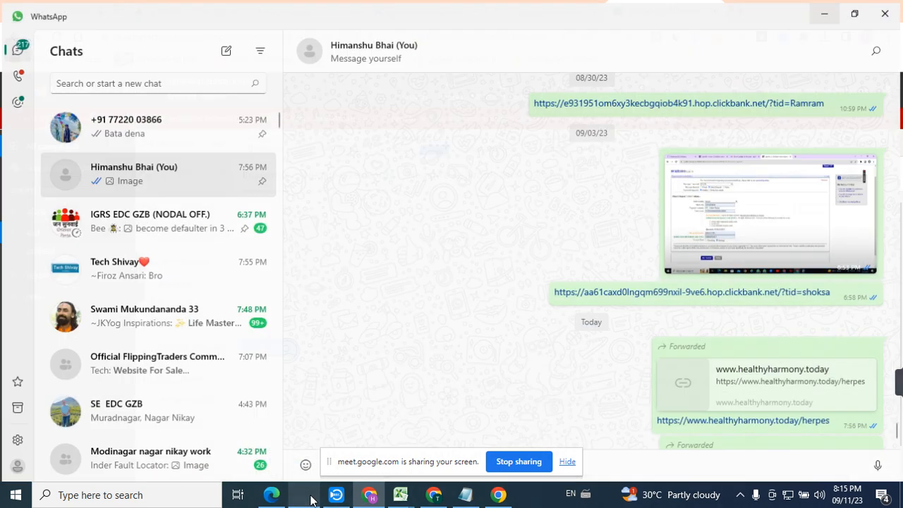
pyautogui.click(309, 496)
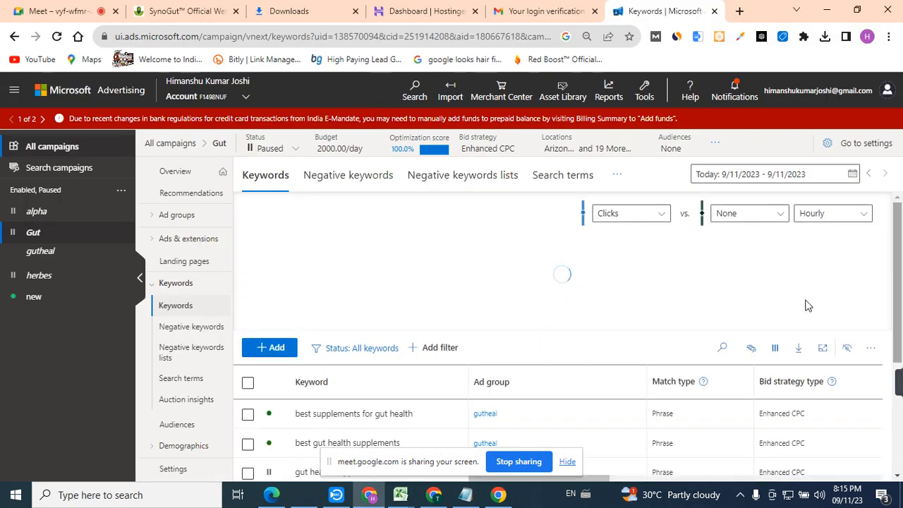
pyautogui.moveTo(898, 289); pyautogui.dragTo(900, 331)
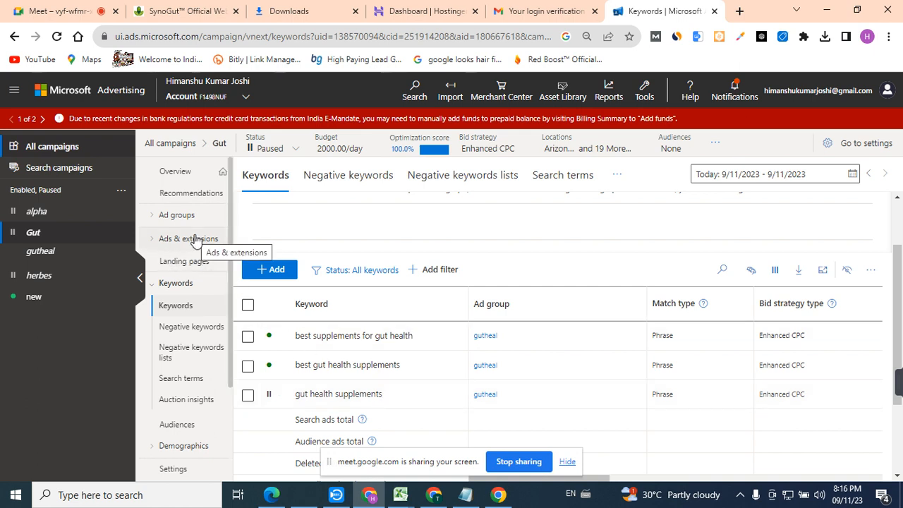
# Step: Return to the list of all campaigns and start creating a new campaign
pyautogui.click(642, 92)
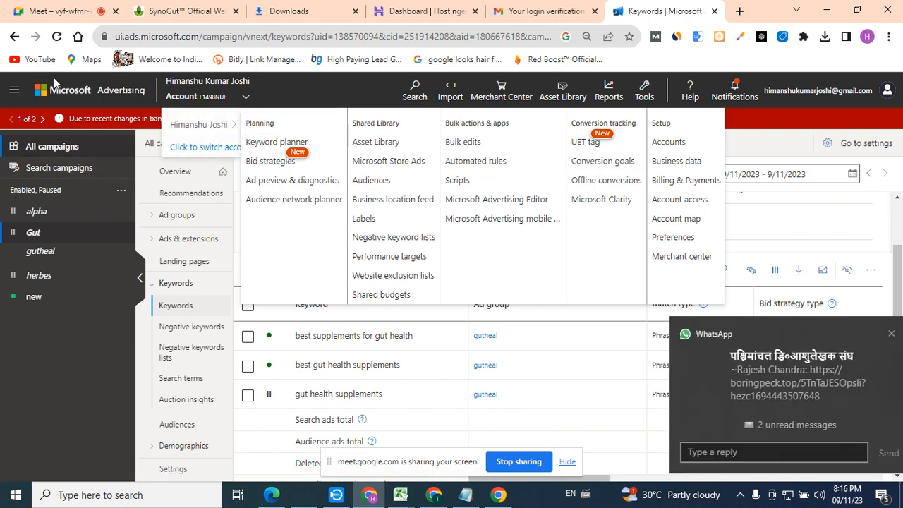
pyautogui.click(14, 91)
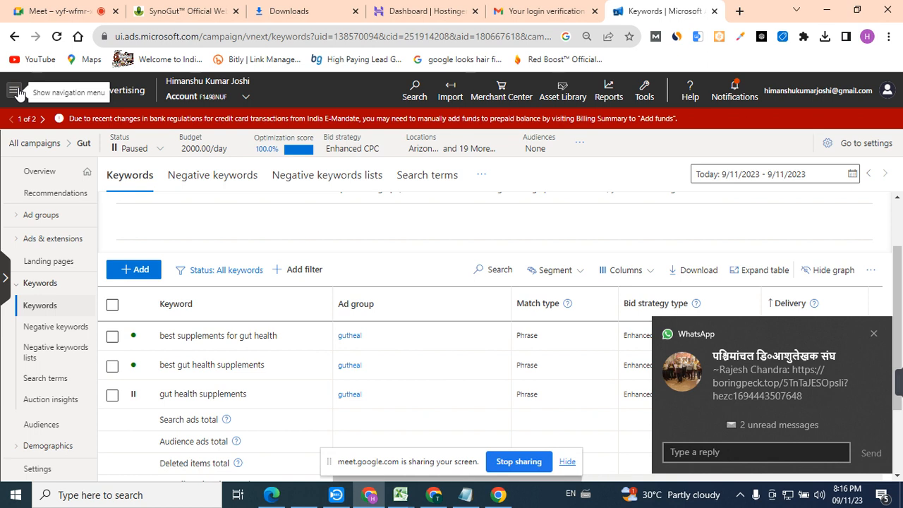
pyautogui.click(71, 96)
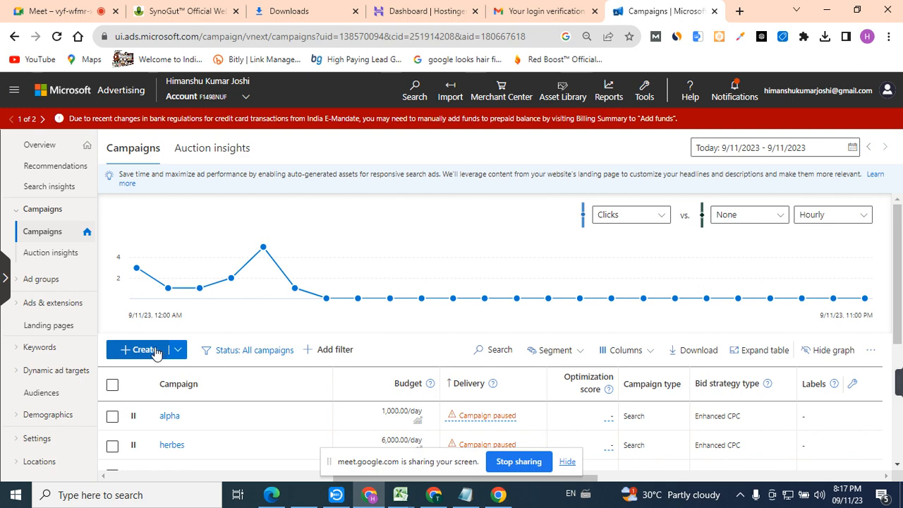
pyautogui.click(156, 353)
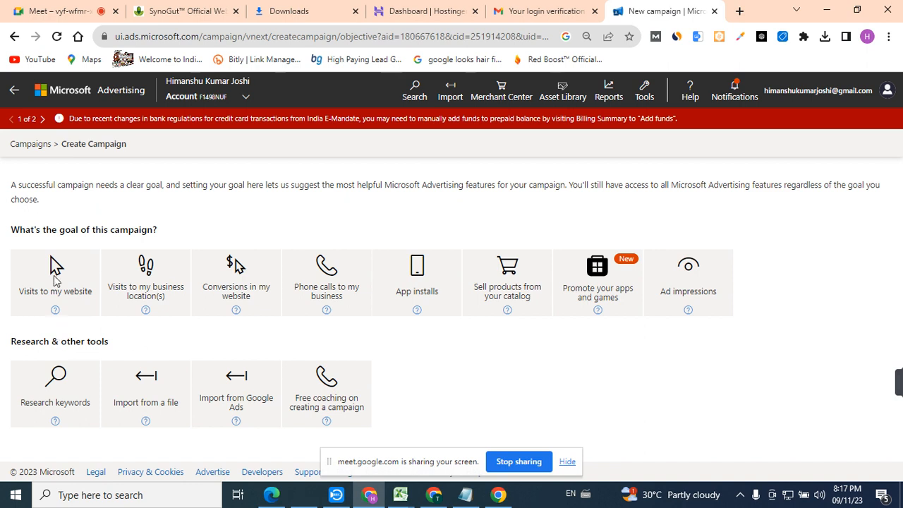
# Step: Choose "Visits to my website" as the campaign goal with Search ads as the ad type, and continue to the campaign settings
pyautogui.click(55, 286)
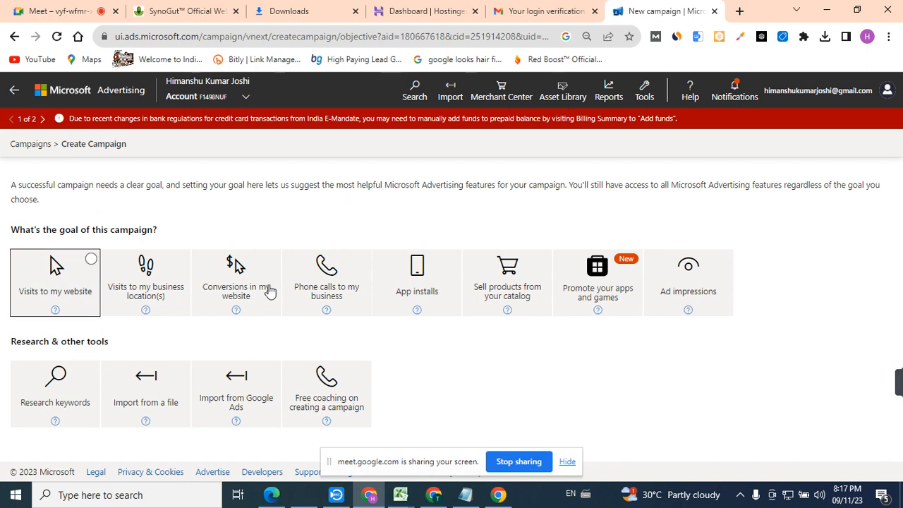
pyautogui.click(306, 292)
pyautogui.click(55, 267)
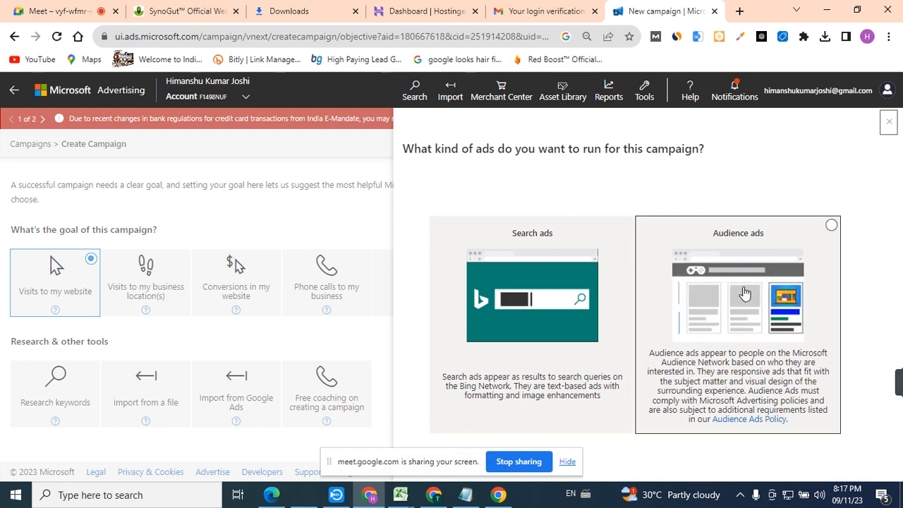
pyautogui.click(561, 320)
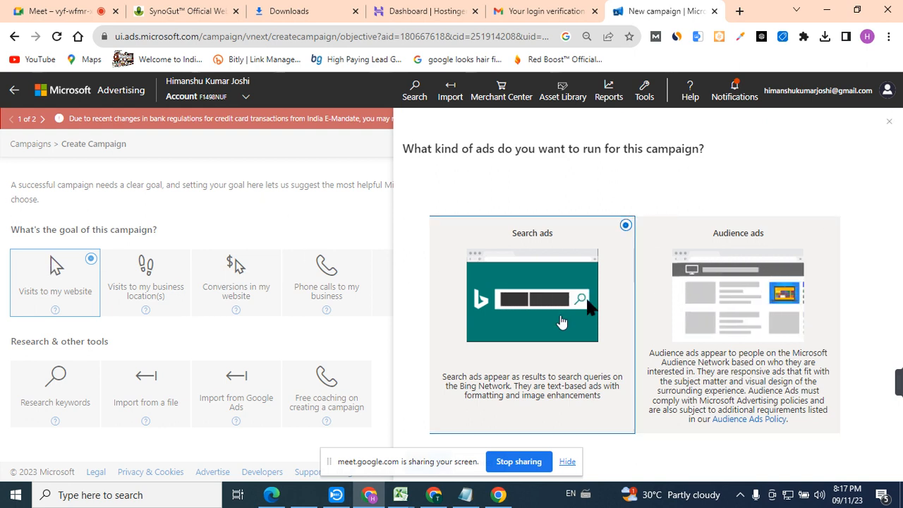
pyautogui.click(569, 462)
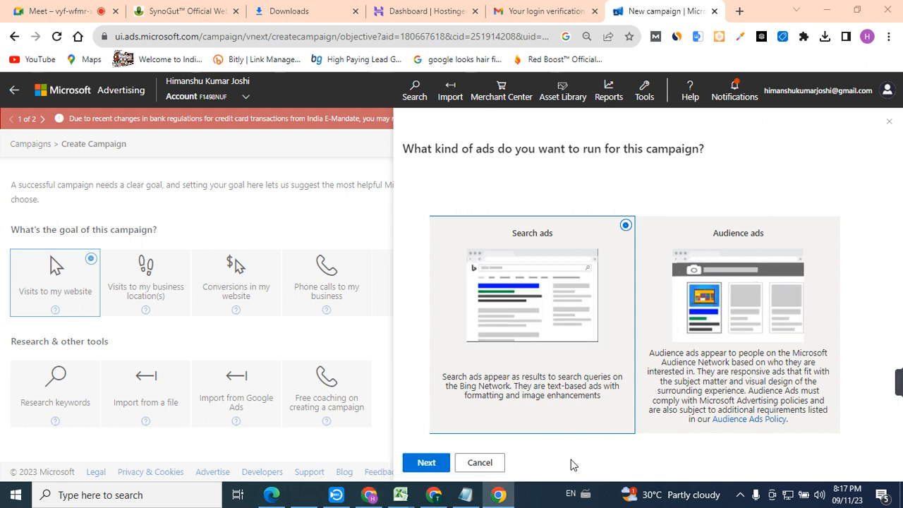
pyautogui.click(420, 466)
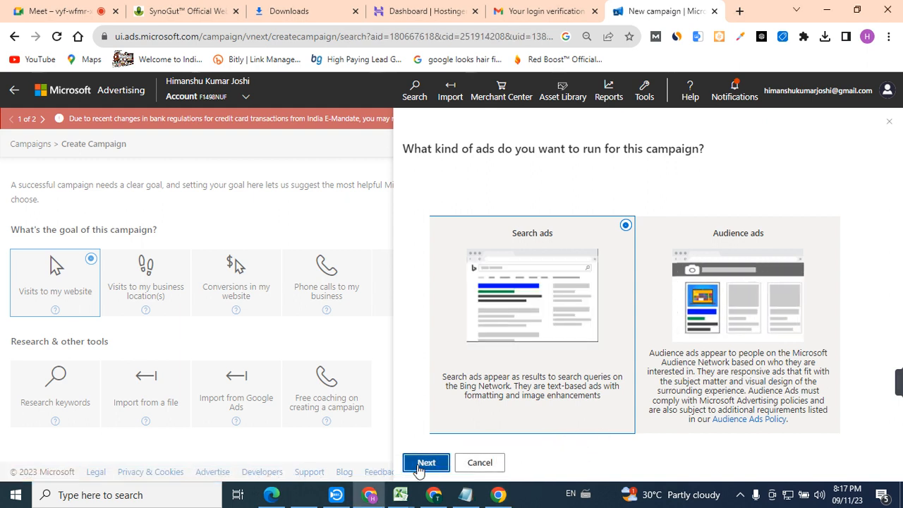
pyautogui.click(423, 463)
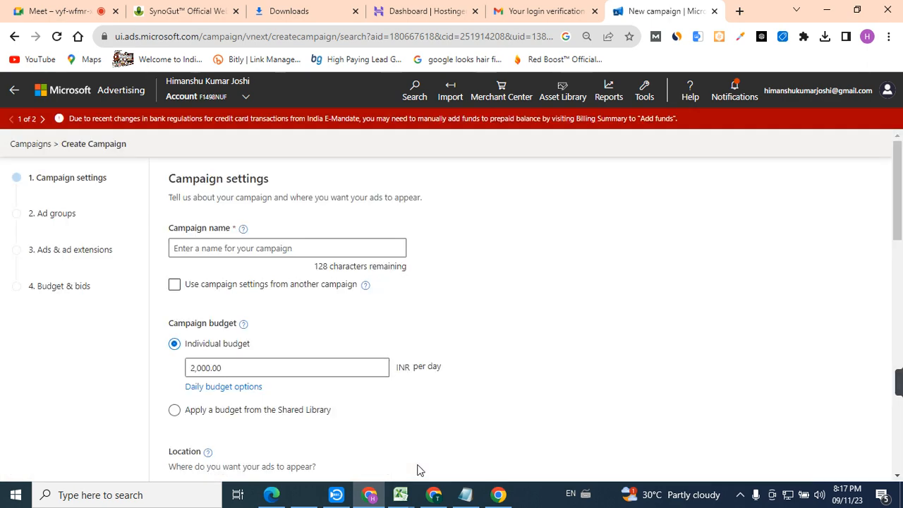
# Step: Name the new campaign "Alpha Tonic"
pyautogui.click(240, 244)
pyautogui.write('Alpha To')
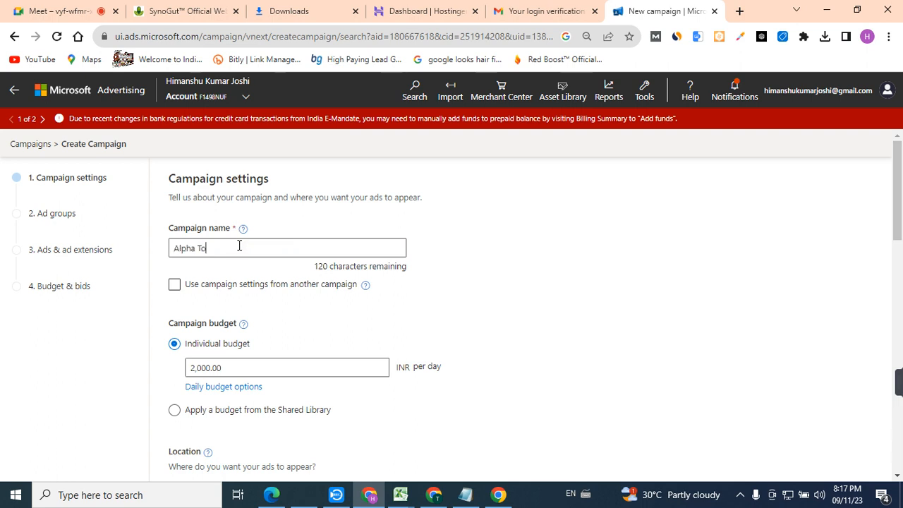
pyautogui.write('nic')
# Step: Set the campaign's individual budget to 1000 INR per day
pyautogui.scroll(-1, 898, 233)
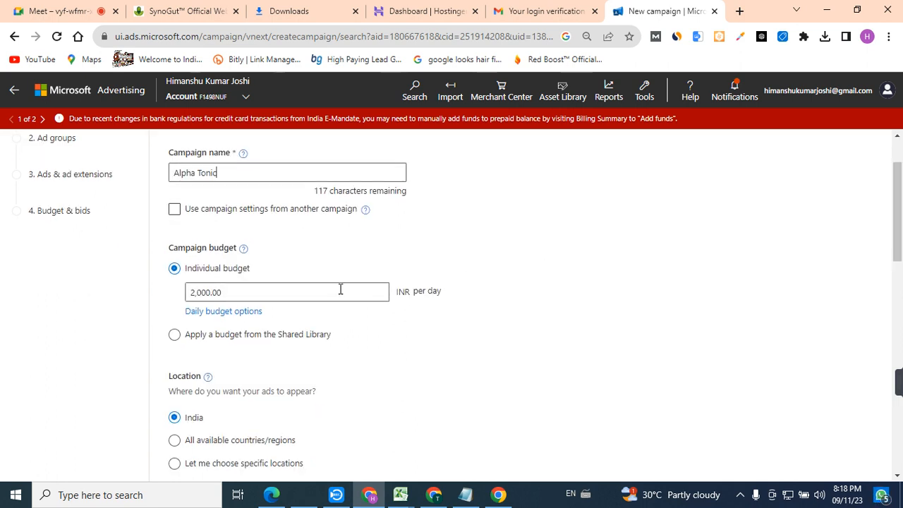
pyautogui.click(294, 289)
pyautogui.press('BackSpace')
pyautogui.press('BackSpace')
pyautogui.press('BackSpace')
pyautogui.press('BackSpace')
pyautogui.press('BackSpace')
pyautogui.press('BackSpace')
pyautogui.press('BackSpace')
pyautogui.press('BackSpace')
pyautogui.write('1000')
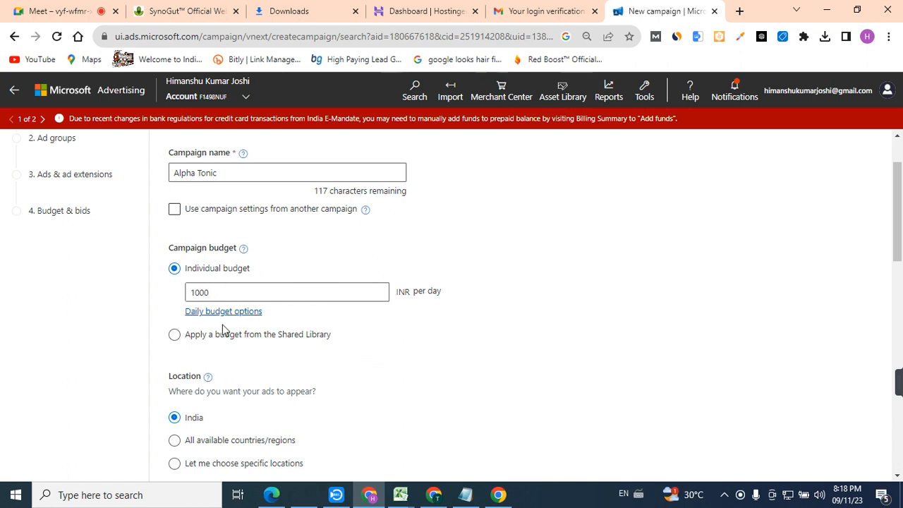
# Step: Change the individual campaign budget to 2000 INR per day
pyautogui.click(212, 290)
pyautogui.press('BackSpace')
pyautogui.press('BackSpace')
pyautogui.press('BackSpace')
pyautogui.press('BackSpace')
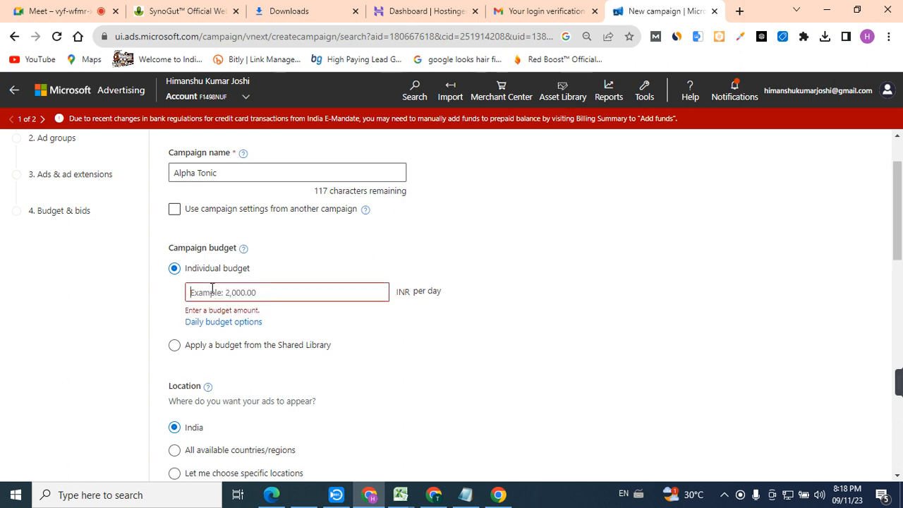
pyautogui.write('2000')
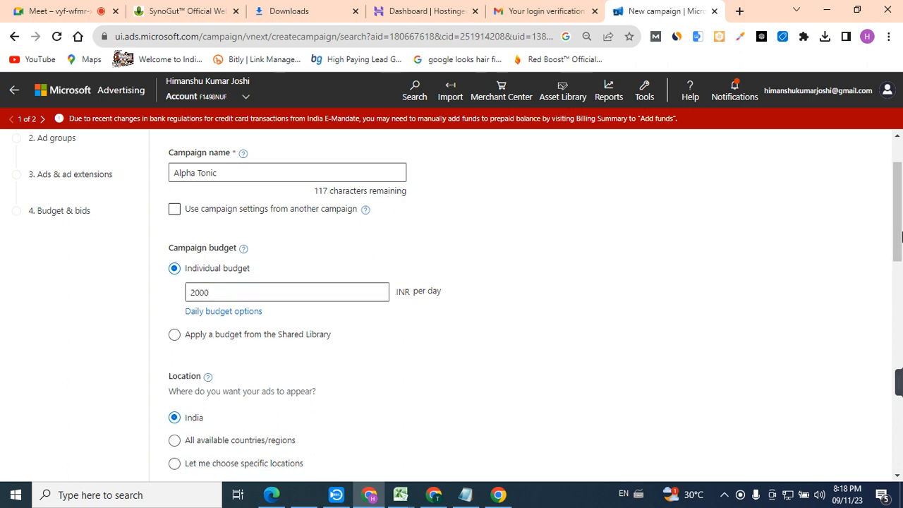
pyautogui.moveTo(901, 238); pyautogui.dragTo(901, 276)
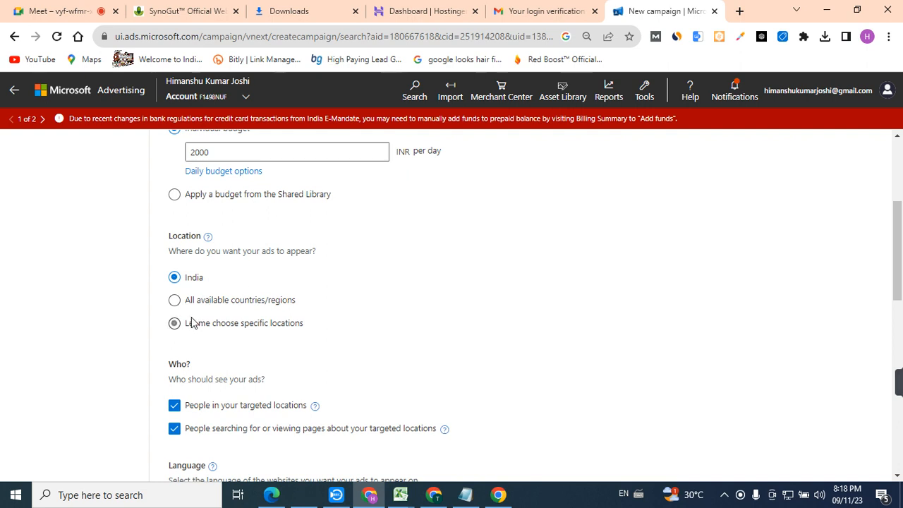
# Step: Switch to Excel, cancel the pending save prompt, and bring up the campaigncriterion targeted location report
pyautogui.click(823, 38)
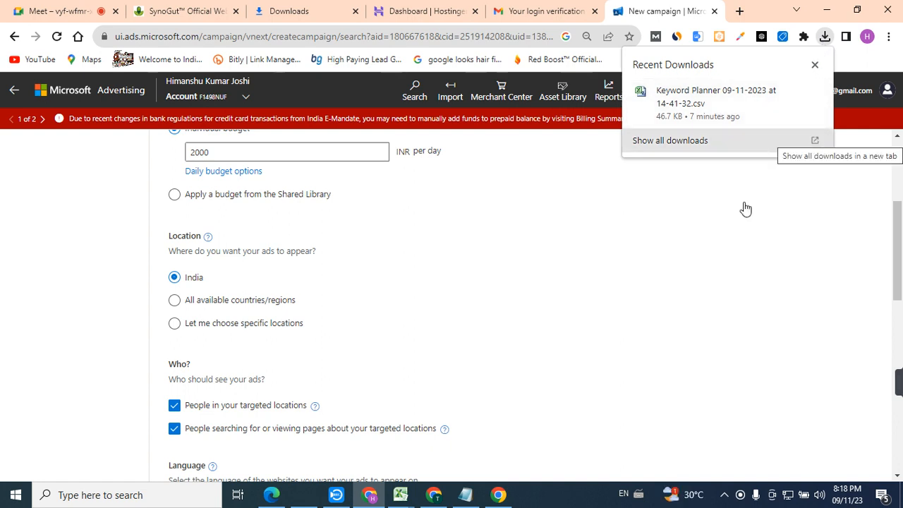
pyautogui.click(400, 495)
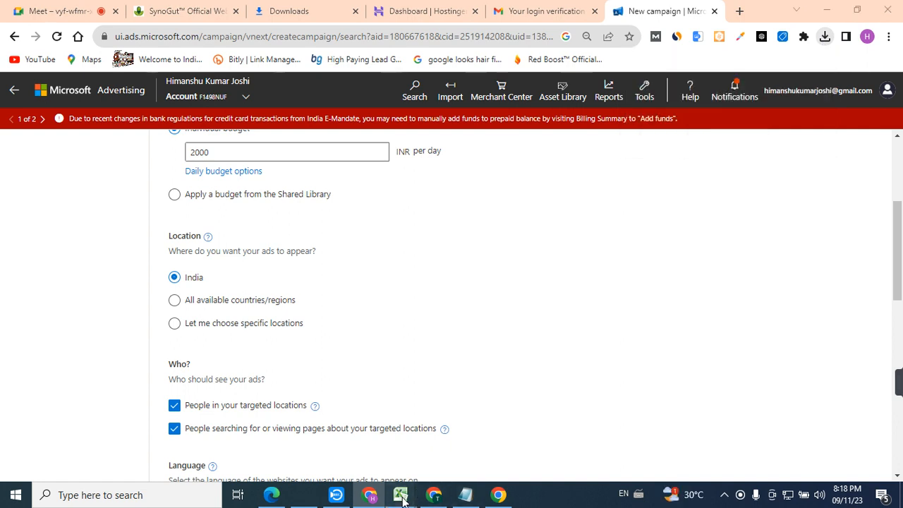
pyautogui.click(404, 500)
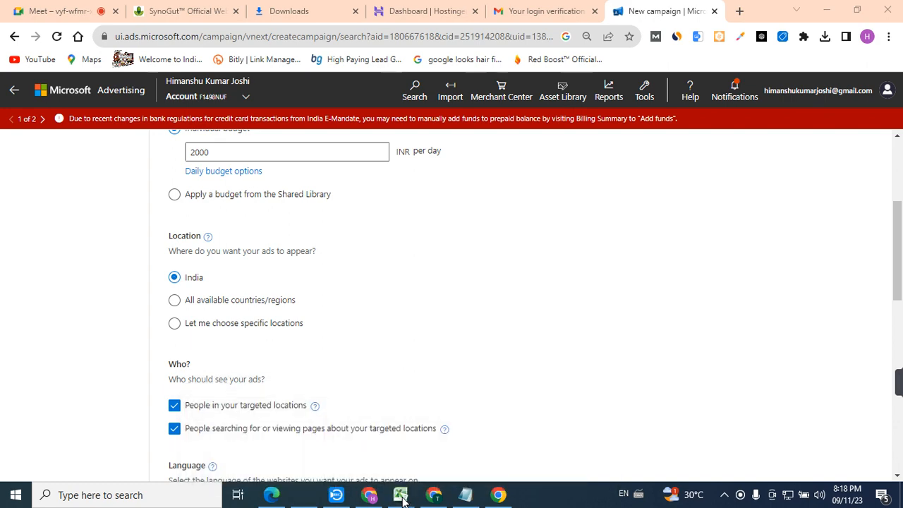
pyautogui.click(404, 500)
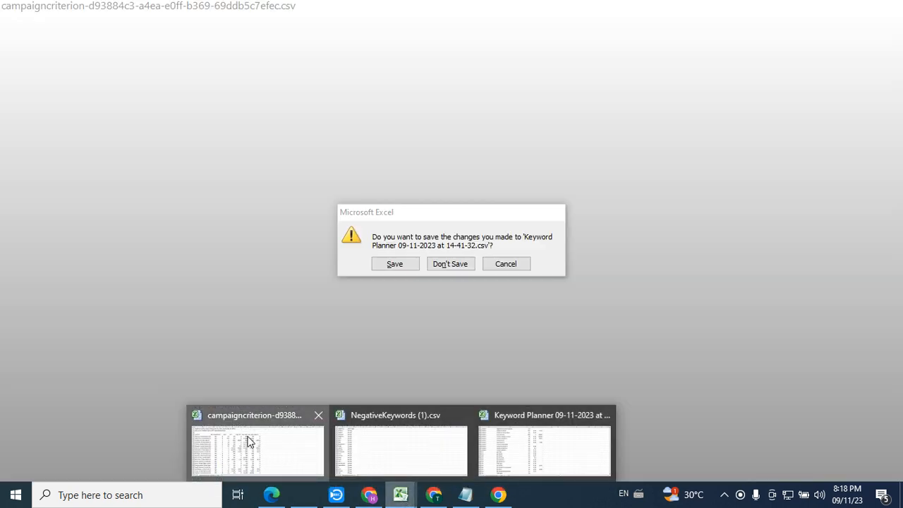
pyautogui.click(248, 441)
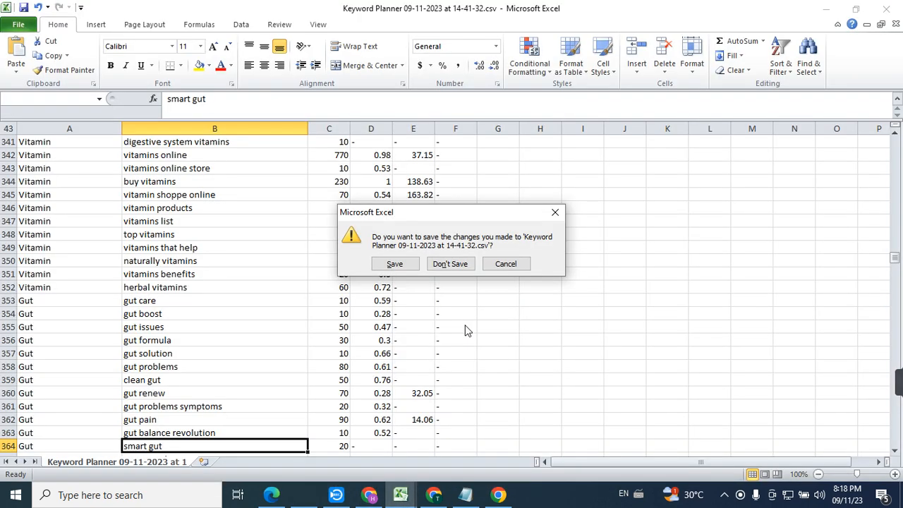
pyautogui.click(502, 272)
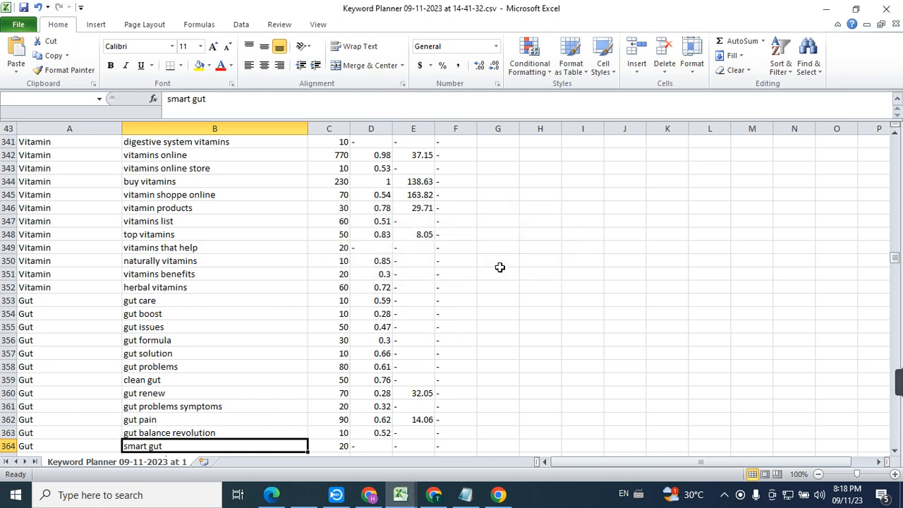
pyautogui.click(411, 499)
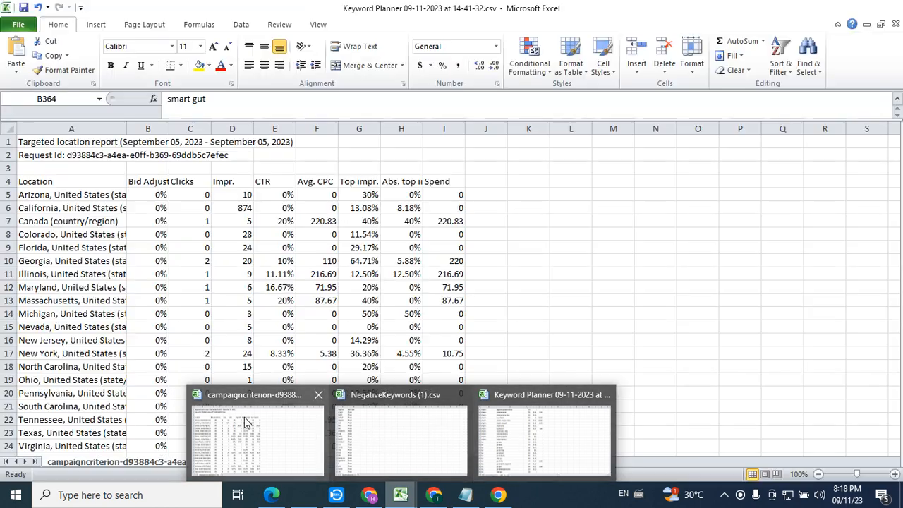
pyautogui.click(246, 421)
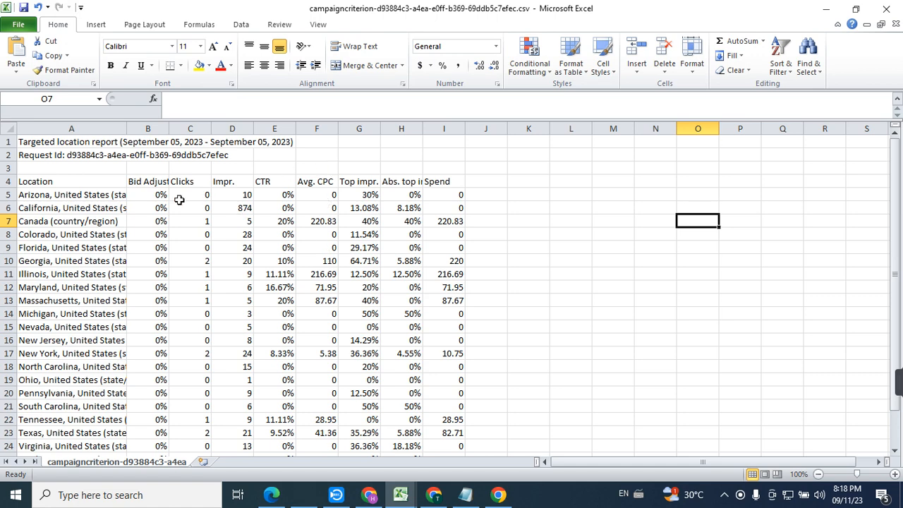
# Step: Examine the clicks and impressions for each location in the targeted location report
pyautogui.click(207, 197)
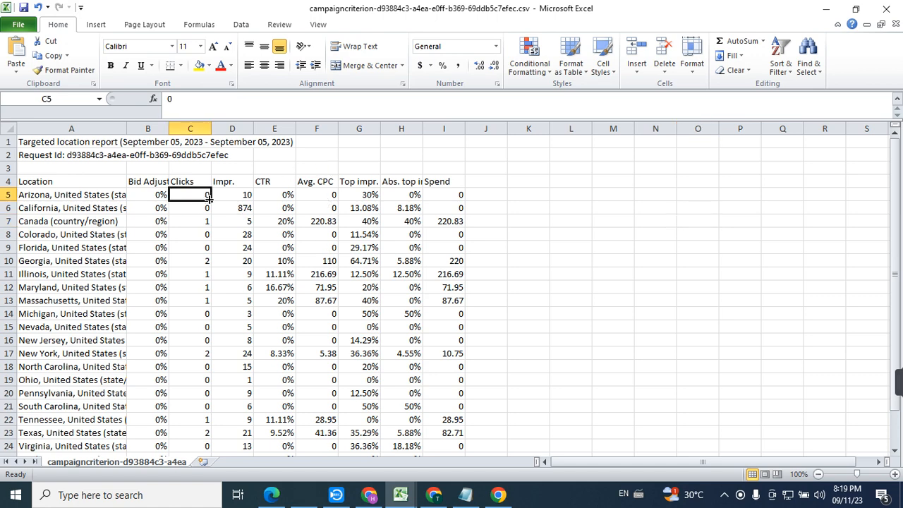
pyautogui.press('Down')
pyautogui.press('Down')
pyautogui.press('Down')
pyautogui.press('Down')
pyautogui.press('Down')
pyautogui.press('Down')
pyautogui.press('Down')
pyautogui.press('Down')
pyautogui.press('Down')
pyautogui.press('Down')
pyautogui.press('Down')
pyautogui.press('Down')
pyautogui.press('Down')
pyautogui.press('Down')
pyautogui.press('Down')
pyautogui.press('Down')
pyautogui.press('Down')
pyautogui.press('Down')
pyautogui.press('Down')
pyautogui.press('Down')
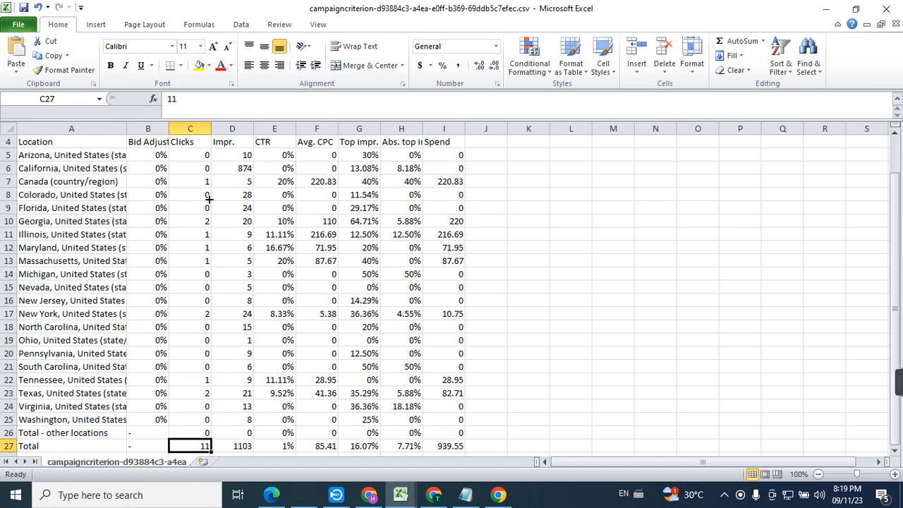
pyautogui.press('Right')
pyautogui.press('Up')
pyautogui.press('Up')
pyautogui.press('Up')
pyautogui.press('Up')
pyautogui.press('Up')
pyautogui.press('Up')
pyautogui.press('Up')
pyautogui.press('Up')
pyautogui.press('Up')
pyautogui.press('Up')
pyautogui.press('Up')
pyautogui.press('Up')
pyautogui.press('Up')
pyautogui.press('Up')
pyautogui.press('Up')
pyautogui.press('Up')
pyautogui.press('Up')
pyautogui.press('Up')
pyautogui.press('Up')
pyautogui.press('Up')
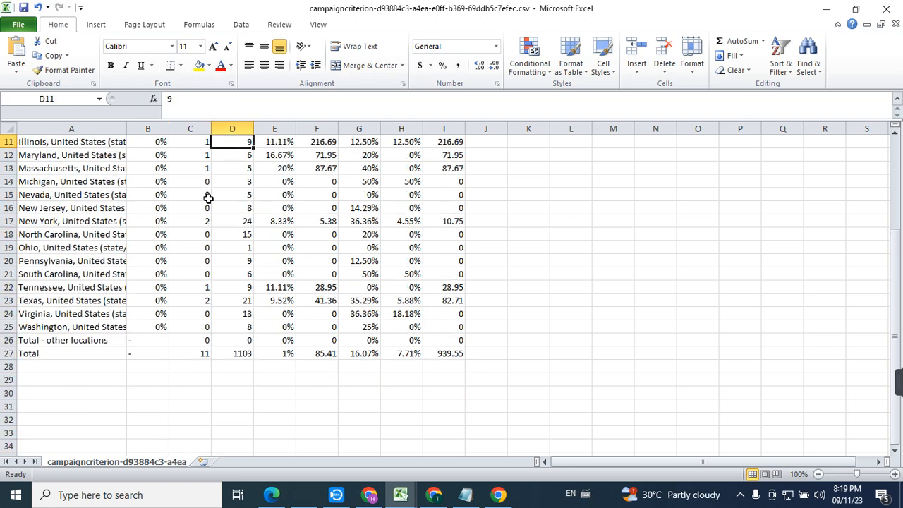
# Step: Examine Canada's figures across its row and check the spend of the locations below it
pyautogui.press('Right')
pyautogui.press('Right')
pyautogui.press('Right')
pyautogui.press('Right')
pyautogui.press('Right')
pyautogui.press('Right')
pyautogui.press('Right')
pyautogui.press('Down')
pyautogui.press('Down')
pyautogui.press('Down')
pyautogui.press('Down')
pyautogui.press('Left')
pyautogui.press('Left')
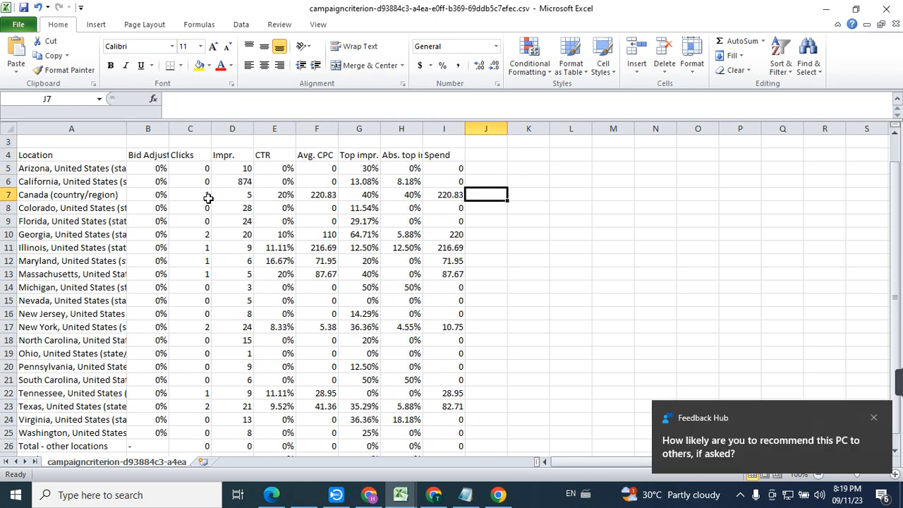
pyautogui.press('Left')
pyautogui.click(208, 198)
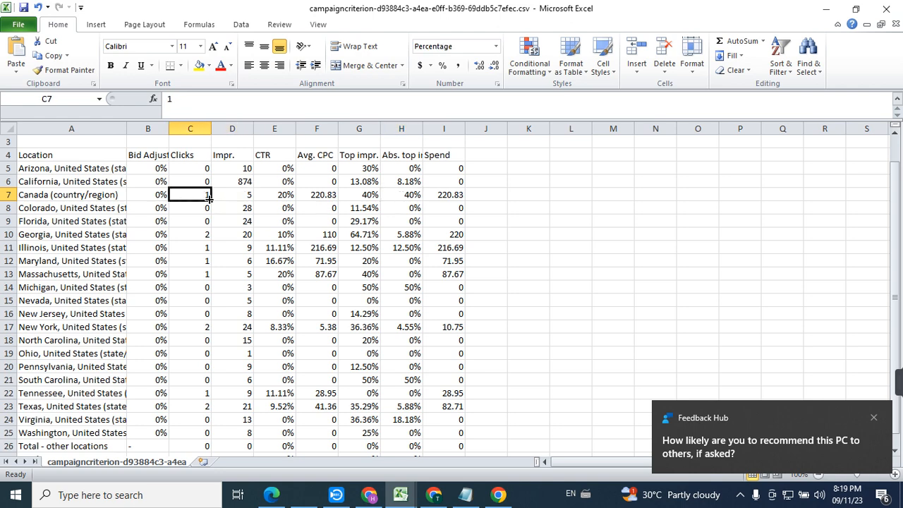
pyautogui.press('Right')
pyautogui.press('Right')
pyautogui.press('Right')
pyautogui.press('Right')
pyautogui.press('Right')
pyautogui.press('Right')
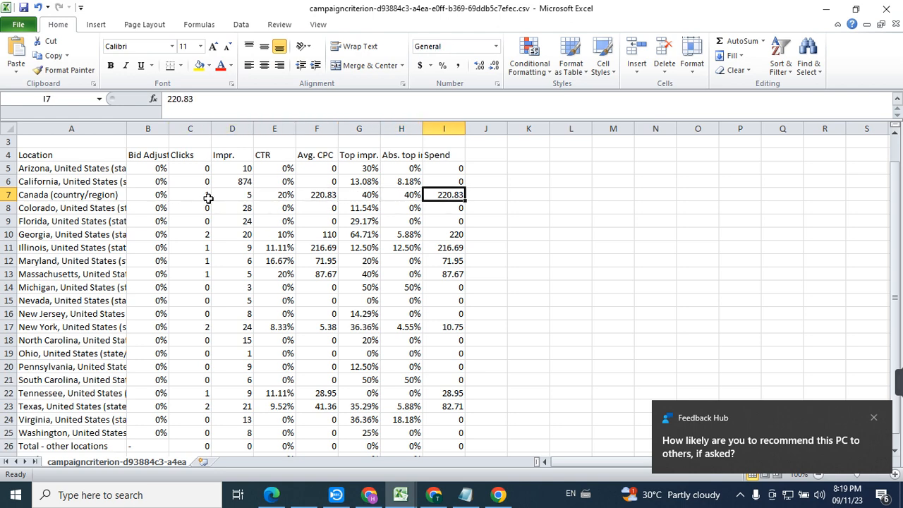
pyautogui.press('Down')
pyautogui.press('Down')
pyautogui.press('Down')
pyautogui.press('Down')
pyautogui.press('Down')
pyautogui.press('Down')
pyautogui.press('Down')
pyautogui.press('Down')
pyautogui.press('Down')
pyautogui.press('Down')
pyautogui.press('Down')
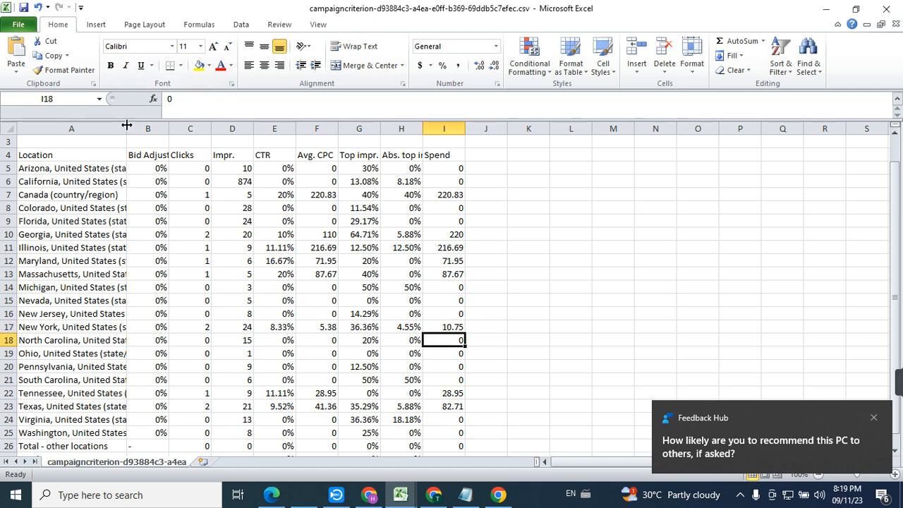
# Step: Widen the Location column to fit the full names and check the California, Florida, New York, New Jersey and Texas entries
pyautogui.moveTo(127, 128); pyautogui.dragTo(207, 151)
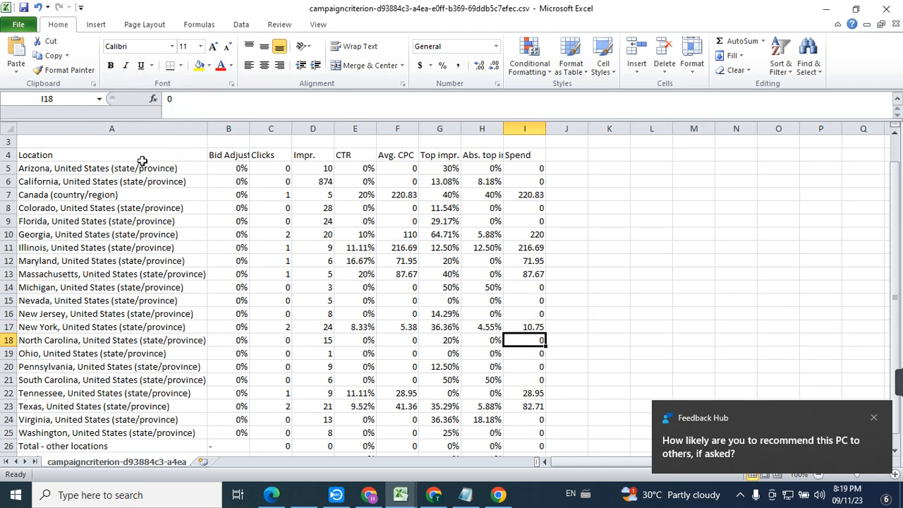
pyautogui.click(120, 181)
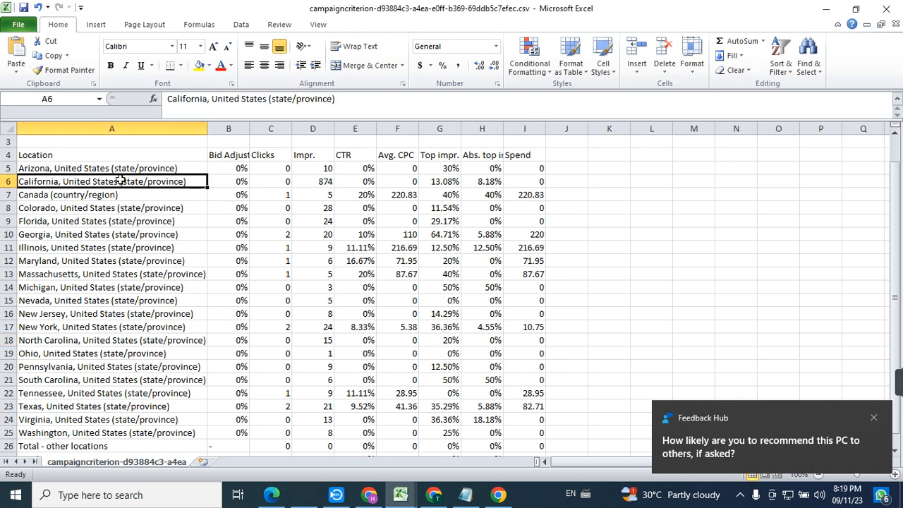
pyautogui.click(76, 222)
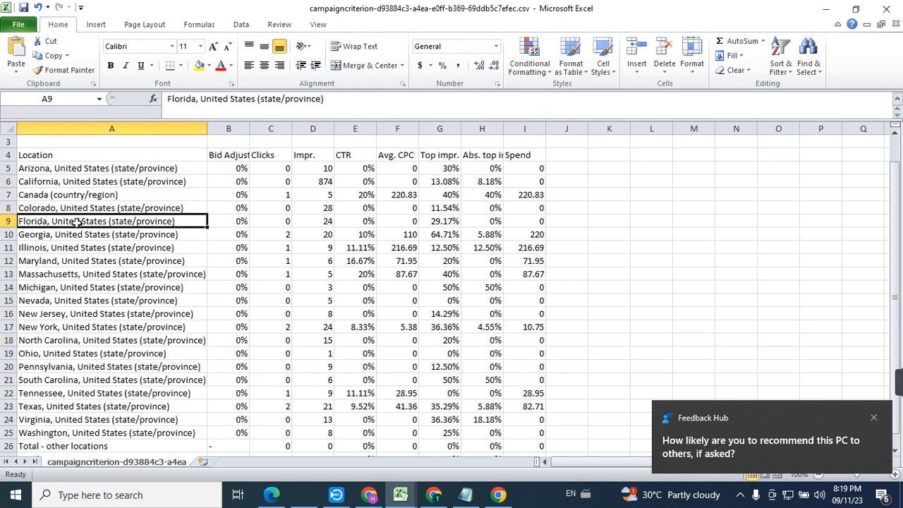
pyautogui.click(57, 327)
pyautogui.click(54, 310)
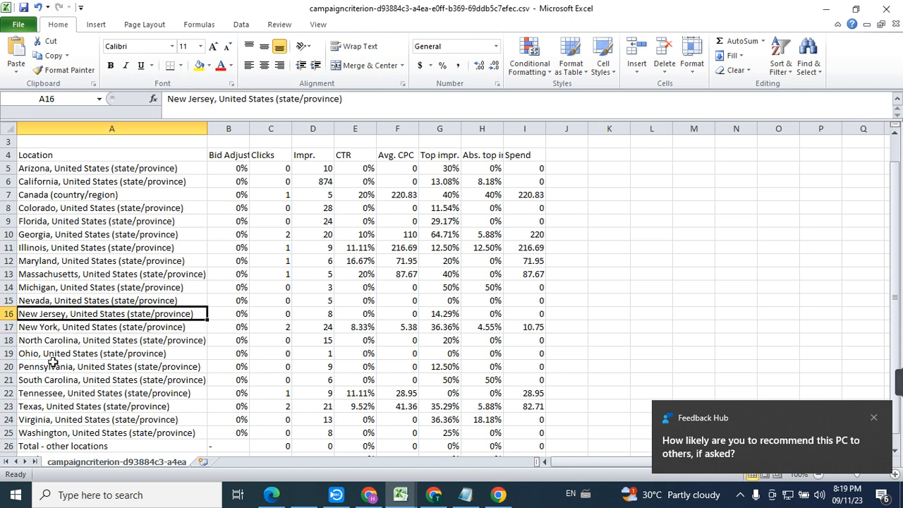
pyautogui.click(50, 404)
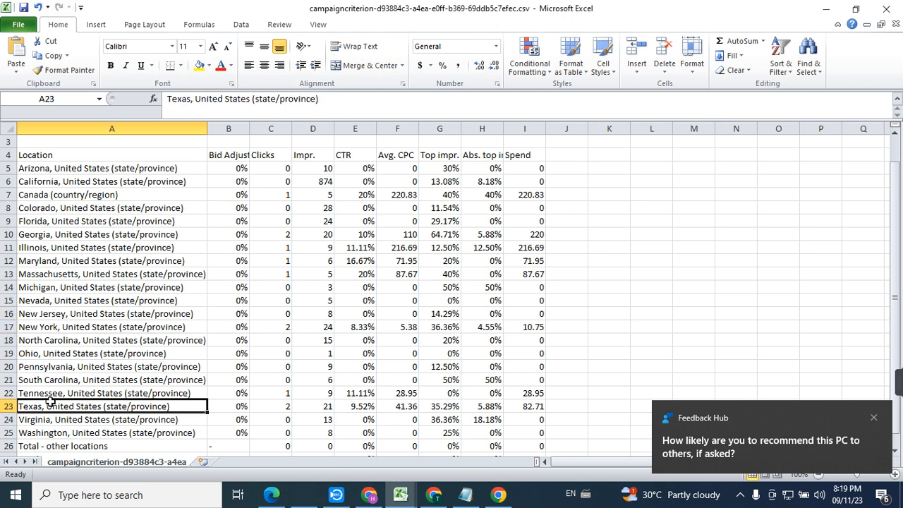
# Step: Go through the list of locations one by one from Arizona to Washington
pyautogui.click(95, 171)
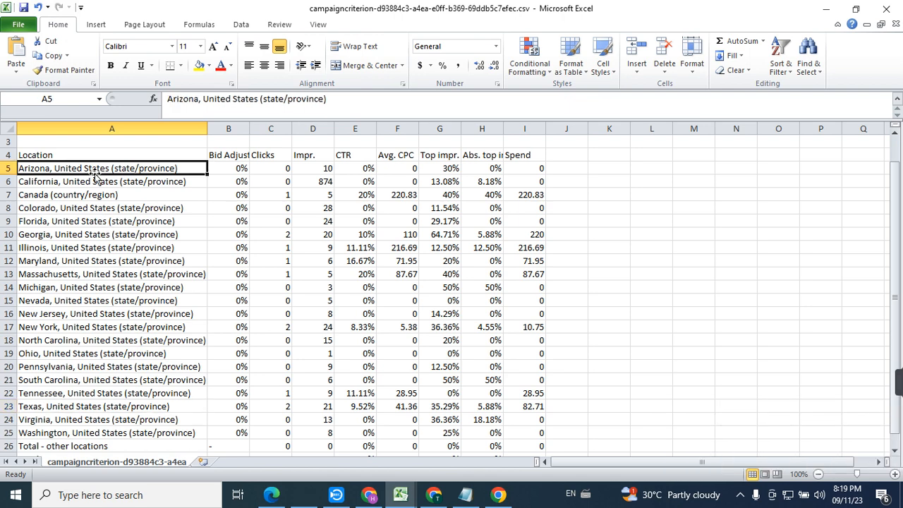
pyautogui.press('Down')
pyautogui.press('Down')
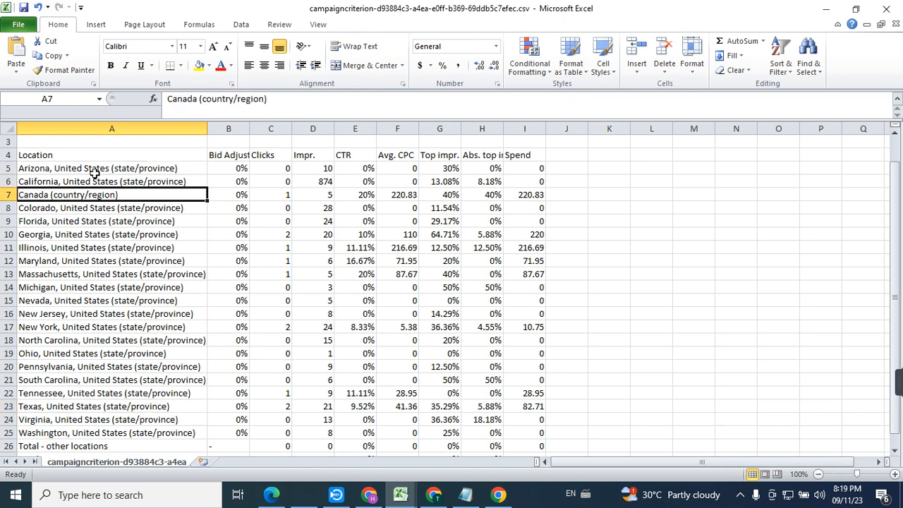
pyautogui.press('Down')
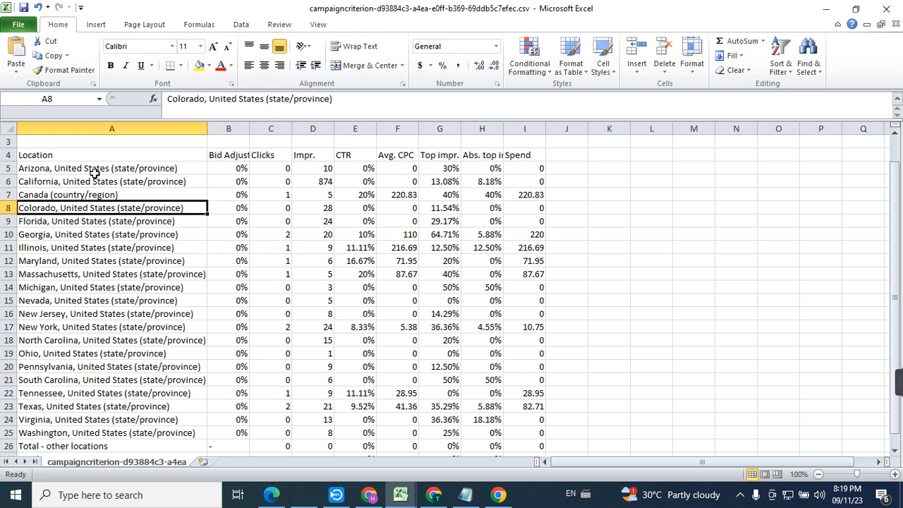
pyautogui.press('Down')
pyautogui.press('Down')
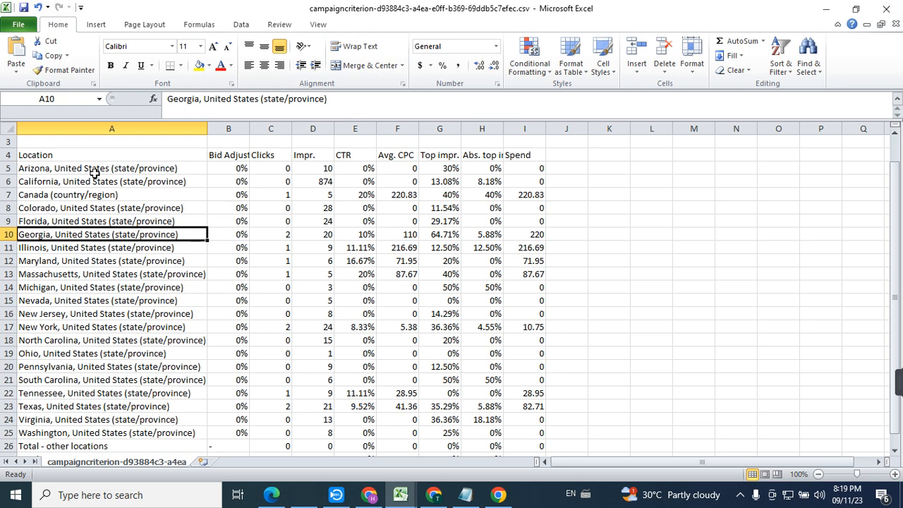
pyautogui.press('Down')
pyautogui.press('Down')
pyautogui.press('Down')
pyautogui.press('Down')
pyautogui.press('Down')
pyautogui.press('Down')
pyautogui.press('Down')
pyautogui.press('Down')
pyautogui.press('Down')
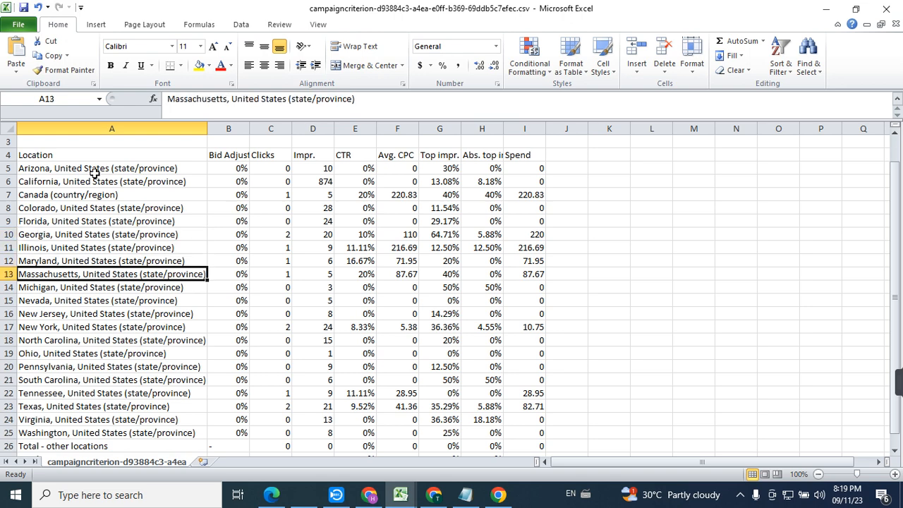
pyautogui.press('Down')
pyautogui.press('Down')
pyautogui.press('Down')
pyautogui.press('Down')
pyautogui.press('Down')
pyautogui.press('Down')
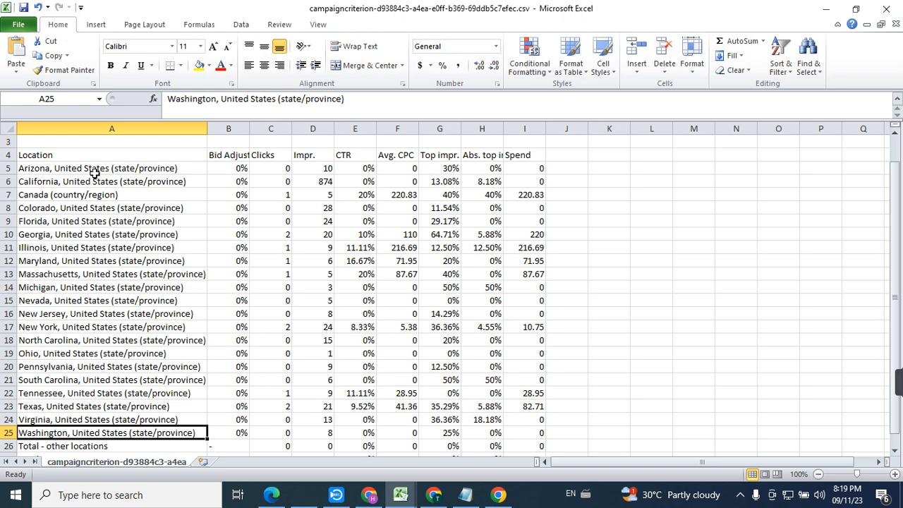
# Step: Copy only the text "Arizona, United States" from the Arizona location cell
pyautogui.click(99, 170)
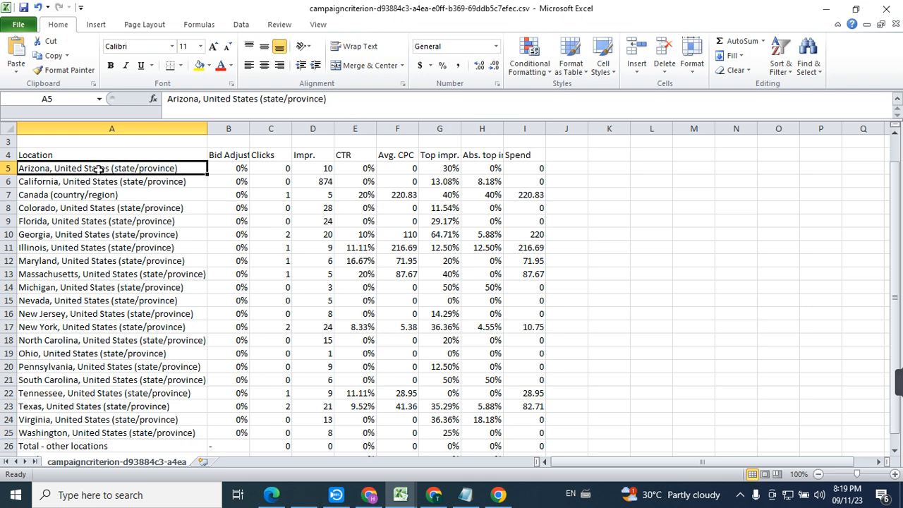
pyautogui.click(199, 101)
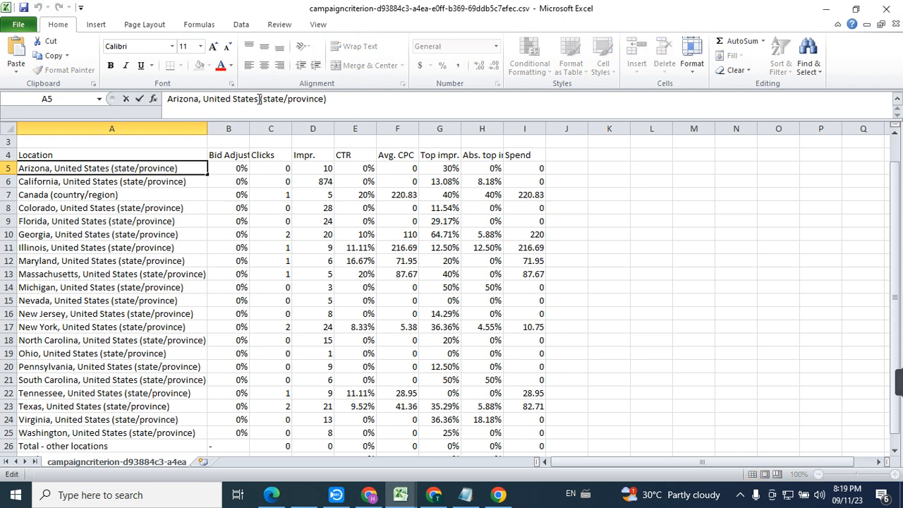
pyautogui.moveTo(259, 99); pyautogui.dragTo(167, 98)
pyautogui.hotkey('ctrl', 'c')
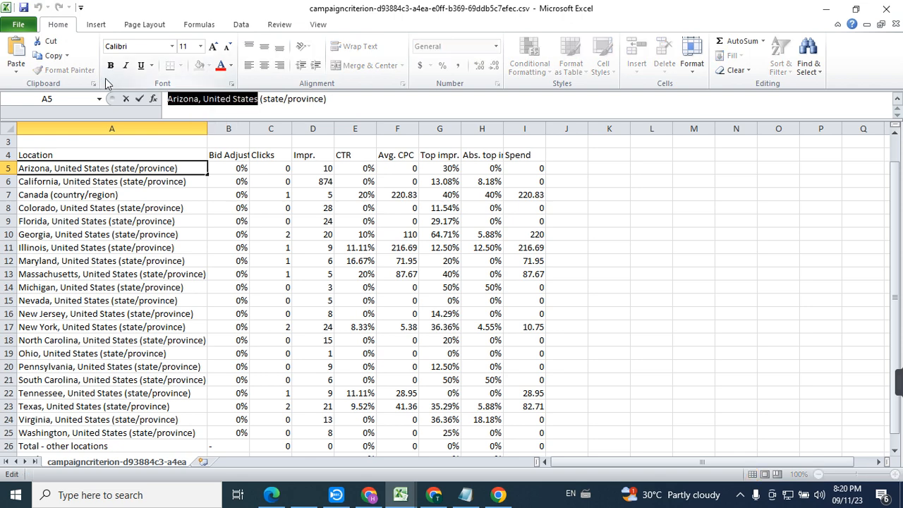
# Step: Switch to the Microsoft Advertising campaign settings and set the location targeting to "Let me choose specific locations"
pyautogui.click(371, 496)
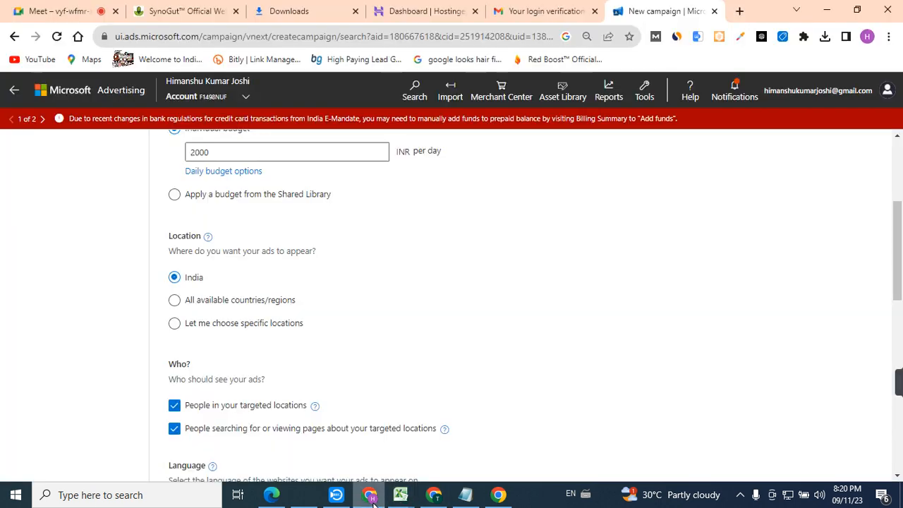
pyautogui.click(276, 322)
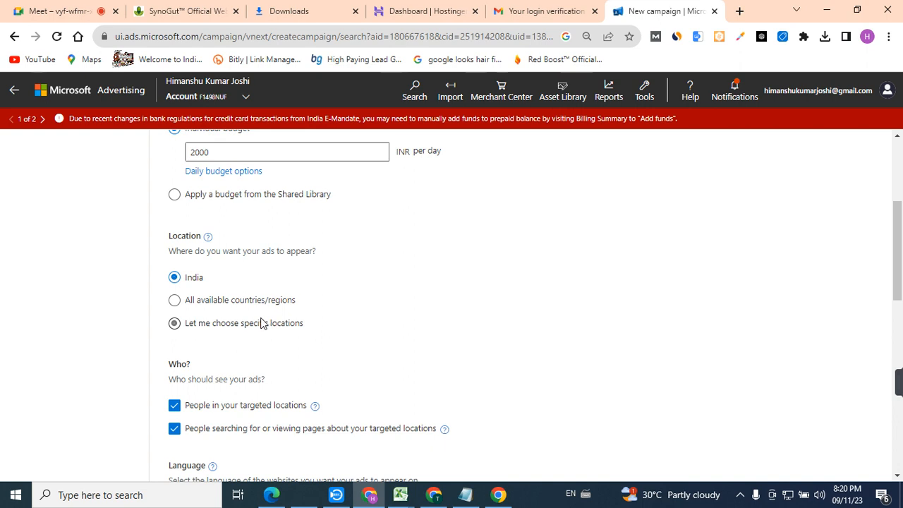
pyautogui.click(247, 329)
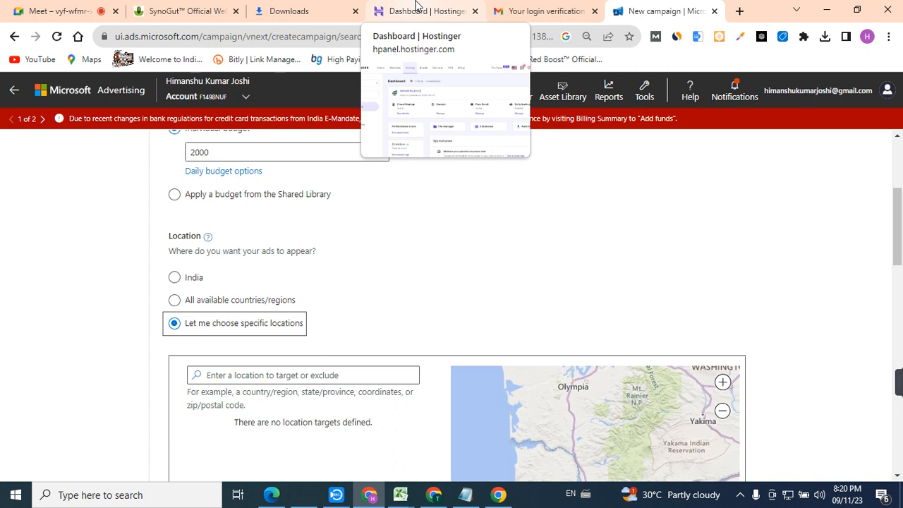
pyautogui.click(416, 7)
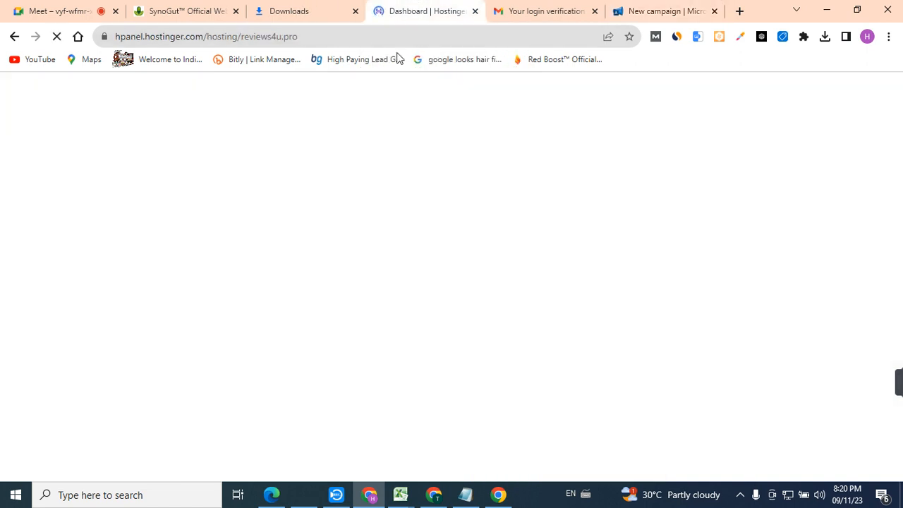
pyautogui.click(334, 7)
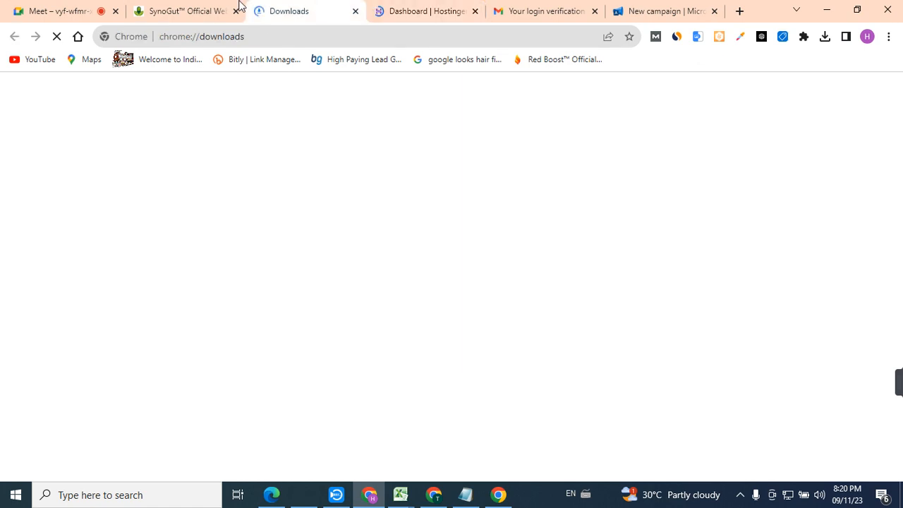
pyautogui.click(661, 9)
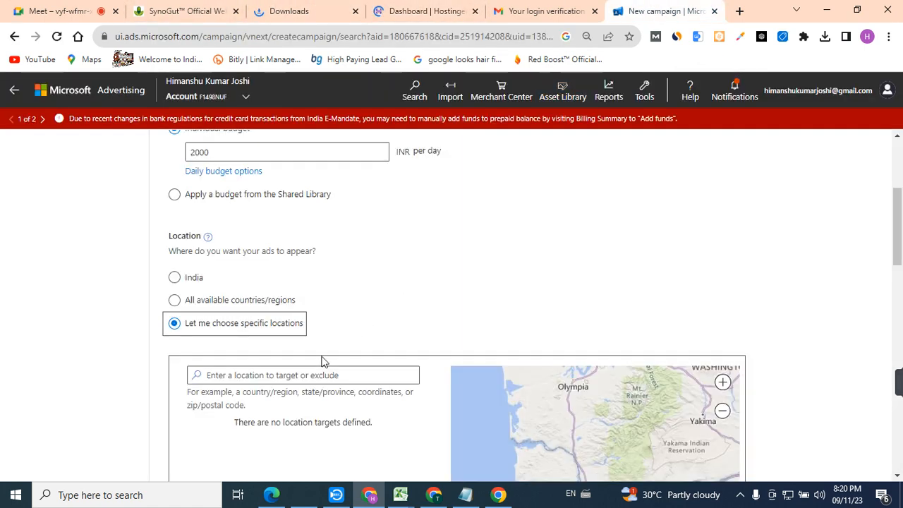
# Step: Search for "Arizona, United States" in the campaign's location search and add the state as a targeted location
pyautogui.click(285, 374)
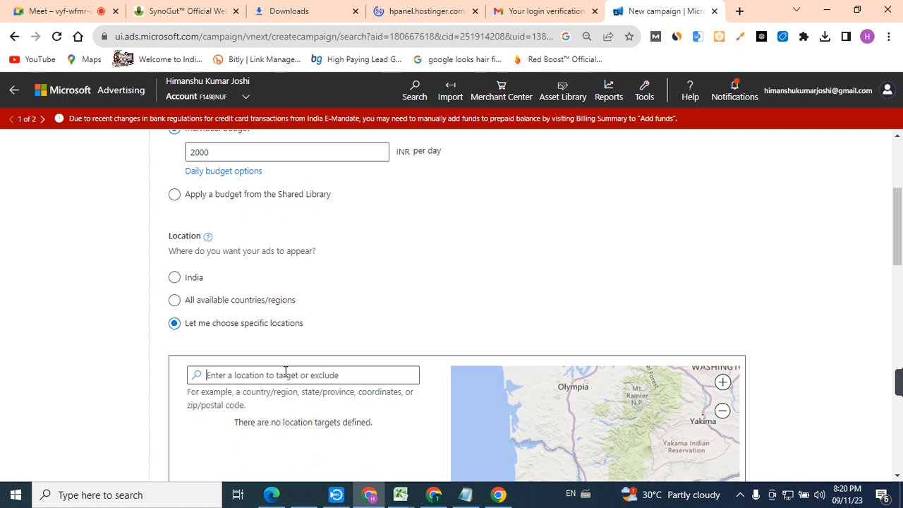
pyautogui.hotkey('ctrl', 'v')
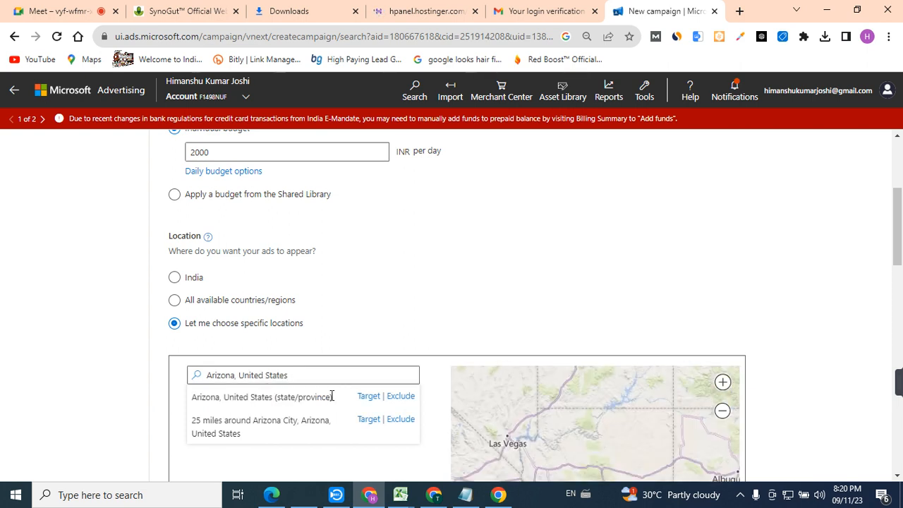
pyautogui.click(369, 397)
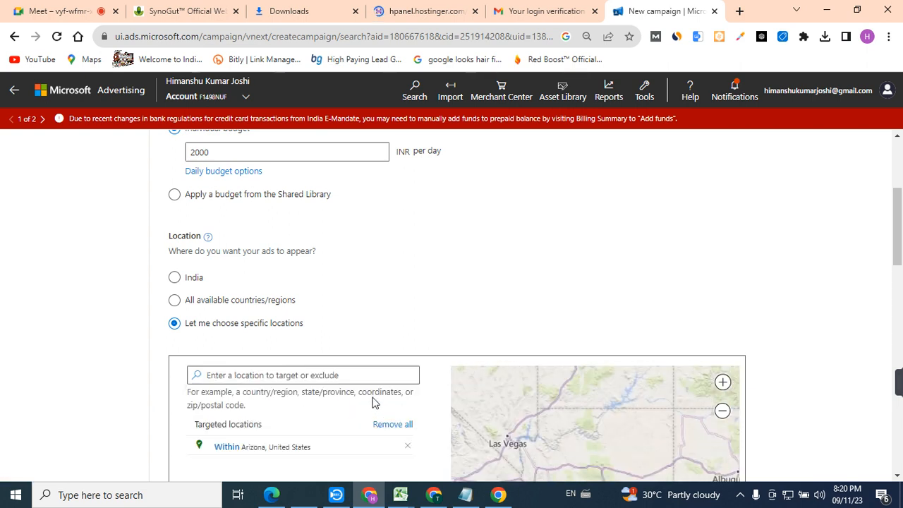
pyautogui.moveTo(900, 229); pyautogui.dragTo(900, 263)
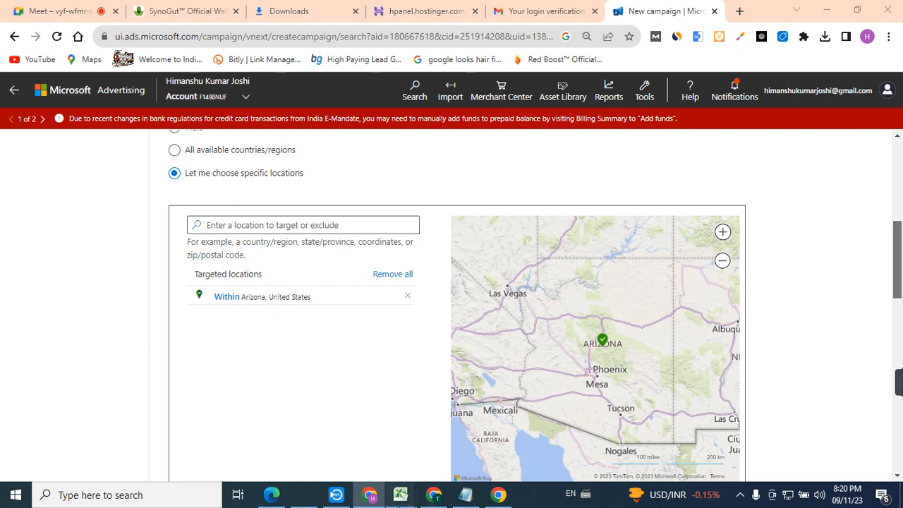
# Step: Switch to the campaigncriterion report in Excel and copy only the text "California, United States" from the California location cell
pyautogui.moveTo(400, 494)
pyautogui.click(275, 460)
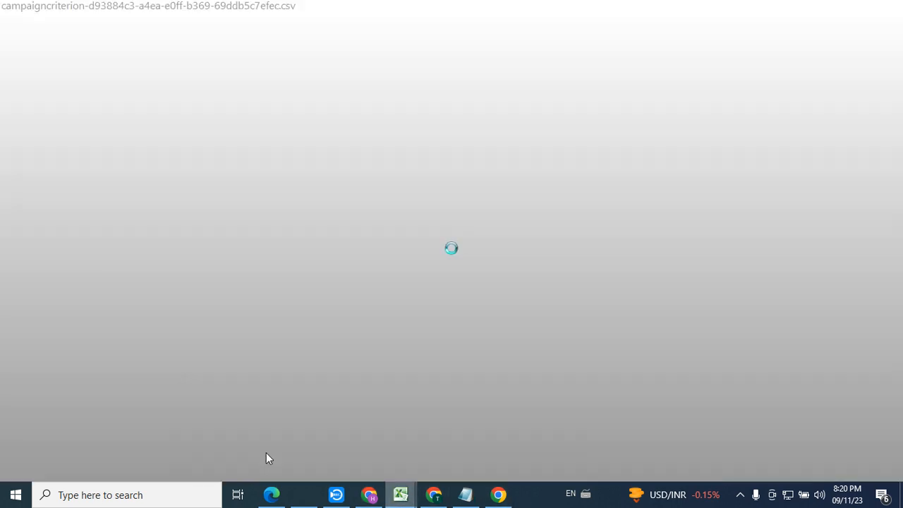
pyautogui.click(95, 182)
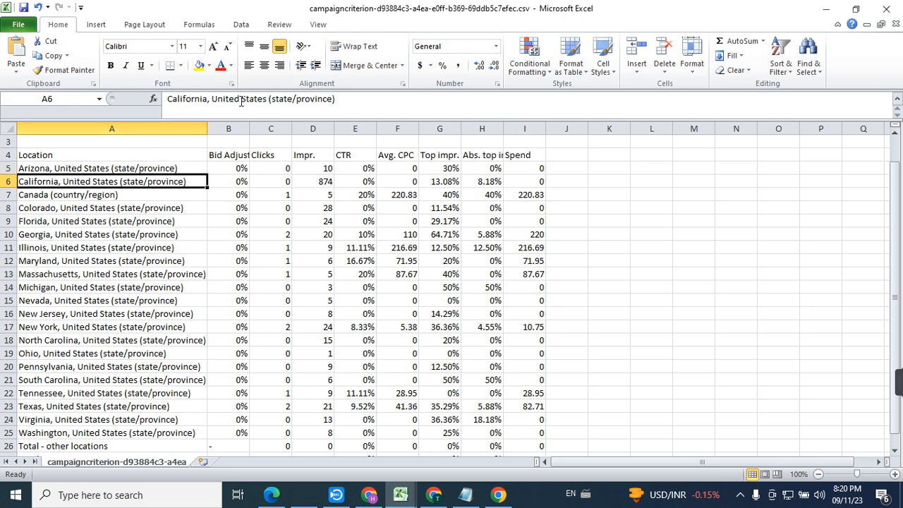
pyautogui.moveTo(266, 99); pyautogui.dragTo(127, 98)
pyautogui.hotkey('ctrl', 'c')
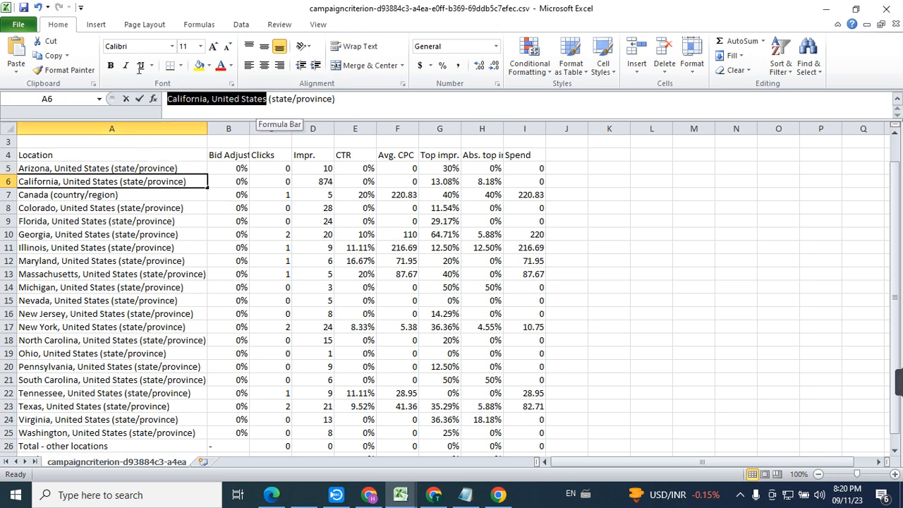
# Step: Return to the Microsoft Advertising campaign settings and add the state "California, United States" as a targeted location
pyautogui.click(824, 9)
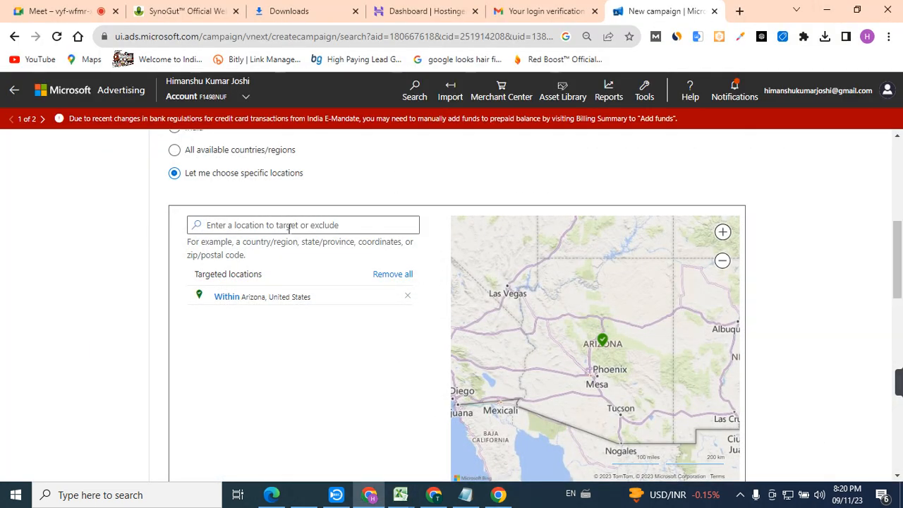
pyautogui.hotkey('ctrl', 'v')
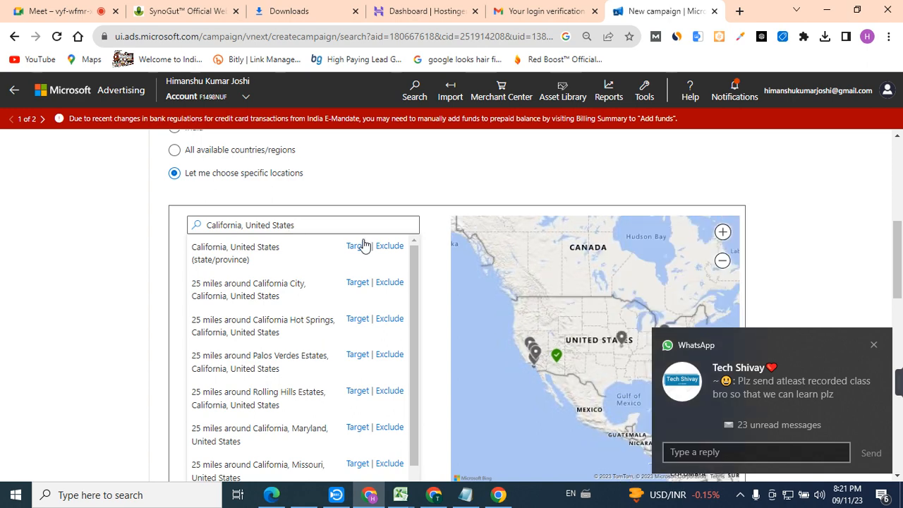
pyautogui.click(363, 244)
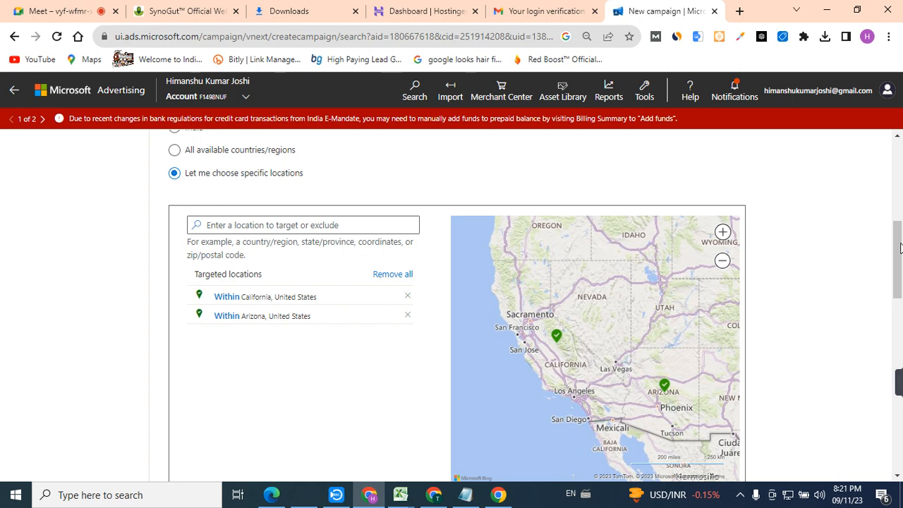
pyautogui.moveTo(899, 247)
pyautogui.mouseDown()
pyautogui.moveTo(899, 255)
pyautogui.moveTo(897, 241)
pyautogui.mouseUp()
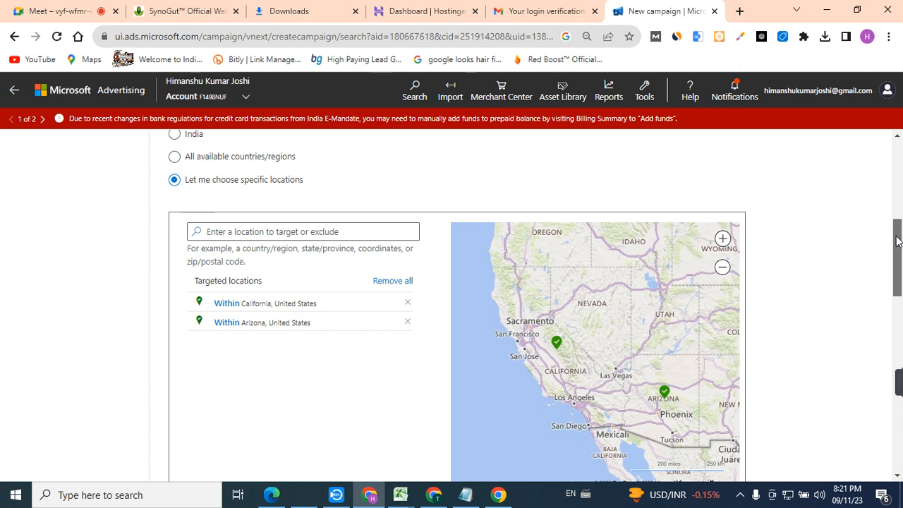
pyautogui.moveTo(897, 243); pyautogui.dragTo(663, 240)
pyautogui.click(334, 270)
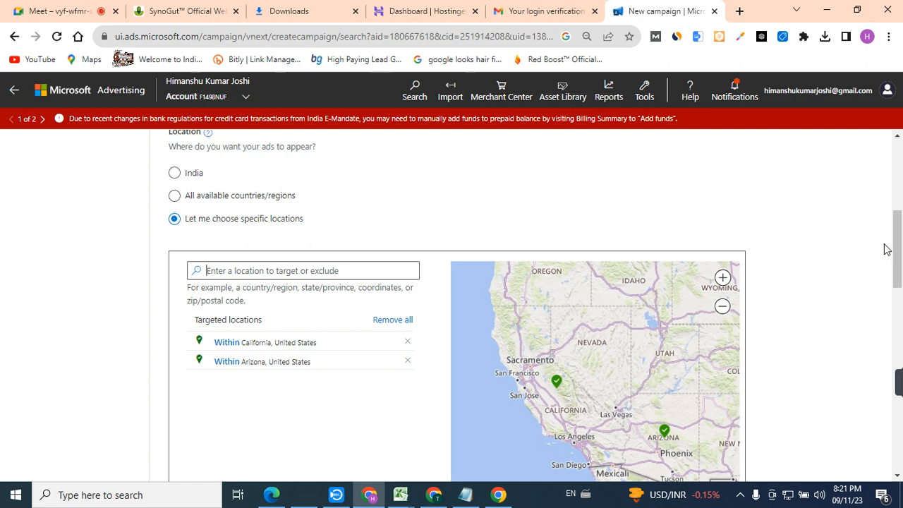
# Step: Limit the audience to people in the targeted locations, keeping English as the language, and save the campaign settings to continue to ad groups
pyautogui.moveTo(901, 247); pyautogui.dragTo(900, 319)
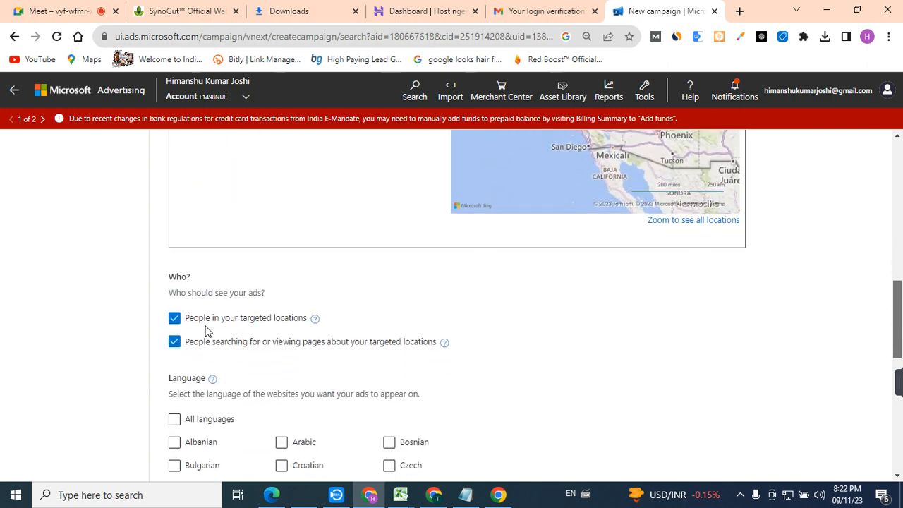
pyautogui.click(177, 342)
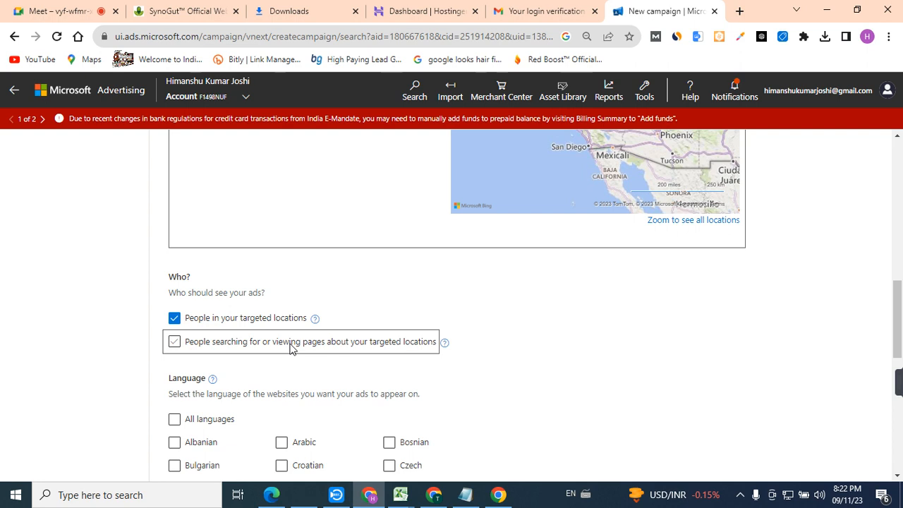
pyautogui.scroll(-3, 899, 318)
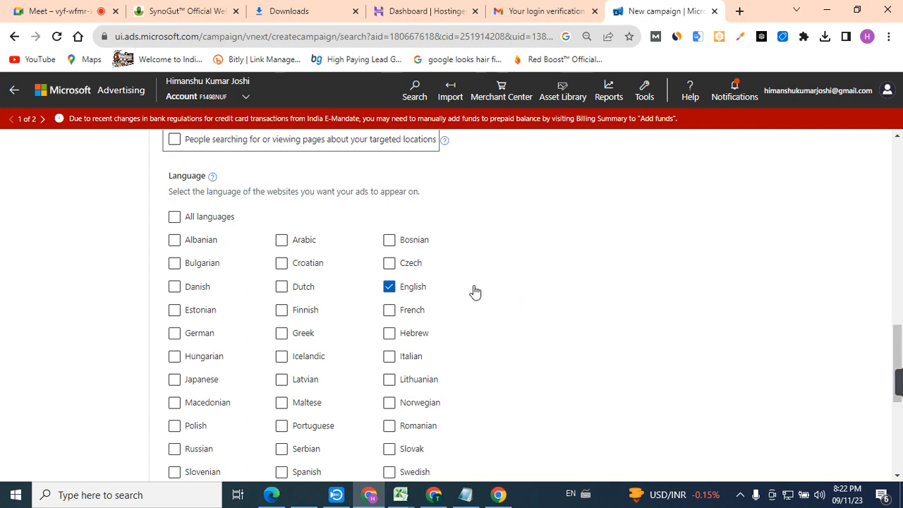
pyautogui.moveTo(899, 343); pyautogui.dragTo(899, 420)
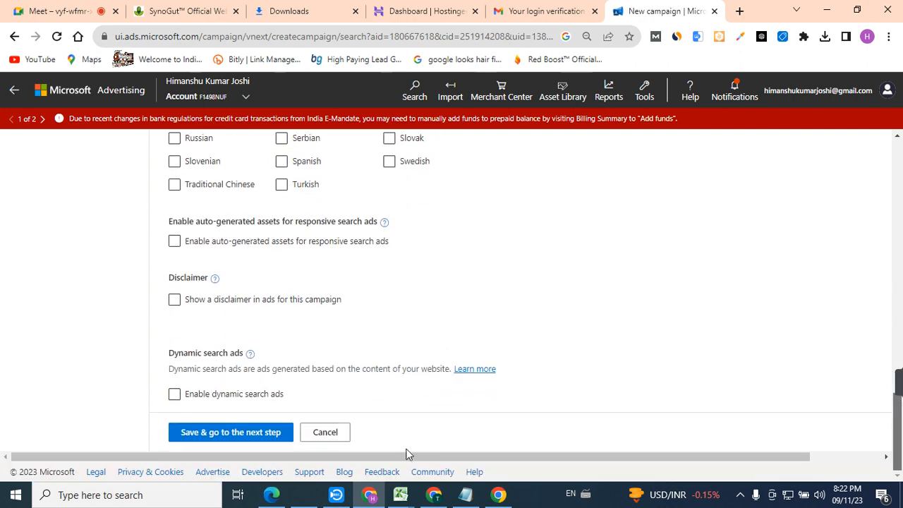
pyautogui.click(265, 443)
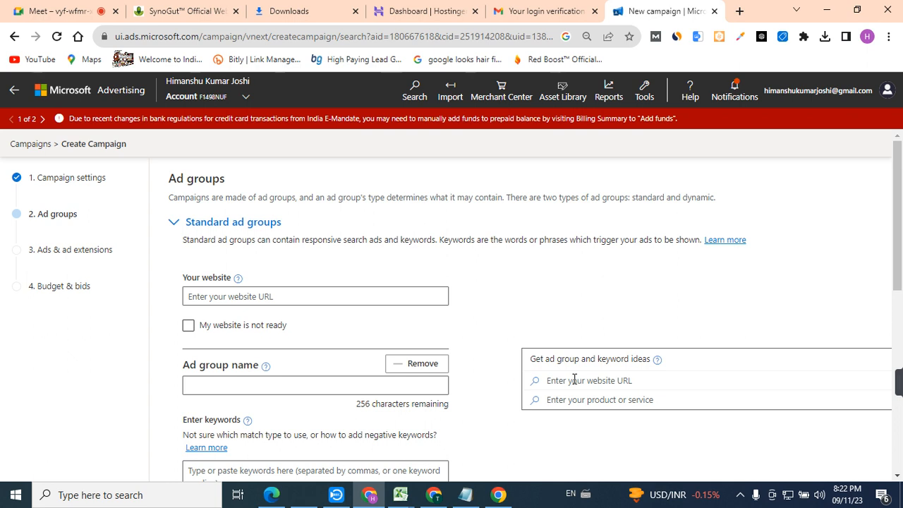
pyautogui.click(274, 495)
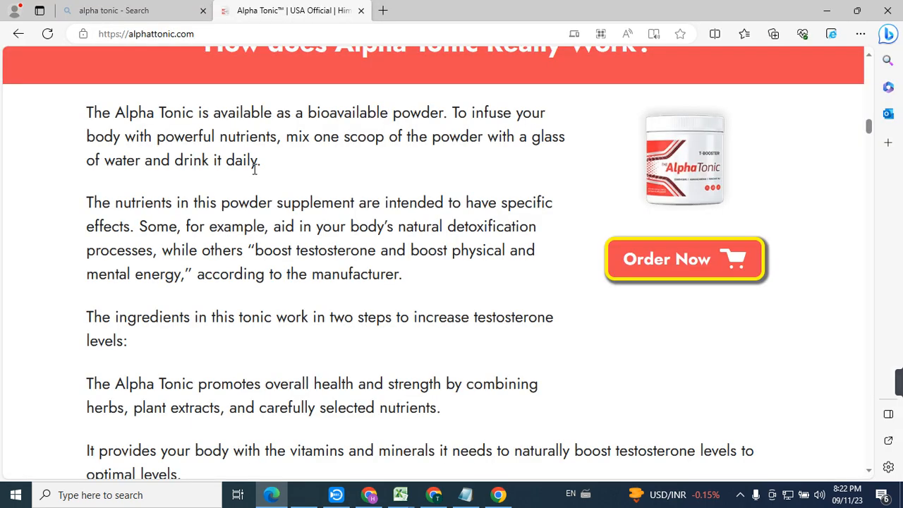
pyautogui.moveTo(238, 38); pyautogui.dragTo(68, 43)
pyautogui.hotkey('ctrl', 'c')
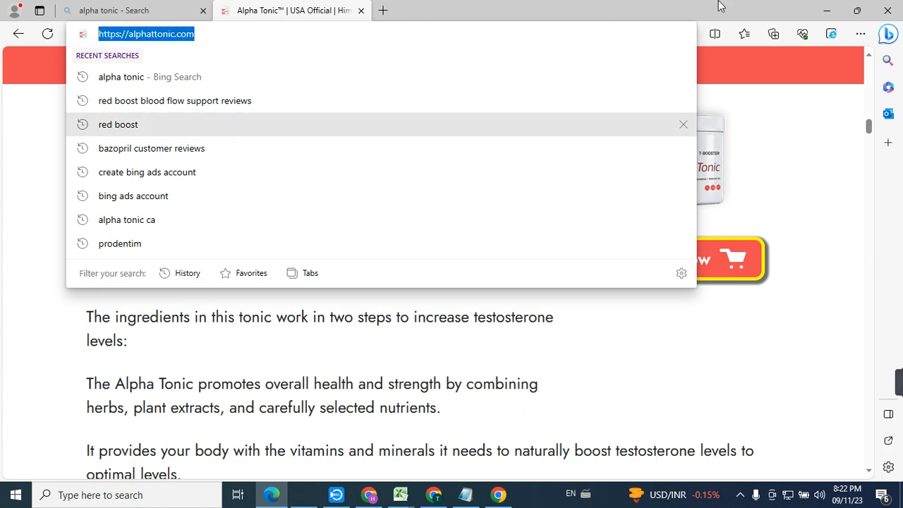
pyautogui.click(827, 10)
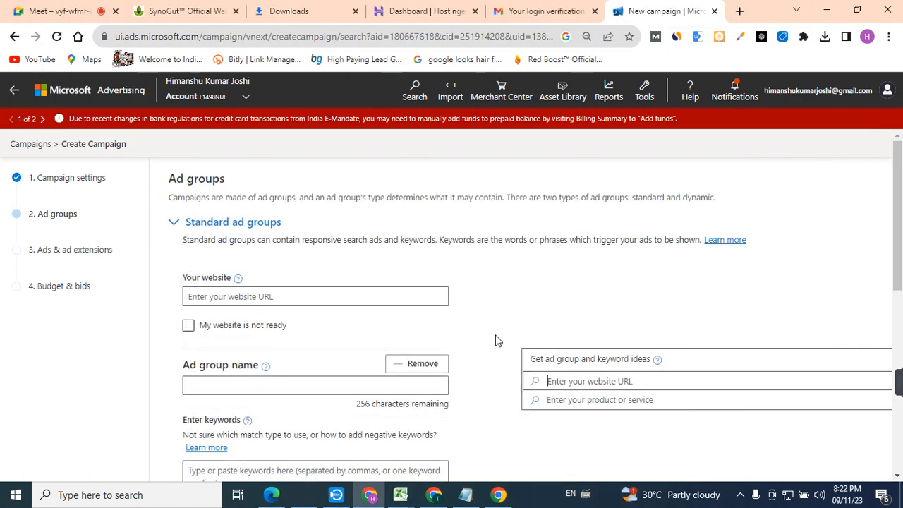
pyautogui.hotkey('ctrl', 'v')
pyautogui.press('Return')
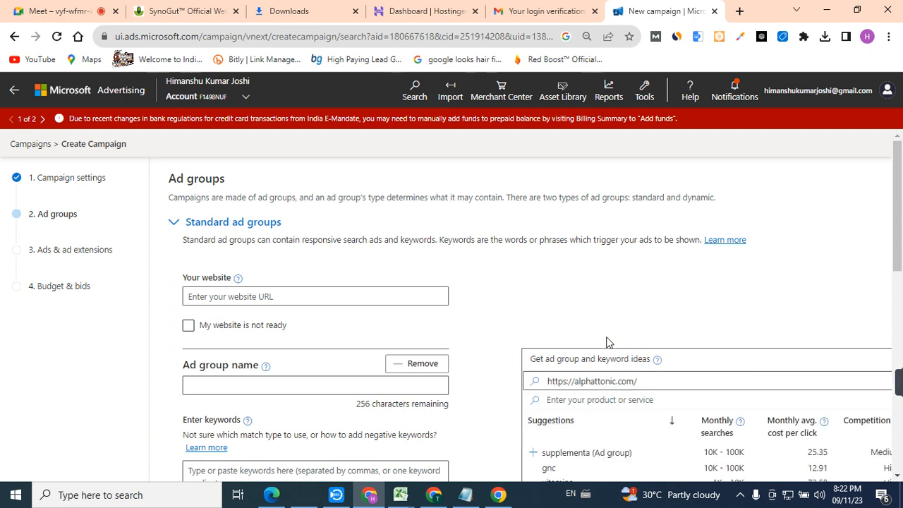
pyautogui.moveTo(900, 216); pyautogui.dragTo(900, 293)
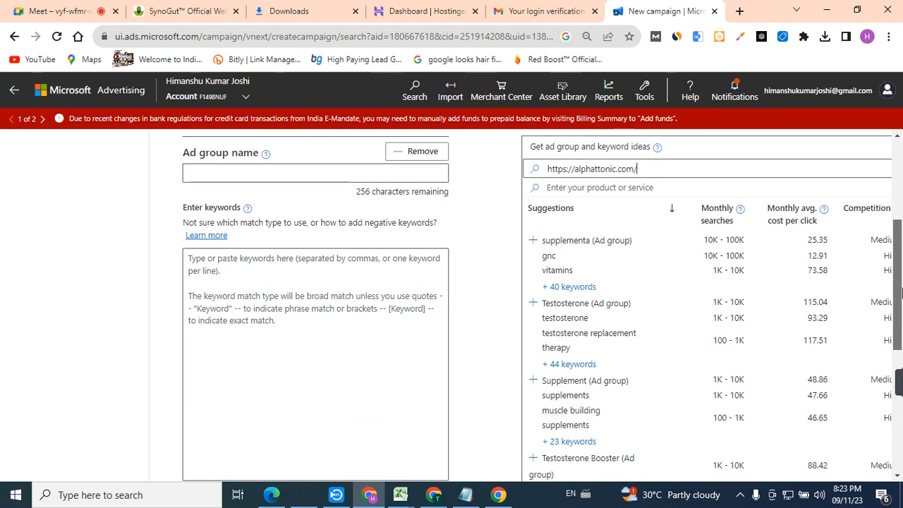
# Step: Switch to the Alpha Tonic website in Edge and examine the product description for its testosterone-related benefits
pyautogui.click(272, 495)
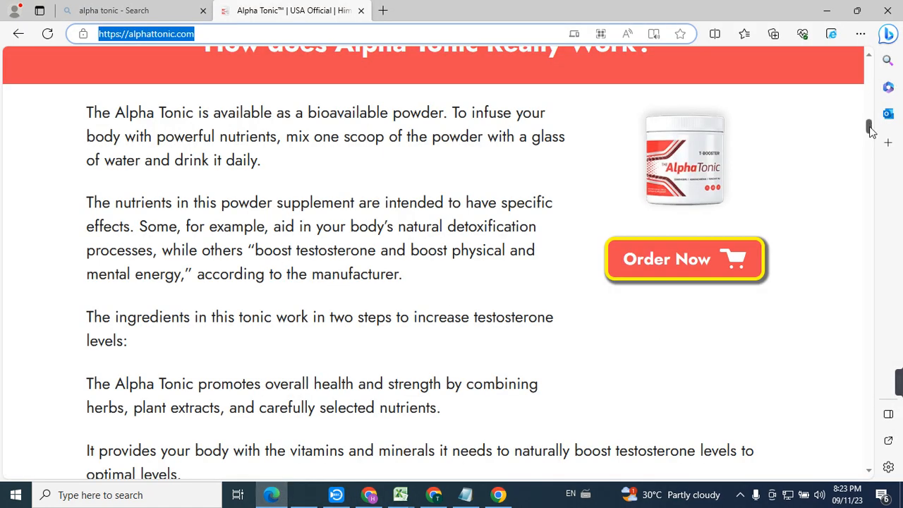
pyautogui.moveTo(869, 127); pyautogui.dragTo(862, 48)
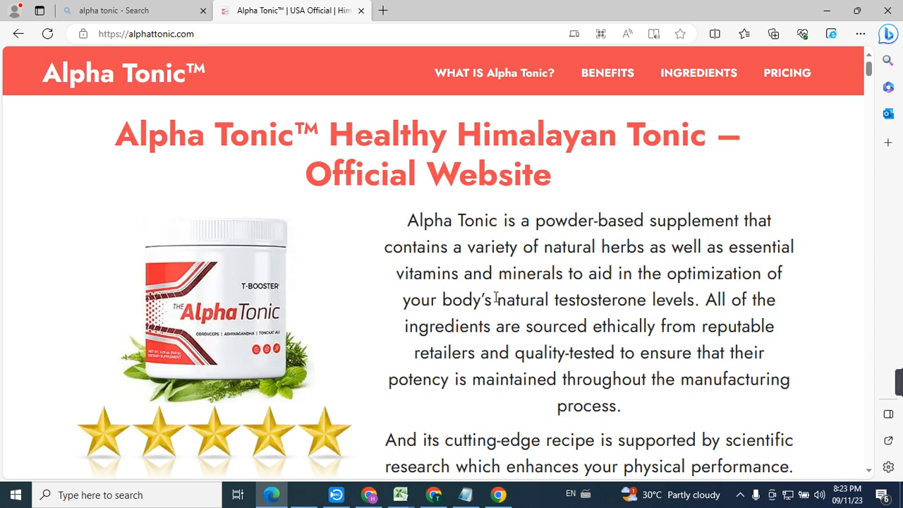
pyautogui.moveTo(495, 299); pyautogui.dragTo(695, 297)
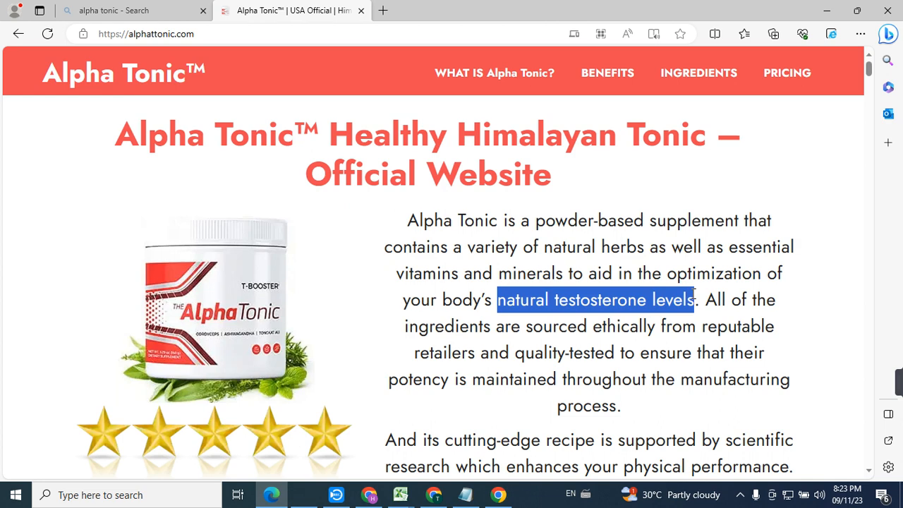
pyautogui.click(666, 358)
pyautogui.scroll(-1, 444, 312)
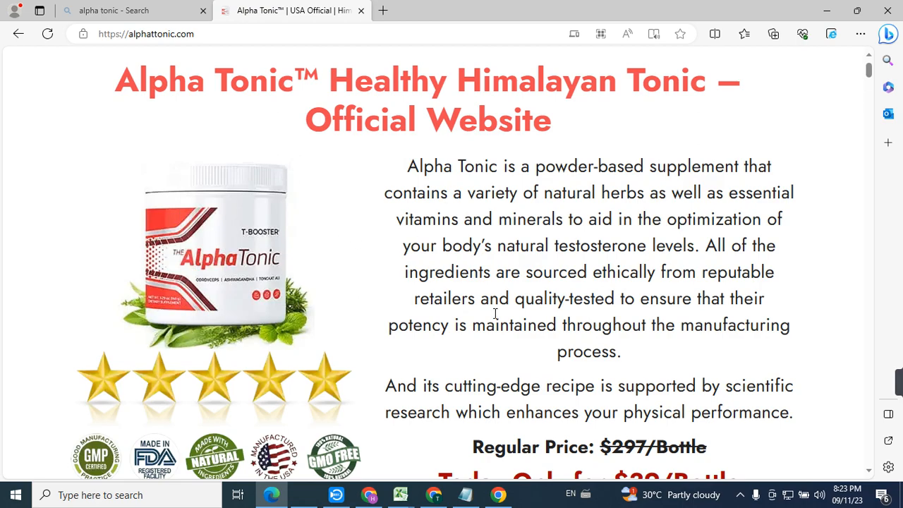
pyautogui.scroll(-10, 495, 314)
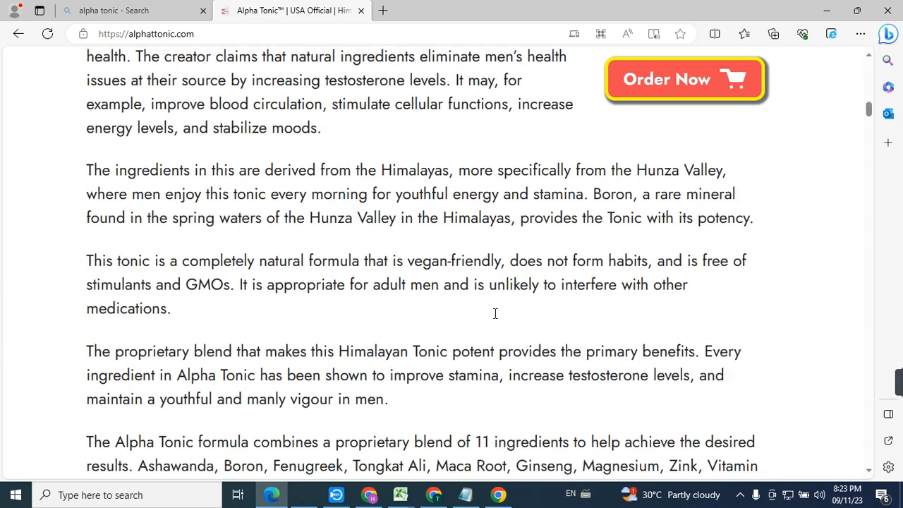
pyautogui.scroll(1, 495, 314)
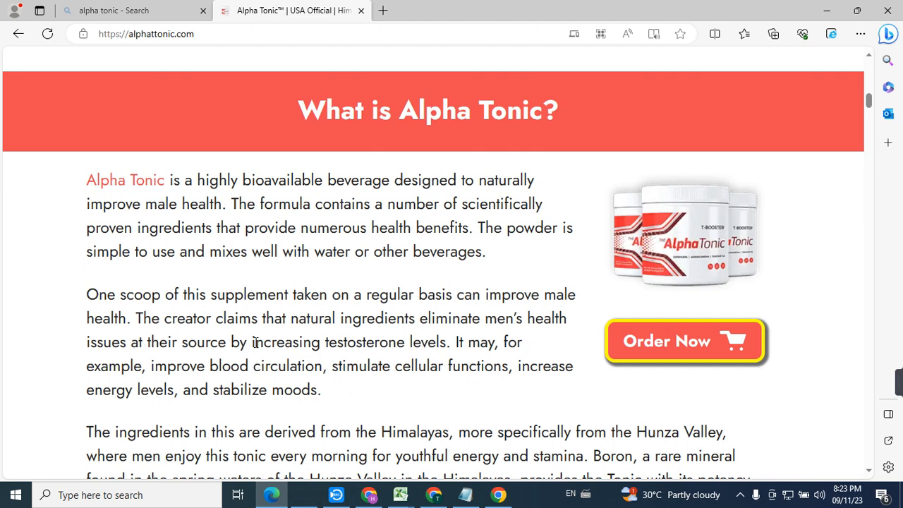
pyautogui.moveTo(255, 342); pyautogui.dragTo(445, 331)
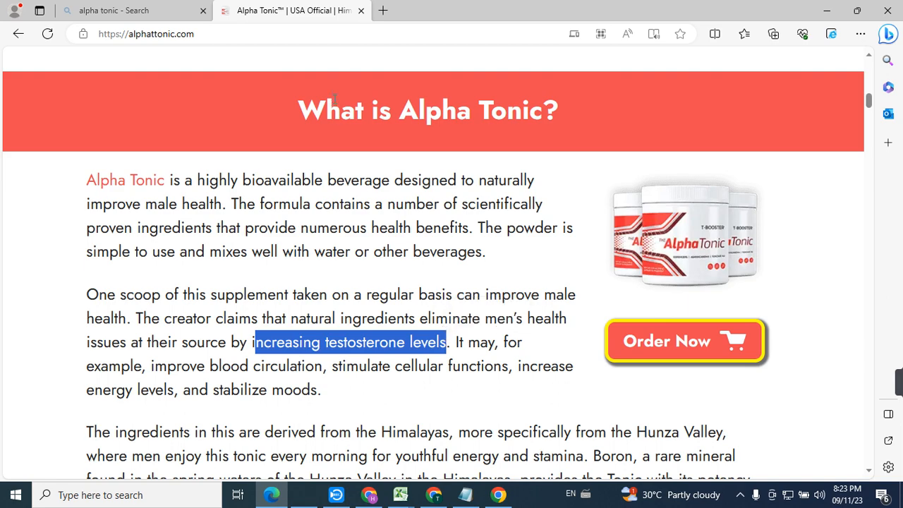
# Step: Return to the campaign's ad groups, open the Testosterone ad group idea's full keyword list and select the keyword "testosterone tablets"
pyautogui.click(826, 10)
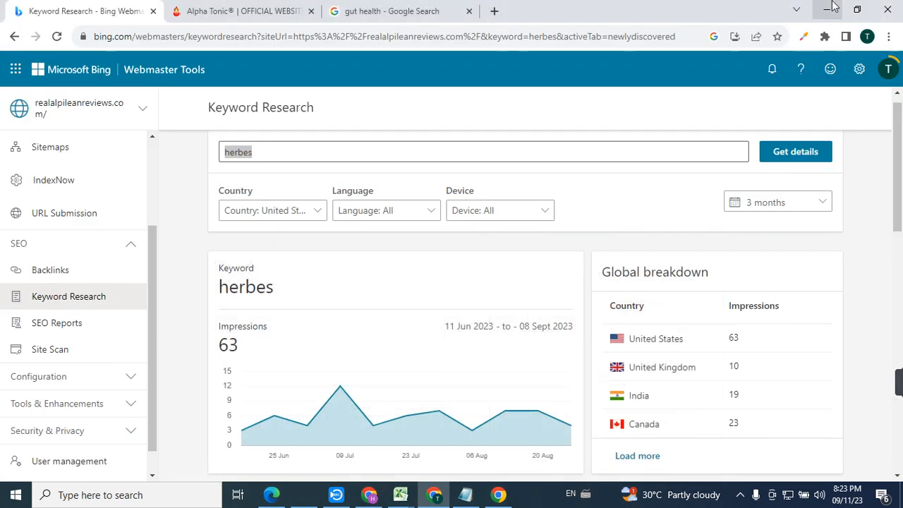
pyautogui.click(369, 494)
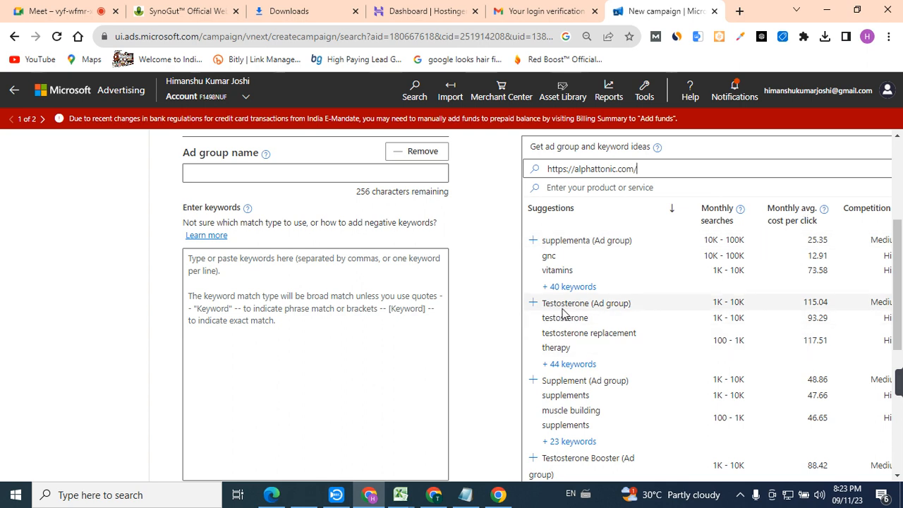
pyautogui.click(548, 364)
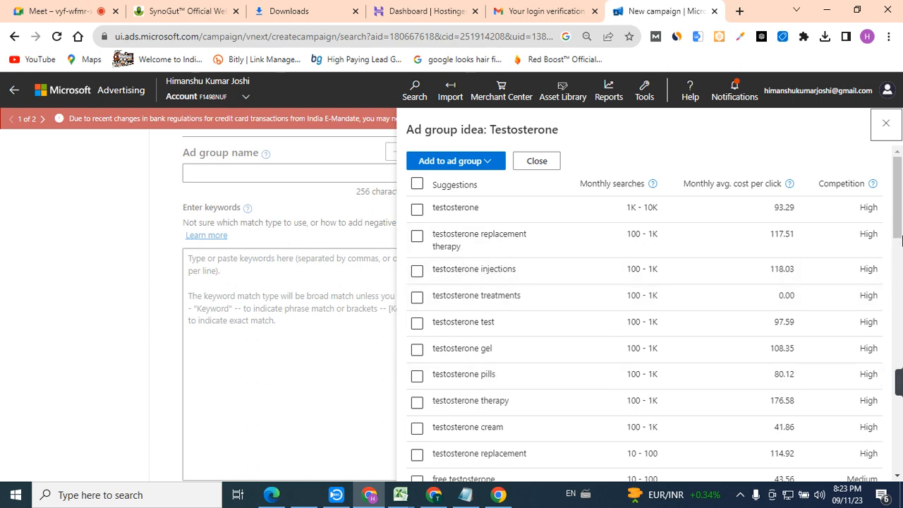
pyautogui.moveTo(899, 213); pyautogui.dragTo(892, 337)
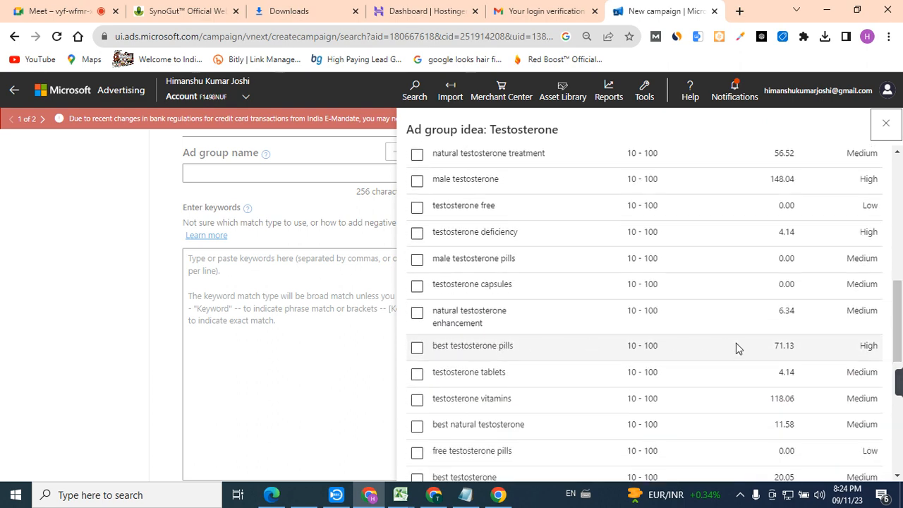
pyautogui.doubleClick(786, 371)
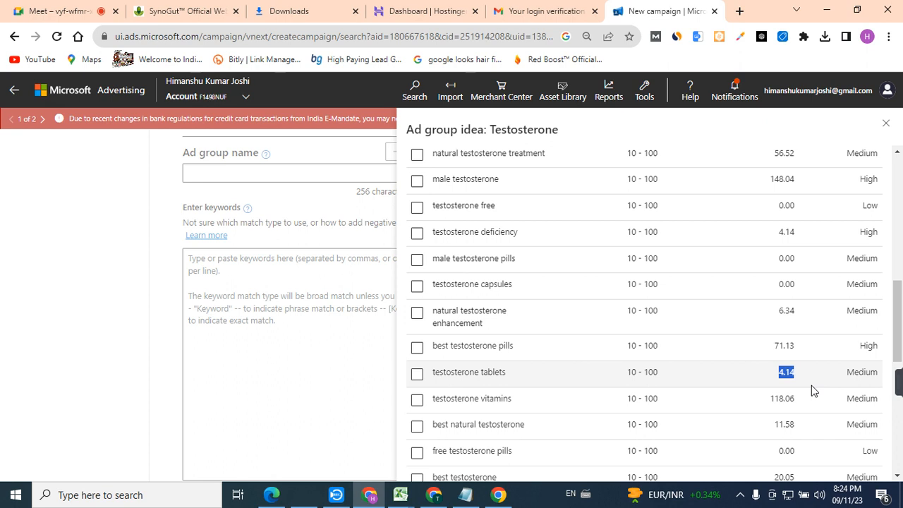
pyautogui.click(416, 375)
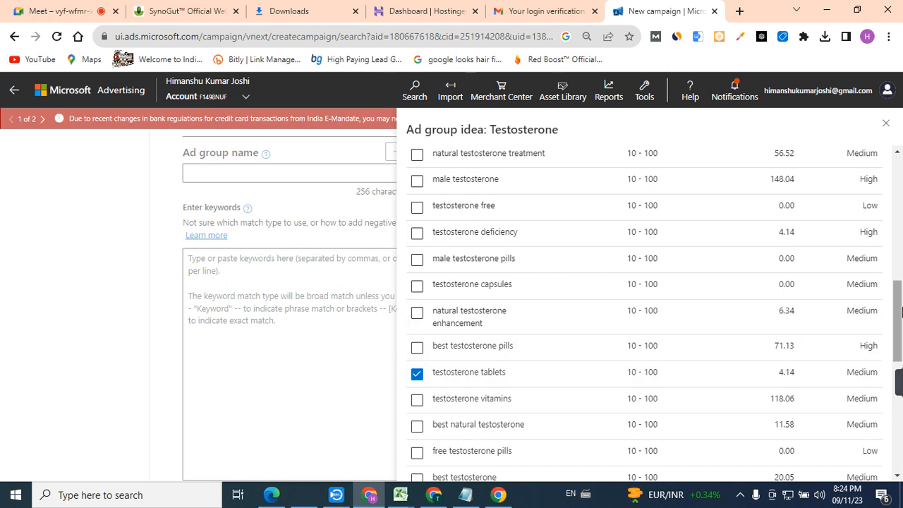
# Step: Select the keyword "increasing testosterone" in the Testosterone ad group idea and close its keyword list
pyautogui.scroll(-1, 899, 312)
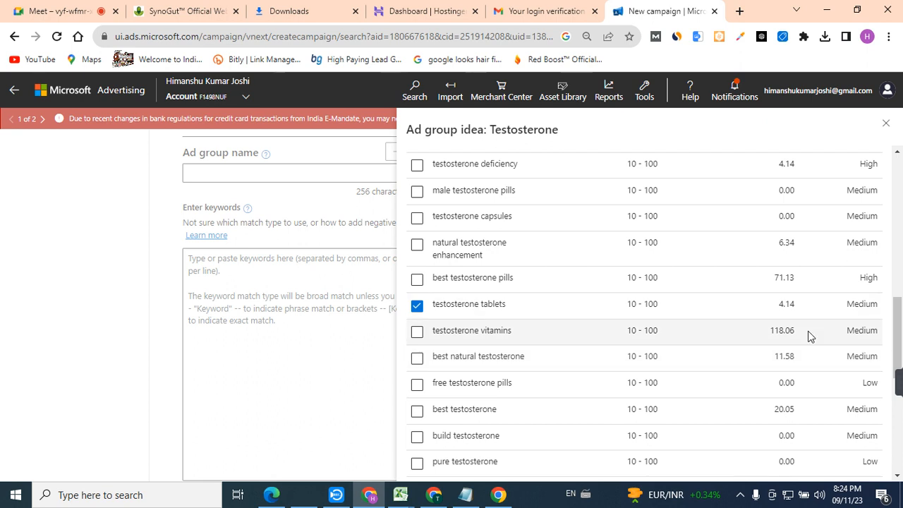
pyautogui.scroll(-2, 898, 364)
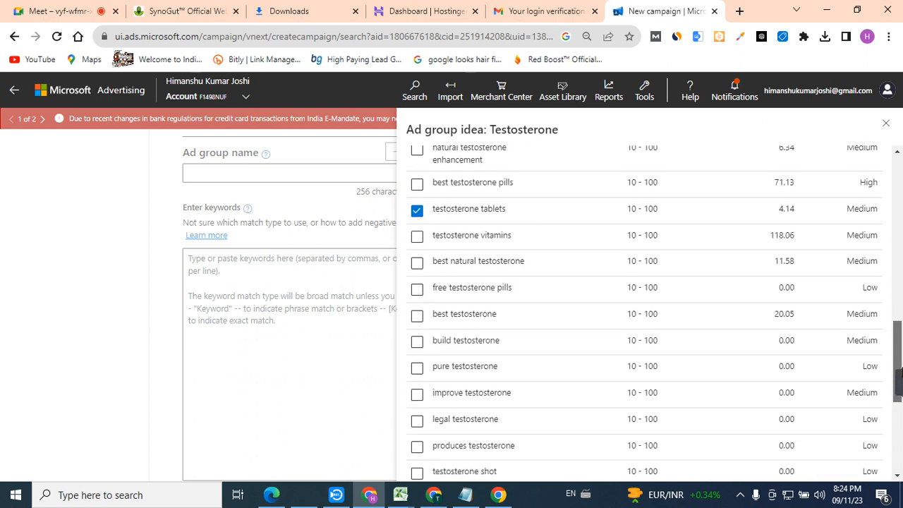
pyautogui.moveTo(899, 374); pyautogui.dragTo(804, 428)
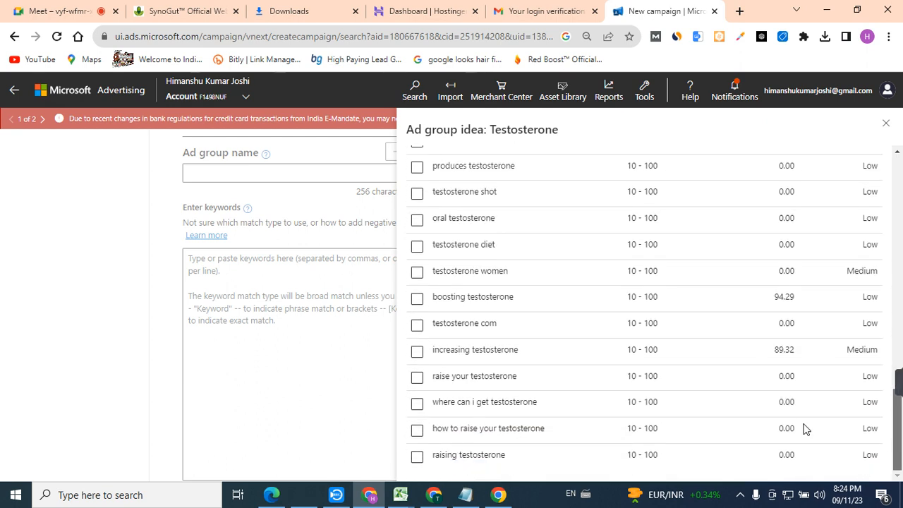
pyautogui.click(417, 351)
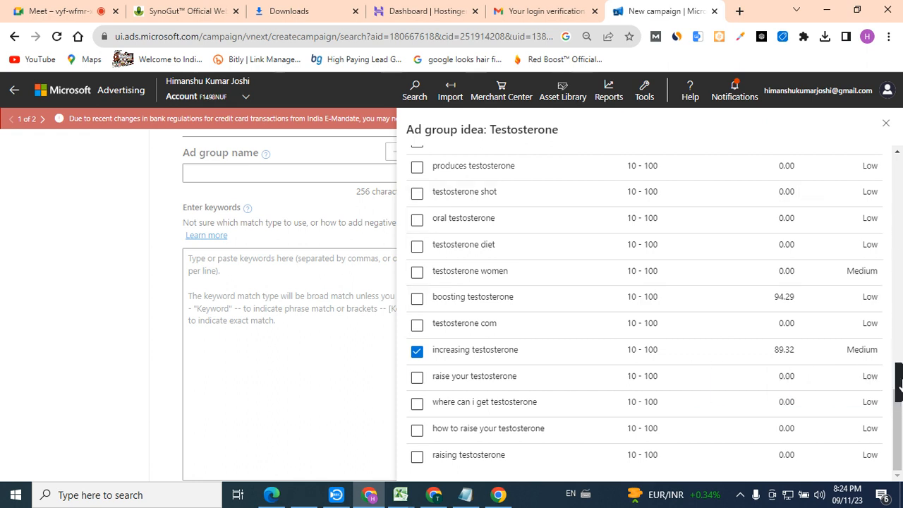
pyautogui.click(885, 127)
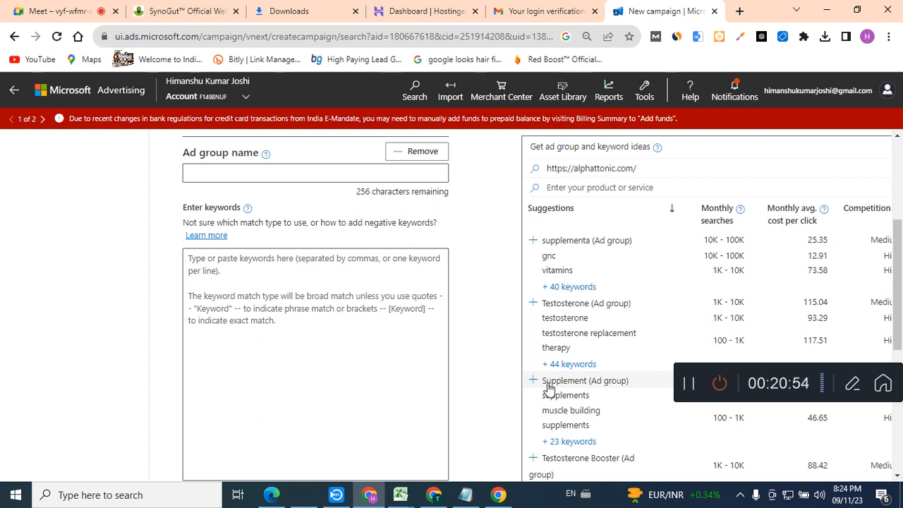
# Step: Open the Supplement ad group idea's full keyword list, select "t booster supplements" and close the list
pyautogui.click(548, 441)
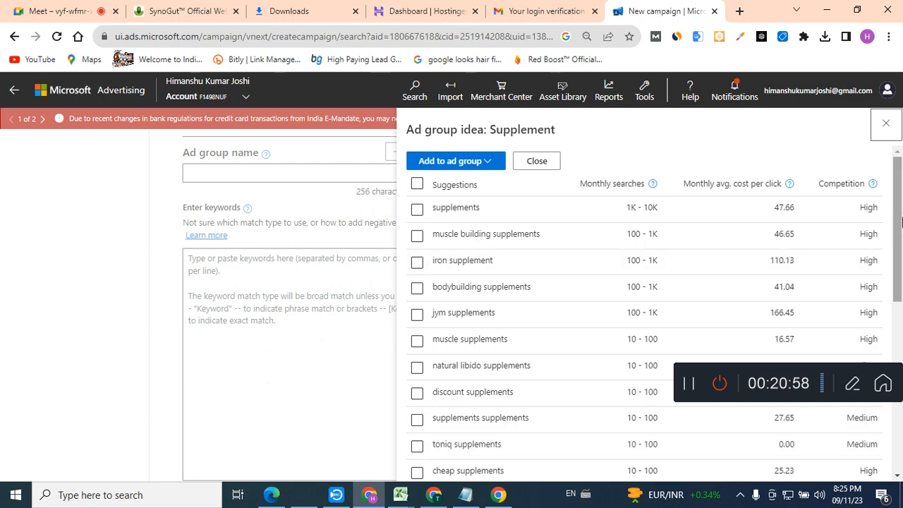
pyautogui.moveTo(900, 223); pyautogui.dragTo(900, 362)
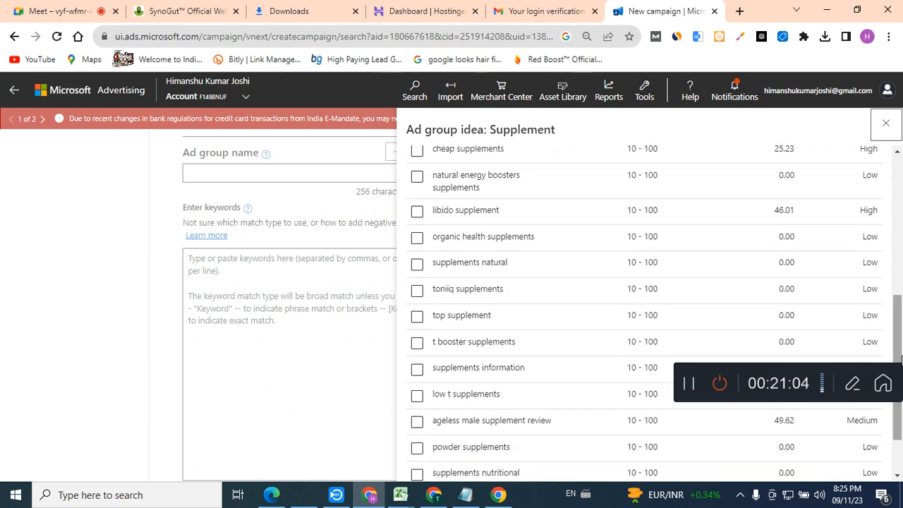
pyautogui.click(417, 343)
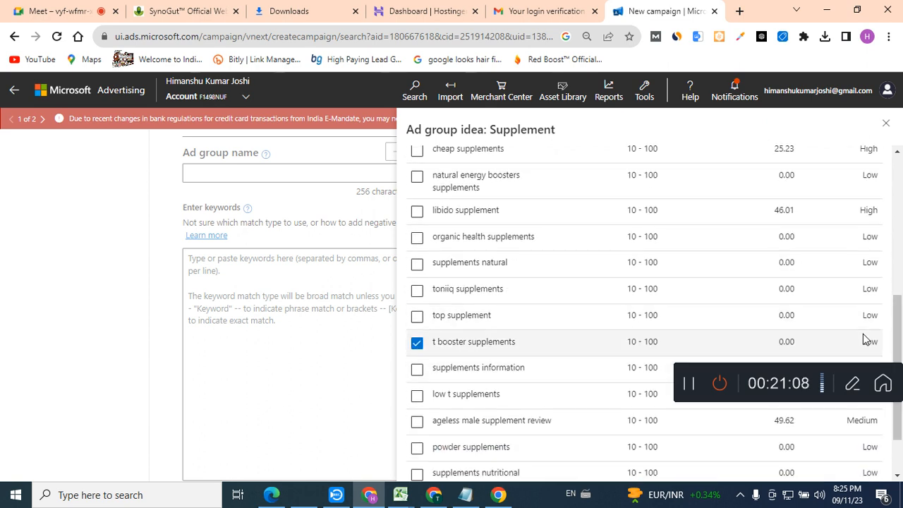
pyautogui.moveTo(900, 294); pyautogui.dragTo(865, 134)
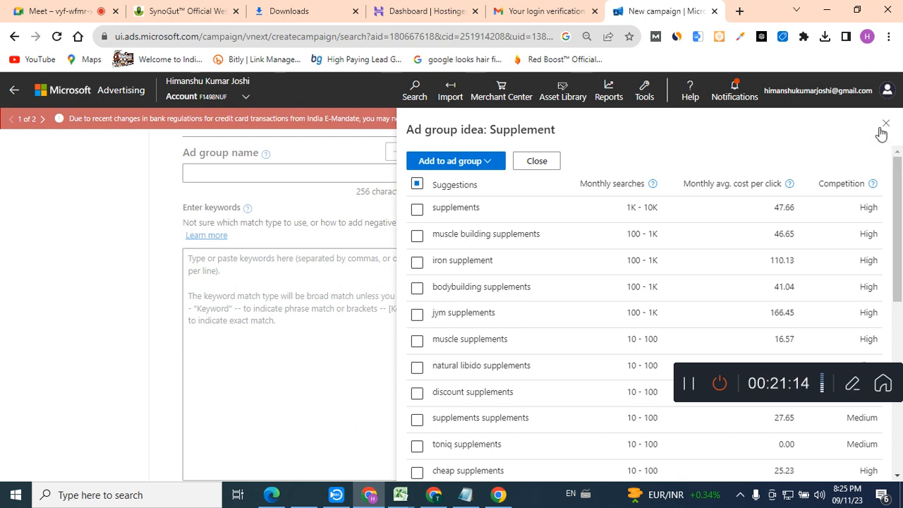
pyautogui.click(884, 126)
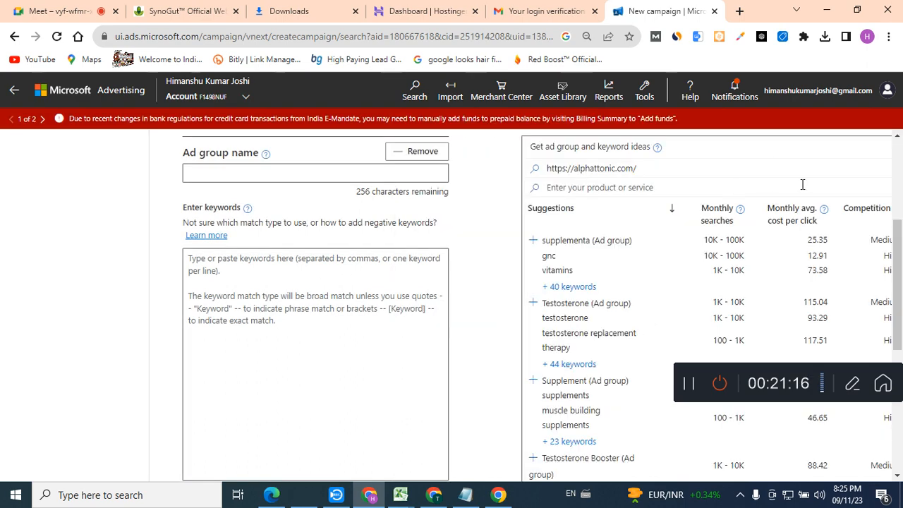
# Step: Open the Testosterone Booster idea's keyword list and select "herbal testosterone booster", "testosterone booster supplements" and "top testosterone boosters"
pyautogui.moveTo(901, 264); pyautogui.dragTo(902, 323)
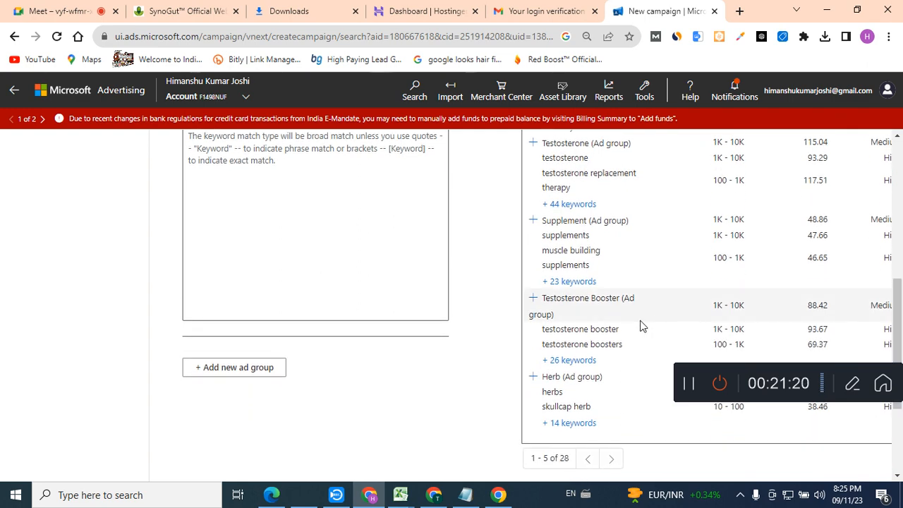
pyautogui.click(549, 360)
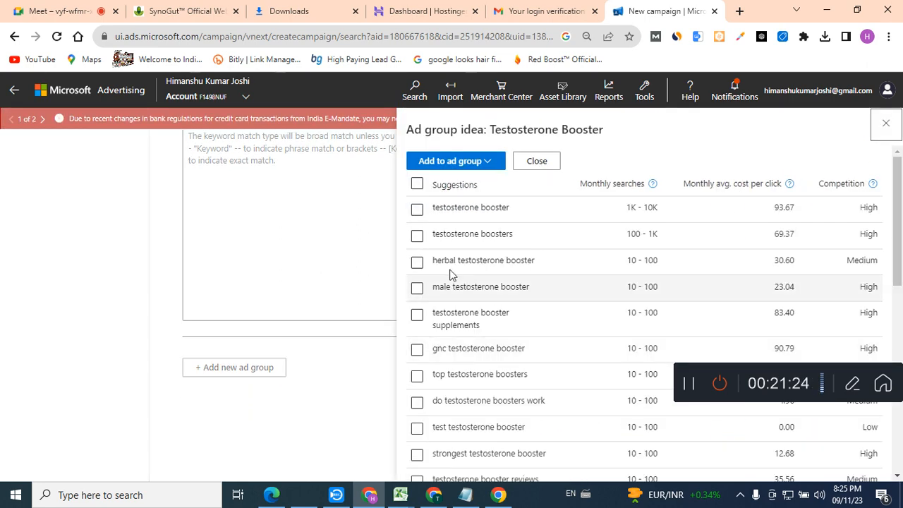
pyautogui.click(417, 263)
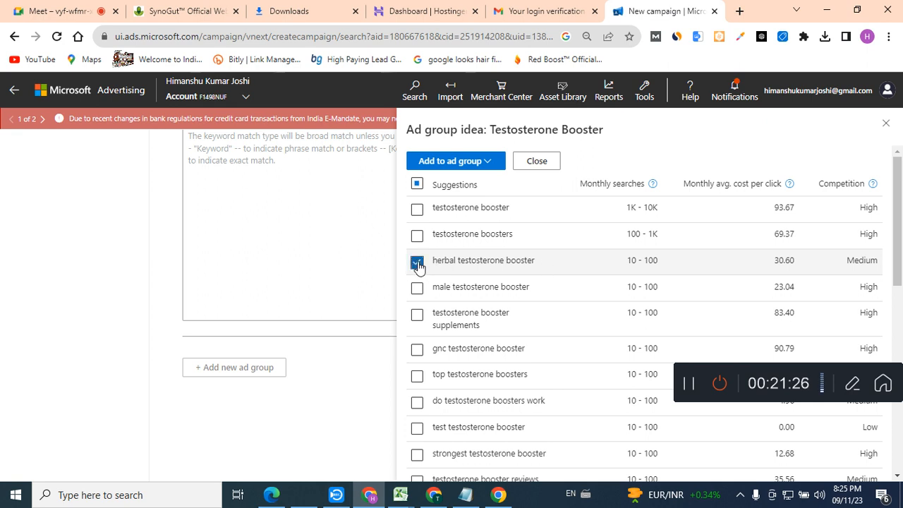
pyautogui.click(418, 316)
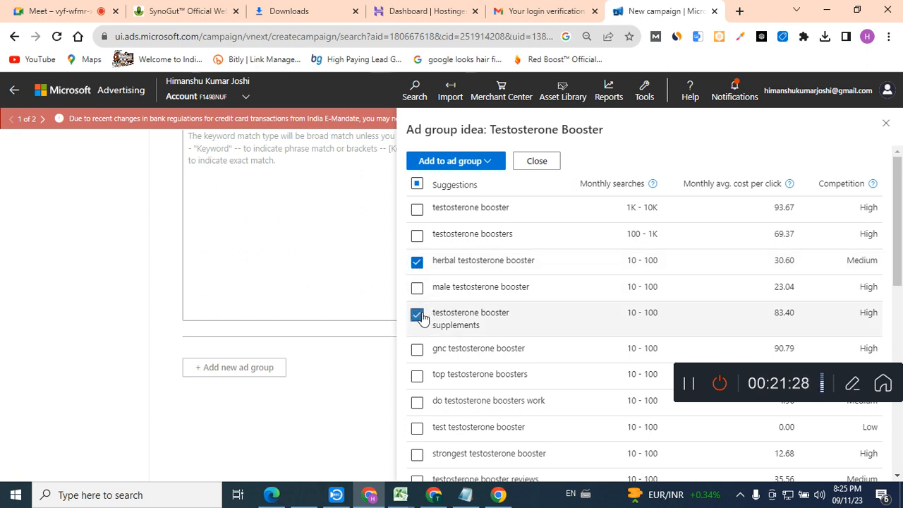
pyautogui.click(421, 377)
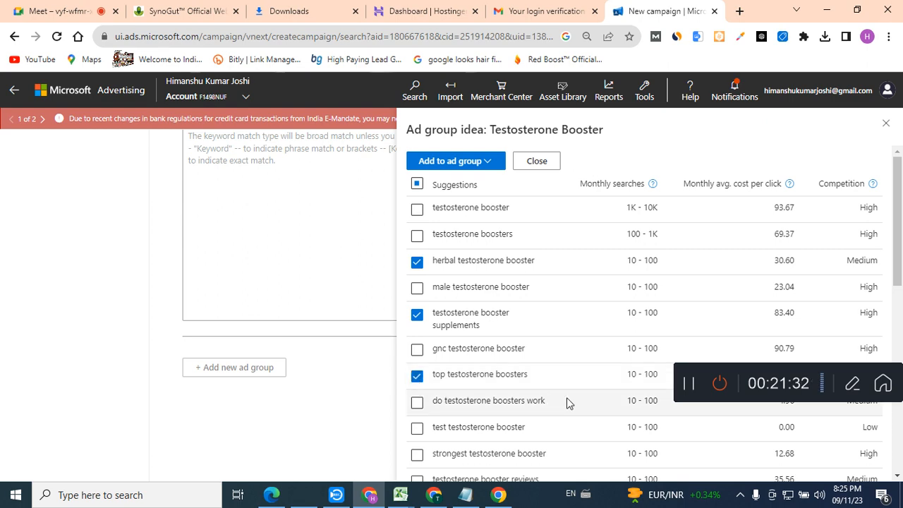
# Step: Also select "testosterone booster supplement" and "testosterone booster pills" in the Testosterone Booster keyword list
pyautogui.moveTo(899, 255); pyautogui.dragTo(901, 441)
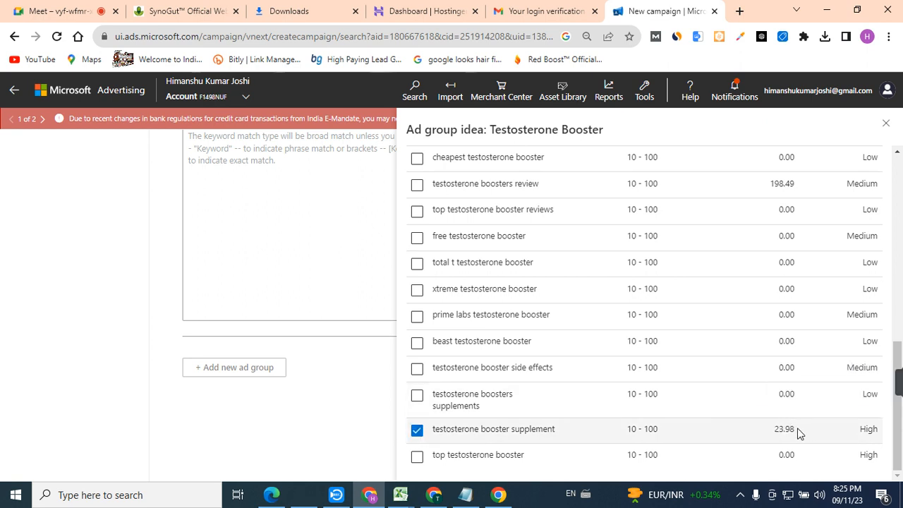
pyautogui.moveTo(798, 431); pyautogui.dragTo(779, 428)
pyautogui.scroll(1, 898, 347)
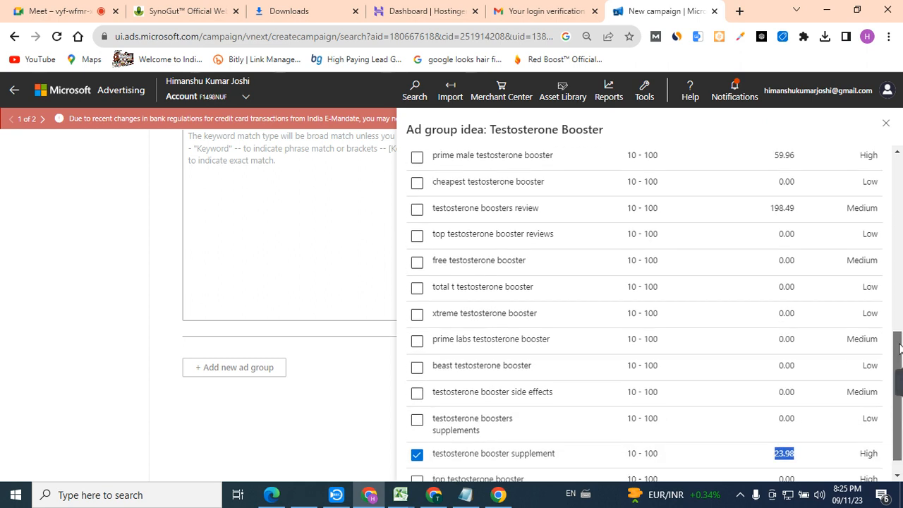
pyautogui.scroll(3, 899, 347)
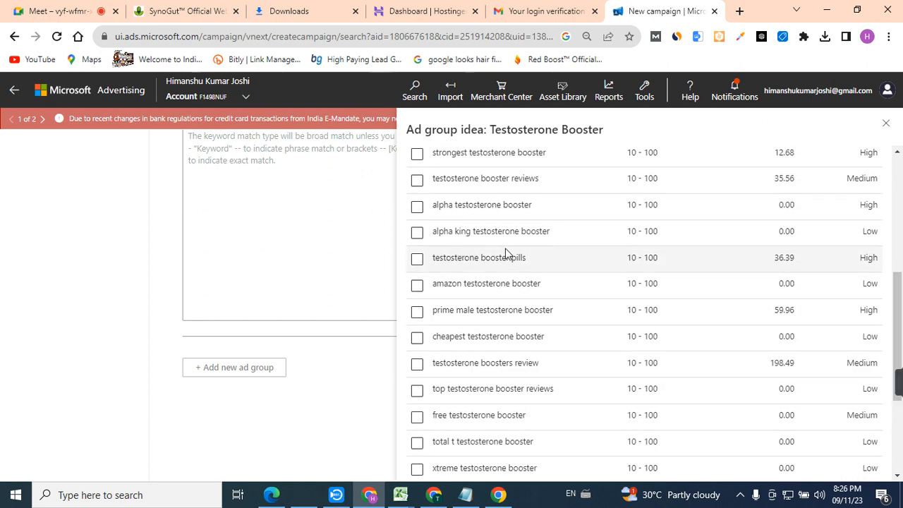
pyautogui.click(417, 258)
pyautogui.moveTo(900, 319); pyautogui.dragTo(890, 242)
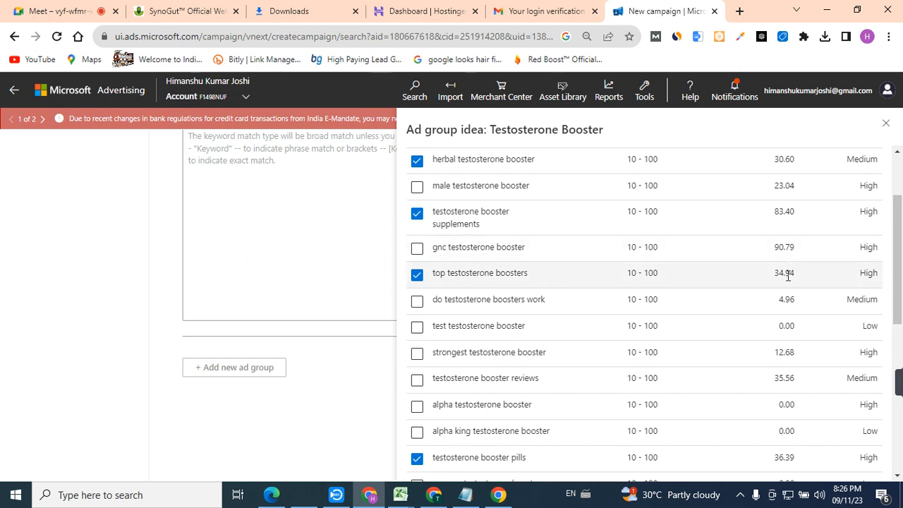
# Step: Check the costs per click of the selected keywords and try to add them to specific existing ad groups
pyautogui.moveTo(794, 277); pyautogui.dragTo(624, 273)
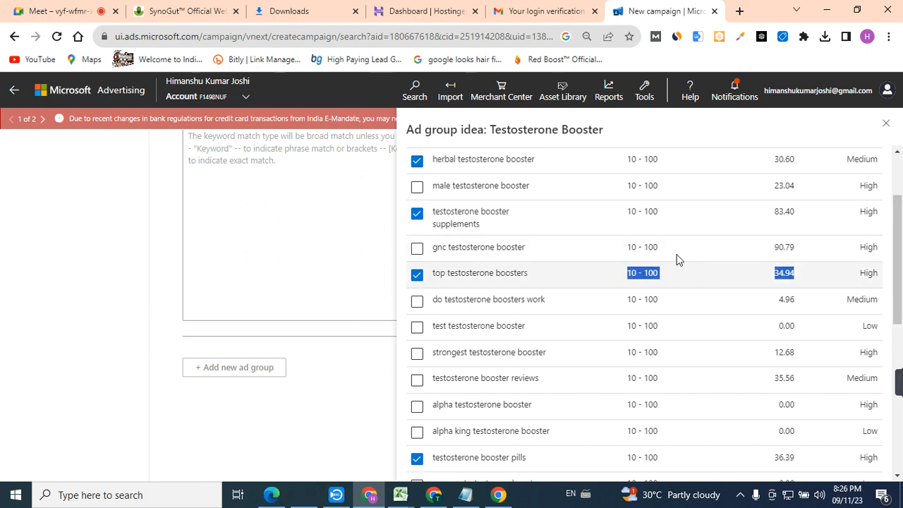
pyautogui.moveTo(798, 212); pyautogui.dragTo(707, 209)
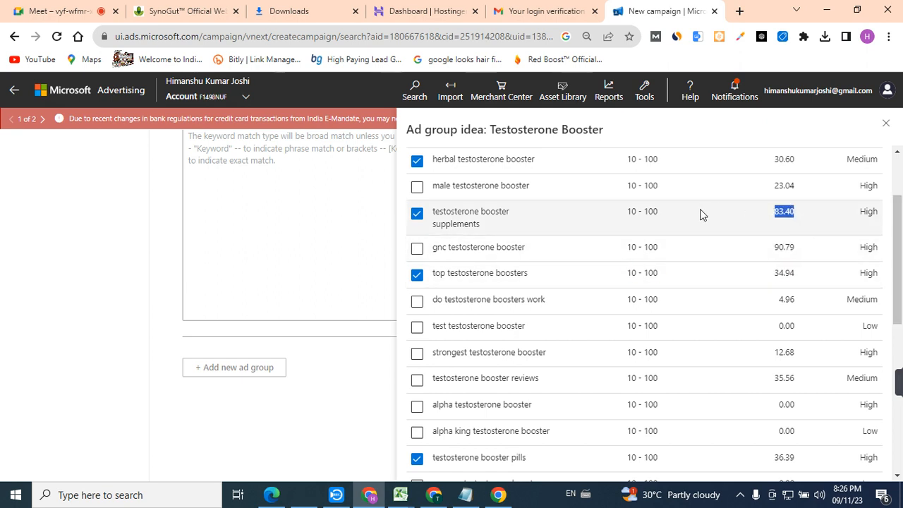
pyautogui.moveTo(900, 233); pyautogui.dragTo(863, 175)
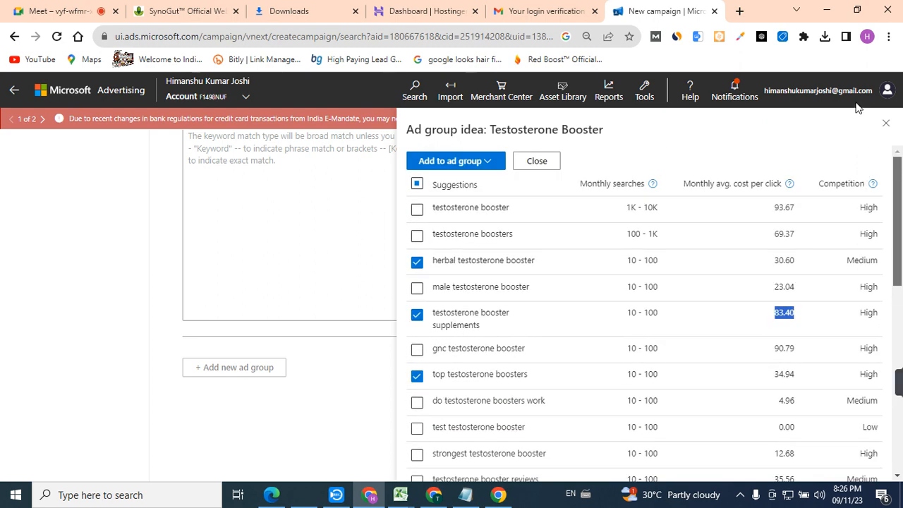
pyautogui.click(466, 161)
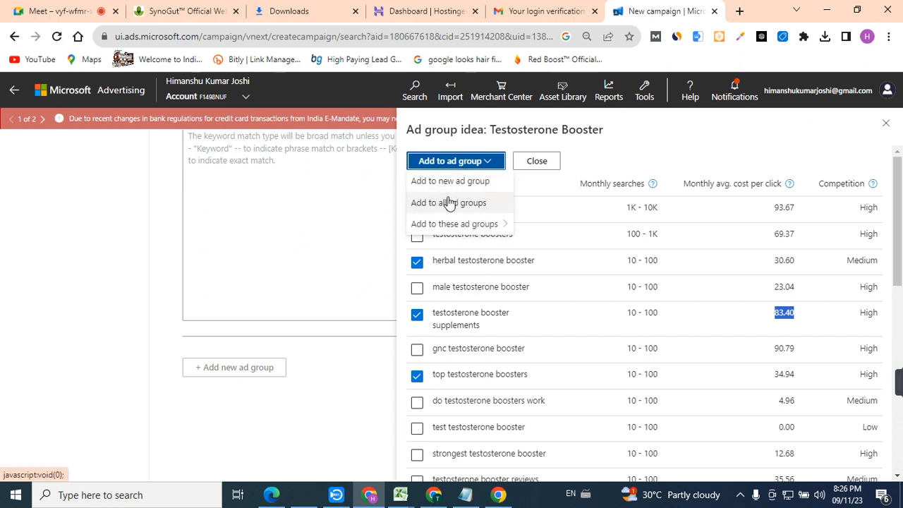
pyautogui.click(439, 224)
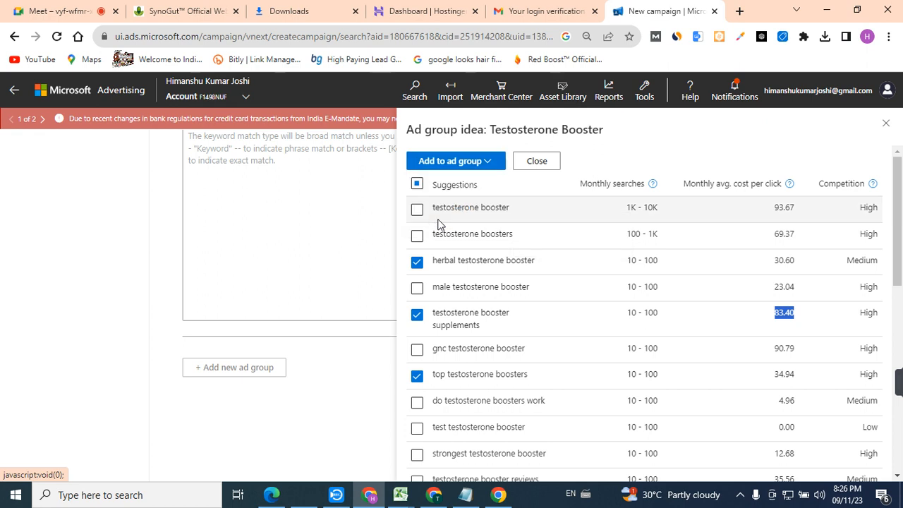
pyautogui.click(349, 213)
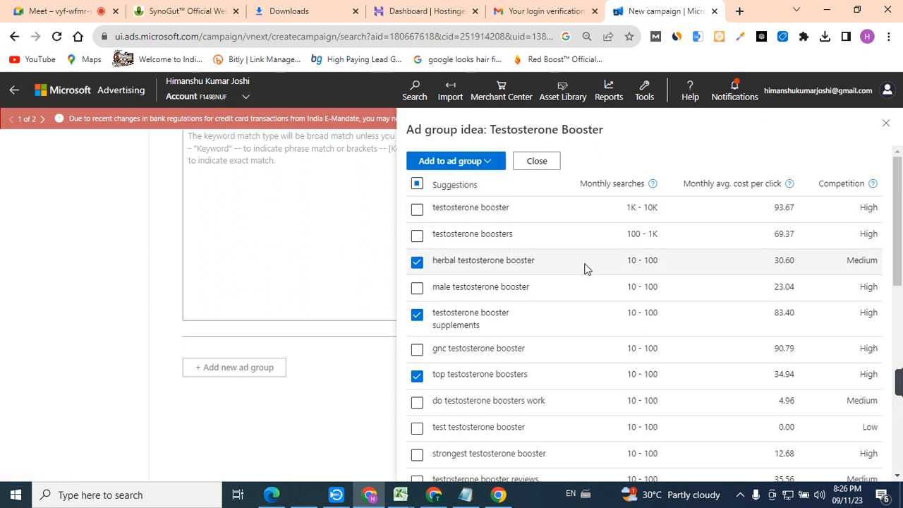
# Step: Copy "herbal testosterone booster" from the list, close it, and enter the phrase as an ad group keyword and as the product or service for ideas
pyautogui.moveTo(554, 262); pyautogui.dragTo(436, 257)
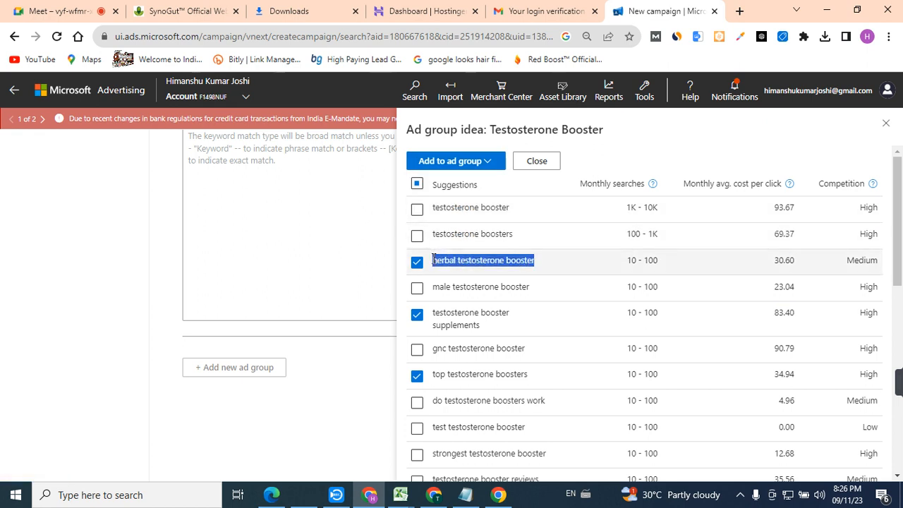
pyautogui.click(301, 211)
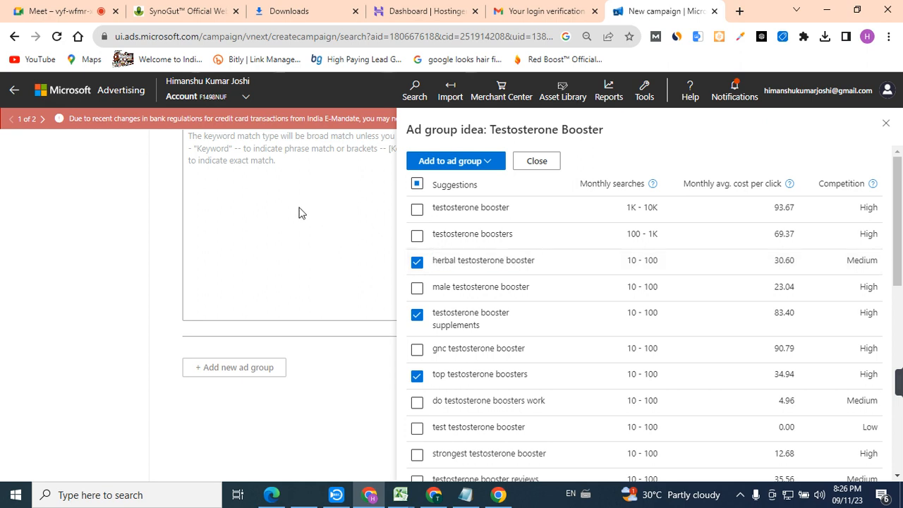
pyautogui.click(532, 161)
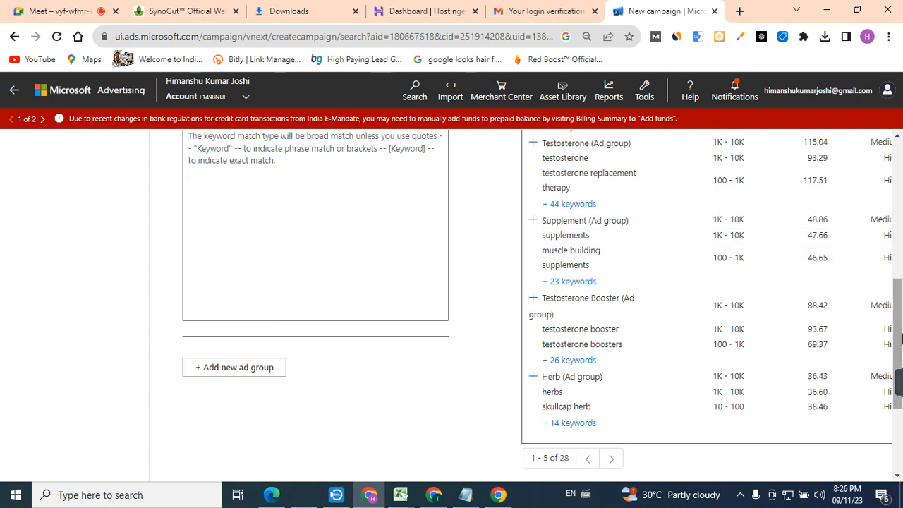
pyautogui.scroll(4, 890, 255)
pyautogui.scroll(-1, 890, 255)
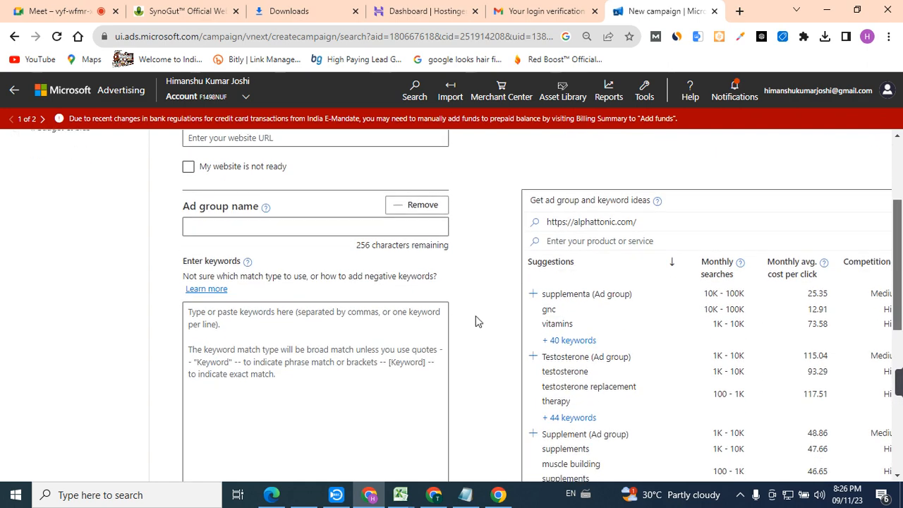
pyautogui.click(364, 322)
pyautogui.write('herbal testosterone booster')
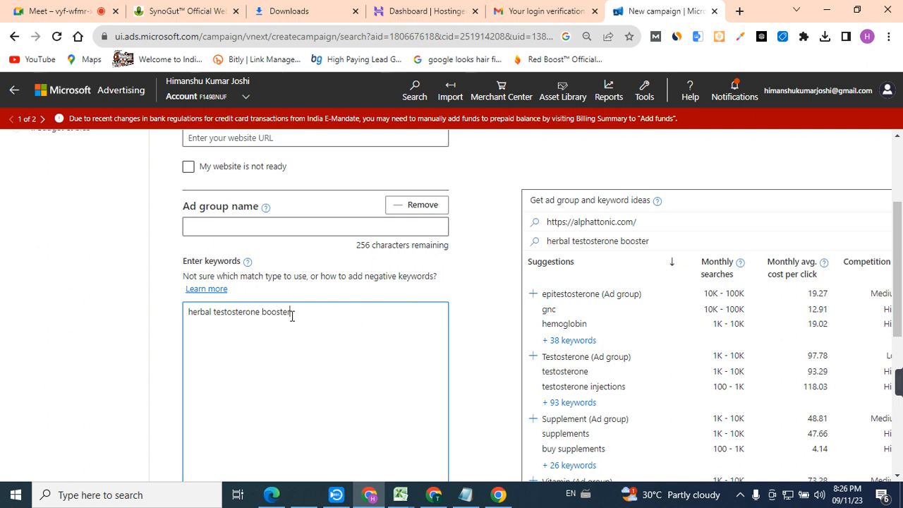
pyautogui.moveTo(292, 316); pyautogui.dragTo(220, 318)
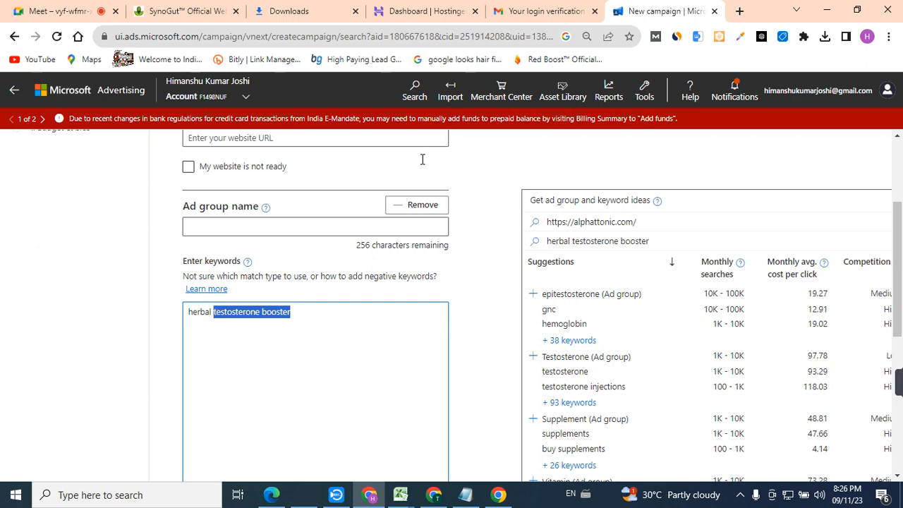
# Step: Open the Keyword planner and expand the search for new keywords using a phrase, website, or category
pyautogui.click(642, 90)
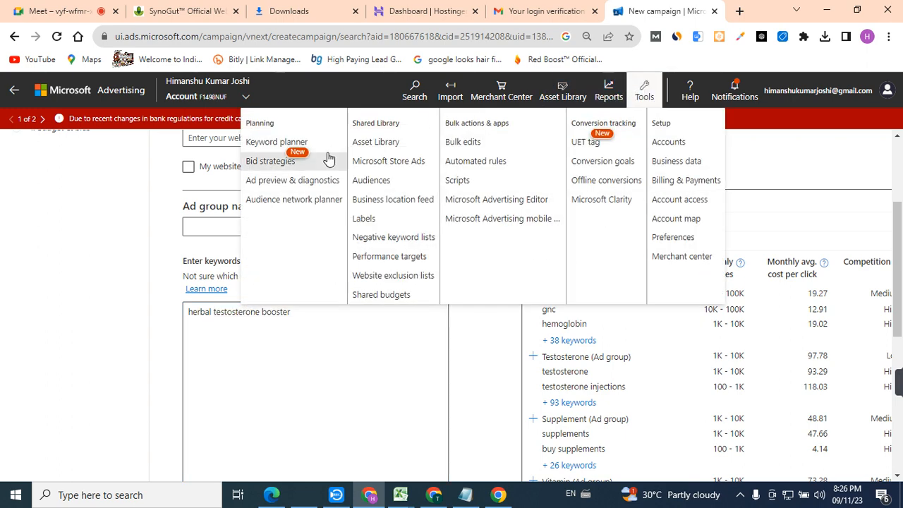
pyautogui.click(295, 141)
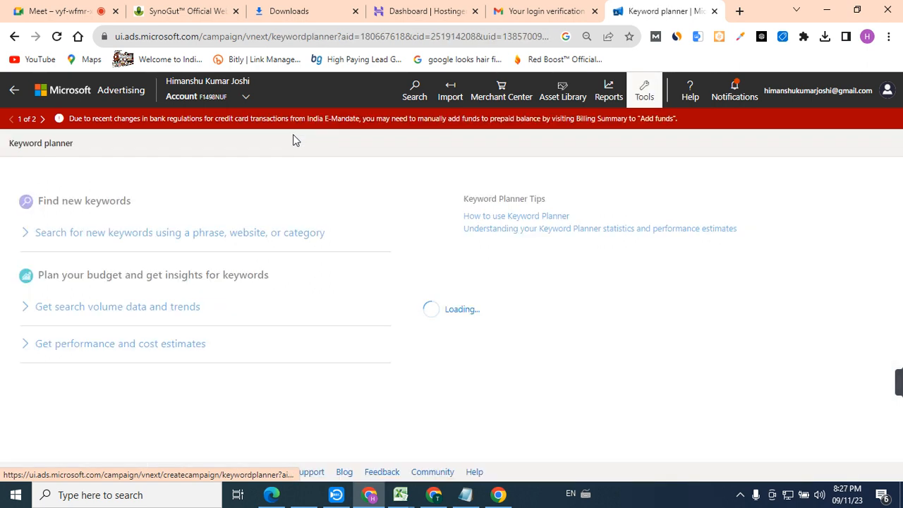
pyautogui.doubleClick(132, 235)
pyautogui.click(85, 238)
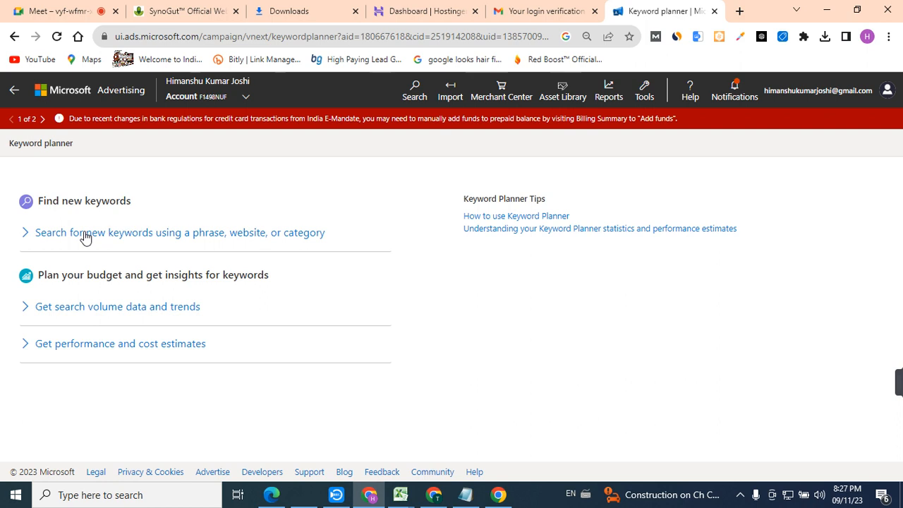
# Step: Enter "buy testosterone booster supplement" as the product or service and get keyword suggestions for it
pyautogui.click(86, 301)
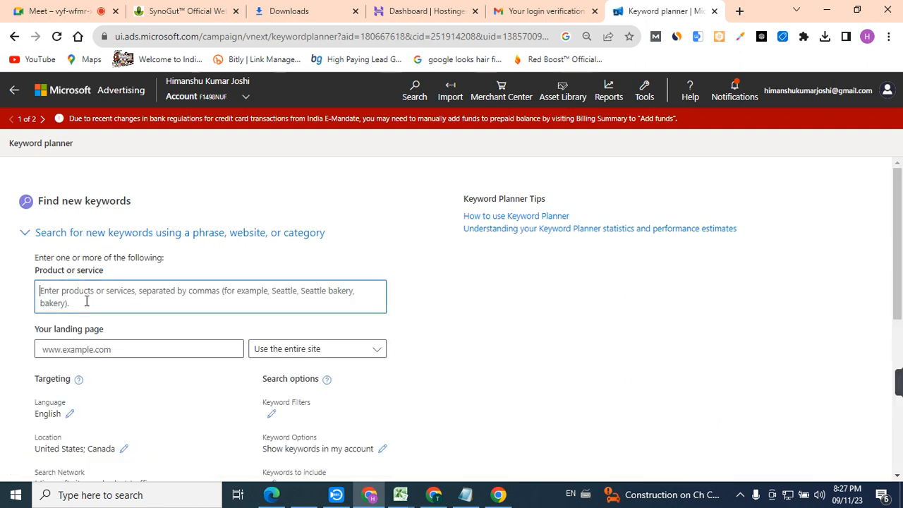
pyautogui.write('testosterone booster')
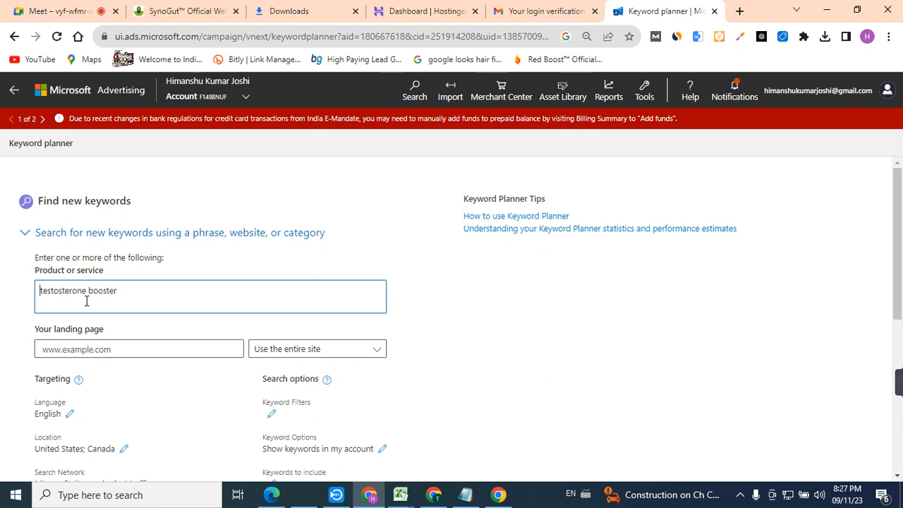
pyautogui.press('Home')
pyautogui.write('buy')
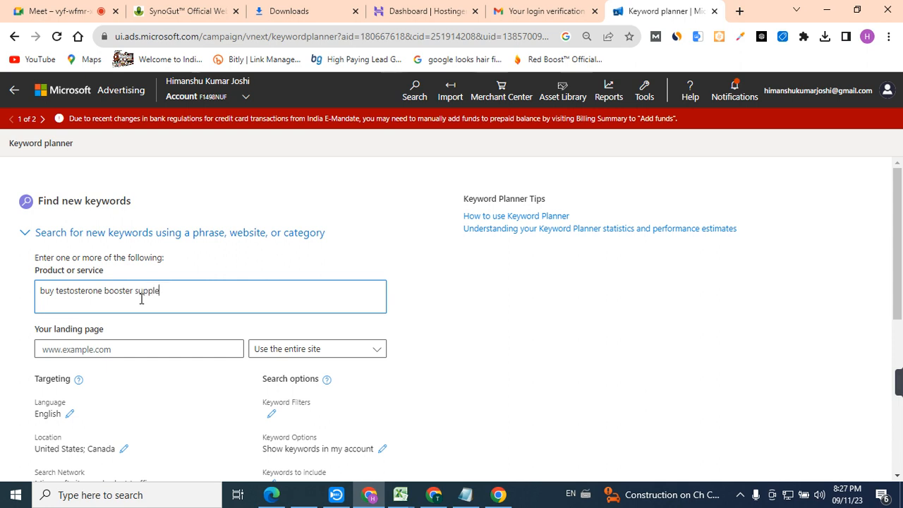
pyautogui.write('ment')
pyautogui.scroll(-3, 897, 280)
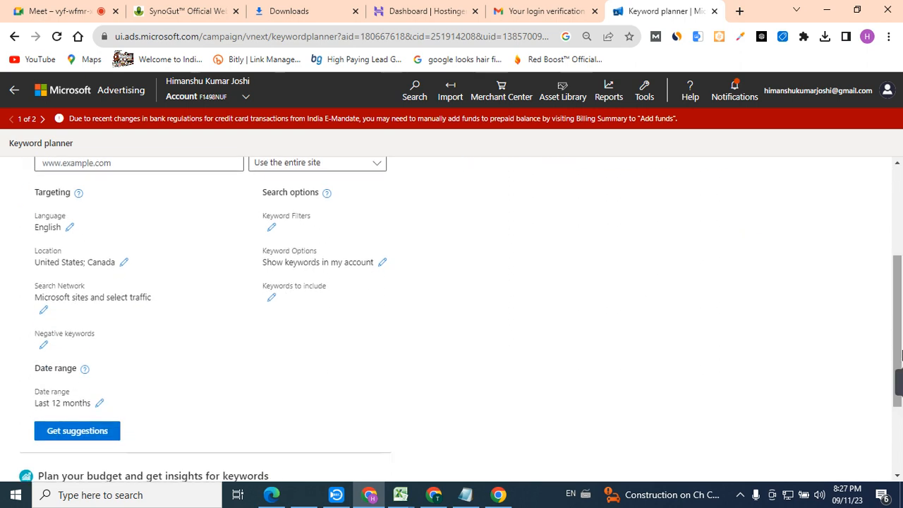
pyautogui.click(92, 436)
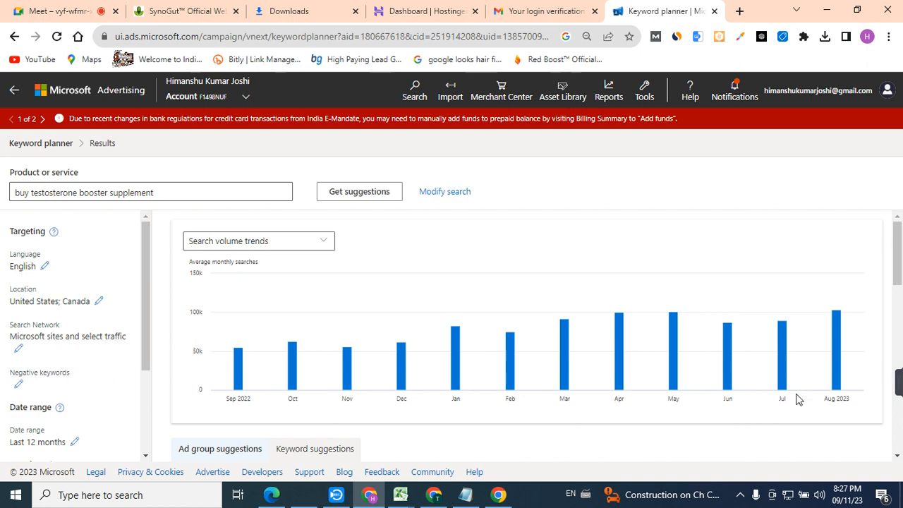
# Step: Examine the search volume trends and ad group suggestions, and switch to the keyword suggestions to check their monthly searches and suggested bids
pyautogui.moveTo(846, 365)
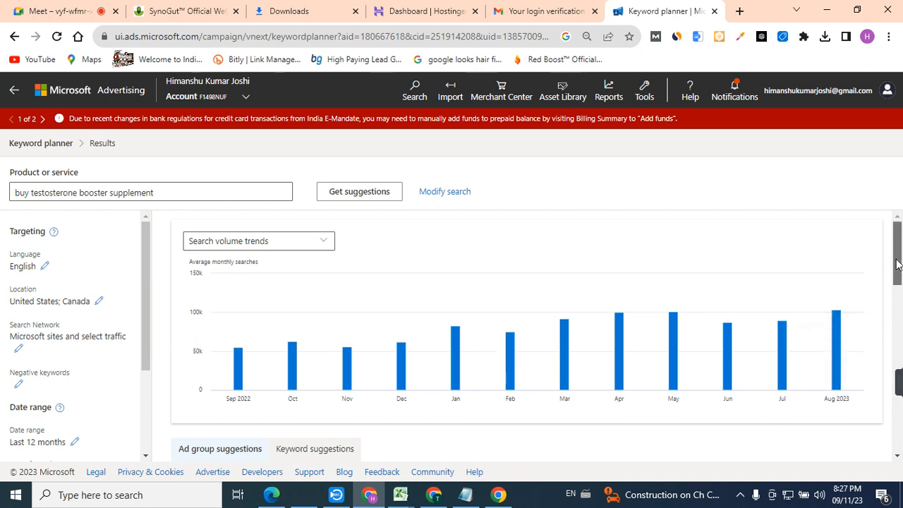
pyautogui.scroll(-2, 865, 283)
pyautogui.moveTo(848, 276)
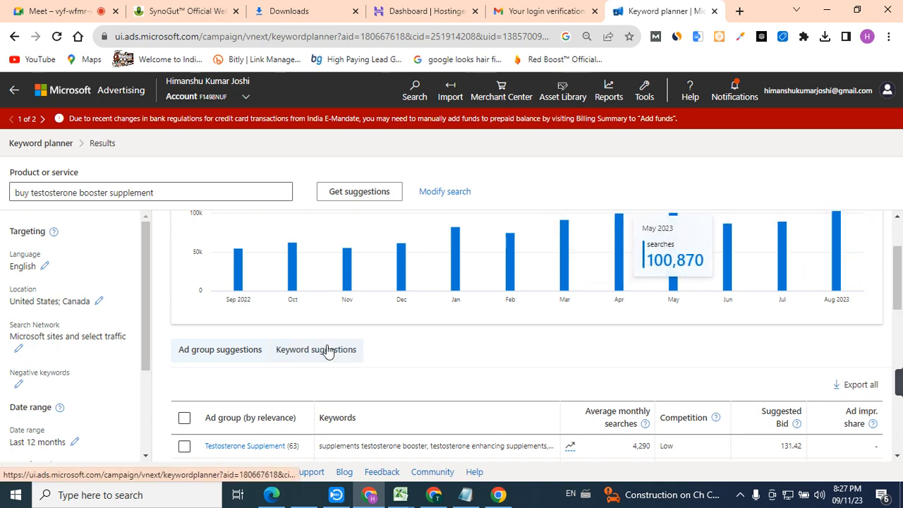
pyautogui.moveTo(899, 275); pyautogui.dragTo(901, 327)
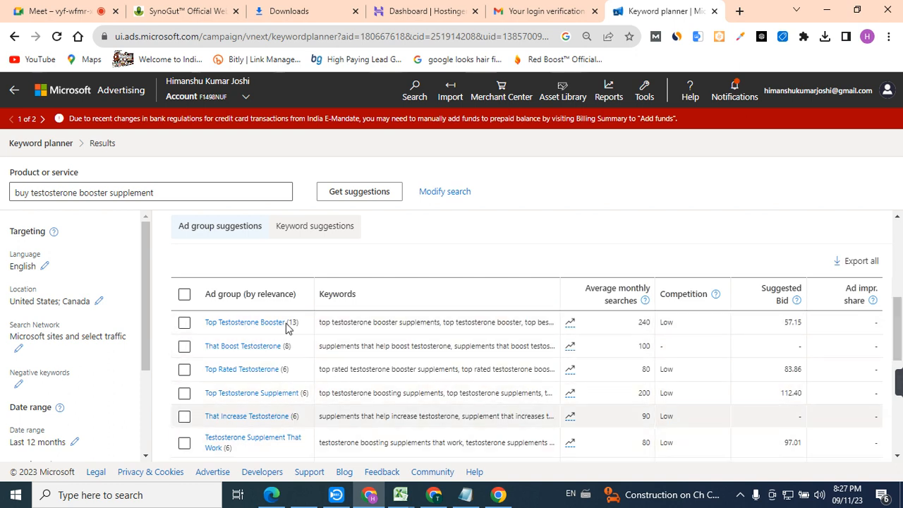
pyautogui.click(317, 225)
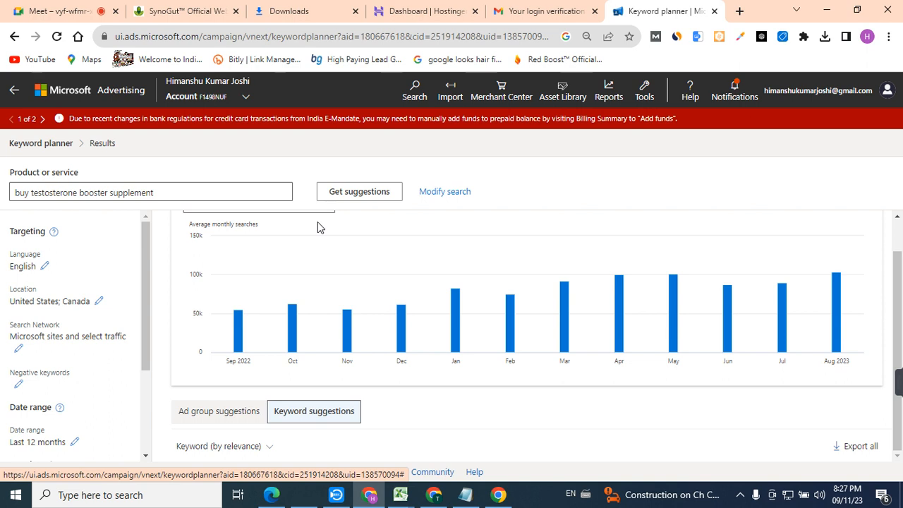
pyautogui.moveTo(895, 262); pyautogui.dragTo(900, 320)
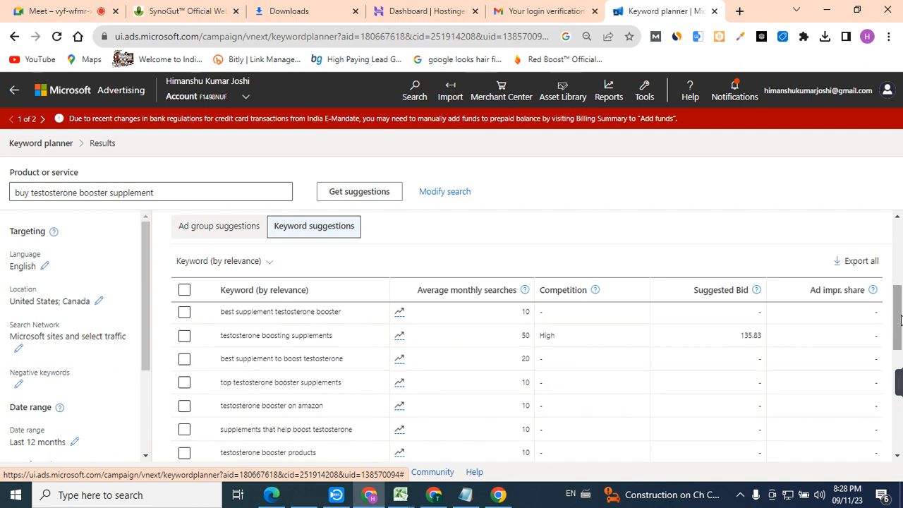
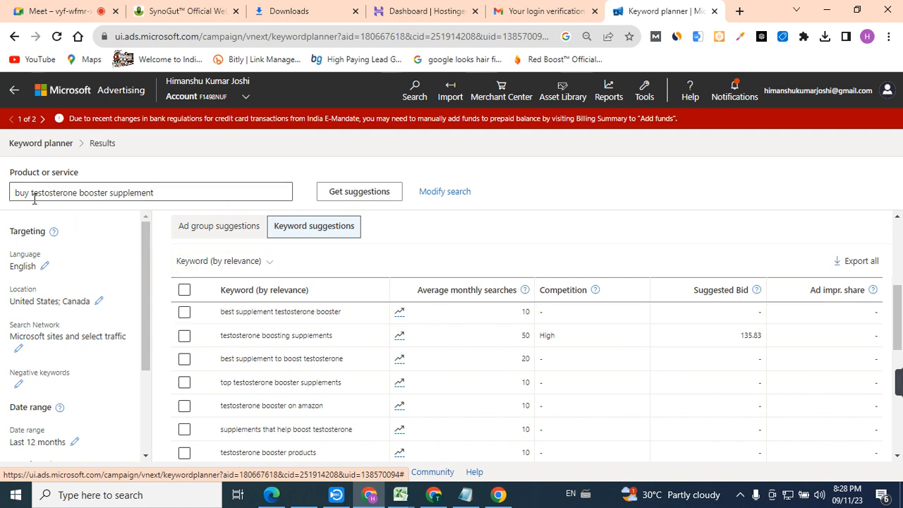
pyautogui.moveTo(77, 193); pyautogui.dragTo(2, 197)
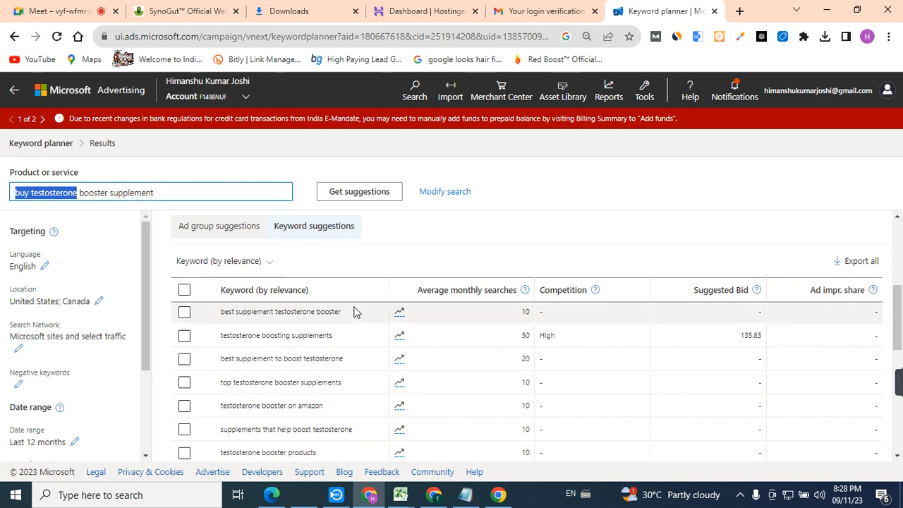
pyautogui.moveTo(900, 296)
pyautogui.mouseDown()
pyautogui.moveTo(898, 267)
pyautogui.moveTo(898, 282)
pyautogui.mouseUp()
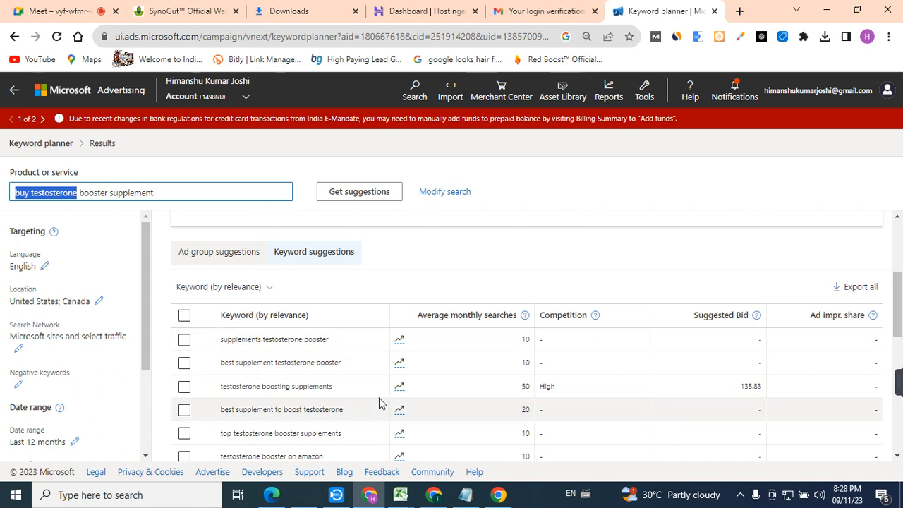
pyautogui.moveTo(900, 321); pyautogui.dragTo(900, 344)
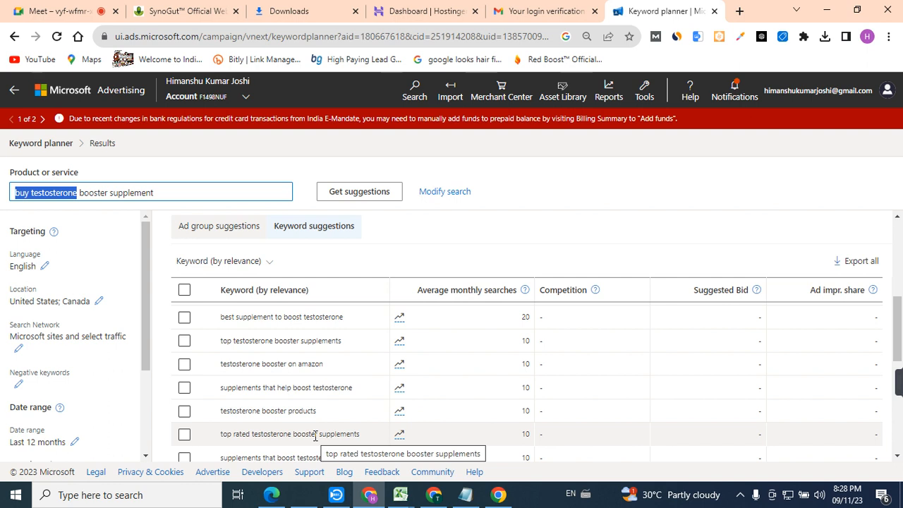
# Step: Export all suggested keywords with their historical statistics and open the newly downloaded CSV file in Excel
pyautogui.click(860, 263)
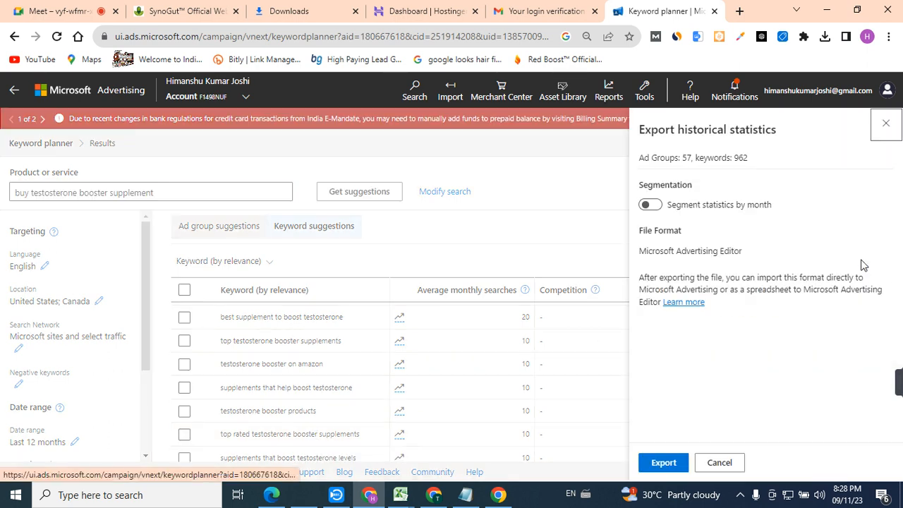
pyautogui.click(665, 464)
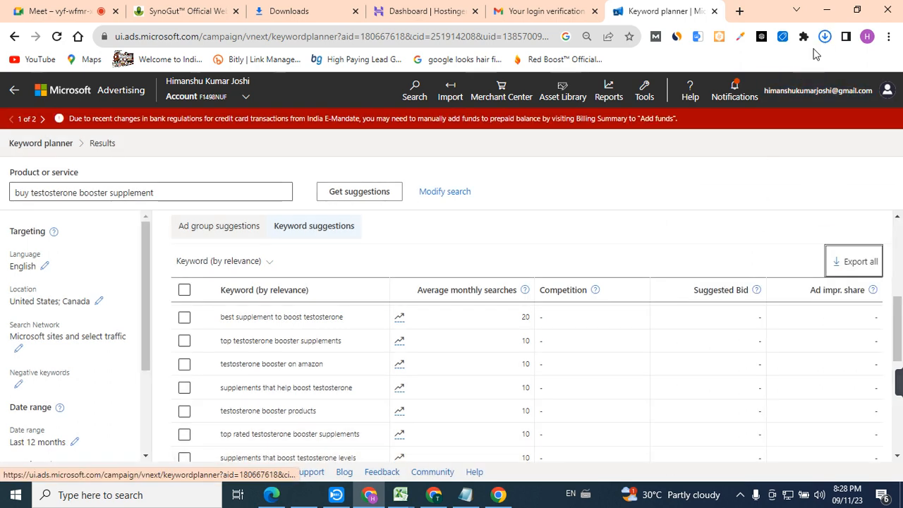
pyautogui.click(823, 39)
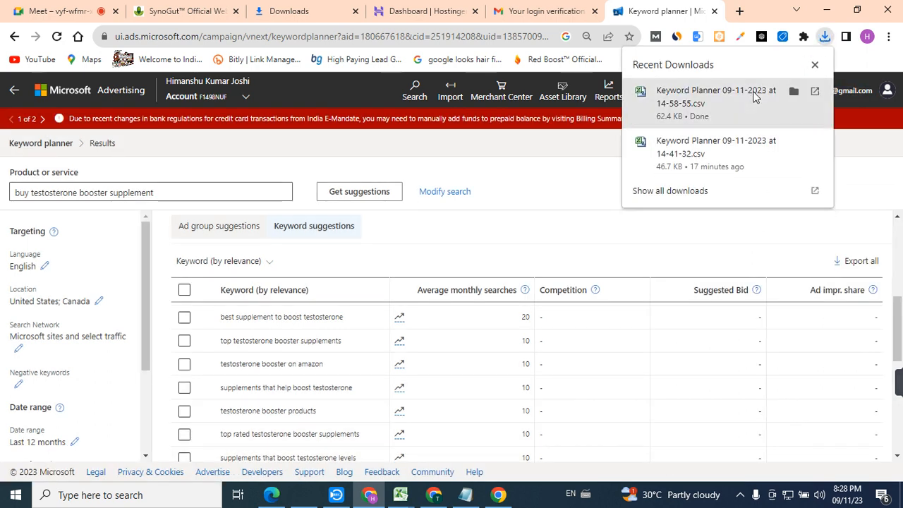
pyautogui.click(754, 97)
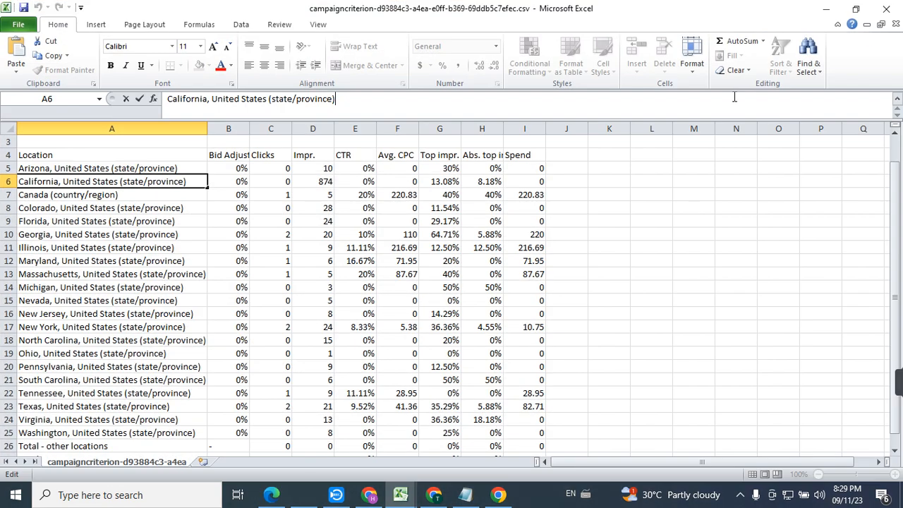
pyautogui.click(402, 282)
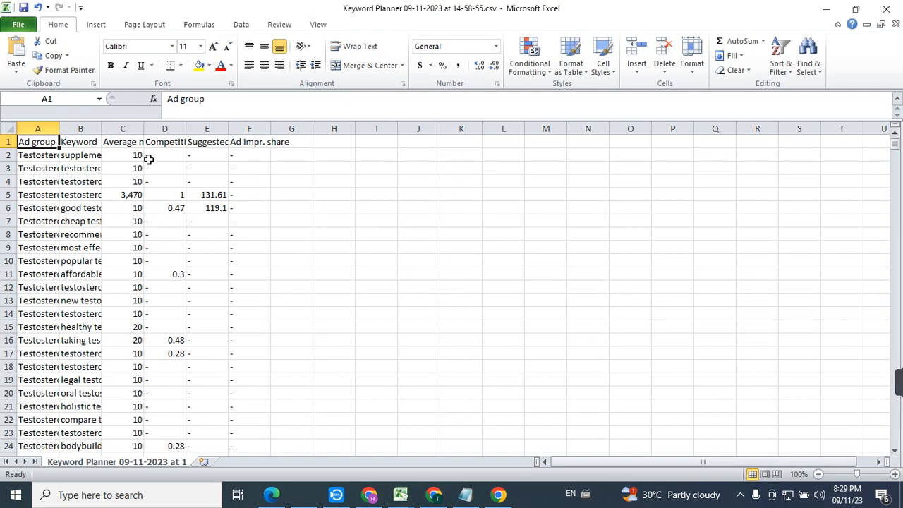
# Step: Widen the Keyword and Ad group columns enough to read their full entries, and select the first keyword
pyautogui.moveTo(100, 128); pyautogui.dragTo(314, 171)
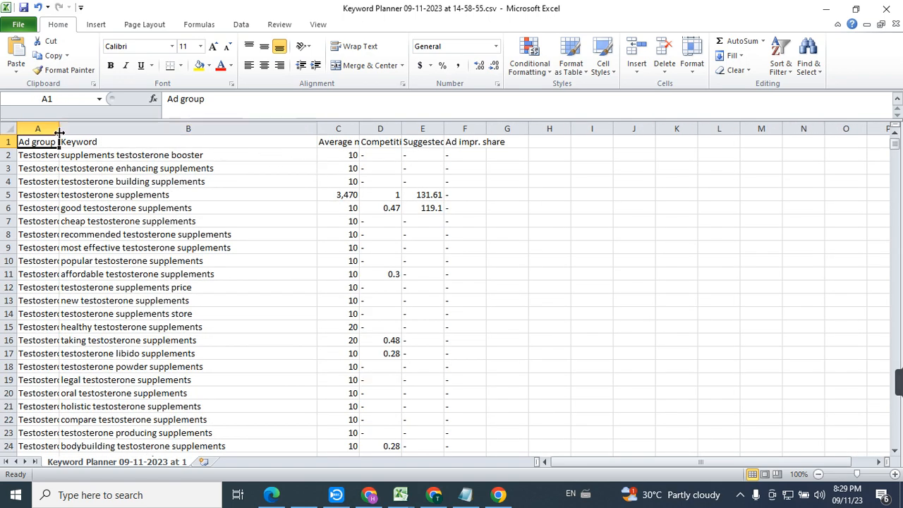
pyautogui.moveTo(59, 132); pyautogui.dragTo(261, 182)
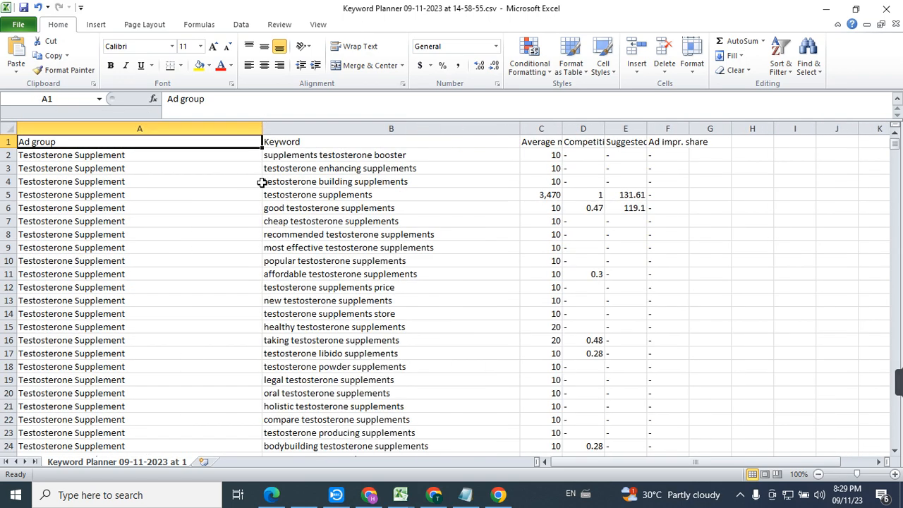
pyautogui.click(321, 156)
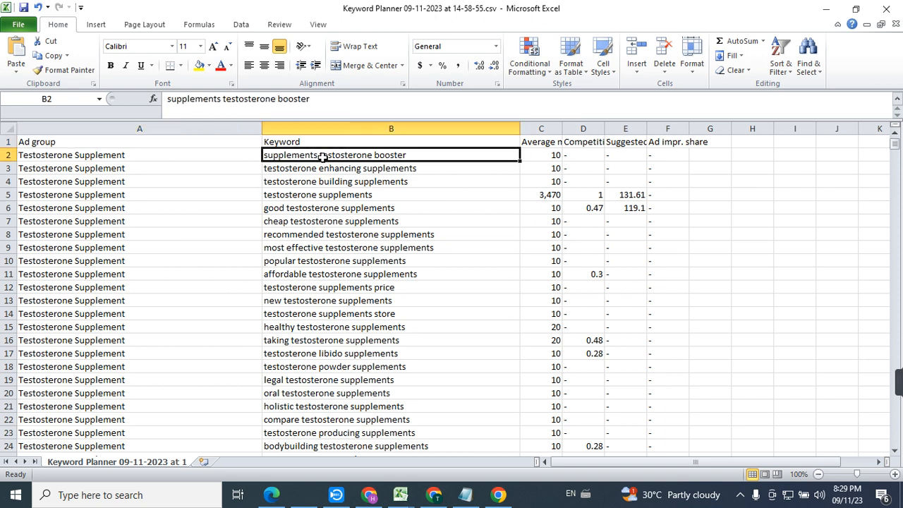
# Step: Read through the keyword list from the first Testosterone Supplement entry down into the Best Testosterone Booster ad group
pyautogui.moveTo(322, 156); pyautogui.dragTo(322, 452)
pyautogui.hotkey('ctrl', 'Up')
pyautogui.press('Down')
pyautogui.press('Down')
pyautogui.press('Down')
pyautogui.press('Down')
pyautogui.press('Down')
pyautogui.press('Down')
pyautogui.press('Down')
pyautogui.press('Down')
pyautogui.press('Down')
pyautogui.press('Down')
pyautogui.press('Down')
pyautogui.press('Down')
pyautogui.press('Down')
pyautogui.press('Down')
pyautogui.press('Down')
pyautogui.press('Down')
pyautogui.press('Down')
pyautogui.press('Down')
pyautogui.press('Down')
pyautogui.press('Down')
pyautogui.press('Down')
pyautogui.press('Down')
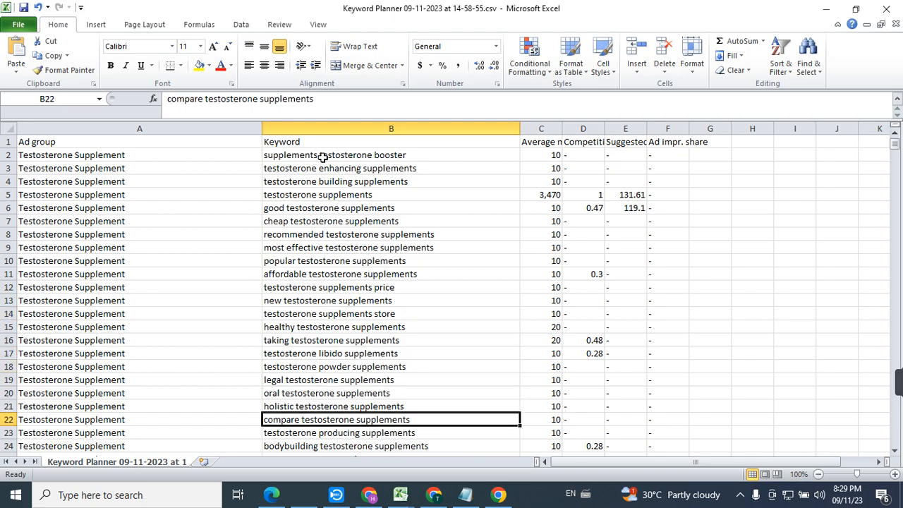
pyautogui.press('Down')
pyautogui.press('Down')
pyautogui.press('Down')
pyautogui.press('Down')
pyautogui.press('Down')
pyautogui.press('Down')
pyautogui.press('Down')
pyautogui.press('Down')
pyautogui.press('Down')
pyautogui.press('Down')
pyautogui.press('Down')
pyautogui.press('Down')
pyautogui.press('Down')
pyautogui.press('Down')
pyautogui.press('Down')
pyautogui.press('Down')
pyautogui.press('Down')
pyautogui.press('Down')
pyautogui.press('Down')
pyautogui.press('Down')
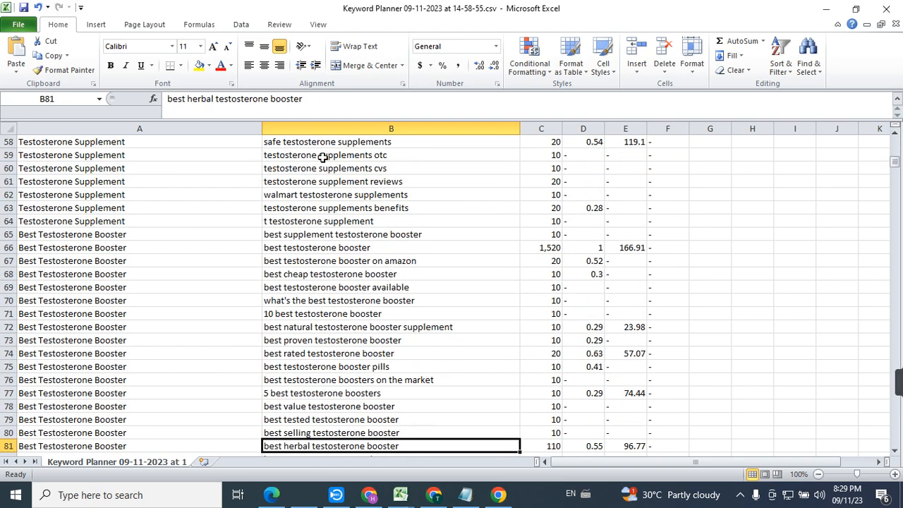
# Step: Examine the Best Testosterone Booster keywords with their searches and suggested bids, down to the start of the Best Testosterone Supplement group
pyautogui.press('Up')
pyautogui.press('Up')
pyautogui.press('Up')
pyautogui.press('Up')
pyautogui.press('Down')
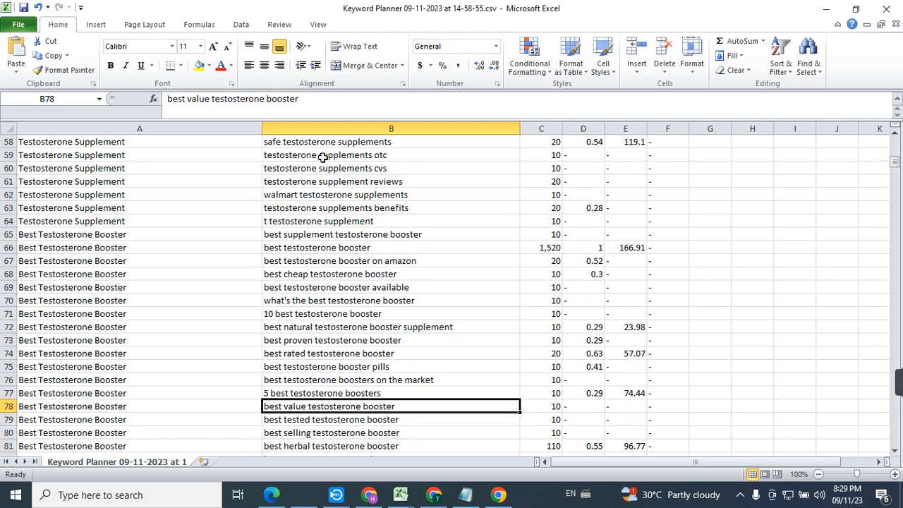
pyautogui.press('Down')
pyautogui.press('Down')
pyautogui.press('Down')
pyautogui.press('Down')
pyautogui.press('Down')
pyautogui.press('Down')
pyautogui.press('Down')
pyautogui.press('Down')
pyautogui.press('Down')
pyautogui.press('Down')
pyautogui.press('Down')
pyautogui.press('Down')
pyautogui.press('Down')
pyautogui.press('Down')
pyautogui.press('Down')
pyautogui.press('Down')
pyautogui.press('Down')
pyautogui.press('Down')
pyautogui.press('Down')
pyautogui.press('Down')
pyautogui.press('Down')
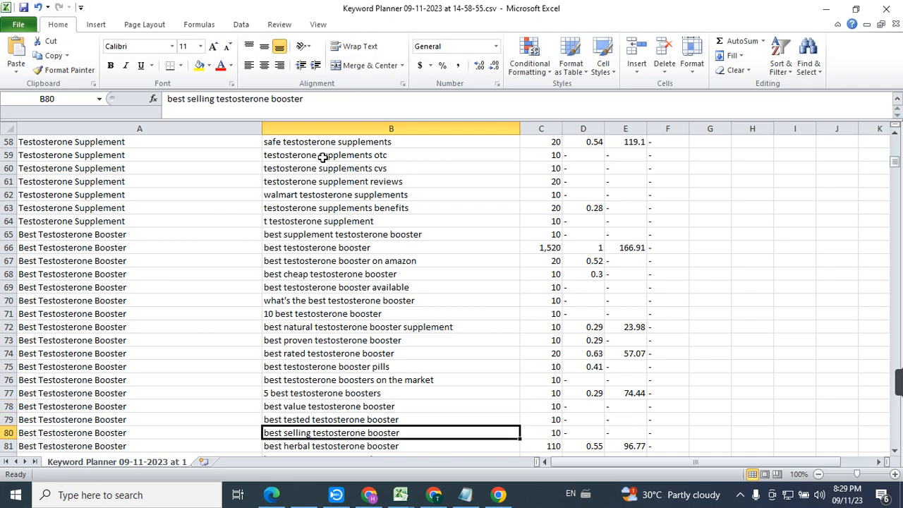
pyautogui.press('Down')
pyautogui.press('Down')
pyautogui.press('Down')
pyautogui.press('Down')
pyautogui.press('Down')
pyautogui.press('Down')
pyautogui.press('Down')
pyautogui.press('Down')
pyautogui.press('Down')
pyautogui.press('Down')
pyautogui.press('Down')
pyautogui.press('Down')
pyautogui.press('Down')
pyautogui.press('Down')
pyautogui.press('Down')
pyautogui.press('Down')
pyautogui.press('Down')
pyautogui.press('Down')
pyautogui.press('Down')
pyautogui.press('Down')
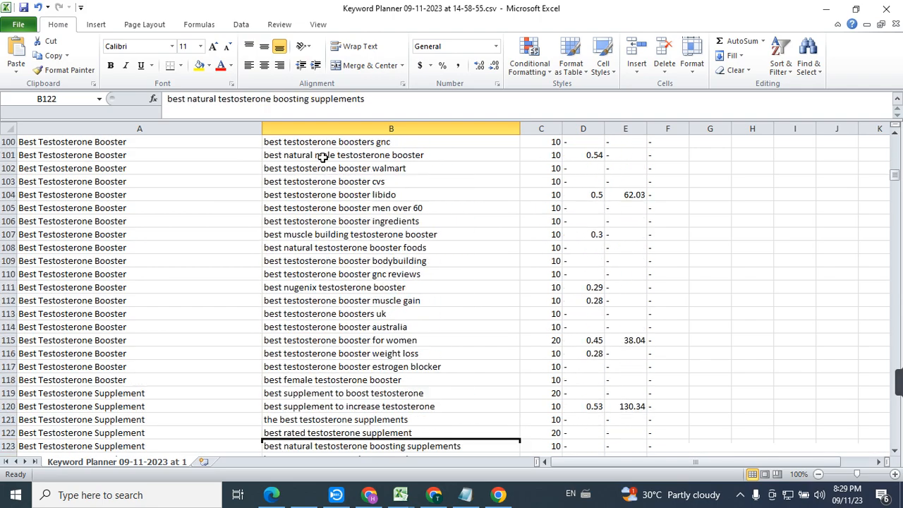
# Step: Examine the keywords in the Top Testosterone Booster through Testosterone Booster ad groups, and return towards the That Increase Testosterone group
pyautogui.press('Down')
pyautogui.press('Down')
pyautogui.press('Down')
pyautogui.press('Down')
pyautogui.press('Down')
pyautogui.press('Down')
pyautogui.press('Down')
pyautogui.press('Down')
pyautogui.press('Down')
pyautogui.press('Down')
pyautogui.press('Down')
pyautogui.press('Down')
pyautogui.press('Down')
pyautogui.press('Down')
pyautogui.press('Down')
pyautogui.press('Down')
pyautogui.press('Down')
pyautogui.press('Down')
pyautogui.press('Down')
pyautogui.press('Down')
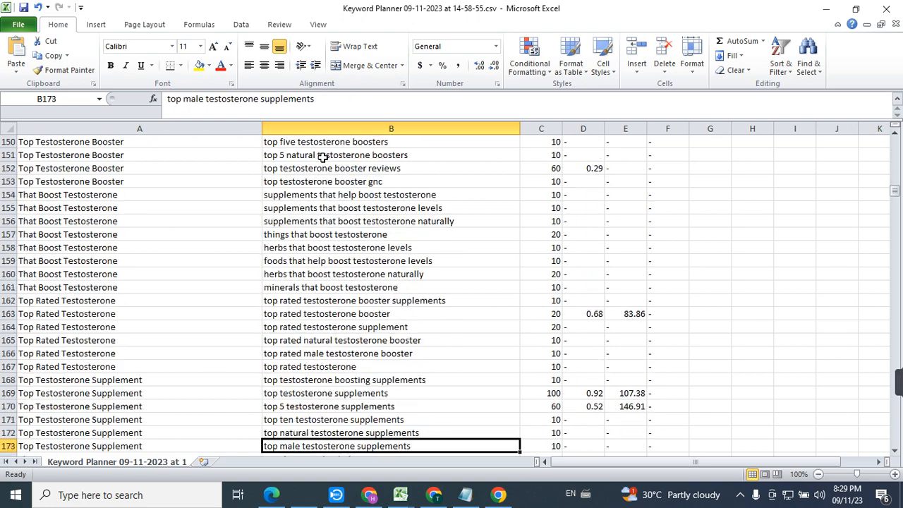
pyautogui.press('Up')
pyautogui.press('Up')
pyautogui.press('Up')
pyautogui.press('Up')
pyautogui.press('Up')
pyautogui.press('Up')
pyautogui.press('Up')
pyautogui.press('Up')
pyautogui.press('Up')
pyautogui.press('Up')
pyautogui.press('Up')
pyautogui.press('Up')
pyautogui.press('Up')
pyautogui.press('Up')
pyautogui.press('Up')
pyautogui.press('Up')
pyautogui.press('Up')
pyautogui.press('Up')
pyautogui.press('Up')
pyautogui.press('Up')
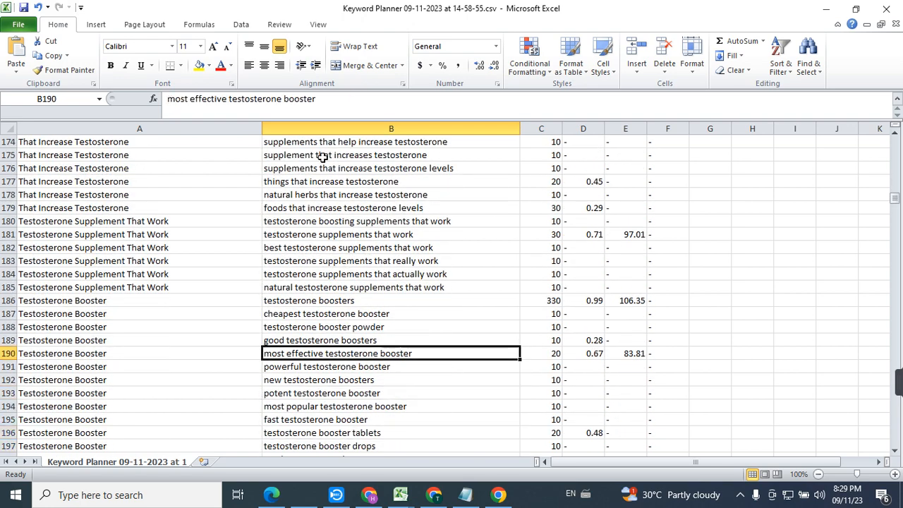
# Step: Check the monthly searches and competition of "things that increase testosterone" and "foods that increase testosterone levels"
pyautogui.press('Down')
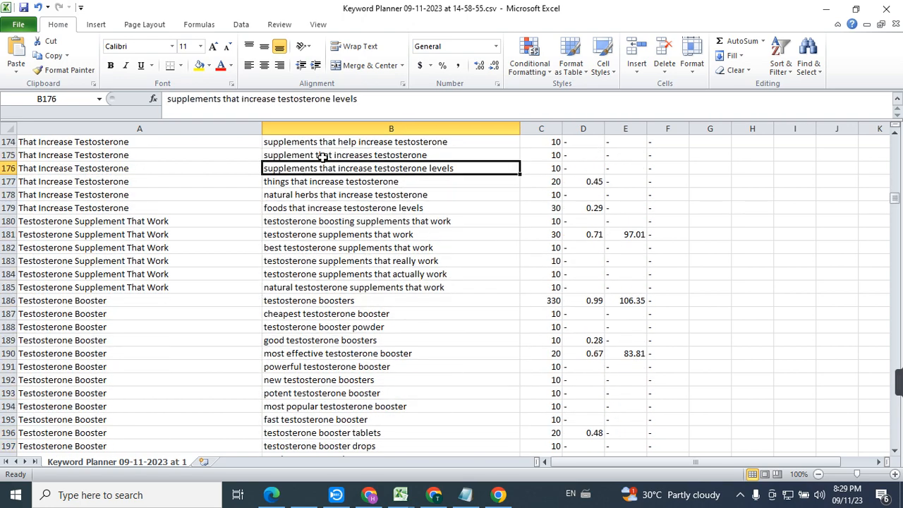
pyautogui.press('Down')
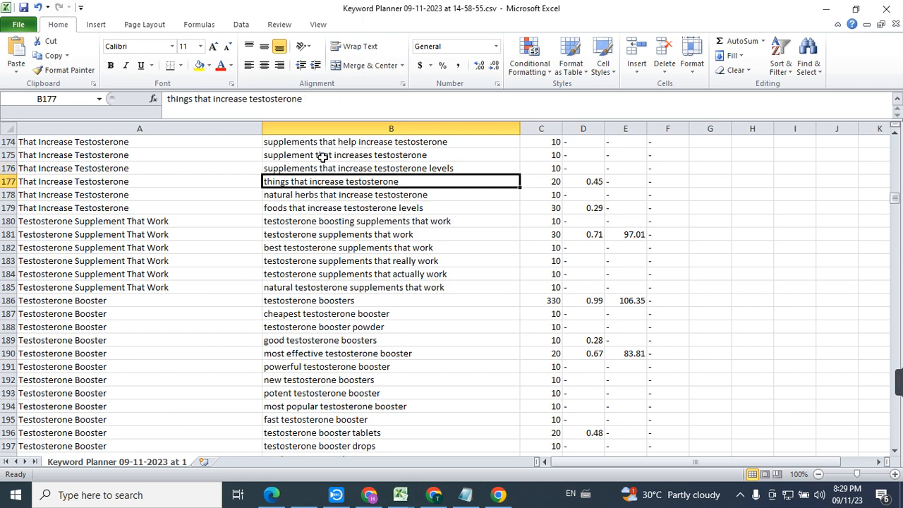
pyautogui.press('Down')
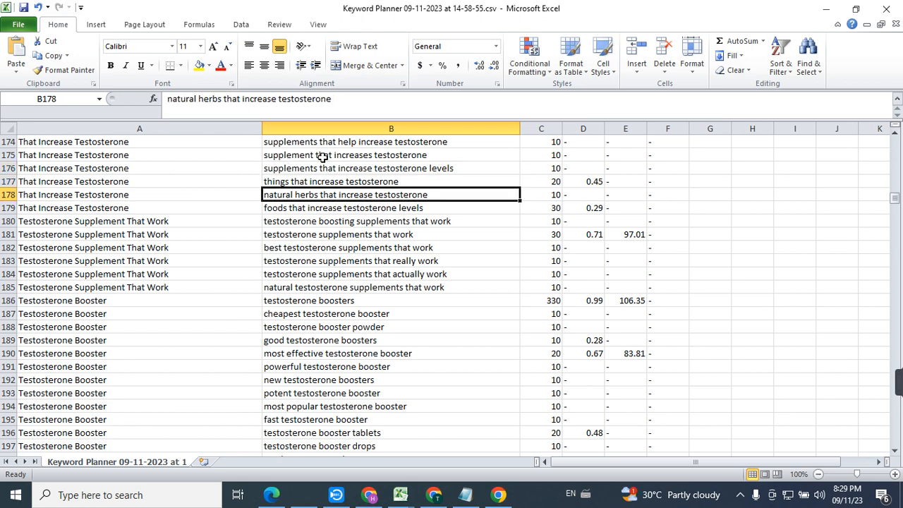
pyautogui.press('Up')
pyautogui.press('Right')
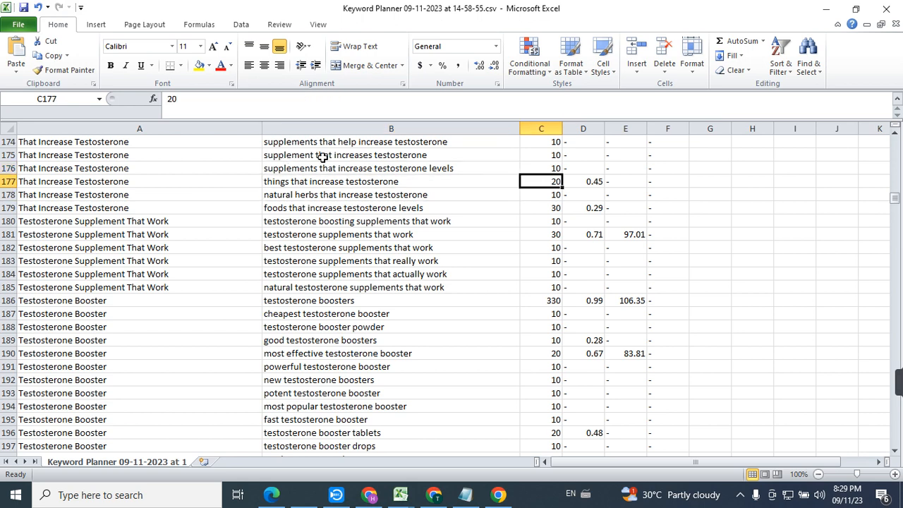
pyautogui.press('Right')
pyautogui.press('Down')
pyautogui.press('Down')
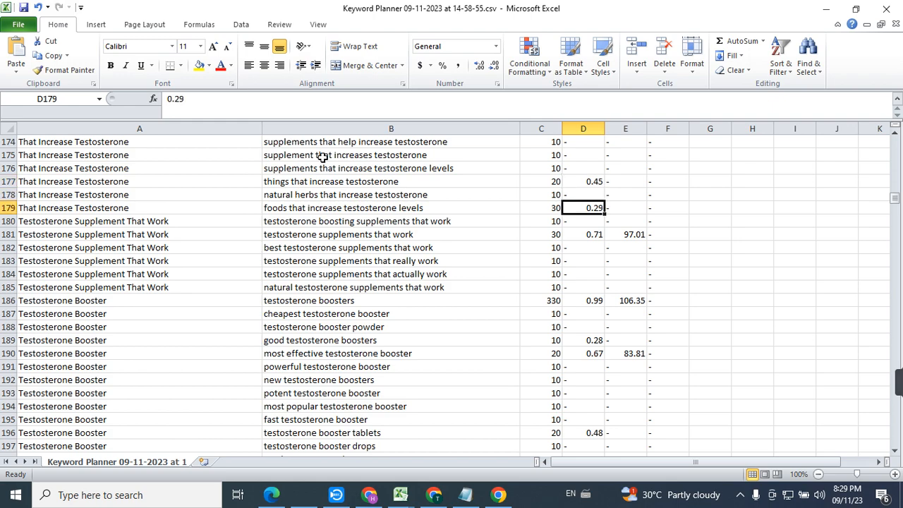
pyautogui.press('Left')
pyautogui.press('Left')
pyautogui.press('Down')
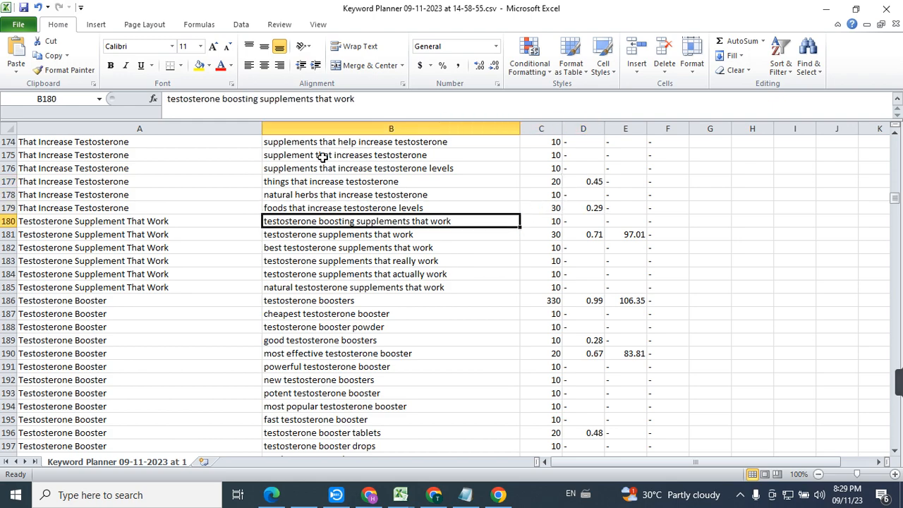
# Step: Examine the keywords from the Testosterone Supplement That Work group down through the Testosterone Booster group to "testosterone booster cvs"
pyautogui.press('Down')
pyautogui.press('Down')
pyautogui.press('Down')
pyautogui.press('Down')
pyautogui.press('Down')
pyautogui.press('Down')
pyautogui.press('Down')
pyautogui.press('Down')
pyautogui.press('Down')
pyautogui.press('Down')
pyautogui.press('Down')
pyautogui.press('Down')
pyautogui.press('Down')
pyautogui.press('Down')
pyautogui.press('Down')
pyautogui.press('Down')
pyautogui.press('Down')
pyautogui.press('Down')
pyautogui.press('Down')
pyautogui.press('Down')
pyautogui.press('Down')
pyautogui.press('Down')
pyautogui.press('Down')
pyautogui.press('Down')
pyautogui.press('Down')
pyautogui.press('Down')
pyautogui.press('Down')
pyautogui.press('Down')
pyautogui.press('Down')
pyautogui.press('Down')
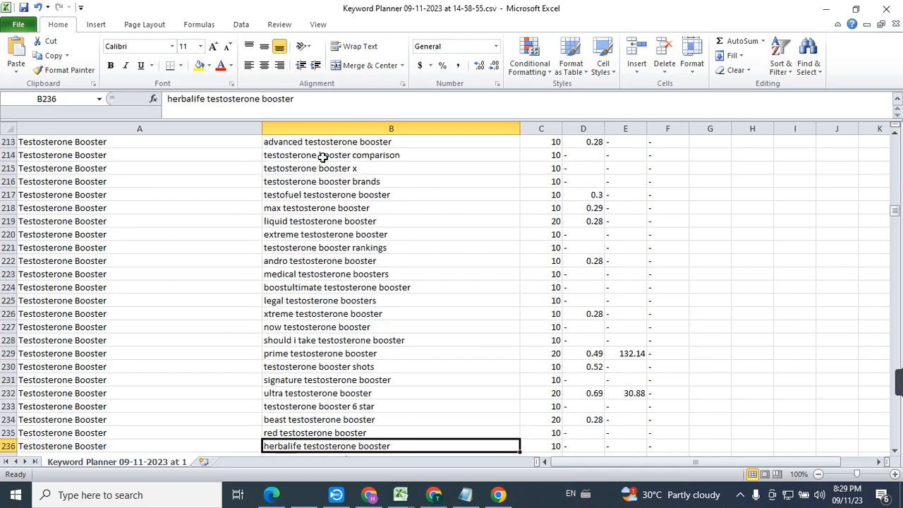
pyautogui.press('Down')
pyautogui.press('Down')
pyautogui.press('Down')
pyautogui.press('Down')
pyautogui.press('Down')
pyautogui.press('Down')
pyautogui.press('Down')
pyautogui.press('Down')
pyautogui.press('Down')
pyautogui.press('Down')
pyautogui.press('Down')
pyautogui.press('Down')
pyautogui.press('Down')
pyautogui.press('Down')
pyautogui.press('Down')
pyautogui.press('Down')
pyautogui.press('Down')
pyautogui.press('Down')
pyautogui.press('Down')
pyautogui.press('Down')
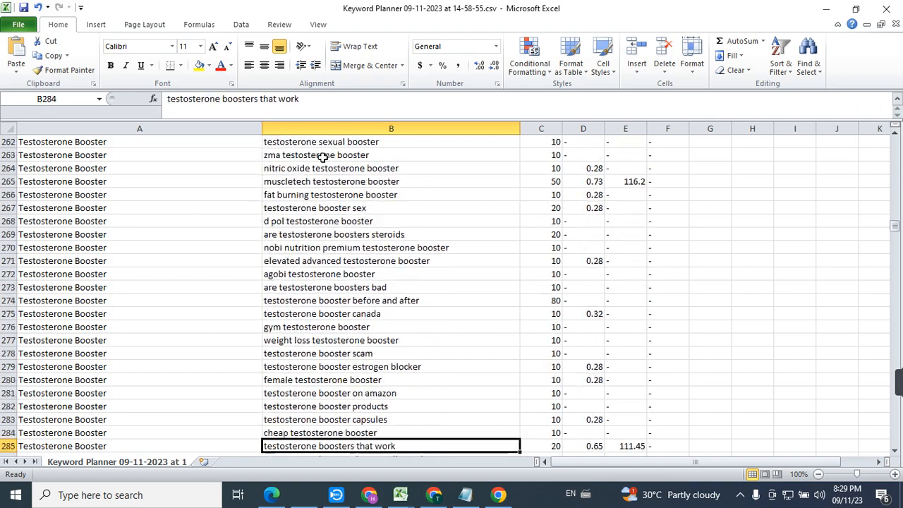
pyautogui.press('Down')
pyautogui.press('Down')
pyautogui.press('Down')
pyautogui.press('Down')
pyautogui.press('Down')
pyautogui.press('Down')
pyautogui.press('Down')
pyautogui.press('Down')
pyautogui.press('Down')
pyautogui.press('Down')
pyautogui.press('Down')
pyautogui.press('Down')
pyautogui.press('Down')
pyautogui.press('Down')
pyautogui.press('Down')
pyautogui.press('Down')
pyautogui.press('Down')
pyautogui.press('Down')
pyautogui.press('Down')
pyautogui.press('Down')
pyautogui.press('Down')
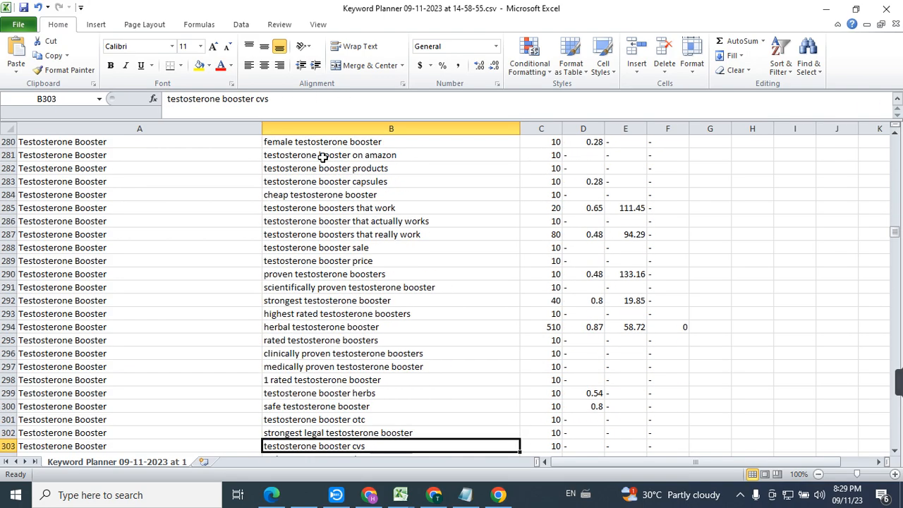
# Step: Recheck the searches, competition and bids of the Testosterone Booster keywords between "testosterone booster price" and "testosterone booster muscle gain"
pyautogui.press('Up')
pyautogui.press('Up')
pyautogui.press('Up')
pyautogui.press('Up')
pyautogui.press('Up')
pyautogui.press('Up')
pyautogui.press('Up')
pyautogui.press('Up')
pyautogui.press('Up')
pyautogui.press('Up')
pyautogui.press('Up')
pyautogui.press('Up')
pyautogui.press('Up')
pyautogui.press('Up')
pyautogui.press('Up')
pyautogui.press('Up')
pyautogui.press('Up')
pyautogui.press('Up')
pyautogui.press('Up')
pyautogui.press('Up')
pyautogui.press('Up')
pyautogui.press('Up')
pyautogui.press('Up')
pyautogui.press('Up')
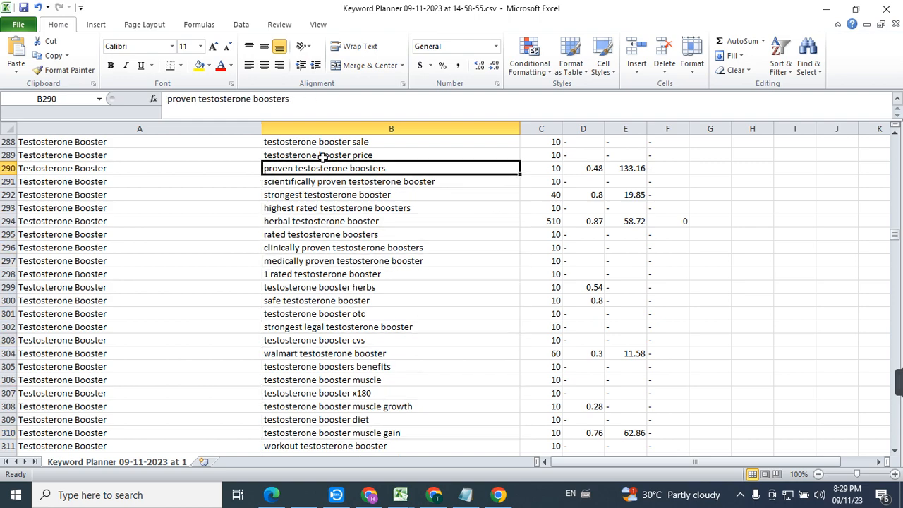
pyautogui.press('Down')
pyautogui.press('Down')
pyautogui.press('Down')
pyautogui.press('Down')
pyautogui.press('Down')
pyautogui.press('Down')
pyautogui.press('Down')
pyautogui.press('Down')
pyautogui.press('Down')
pyautogui.press('Down')
pyautogui.press('Down')
pyautogui.press('Down')
pyautogui.press('Down')
pyautogui.press('Down')
pyautogui.press('Down')
pyautogui.press('Down')
pyautogui.press('Down')
pyautogui.press('Down')
pyautogui.press('Down')
pyautogui.press('Down')
pyautogui.press('Down')
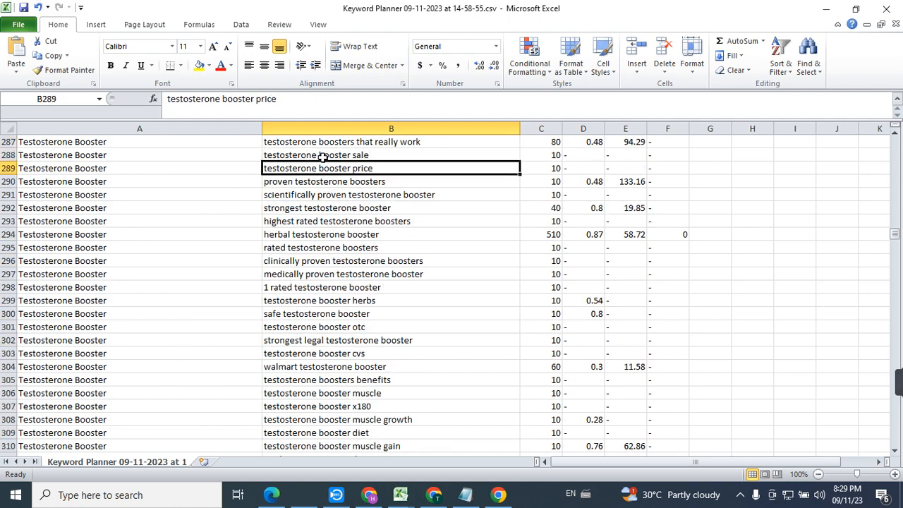
# Step: Read through the Testosterone Pill and Buy Testosterone keywords down into the Natural Testosterone Booster group
pyautogui.press('Down')
pyautogui.press('Down')
pyautogui.press('Down')
pyautogui.press('Down')
pyautogui.press('Down')
pyautogui.press('Down')
pyautogui.press('Down')
pyautogui.press('Down')
pyautogui.press('Down')
pyautogui.press('Down')
pyautogui.press('Down')
pyautogui.press('Down')
pyautogui.press('Down')
pyautogui.press('Down')
pyautogui.press('Down')
pyautogui.press('Down')
pyautogui.press('Down')
pyautogui.press('Down')
pyautogui.press('Down')
pyautogui.press('Down')
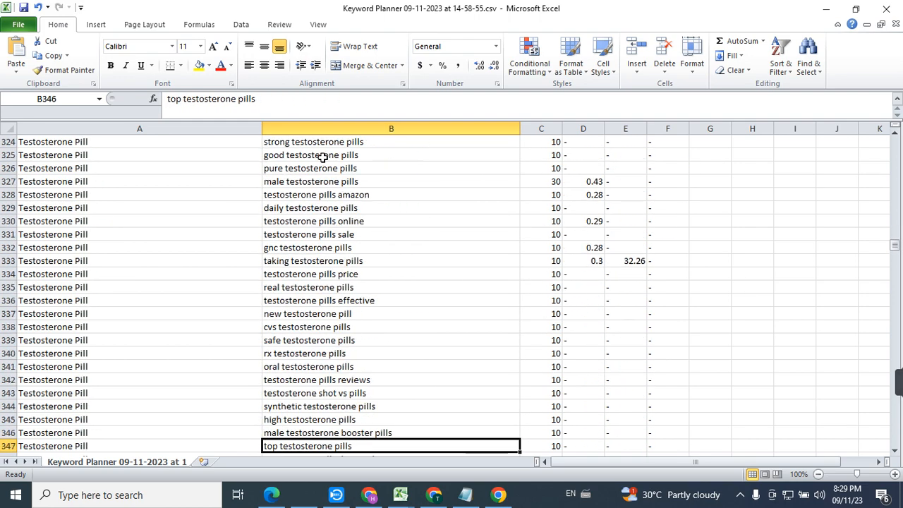
pyautogui.press('Down')
pyautogui.press('Down')
pyautogui.press('Down')
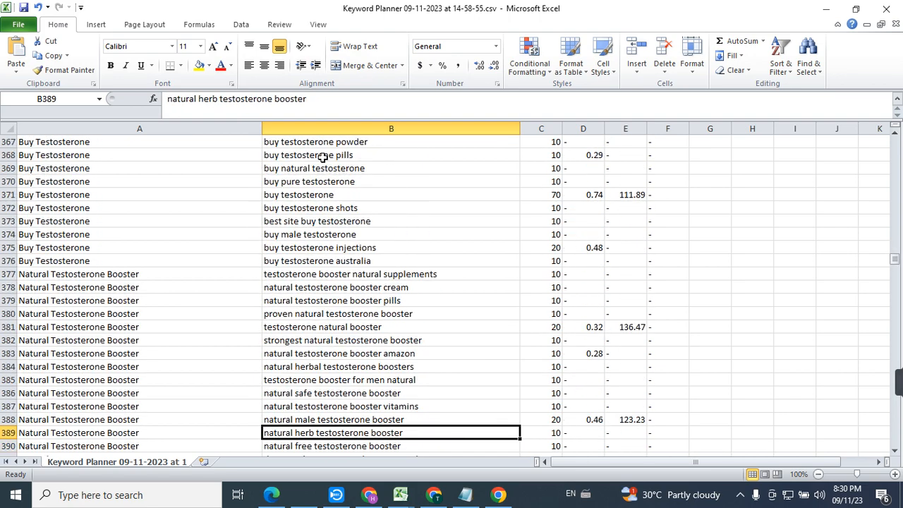
# Step: Return to "where to buy testosterone supplements" and examine the figures of the Buy Testosterone keywords
pyautogui.press('Up')
pyautogui.press('Up')
pyautogui.press('Up')
pyautogui.press('Up')
pyautogui.press('Up')
pyautogui.press('Up')
pyautogui.press('Up')
pyautogui.press('Up')
pyautogui.press('Up')
pyautogui.press('Up')
pyautogui.press('Up')
pyautogui.press('Up')
pyautogui.press('Up')
pyautogui.press('Up')
pyautogui.press('Up')
pyautogui.press('Up')
pyautogui.press('Up')
pyautogui.press('Up')
pyautogui.press('Up')
pyautogui.press('Up')
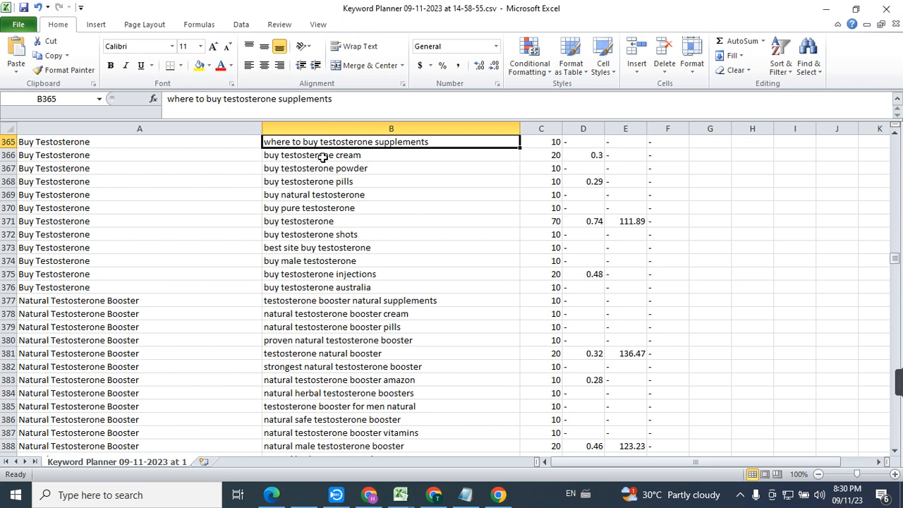
# Step: Bold the Buy Testosterone keywords from "where to buy testosterone boosters" down to "buy testosterone australia"
pyautogui.press('Up')
pyautogui.press('Up')
pyautogui.press('Down')
pyautogui.hotkey('shift', 'Down')
pyautogui.hotkey('shift', 'Down')
pyautogui.hotkey('shift', 'Down')
pyautogui.hotkey('shift', 'Down')
pyautogui.hotkey('shift', 'Down')
pyautogui.hotkey('shift', 'Down')
pyautogui.hotkey('shift', 'Down')
pyautogui.hotkey('shift', 'Down')
pyautogui.hotkey('shift', 'Down')
pyautogui.hotkey('shift', 'Down')
pyautogui.hotkey('shift', 'Down')
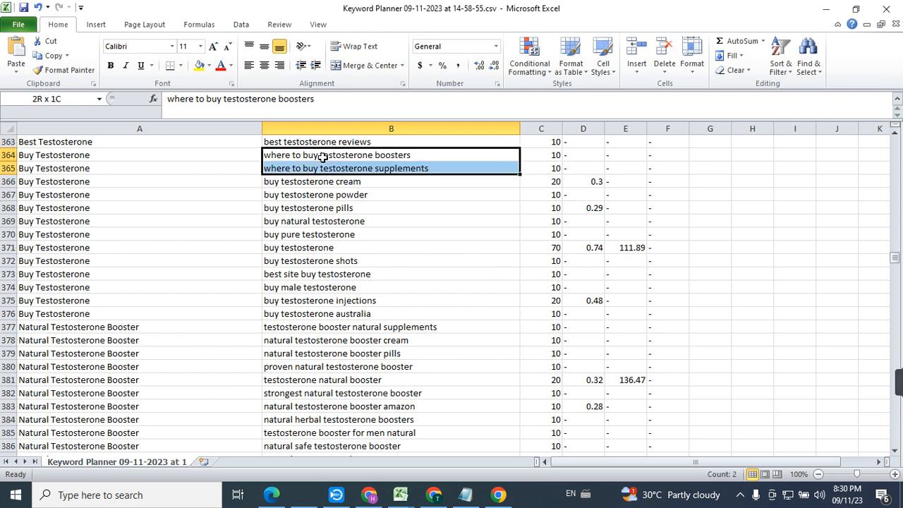
pyautogui.hotkey('shift', 'Down')
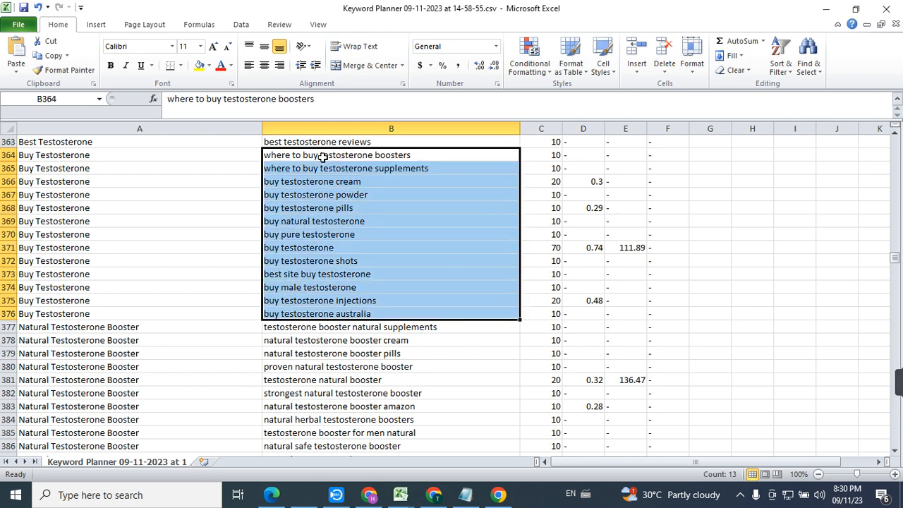
pyautogui.hotkey('ctrl', 'b')
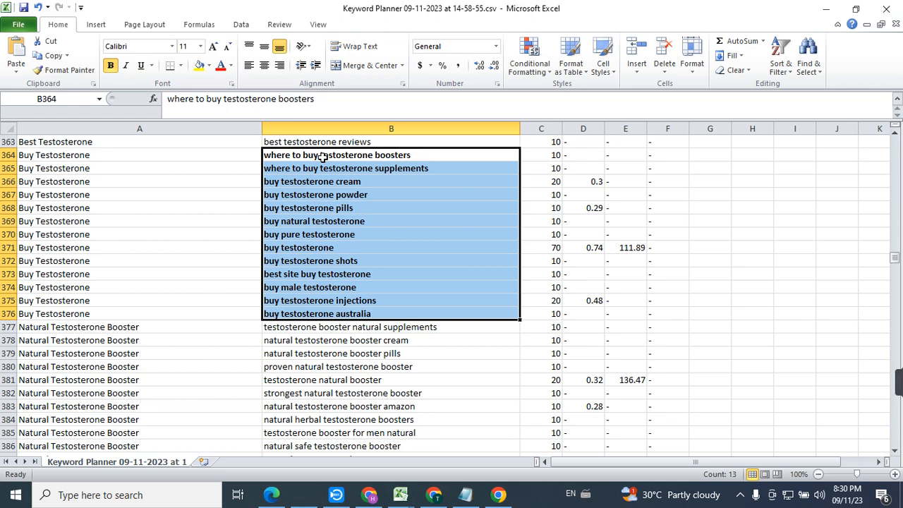
pyautogui.click(187, 152)
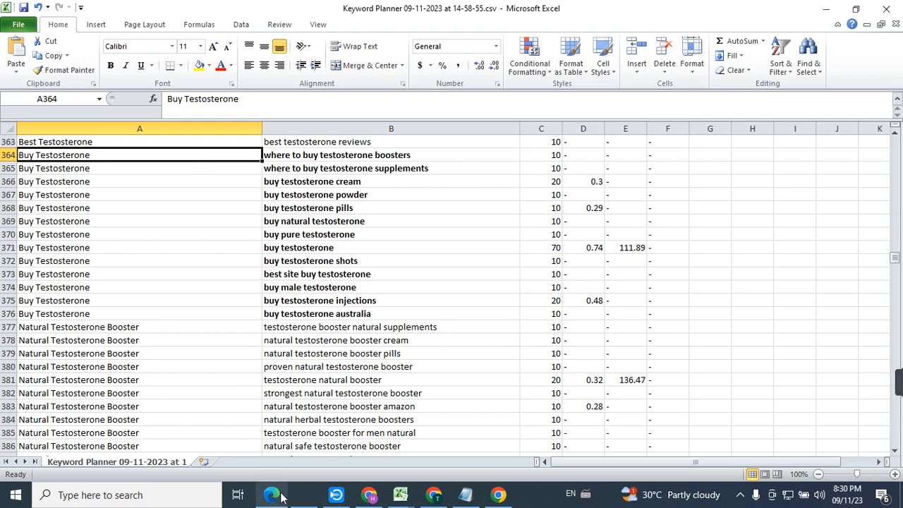
# Step: Switch to the Alpha Tonic website in Edge and review how its product description mentions testosterone levels
pyautogui.click(302, 496)
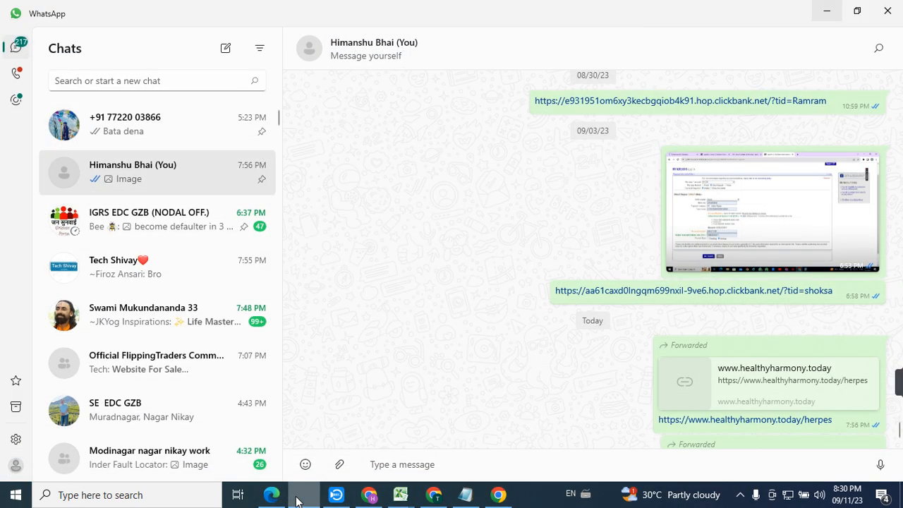
pyautogui.click(275, 497)
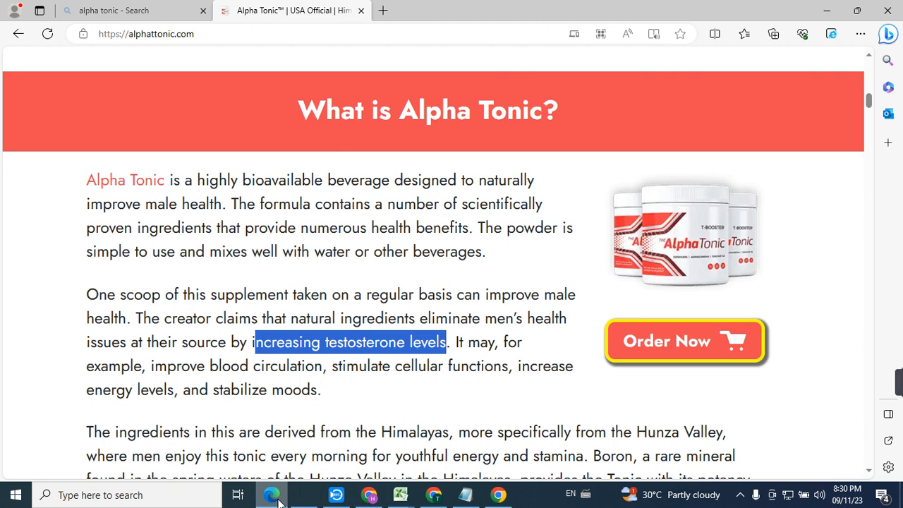
pyautogui.click(413, 394)
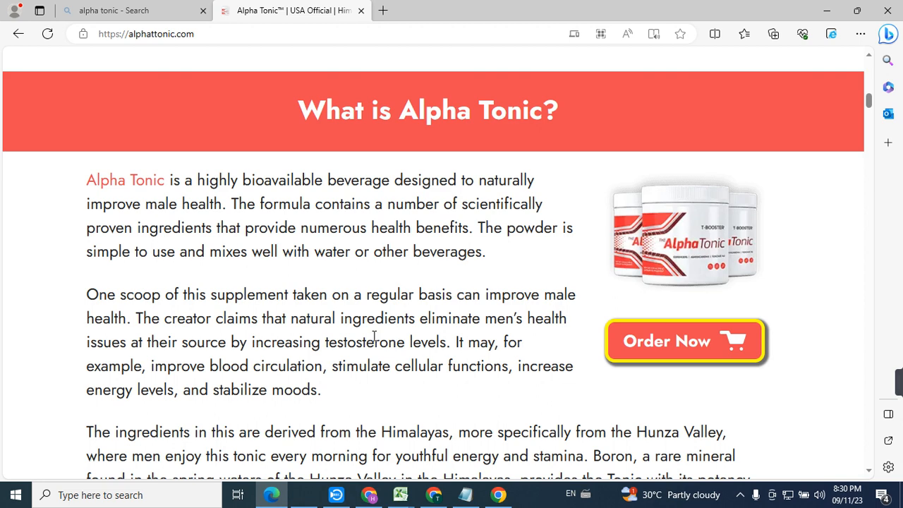
pyautogui.moveTo(397, 341); pyautogui.dragTo(247, 332)
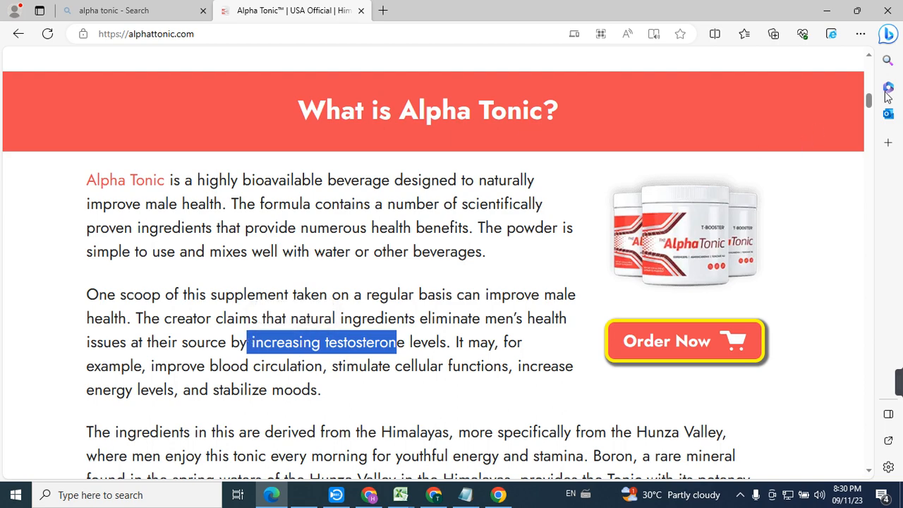
pyautogui.moveTo(871, 99); pyautogui.dragTo(871, 56)
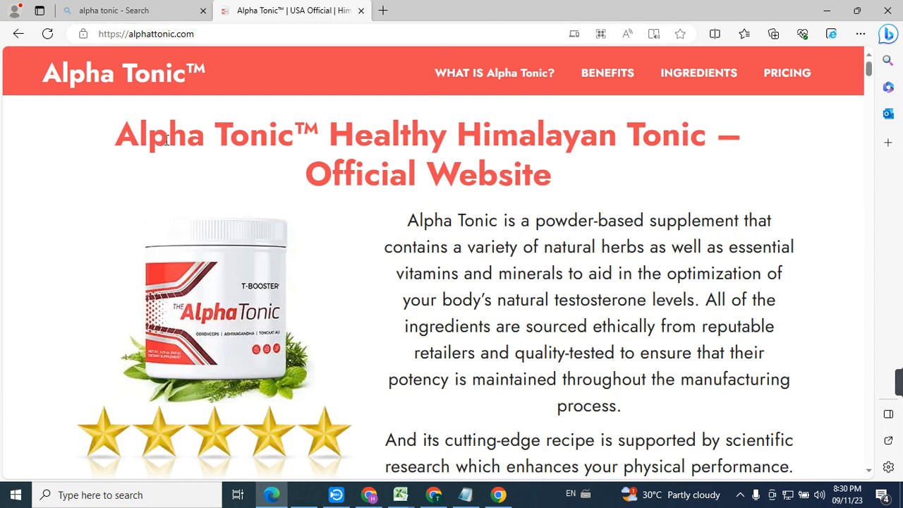
pyautogui.moveTo(149, 139); pyautogui.dragTo(578, 347)
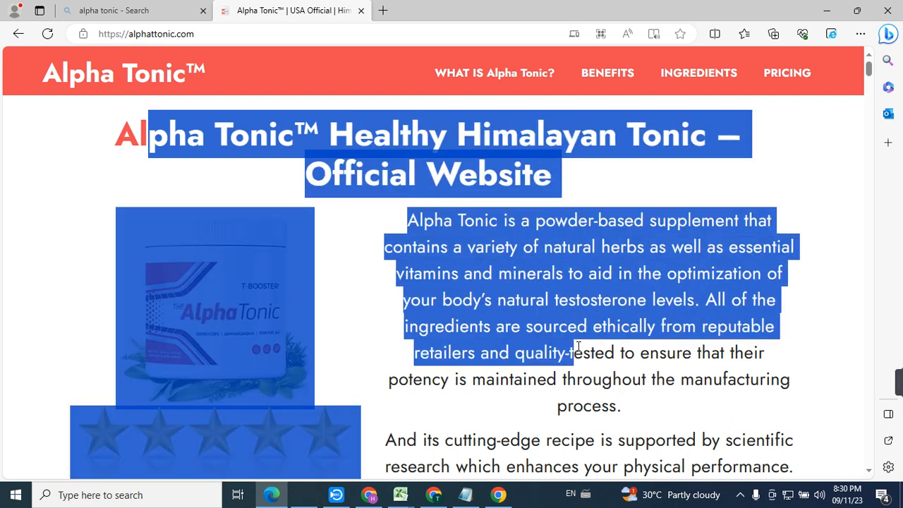
pyautogui.click(401, 134)
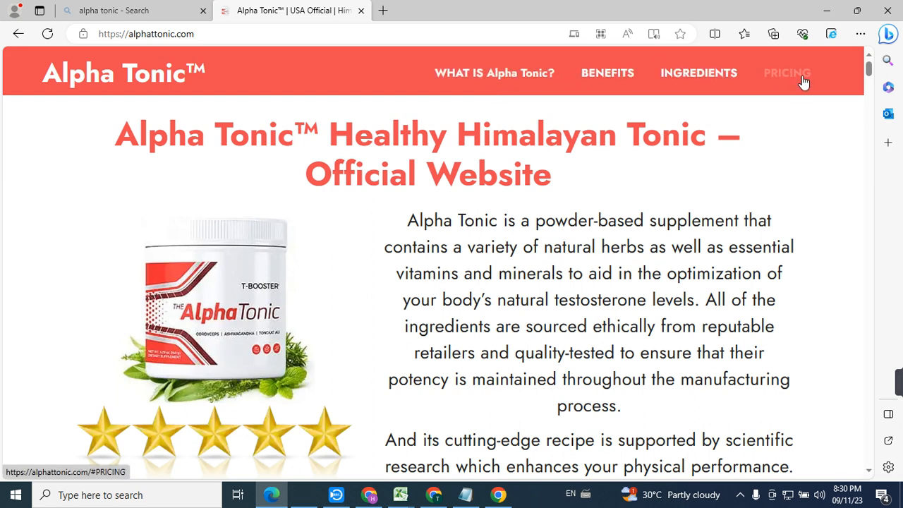
pyautogui.moveTo(553, 299); pyautogui.dragTo(622, 374)
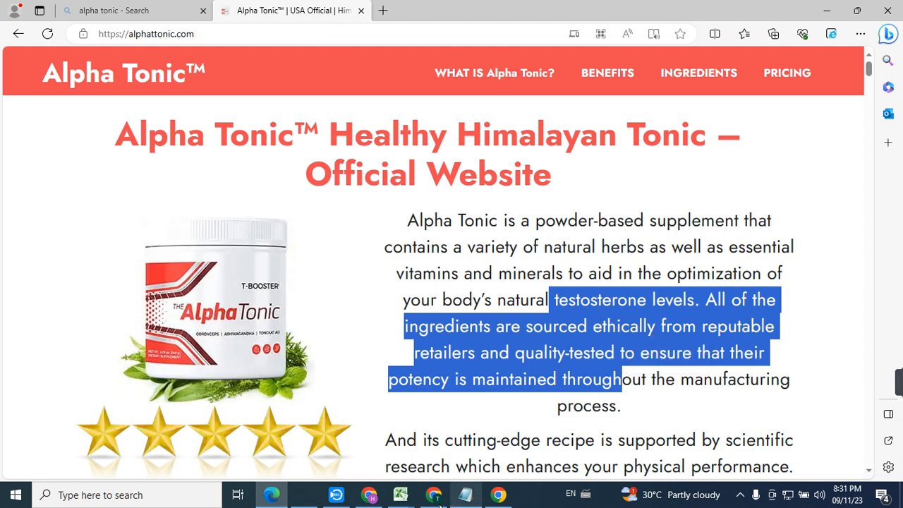
# Step: Switch to Microsoft Advertising in Chrome, return from Keyword planner to the campaign list and look at the Alpha Tonic campaign
pyautogui.click(376, 495)
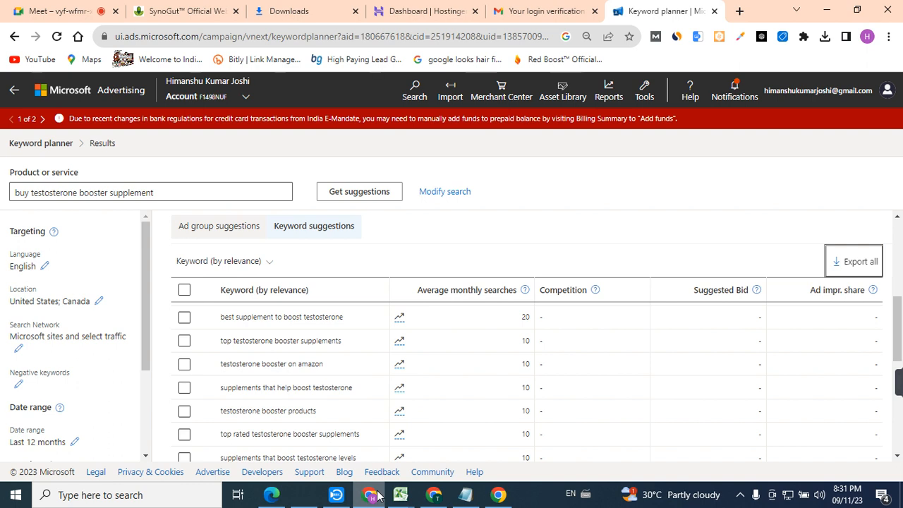
pyautogui.click(12, 92)
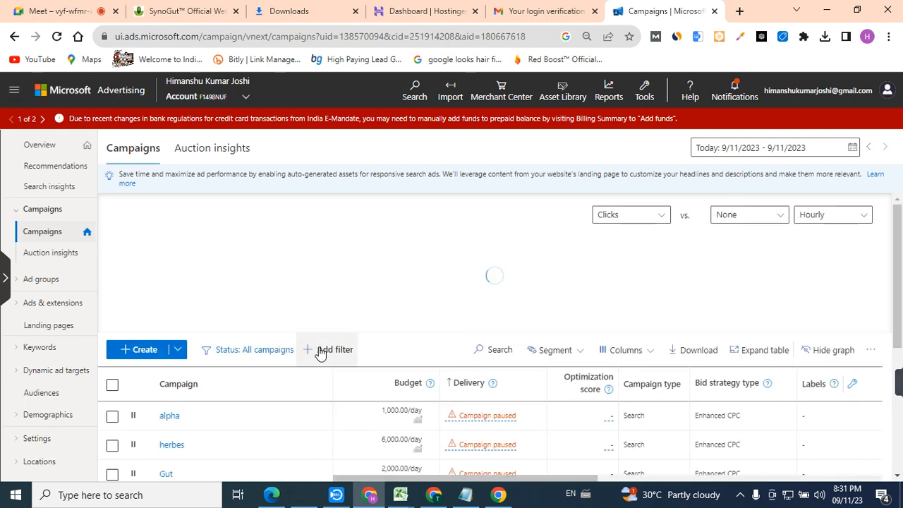
pyautogui.moveTo(898, 254); pyautogui.dragTo(901, 320)
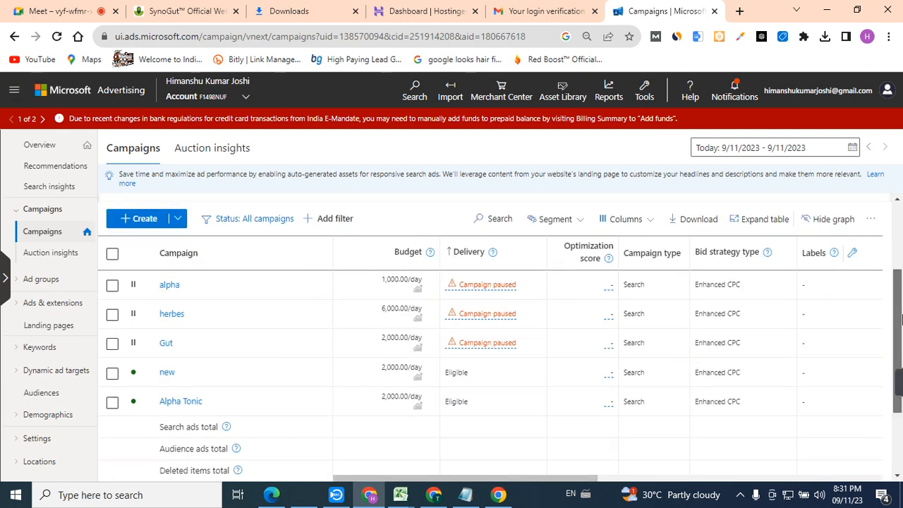
pyautogui.click(185, 401)
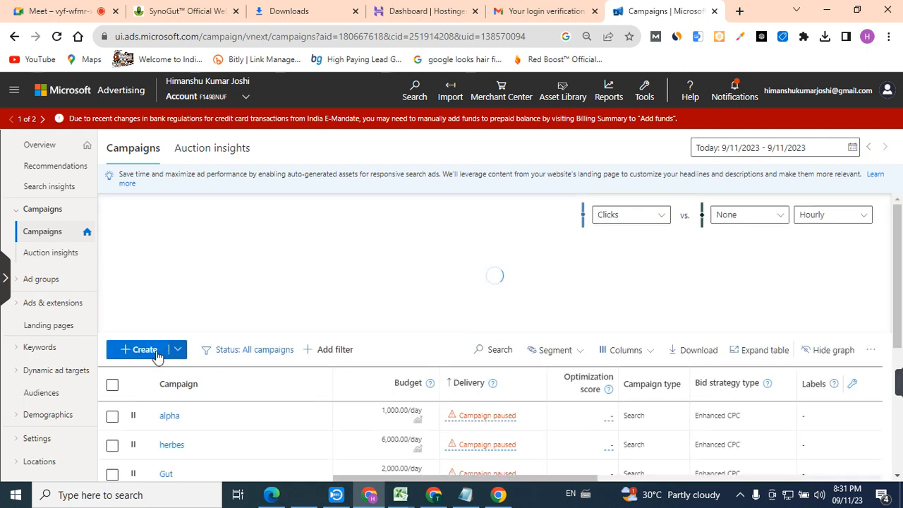
# Step: Create a new campaign with the goal "Visits to my website" and Search ads as the ad type
pyautogui.click(144, 349)
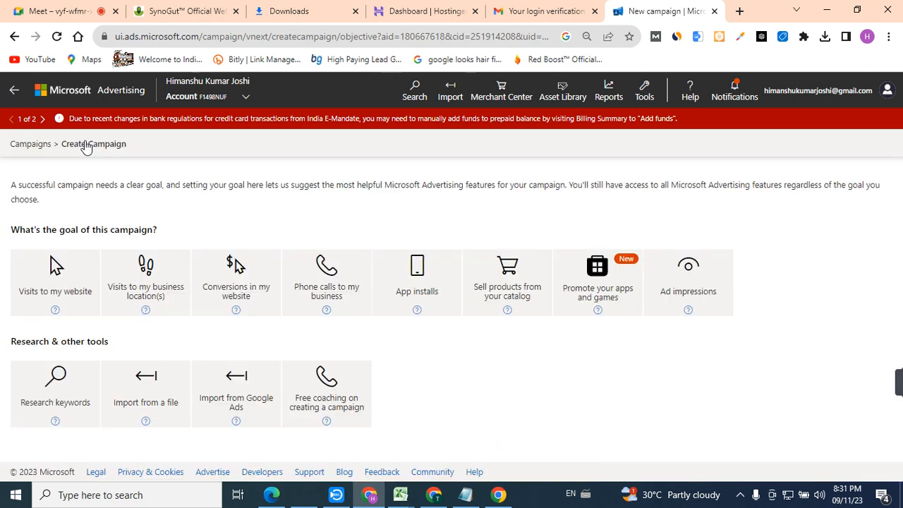
pyautogui.click(72, 302)
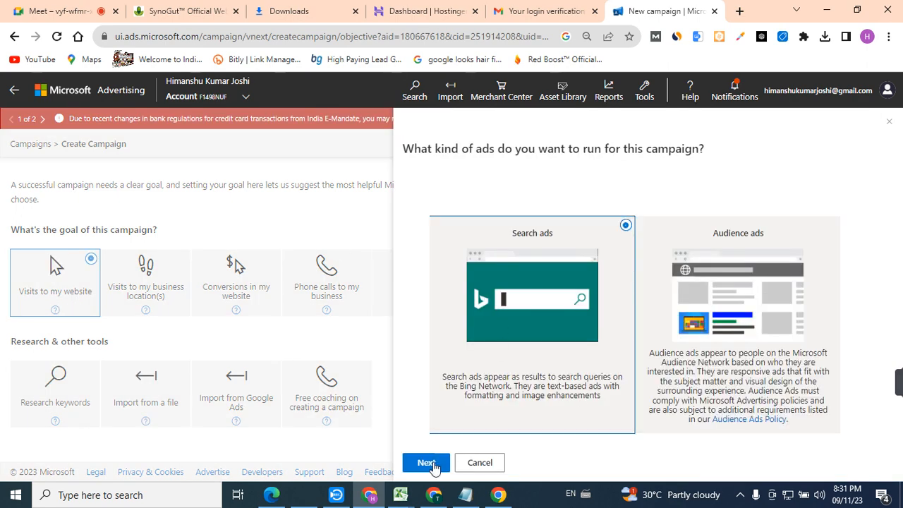
pyautogui.click(432, 465)
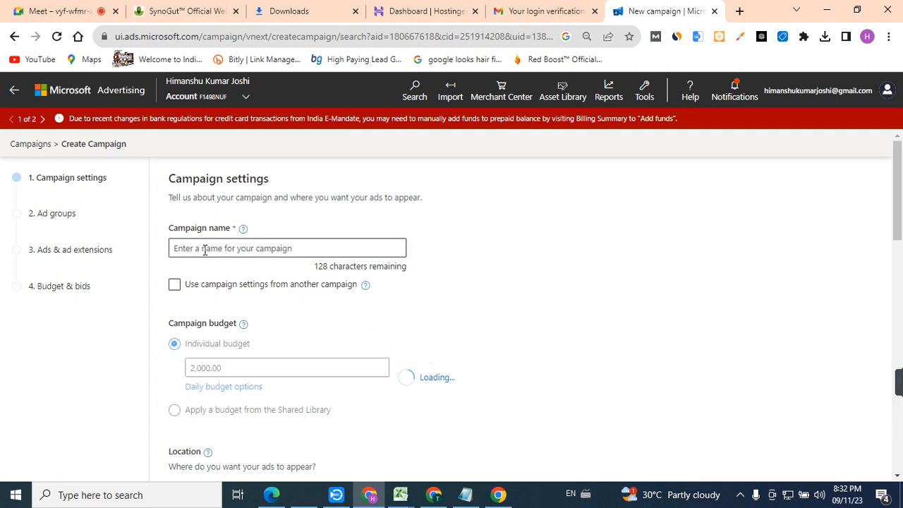
# Step: Enter NEW as the campaign name in the campaign settings
pyautogui.click(205, 249)
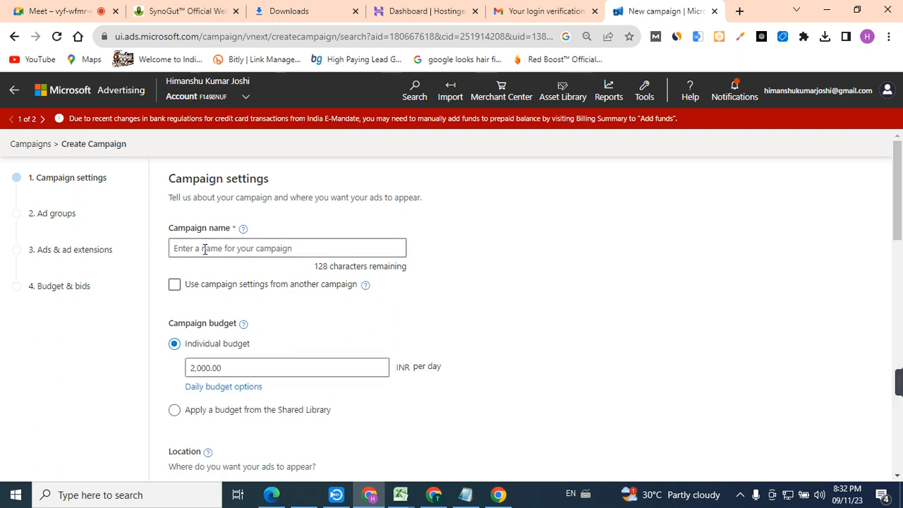
pyautogui.write('5')
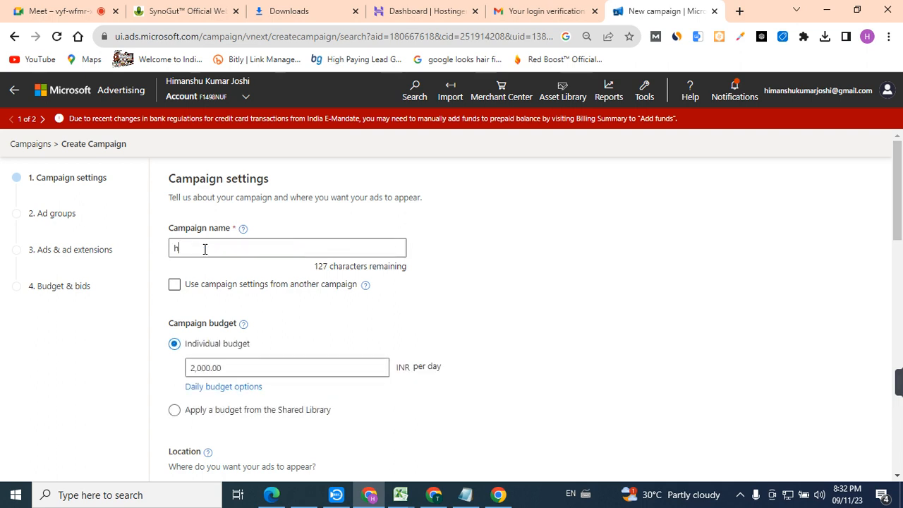
pyautogui.press('BackSpace')
pyautogui.write('5')
pyautogui.press('BackSpace')
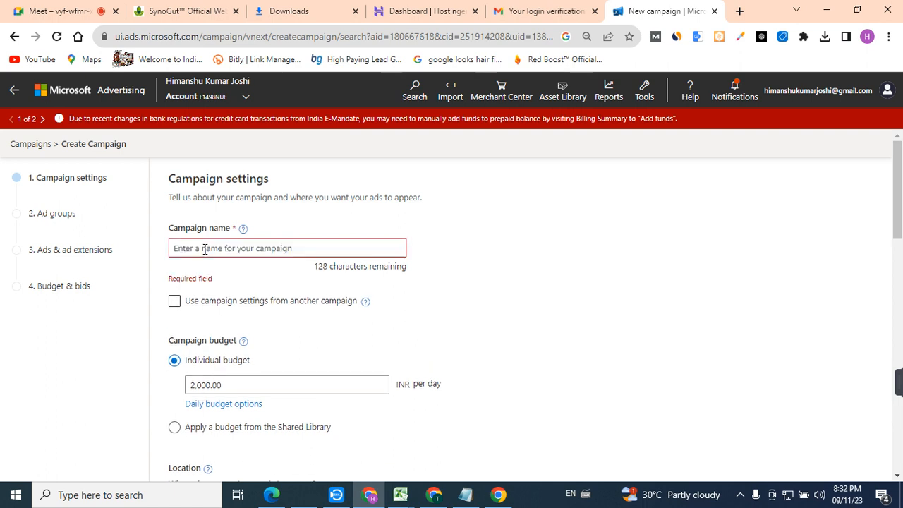
pyautogui.write('NEW')
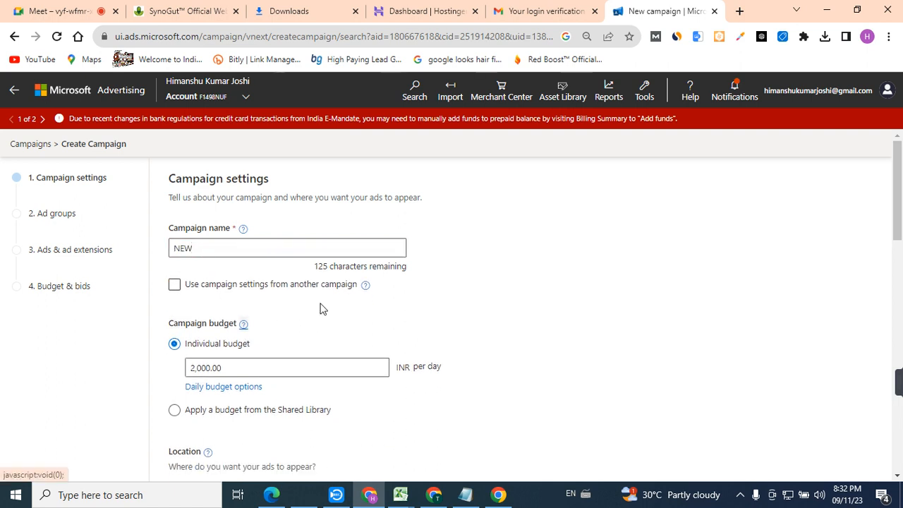
# Step: Choose specific locations for the ads and target the country Canada
pyautogui.scroll(-3, 900, 206)
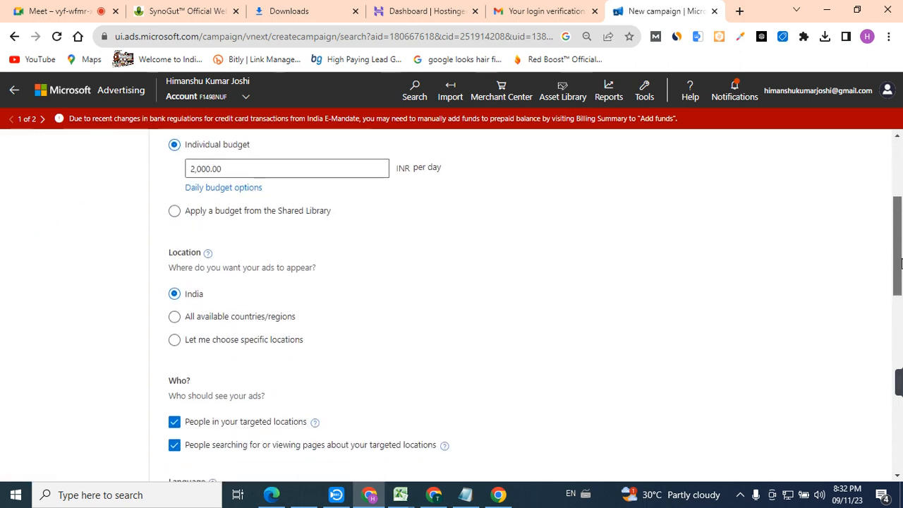
pyautogui.click(173, 341)
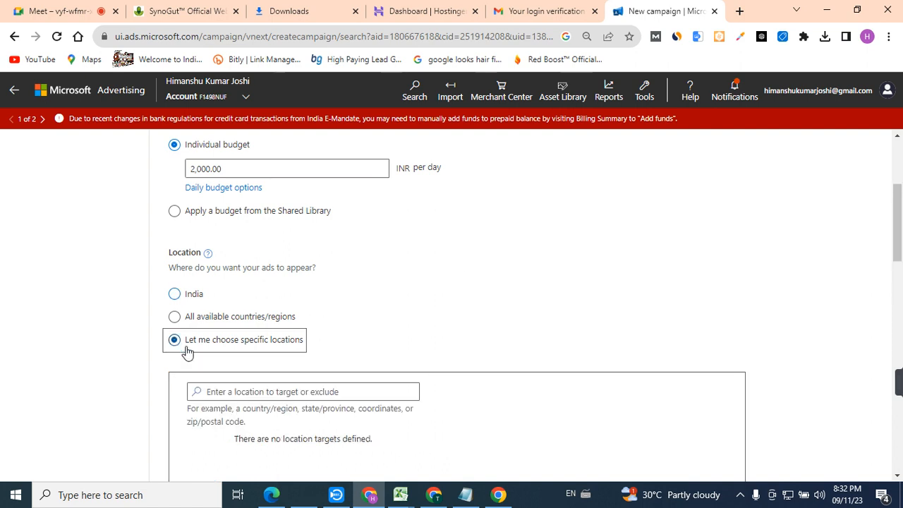
pyautogui.write('CANADA')
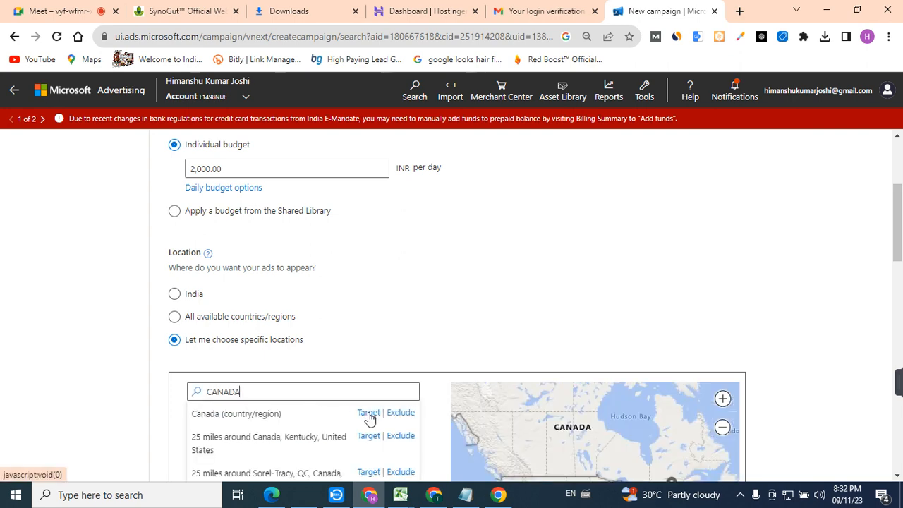
pyautogui.click(368, 414)
# Step: Exclude people searching for or viewing pages about the targeted locations from the audience, and submit the campaign settings
pyautogui.moveTo(897, 219); pyautogui.dragTo(901, 304)
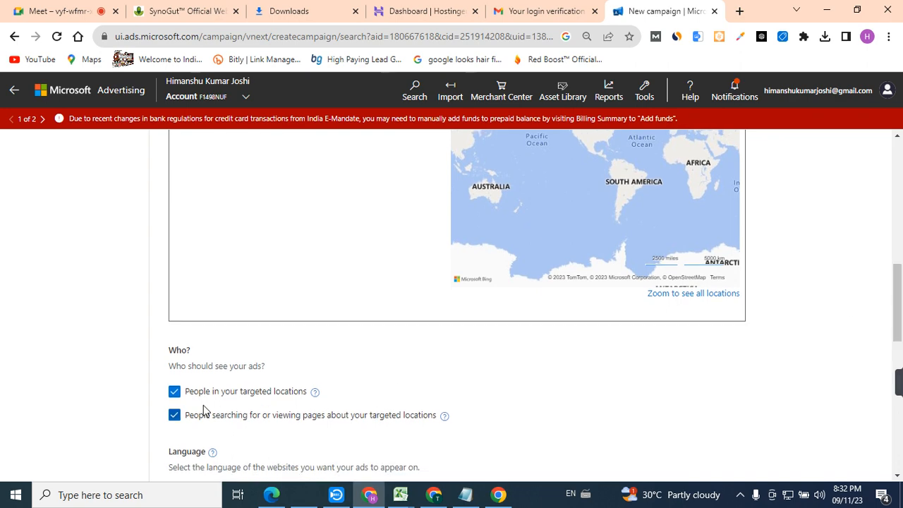
pyautogui.click(175, 415)
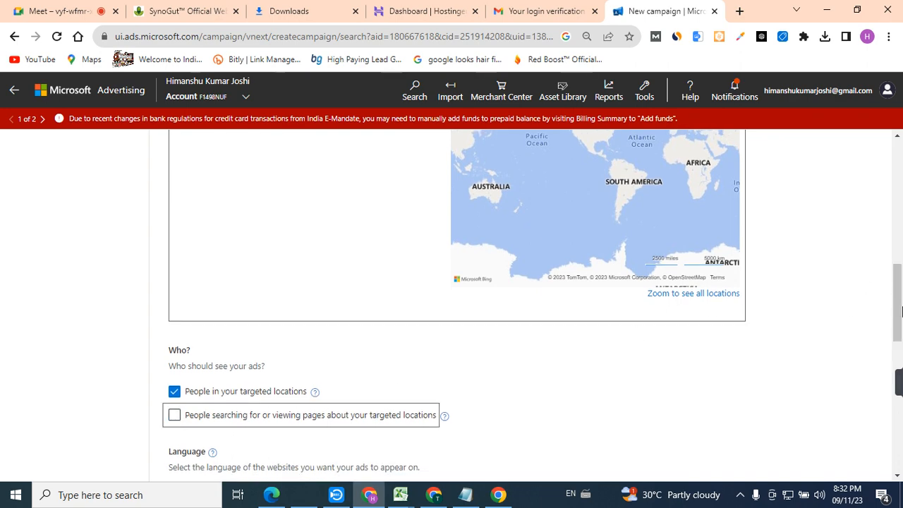
pyautogui.moveTo(898, 289); pyautogui.dragTo(900, 451)
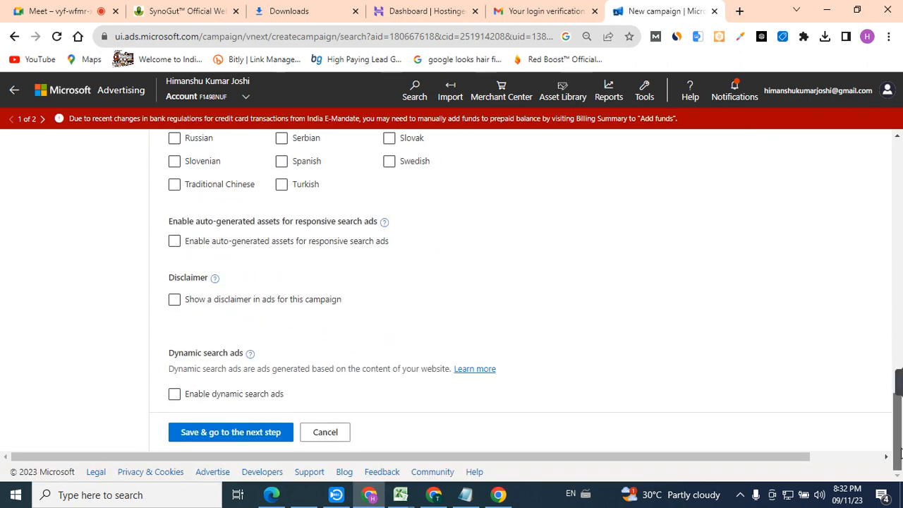
pyautogui.click(264, 432)
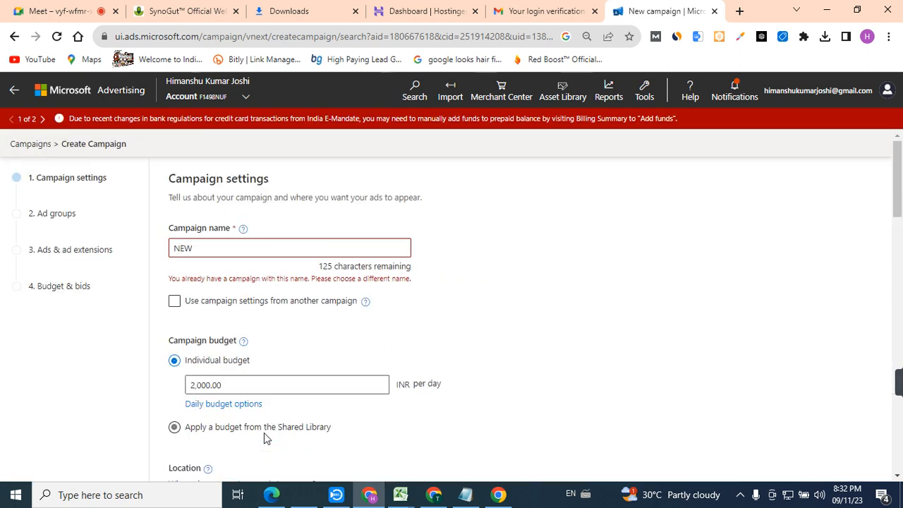
# Step: Change the campaign name to NEWSSS, save the settings and continue to the ad groups
pyautogui.click(196, 248)
pyautogui.write('SSS')
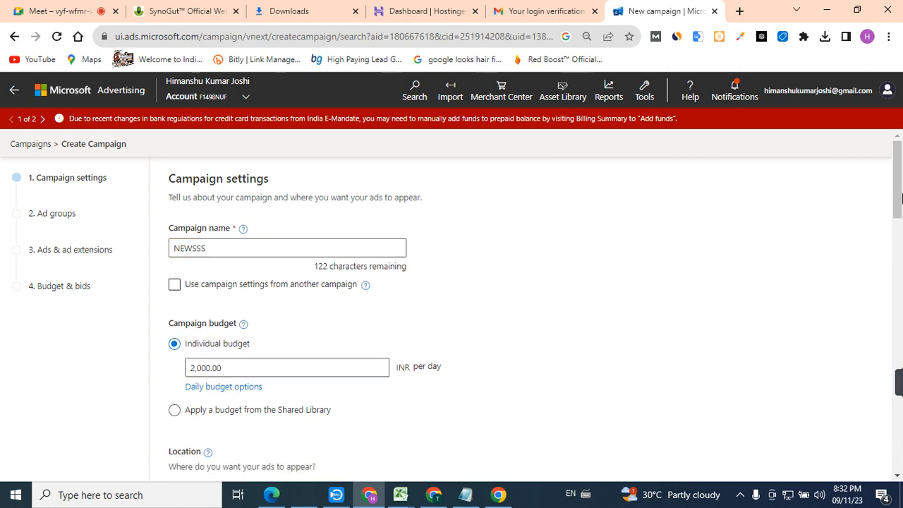
pyautogui.moveTo(900, 198); pyautogui.dragTo(900, 462)
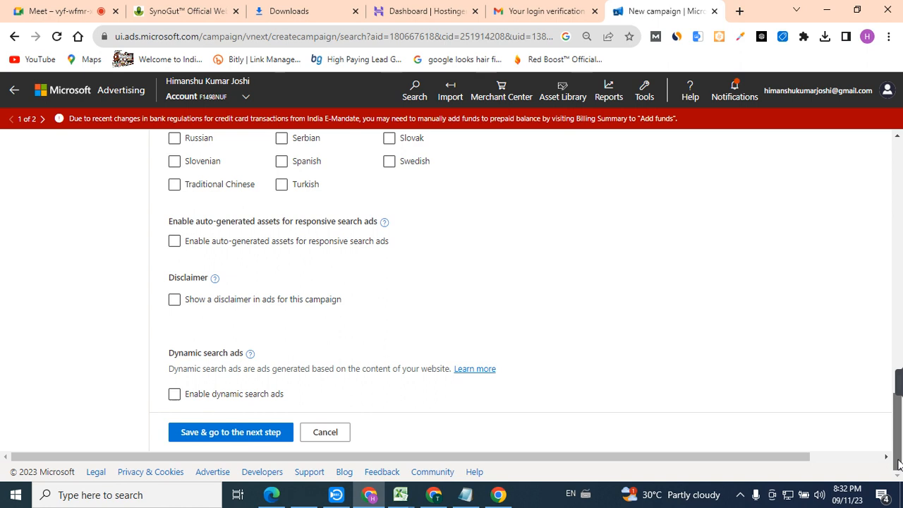
pyautogui.click(257, 435)
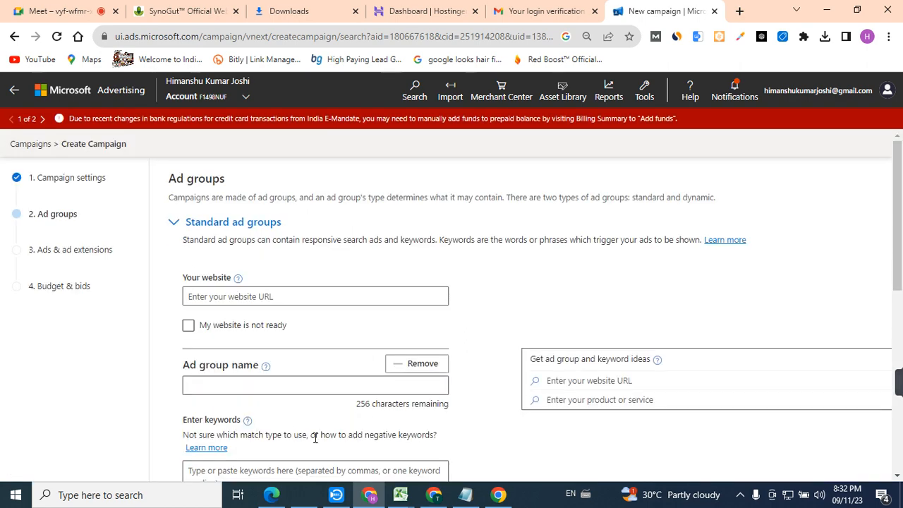
pyautogui.click(272, 495)
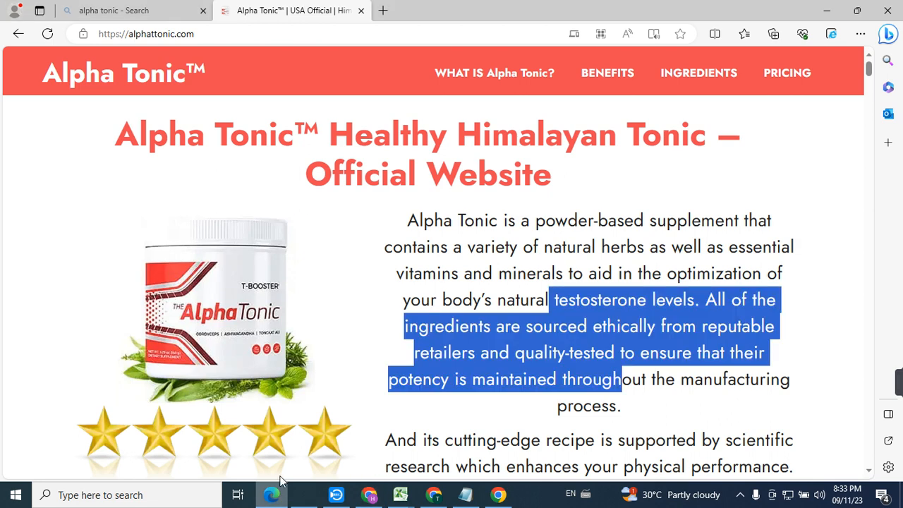
pyautogui.click(221, 41)
pyautogui.hotkey('ctrl', 'c')
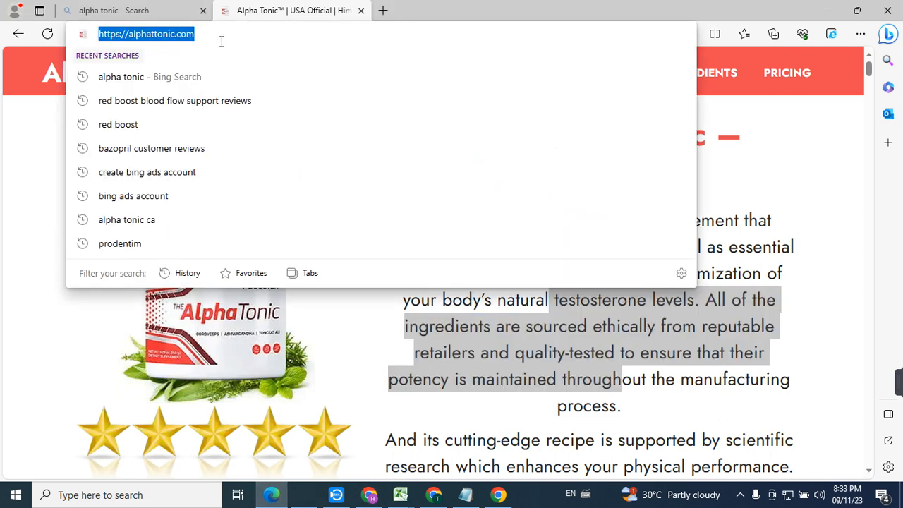
pyautogui.click(827, 10)
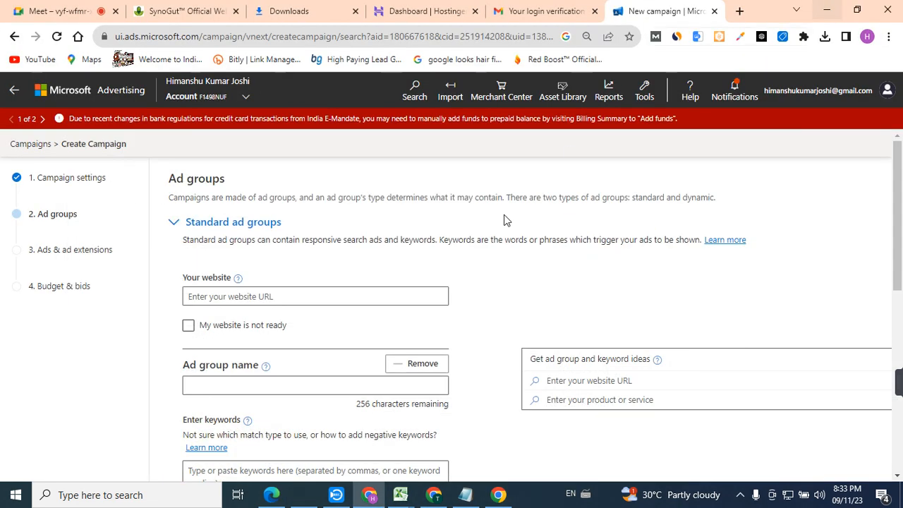
pyautogui.click(292, 301)
pyautogui.hotkey('ctrl', 'v')
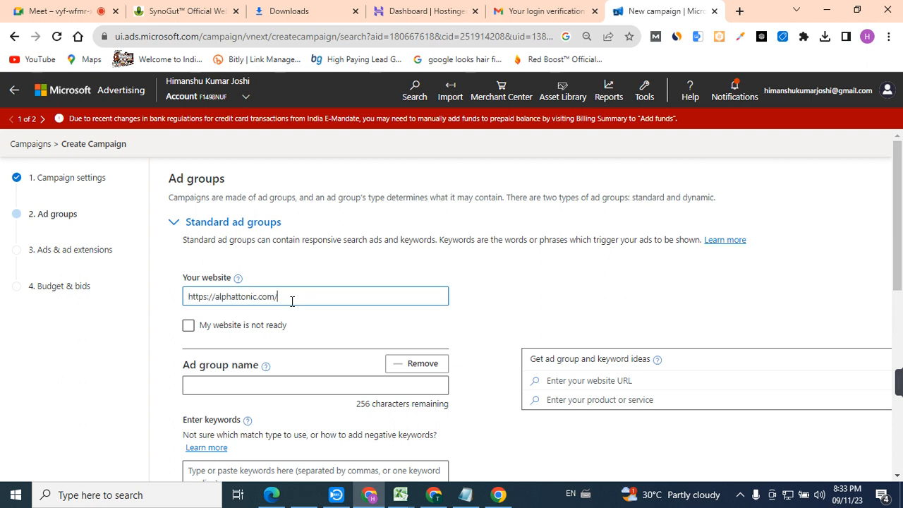
pyautogui.click(250, 387)
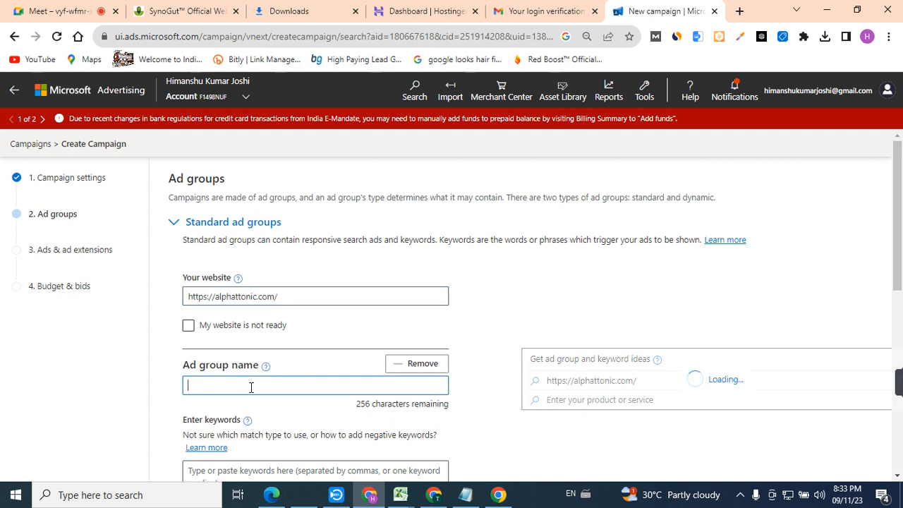
pyautogui.write('HIMANSHU')
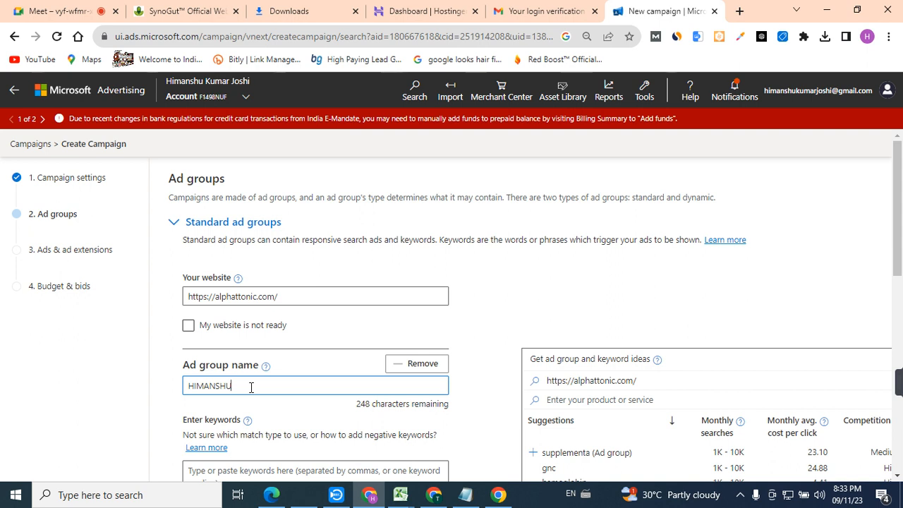
# Step: Copy the bolded Buy Testosterone keywords in B364:B376 of the Keyword Planner workbook in Excel and paste them as the ad group's keywords
pyautogui.scroll(-2, 898, 181)
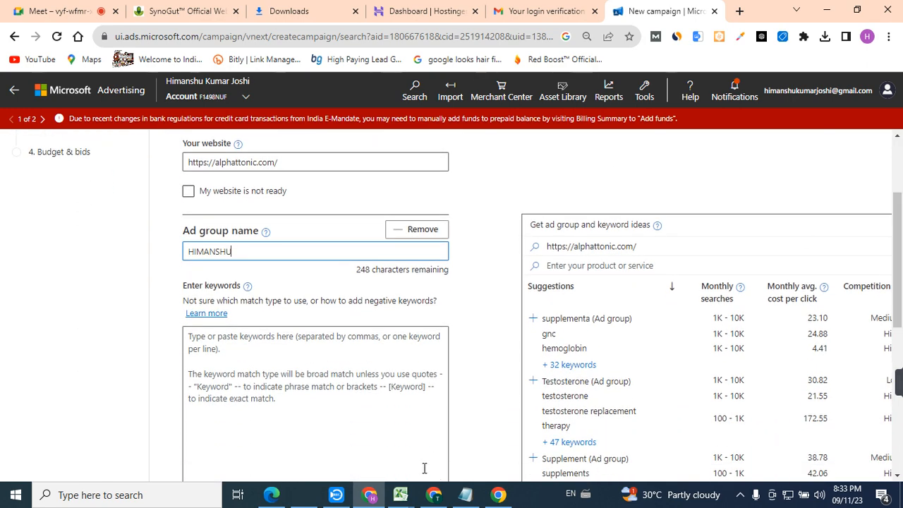
pyautogui.click(400, 495)
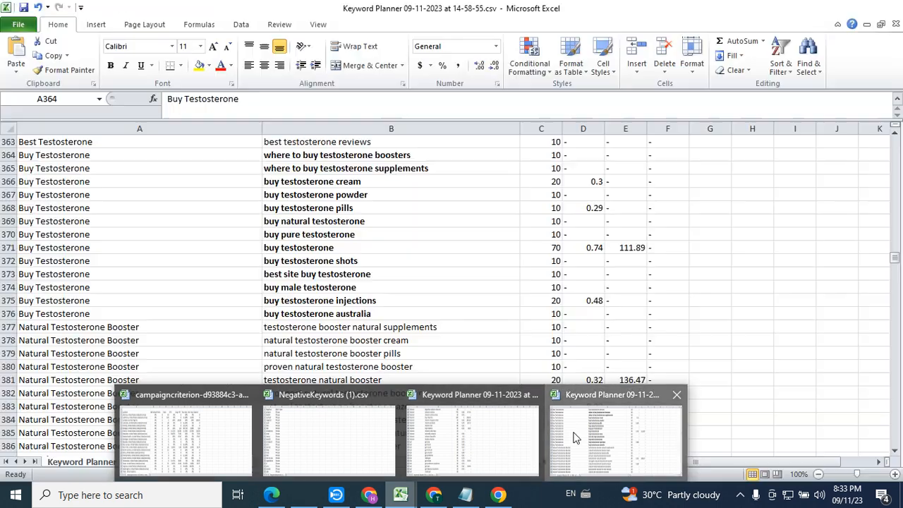
pyautogui.click(574, 438)
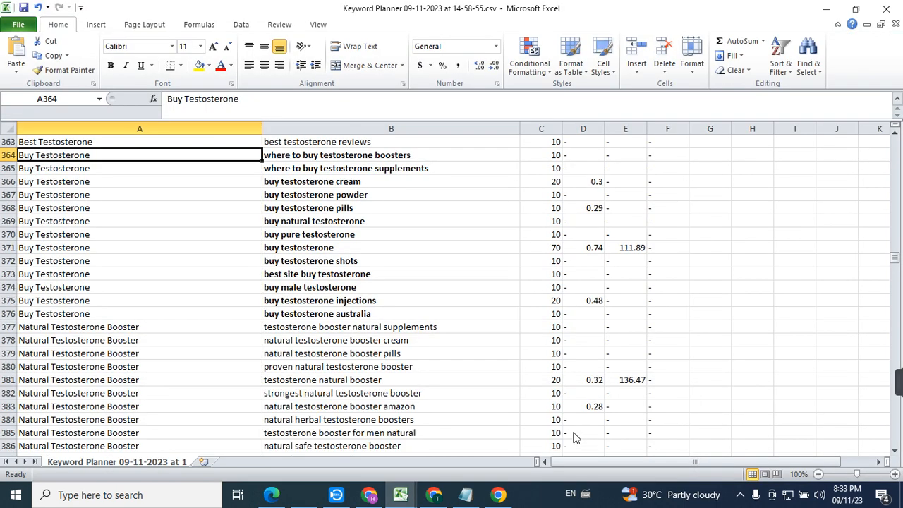
pyautogui.click(331, 159)
pyautogui.hotkey('shift', 'Down')
pyautogui.hotkey('shift', 'Down')
pyautogui.hotkey('shift', 'Down')
pyautogui.hotkey('shift', 'Down')
pyautogui.hotkey('shift', 'Down')
pyautogui.hotkey('shift', 'Down')
pyautogui.hotkey('shift', 'Down')
pyautogui.hotkey('shift', 'Down')
pyautogui.hotkey('shift', 'Down')
pyautogui.hotkey('shift', 'Down')
pyautogui.hotkey('shift', 'Down')
pyautogui.hotkey('shift', 'Down')
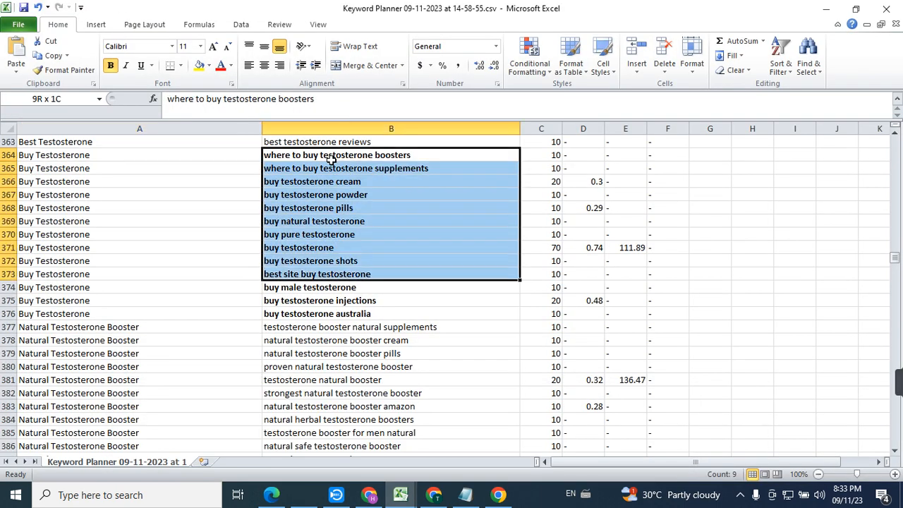
pyautogui.hotkey('ctrl', 'c')
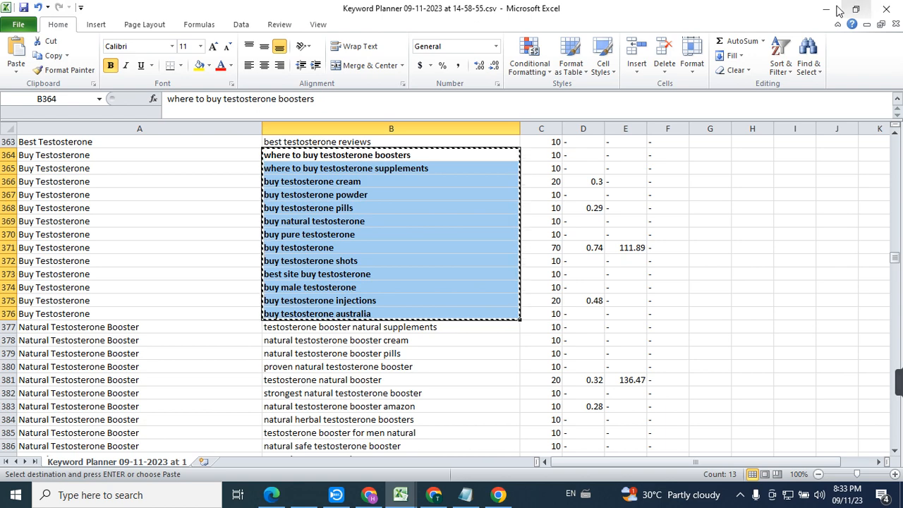
pyautogui.click(826, 9)
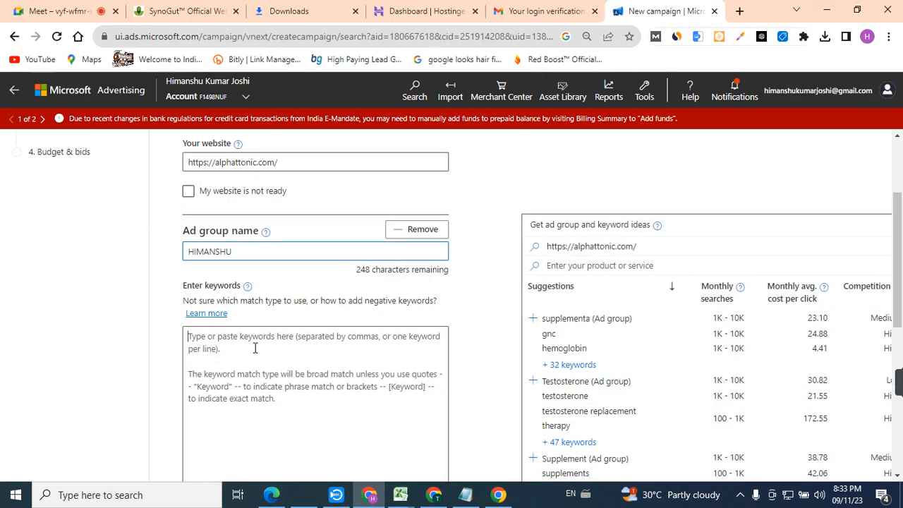
pyautogui.hotkey('ctrl', 'v')
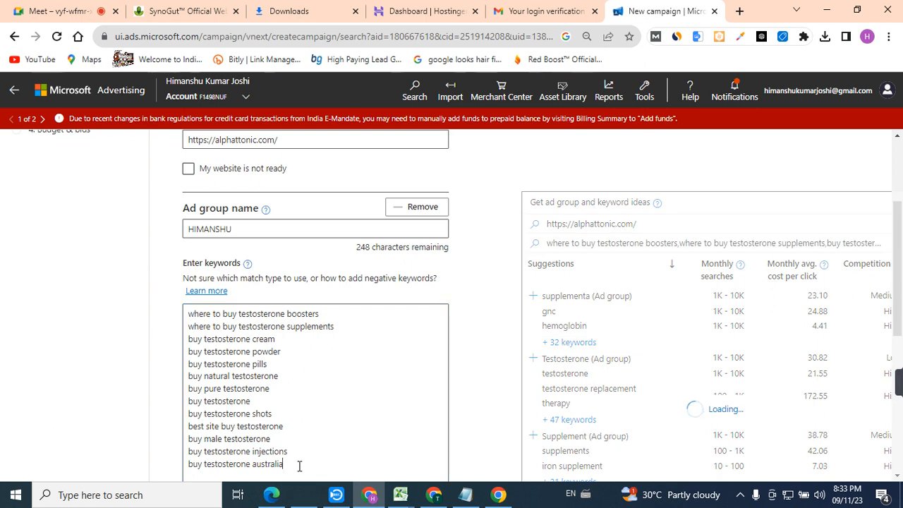
# Step: Remove "buy testosterone australia" from the ad group's keywords, then save the ad group and continue to the ads and ad extensions
pyautogui.moveTo(298, 464); pyautogui.dragTo(187, 462)
pyautogui.press('BackSpace')
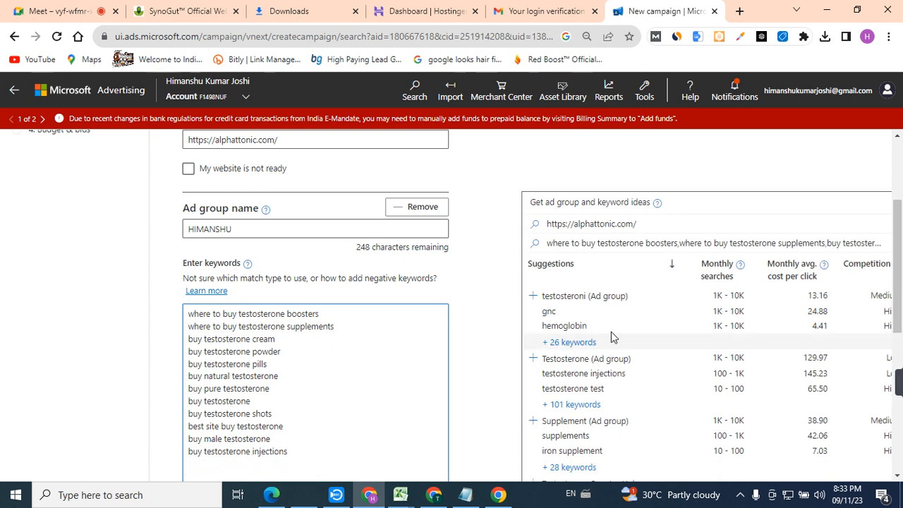
pyautogui.moveTo(902, 275); pyautogui.dragTo(898, 396)
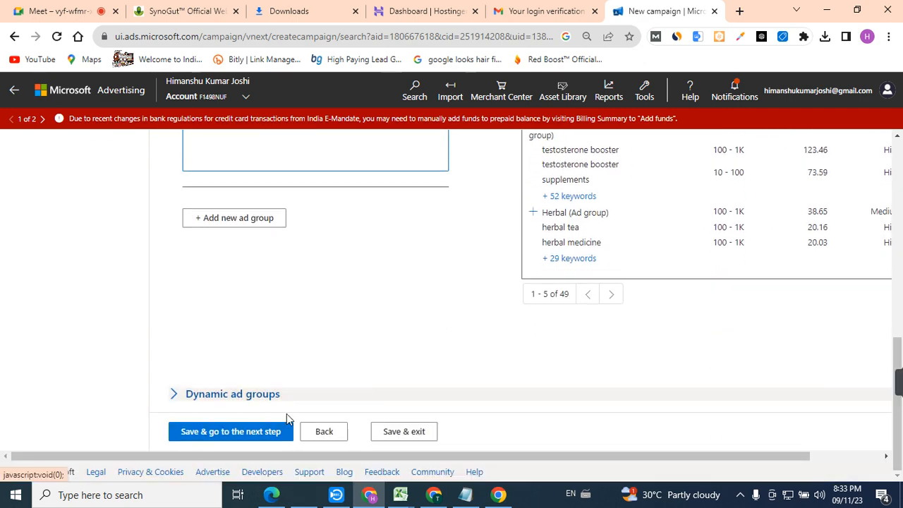
pyautogui.click(255, 436)
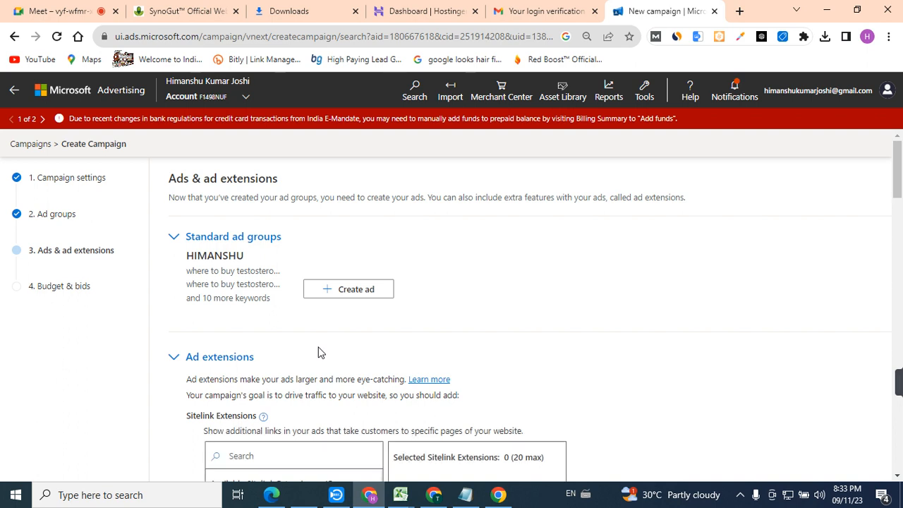
# Step: Search Google for "broad to phrase match tool" in a new browser tab and open the Keyword Match Type Tool website
pyautogui.click(739, 10)
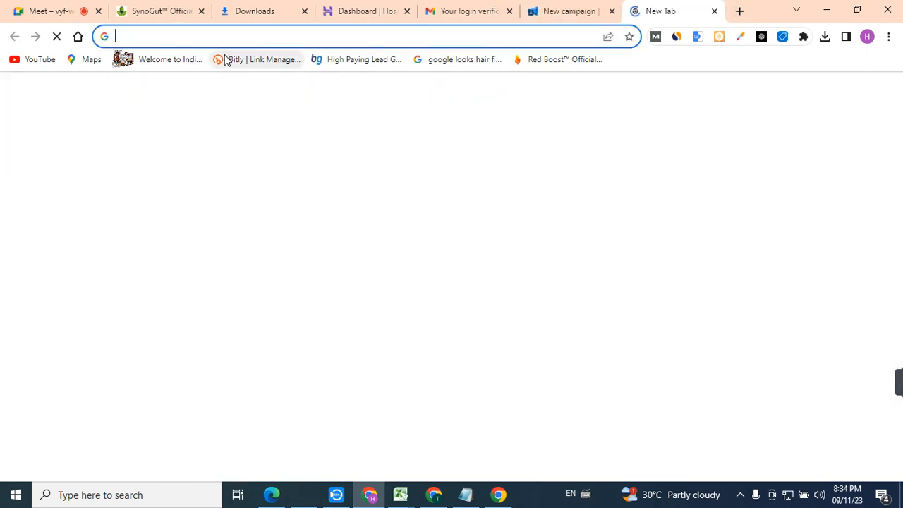
pyautogui.write('BRO')
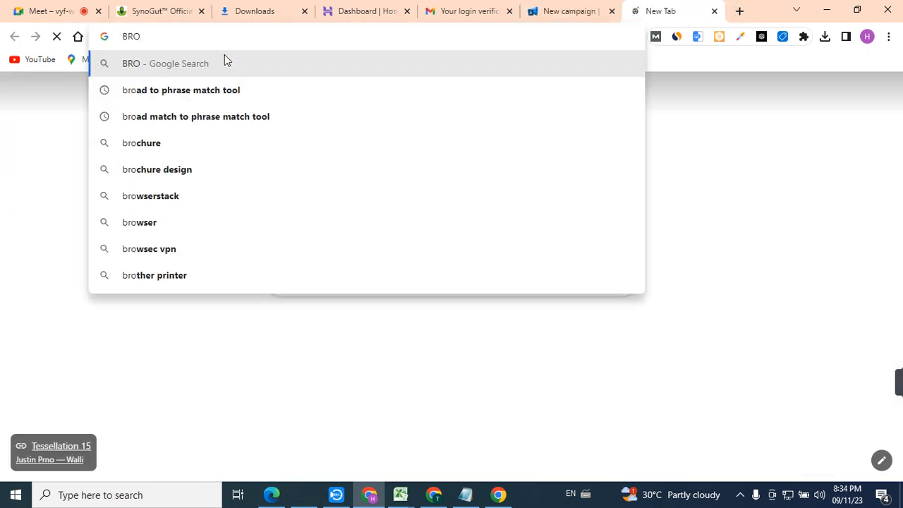
pyautogui.press('Down')
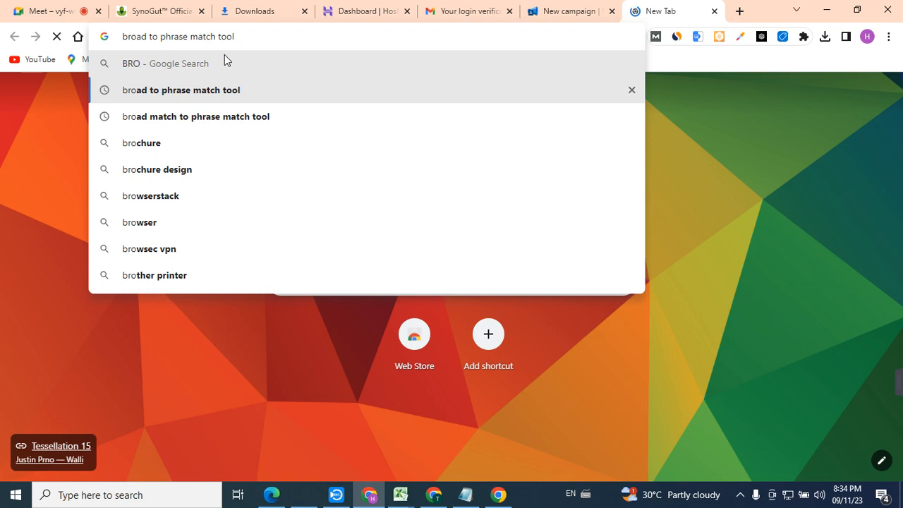
pyautogui.press('Return')
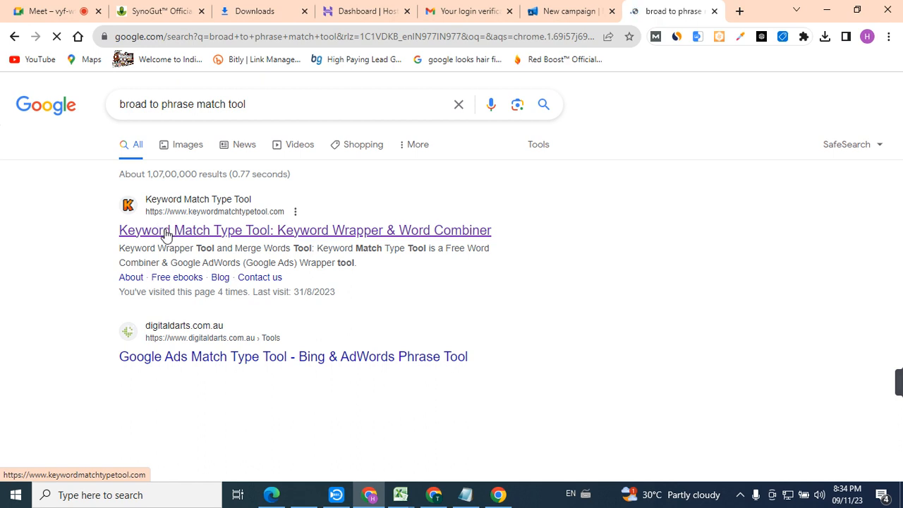
pyautogui.click(166, 233)
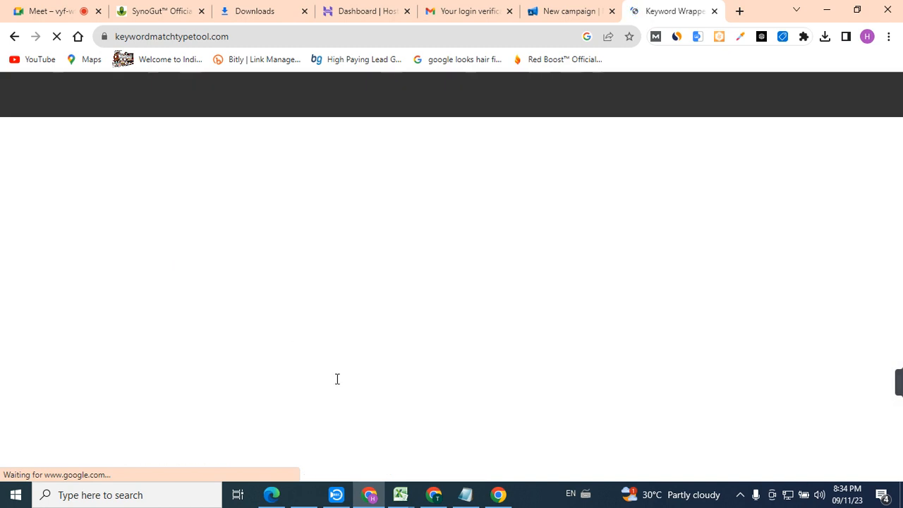
# Step: Paste the keyword list into the first word box, generate a phrase-match list with the Space separator, and select all results
pyautogui.click(145, 152)
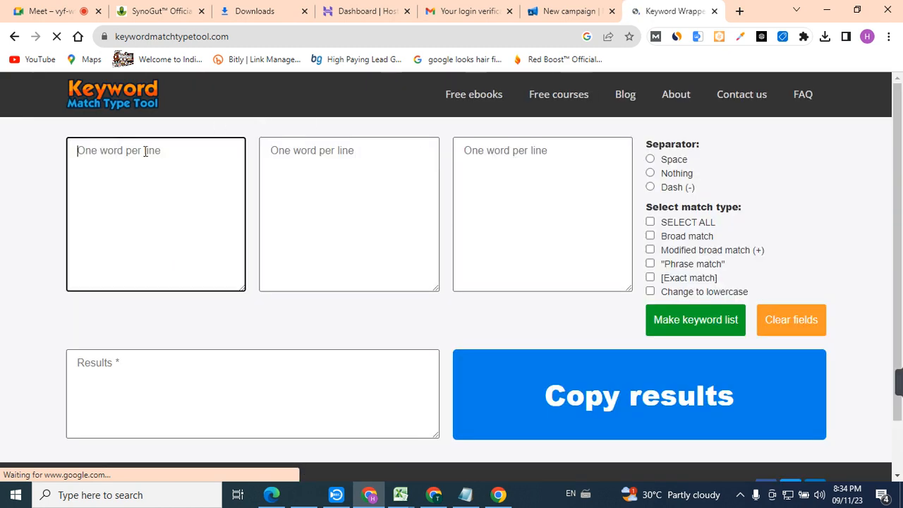
pyautogui.hotkey('ctrl', 'v')
pyautogui.click(650, 158)
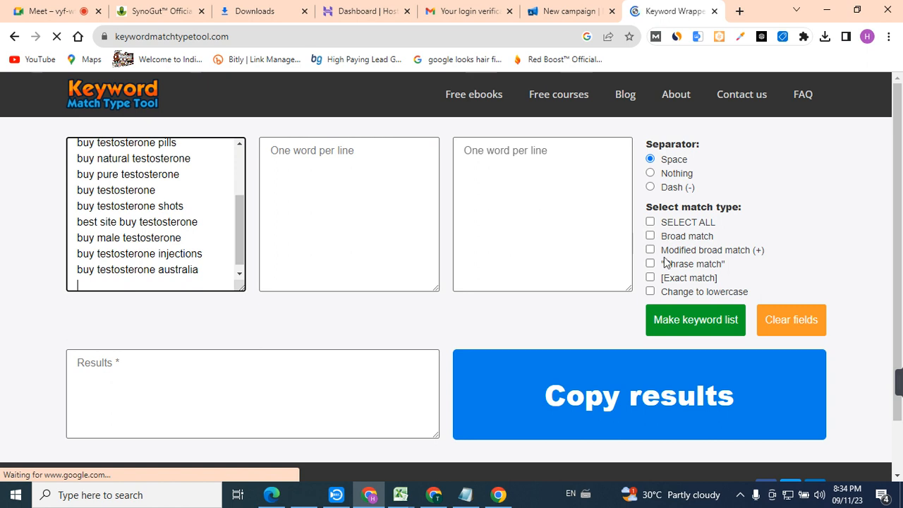
pyautogui.click(649, 263)
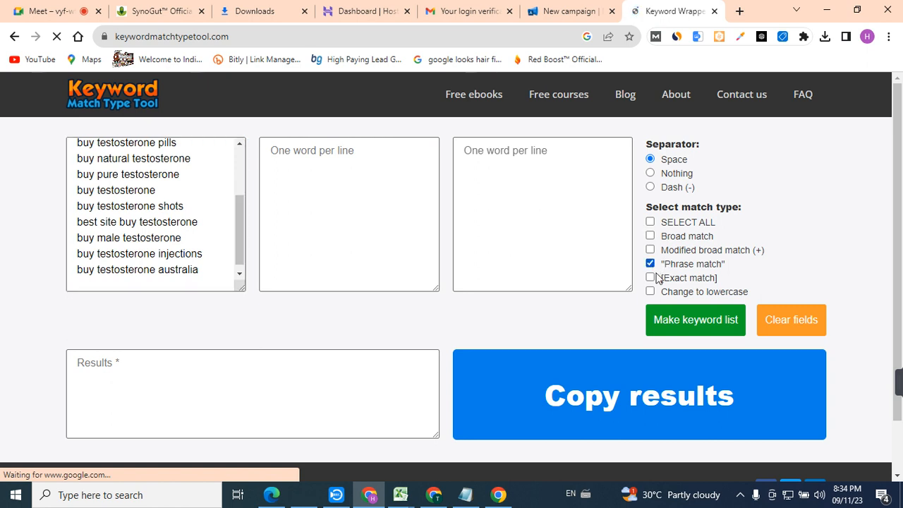
pyautogui.click(683, 321)
pyautogui.click(145, 389)
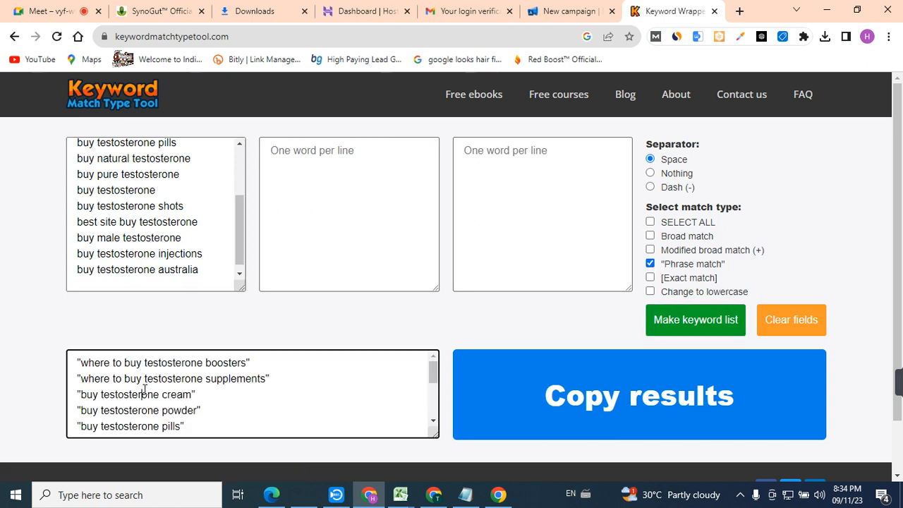
pyautogui.hotkey('ctrl', 'a')
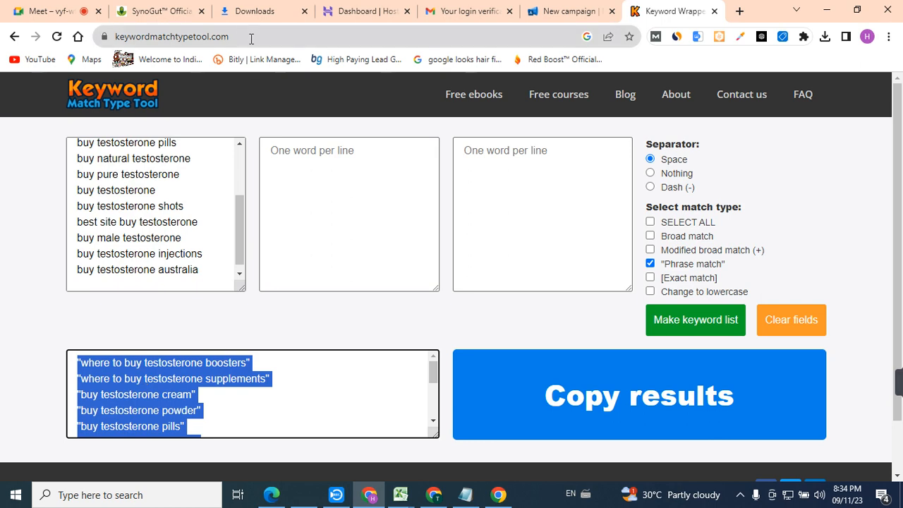
pyautogui.click(561, 13)
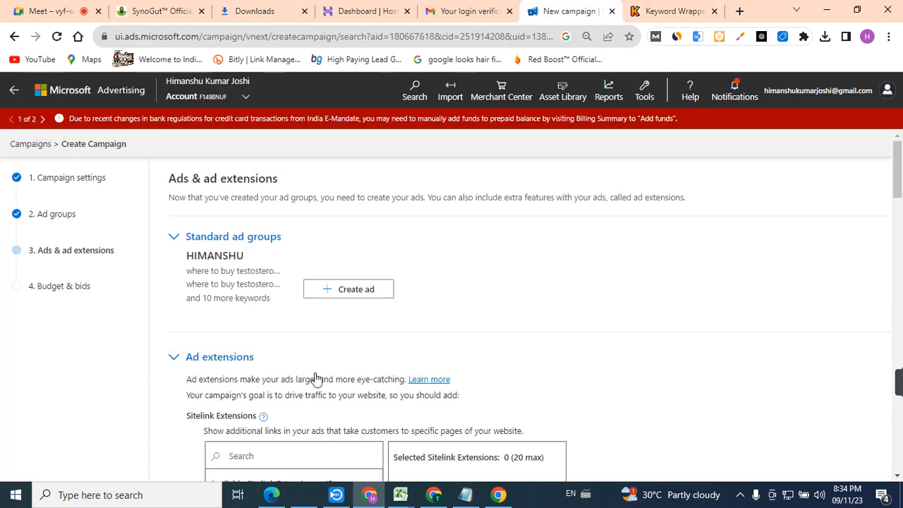
pyautogui.click(332, 290)
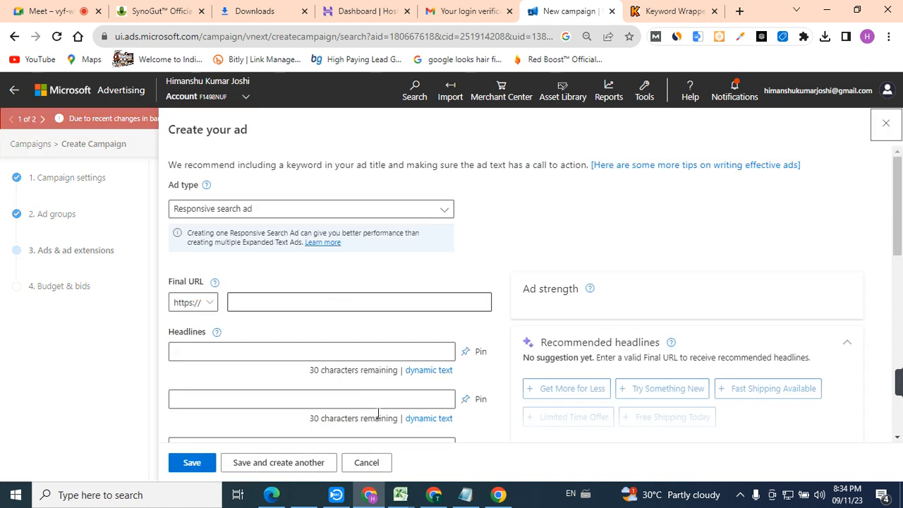
pyautogui.click(273, 494)
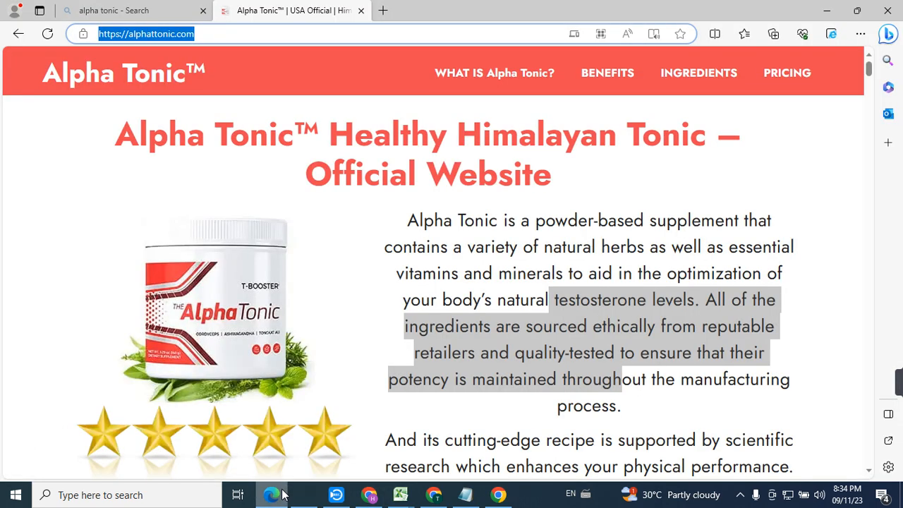
pyautogui.click(287, 203)
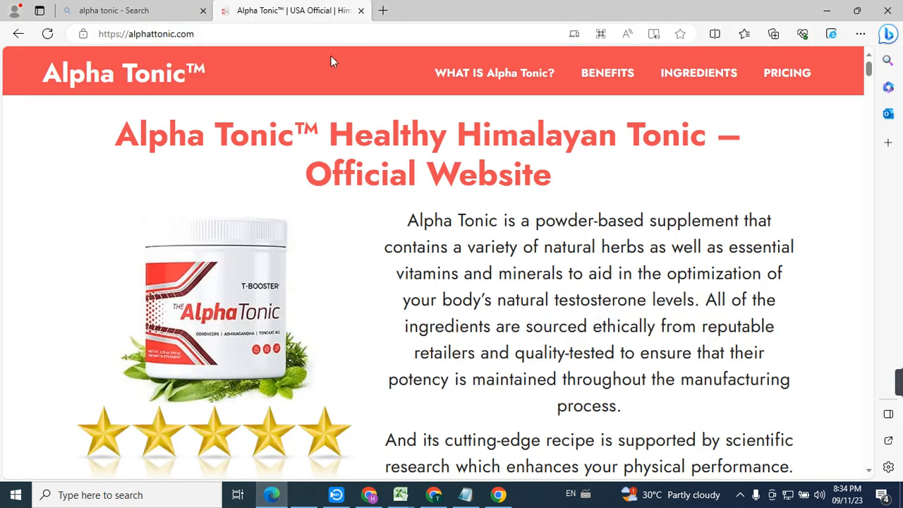
pyautogui.click(330, 35)
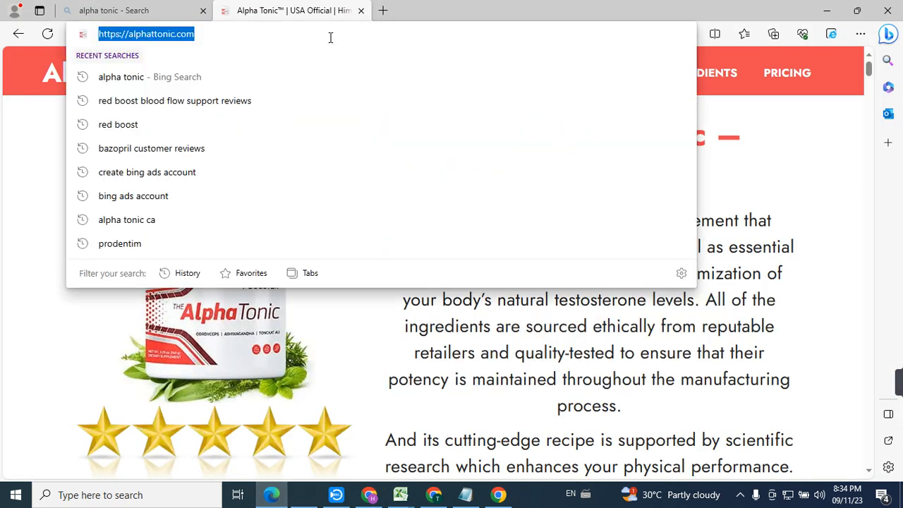
pyautogui.click(827, 10)
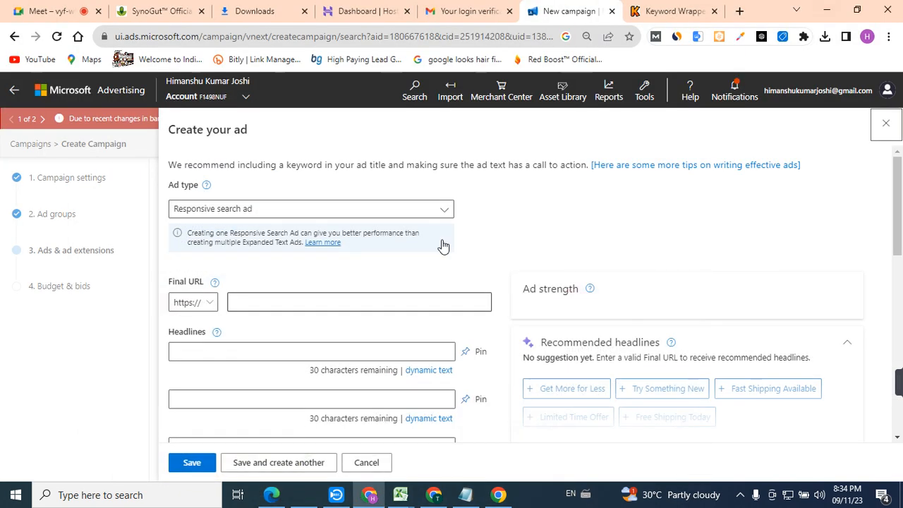
pyautogui.click(326, 299)
pyautogui.hotkey('ctrl', 'v')
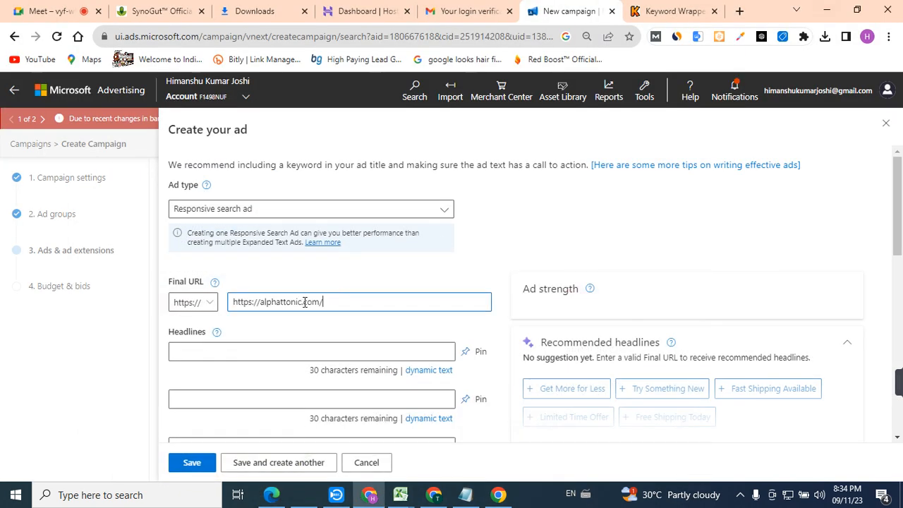
# Step: Review the suggested headlines and set the ad's first headline to "Natural T levels boost"
pyautogui.click(268, 351)
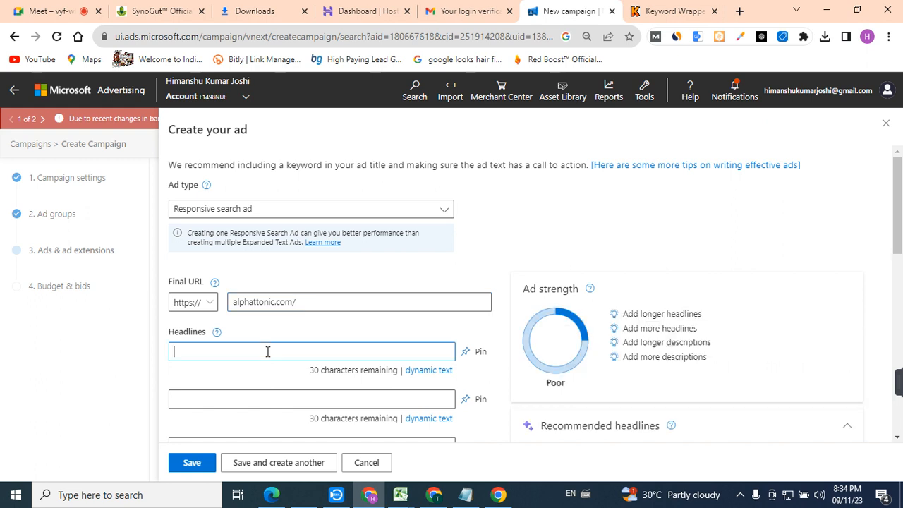
pyautogui.moveTo(900, 196); pyautogui.dragTo(900, 258)
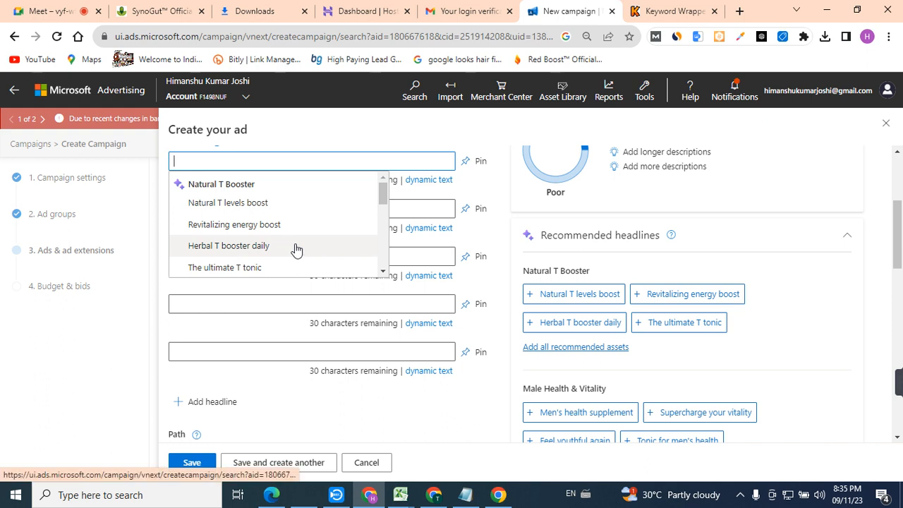
pyautogui.moveTo(381, 200); pyautogui.dragTo(381, 248)
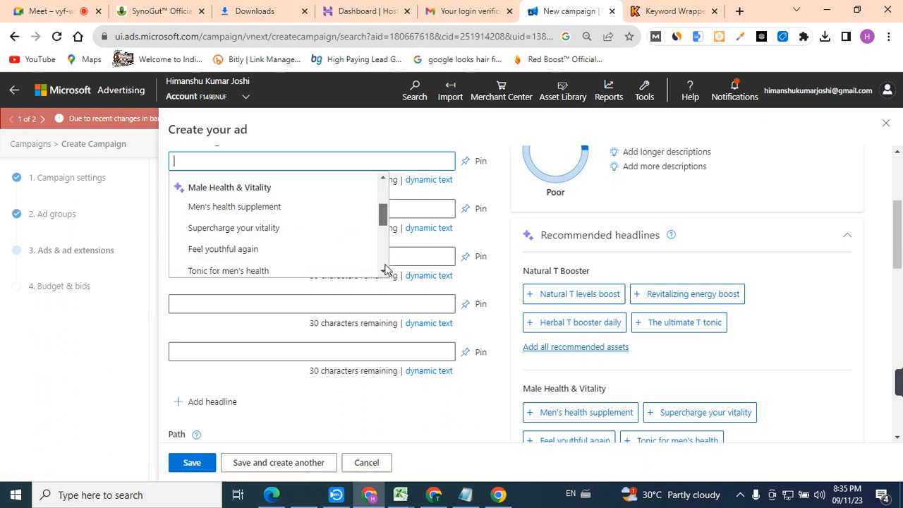
pyautogui.click(383, 273)
pyautogui.click(383, 273)
pyautogui.click(383, 272)
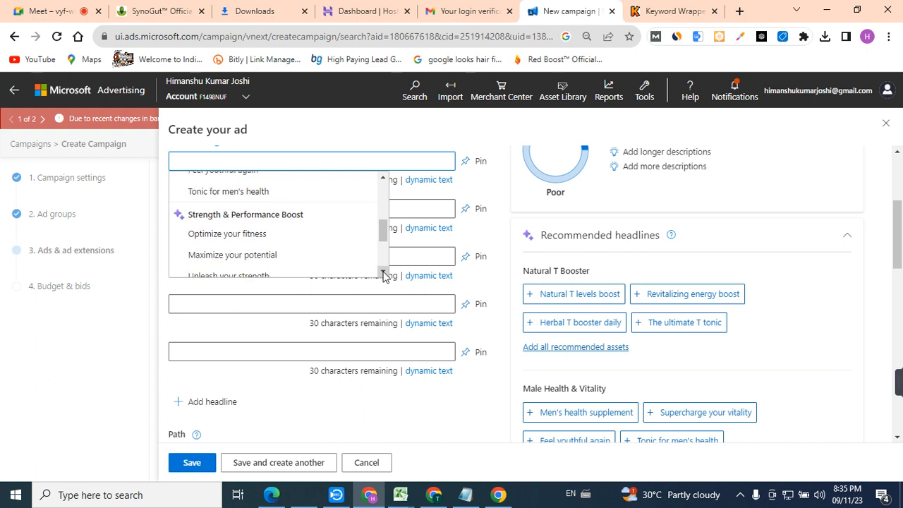
pyautogui.moveTo(384, 238); pyautogui.dragTo(376, 182)
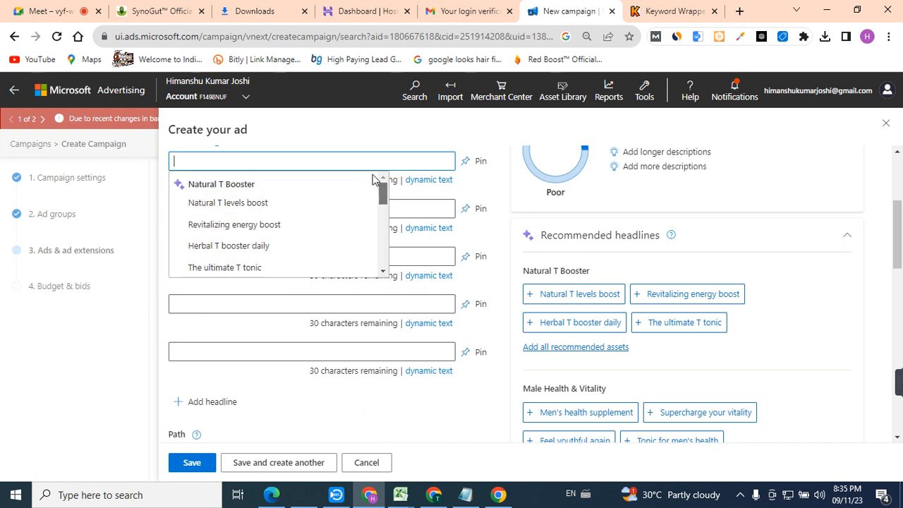
pyautogui.click(266, 204)
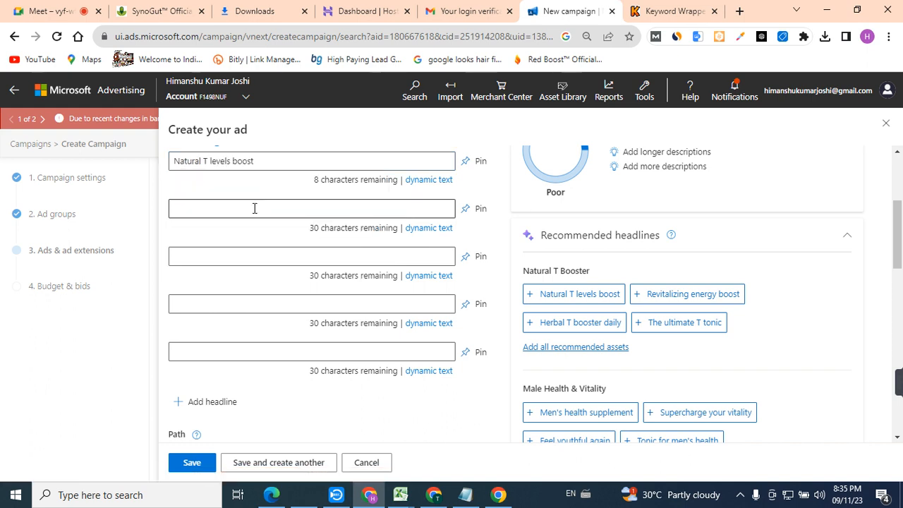
# Step: Set headlines two to four to the suggestions "Revitalizing energy boost", "Herbal T booster daily" and "The ultimate T tonic"
pyautogui.click(254, 208)
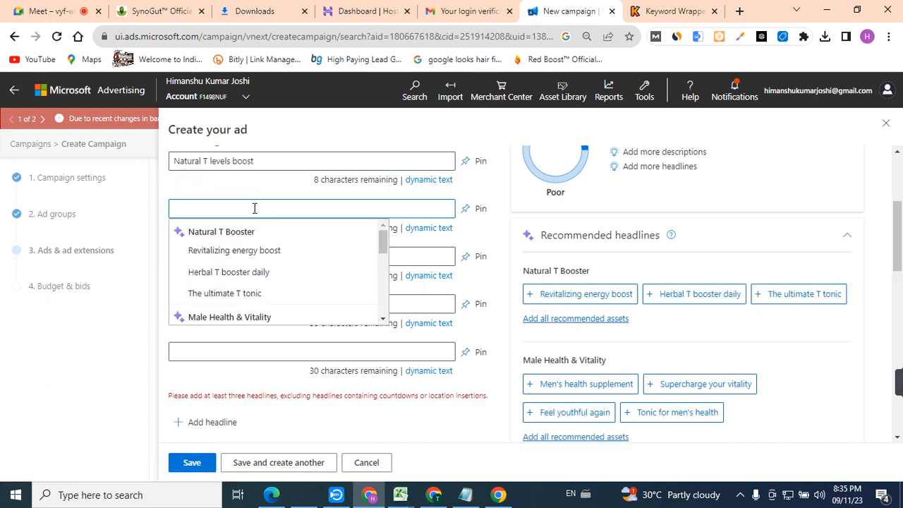
pyautogui.click(251, 249)
pyautogui.click(250, 254)
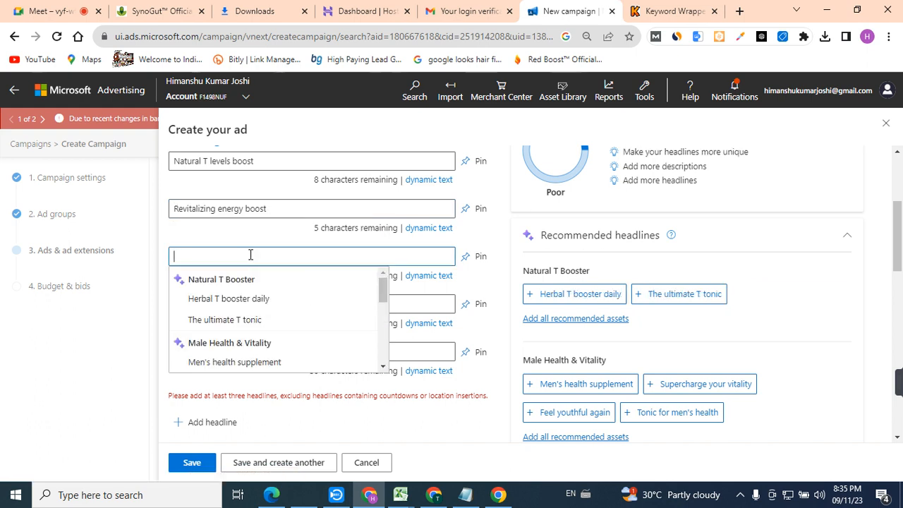
pyautogui.click(241, 297)
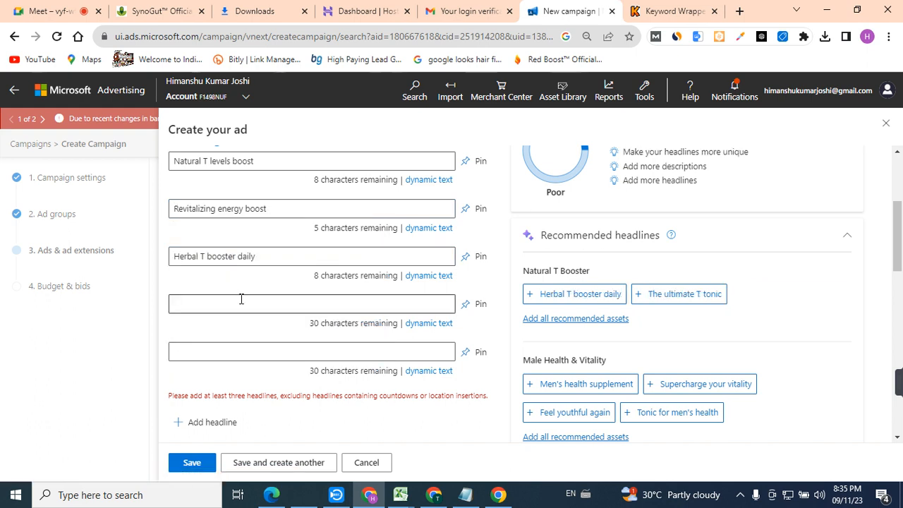
pyautogui.click(241, 302)
pyautogui.click(235, 345)
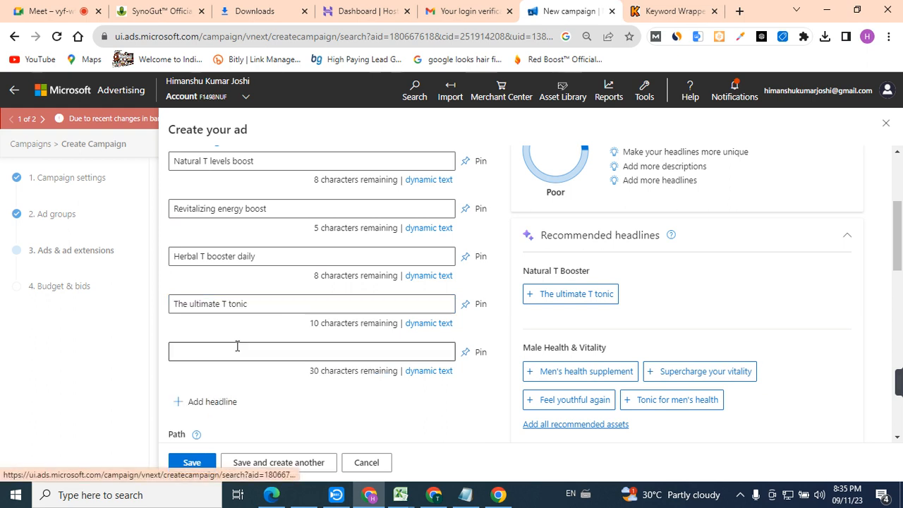
# Step: Set the fifth headline to "Supercharge your vitality" and add the recommended headlines "Maximize your potential" and "Boost stamina naturally"
pyautogui.click(297, 349)
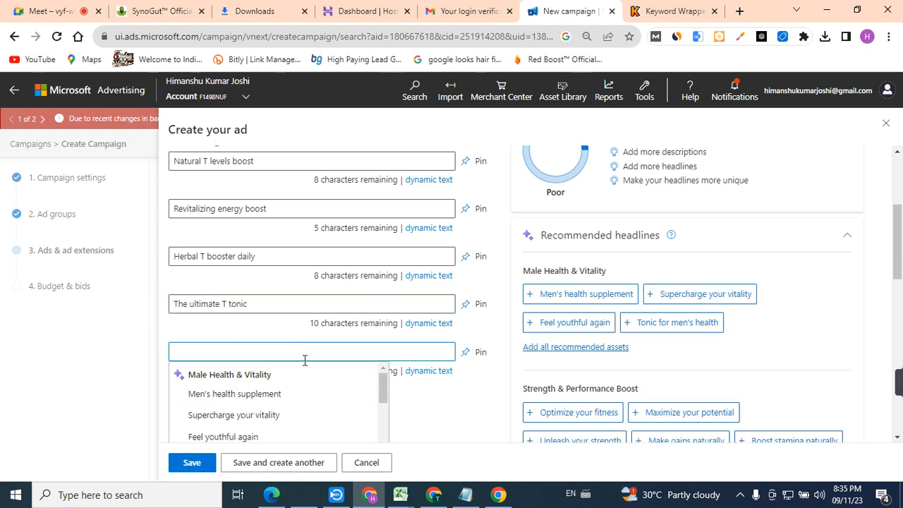
pyautogui.click(283, 414)
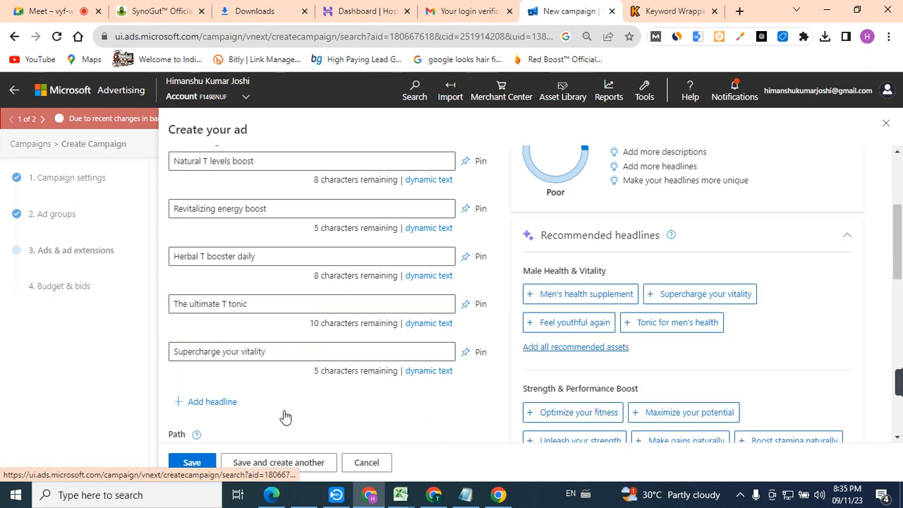
pyautogui.click(232, 402)
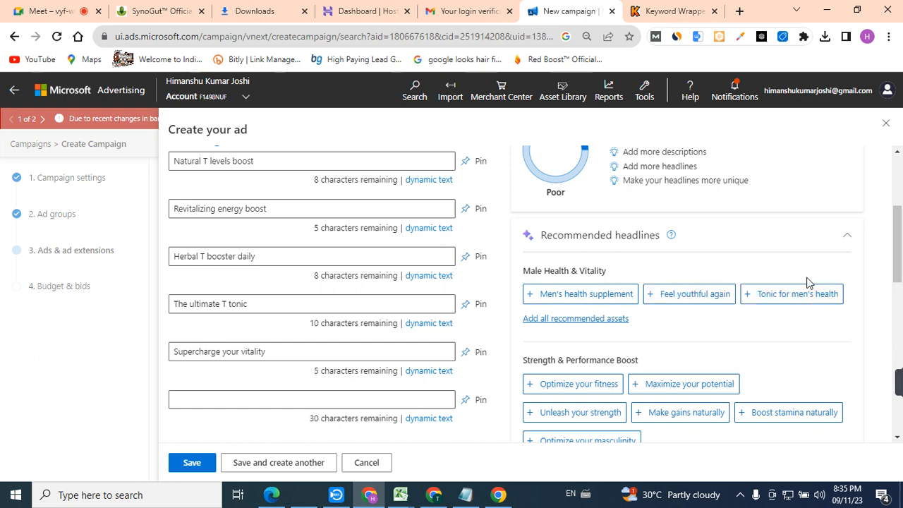
pyautogui.moveTo(899, 243); pyautogui.dragTo(901, 280)
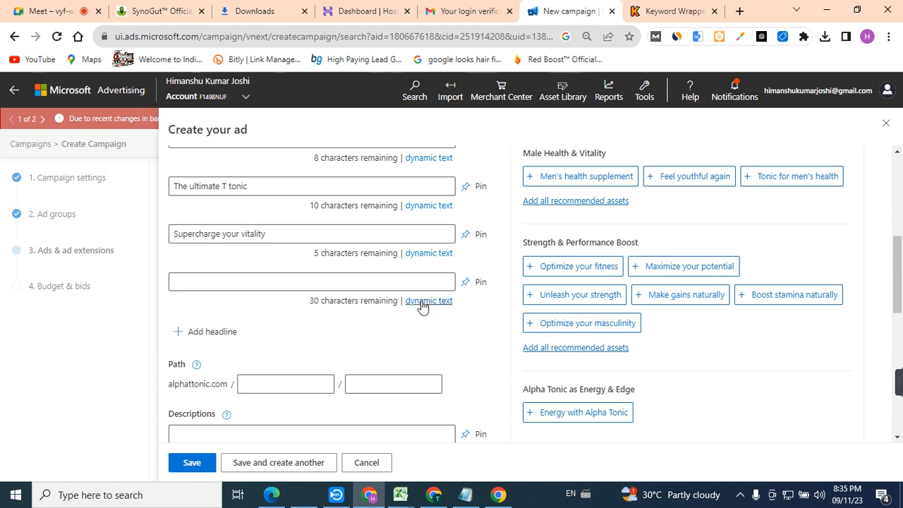
pyautogui.click(385, 274)
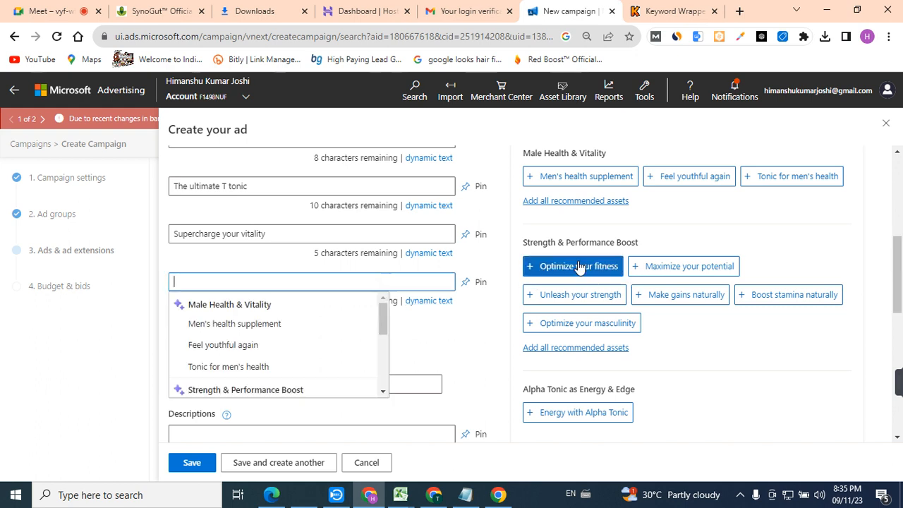
pyautogui.click(656, 266)
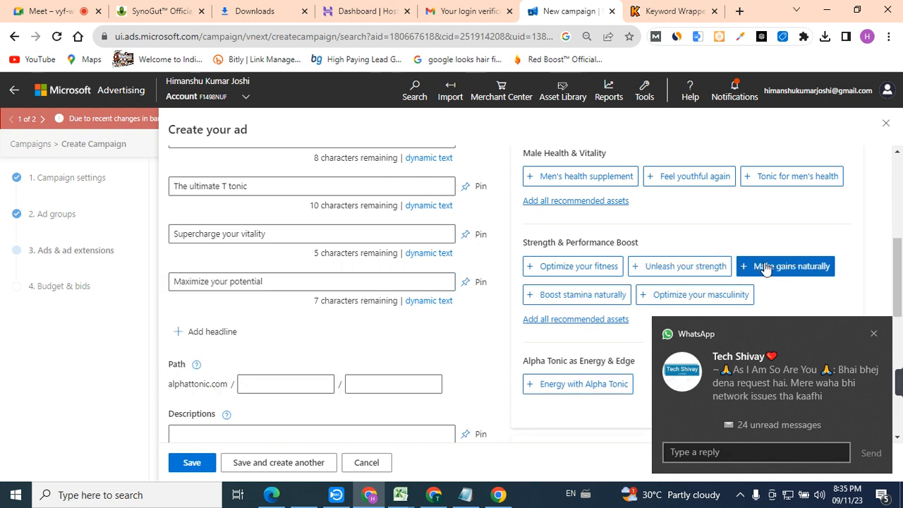
pyautogui.click(584, 295)
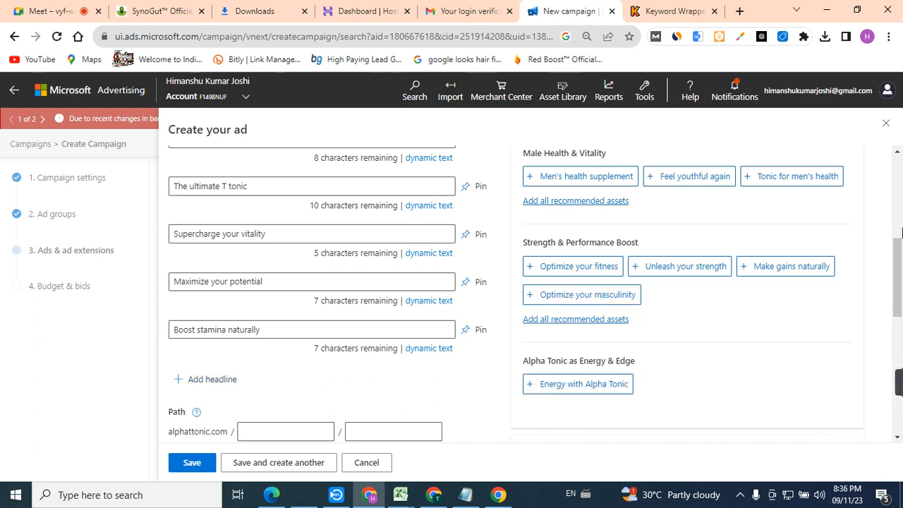
# Step: Fill both descriptions with "Alpha Tonic: Unlock Your Inner Potential with Our Powerful Testosterone Supplement!" and "Energize with Nature's Herbs - Get Your Alpha Tonic Powder Today!"
pyautogui.scroll(-2, 902, 266)
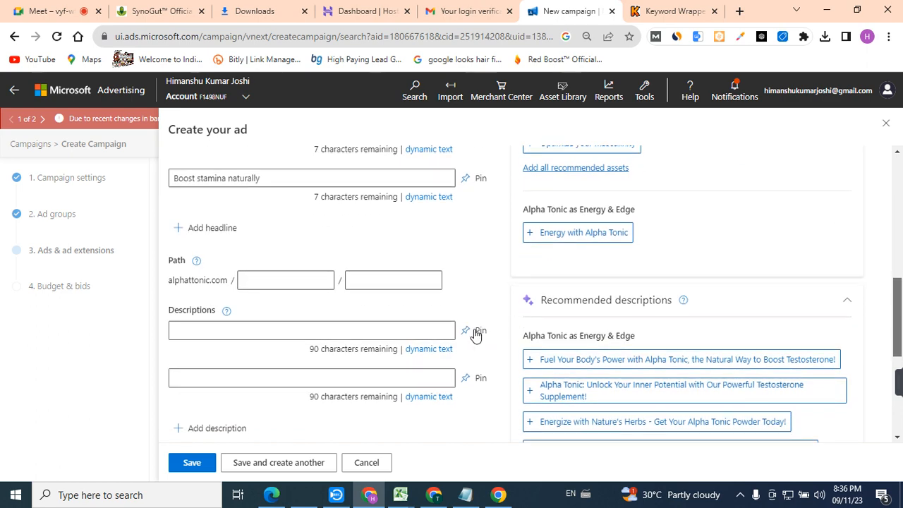
pyautogui.scroll(-2, 900, 328)
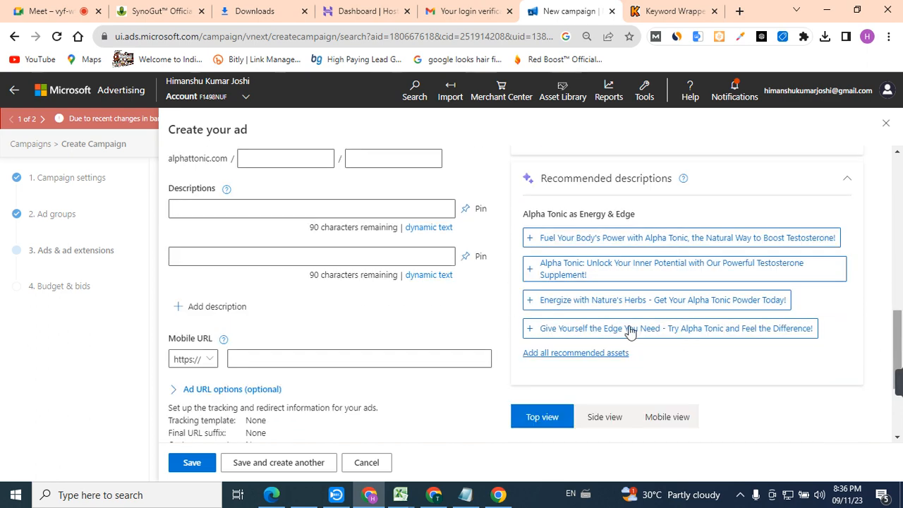
pyautogui.click(575, 272)
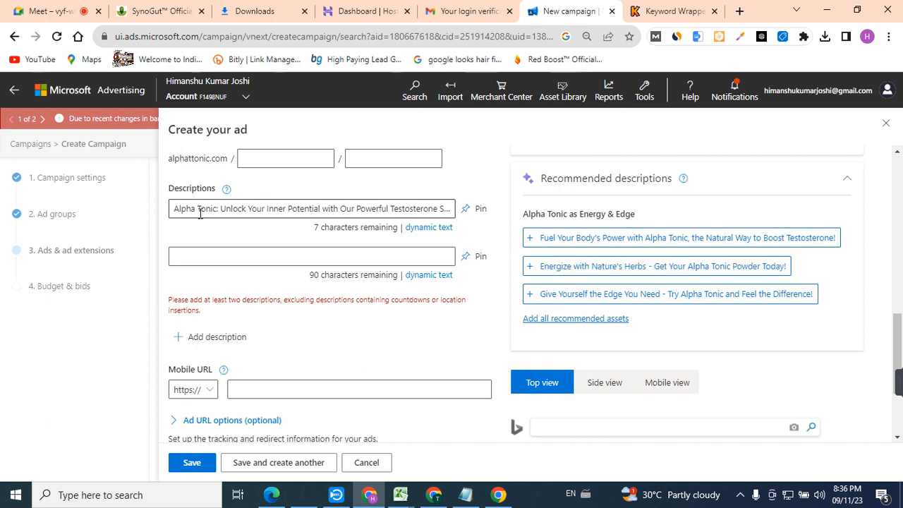
pyautogui.moveTo(230, 208); pyautogui.dragTo(471, 196)
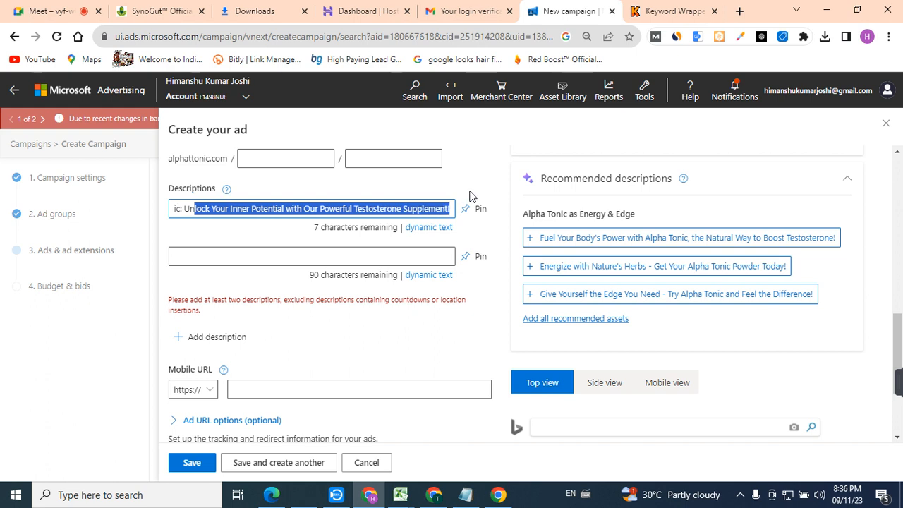
pyautogui.click(383, 257)
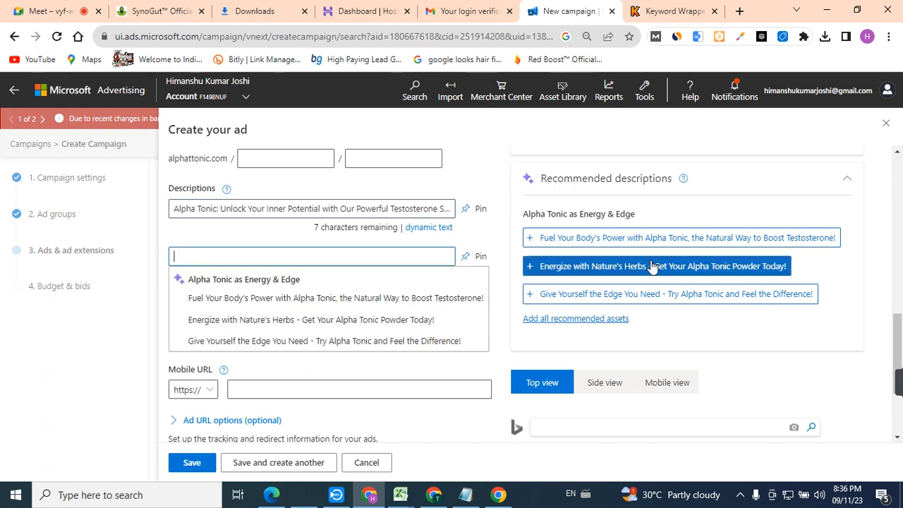
pyautogui.click(652, 266)
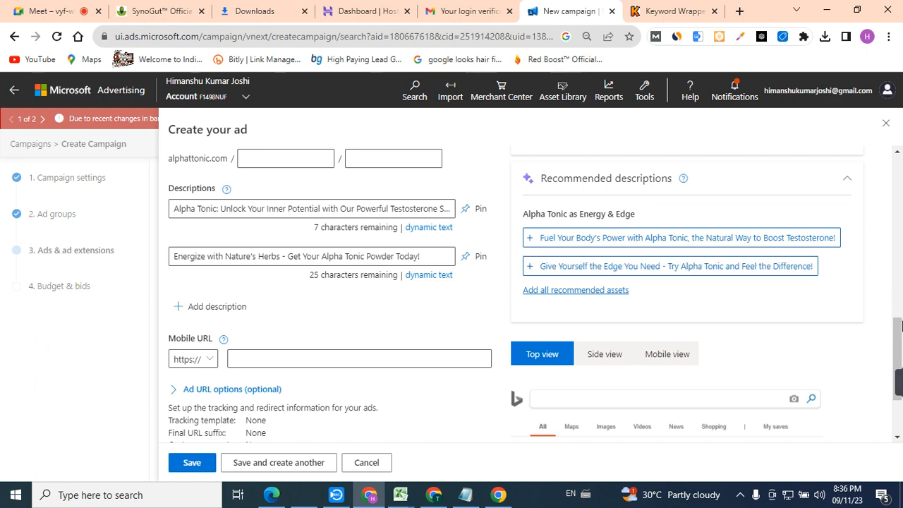
pyautogui.moveTo(899, 324); pyautogui.dragTo(878, 206)
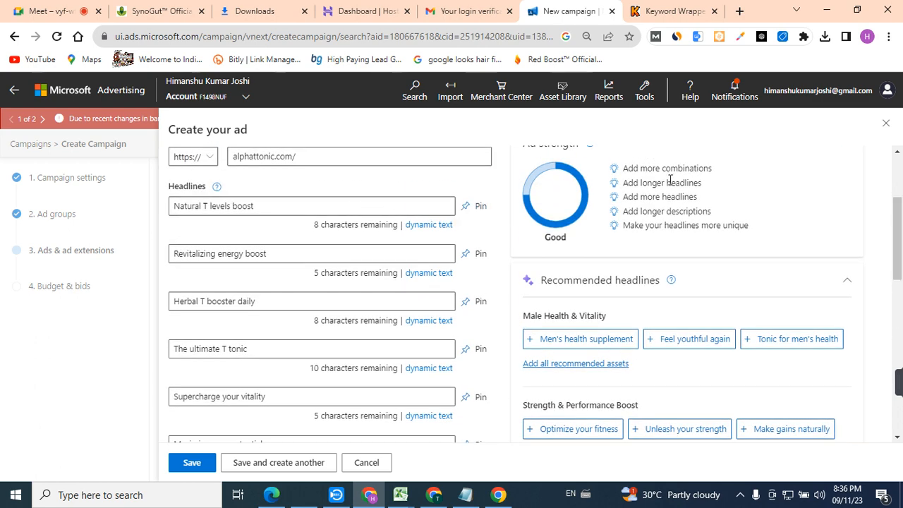
pyautogui.scroll(-10, 531, 284)
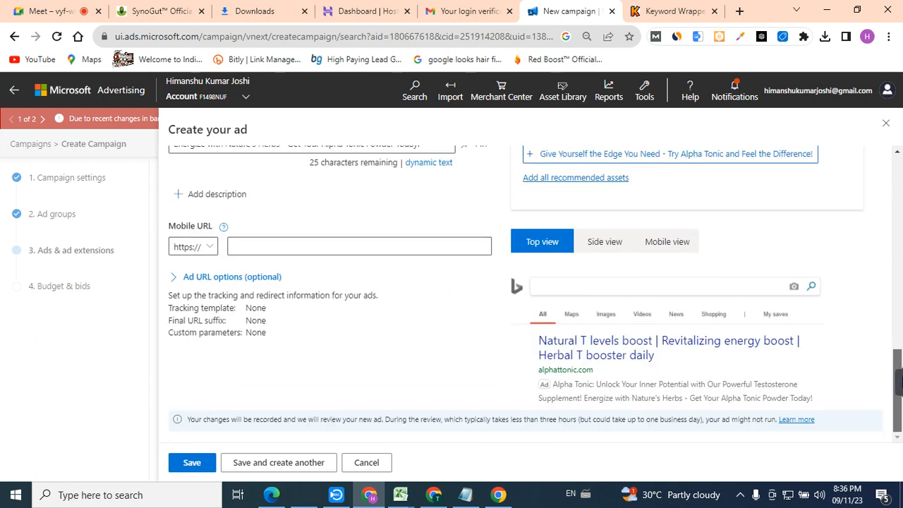
pyautogui.click(324, 247)
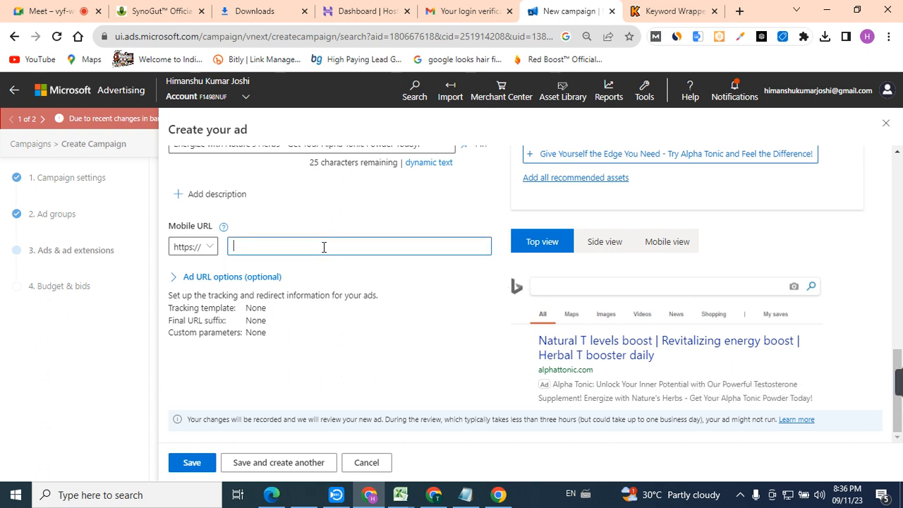
pyautogui.write('https://alphattonic.com/')
pyautogui.click(203, 465)
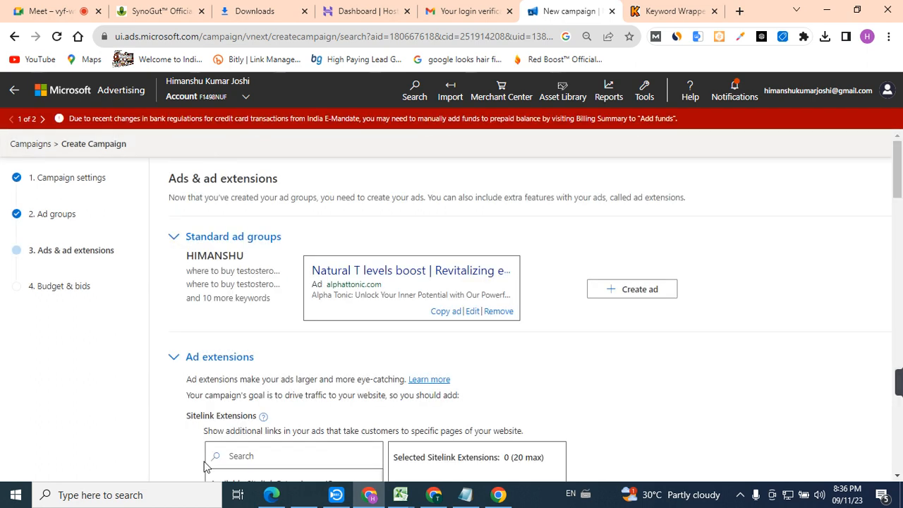
# Step: Browse the available sitelink extensions and add "Real Life Changing Result", the one mentioning Alpha Tonic, to the campaign
pyautogui.moveTo(898, 185); pyautogui.dragTo(898, 220)
pyautogui.scroll(3, 885, 169)
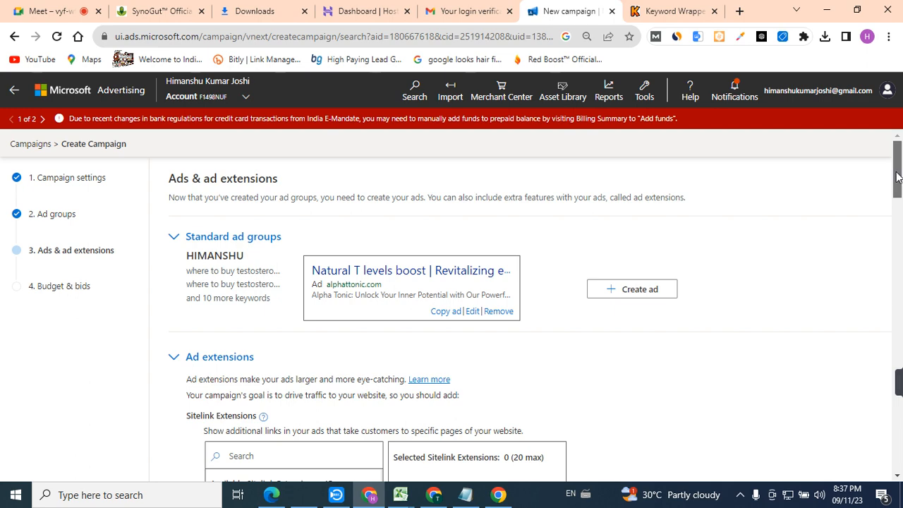
pyautogui.moveTo(897, 176); pyautogui.dragTo(897, 217)
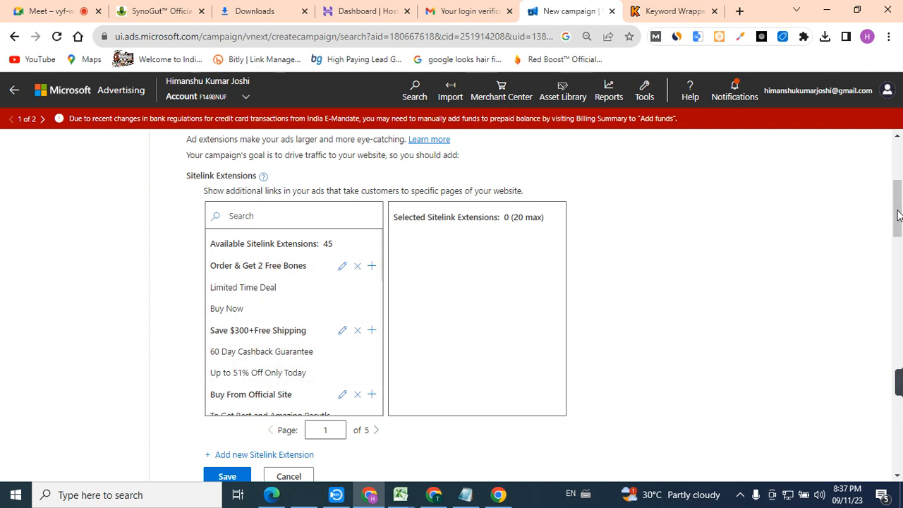
pyautogui.moveTo(900, 217)
pyautogui.mouseDown()
pyautogui.moveTo(899, 238)
pyautogui.moveTo(900, 223)
pyautogui.mouseUp()
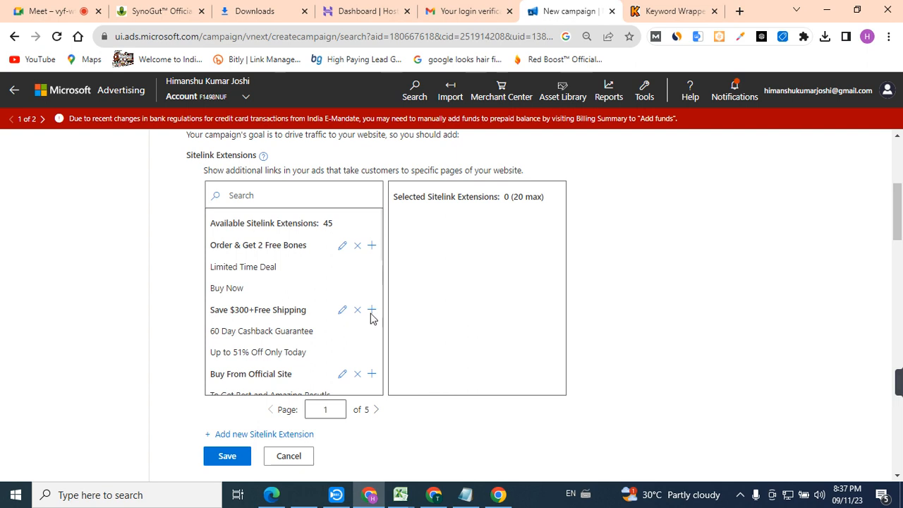
pyautogui.click(375, 410)
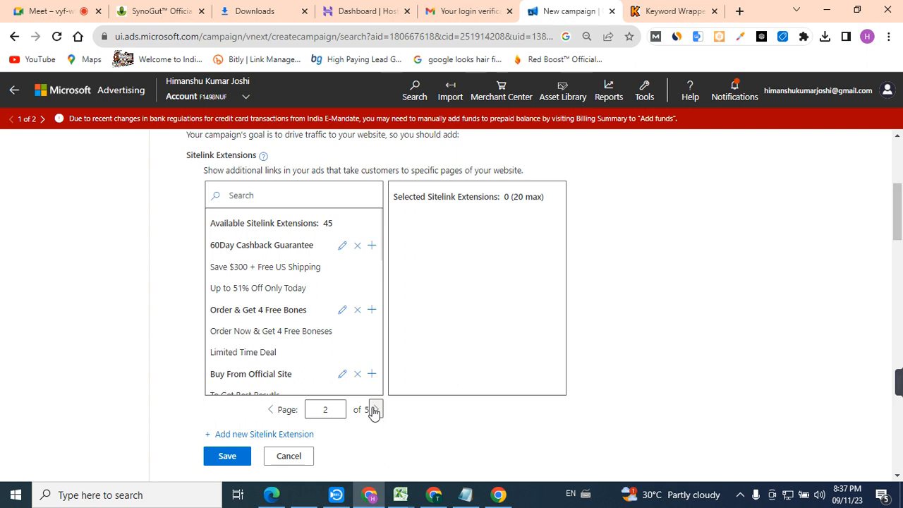
pyautogui.click(375, 410)
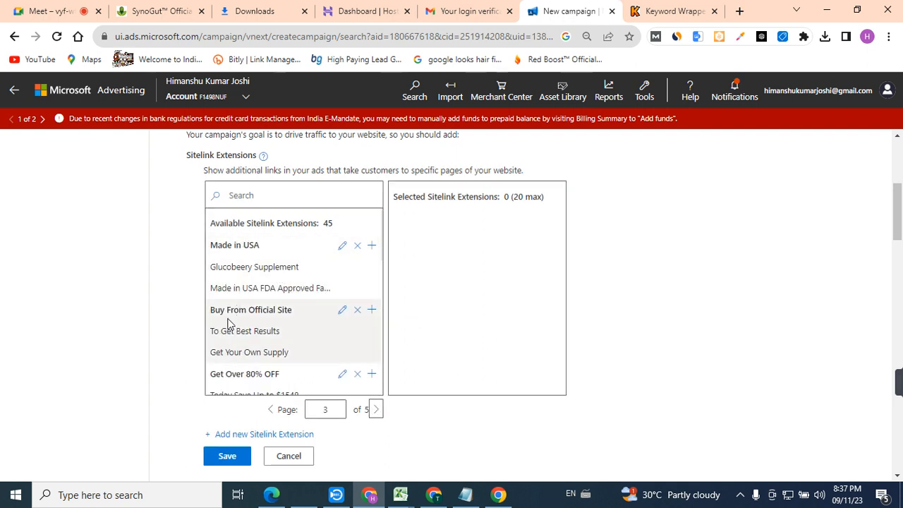
pyautogui.click(377, 410)
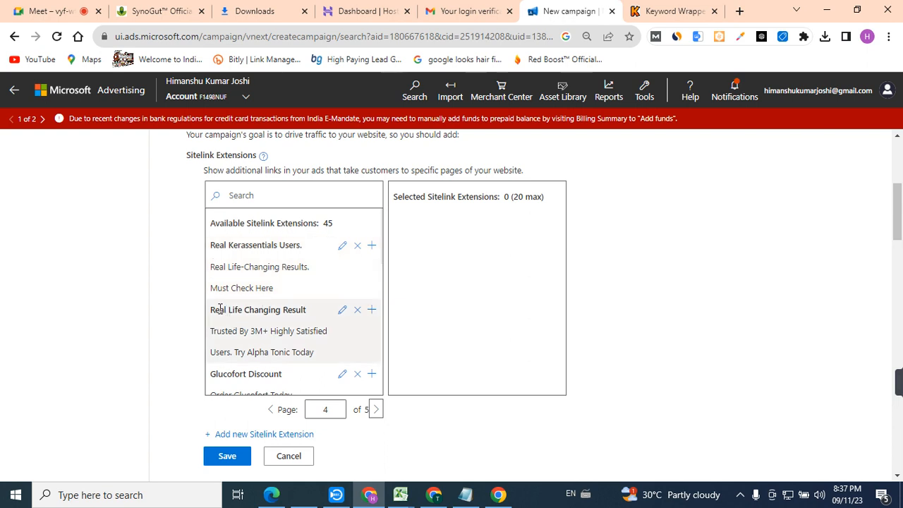
pyautogui.click(371, 309)
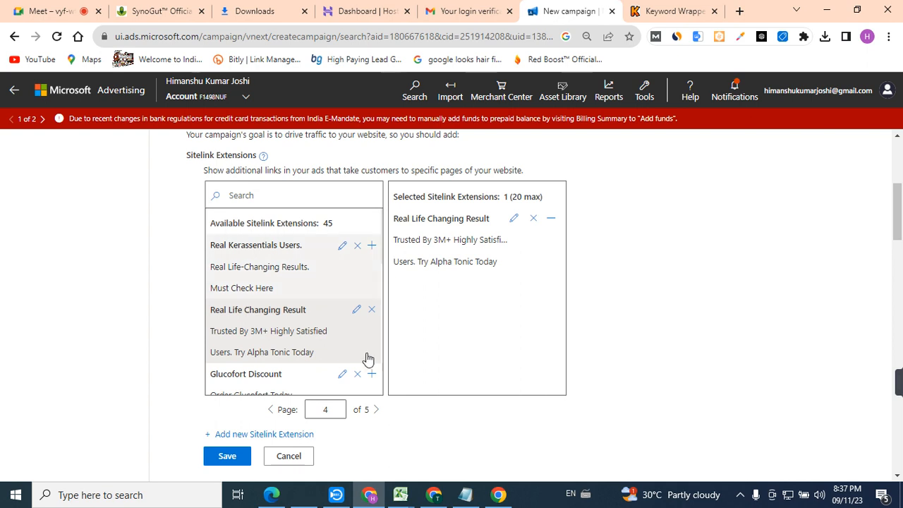
pyautogui.click(375, 411)
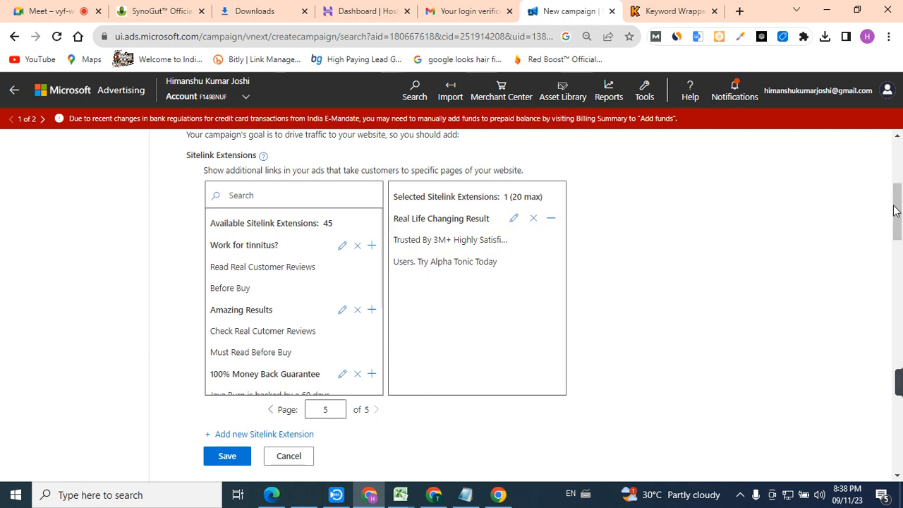
# Step: Look through the action and callout extensions, and add the existing "Types: Made in USA, Free Shipping" structured snippet to the campaign
pyautogui.moveTo(894, 209); pyautogui.dragTo(899, 255)
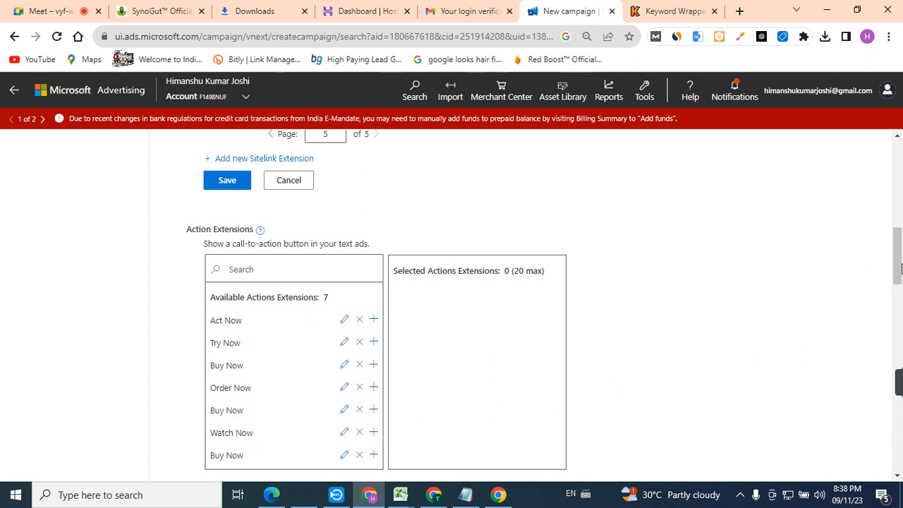
pyautogui.moveTo(900, 268); pyautogui.dragTo(901, 324)
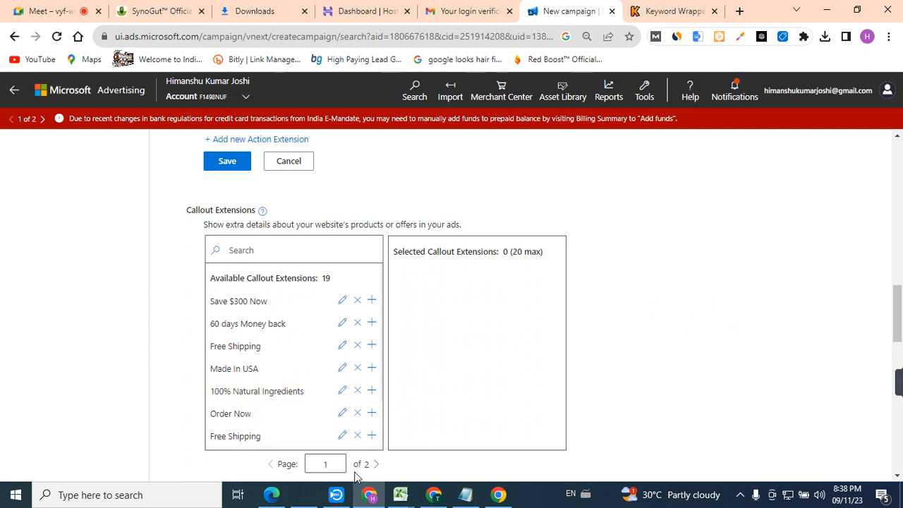
pyautogui.click(376, 463)
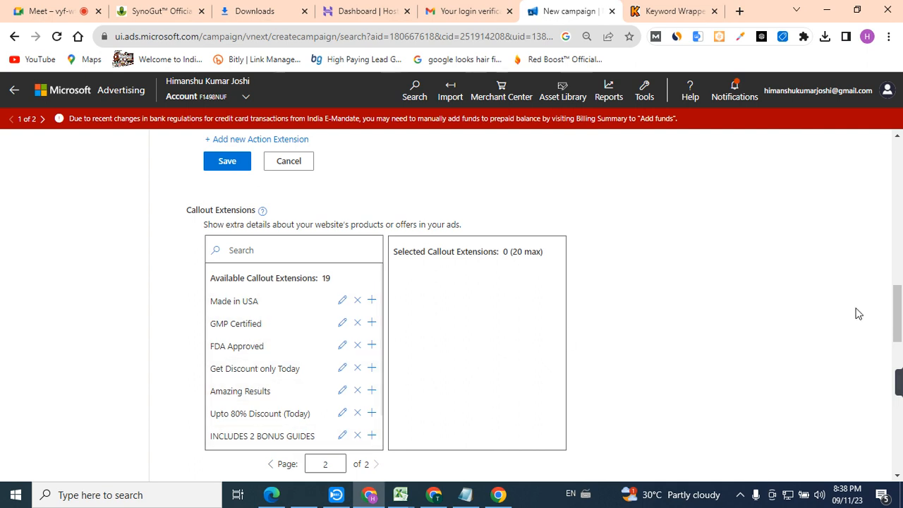
pyautogui.moveTo(895, 314); pyautogui.dragTo(899, 432)
pyautogui.scroll(-1, 898, 364)
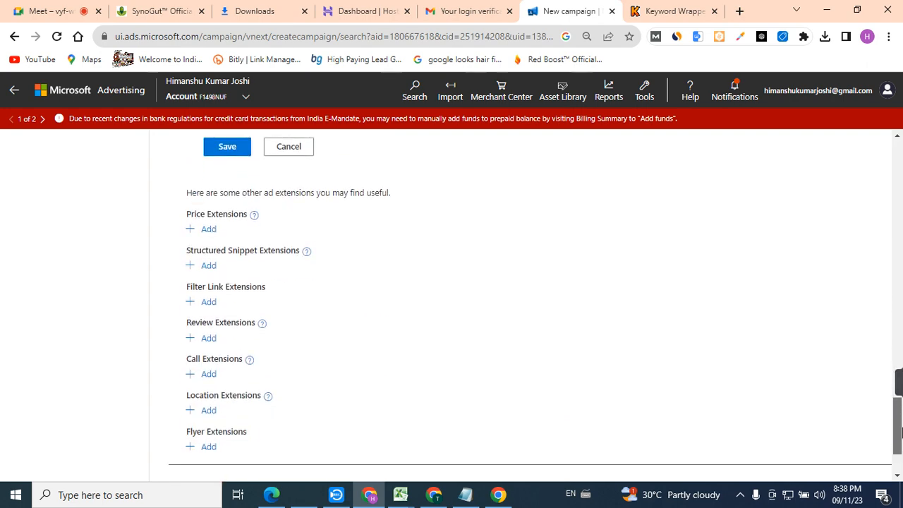
pyautogui.click(199, 268)
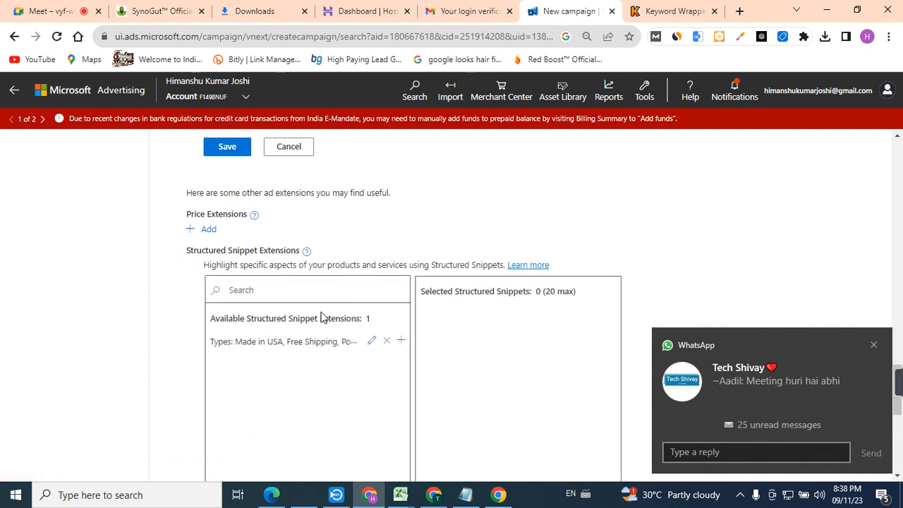
pyautogui.click(400, 342)
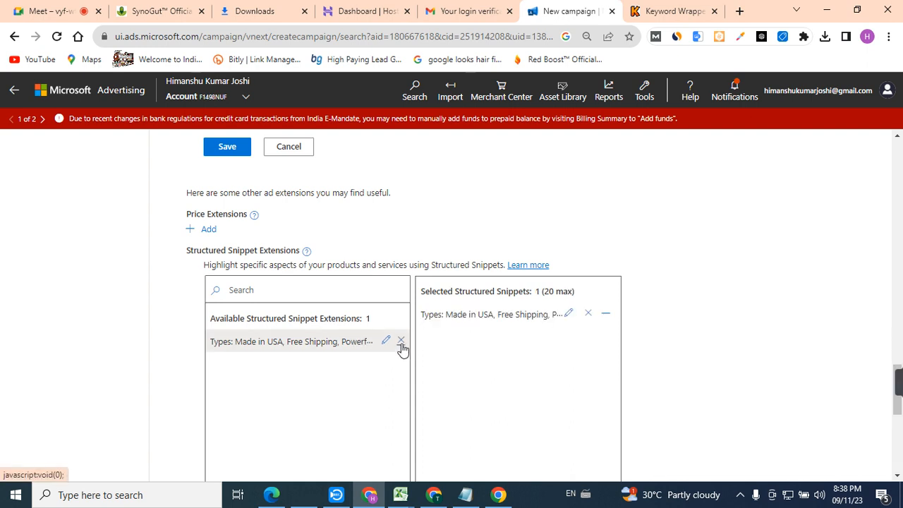
# Step: Review the header and values of the selected structured snippet extension, and leave it without saving changes
pyautogui.click(567, 316)
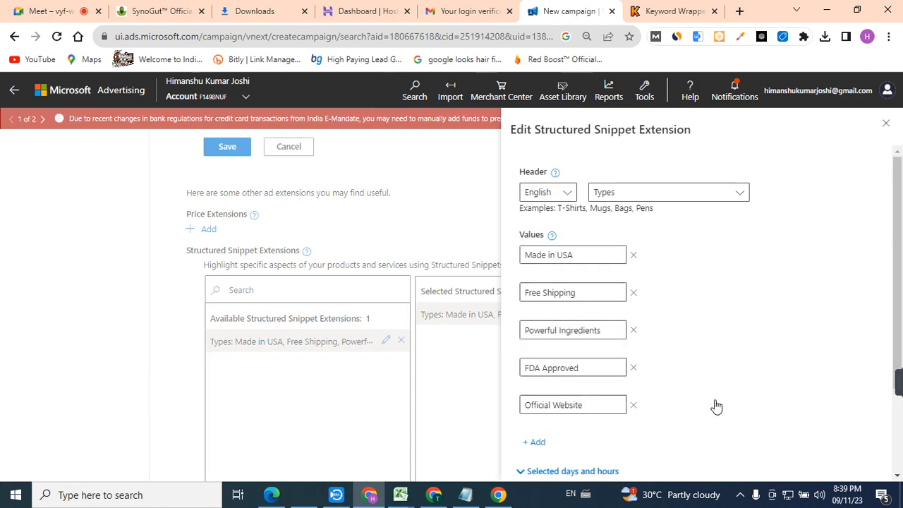
pyautogui.scroll(-2, 900, 315)
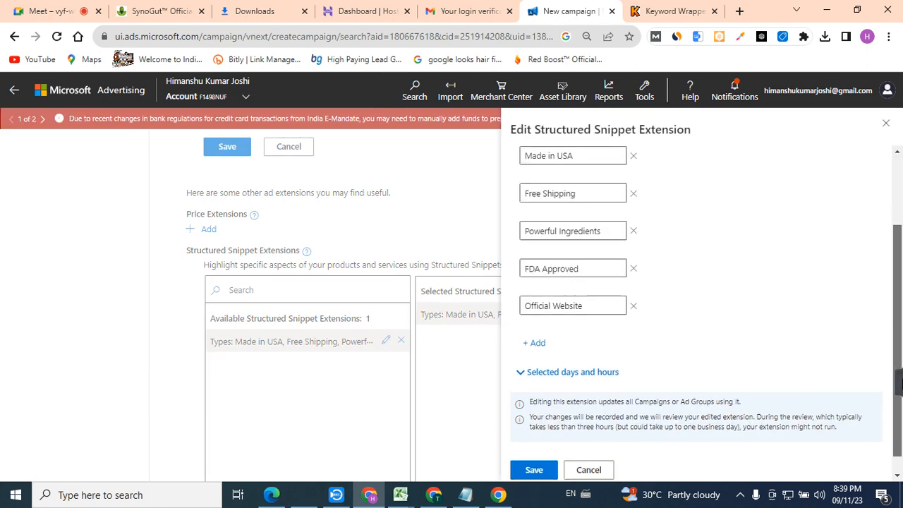
pyautogui.click(607, 470)
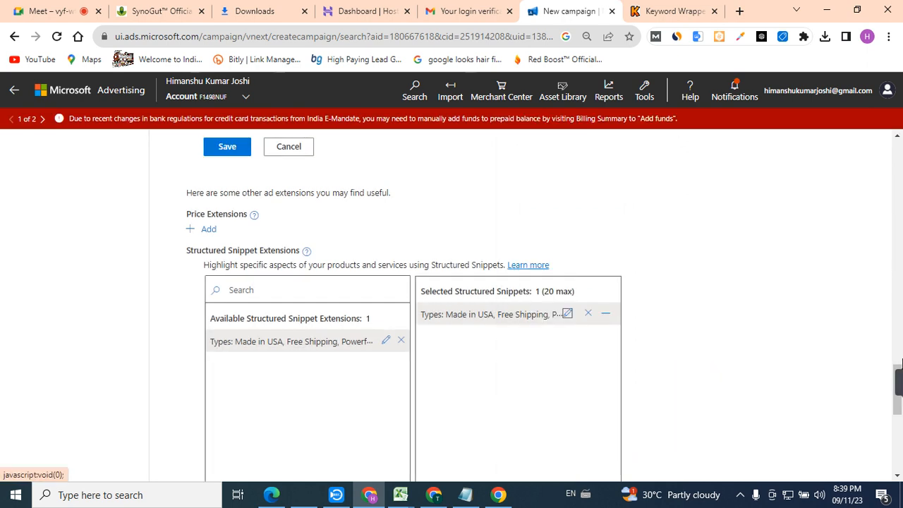
# Step: Save the ads and extensions, continue to the budget and bids stage, and keep Enhanced CPC as the bid strategy
pyautogui.moveTo(895, 414); pyautogui.dragTo(898, 469)
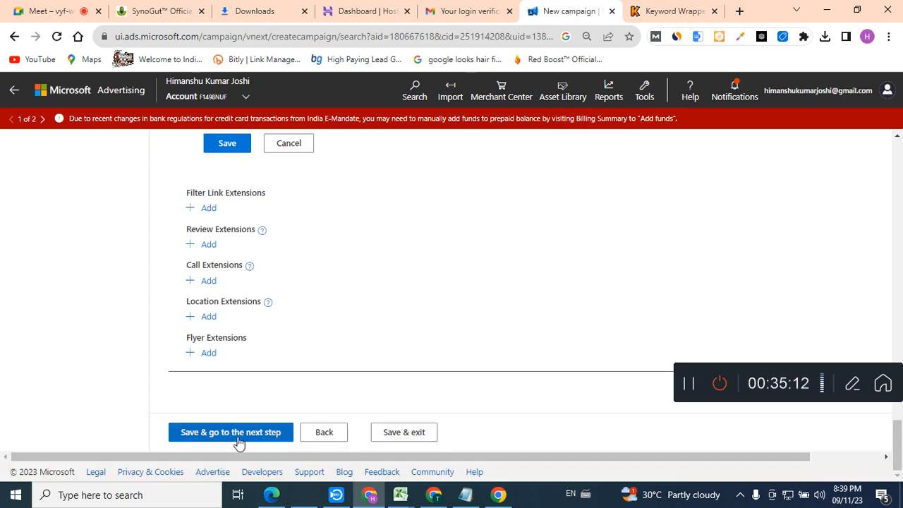
pyautogui.click(239, 440)
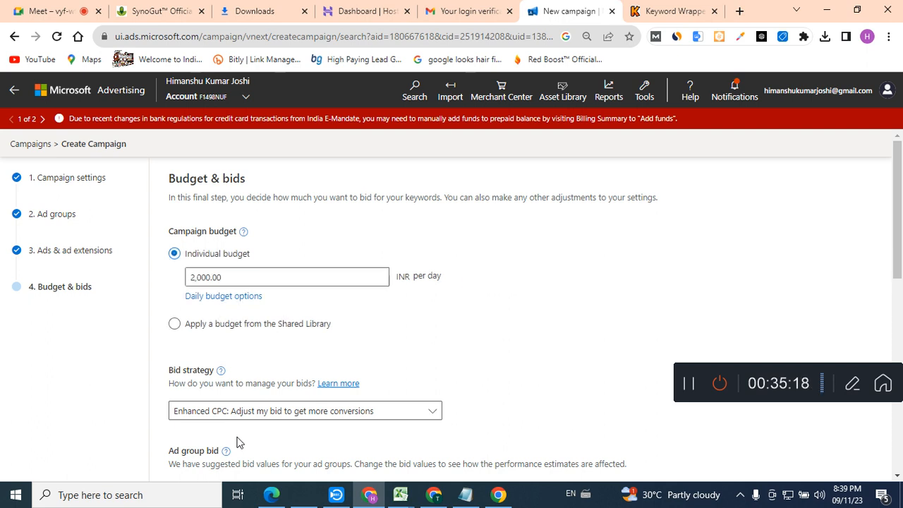
pyautogui.click(335, 413)
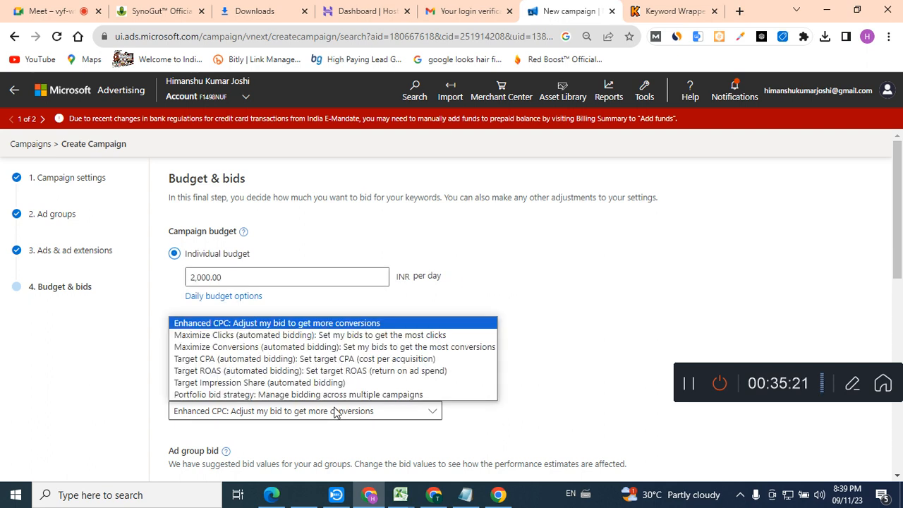
pyautogui.click(283, 324)
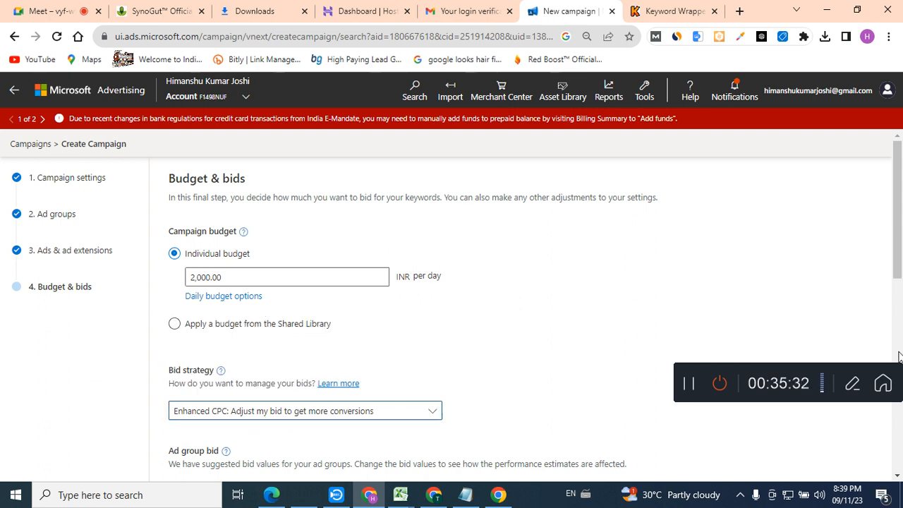
# Step: Set the ad group's bid to 50 INR
pyautogui.moveTo(901, 204); pyautogui.dragTo(902, 290)
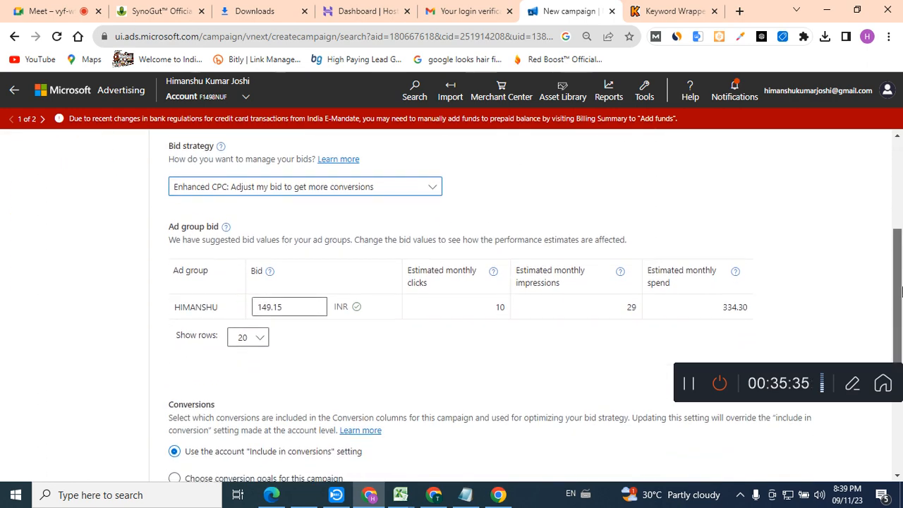
pyautogui.doubleClick(286, 310)
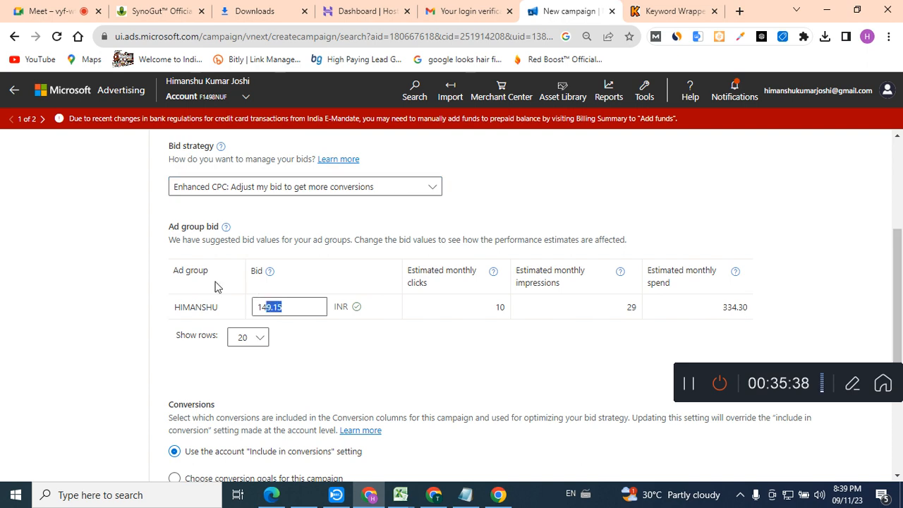
pyautogui.write('50')
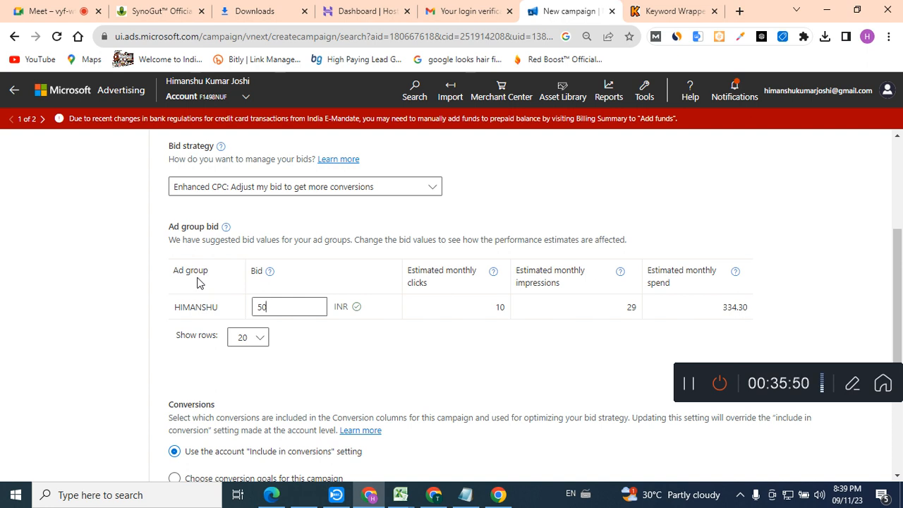
# Step: Expand the campaign targets and set the Smartphone bid adjustment to decrease by 80%
pyautogui.moveTo(899, 283); pyautogui.dragTo(899, 325)
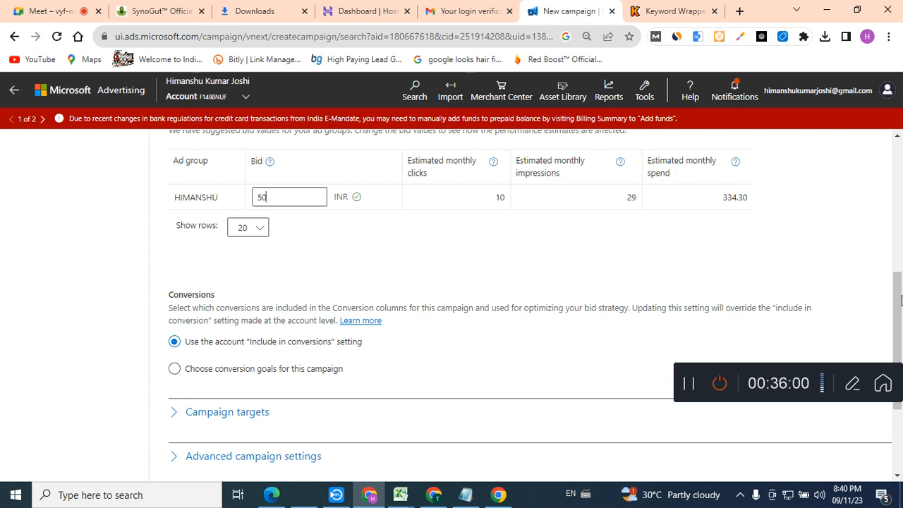
pyautogui.scroll(-1, 899, 299)
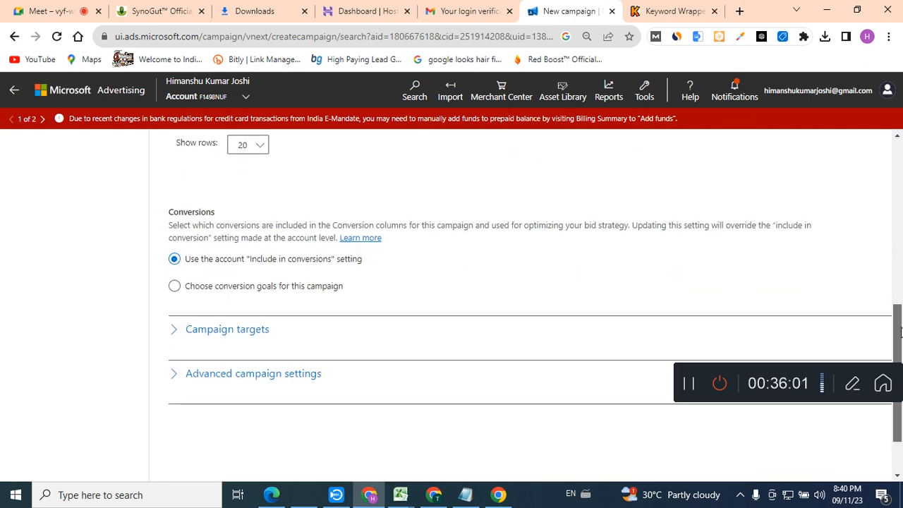
pyautogui.click(170, 329)
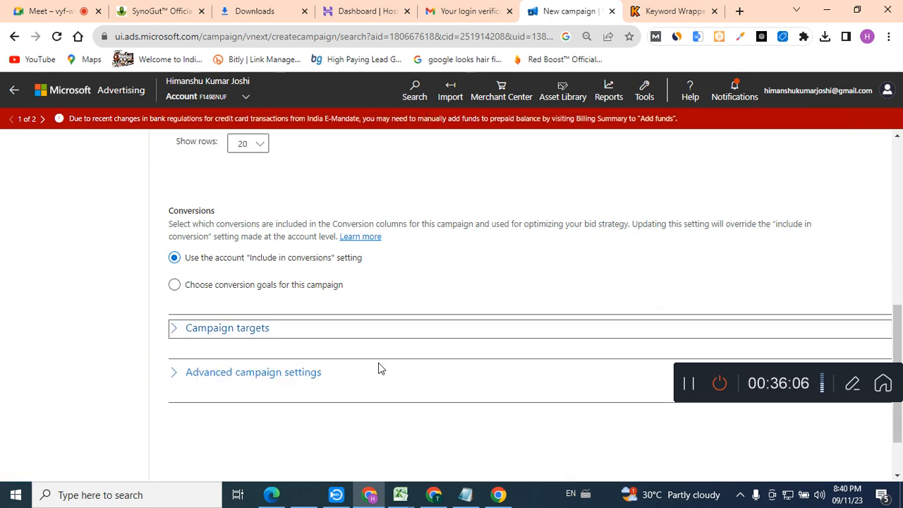
pyautogui.click(177, 331)
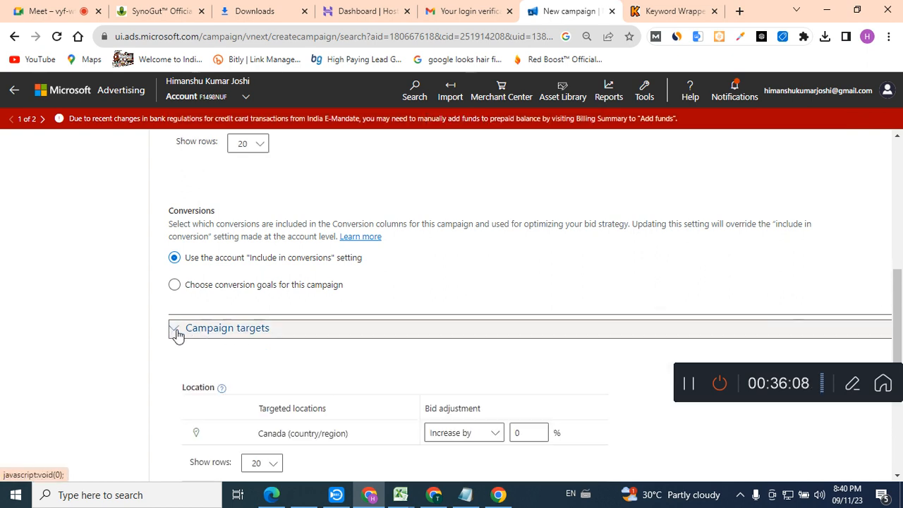
pyautogui.moveTo(899, 289); pyautogui.dragTo(900, 361)
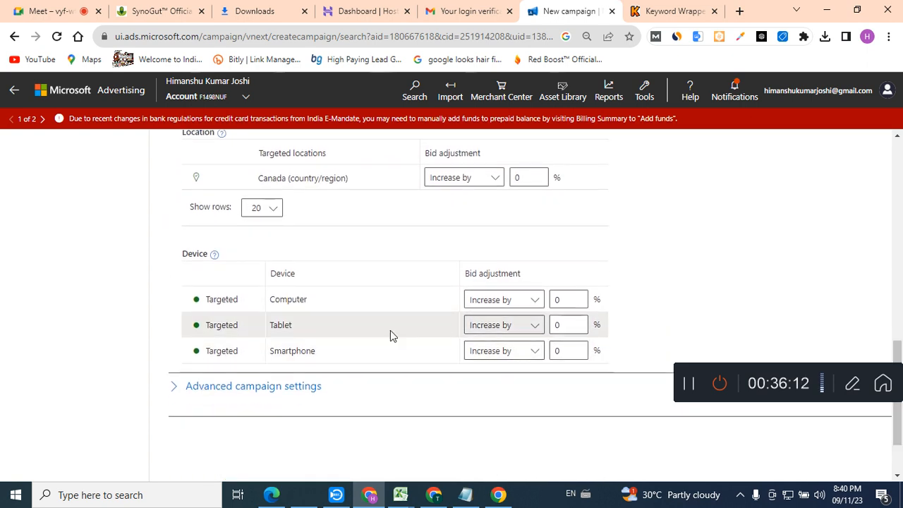
pyautogui.click(505, 352)
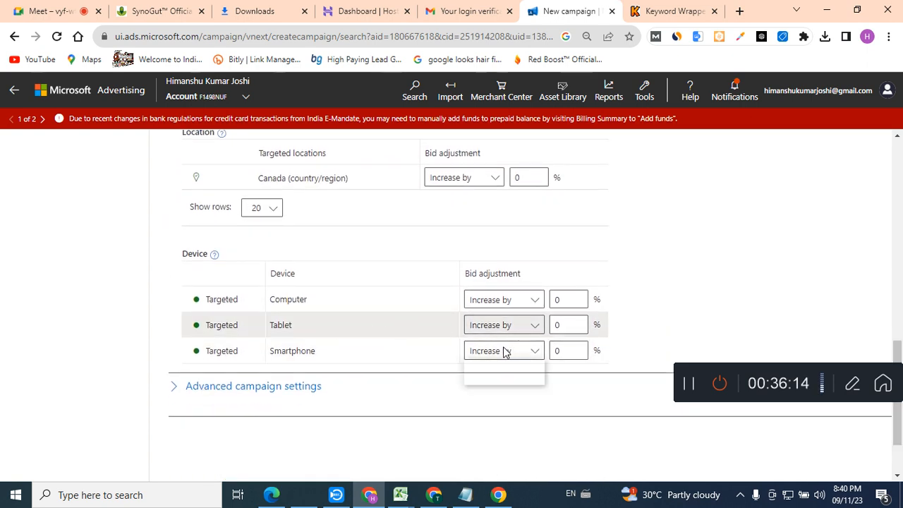
pyautogui.click(501, 379)
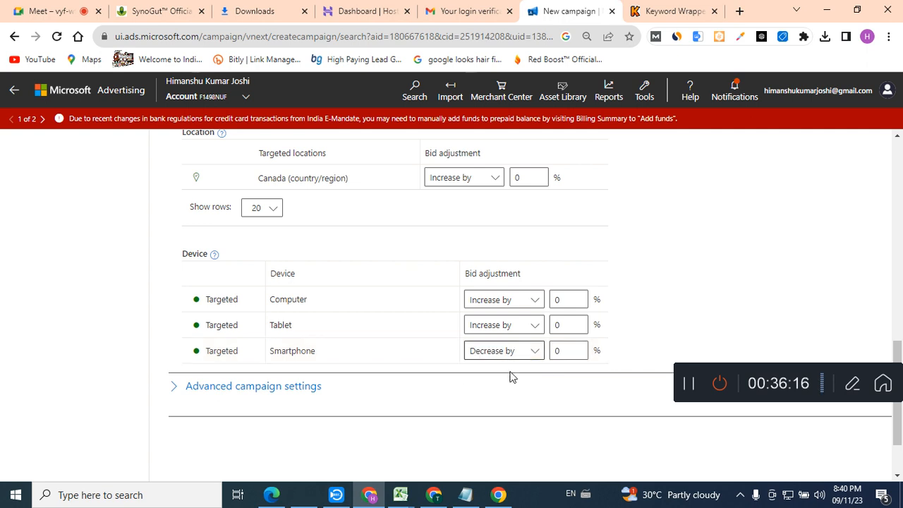
pyautogui.click(572, 352)
pyautogui.write('8')
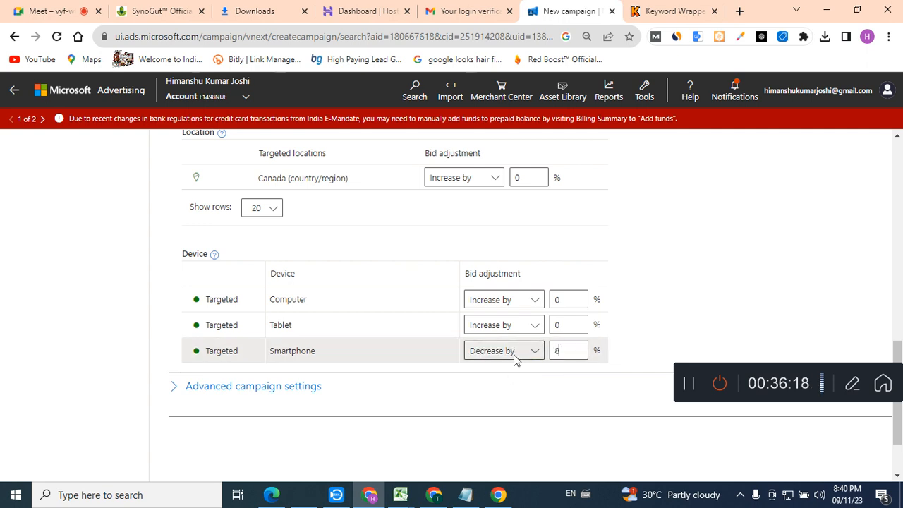
pyautogui.write('0')
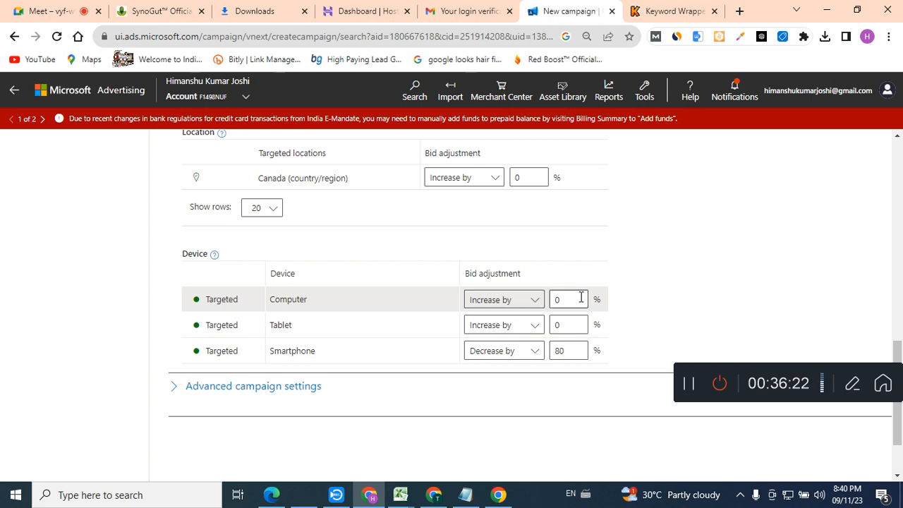
# Step: Set the Tablet bid adjustment to decrease by 100%
pyautogui.click(524, 328)
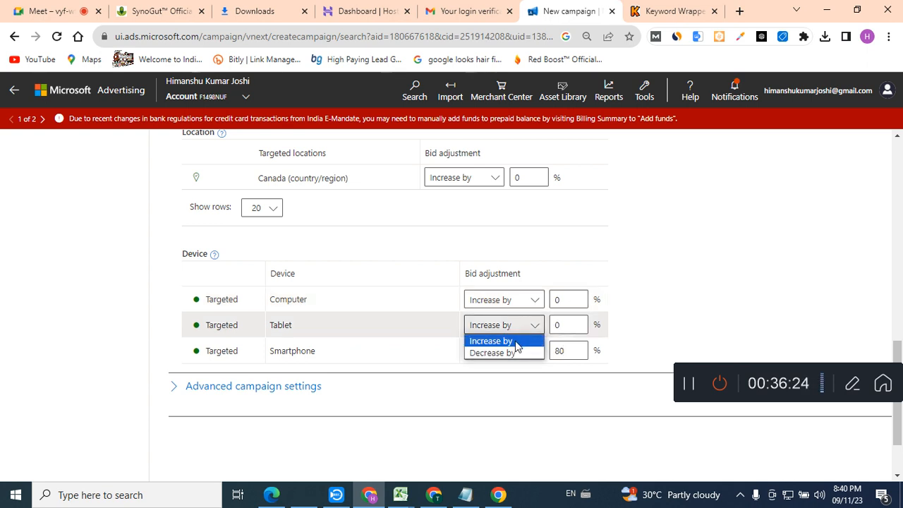
pyautogui.click(510, 352)
pyautogui.click(584, 323)
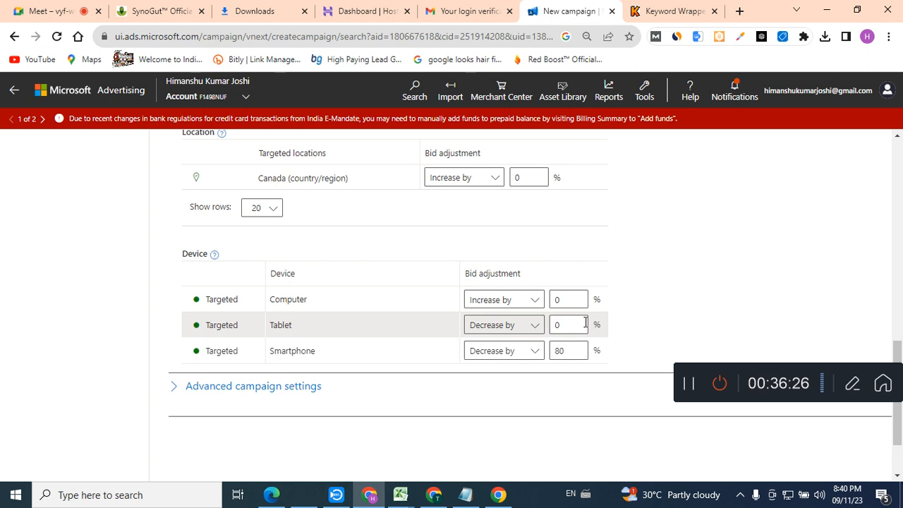
pyautogui.write('100')
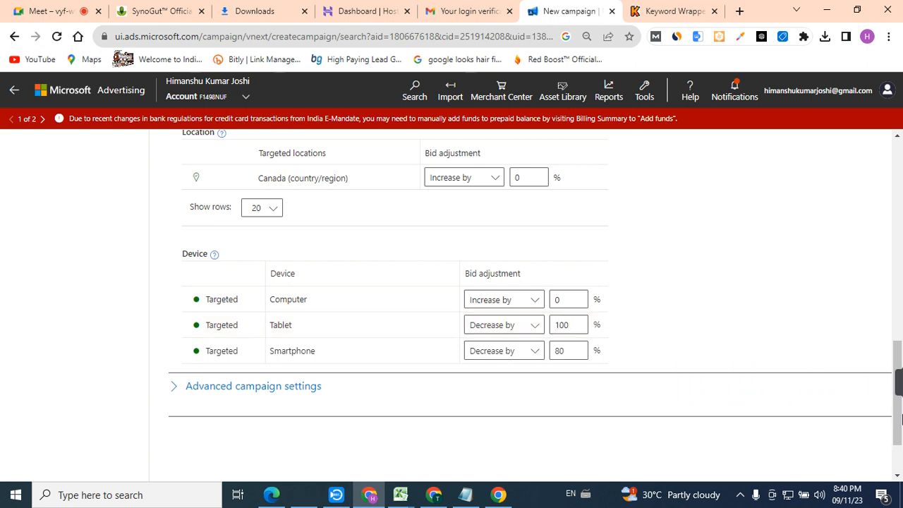
# Step: Expand the advanced campaign settings to view the ad schedule options
pyautogui.scroll(-1, 901, 419)
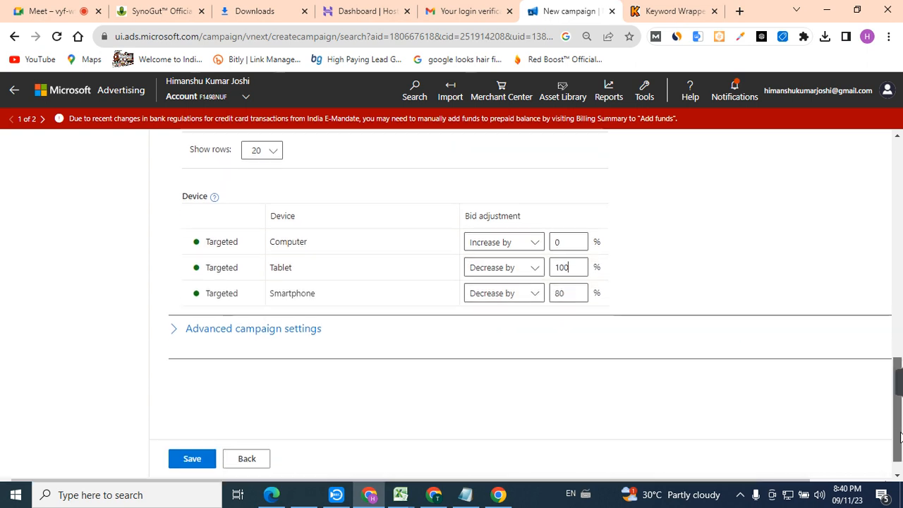
pyautogui.click(169, 333)
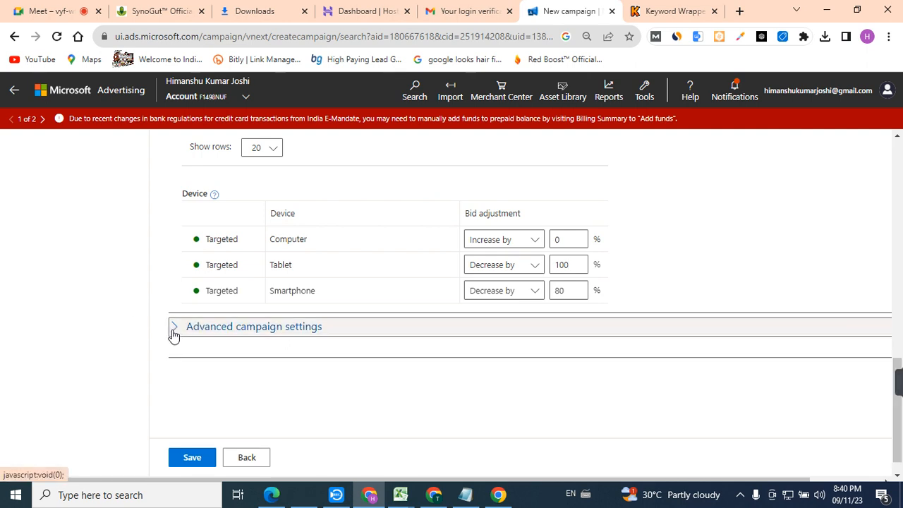
pyautogui.click(173, 333)
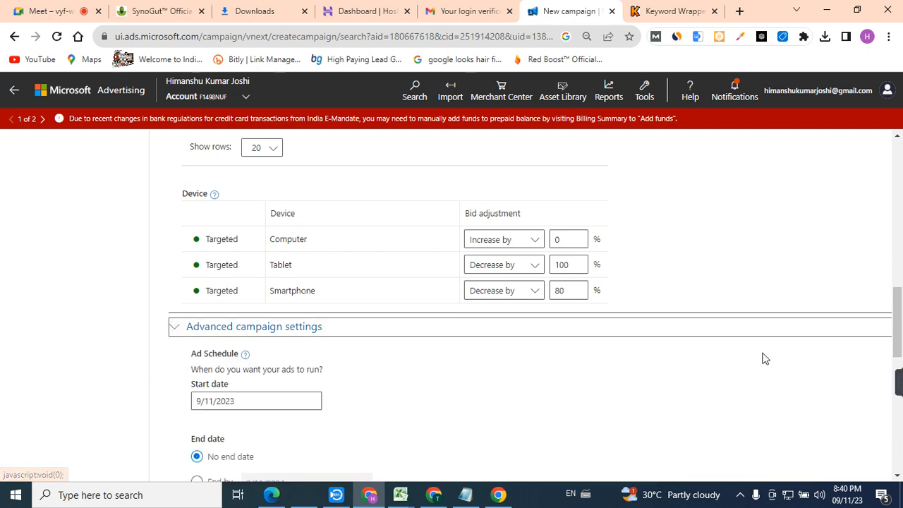
# Step: Edit the campaign's target categories to add Age and Gender alongside Location and Device
pyautogui.moveTo(887, 335); pyautogui.dragTo(886, 275)
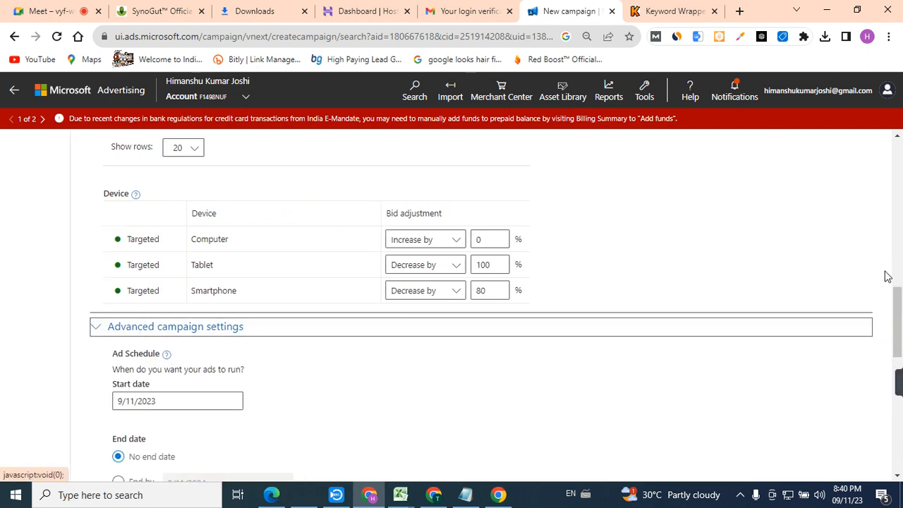
pyautogui.moveTo(896, 314); pyautogui.dragTo(897, 259)
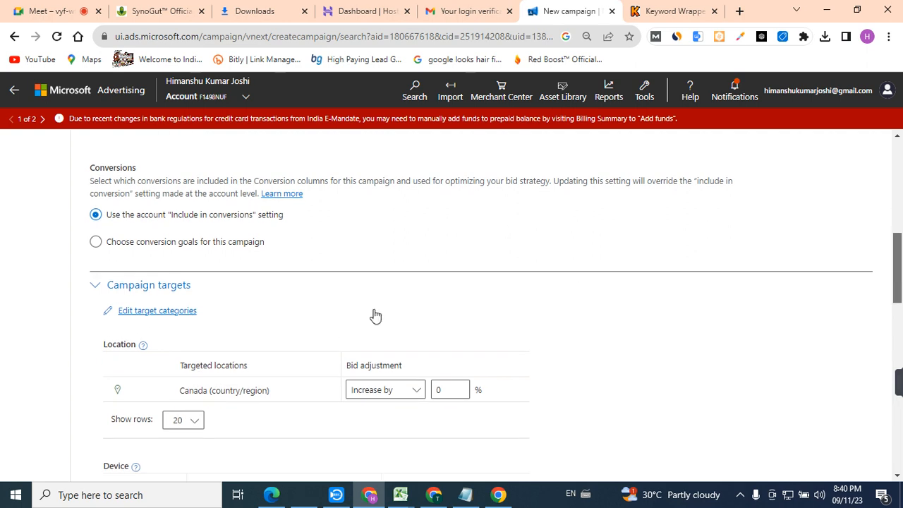
pyautogui.click(192, 316)
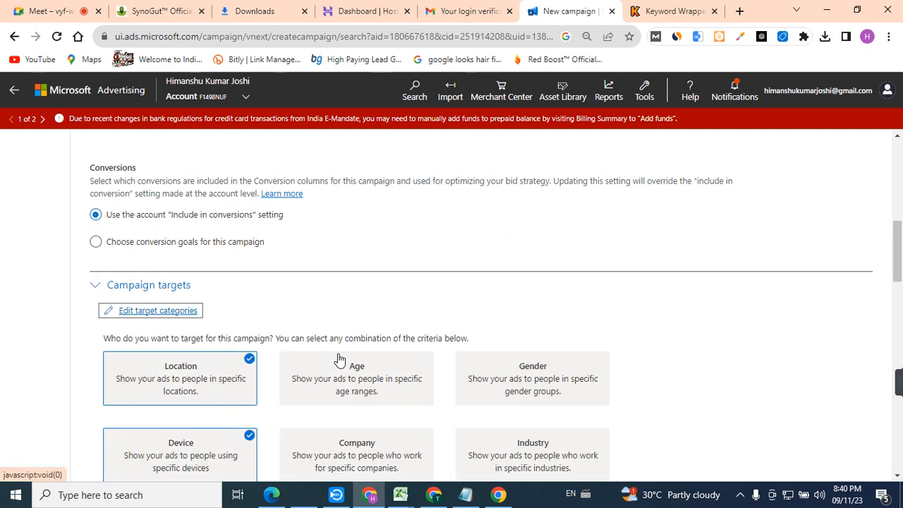
pyautogui.click(363, 369)
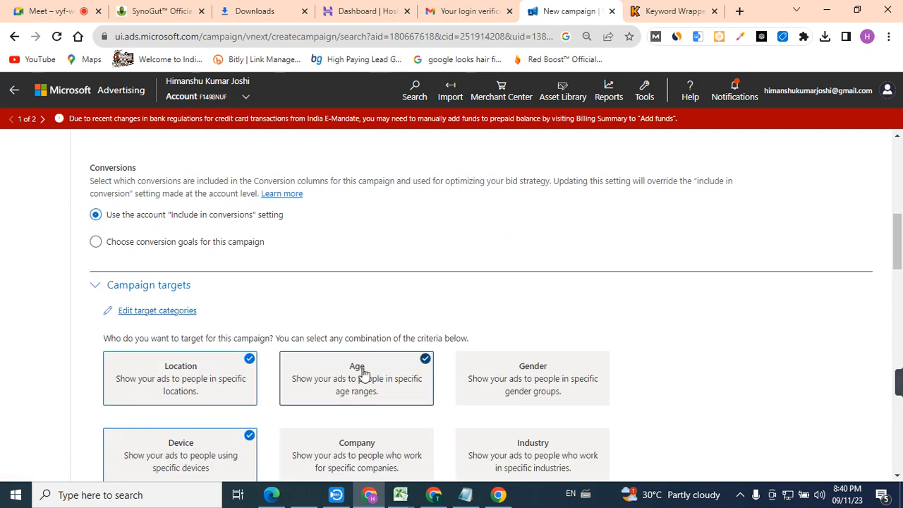
pyautogui.click(496, 369)
pyautogui.moveTo(900, 254); pyautogui.dragTo(900, 331)
pyautogui.moveTo(902, 332); pyautogui.dragTo(902, 334)
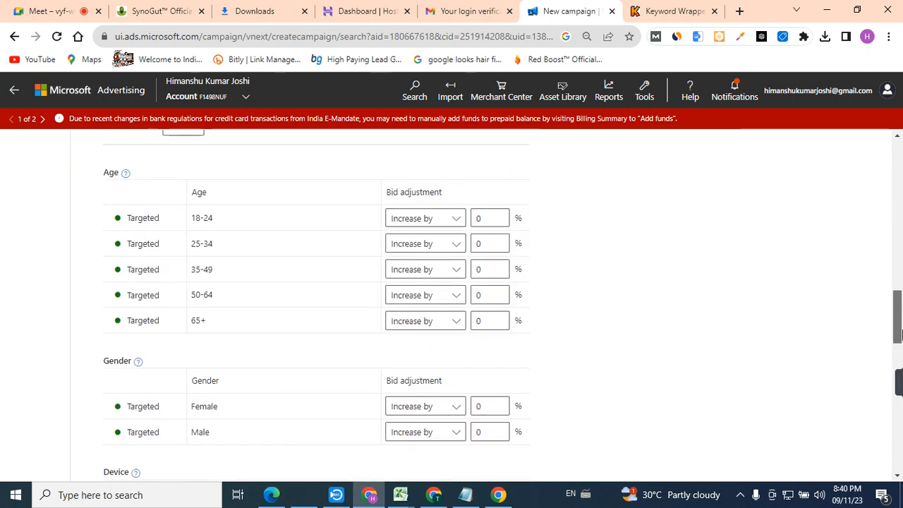
# Step: Set the bid adjustment for the 18-24 age group to decrease by 90%
pyautogui.click(455, 219)
pyautogui.click(489, 217)
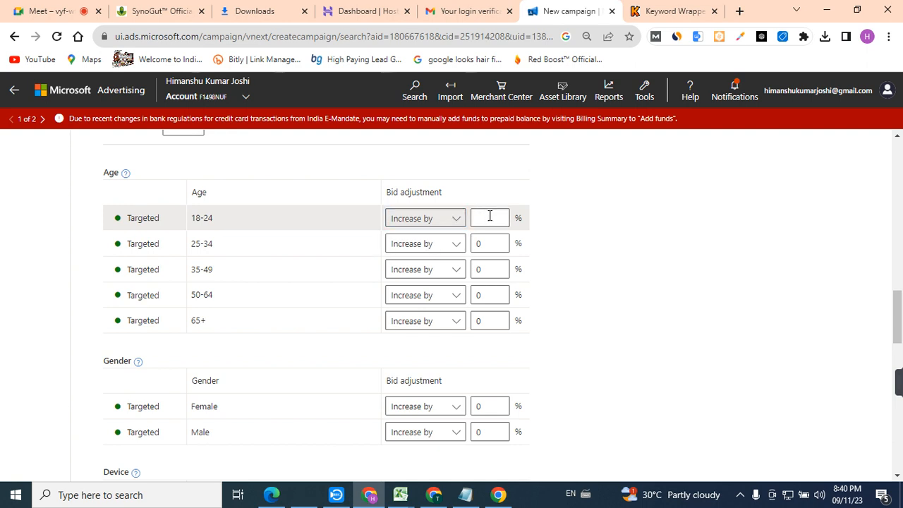
pyautogui.click(448, 225)
pyautogui.click(448, 225)
pyautogui.click(446, 220)
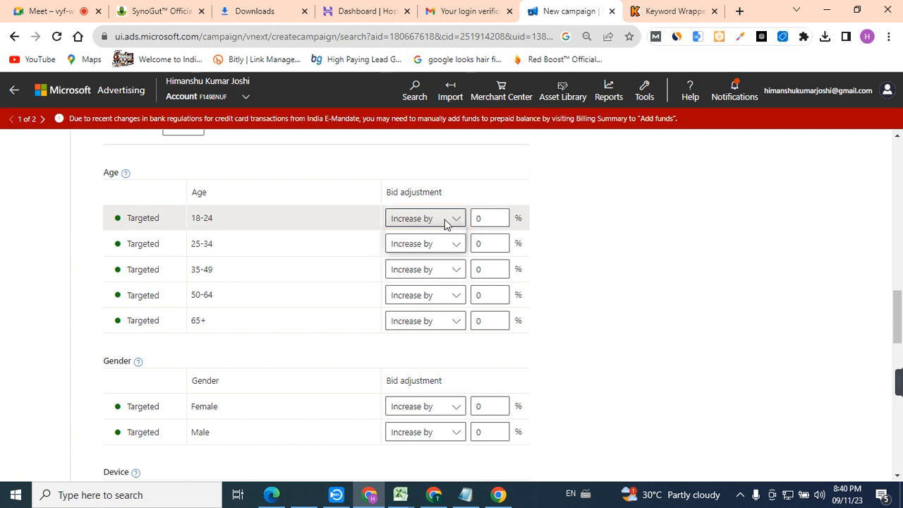
pyautogui.click(423, 245)
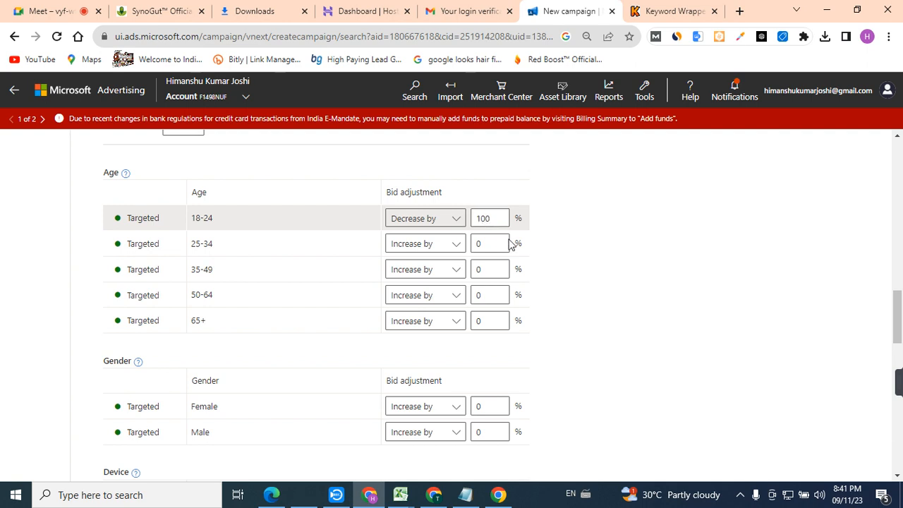
pyautogui.click(524, 254)
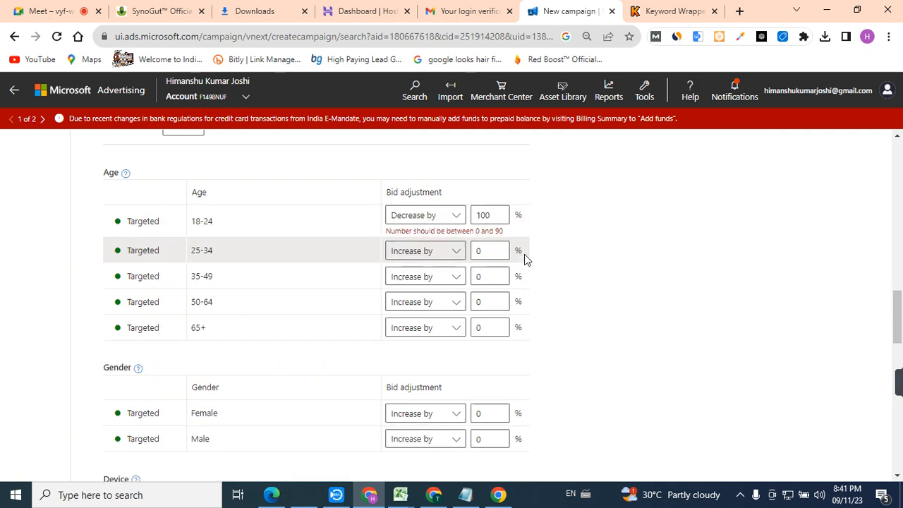
pyautogui.click(500, 221)
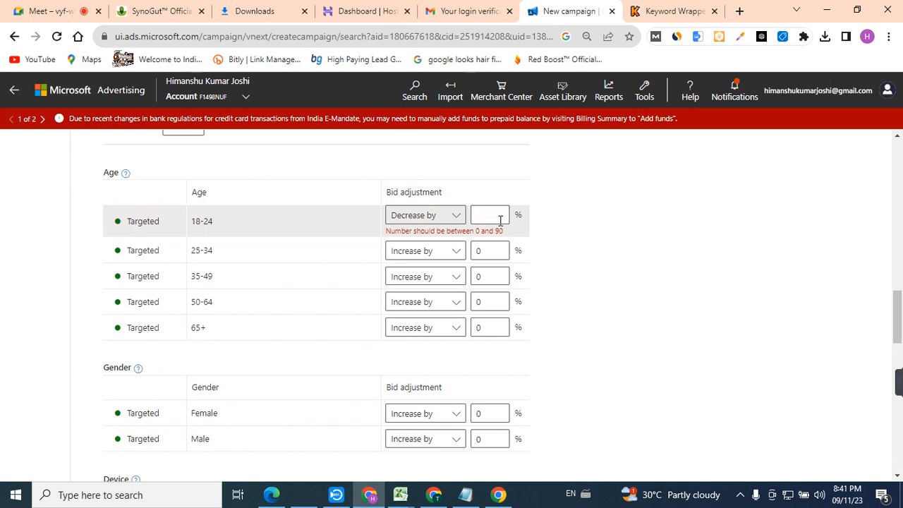
# Step: Set the bid adjustments for the 25-34 and 35-49 age groups to decrease by 90% each
pyautogui.click(459, 249)
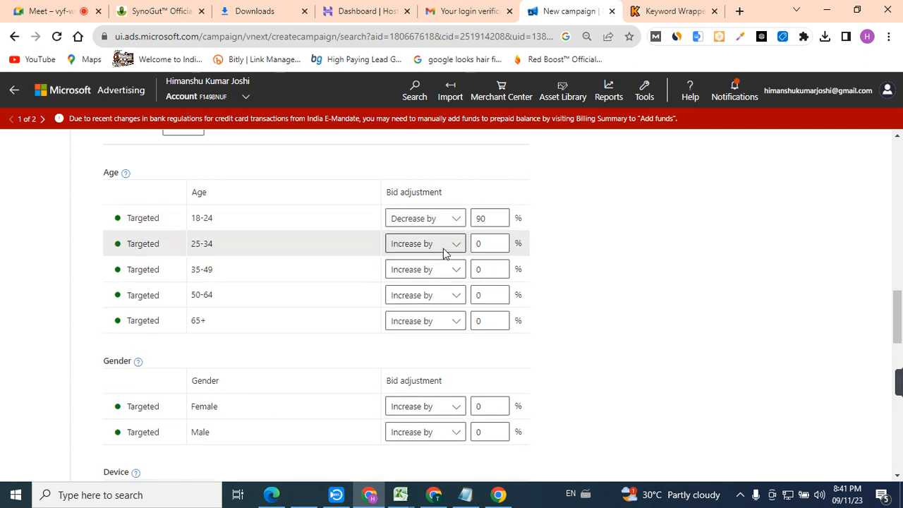
pyautogui.click(446, 249)
pyautogui.click(436, 270)
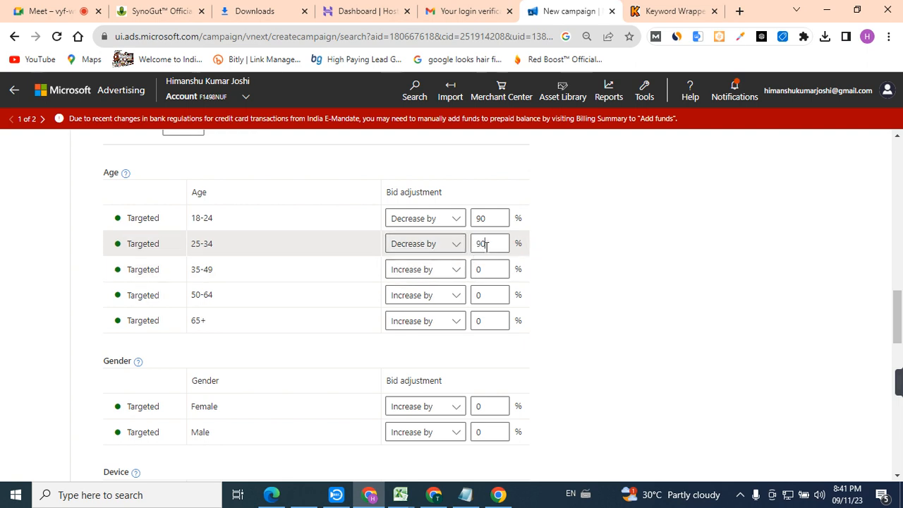
pyautogui.click(456, 269)
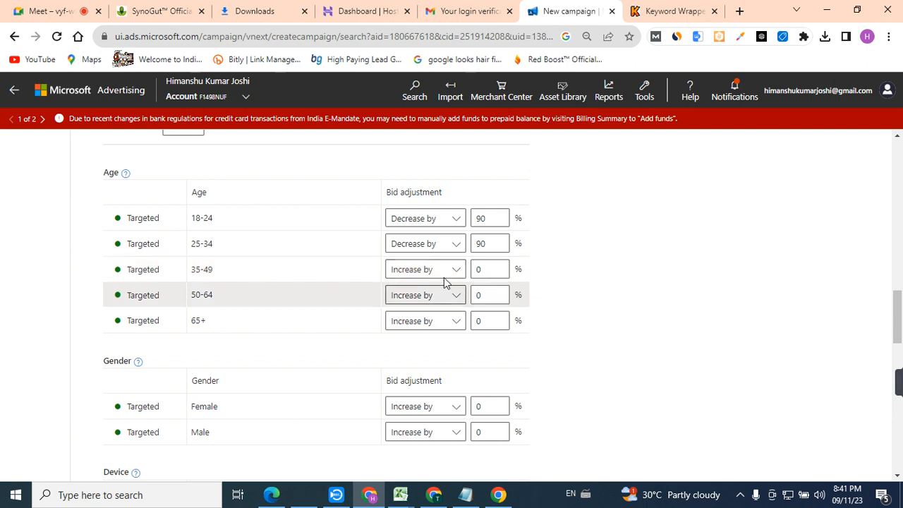
pyautogui.click(444, 274)
pyautogui.click(435, 296)
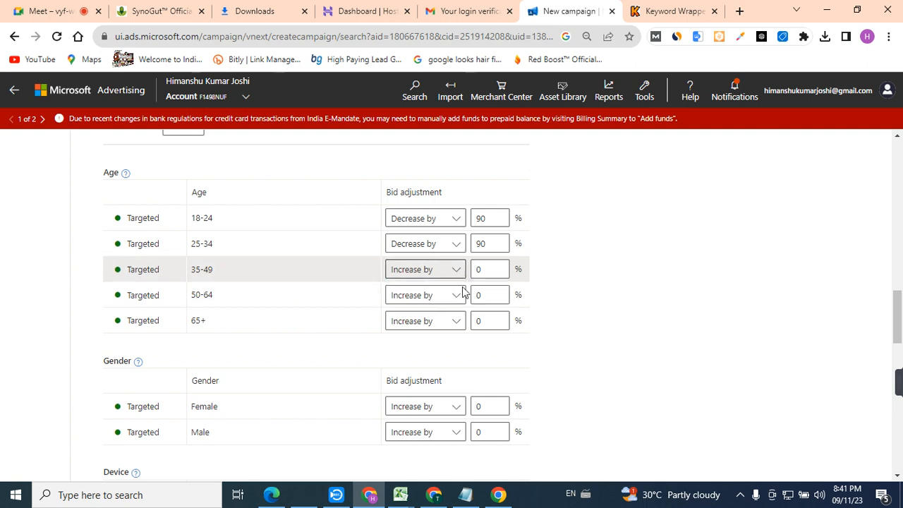
pyautogui.click(491, 268)
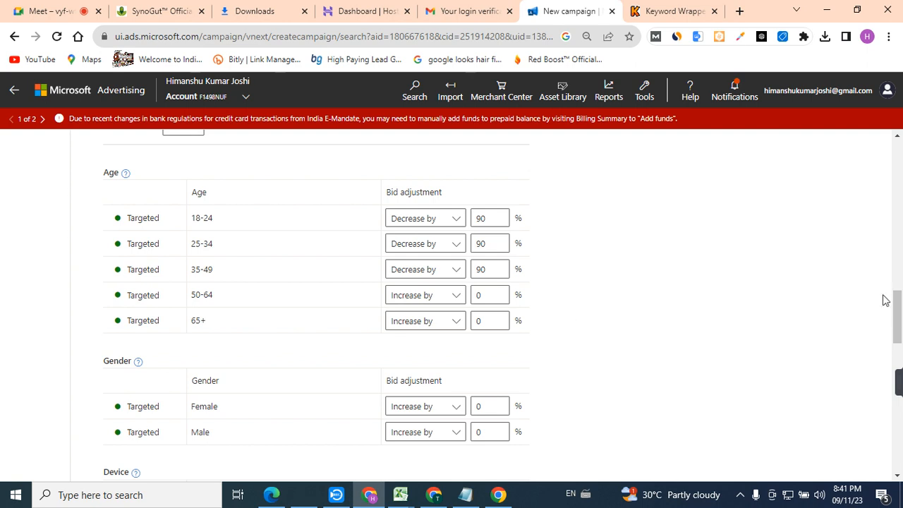
# Step: Set the bid adjustment for the Female gender target to decrease by 90%
pyautogui.scroll(-2, 899, 315)
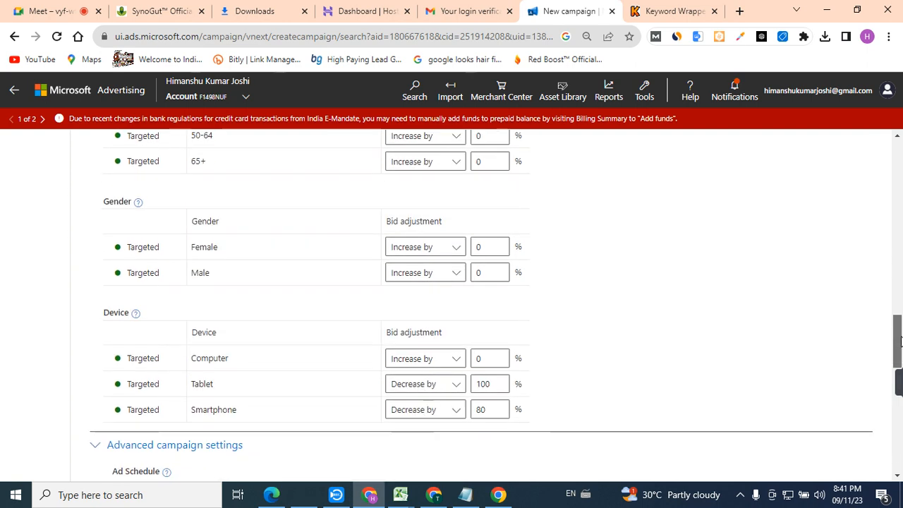
pyautogui.click(436, 251)
pyautogui.click(430, 268)
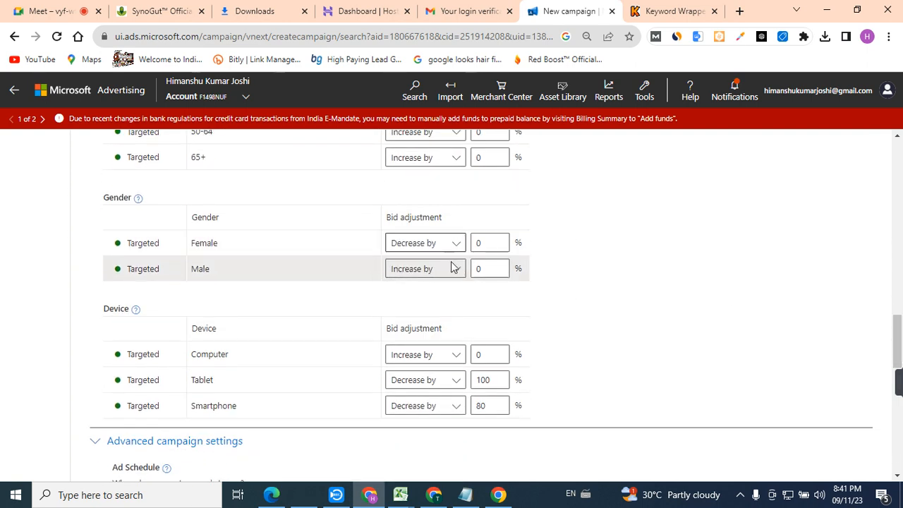
pyautogui.click(487, 242)
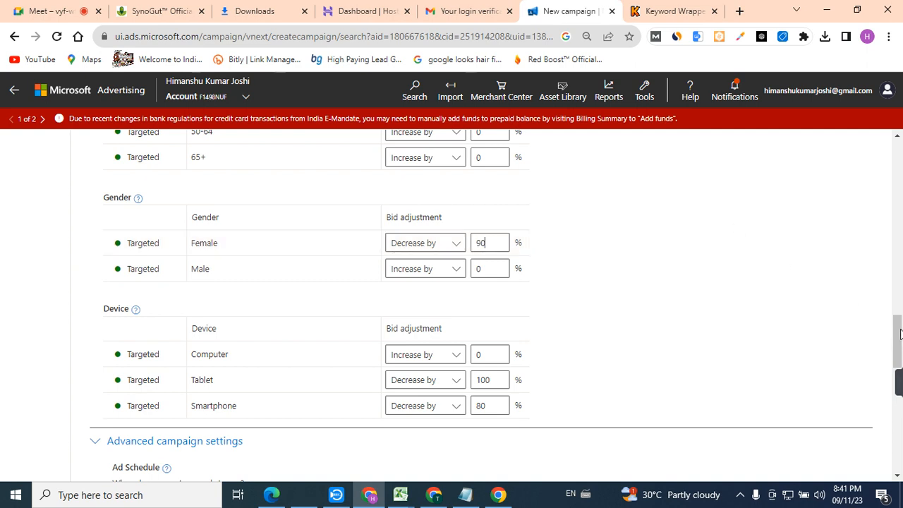
# Step: Review the age, gender and device bid adjustments, including the 50-64 age group
pyautogui.moveTo(900, 335); pyautogui.dragTo(900, 305)
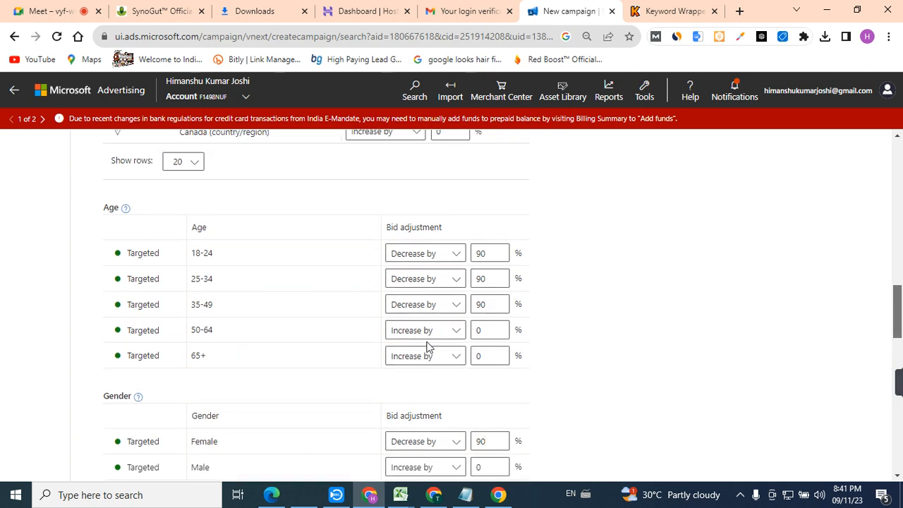
pyautogui.click(485, 333)
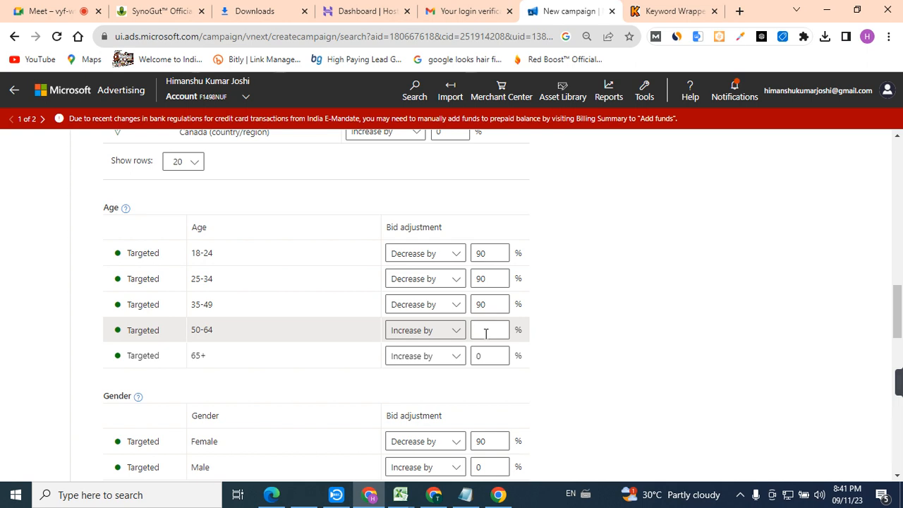
pyautogui.click(713, 367)
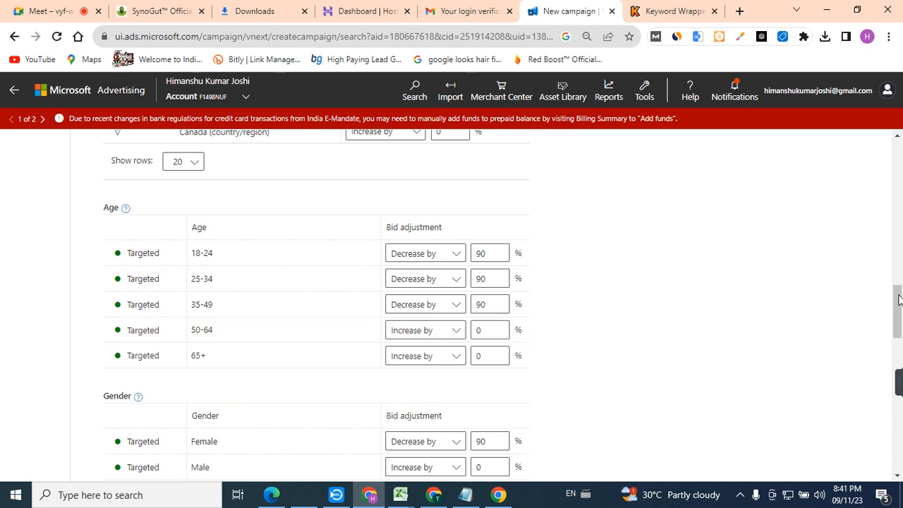
pyautogui.moveTo(898, 300); pyautogui.dragTo(898, 311)
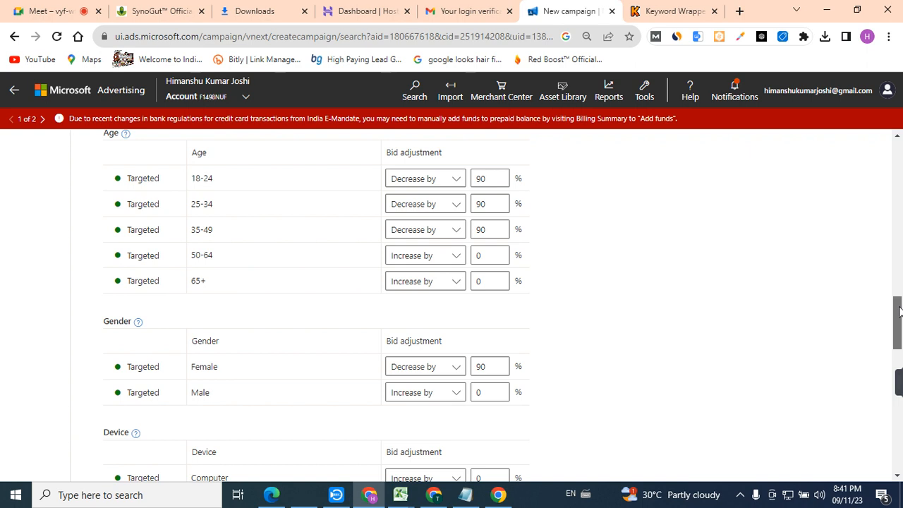
pyautogui.click(489, 251)
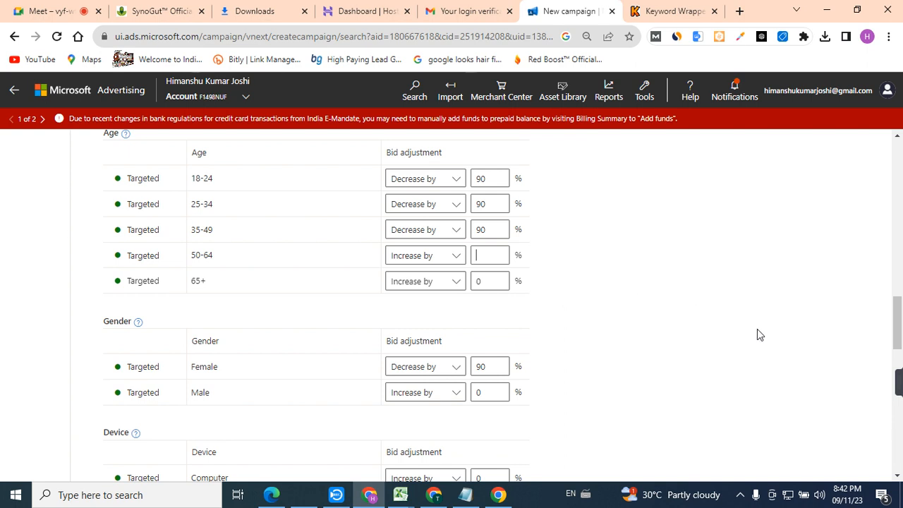
pyautogui.moveTo(897, 316); pyautogui.dragTo(897, 334)
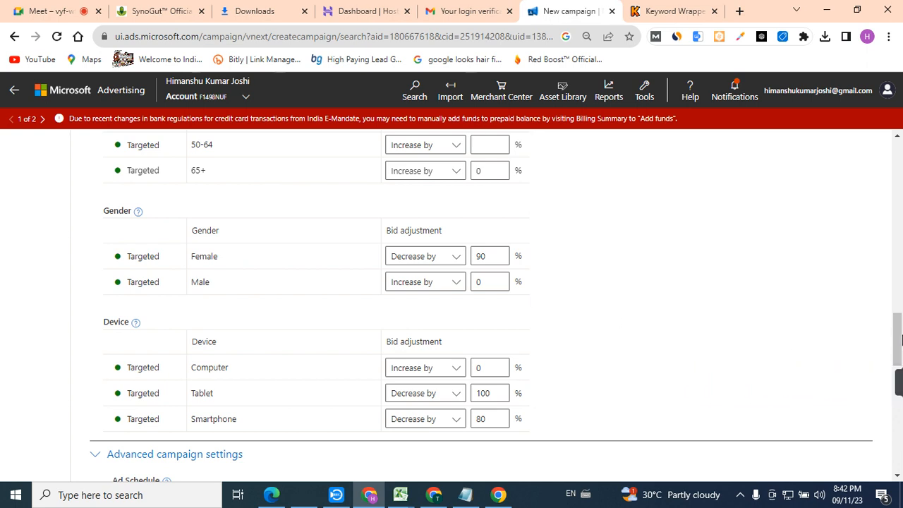
pyautogui.moveTo(900, 341)
pyautogui.mouseDown()
pyautogui.moveTo(898, 298)
pyautogui.moveTo(898, 328)
pyautogui.mouseUp()
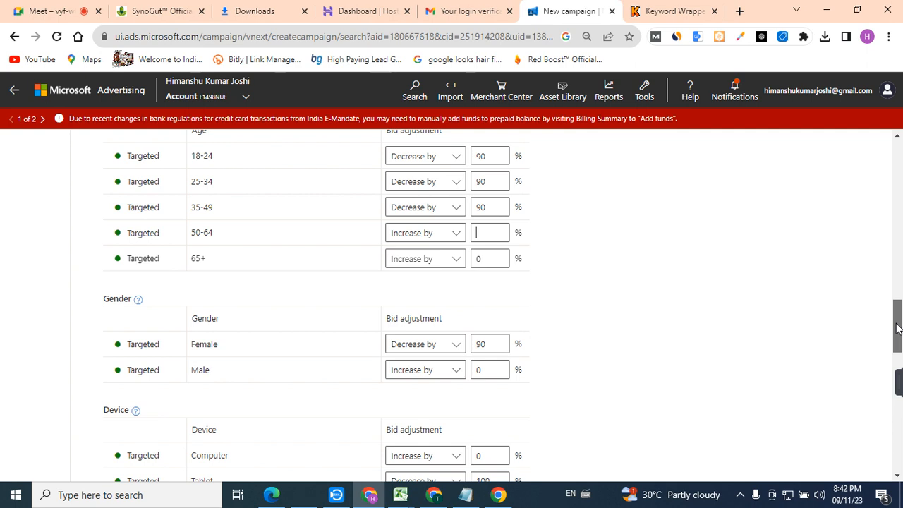
# Step: Set the end hour of the all-days ad schedule to 05
pyautogui.moveTo(898, 328); pyautogui.dragTo(898, 383)
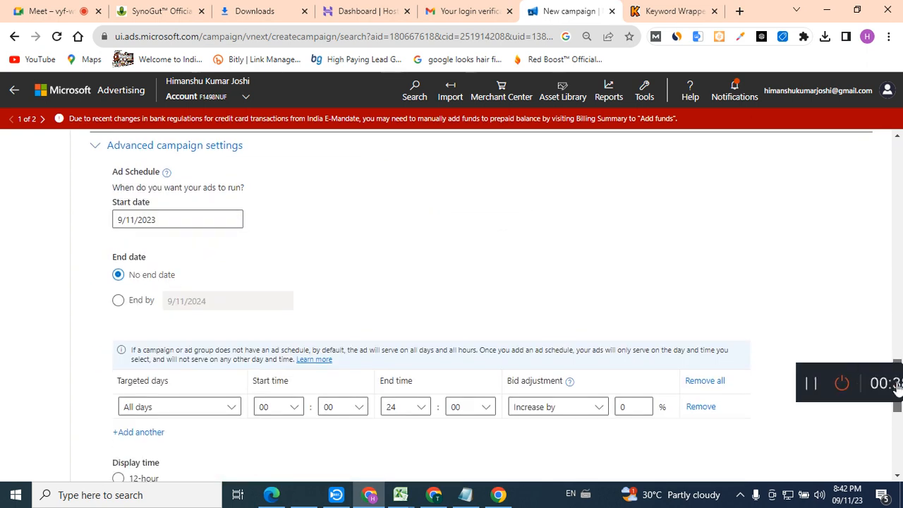
pyautogui.click(187, 411)
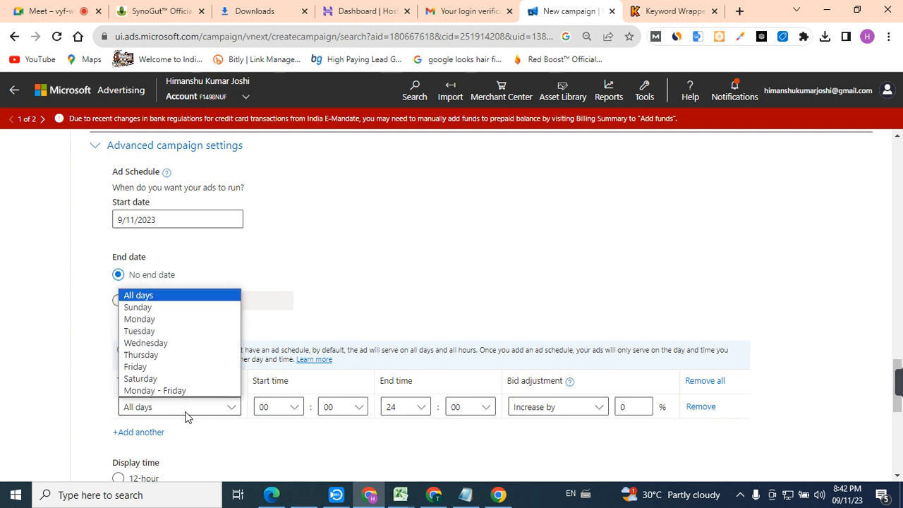
pyautogui.click(259, 408)
pyautogui.click(278, 406)
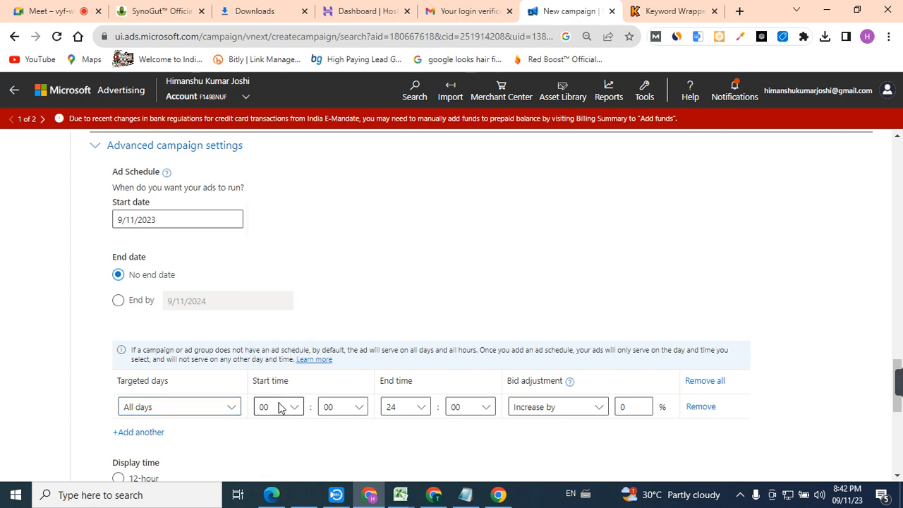
pyautogui.click(386, 406)
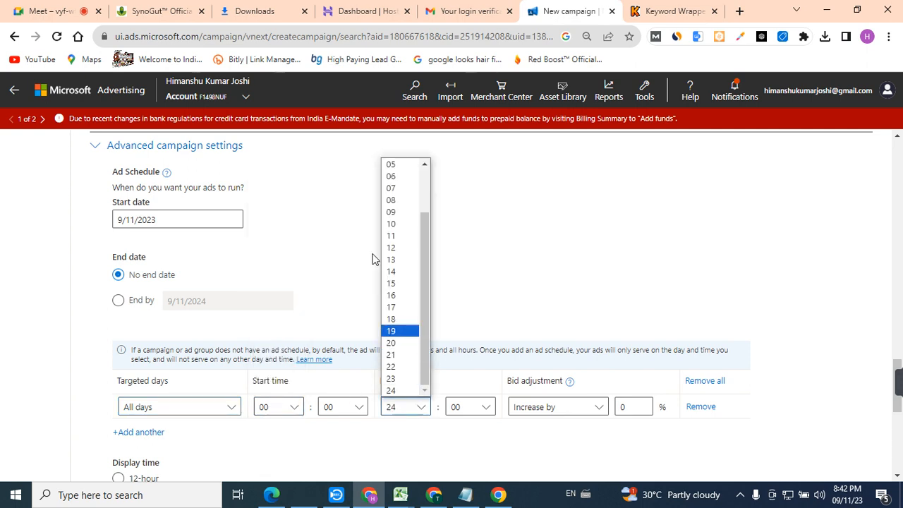
pyautogui.press('Escape')
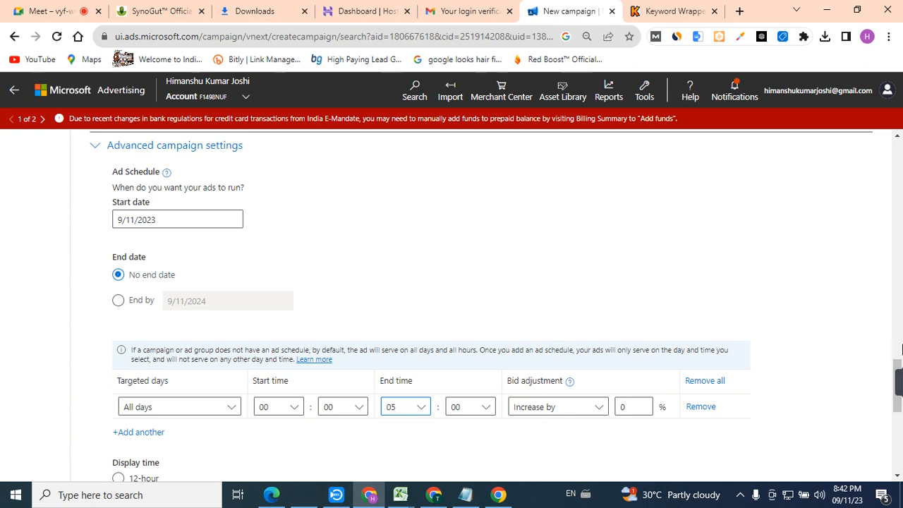
# Step: Examine the ad schedule's display time and time zone settings, and dismiss the incoming message notification
pyautogui.moveTo(900, 383); pyautogui.dragTo(900, 397)
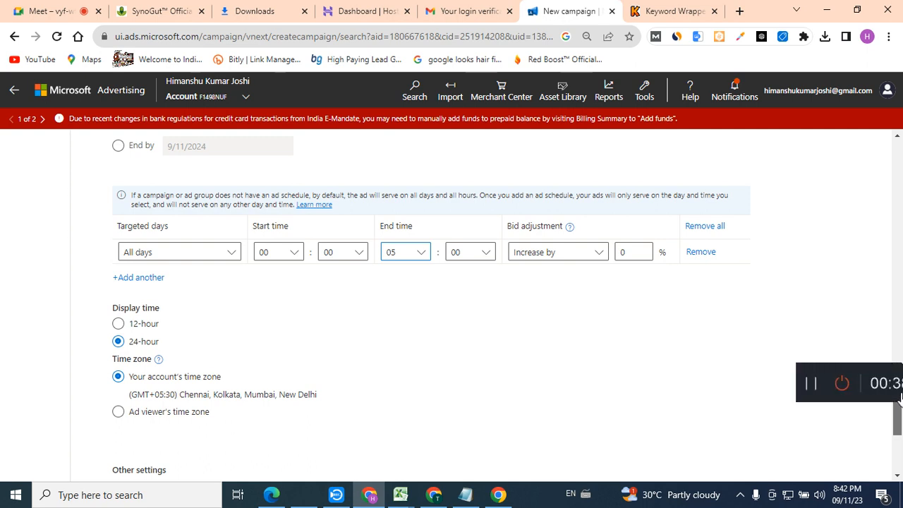
pyautogui.moveTo(247, 394); pyautogui.dragTo(328, 402)
pyautogui.click(425, 353)
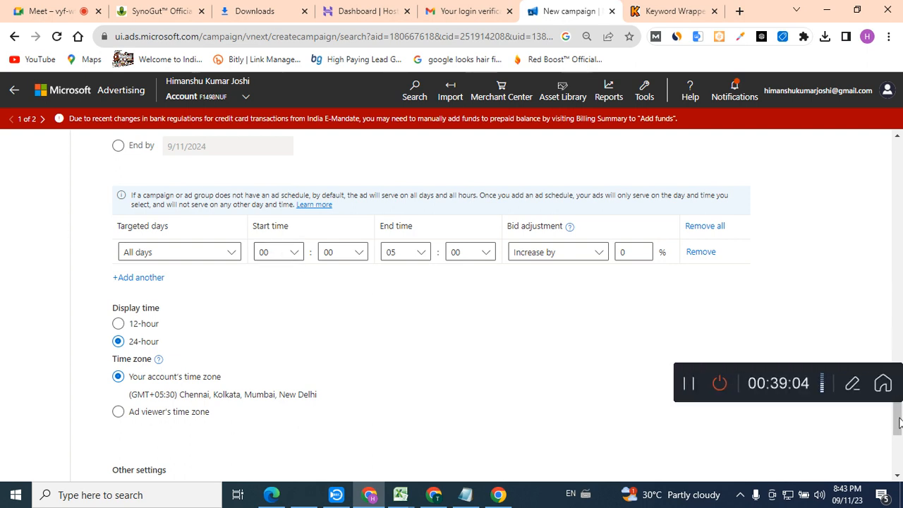
pyautogui.moveTo(898, 422)
pyautogui.mouseDown()
pyautogui.moveTo(898, 441)
pyautogui.moveTo(899, 423)
pyautogui.mouseUp()
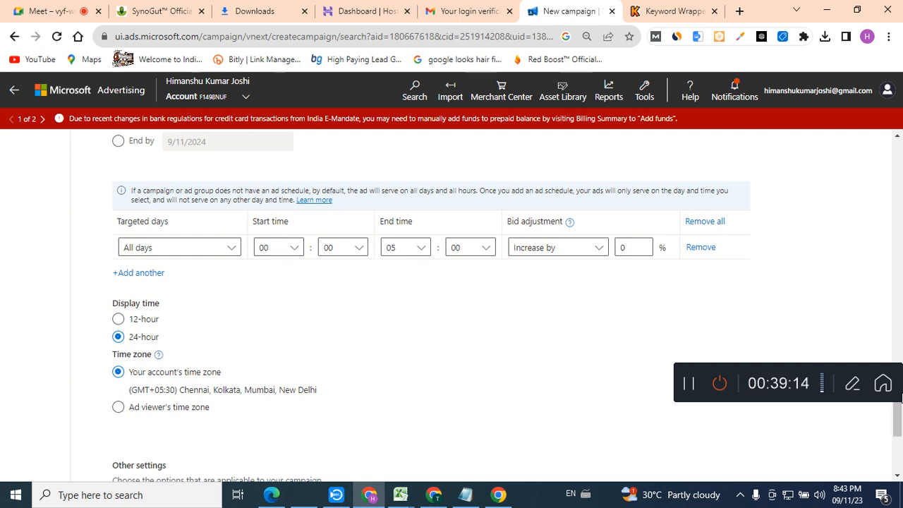
pyautogui.moveTo(899, 422); pyautogui.dragTo(899, 439)
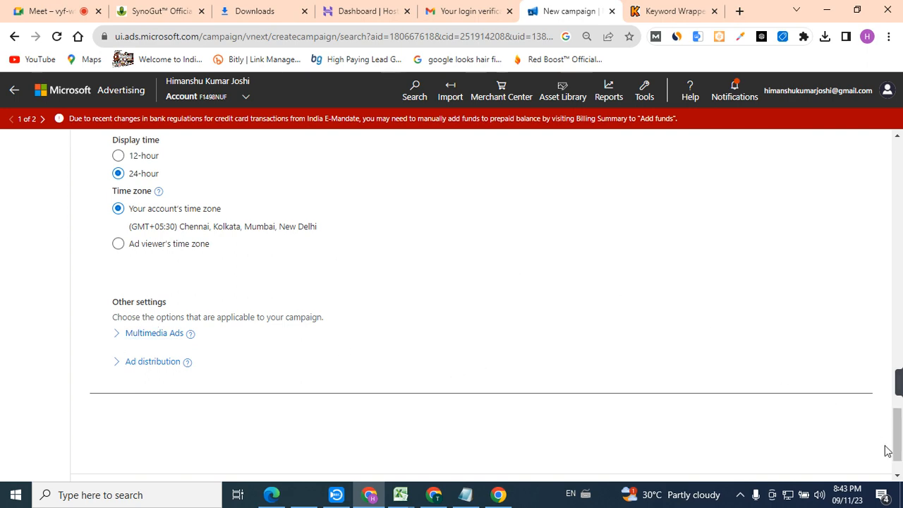
pyautogui.moveTo(895, 440); pyautogui.dragTo(896, 392)
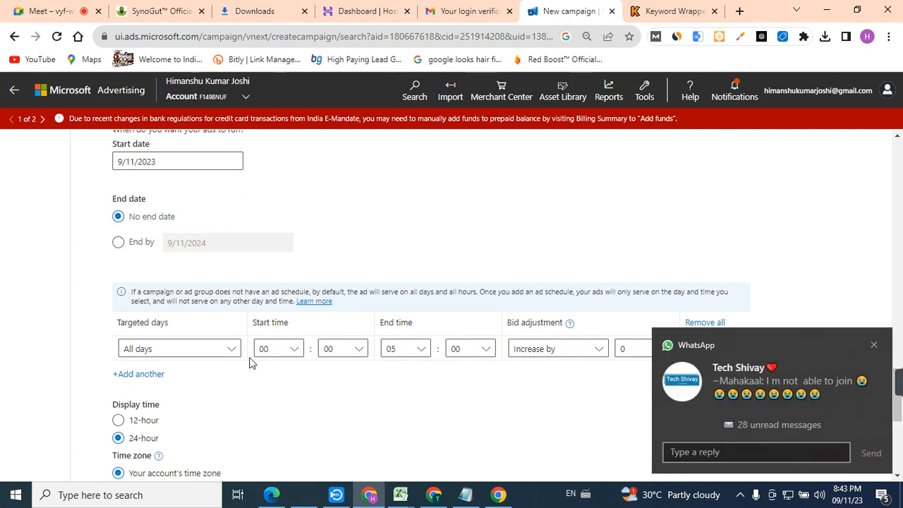
pyautogui.click(739, 331)
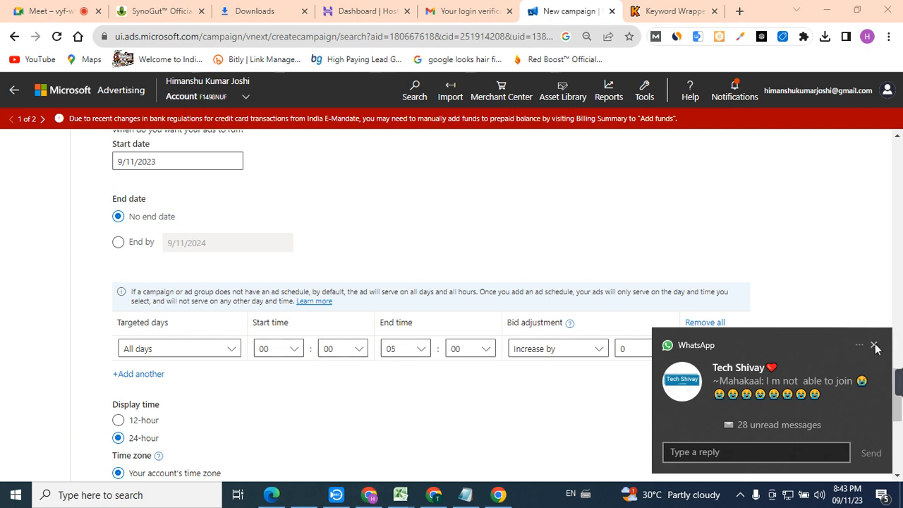
pyautogui.click(874, 347)
pyautogui.moveTo(895, 391)
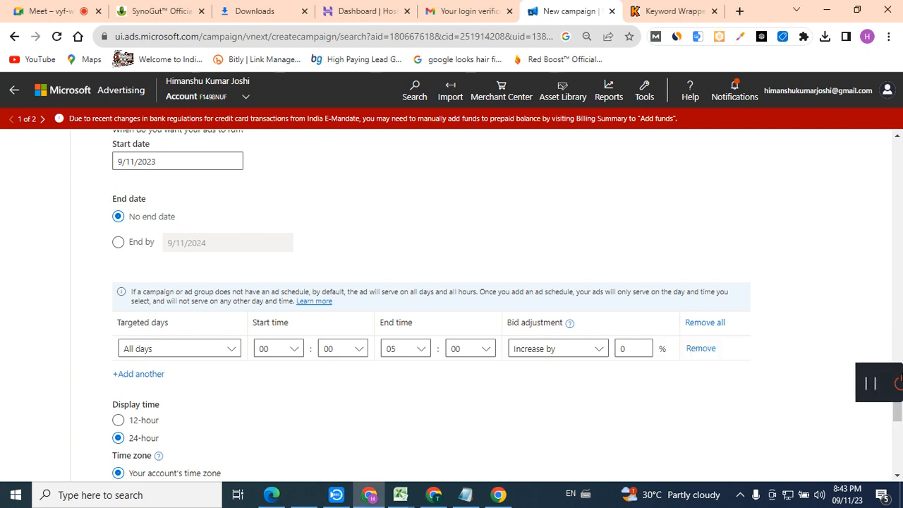
# Step: Expand the Multimedia Ads and Ad distribution settings and limit ad distribution to Microsoft sites and select traffic
pyautogui.moveTo(897, 396); pyautogui.dragTo(897, 463)
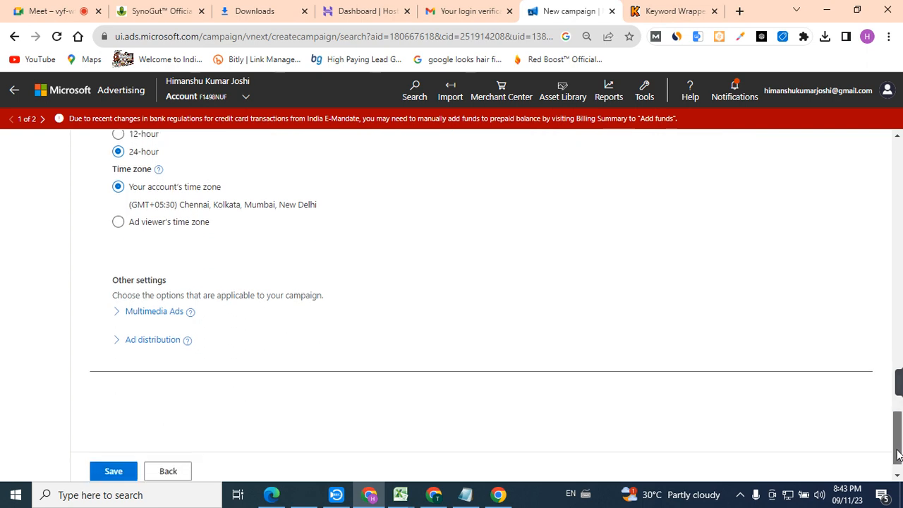
pyautogui.click(120, 312)
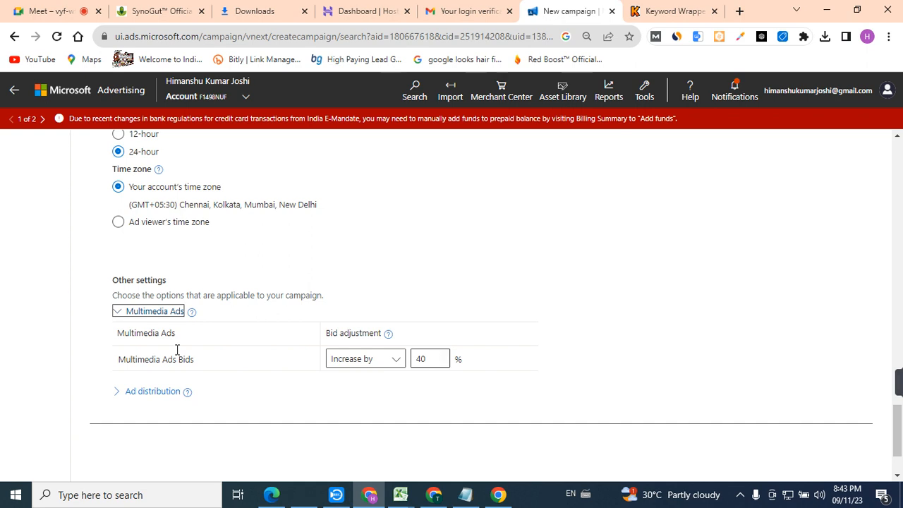
pyautogui.click(119, 393)
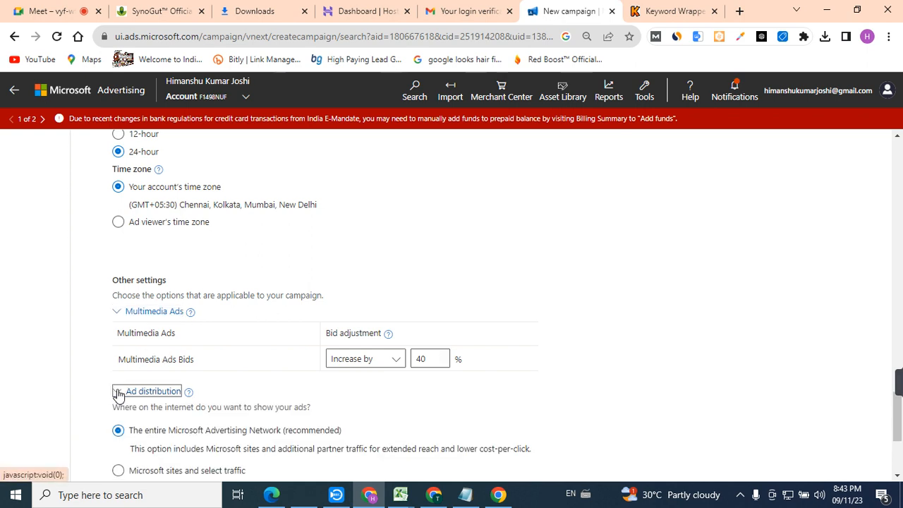
pyautogui.scroll(-3, 895, 405)
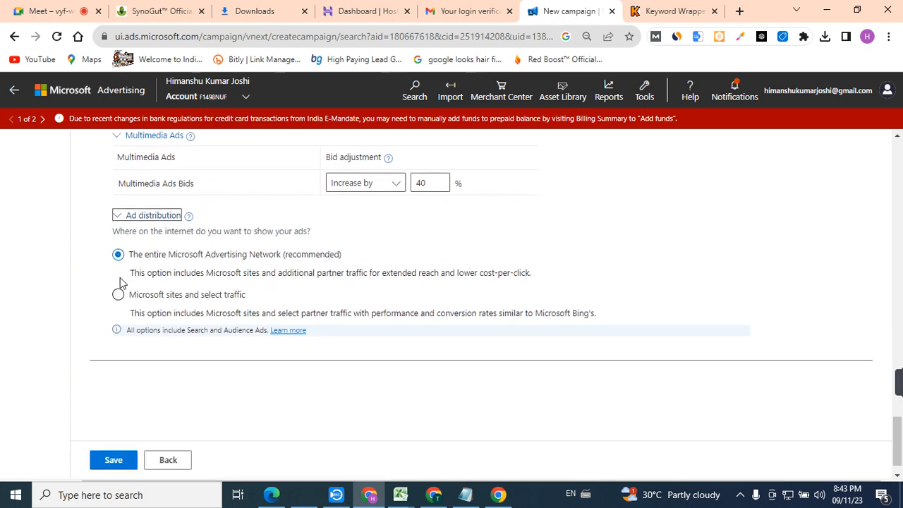
pyautogui.click(119, 295)
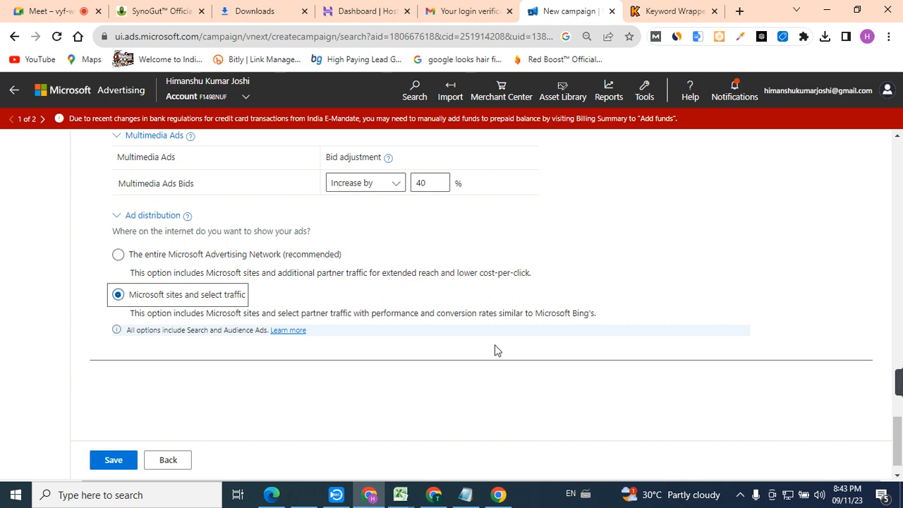
# Step: Save the new campaign and check the delivery status of NEWSSS in the campaign list
pyautogui.moveTo(901, 445); pyautogui.dragTo(901, 445)
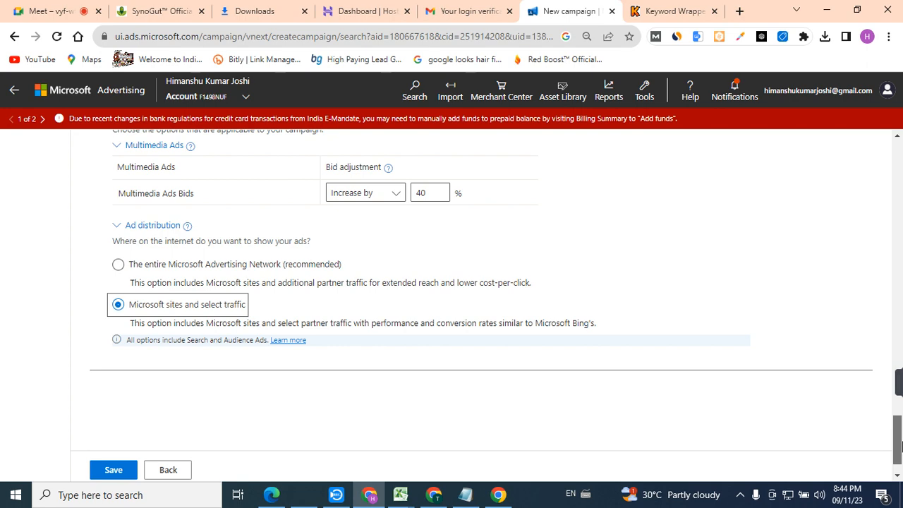
pyautogui.moveTo(900, 445)
pyautogui.mouseDown()
pyautogui.moveTo(897, 402)
pyautogui.moveTo(897, 457)
pyautogui.mouseUp()
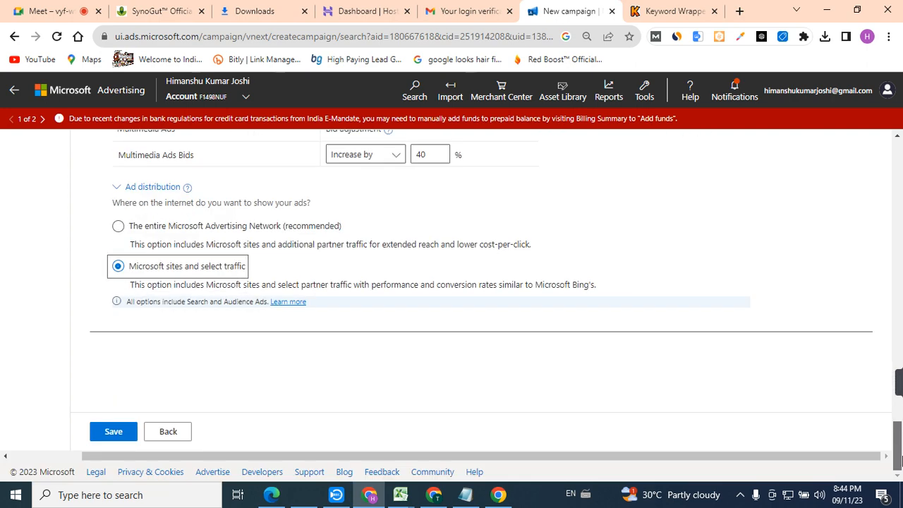
pyautogui.click(122, 431)
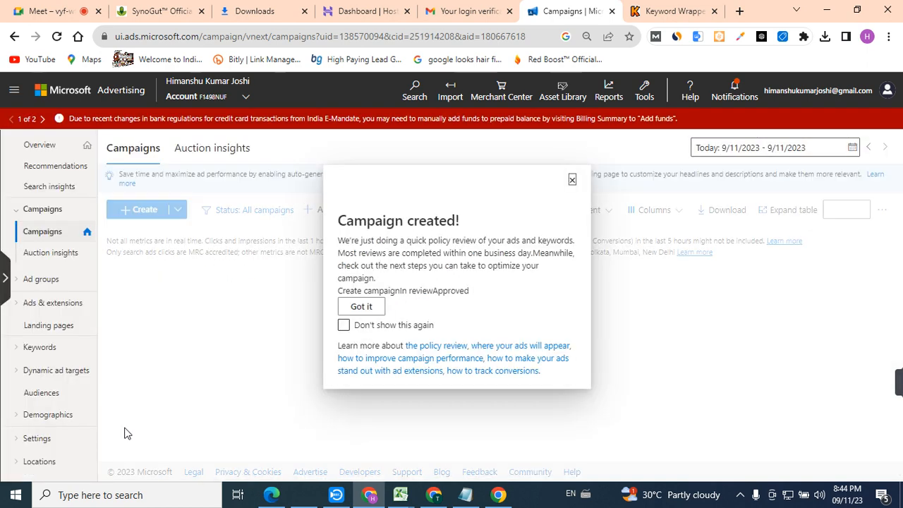
pyautogui.click(360, 307)
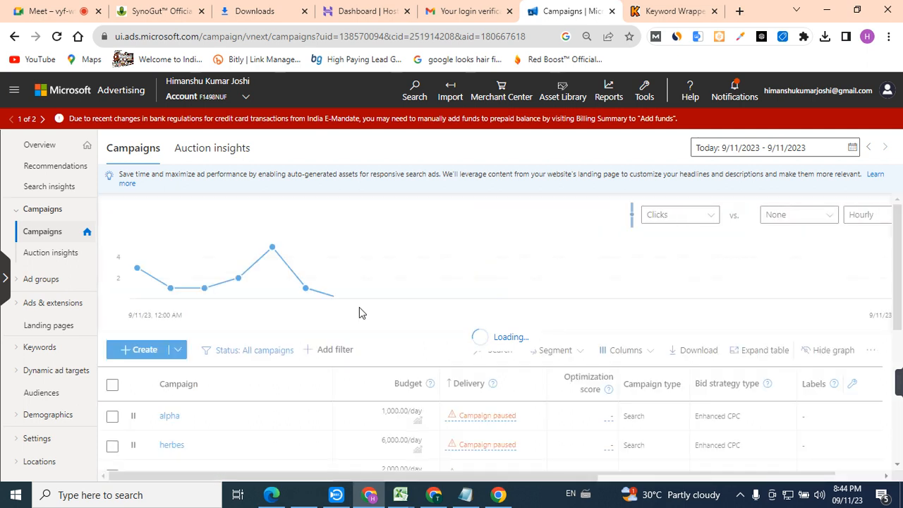
pyautogui.scroll(-5, 898, 287)
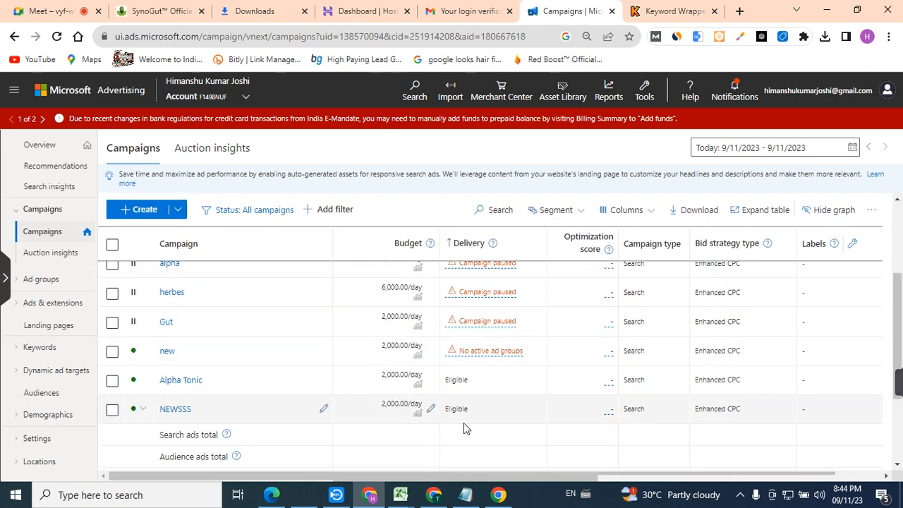
pyautogui.moveTo(470, 416); pyautogui.dragTo(441, 412)
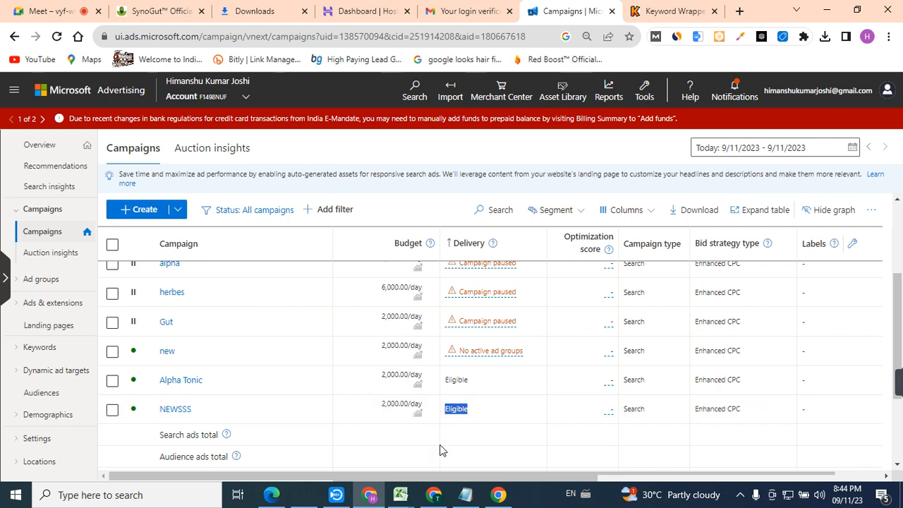
# Step: Switch to the NegativeKeywords (1).csv workbook in Excel and widen column A
pyautogui.moveTo(400, 495)
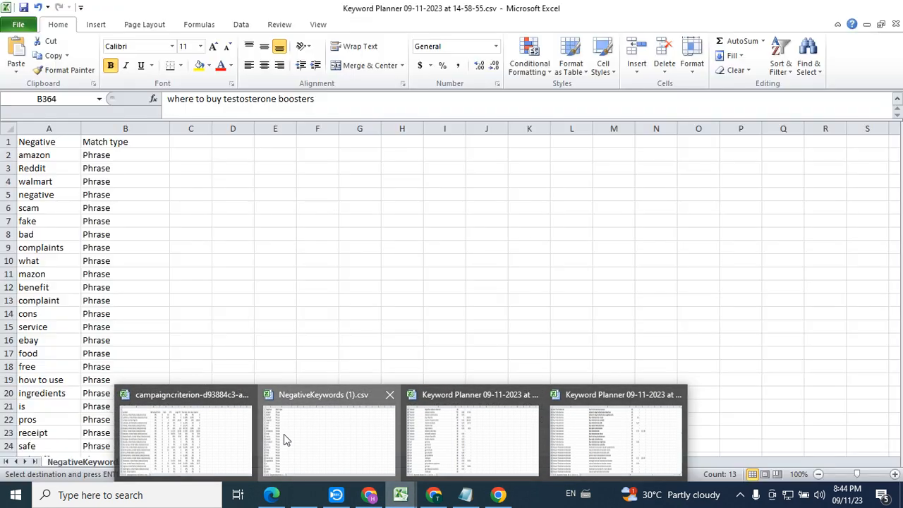
pyautogui.click(284, 434)
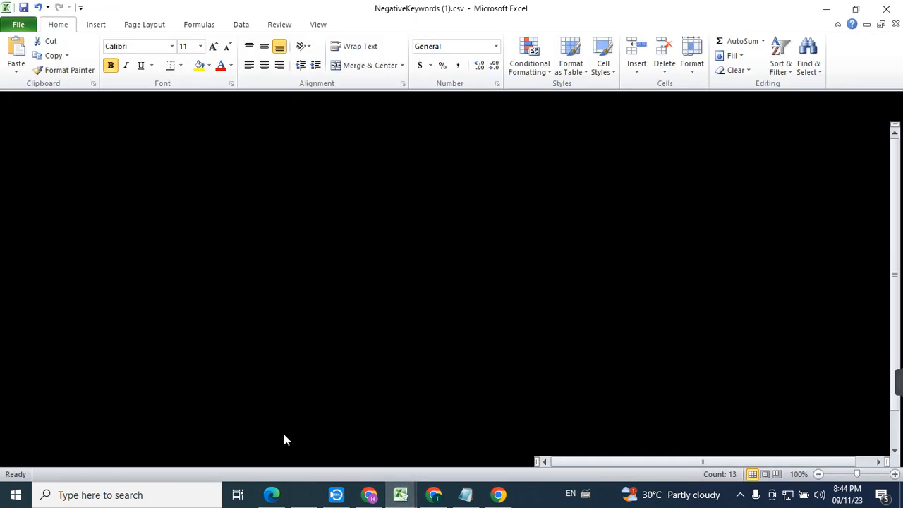
pyautogui.moveTo(81, 128); pyautogui.dragTo(112, 140)
# Step: Read through the negative keywords in column A from amazon in A2 down to the end of the list
pyautogui.click(81, 153)
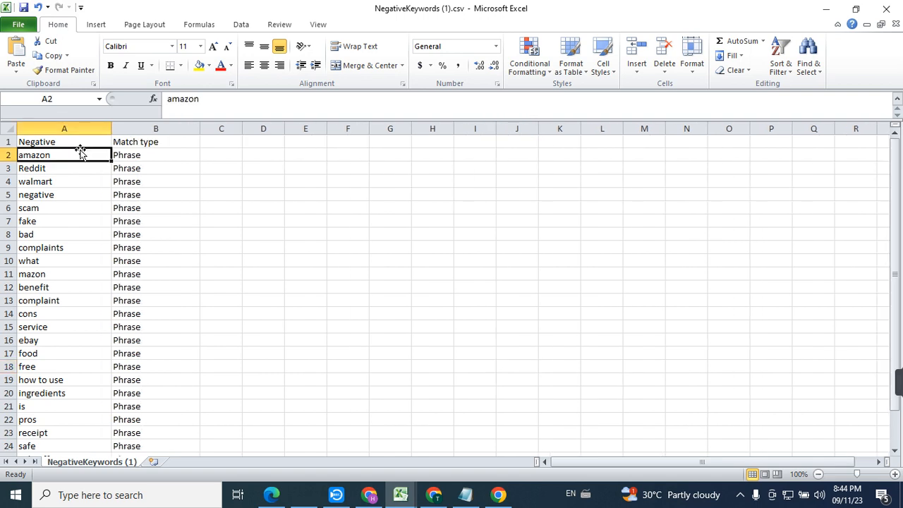
pyautogui.press('Down')
pyautogui.press('Down')
pyautogui.press('Down')
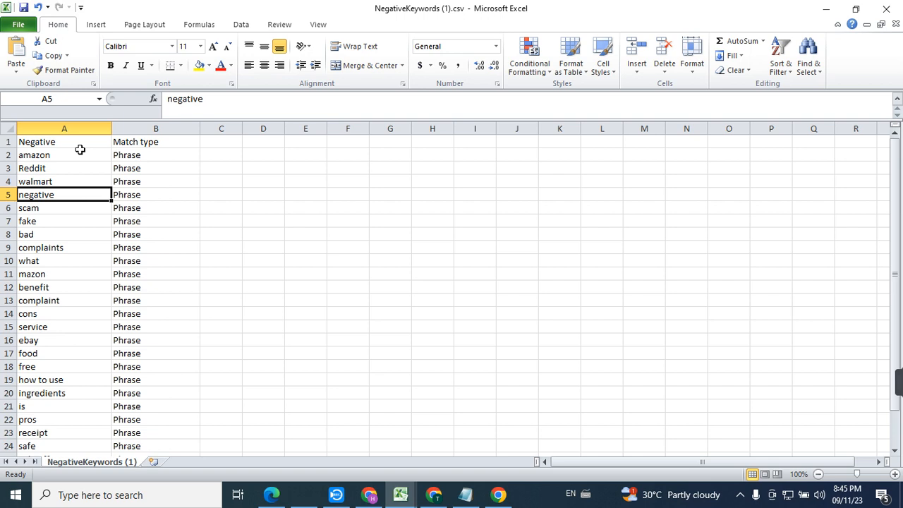
pyautogui.press('Down')
pyautogui.press('Down')
pyautogui.press('Down')
pyautogui.press('Down')
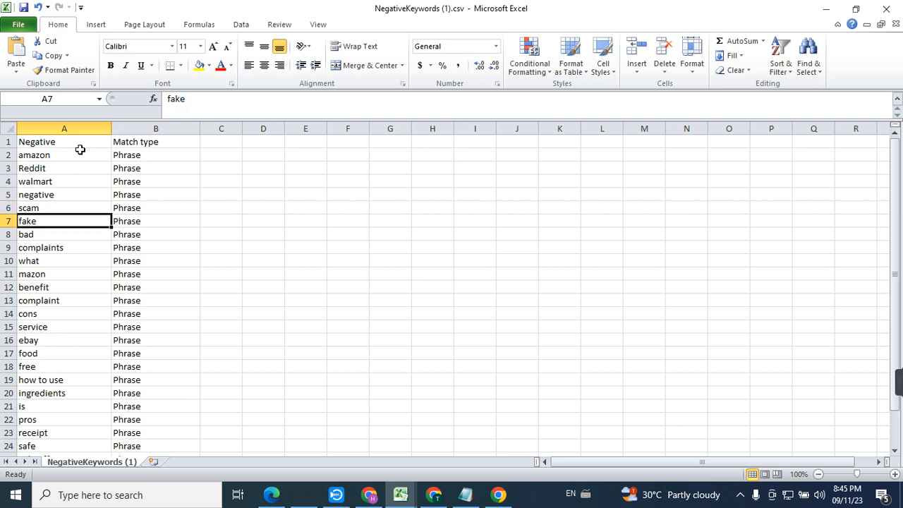
pyautogui.press('Down')
pyautogui.press('Down')
pyautogui.press('Down')
pyautogui.press('Down')
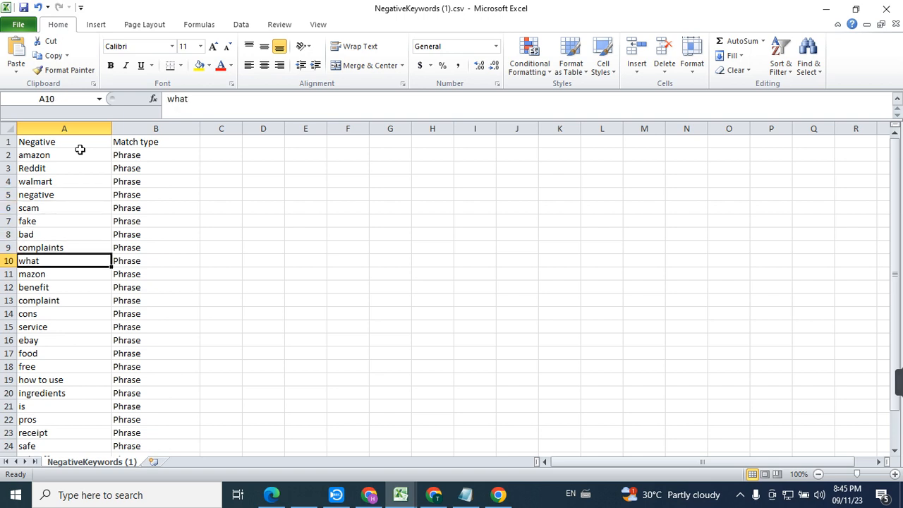
pyautogui.press('Down')
pyautogui.press('Down')
pyautogui.press('Down')
pyautogui.press('Down')
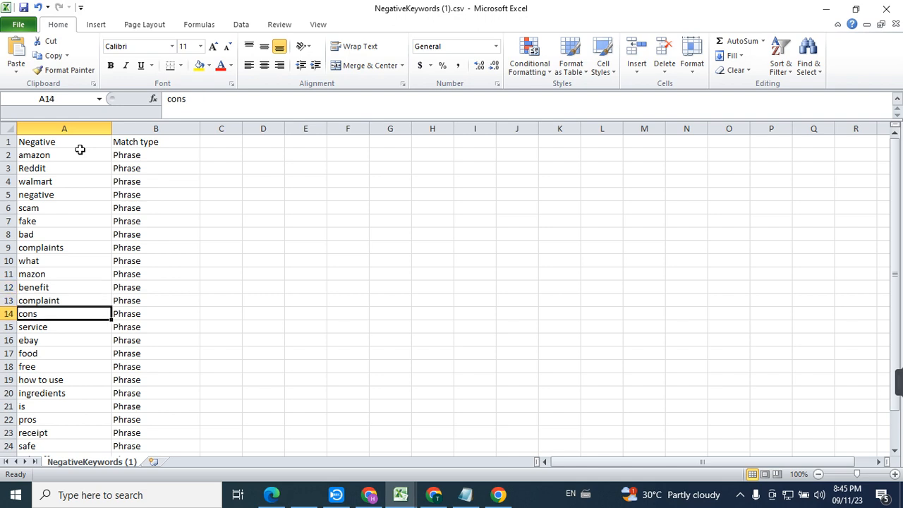
pyautogui.press('Down')
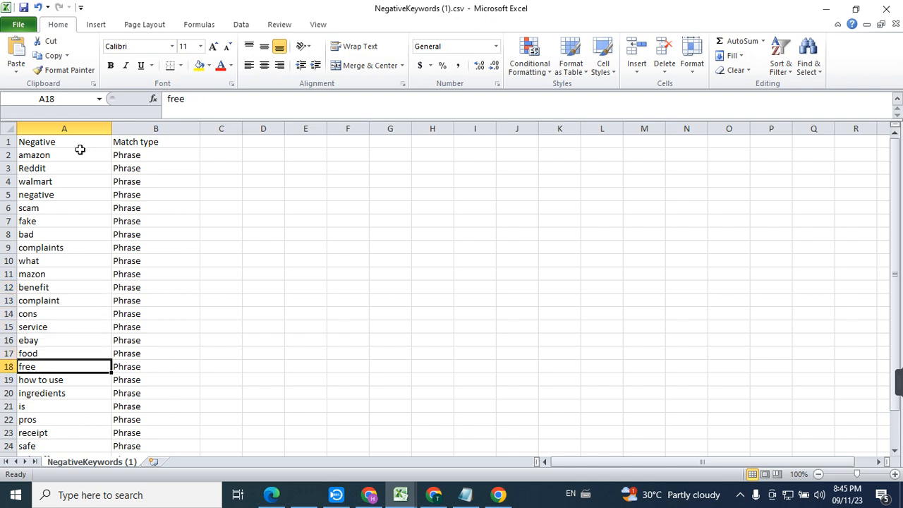
pyautogui.press('Down')
pyautogui.press('Down')
pyautogui.press('Down')
pyautogui.press('Down')
pyautogui.press('Down')
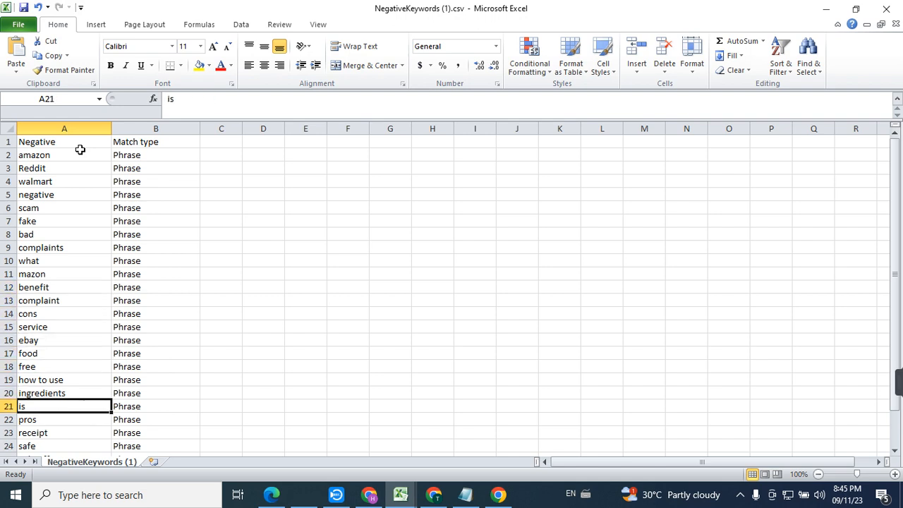
pyautogui.press('Down')
pyautogui.press('Down')
pyautogui.press('Down')
pyautogui.press('Down')
pyautogui.press('Down')
pyautogui.press('Down')
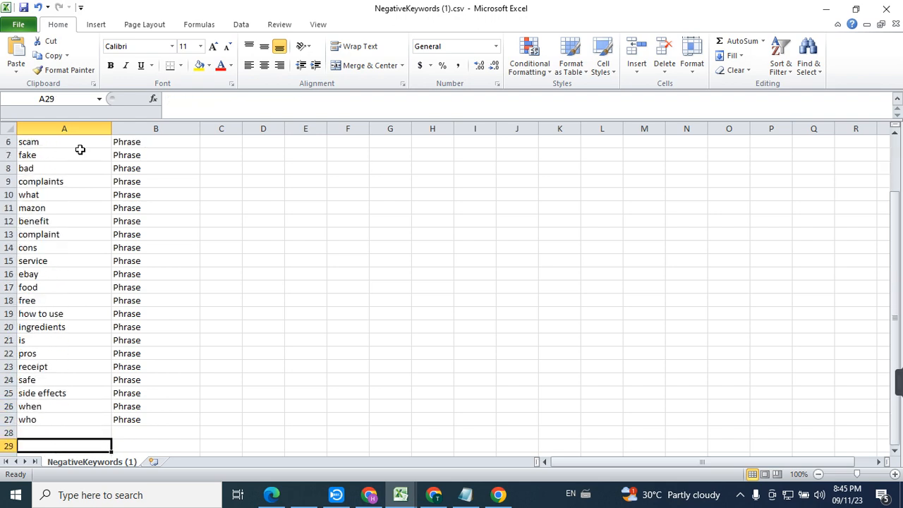
# Step: Copy the whole negative keyword column, cells A1 to A27, including the Negative header
pyautogui.press('Up')
pyautogui.press('Up')
pyautogui.hotkey('ctrl', 'shift', 'Up')
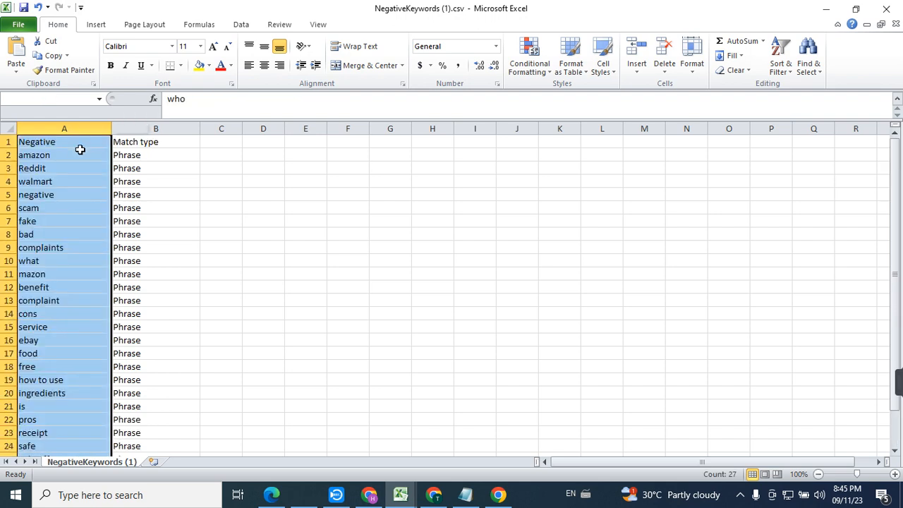
pyautogui.hotkey('ctrl', 'c')
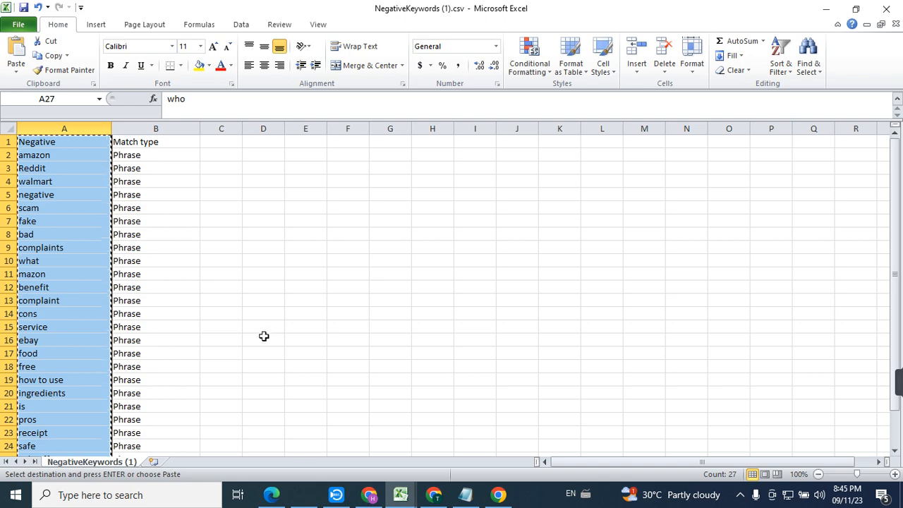
# Step: Switch to the Microsoft Advertising page in Chrome and open the NEWSSS campaign
pyautogui.click(432, 496)
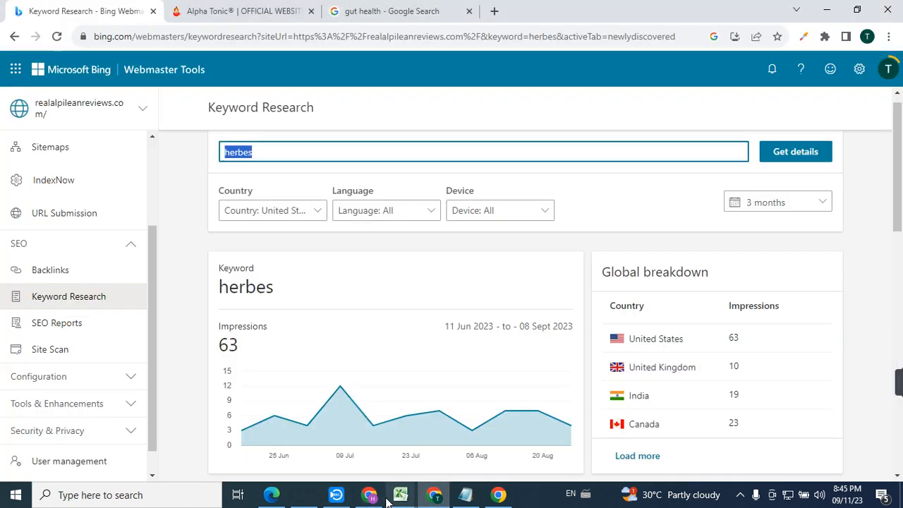
pyautogui.moveTo(356, 497)
pyautogui.click(355, 450)
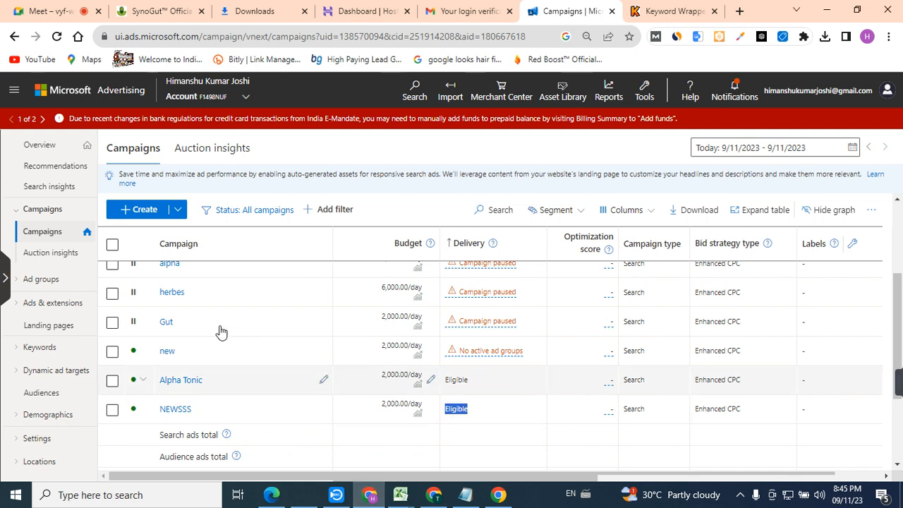
pyautogui.click(7, 280)
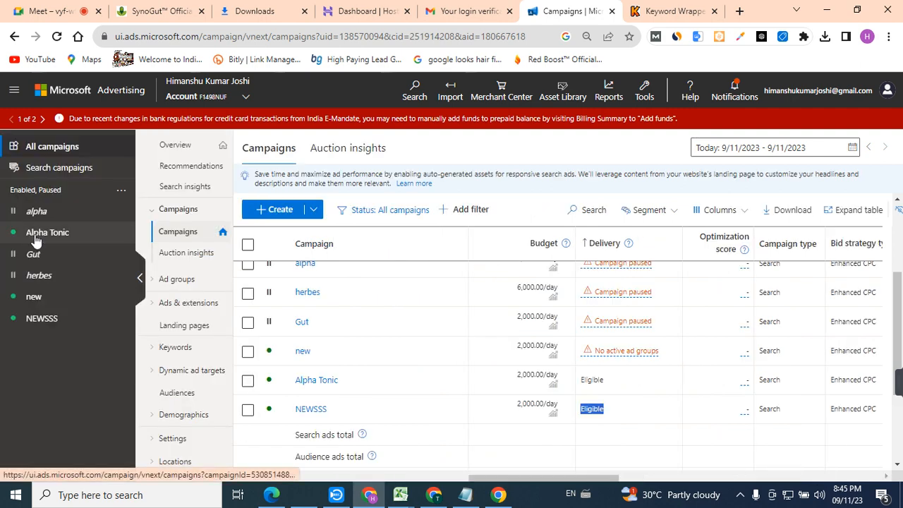
pyautogui.click(41, 331)
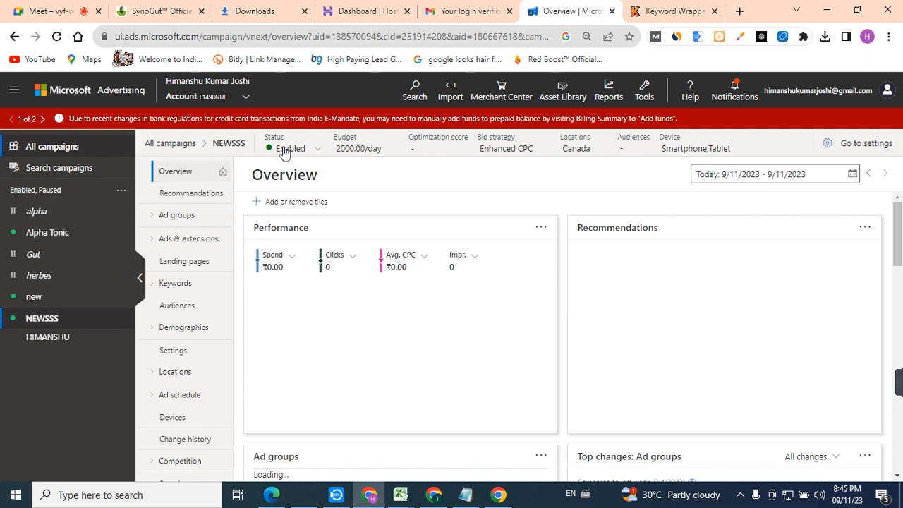
# Step: Open the campaign-level negative keywords page of the NEWSSS campaign
pyautogui.scroll(-4, 202, 339)
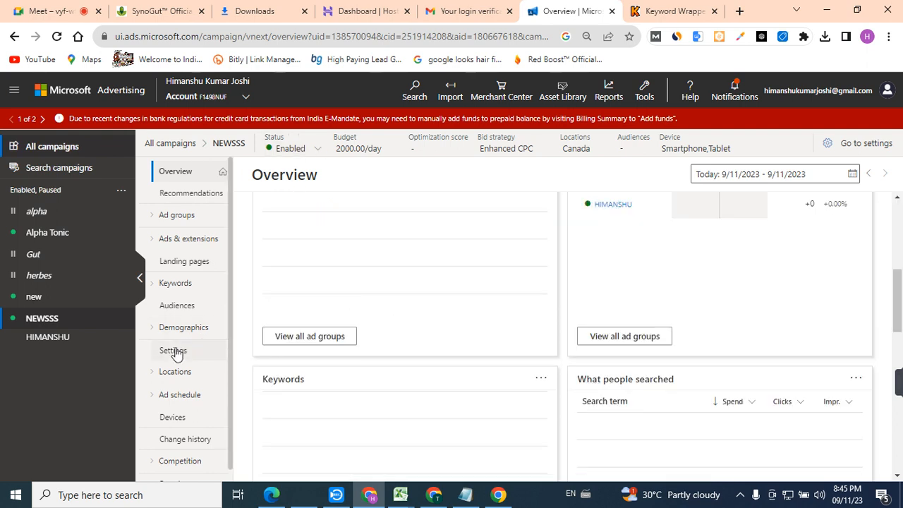
pyautogui.scroll(2, 189, 334)
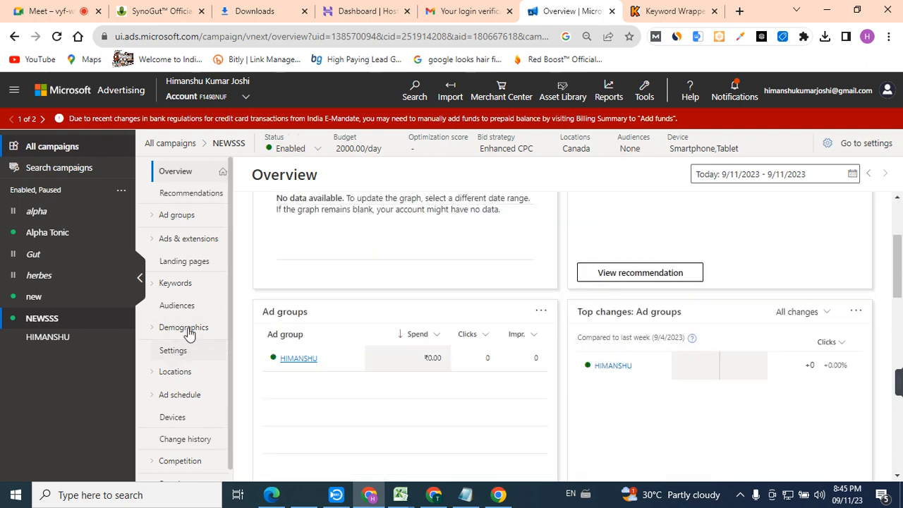
pyautogui.scroll(-2, 189, 285)
pyautogui.click(189, 287)
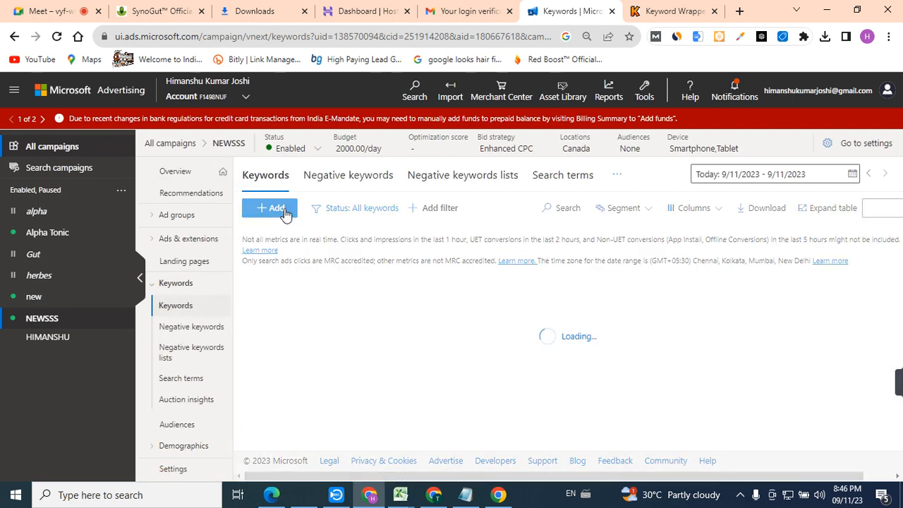
pyautogui.click(341, 182)
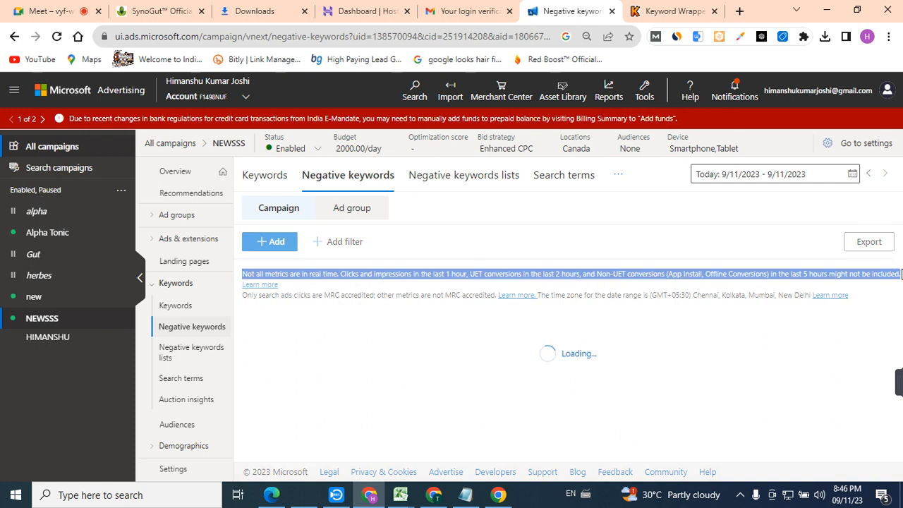
# Step: Add the copied keyword list as campaign negative keywords, remove the trailing blank line, and save
pyautogui.click(270, 241)
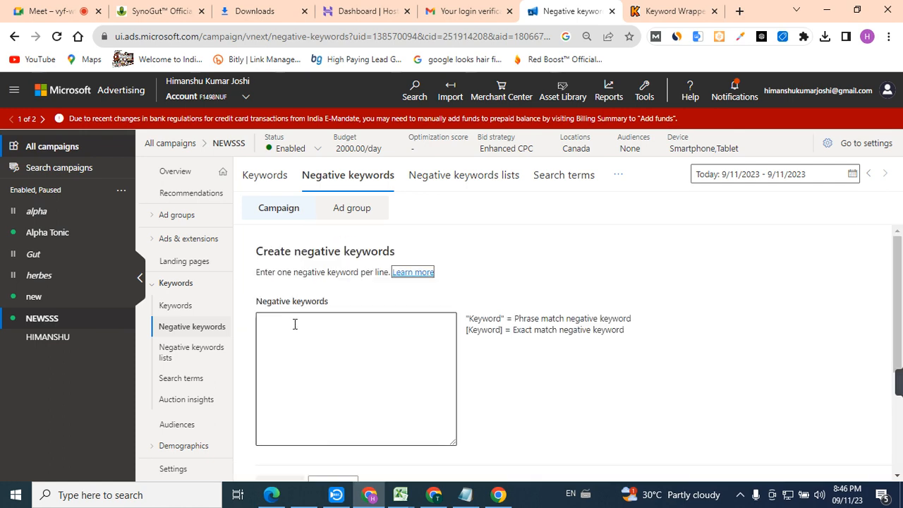
pyautogui.click(293, 328)
pyautogui.hotkey('ctrl', 'v')
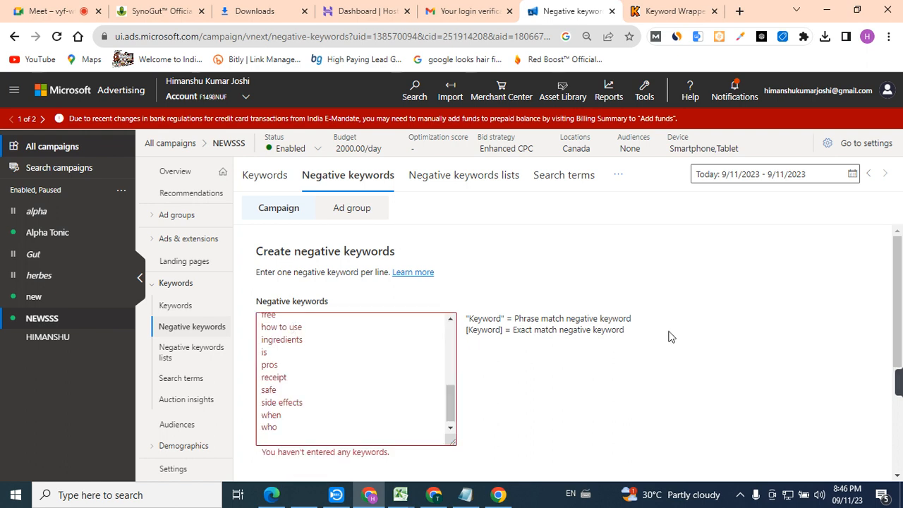
pyautogui.press('BackSpace')
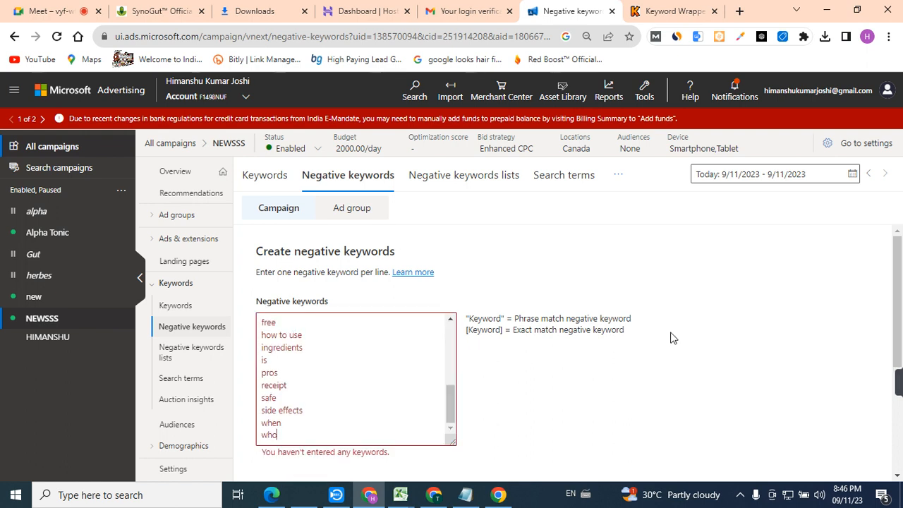
pyautogui.write('G')
pyautogui.press('BackSpace')
pyautogui.moveTo(897, 312); pyautogui.dragTo(899, 351)
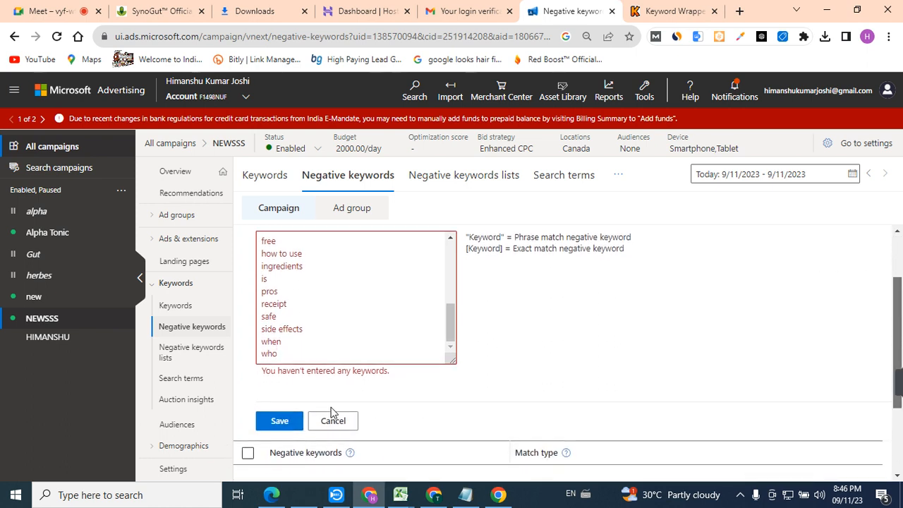
pyautogui.click(281, 425)
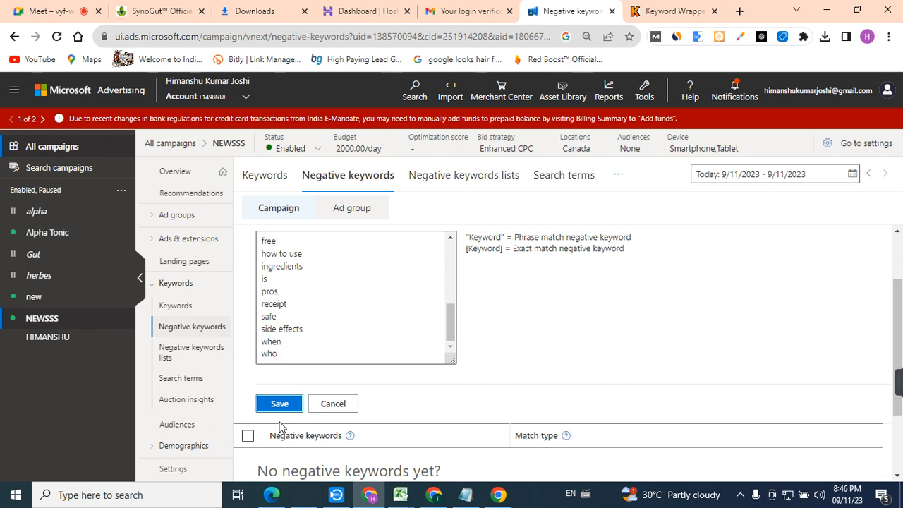
pyautogui.click(280, 405)
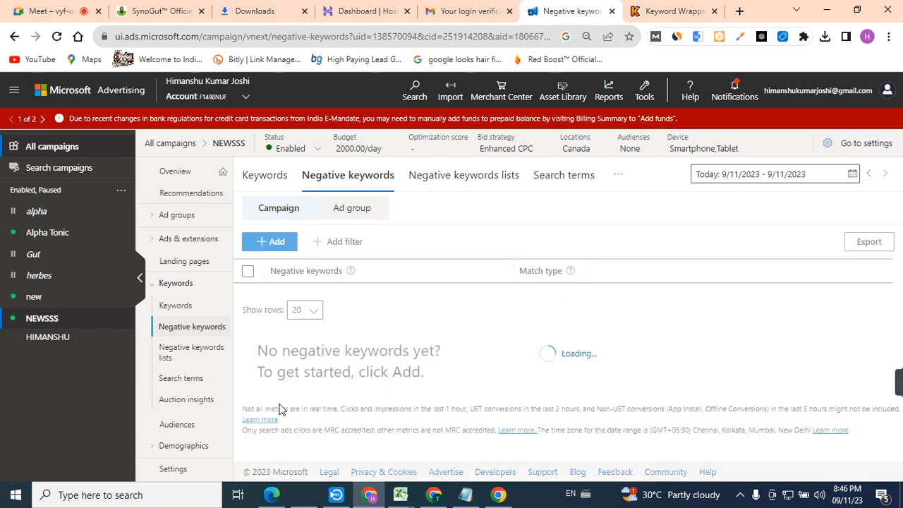
# Step: Check the delivery of the NEWSSS campaign's ad and examine its bid adjustments by device
pyautogui.click(183, 241)
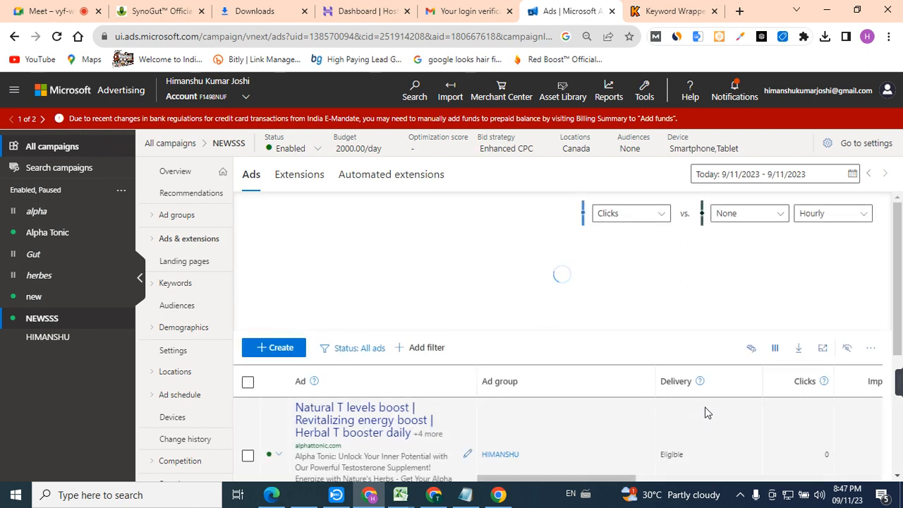
pyautogui.moveTo(900, 304); pyautogui.dragTo(900, 349)
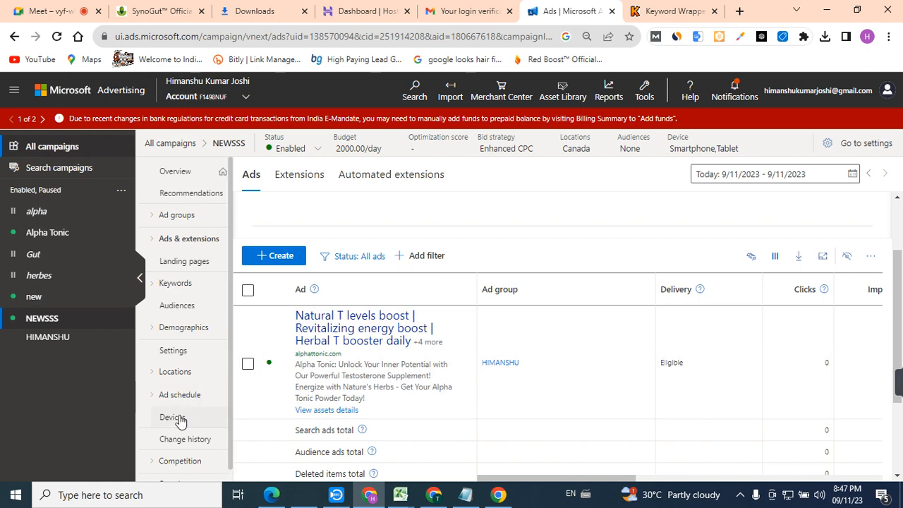
pyautogui.click(172, 417)
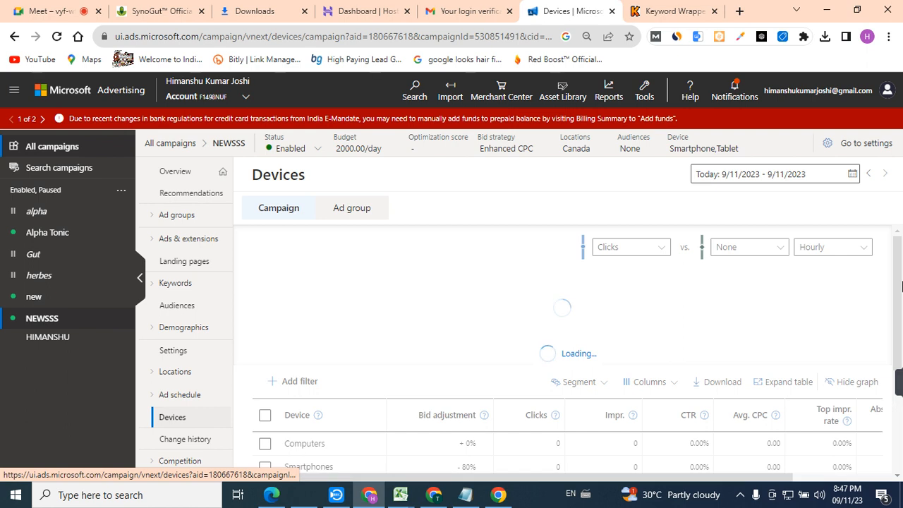
pyautogui.moveTo(901, 286); pyautogui.dragTo(900, 312)
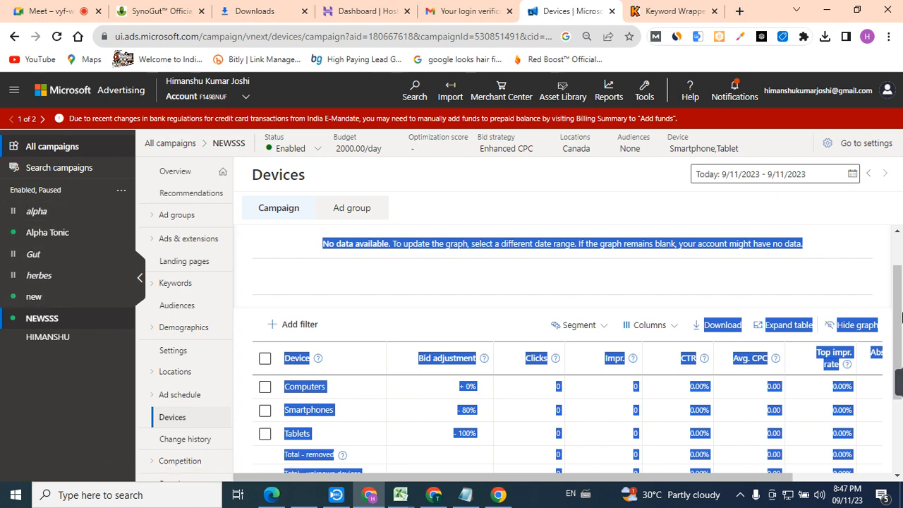
pyautogui.moveTo(900, 318); pyautogui.dragTo(901, 368)
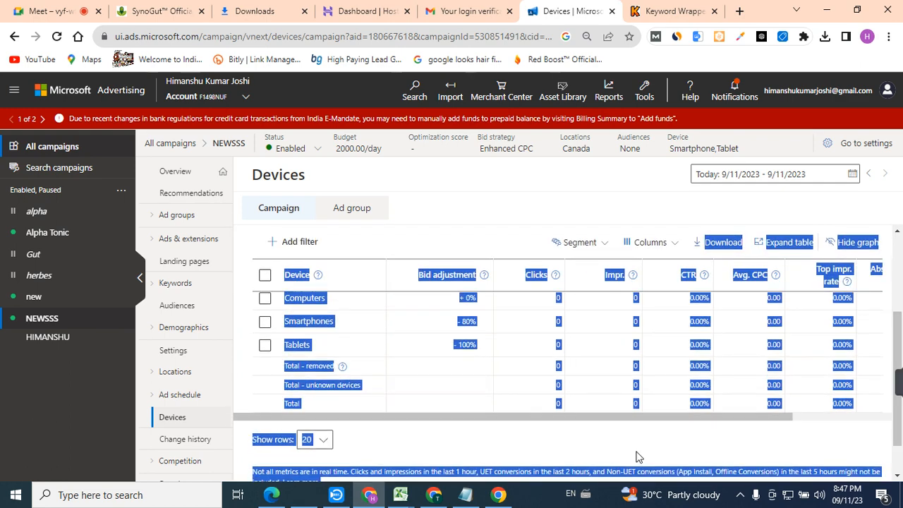
pyautogui.click(582, 447)
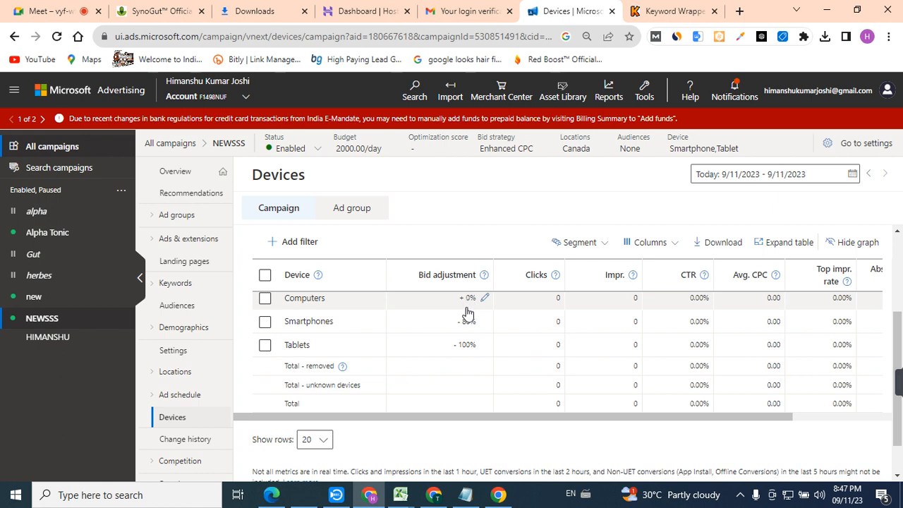
# Step: Examine the campaign's gender bid adjustments in the demographics, and open the NEWSSS campaign settings
pyautogui.click(216, 329)
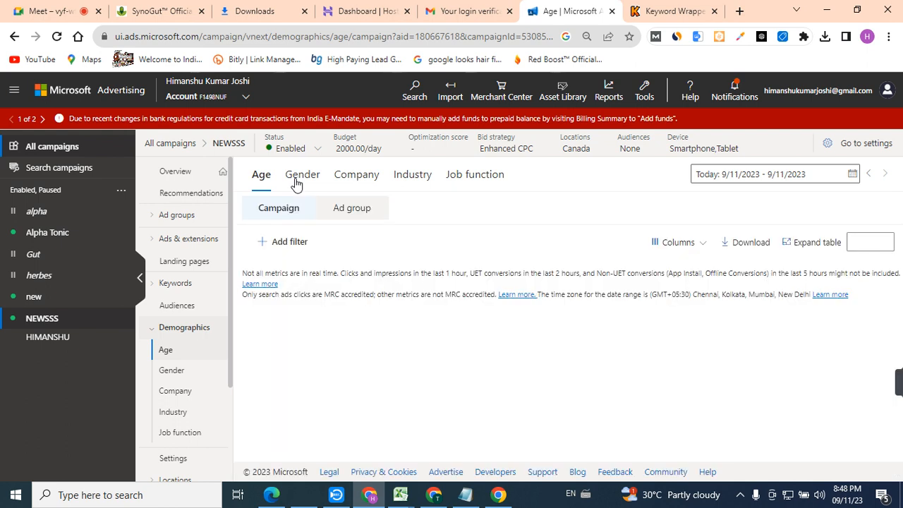
pyautogui.click(302, 176)
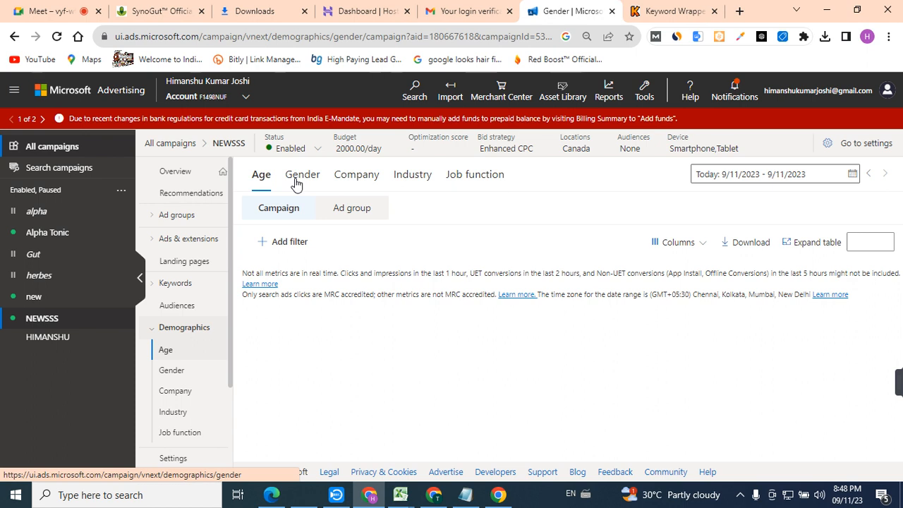
pyautogui.click(299, 181)
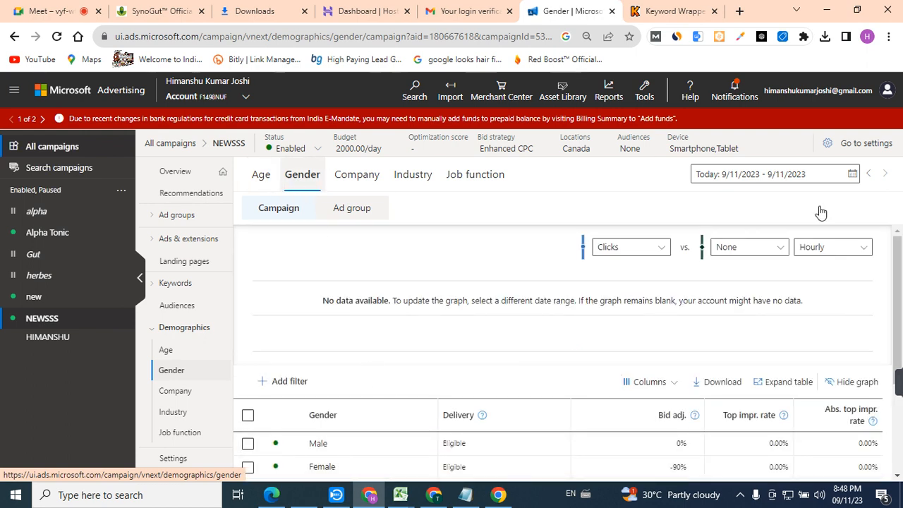
pyautogui.scroll(-2, 901, 289)
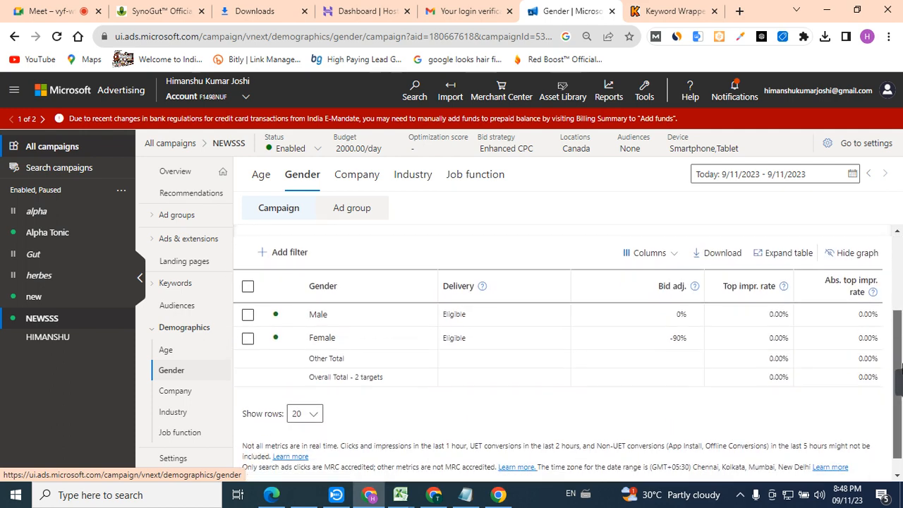
pyautogui.click(182, 457)
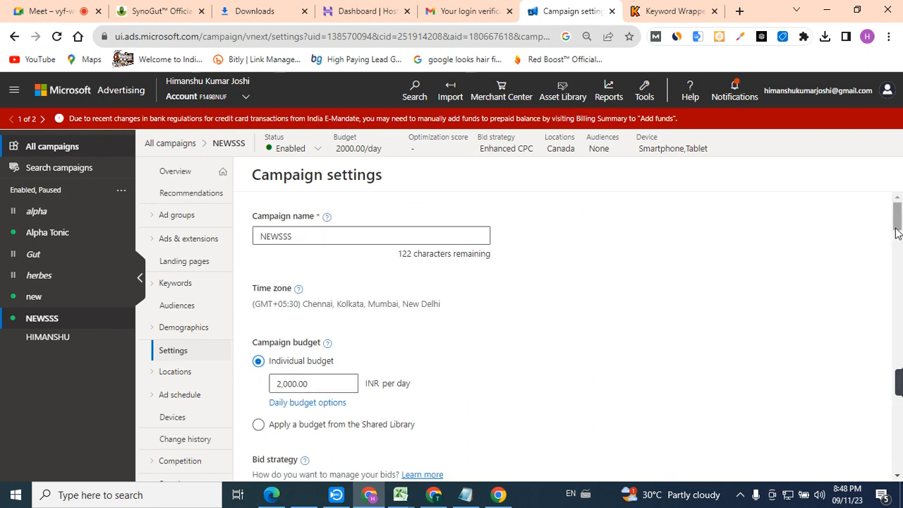
# Step: Look through the NEWSSS campaign settings, from the ad schedule down to the field for blocked IP addresses
pyautogui.moveTo(897, 229); pyautogui.dragTo(898, 319)
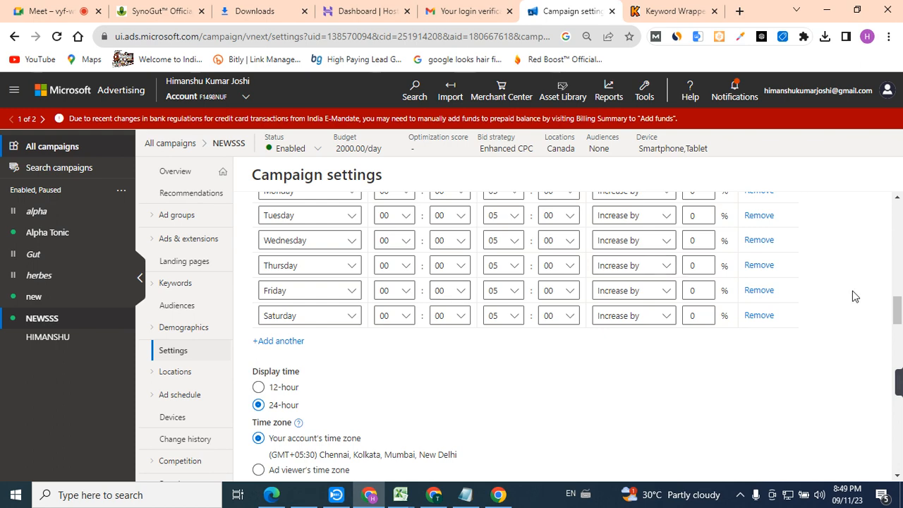
pyautogui.moveTo(897, 315); pyautogui.dragTo(898, 356)
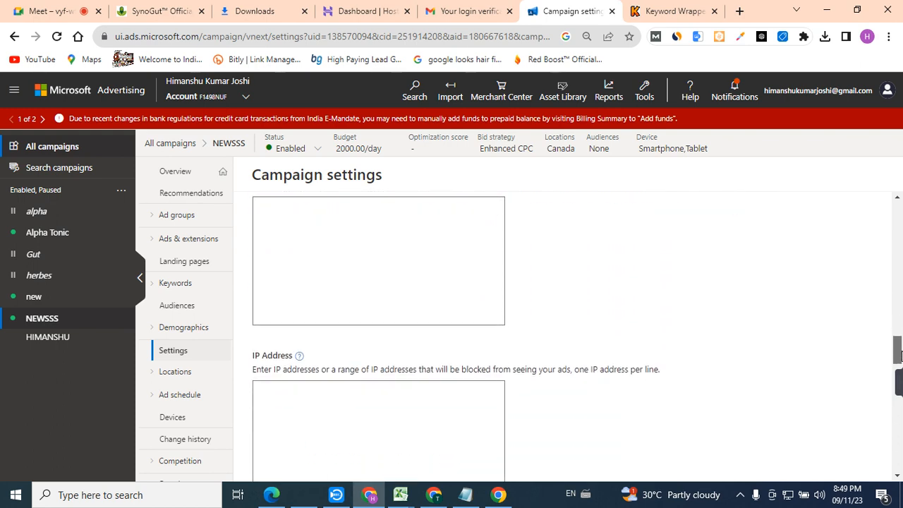
pyautogui.click(352, 397)
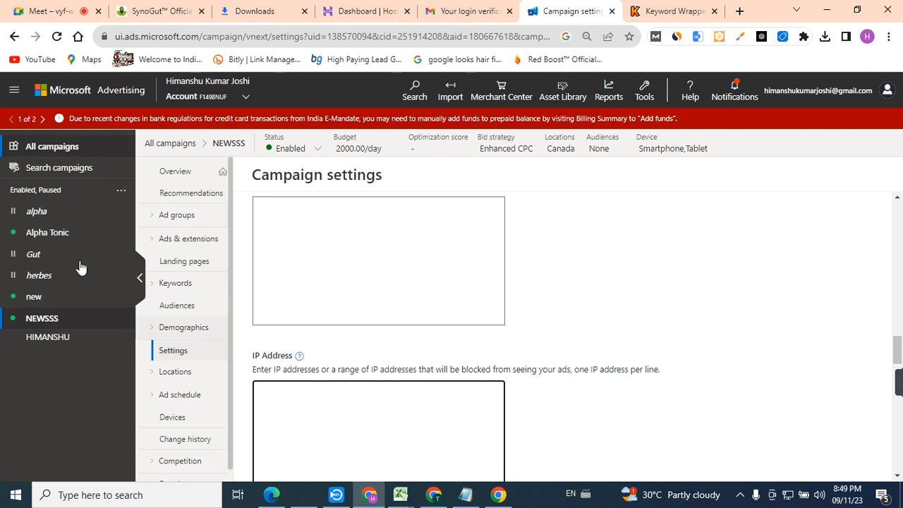
# Step: Open the herbes campaign's settings and examine the list of IP addresses blocked from seeing its ads
pyautogui.click(45, 279)
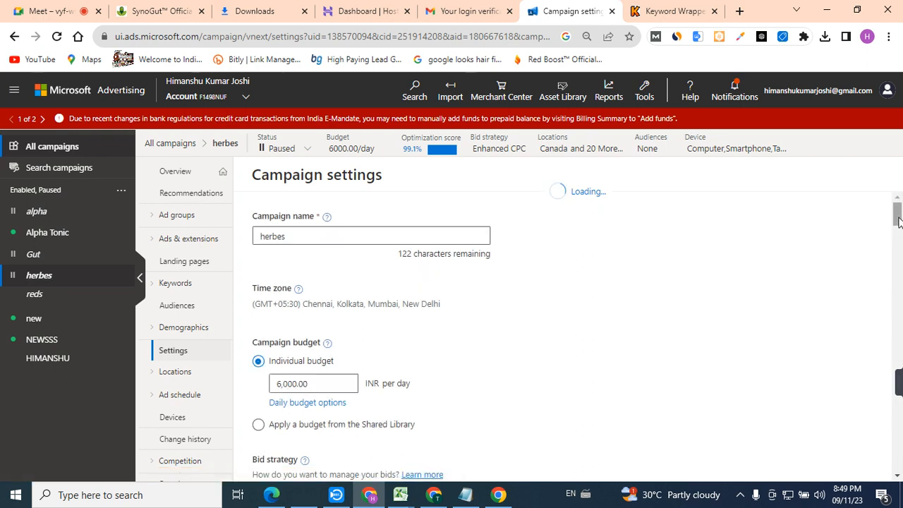
pyautogui.moveTo(897, 229); pyautogui.dragTo(898, 327)
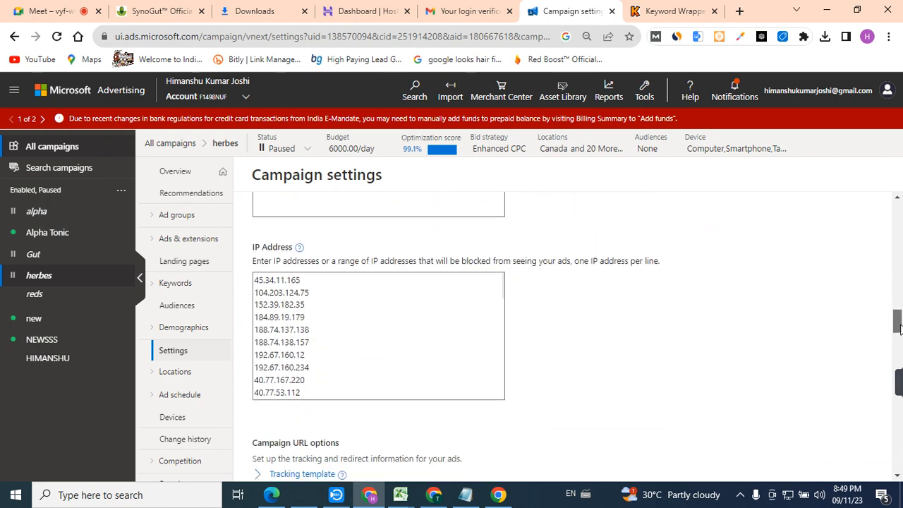
pyautogui.doubleClick(280, 317)
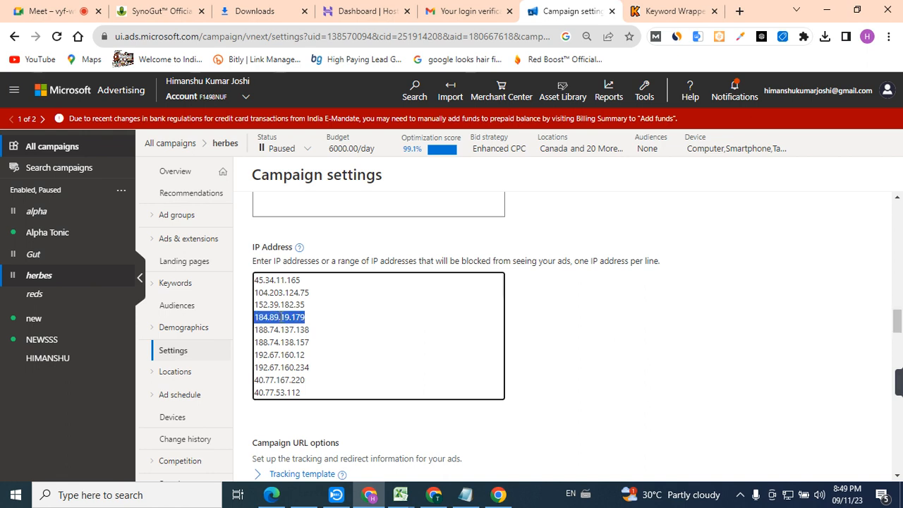
pyautogui.press('Down')
pyautogui.press('Down')
pyautogui.press('Down')
pyautogui.press('Down')
pyautogui.press('Down')
pyautogui.press('Down')
pyautogui.press('Down')
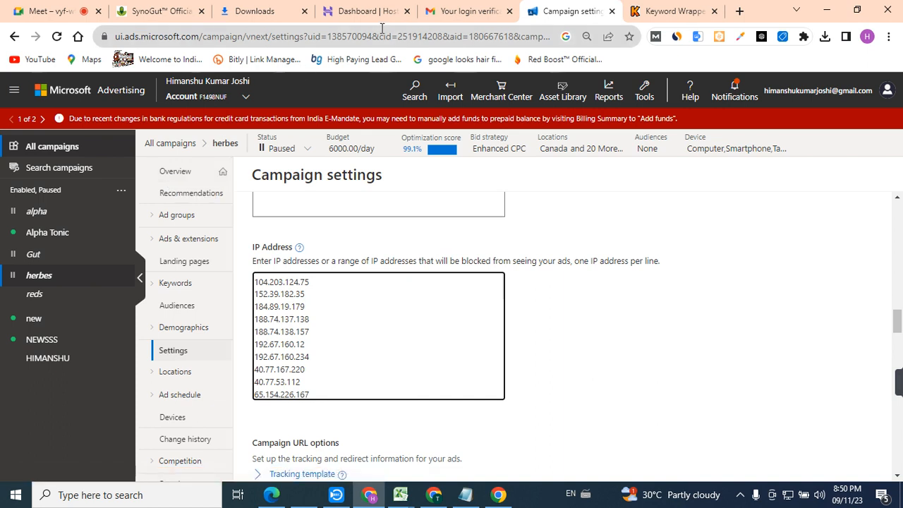
# Step: Switch to the Hostinger site, close the campaign settings, SynoGut and Downloads tabs, and bring up the public_html file manager
pyautogui.click(367, 10)
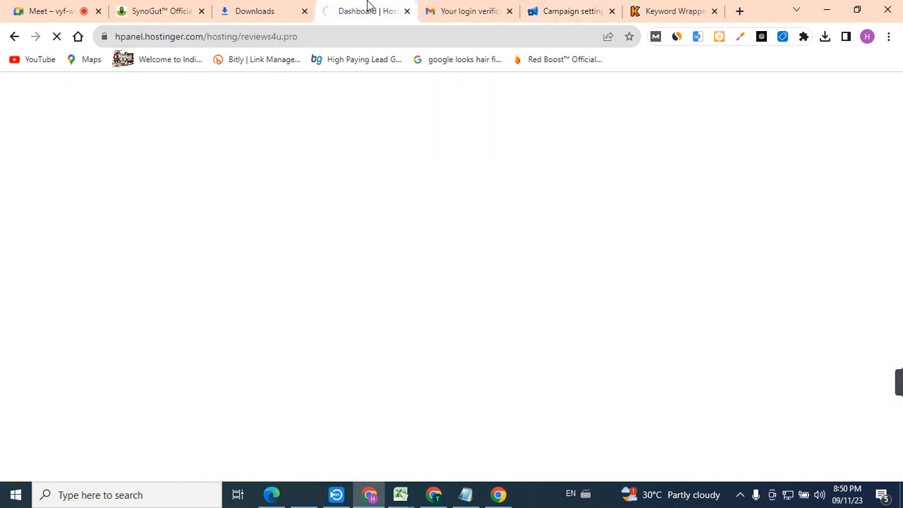
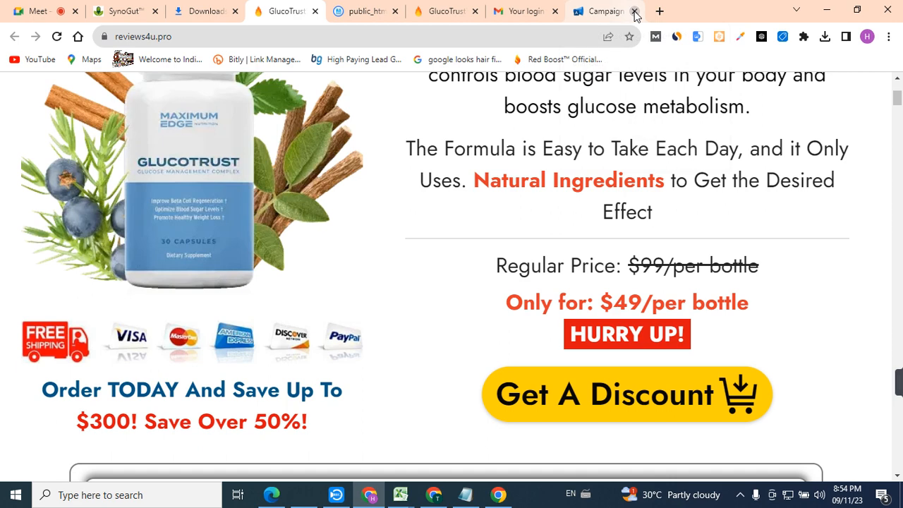
pyautogui.click(634, 11)
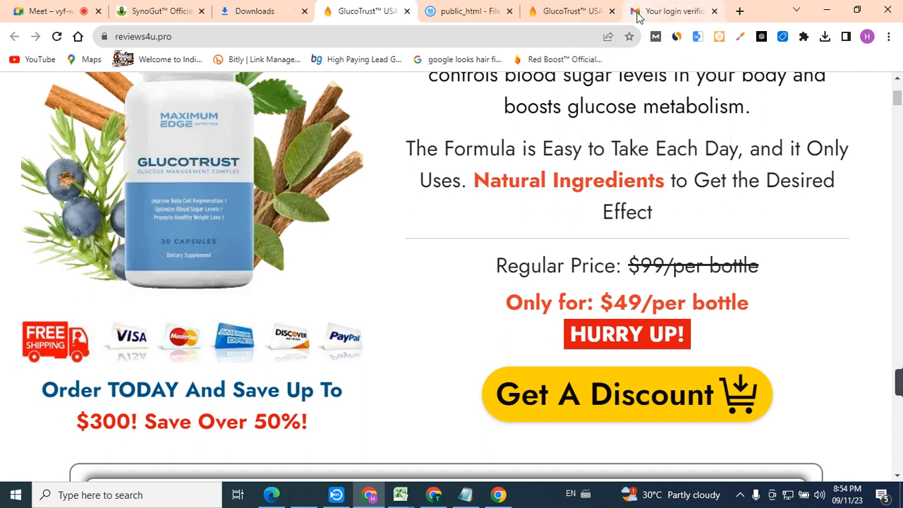
pyautogui.click(201, 11)
pyautogui.click(169, 10)
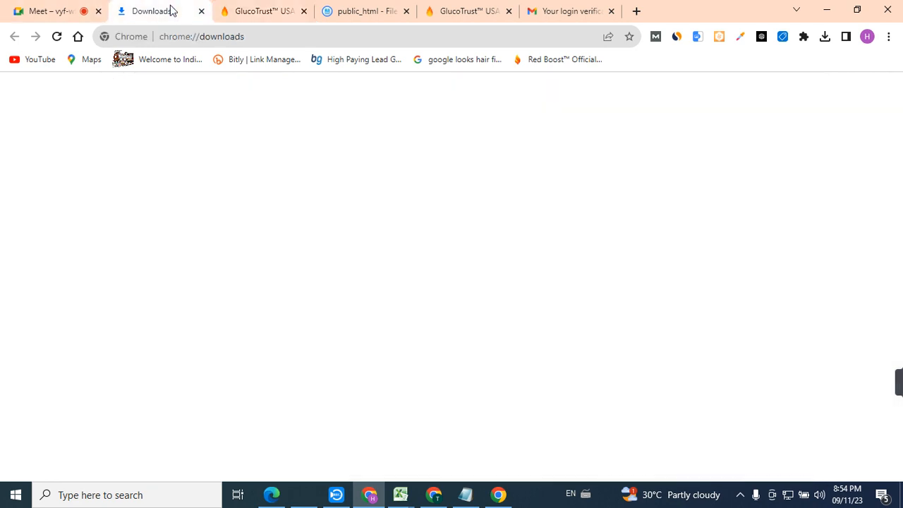
pyautogui.click(201, 11)
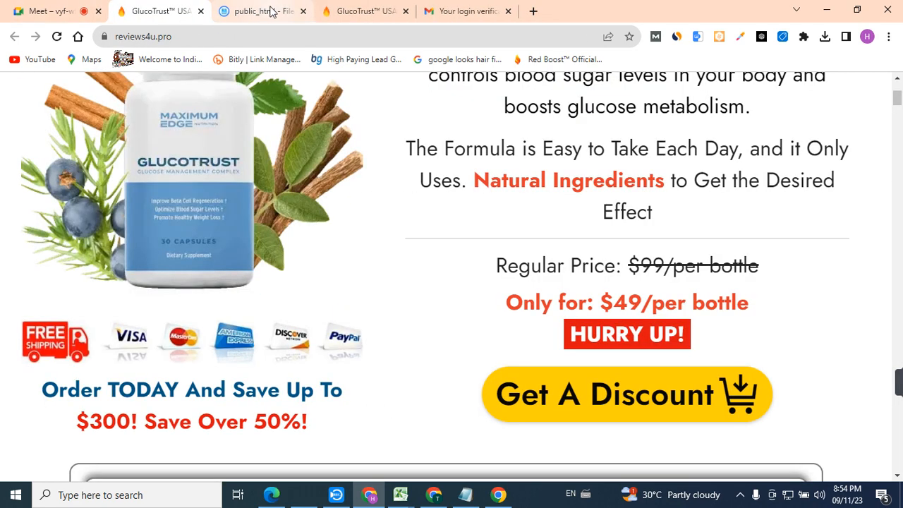
pyautogui.click(270, 11)
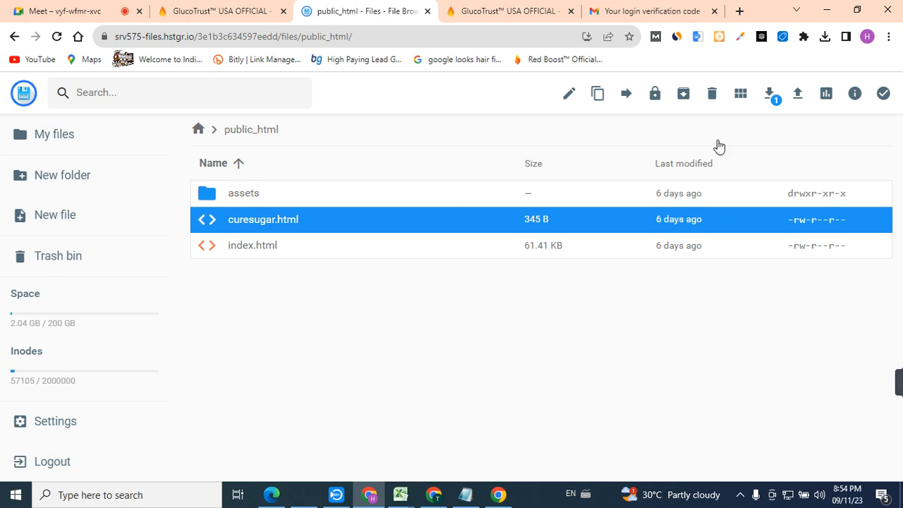
# Step: Download curesugar.html from the public_html folder and check it among the recent downloads
pyautogui.click(772, 95)
pyautogui.click(778, 103)
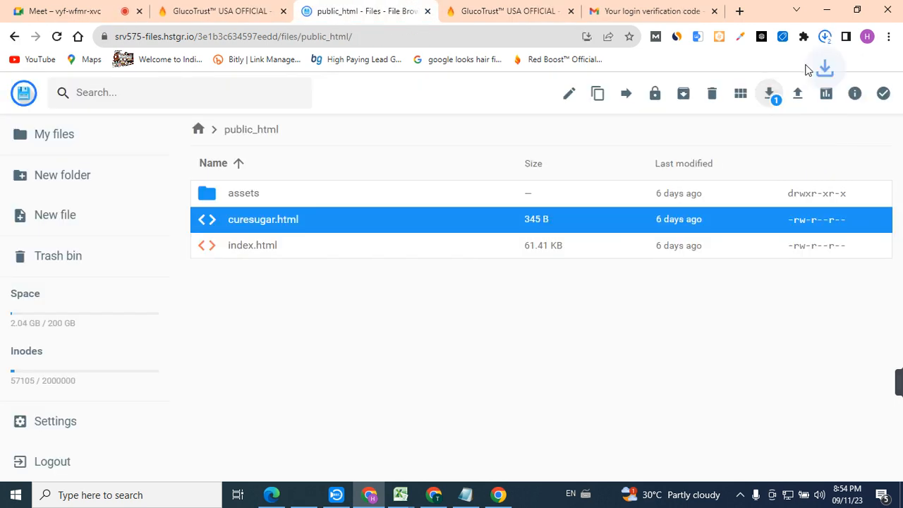
pyautogui.click(818, 42)
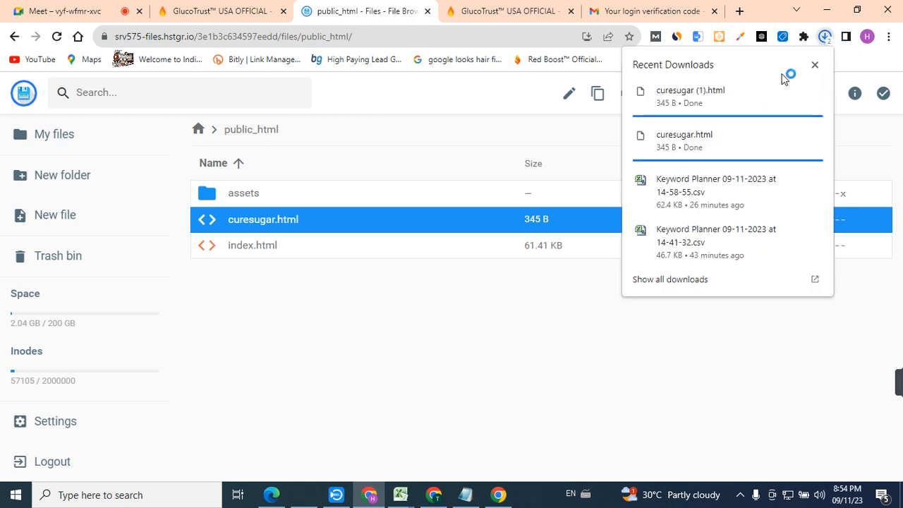
# Step: Download everything in public_html as a zip archive and check the archive in the Downloads folder
pyautogui.click(373, 281)
pyautogui.hotkey('ctrl', 'a')
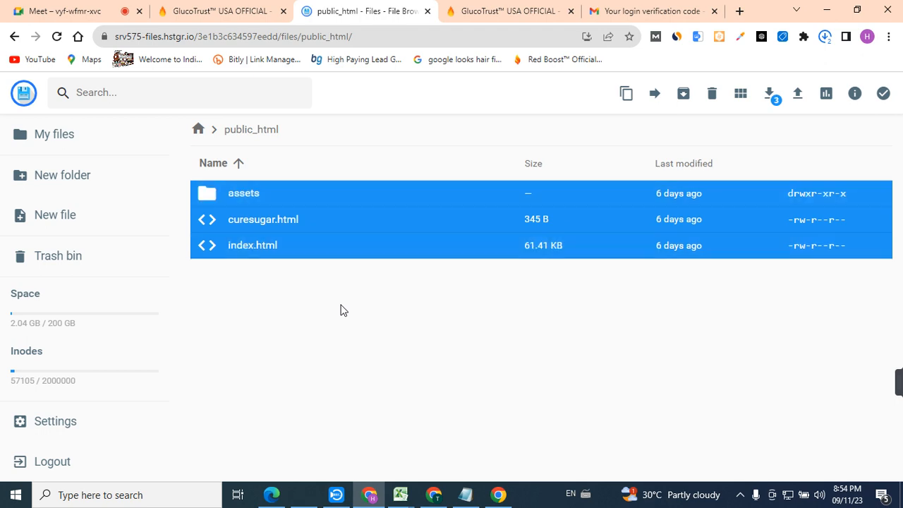
pyautogui.click(770, 94)
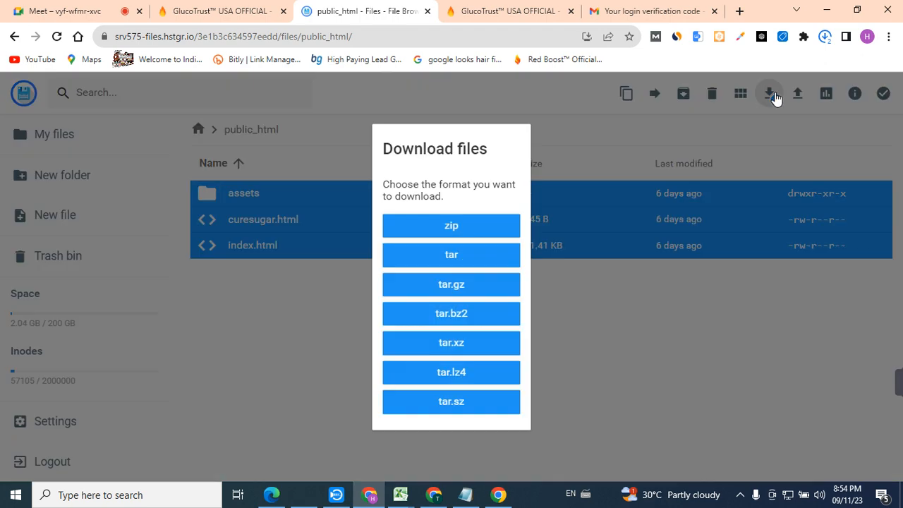
pyautogui.click(482, 227)
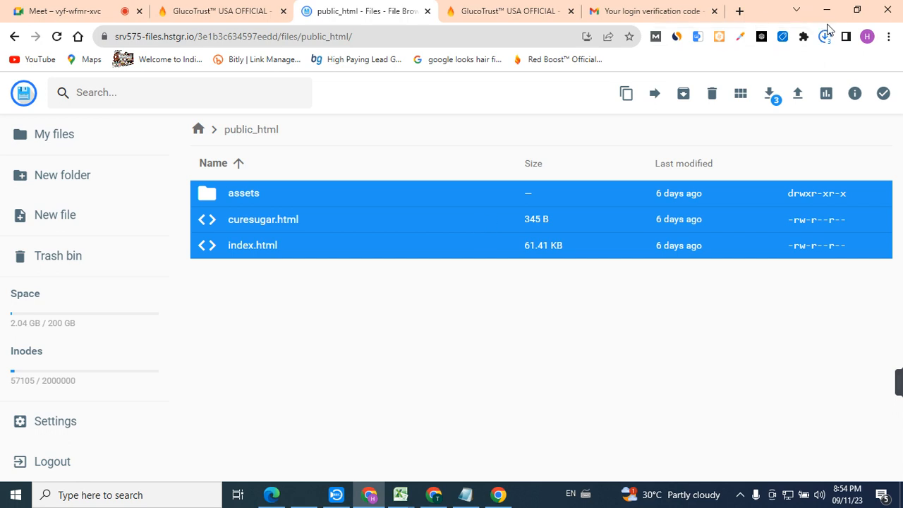
pyautogui.click(824, 36)
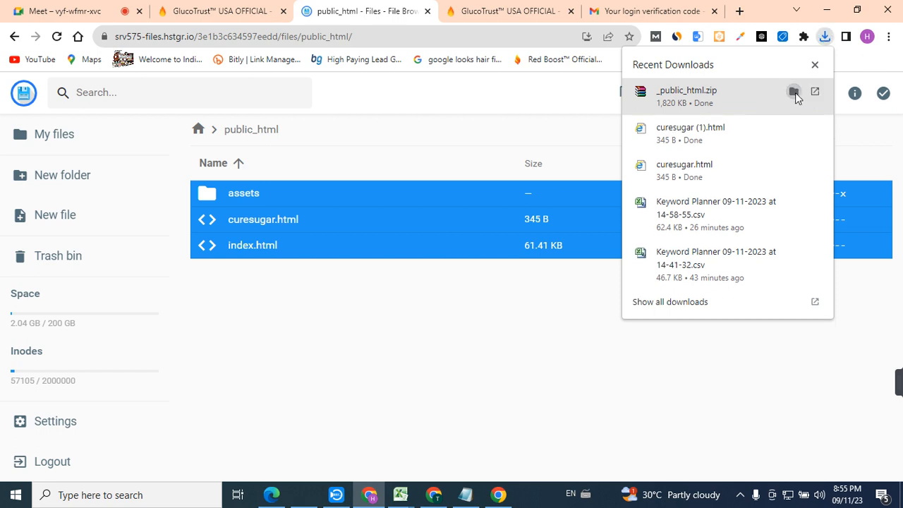
pyautogui.click(794, 92)
pyautogui.click(322, 287)
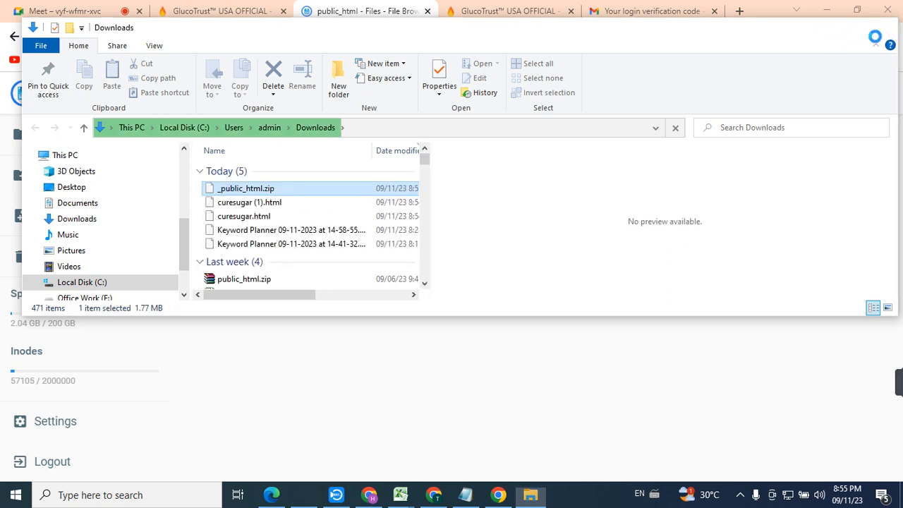
pyautogui.click(880, 29)
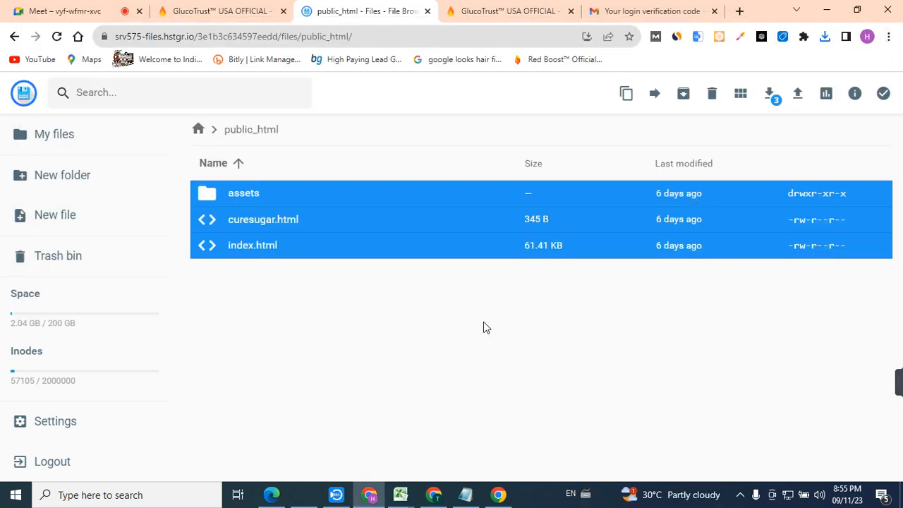
# Step: Delete the assets folder, curesugar.html and index.html from public_html, skipping the trash bin, and reload the reviews4u.pro page
pyautogui.press('Delete')
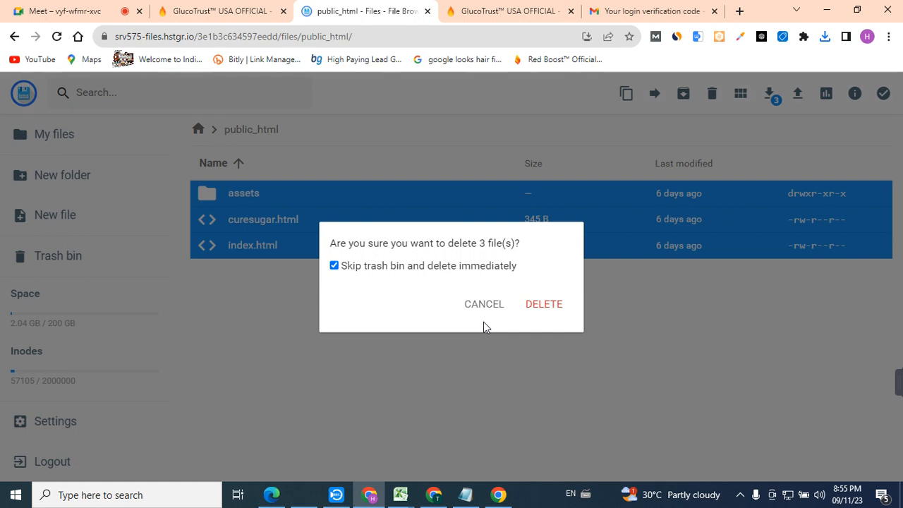
pyautogui.click(534, 308)
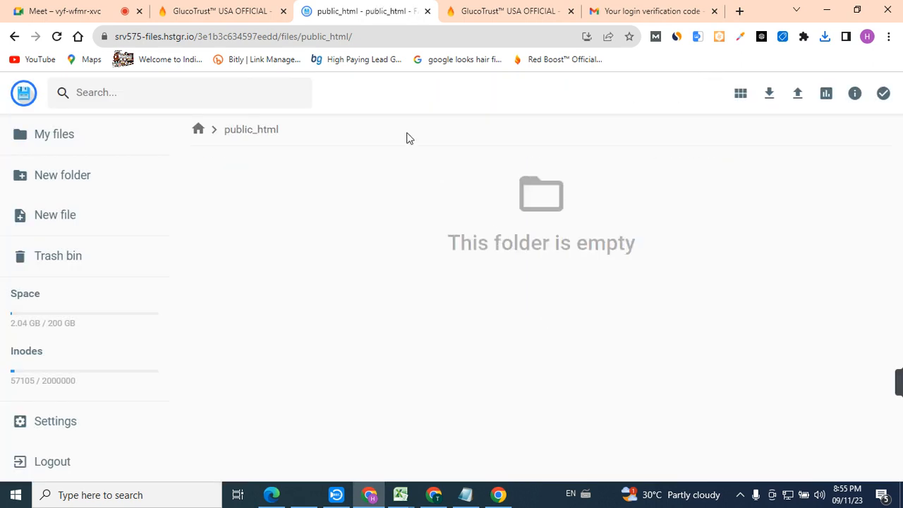
pyautogui.click(519, 7)
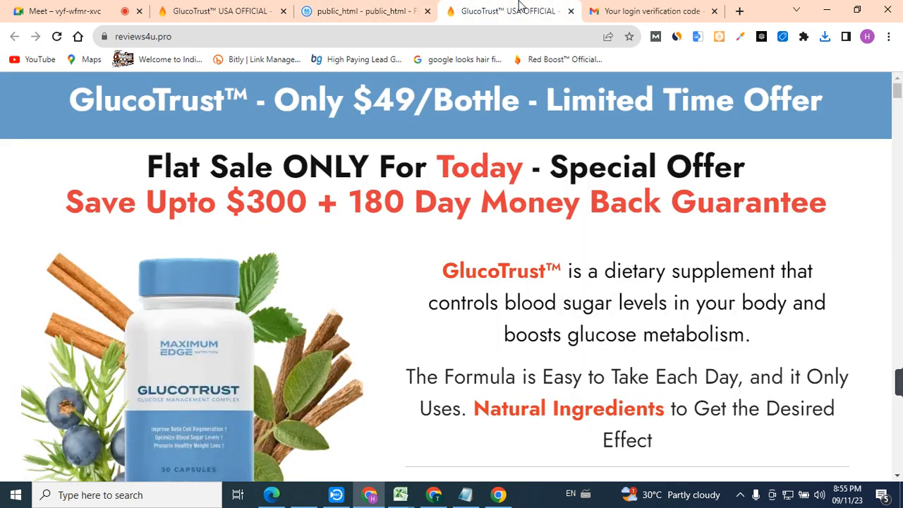
pyautogui.click(56, 36)
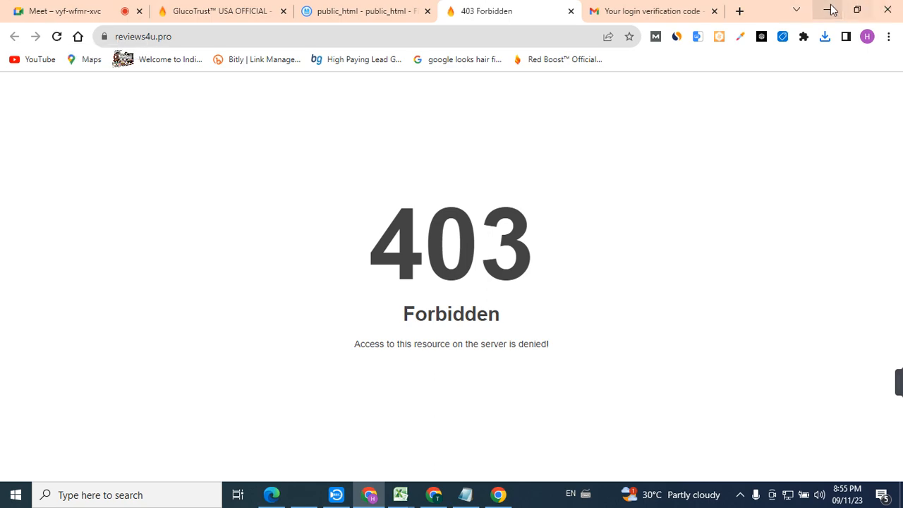
# Step: Minimize the open windows and open index.html from the prodentim folder on the desktop
pyautogui.click(828, 10)
pyautogui.click(828, 10)
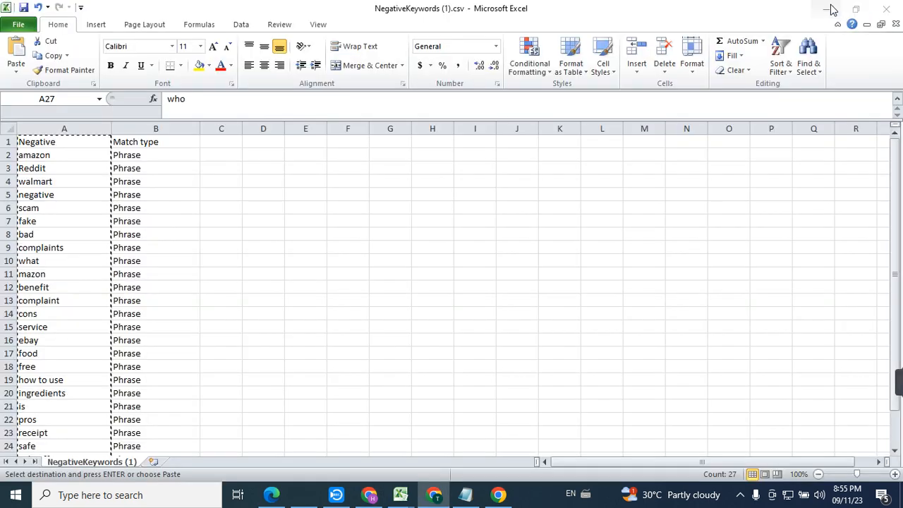
pyautogui.click(827, 7)
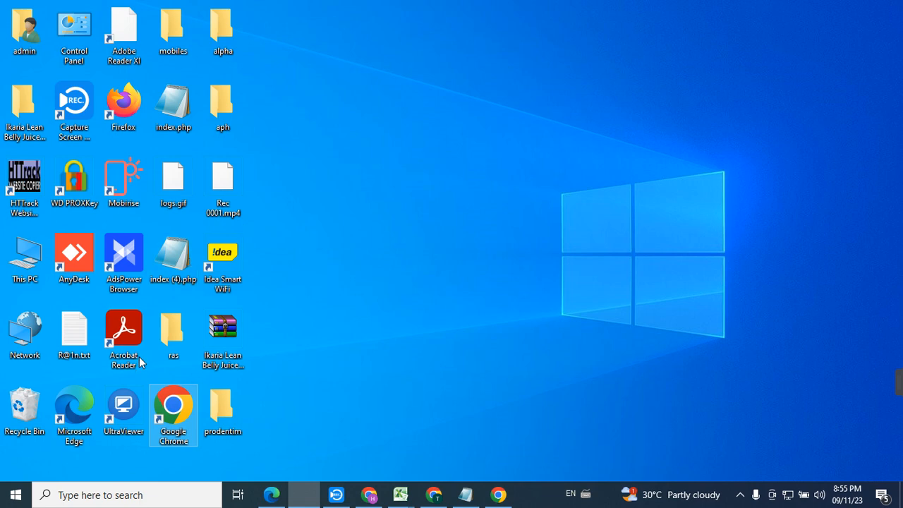
pyautogui.click(218, 406)
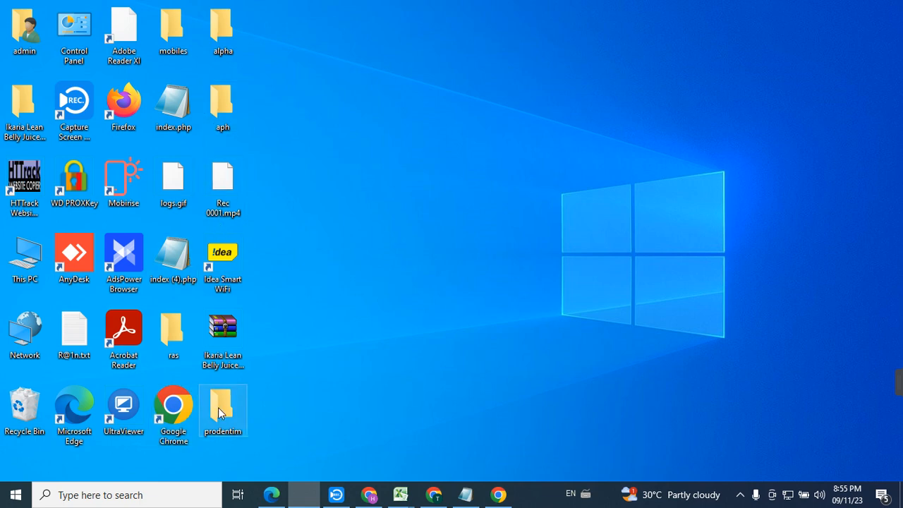
pyautogui.doubleClick(218, 407)
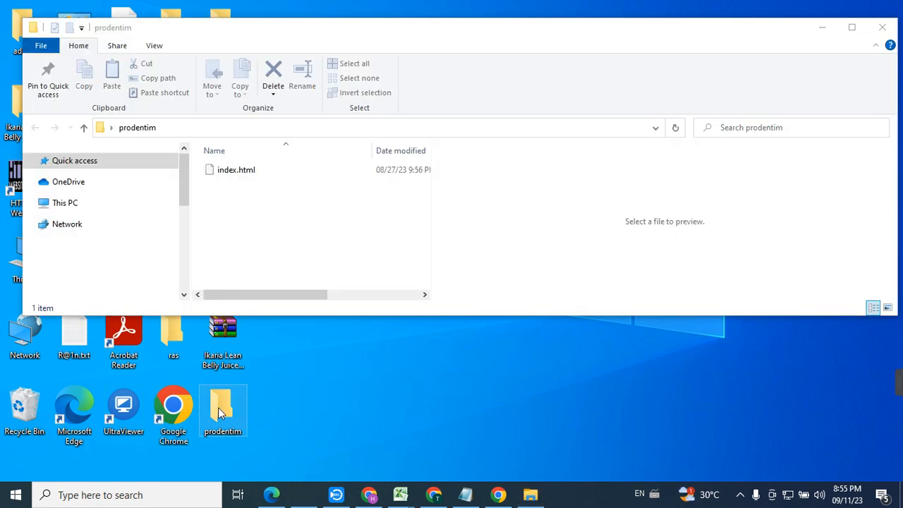
pyautogui.click(239, 175)
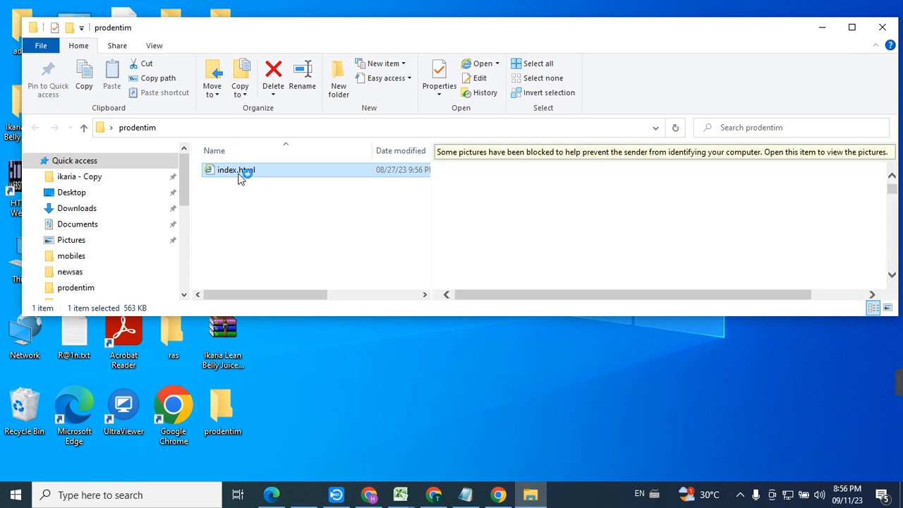
pyautogui.doubleClick(239, 173)
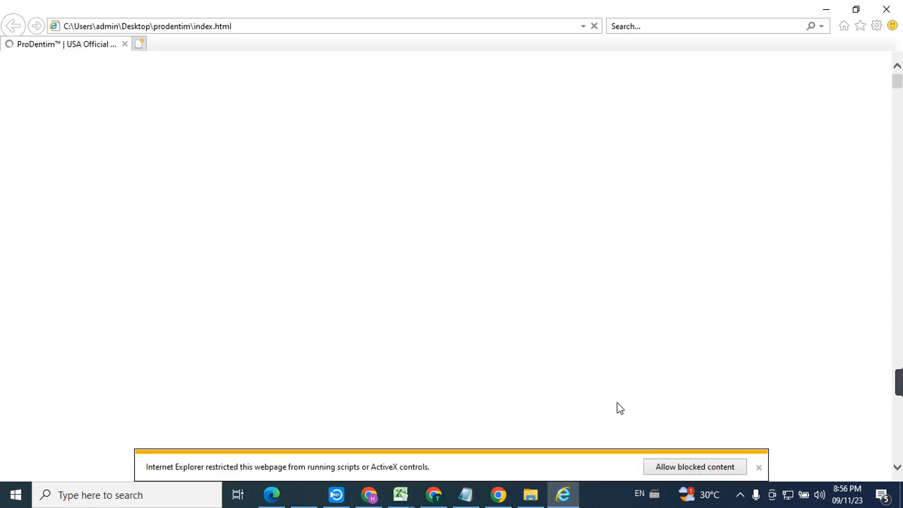
# Step: Dismiss the script restriction and close the ProDentim page, then reopen index.html and allow its blocked content
pyautogui.click(758, 467)
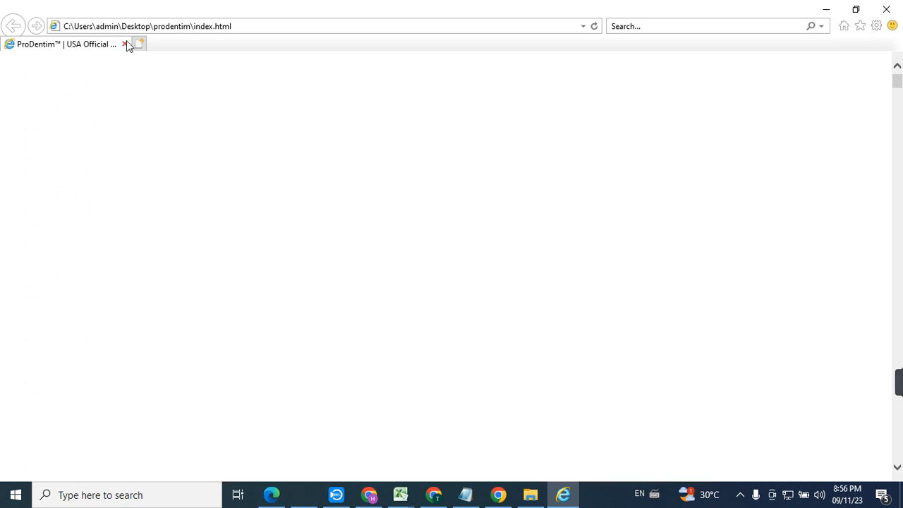
pyautogui.click(207, 26)
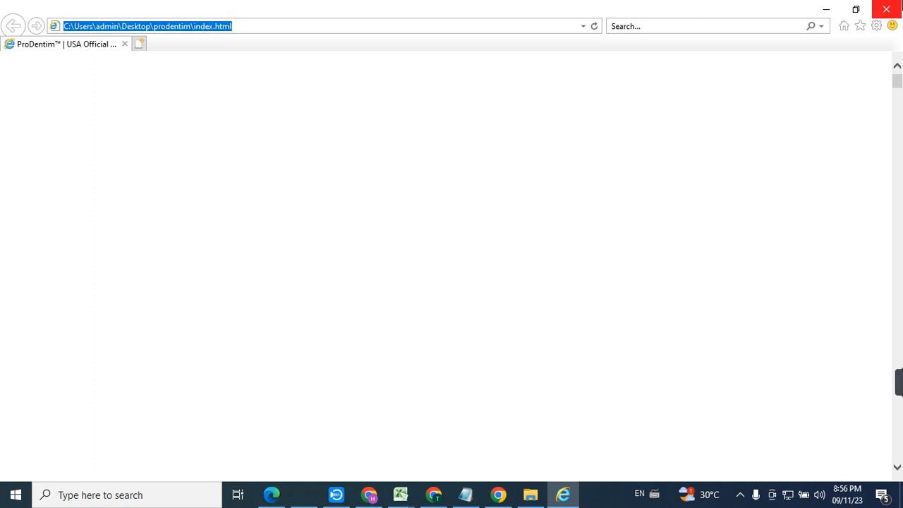
pyautogui.click(886, 9)
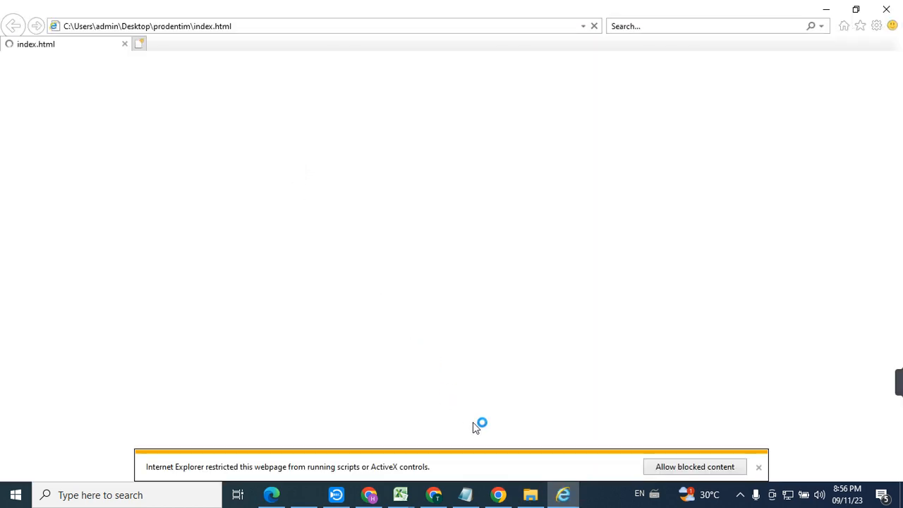
pyautogui.click(666, 468)
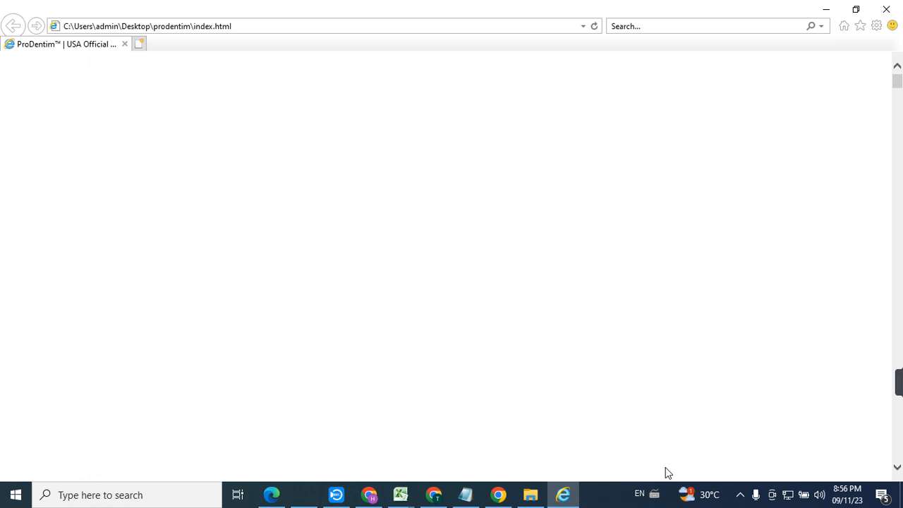
# Step: Close the ProDentim page and folder, and open the inner Ikaria Lean Belly Juice G Ads folder from the desktop in a maximized window
pyautogui.click(890, 9)
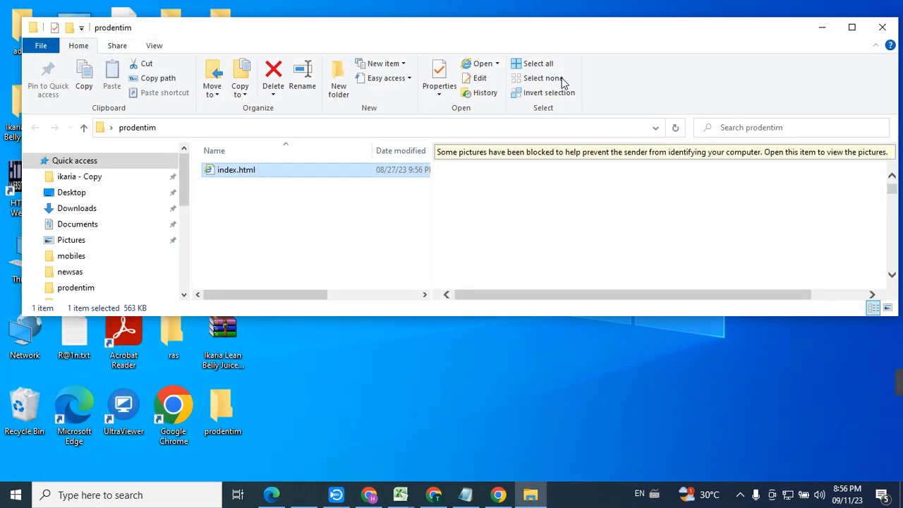
pyautogui.click(882, 27)
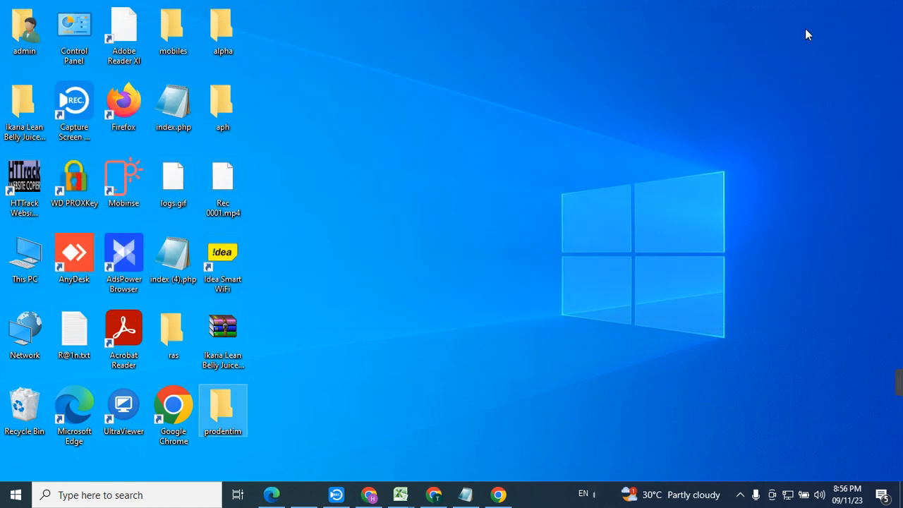
pyautogui.click(31, 130)
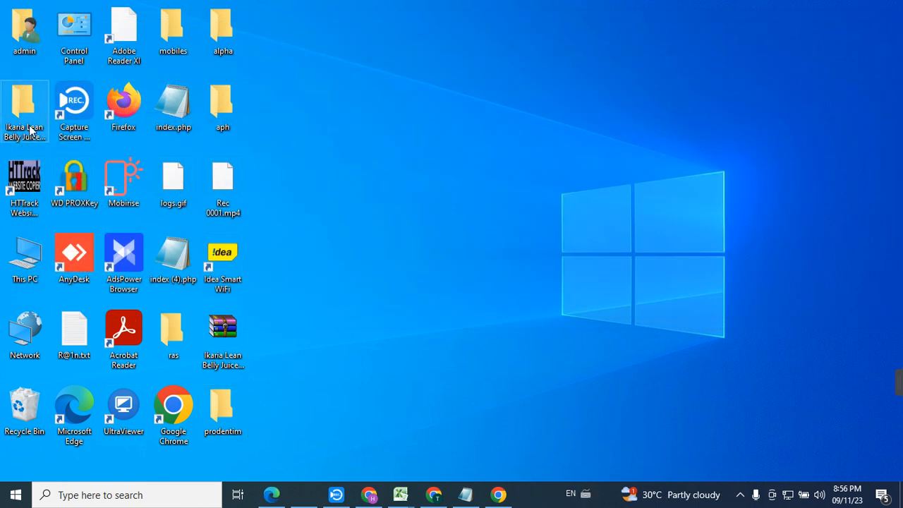
pyautogui.doubleClick(31, 129)
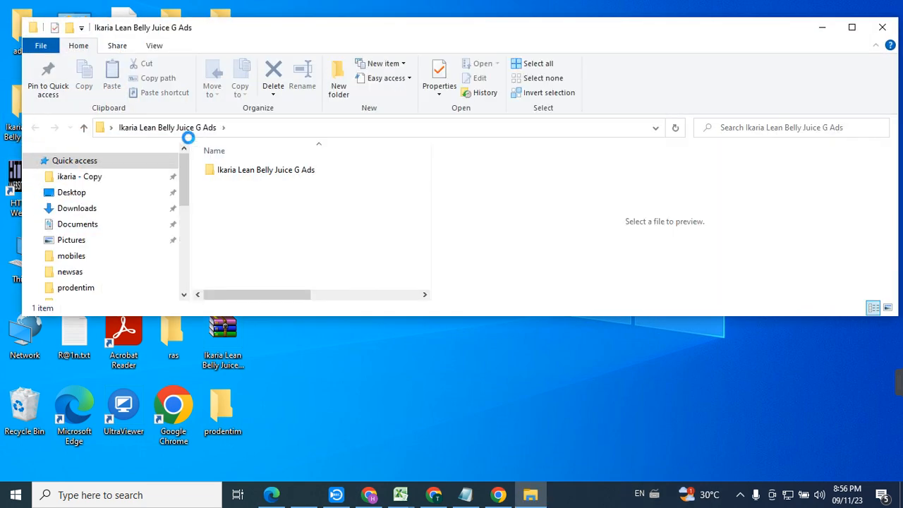
pyautogui.click(241, 172)
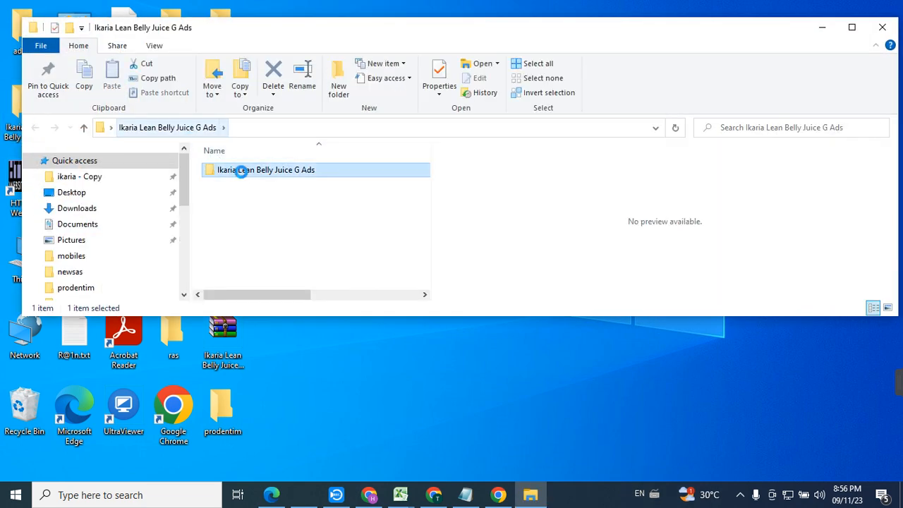
pyautogui.doubleClick(242, 172)
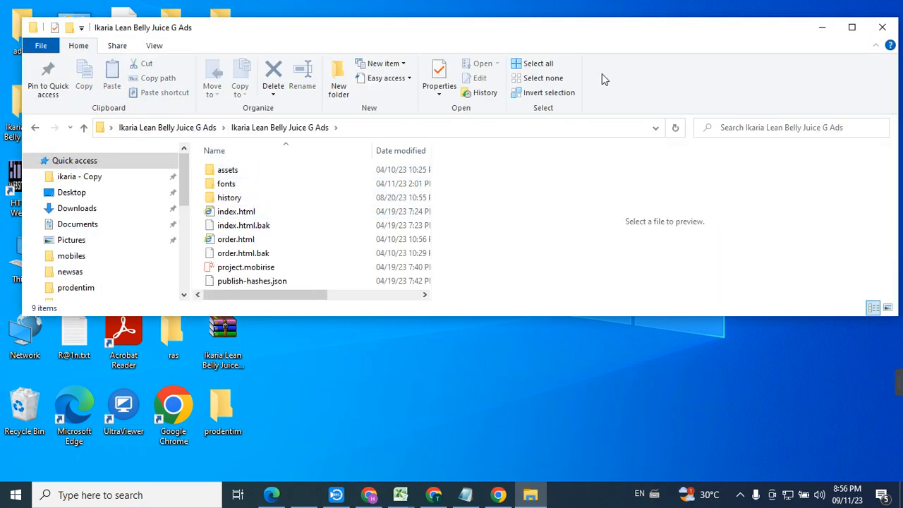
pyautogui.click(851, 26)
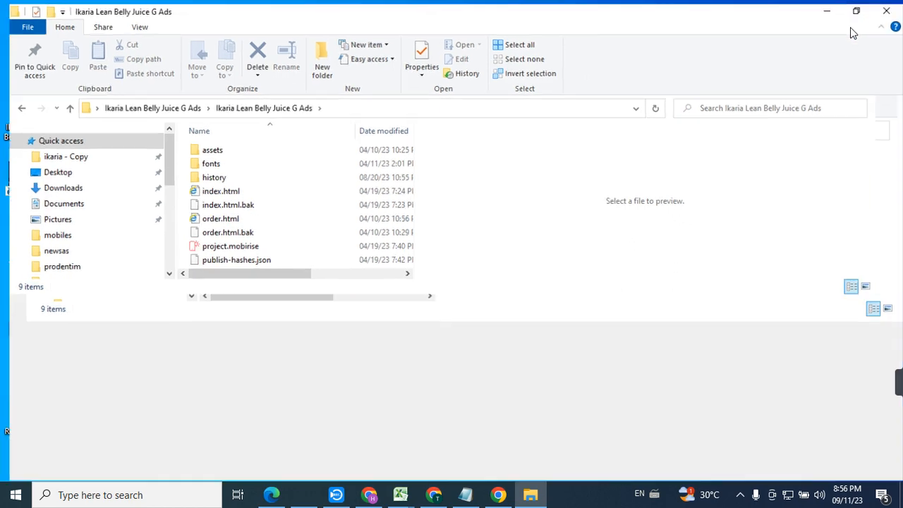
# Step: Preview the Ikaria folder's index.html in the browser, dismiss the script restriction, and close the page
pyautogui.click(246, 190)
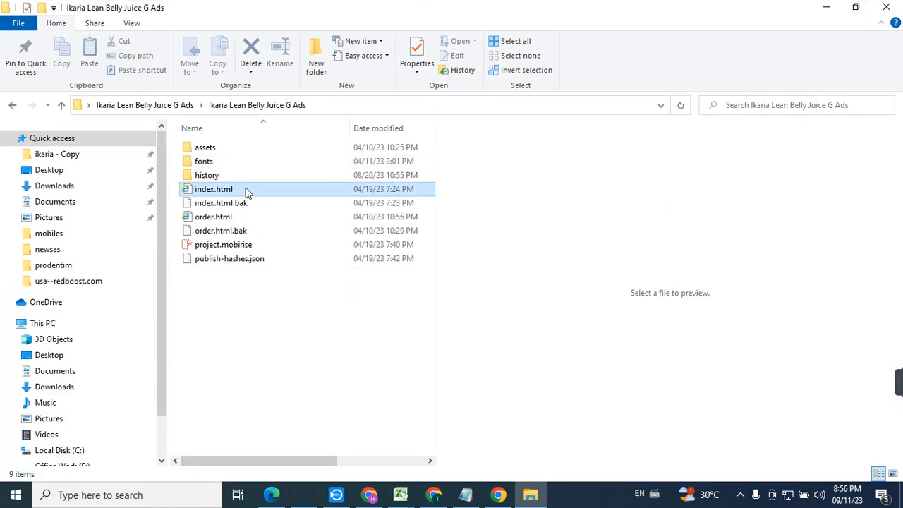
pyautogui.doubleClick(246, 190)
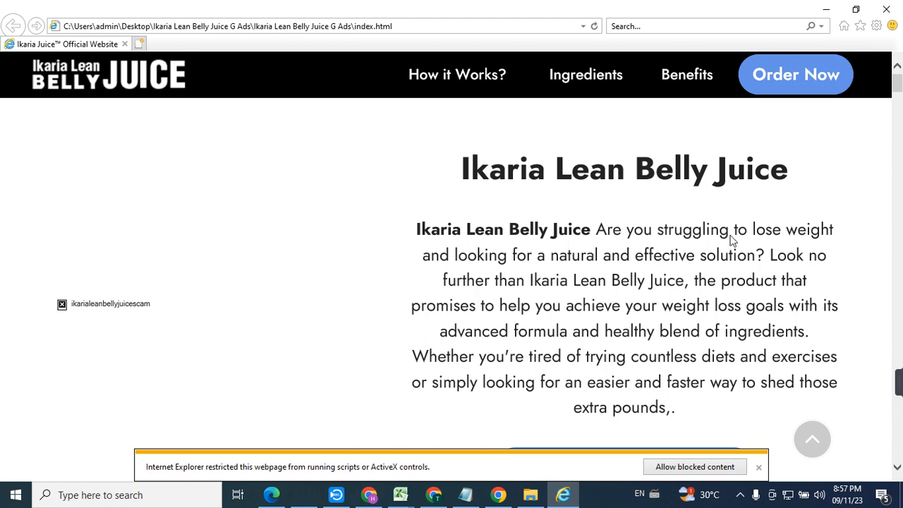
pyautogui.click(759, 466)
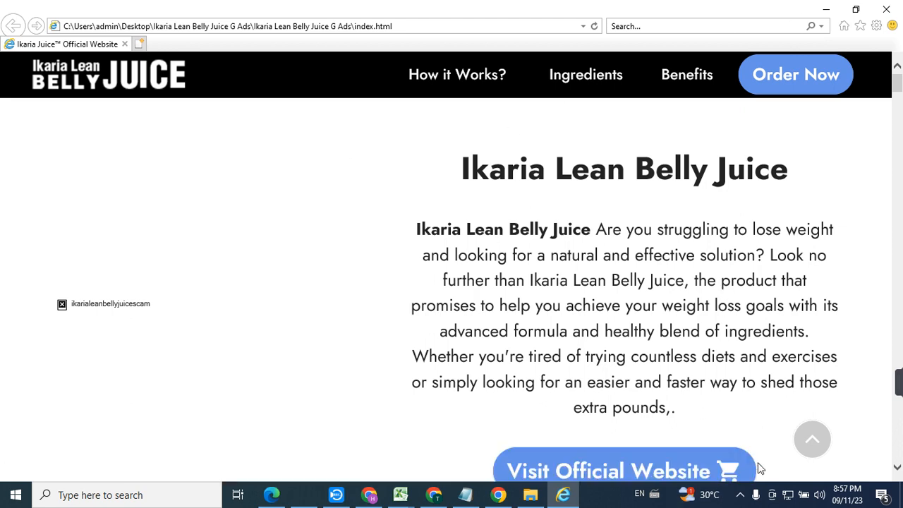
pyautogui.click(886, 9)
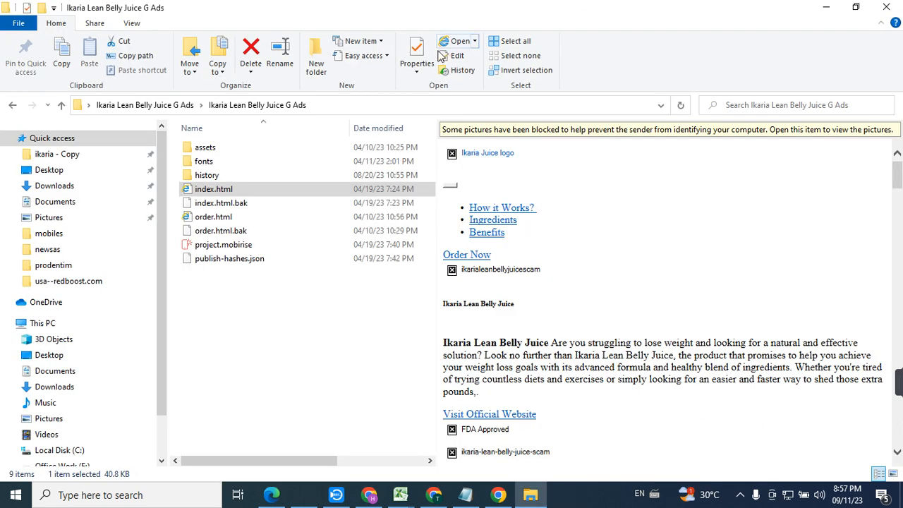
# Step: Rename order.html in the Ikaria Lean Belly Juice G Ads folder as howtolosefat.html
pyautogui.click(210, 220)
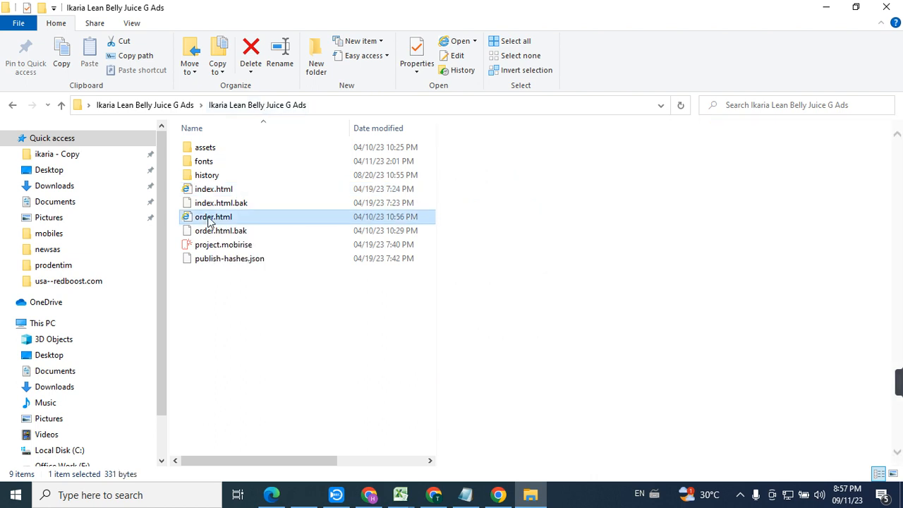
pyautogui.click(209, 220)
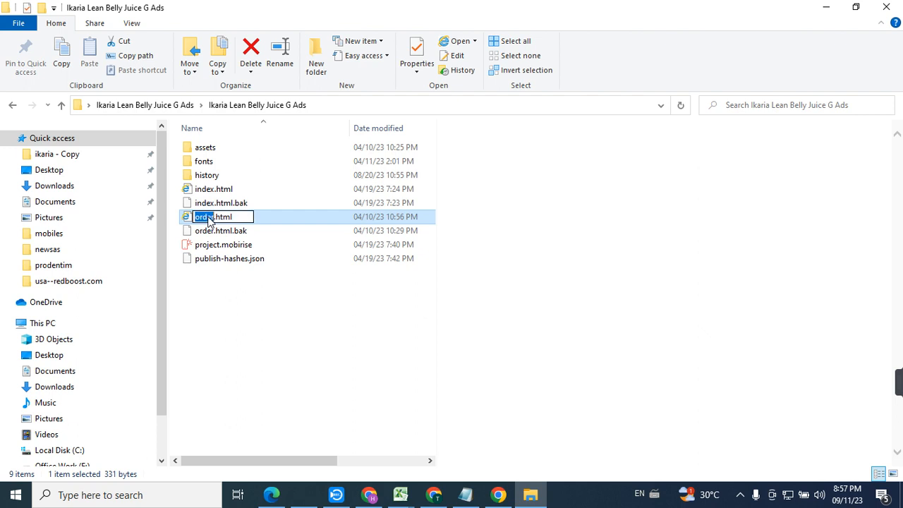
pyautogui.write('Wh')
pyautogui.press('BackSpace')
pyautogui.press('BackSpace')
pyautogui.write('howtolse')
pyautogui.press('BackSpace')
pyautogui.press('BackSpace')
pyautogui.write('osd')
pyautogui.press('BackSpace')
pyautogui.write('efat')
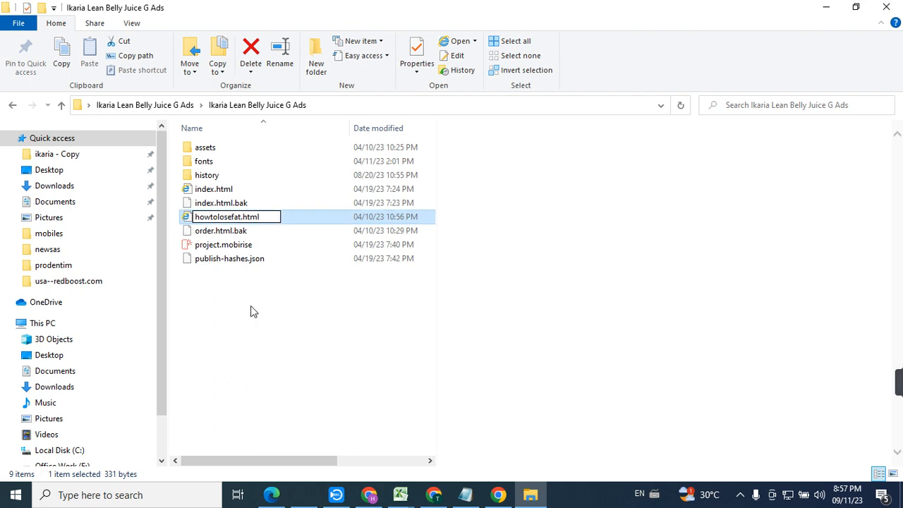
pyautogui.press('Return')
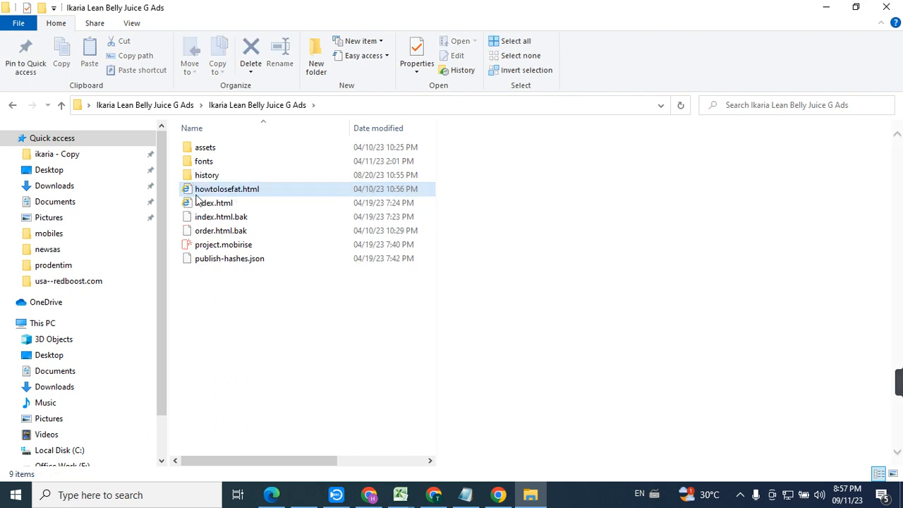
# Step: Open the Ikaria index.html in Notepad++ and find the first reference to order.html
pyautogui.click(200, 204)
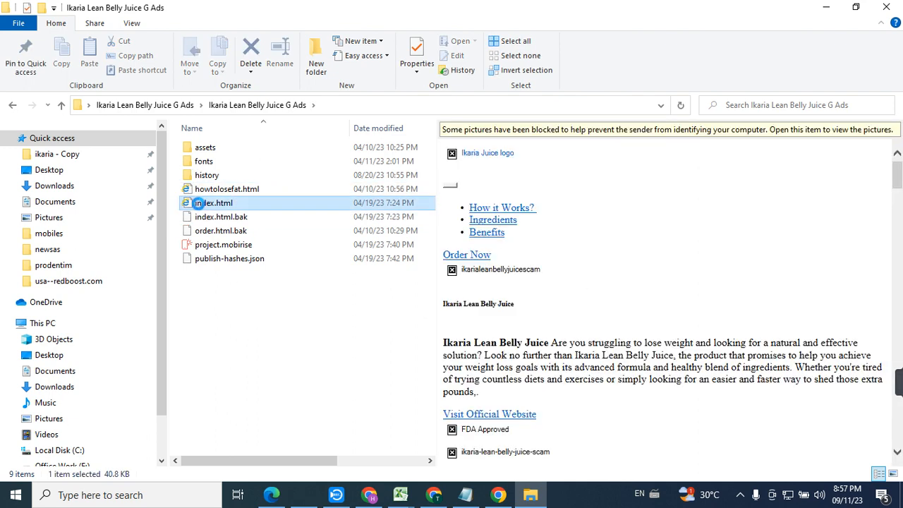
pyautogui.rightClick(199, 203)
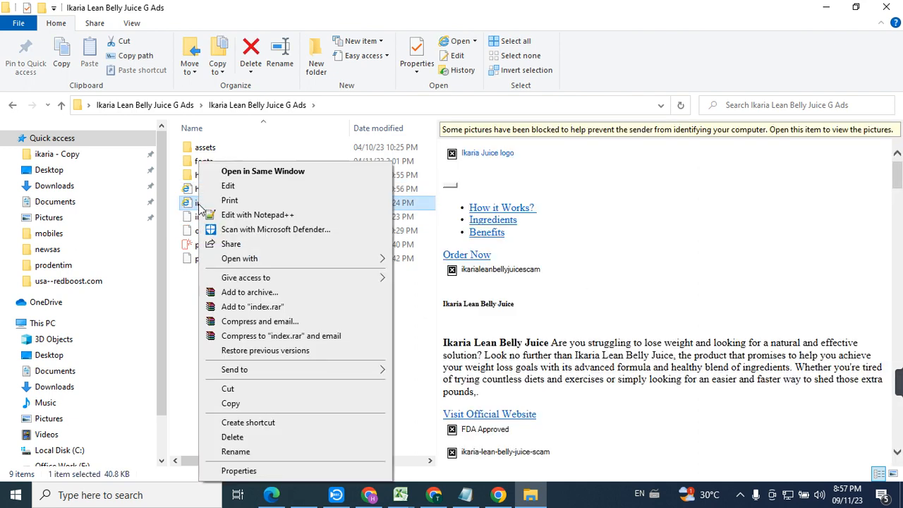
pyautogui.click(251, 215)
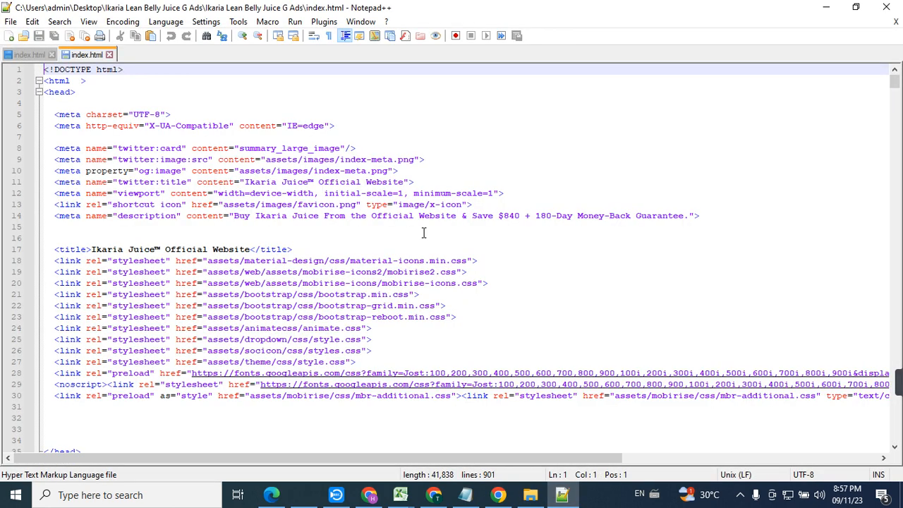
pyautogui.click(421, 236)
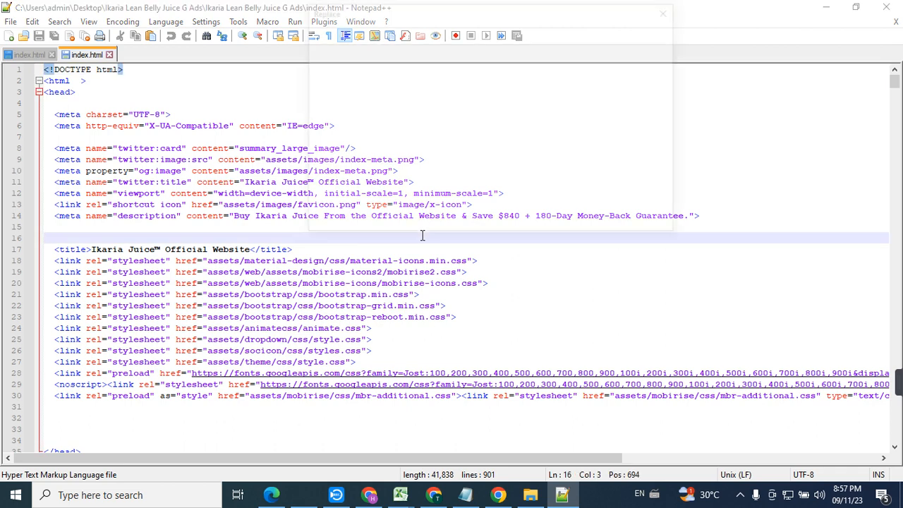
pyautogui.hotkey('ctrl', 'f')
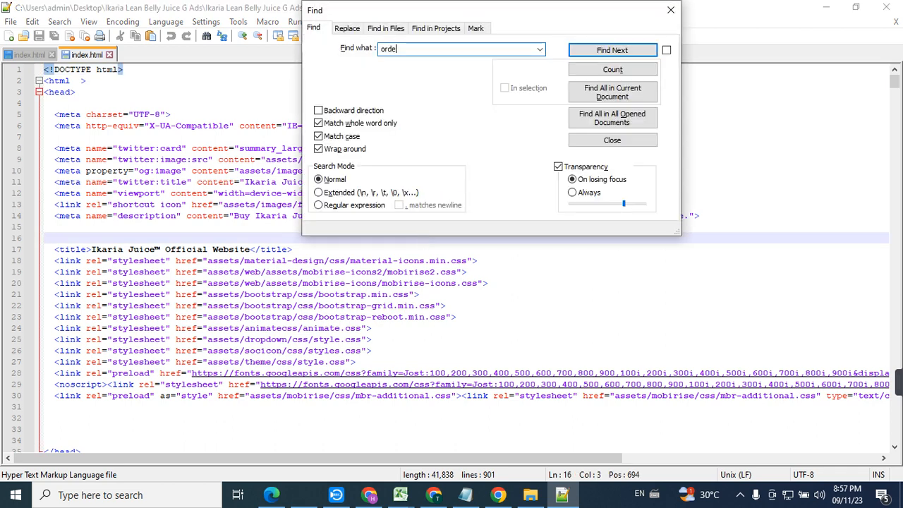
pyautogui.write('der.html')
pyautogui.press('Return')
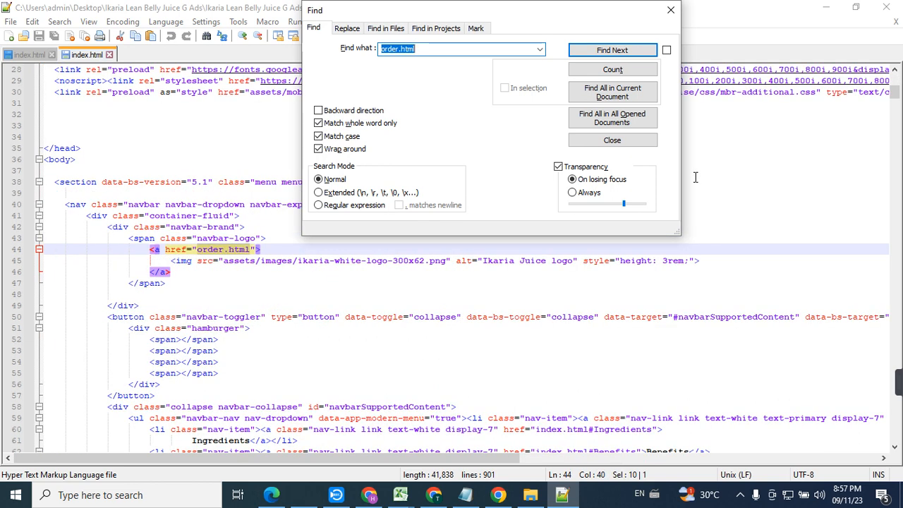
pyautogui.click(670, 10)
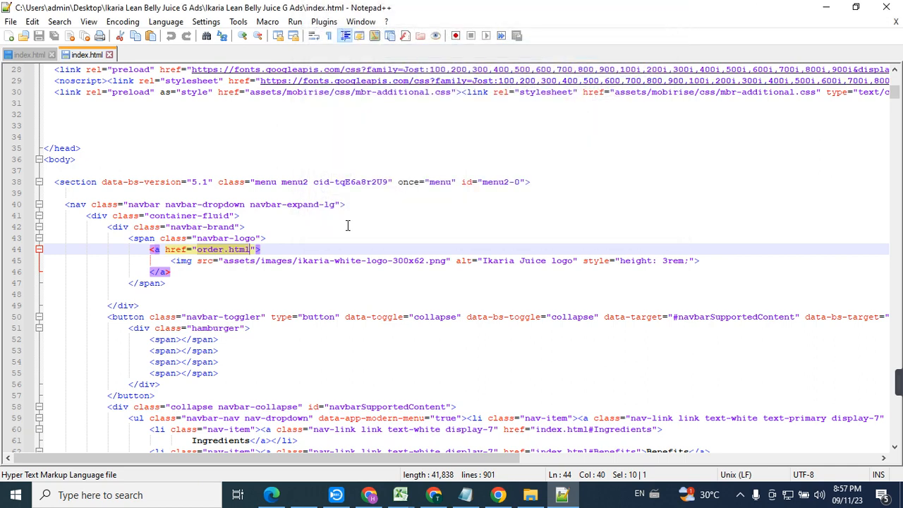
# Step: Replace every order.html reference in index.html with howtolosefat.html, matching whole word and case, and save the file
pyautogui.click(251, 250)
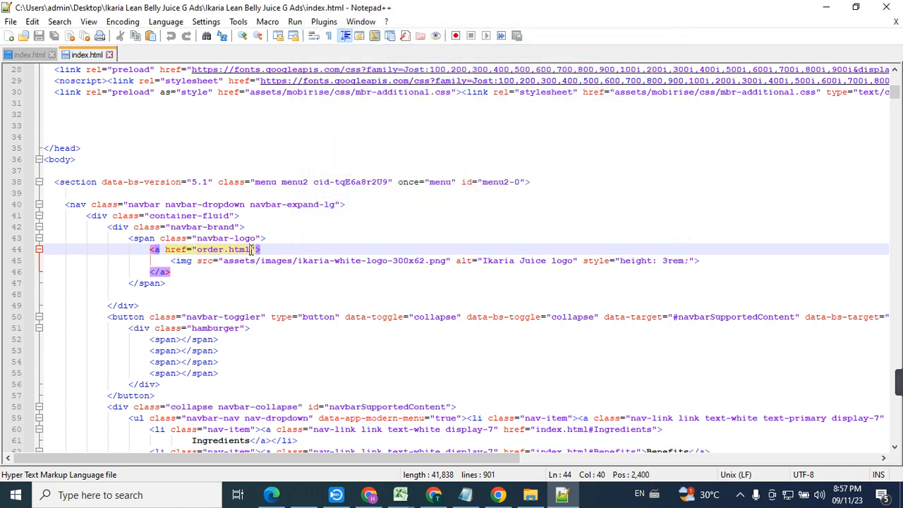
pyautogui.hotkey('shift', 'Left')
pyautogui.hotkey('shift', 'Left')
pyautogui.hotkey('shift', 'Left')
pyautogui.hotkey('shift', 'Left')
pyautogui.hotkey('shift', 'Left')
pyautogui.hotkey('shift', 'Left')
pyautogui.hotkey('shift', 'Left')
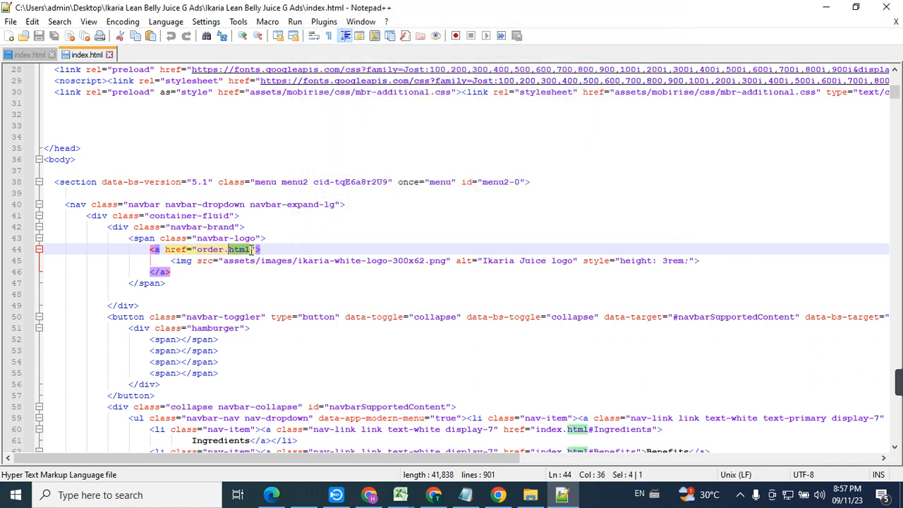
pyautogui.hotkey('shift', 'Left')
pyautogui.hotkey('shift', 'Left')
pyautogui.hotkey('shift', 'Left')
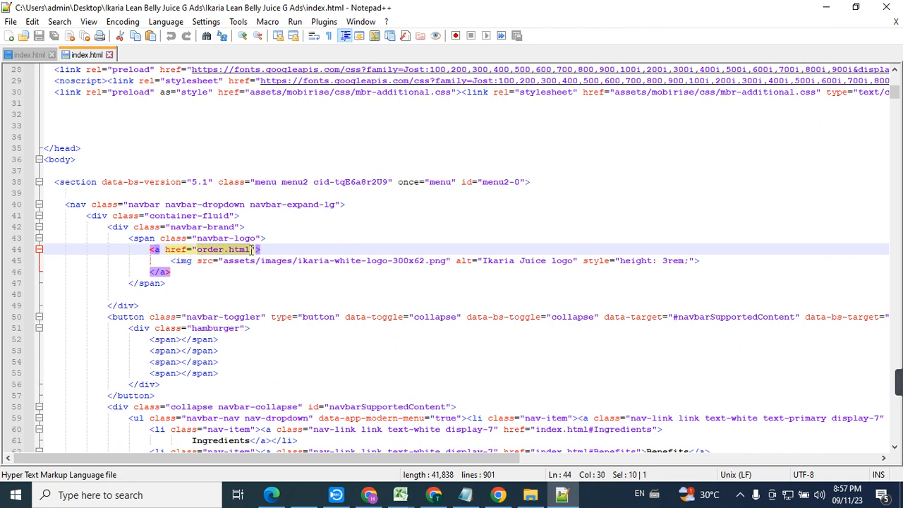
pyautogui.hotkey('ctrl', 'f')
pyautogui.hotkey('ctrl', 'c')
pyautogui.press('End')
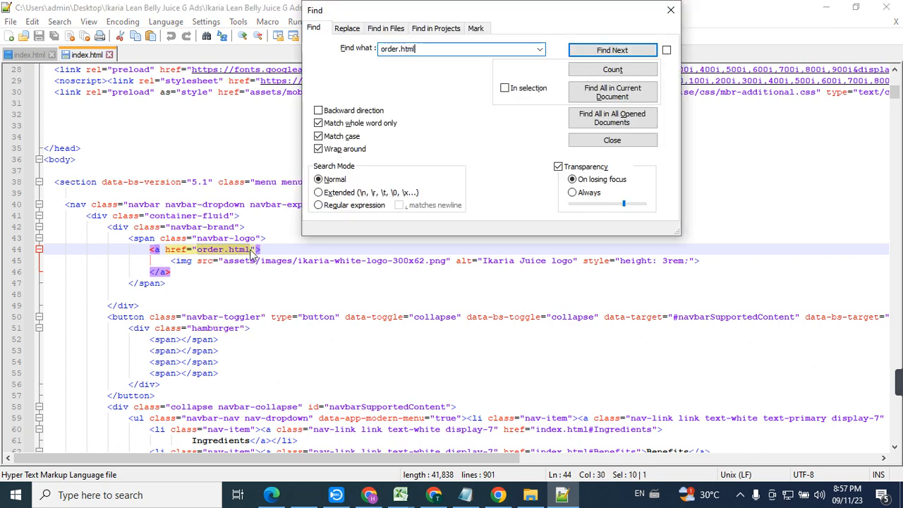
pyautogui.click(346, 28)
pyautogui.doubleClick(407, 67)
pyautogui.hotkey('ctrl', 'v')
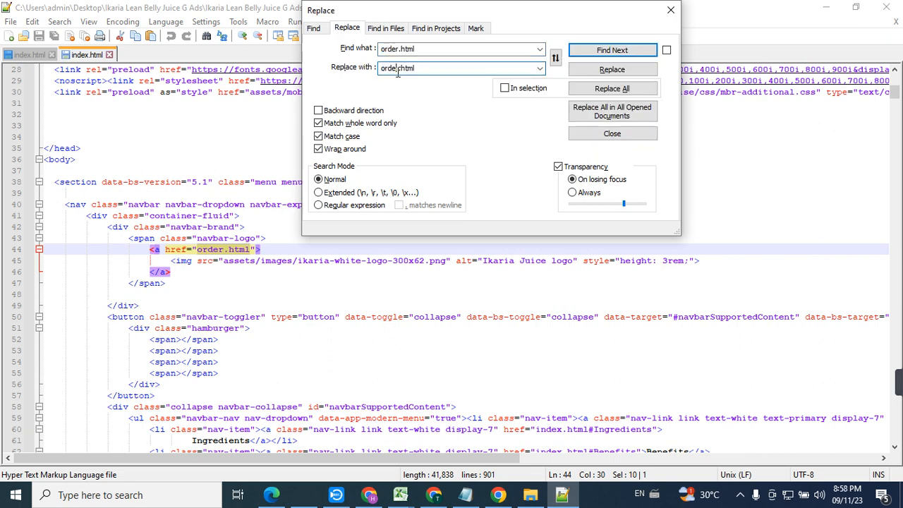
pyautogui.doubleClick(398, 68)
pyautogui.write('howtolosefat')
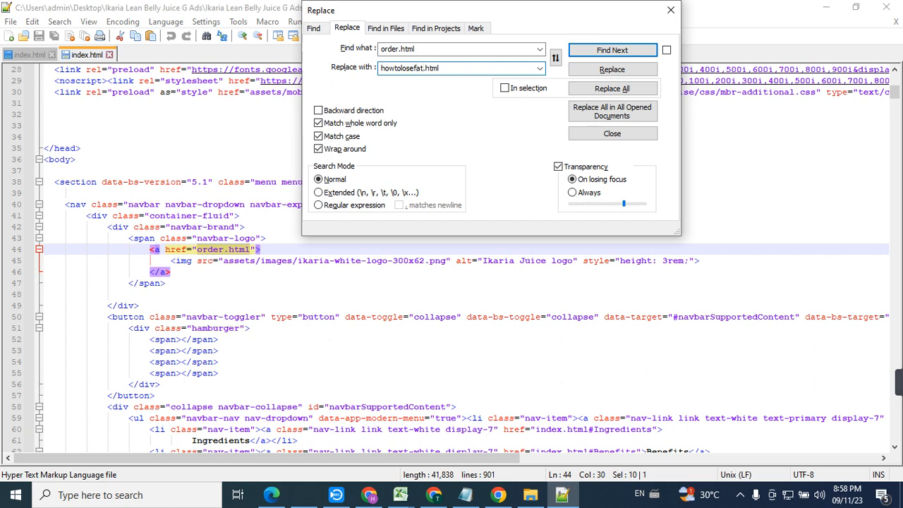
pyautogui.click(611, 89)
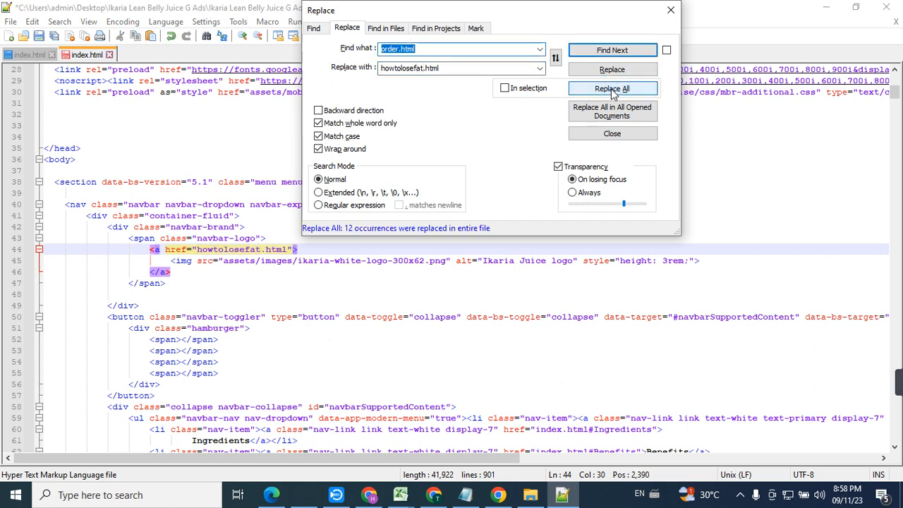
pyautogui.click(669, 9)
pyautogui.hotkey('ctrl', 's')
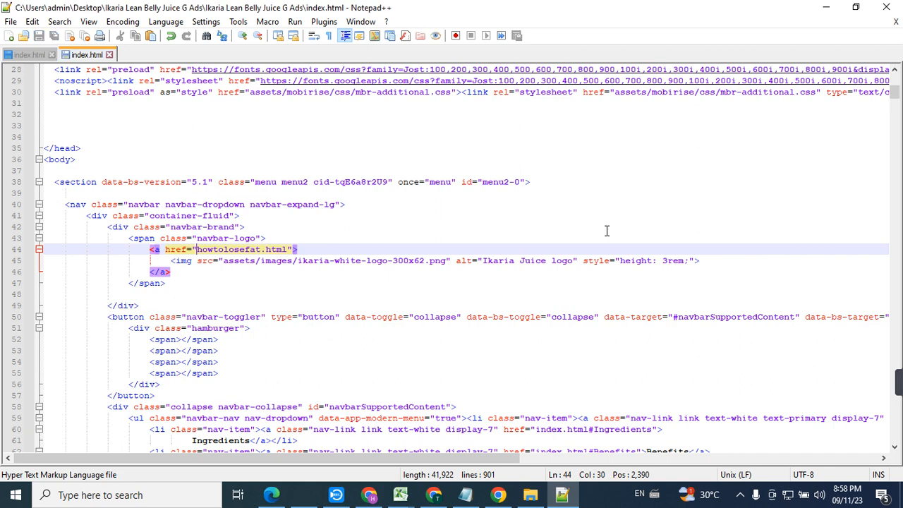
# Step: Return to the Ikaria folder to check its files, and switch to the reviews4u.pro page in Chrome
pyautogui.hotkey('alt', 'Tab')
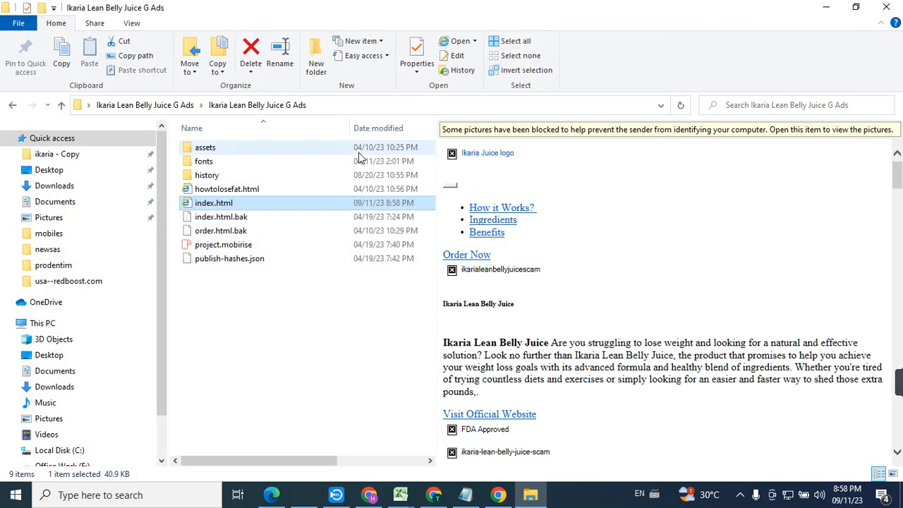
pyautogui.click(224, 259)
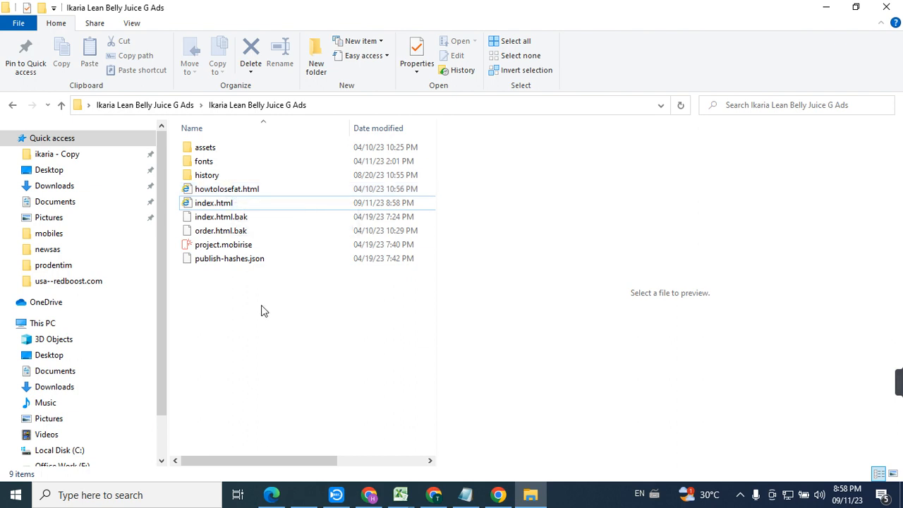
pyautogui.click(212, 202)
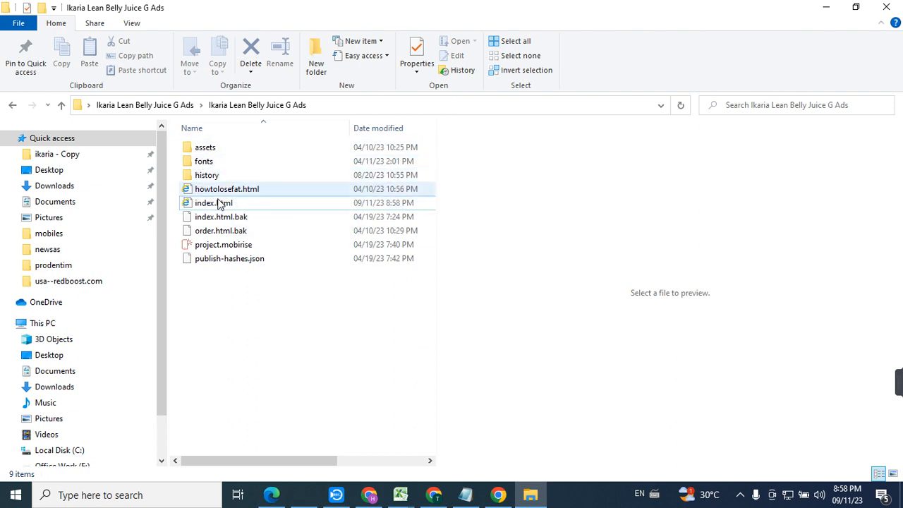
pyautogui.click(282, 341)
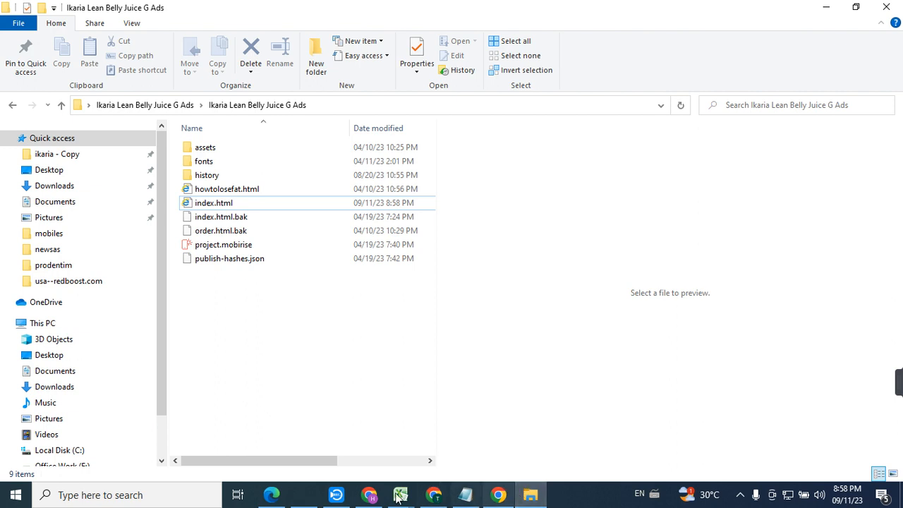
pyautogui.click(369, 494)
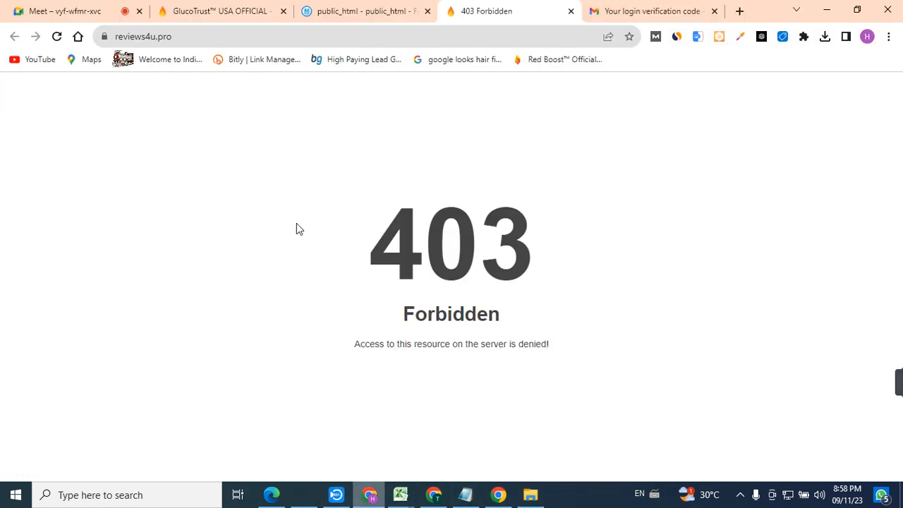
# Step: Switch to the hosting file manager showing the public_html folder
pyautogui.click(332, 8)
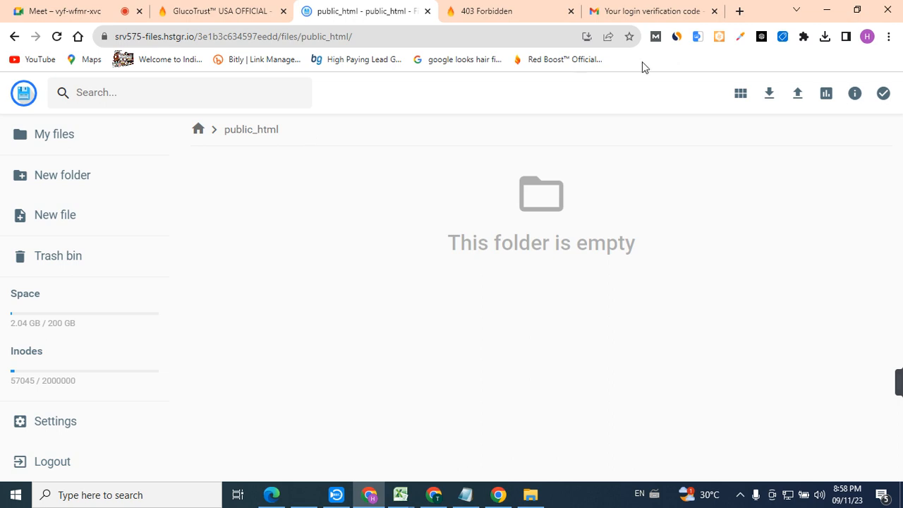
pyautogui.click(795, 94)
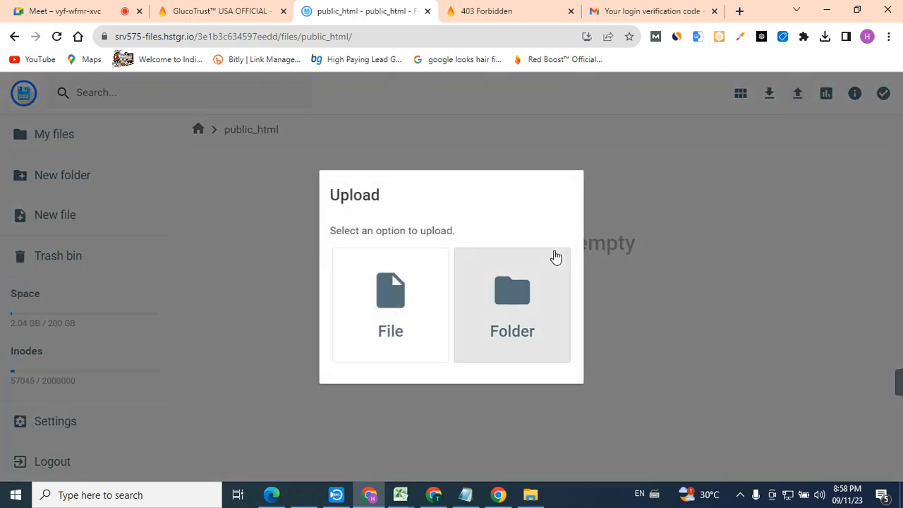
pyautogui.click(522, 303)
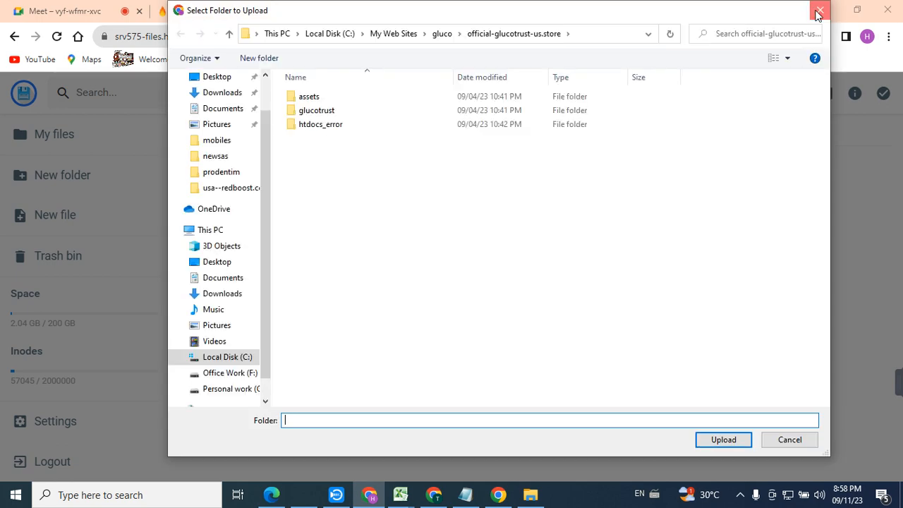
pyautogui.click(816, 14)
# Step: Upload all files and folders from the local Ikaria Lean Belly Juice G Ads folder into public_html
pyautogui.click(523, 499)
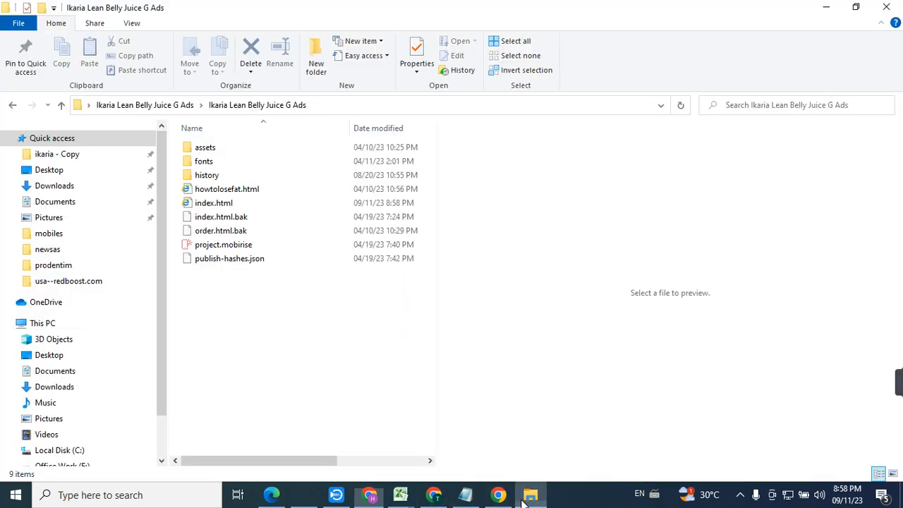
pyautogui.doubleClick(599, 6)
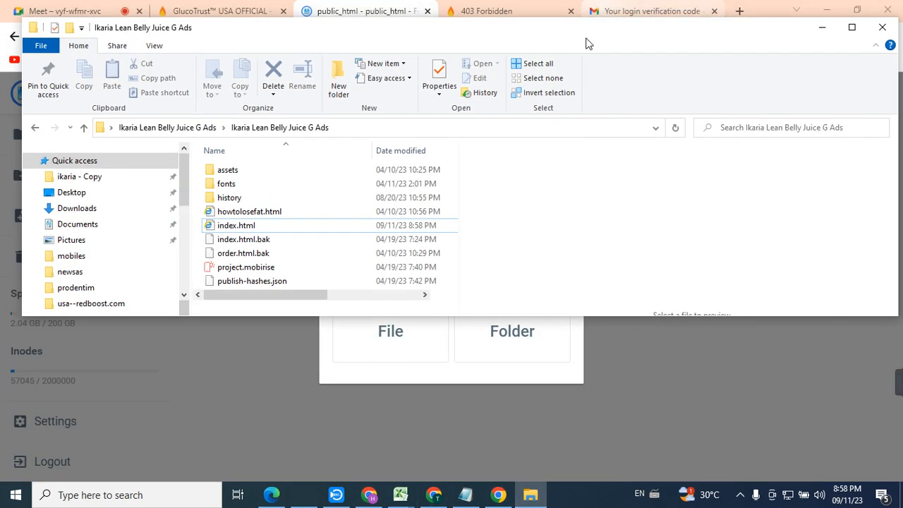
pyautogui.click(621, 352)
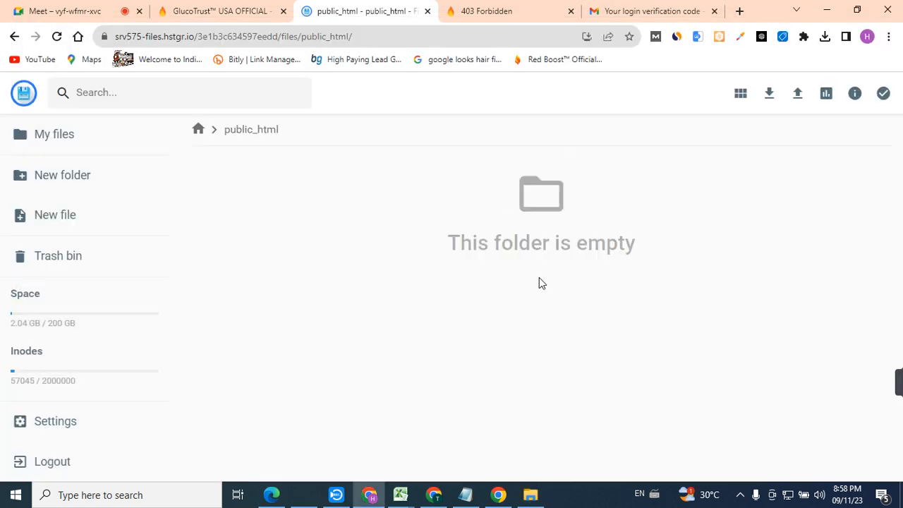
pyautogui.click(528, 495)
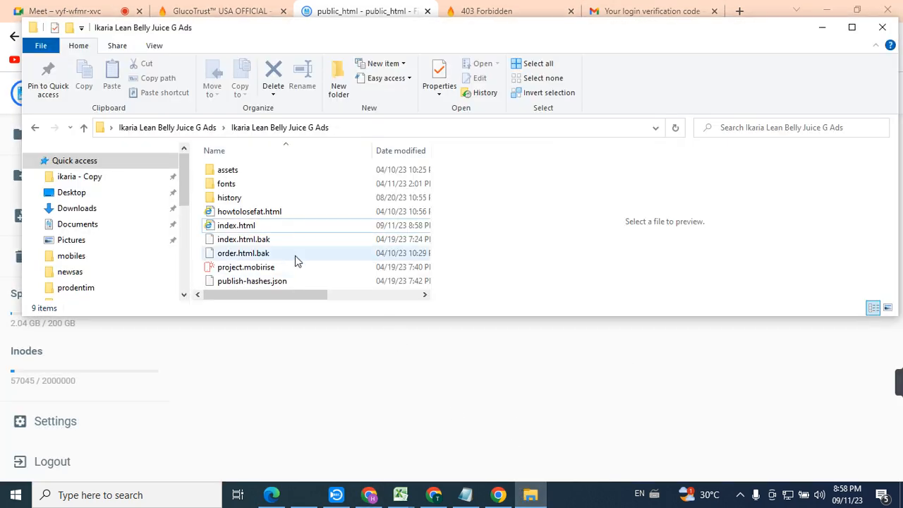
pyautogui.hotkey('ctrl', 'a')
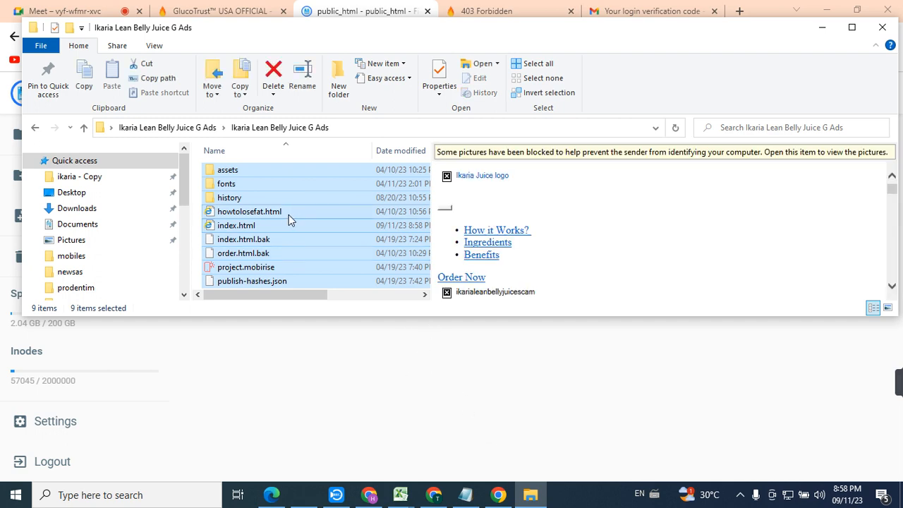
pyautogui.moveTo(285, 214); pyautogui.dragTo(377, 401)
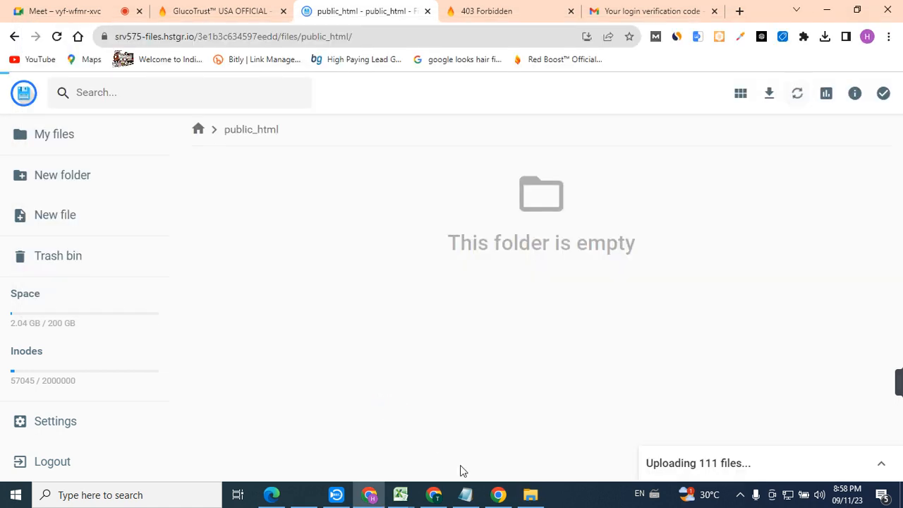
# Step: Close the untitled Notepad document with the SynoGut ad lines without saving it
pyautogui.click(464, 493)
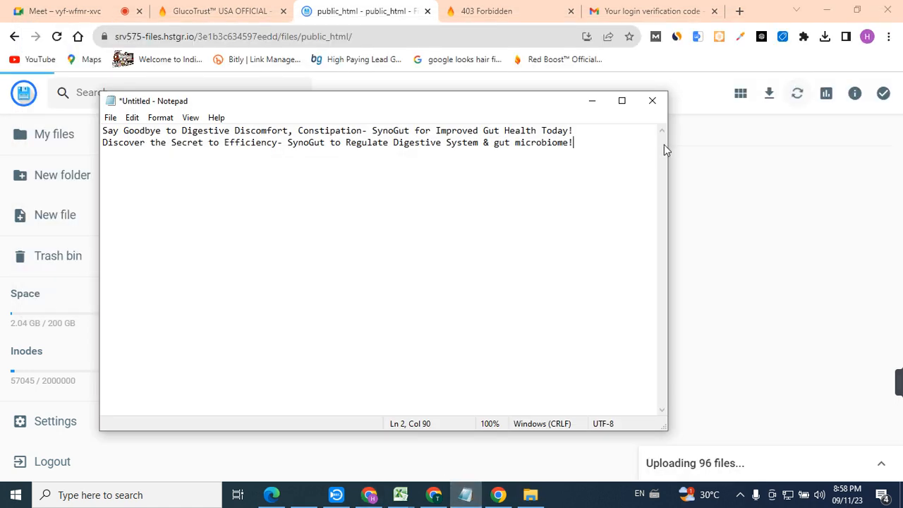
pyautogui.click(649, 107)
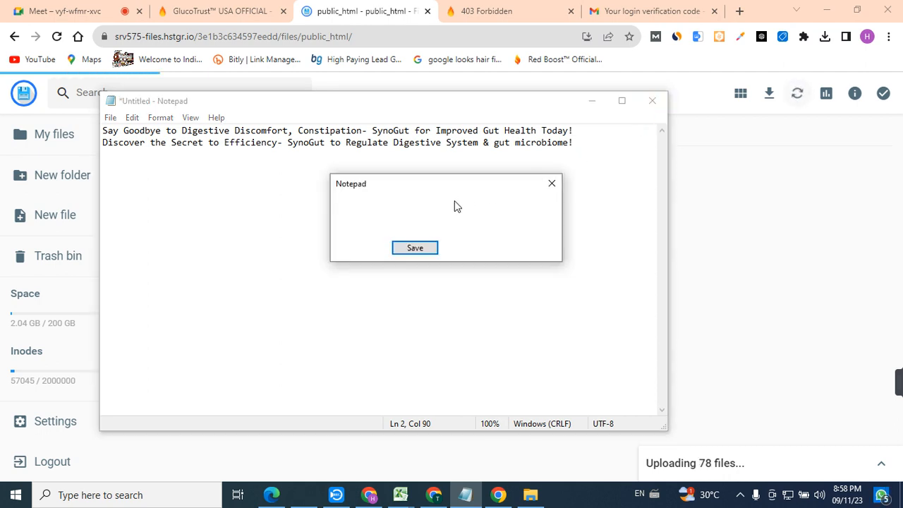
pyautogui.click(455, 250)
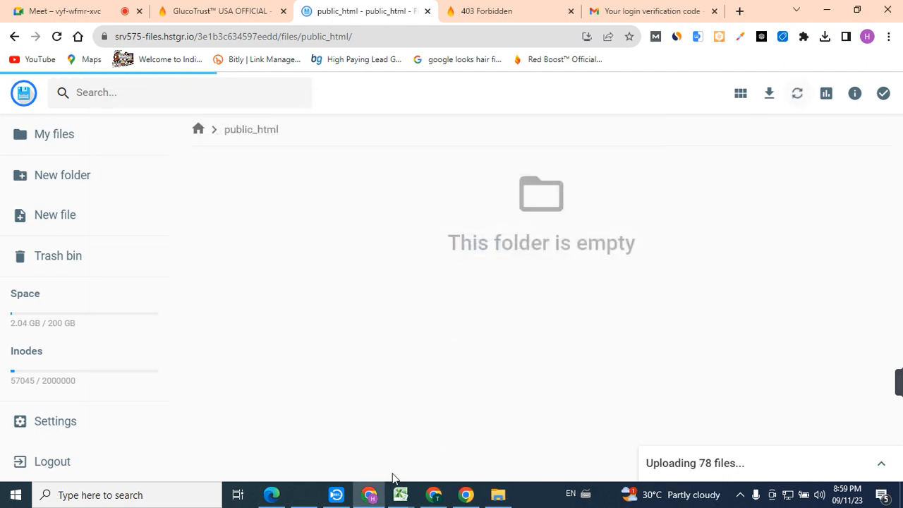
# Step: Open the local howtolosefat.html in Notepad++, examine its two ClickBank redirect links, and close the editor
pyautogui.click(497, 490)
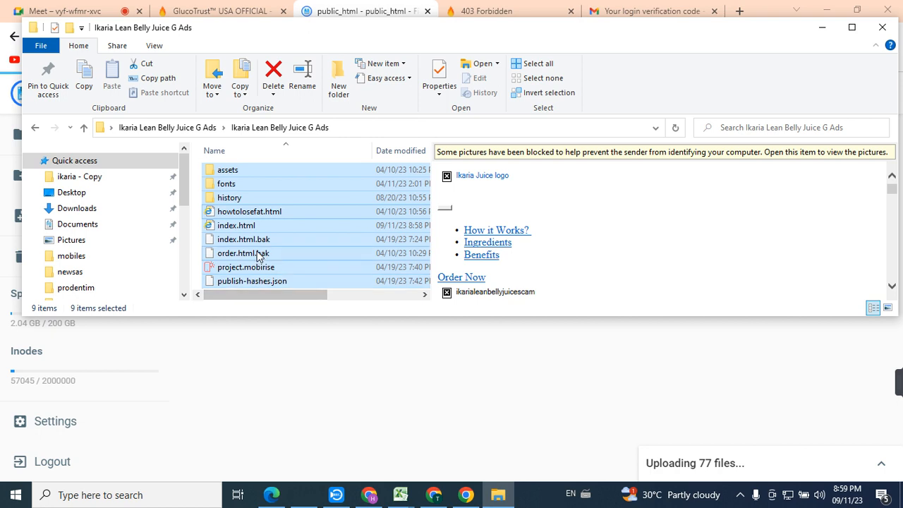
pyautogui.click(238, 216)
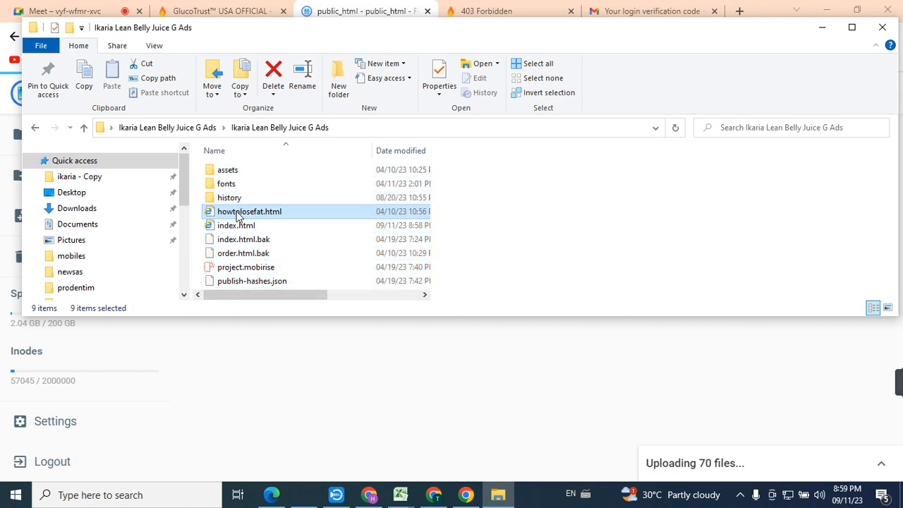
pyautogui.rightClick(238, 216)
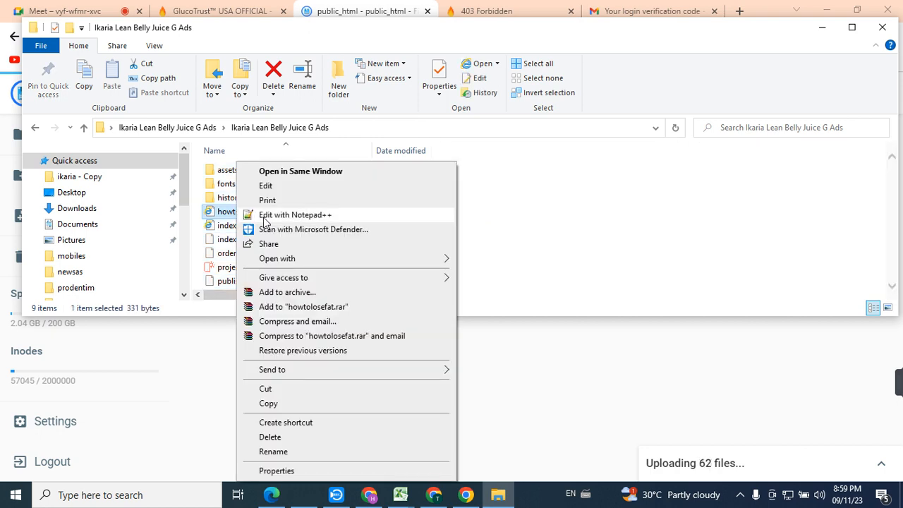
pyautogui.click(265, 216)
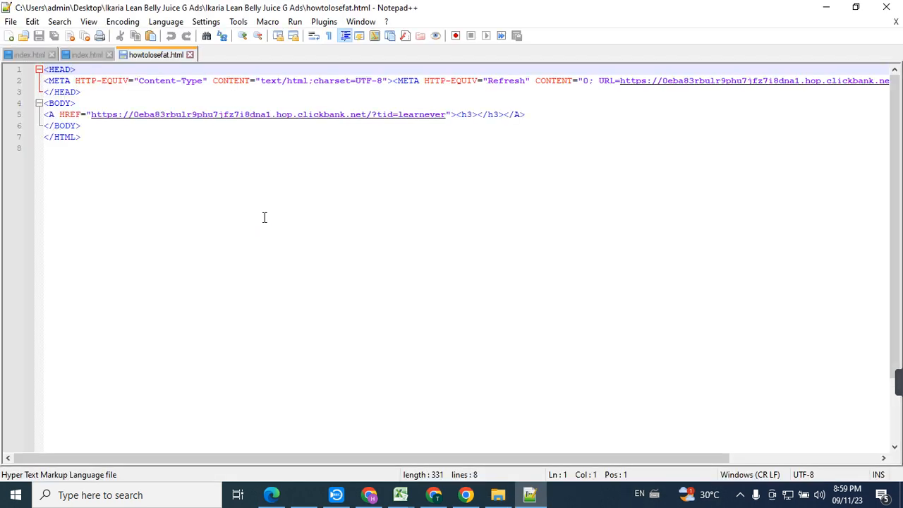
pyautogui.moveTo(619, 80); pyautogui.dragTo(869, 81)
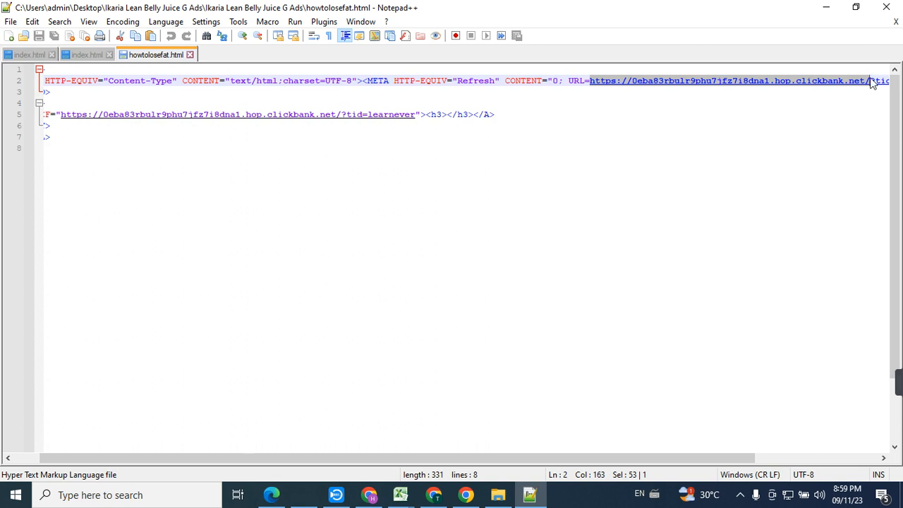
pyautogui.moveTo(62, 117); pyautogui.dragTo(266, 101)
pyautogui.moveTo(351, 100); pyautogui.dragTo(416, 114)
pyautogui.click(885, 7)
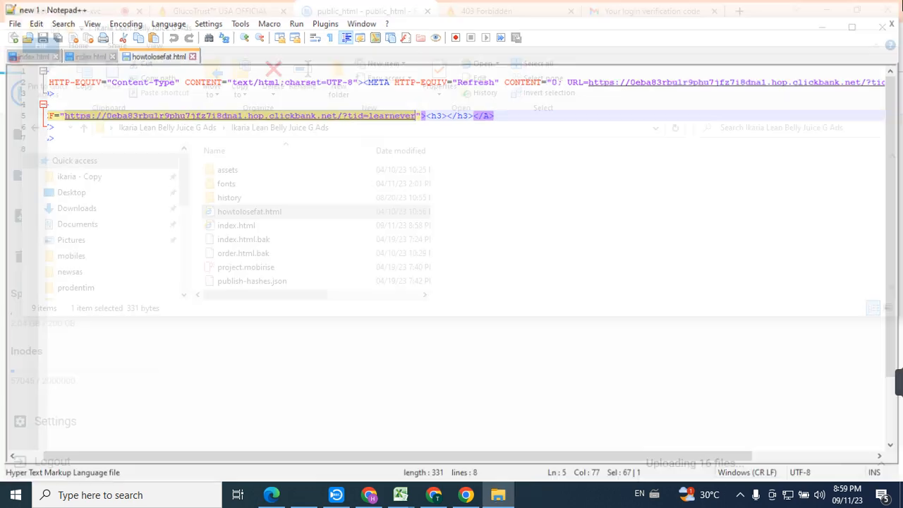
# Step: Minimize the Ikaria folder, reload reviews4u.pro in Chrome to check the uploaded landing page, and close its tab
pyautogui.click(821, 26)
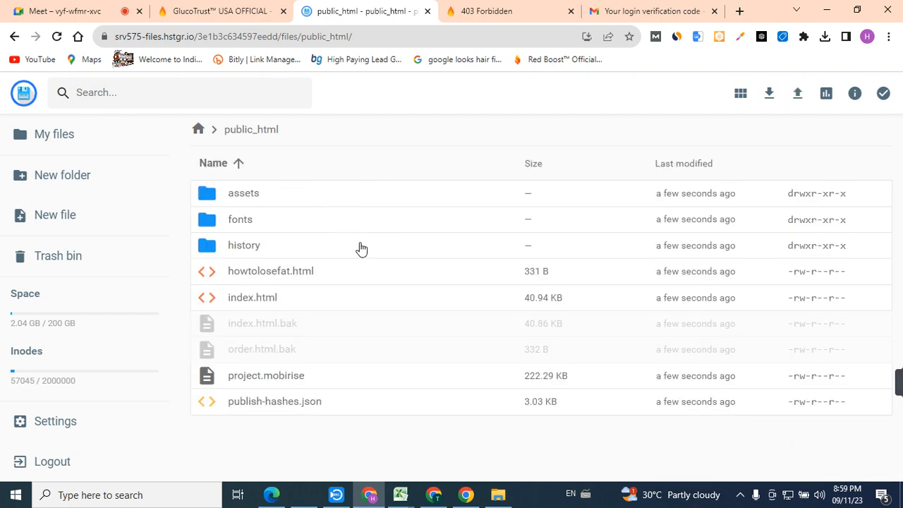
pyautogui.click(489, 9)
pyautogui.click(57, 38)
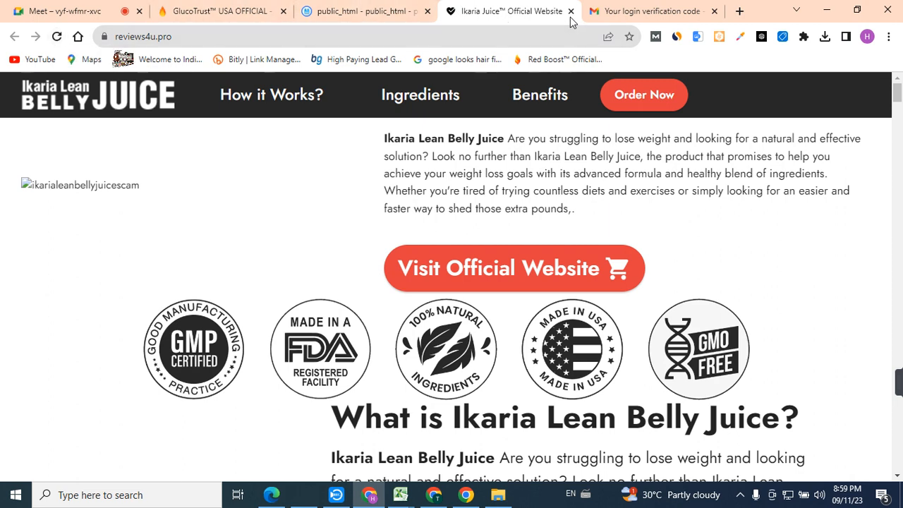
pyautogui.click(570, 11)
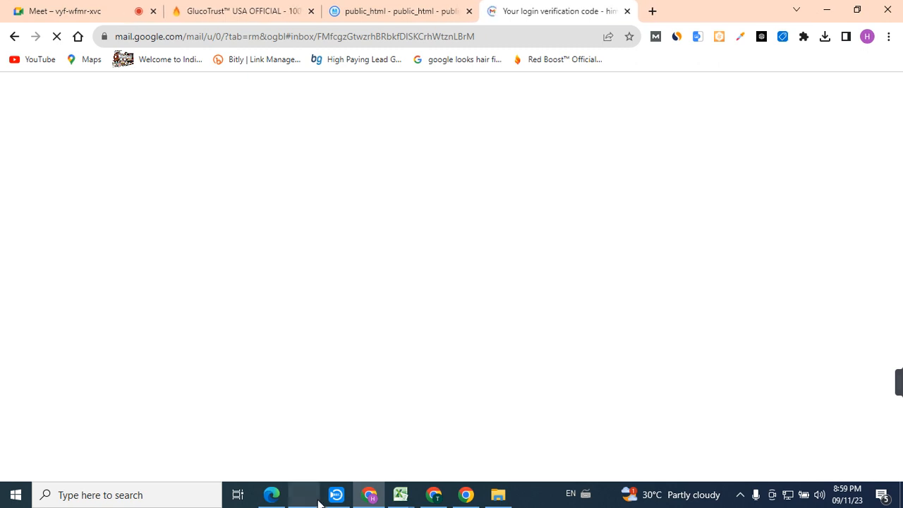
# Step: Switch to the Alpha Tonic site alphattonic.com in Edge and open its page source
pyautogui.click(272, 495)
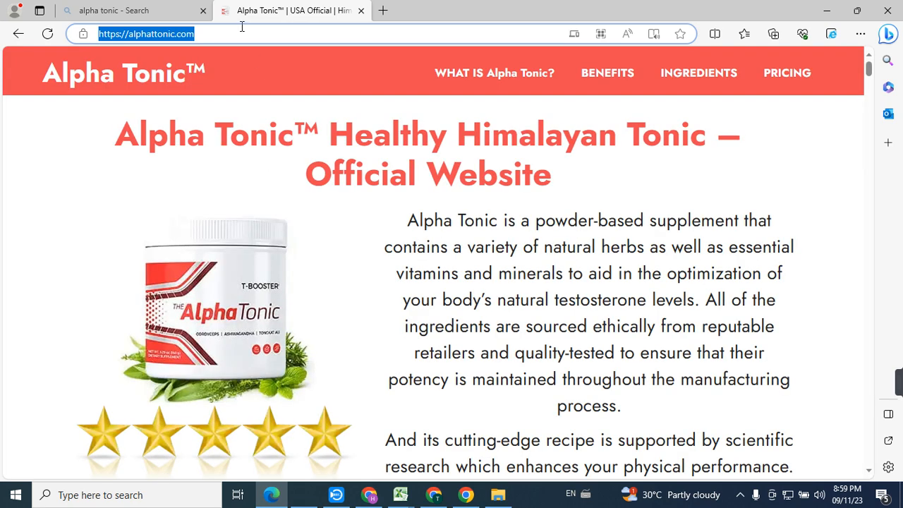
pyautogui.click(241, 26)
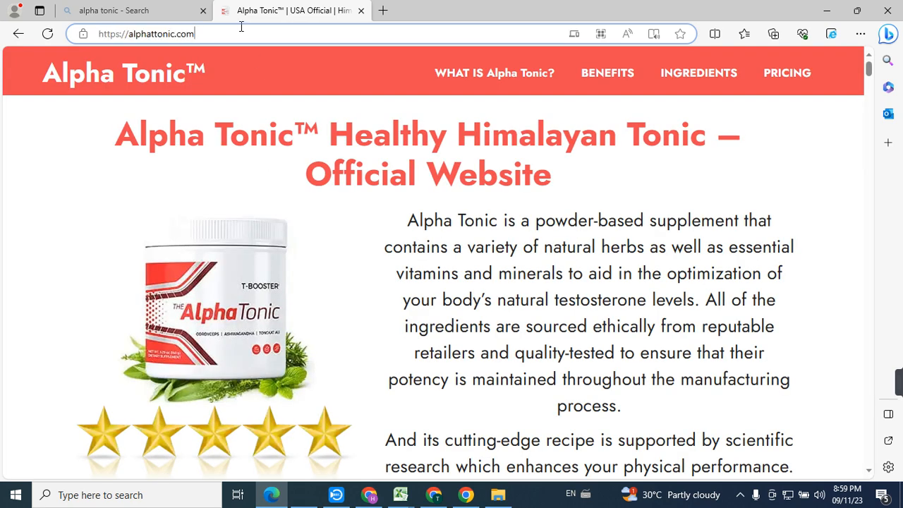
pyautogui.hotkey('ctrl', 'a')
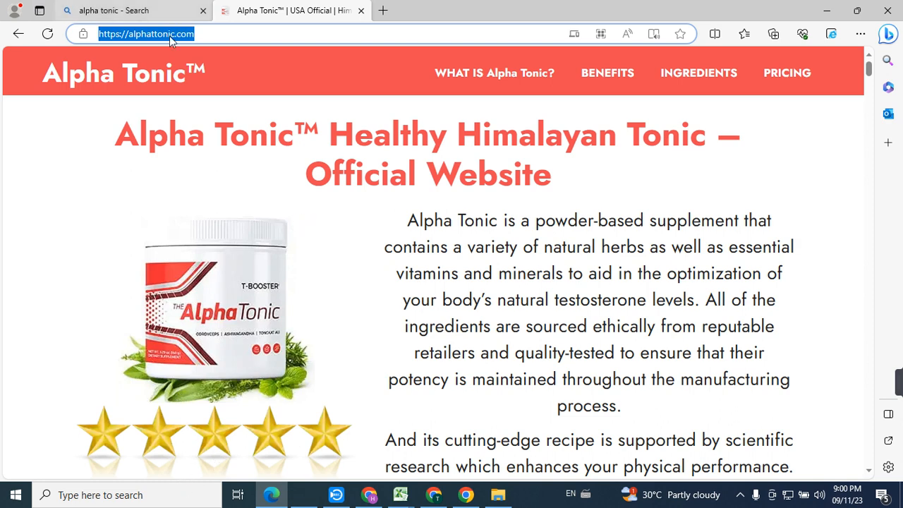
pyautogui.click(74, 145)
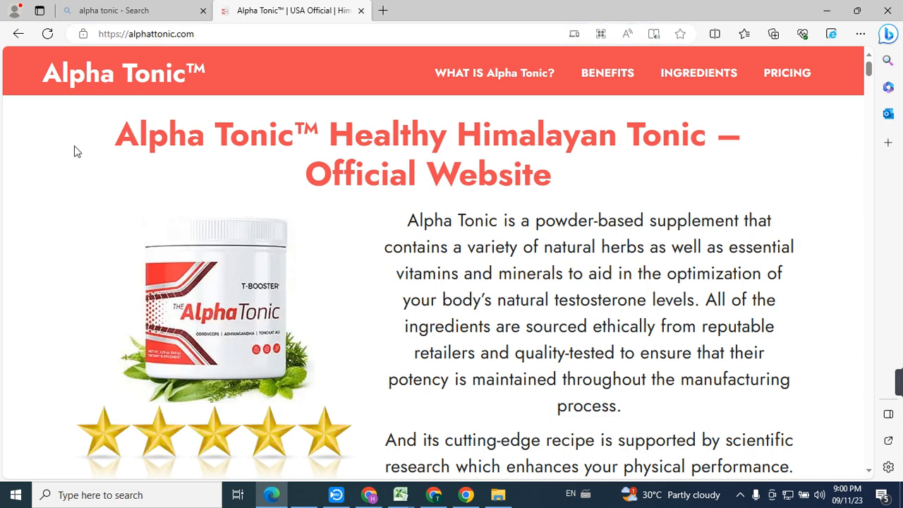
pyautogui.rightClick(30, 135)
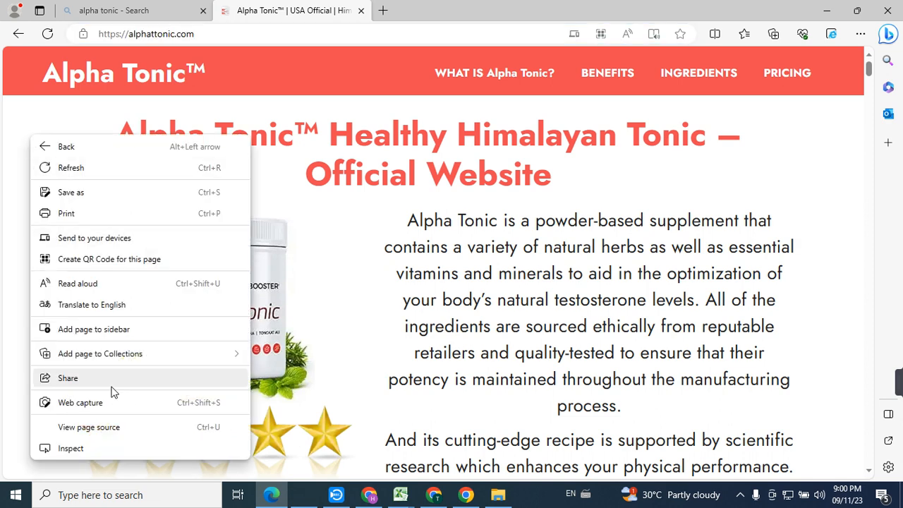
pyautogui.click(111, 432)
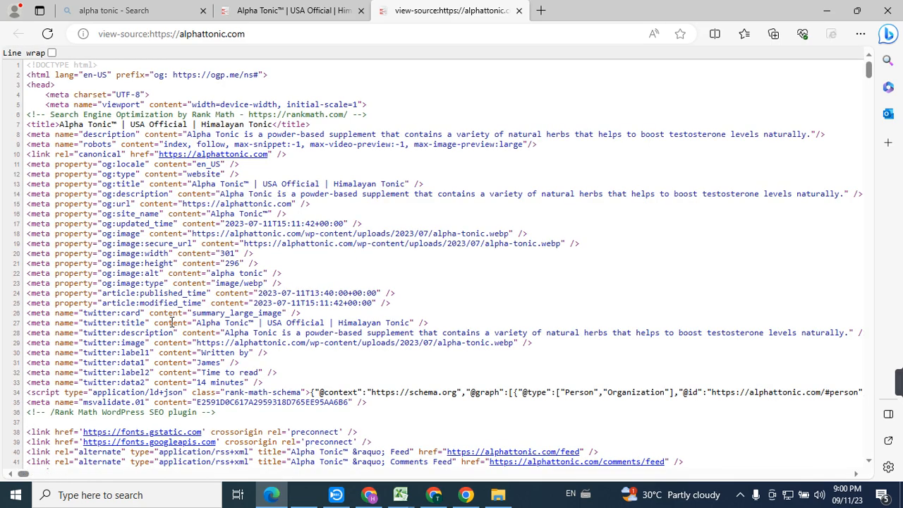
# Step: Copy the entire alphattonic.com page source into a blank Notepad++ document, closing the files already open there
pyautogui.hotkey('ctrl', 'a')
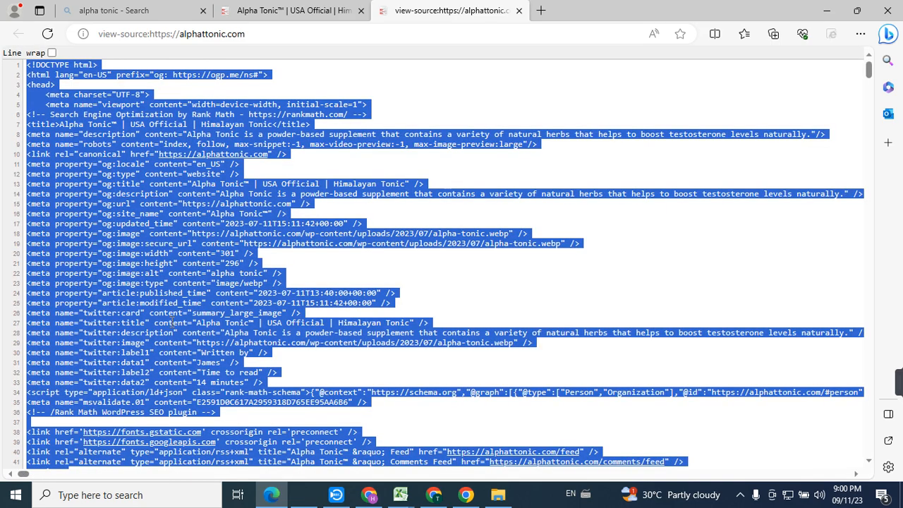
pyautogui.click(170, 496)
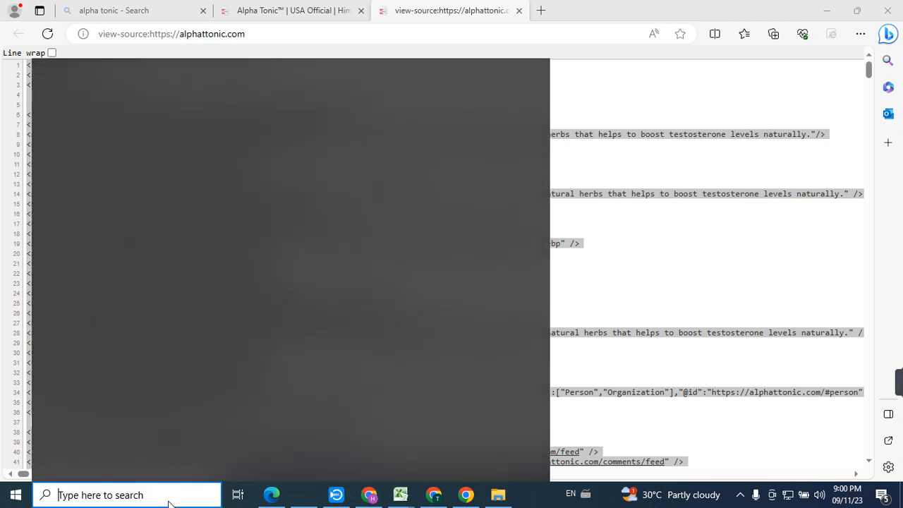
pyautogui.write('note')
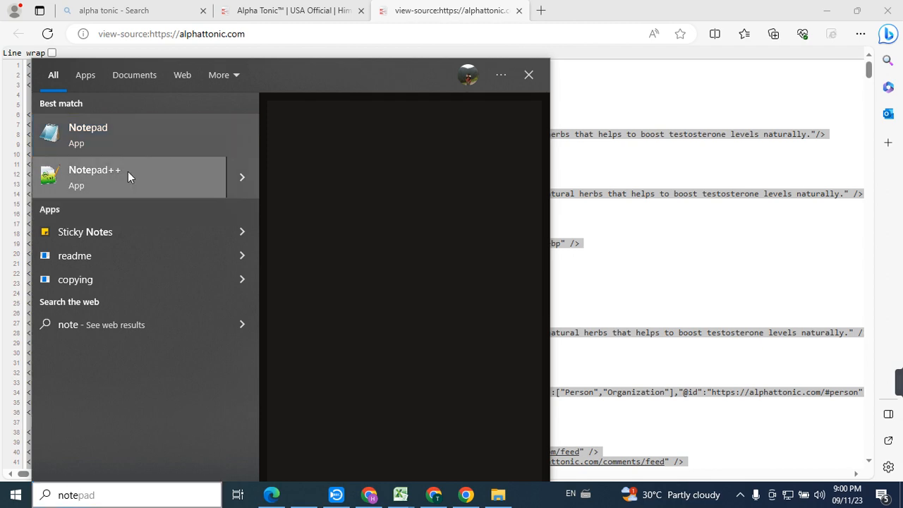
pyautogui.click(128, 172)
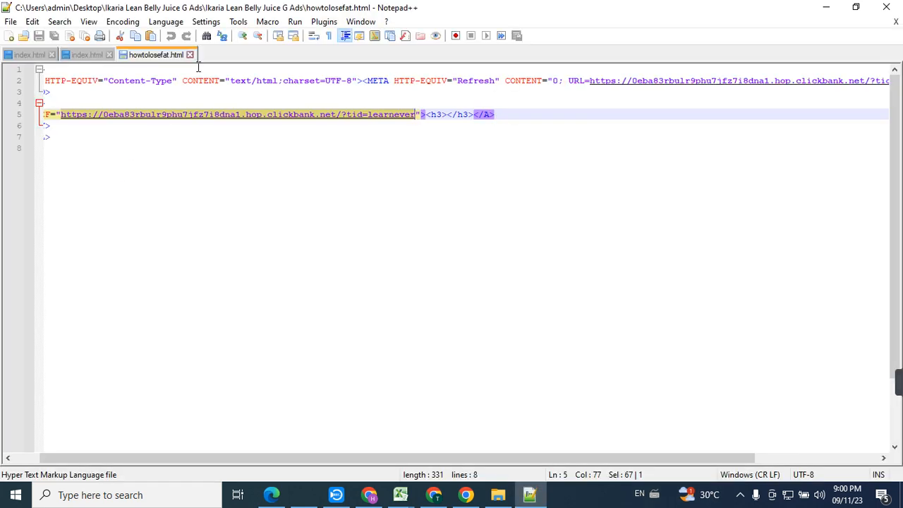
pyautogui.click(109, 55)
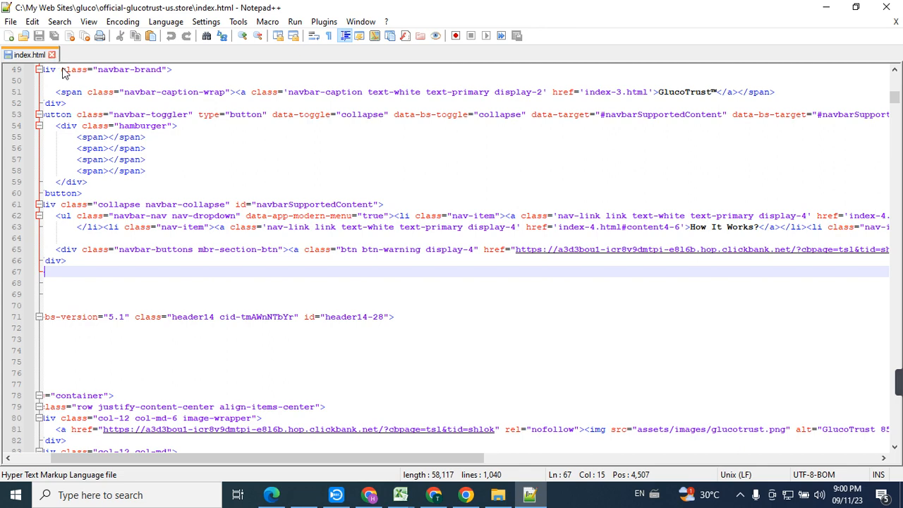
pyautogui.click(52, 55)
pyautogui.hotkey('ctrl', 'v')
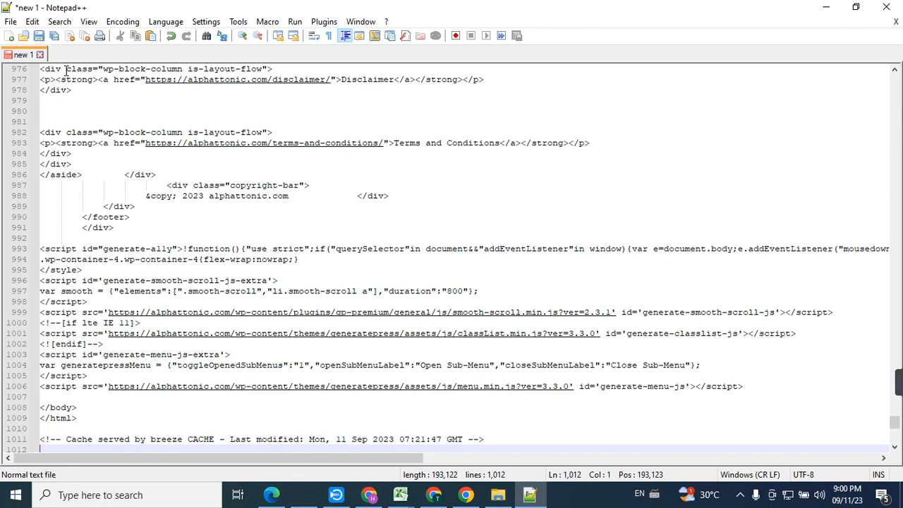
# Step: Search the pasted source for "clickbank", clear the search term, and return to the alphattonic.com source in Edge
pyautogui.hotkey('ctrl', 'f')
pyautogui.write('cl')
pyautogui.hotkey('ctrl', 'f')
pyautogui.press('BackSpace')
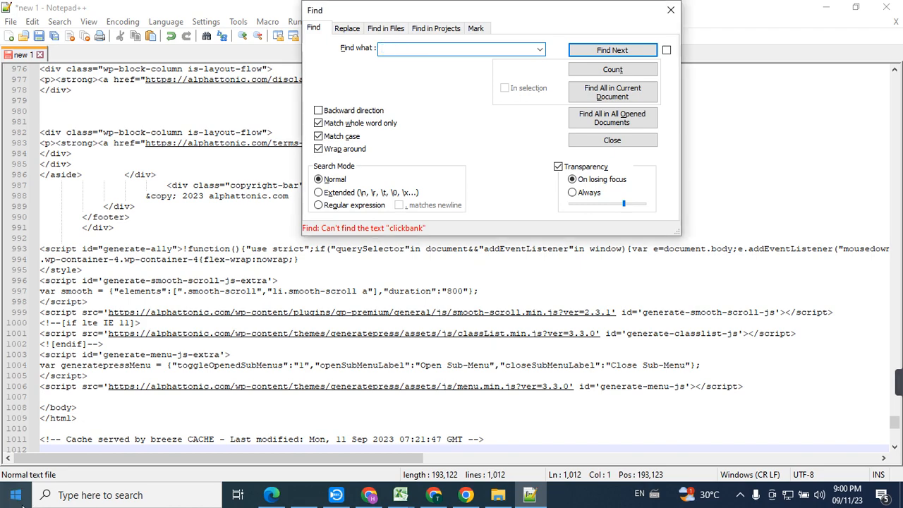
pyautogui.click(272, 495)
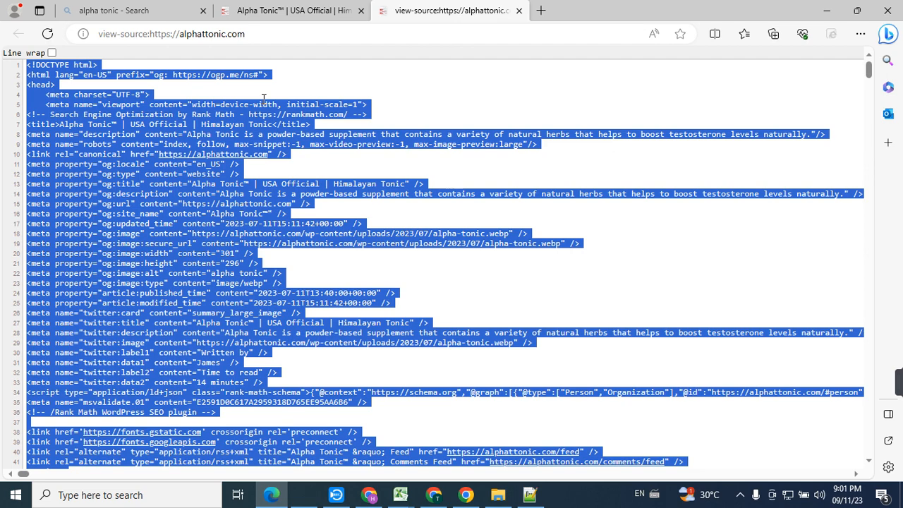
# Step: Check where the GET A DISCOUNT link on alphattonic.com leads, and close the site's tabs, including its source view
pyautogui.click(272, 14)
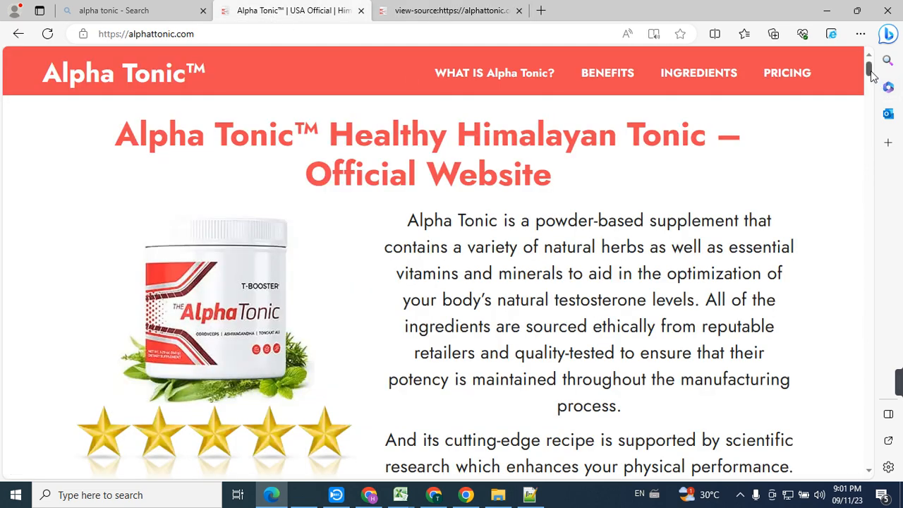
pyautogui.scroll(-3, 873, 83)
pyautogui.scroll(-2, 873, 84)
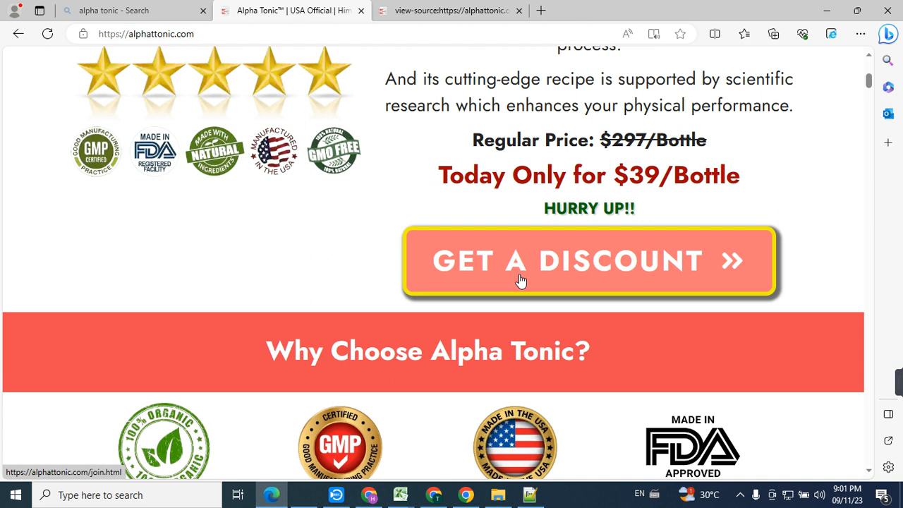
pyautogui.click(520, 280)
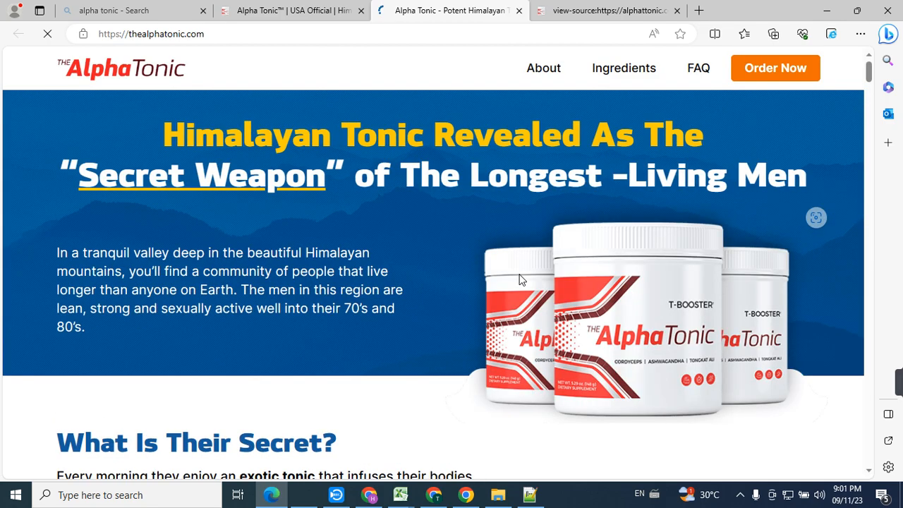
pyautogui.click(519, 10)
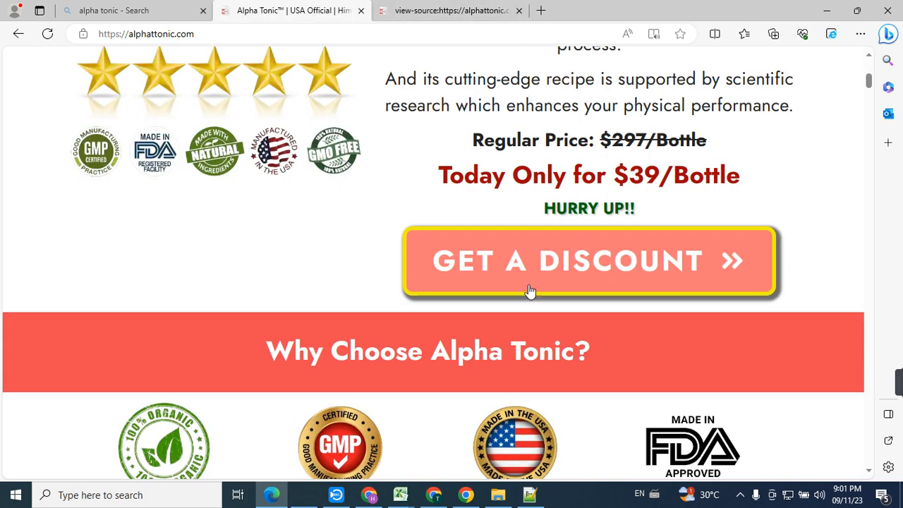
pyautogui.click(361, 10)
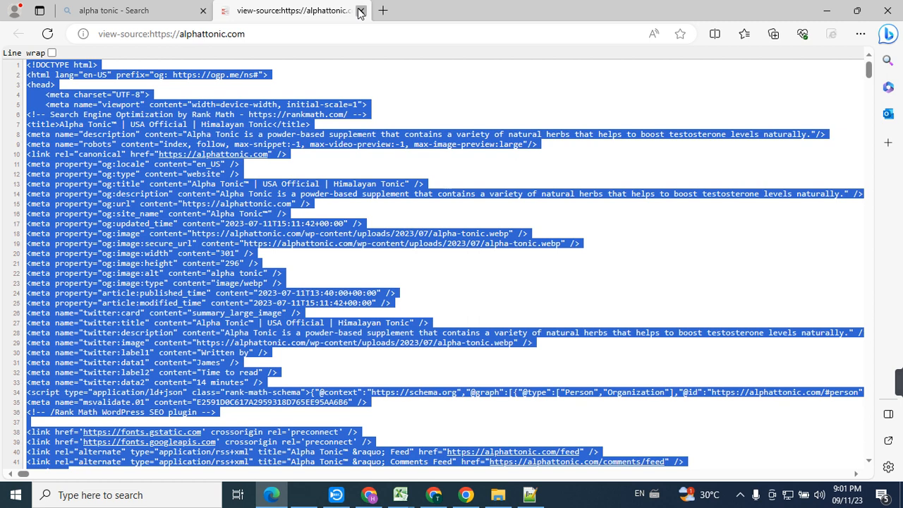
pyautogui.click(360, 11)
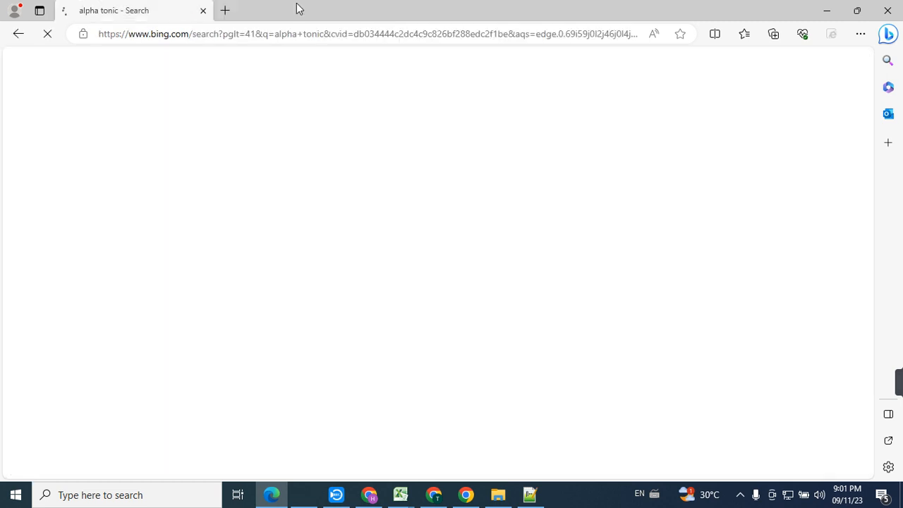
# Step: Search Bing for "alpha tonic" in a new tab and open the us-aalphatonic.com result, closing the results page
pyautogui.click(226, 10)
pyautogui.write('alpha')
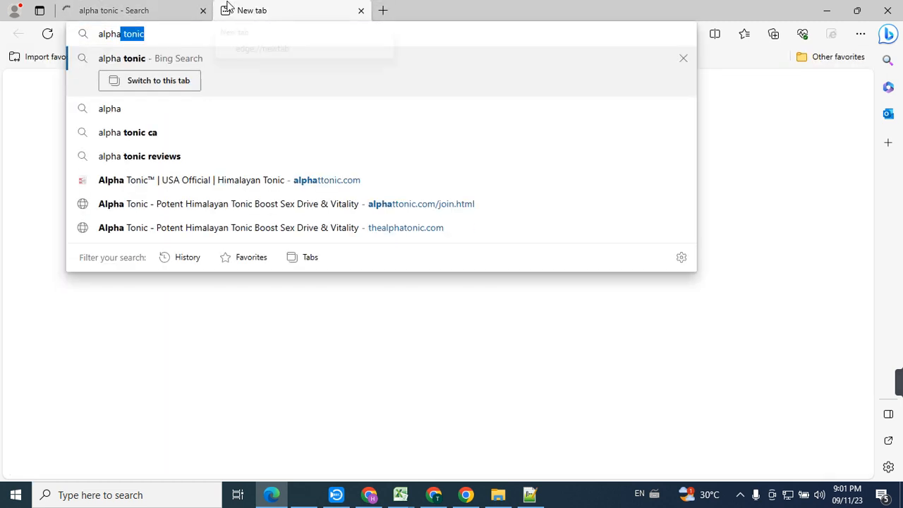
pyautogui.press('Return')
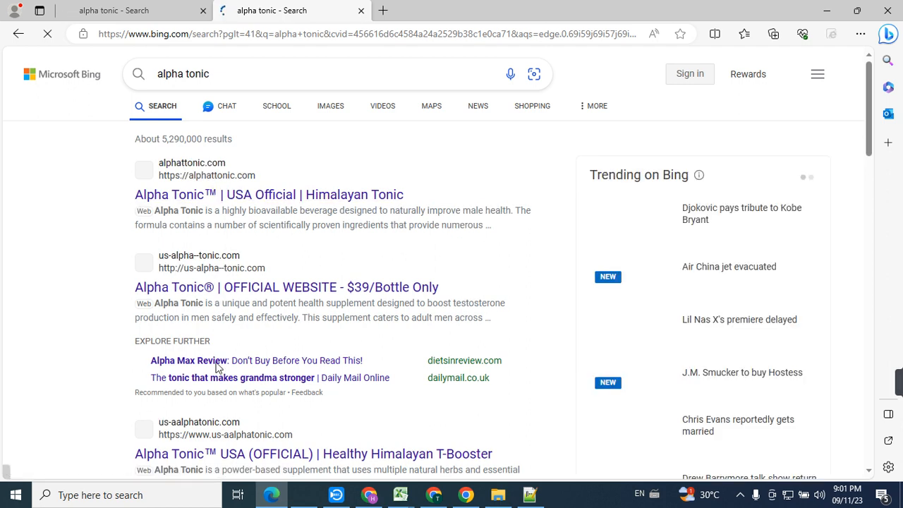
pyautogui.click(207, 453)
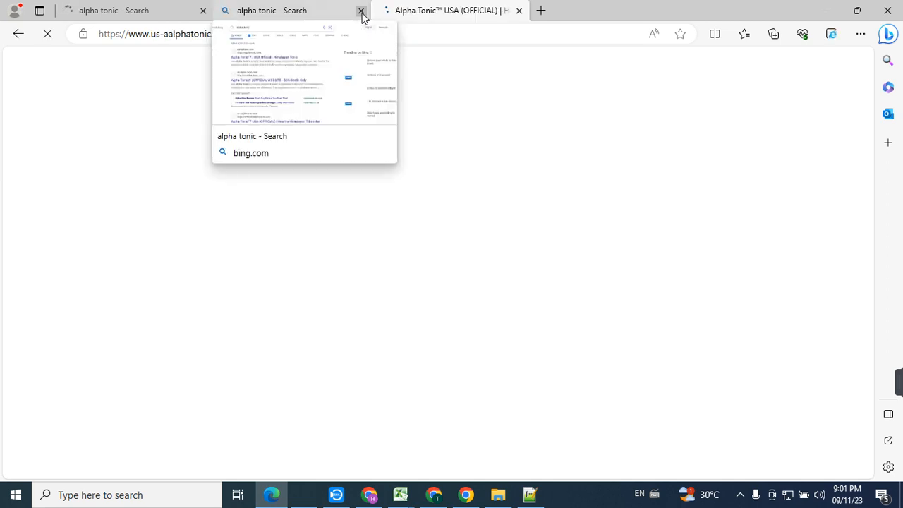
pyautogui.click(361, 12)
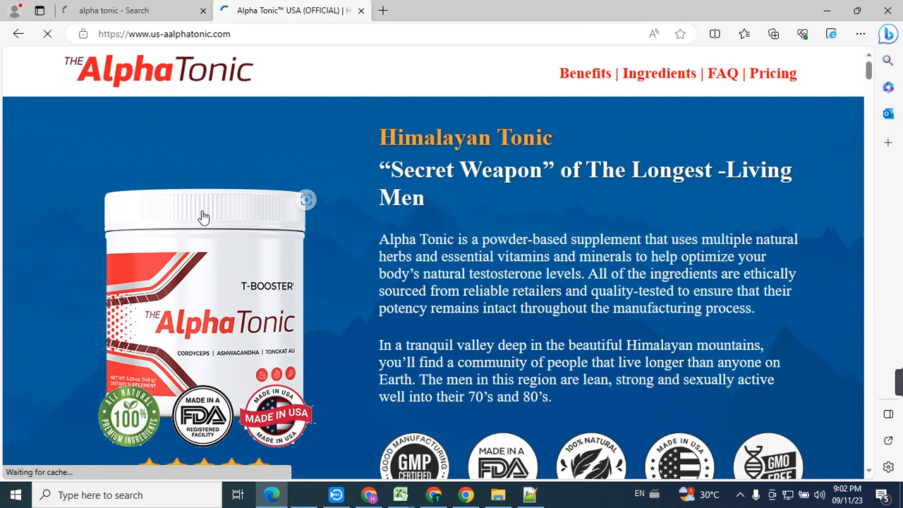
# Step: Check the link behind the order button on us-aalphatonic.com and open the site's page source
pyautogui.rightClick(27, 204)
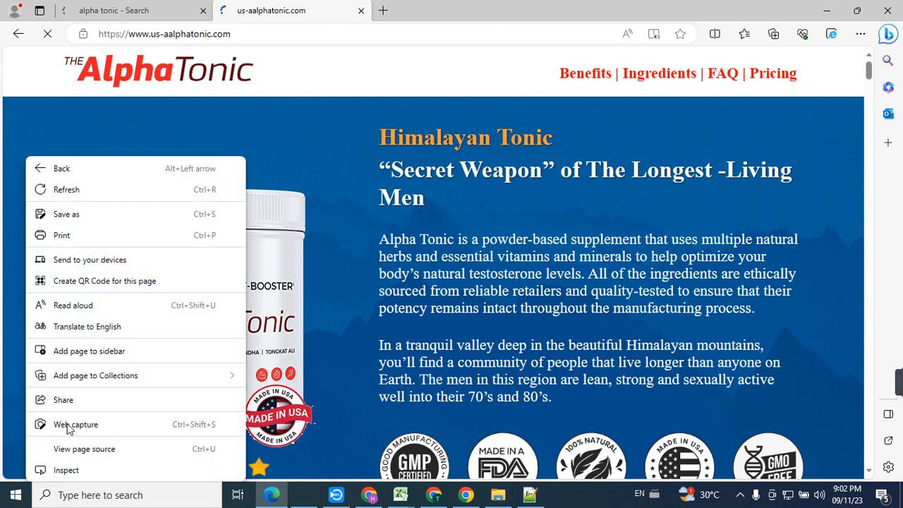
pyautogui.click(71, 449)
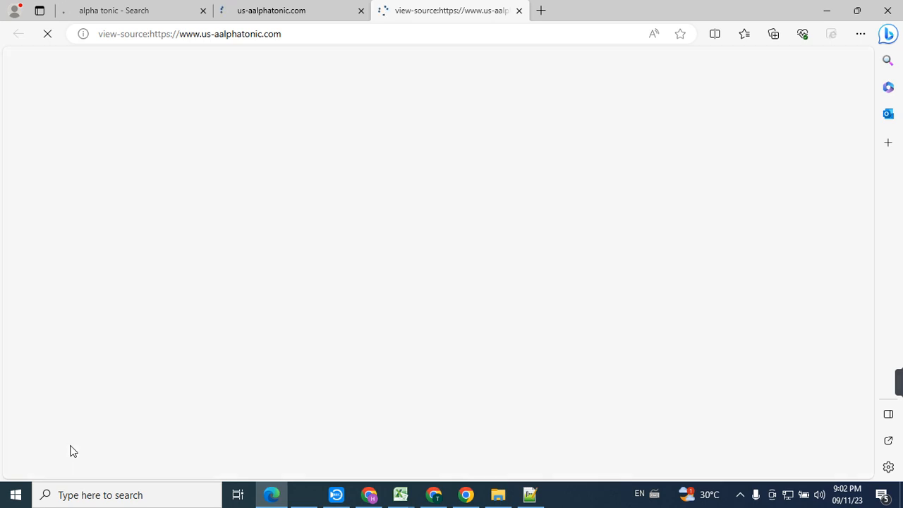
pyautogui.click(262, 10)
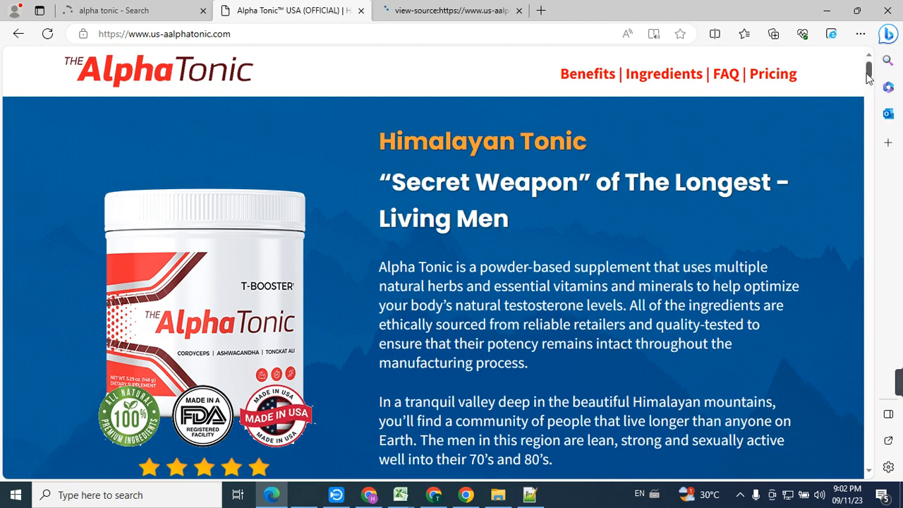
pyautogui.scroll(-5, 873, 92)
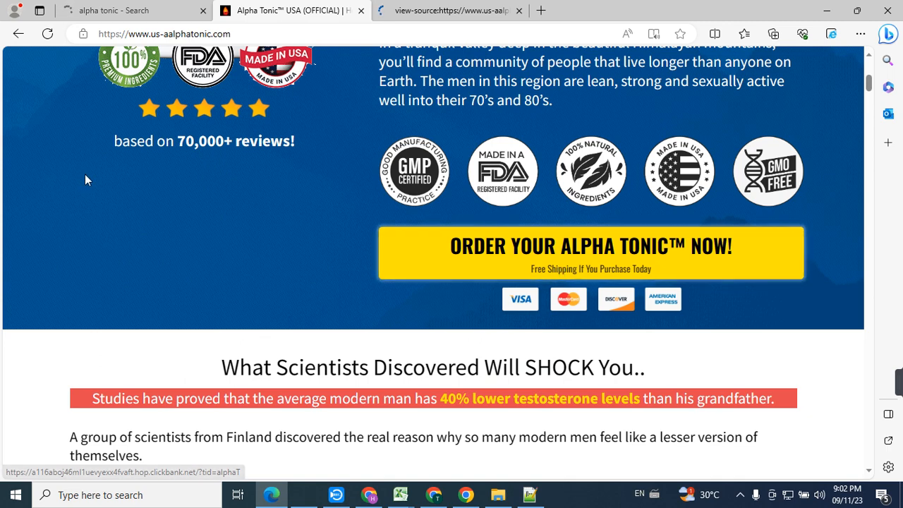
pyautogui.rightClick(62, 182)
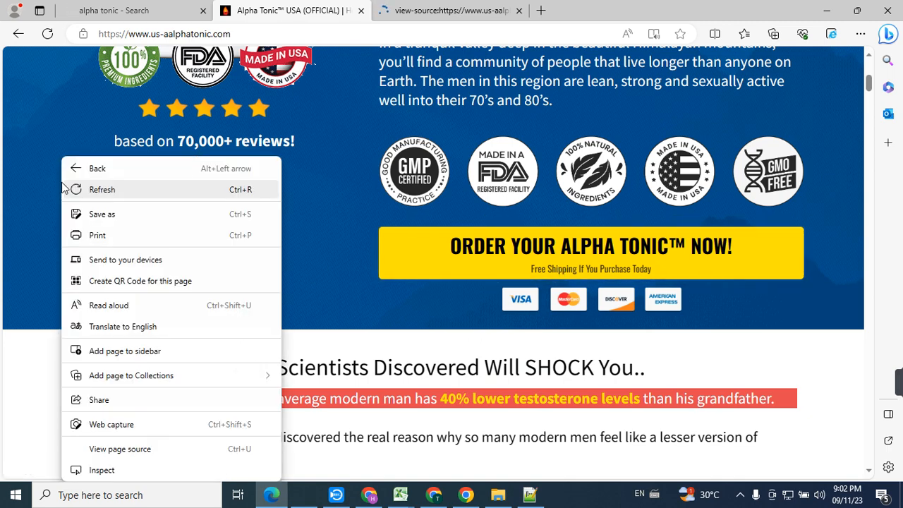
pyautogui.click(120, 448)
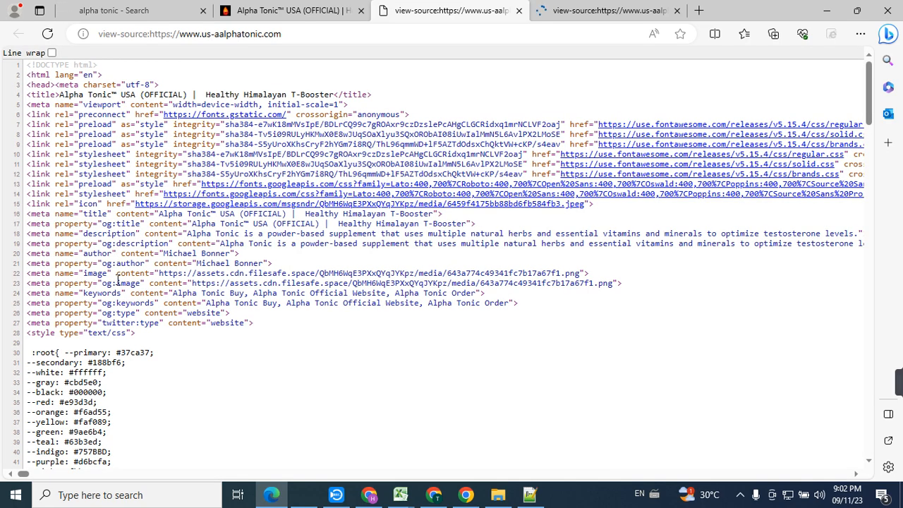
# Step: Copy the entire us-aalphatonic.com source into a blank Notepad++ document, discarding the unsaved "new 1" file
pyautogui.hotkey('ctrl', 'a')
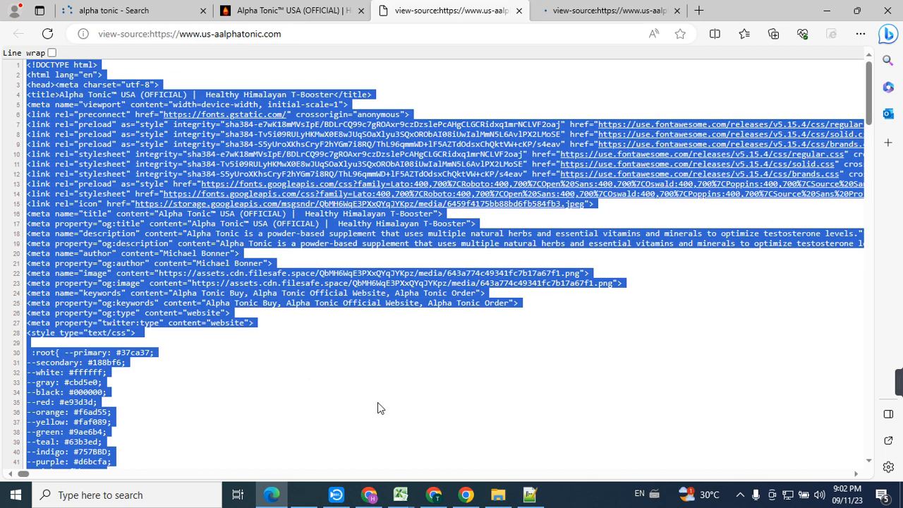
pyautogui.click(529, 494)
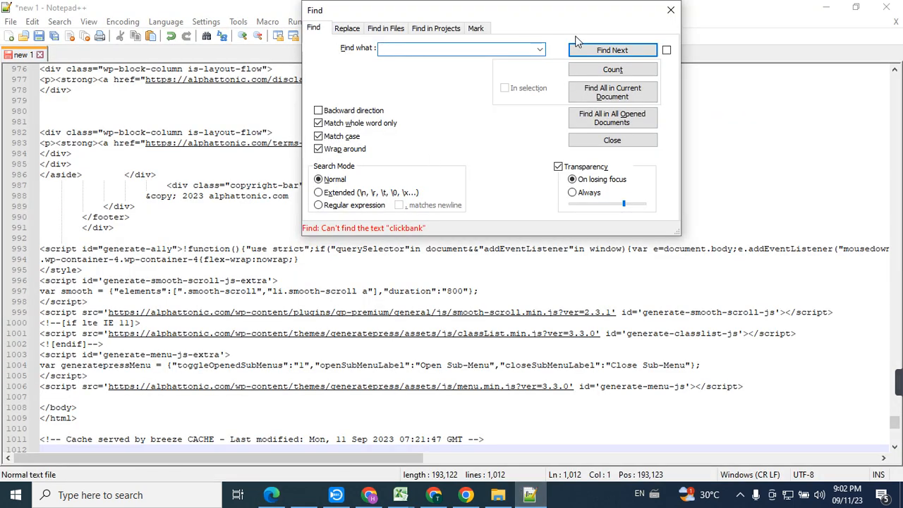
pyautogui.click(670, 10)
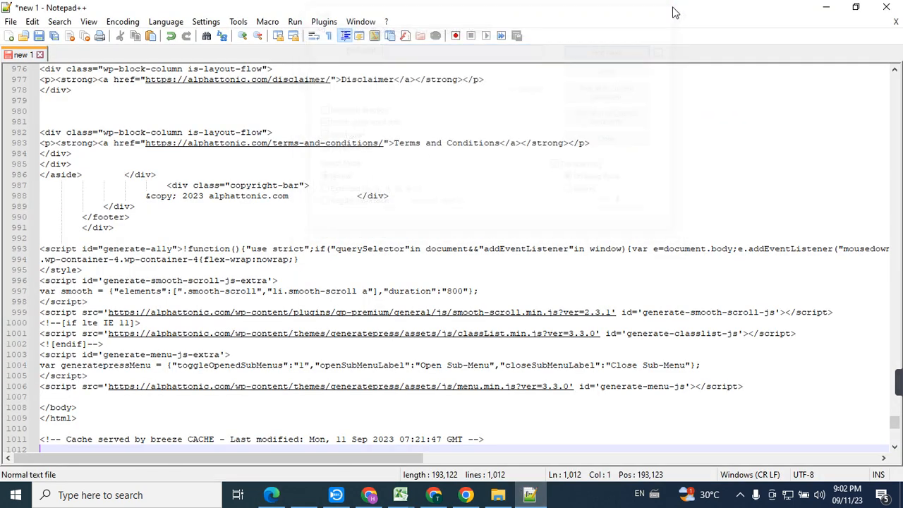
pyautogui.click(40, 55)
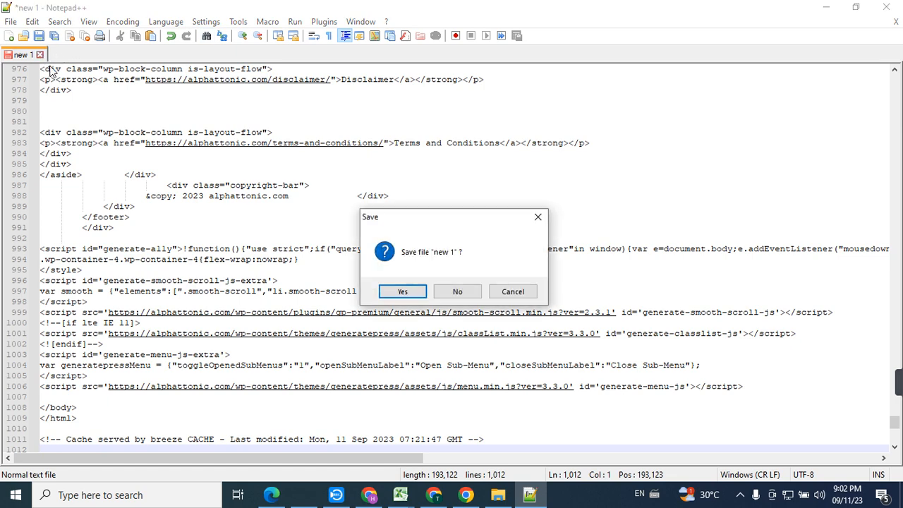
pyautogui.click(457, 292)
pyautogui.hotkey('ctrl', 'v')
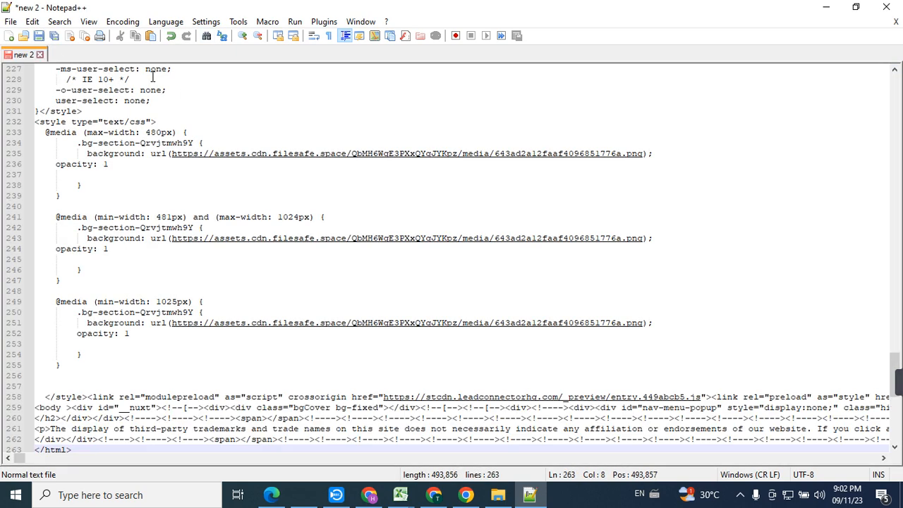
# Step: Search the pasted source for "clickbank" and go through its successive occurrences
pyautogui.hotkey('ctrl', 'f')
pyautogui.write('clickbank')
pyautogui.press('Return')
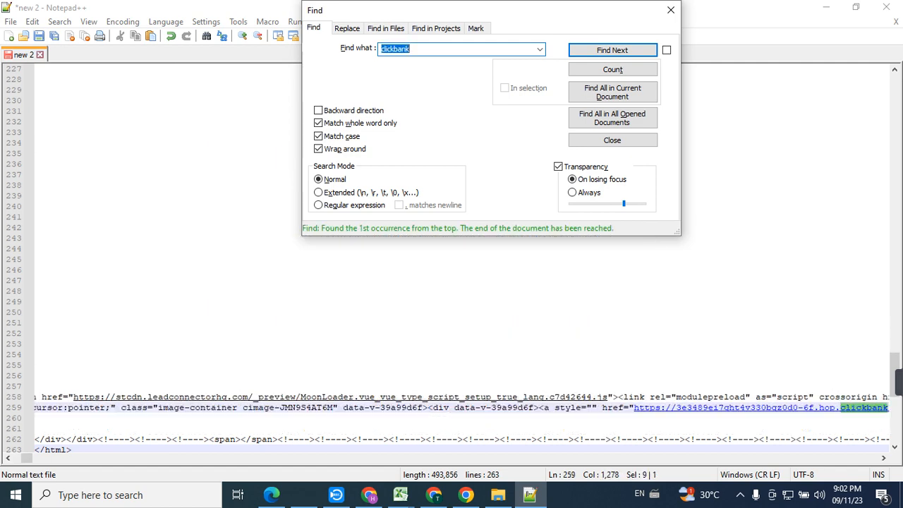
pyautogui.click(670, 10)
pyautogui.click(624, 416)
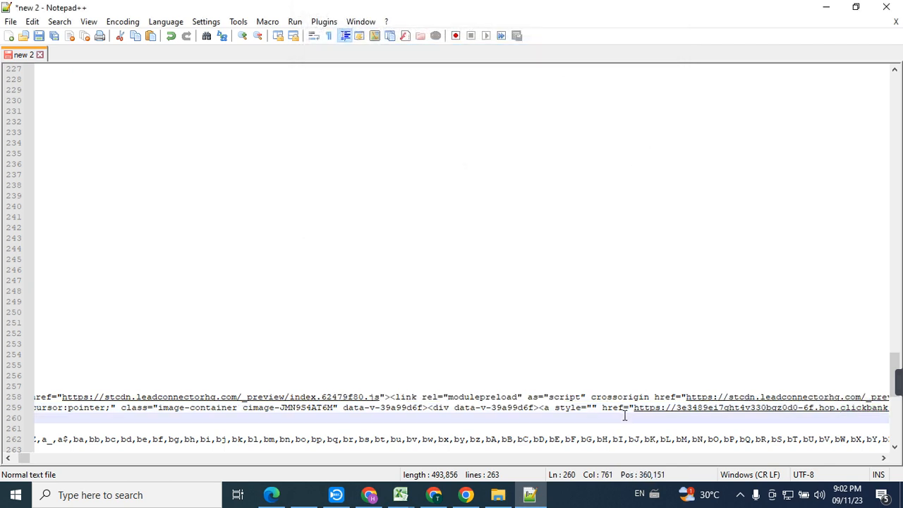
pyautogui.hotkey('ctrl', 'f')
pyautogui.press('Return')
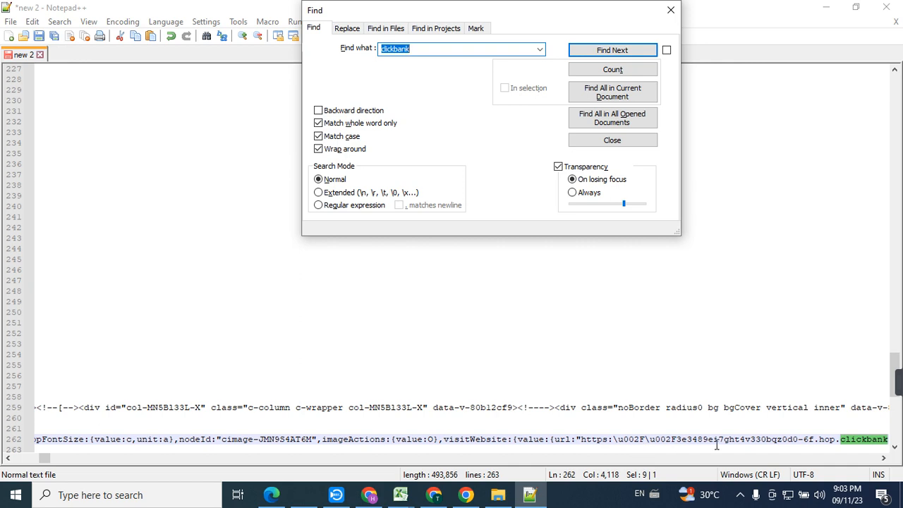
pyautogui.press('Return')
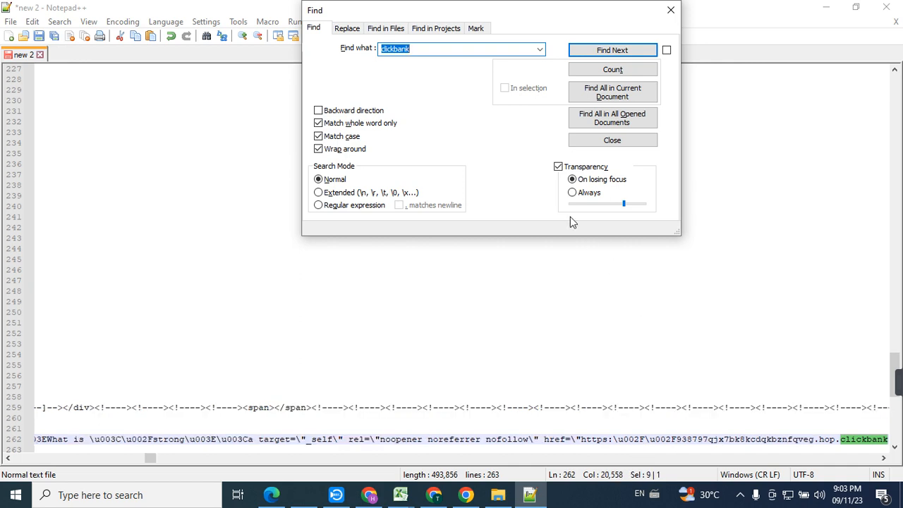
pyautogui.press('Return')
pyautogui.press('Return')
pyautogui.press('Return')
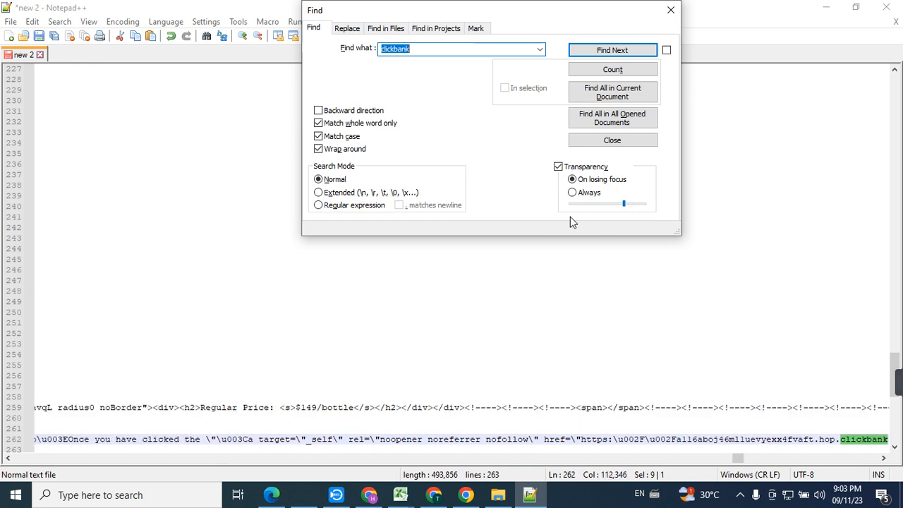
pyautogui.press('Return')
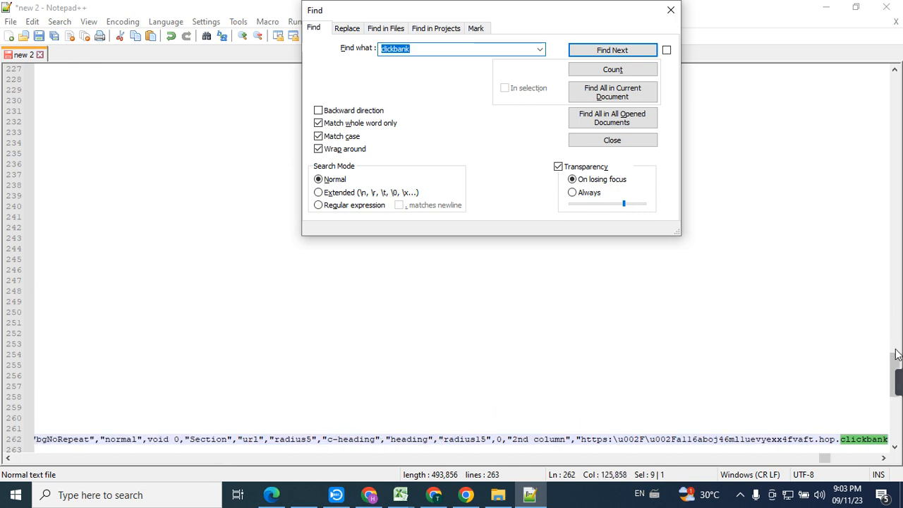
# Step: Return to the beginning of the source and find the first "clickbank" link again
pyautogui.moveTo(894, 357); pyautogui.dragTo(882, 40)
pyautogui.scroll(12, 897, 75)
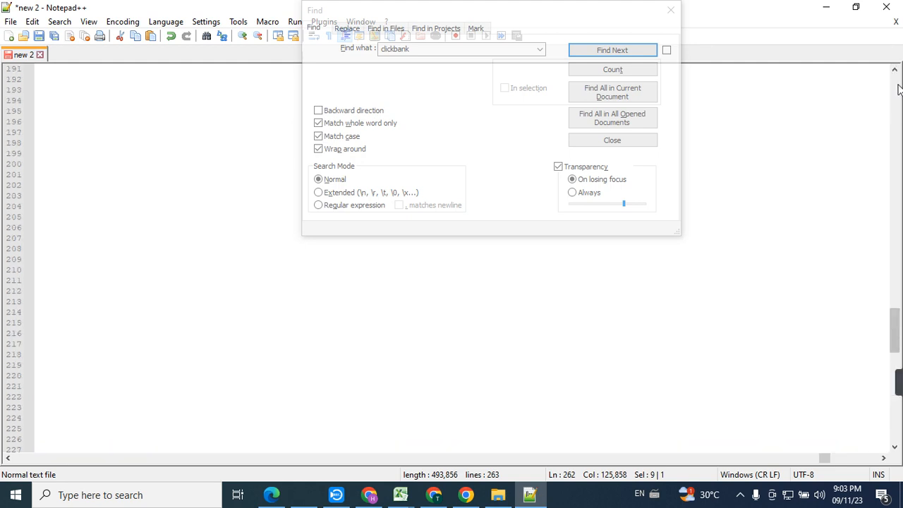
pyautogui.moveTo(894, 330); pyautogui.dragTo(897, 74)
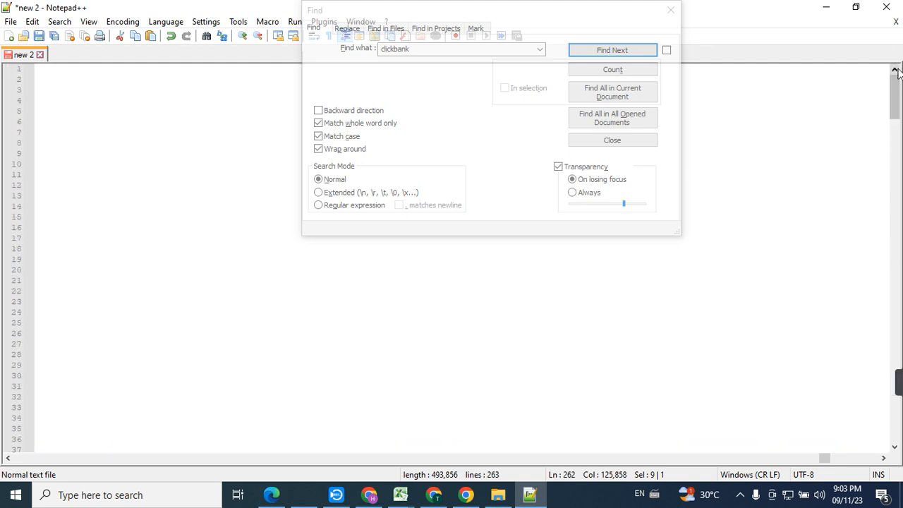
pyautogui.click(456, 62)
pyautogui.click(453, 52)
pyautogui.press('Return')
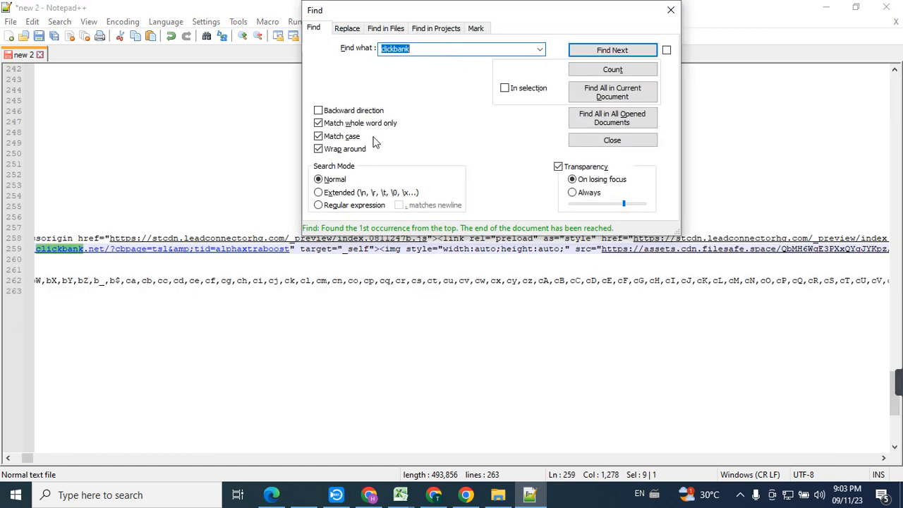
# Step: Select the complete ClickBank link ending in tid=alphaxtraboost on line 259 and load it as the search term
pyautogui.click(291, 250)
pyautogui.hotkey('shift', 'Left')
pyautogui.hotkey('shift', 'Left')
pyautogui.hotkey('shift', 'Left')
pyautogui.hotkey('shift', 'Left')
pyautogui.hotkey('shift', 'Left')
pyautogui.hotkey('shift', 'Left')
pyautogui.hotkey('shift', 'Left')
pyautogui.hotkey('shift', 'Left')
pyautogui.hotkey('shift', 'Left')
pyautogui.hotkey('shift', 'Left')
pyautogui.hotkey('shift', 'Left')
pyautogui.hotkey('shift', 'Left')
pyautogui.hotkey('shift', 'Left')
pyautogui.hotkey('shift', 'Left')
pyautogui.hotkey('shift', 'Left')
pyautogui.hotkey('shift', 'Left')
pyautogui.hotkey('shift', 'Left')
pyautogui.hotkey('shift', 'Left')
pyautogui.hotkey('shift', 'Left')
pyautogui.hotkey('shift', 'Left')
pyautogui.hotkey('shift', 'Left')
pyautogui.hotkey('shift', 'Left')
pyautogui.hotkey('shift', 'Left')
pyautogui.hotkey('shift', 'Left')
pyautogui.hotkey('shift', 'Left')
pyautogui.hotkey('shift', 'Left')
pyautogui.hotkey('shift', 'Left')
pyautogui.hotkey('shift', 'Left')
pyautogui.hotkey('shift', 'Left')
pyautogui.hotkey('shift', 'Left')
pyautogui.hotkey('shift', 'Left')
pyautogui.hotkey('shift', 'Left')
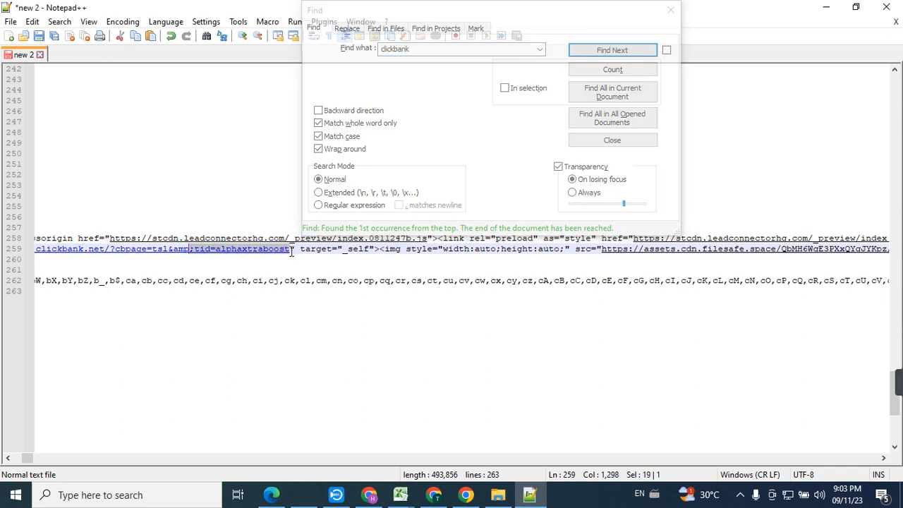
pyautogui.hotkey('shift', 'Left')
pyautogui.hotkey('shift', 'Left')
pyautogui.hotkey('shift', 'Left')
pyautogui.hotkey('shift', 'Left')
pyautogui.hotkey('shift', 'Left')
pyautogui.hotkey('shift', 'Left')
pyautogui.hotkey('shift', 'Left')
pyautogui.hotkey('shift', 'Left')
pyautogui.hotkey('shift', 'Left')
pyautogui.hotkey('shift', 'Left')
pyautogui.hotkey('shift', 'Left')
pyautogui.hotkey('shift', 'Left')
pyautogui.hotkey('shift', 'Left')
pyautogui.hotkey('shift', 'Left')
pyautogui.hotkey('shift', 'Left')
pyautogui.hotkey('shift', 'Left')
pyautogui.hotkey('shift', 'Left')
pyautogui.hotkey('shift', 'Left')
pyautogui.hotkey('shift', 'Left')
pyautogui.hotkey('shift', 'Left')
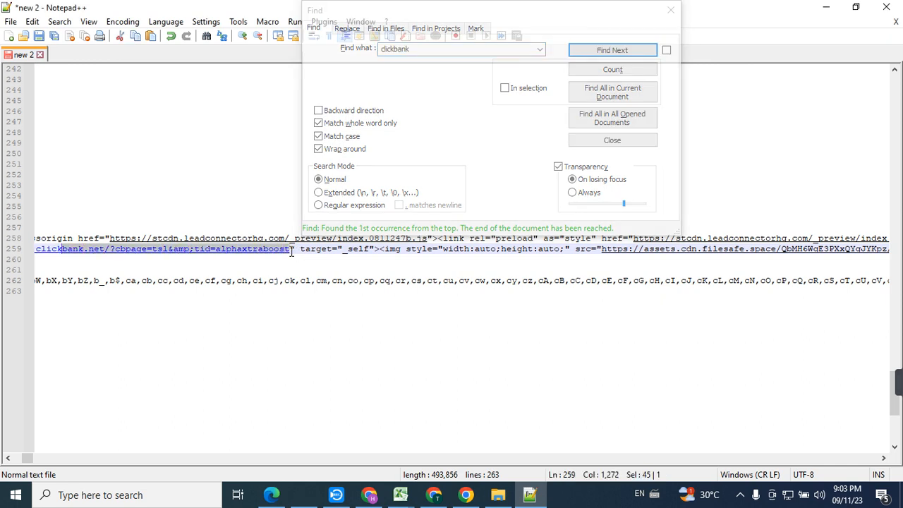
pyautogui.hotkey('shift', 'Left')
pyautogui.hotkey('shift', 'Left')
pyautogui.hotkey('shift', 'Left')
pyautogui.hotkey('shift', 'Left')
pyautogui.hotkey('shift', 'Left')
pyautogui.hotkey('shift', 'Left')
pyautogui.hotkey('shift', 'Left')
pyautogui.hotkey('shift', 'Left')
pyautogui.hotkey('shift', 'Left')
pyautogui.hotkey('shift', 'Left')
pyautogui.hotkey('shift', 'Left')
pyautogui.hotkey('shift', 'Left')
pyautogui.hotkey('shift', 'Left')
pyautogui.hotkey('shift', 'Left')
pyautogui.hotkey('shift', 'Left')
pyautogui.hotkey('shift', 'Left')
pyautogui.hotkey('shift', 'Left')
pyautogui.hotkey('shift', 'Left')
pyautogui.hotkey('shift', 'Left')
pyautogui.hotkey('shift', 'Left')
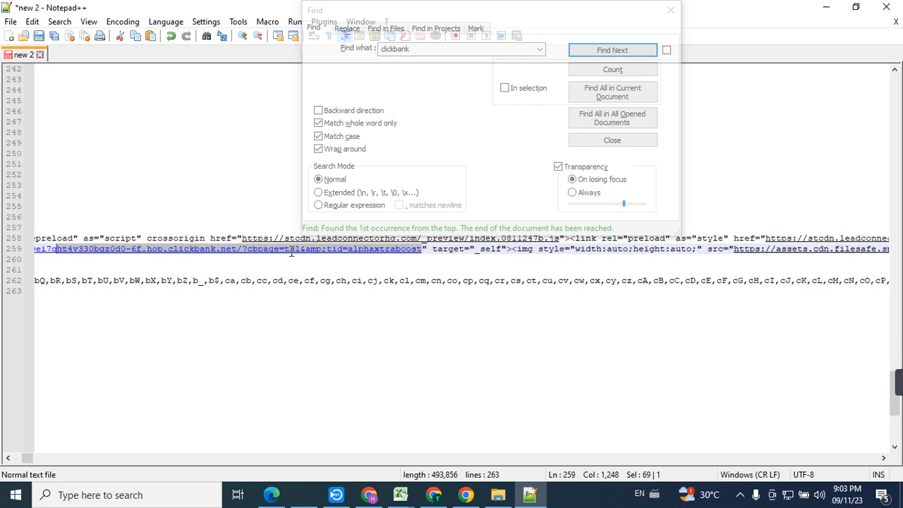
pyautogui.hotkey('shift', 'Left')
pyautogui.hotkey('shift', 'Left')
pyautogui.hotkey('shift', 'Left')
pyautogui.hotkey('shift', 'Left')
pyautogui.hotkey('shift', 'Left')
pyautogui.hotkey('shift', 'Left')
pyautogui.hotkey('shift', 'Right')
pyautogui.hotkey('shift', 'Right')
pyautogui.hotkey('shift', 'Right')
pyautogui.hotkey('shift', 'Right')
pyautogui.hotkey('shift', 'Right')
pyautogui.hotkey('shift', 'Right')
pyautogui.hotkey('shift', 'Right')
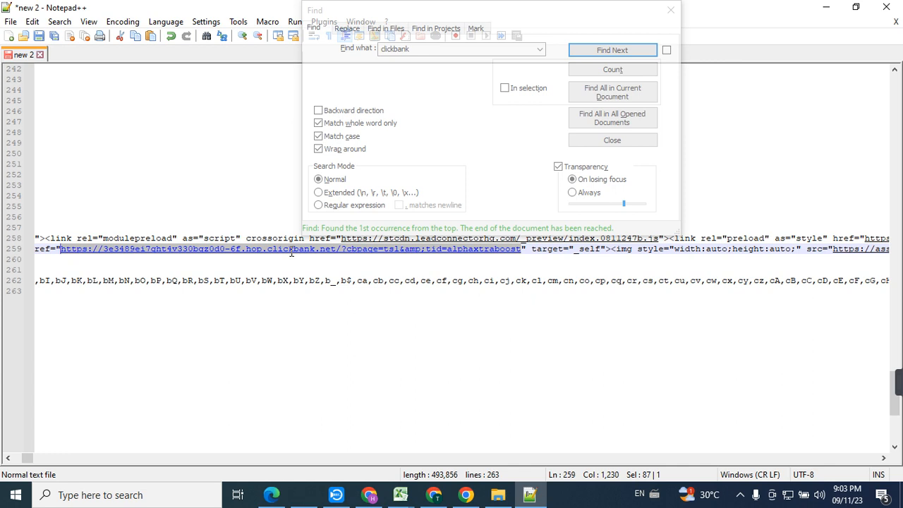
pyautogui.hotkey('ctrl', 'f')
pyautogui.click(473, 56)
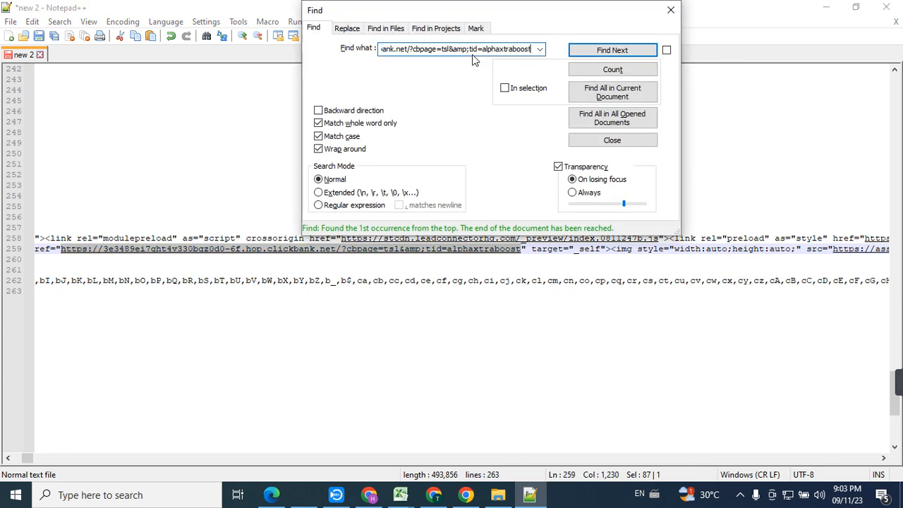
# Step: Replace all occurrences of the loaded ClickBank link in the document with love.html
pyautogui.click(346, 29)
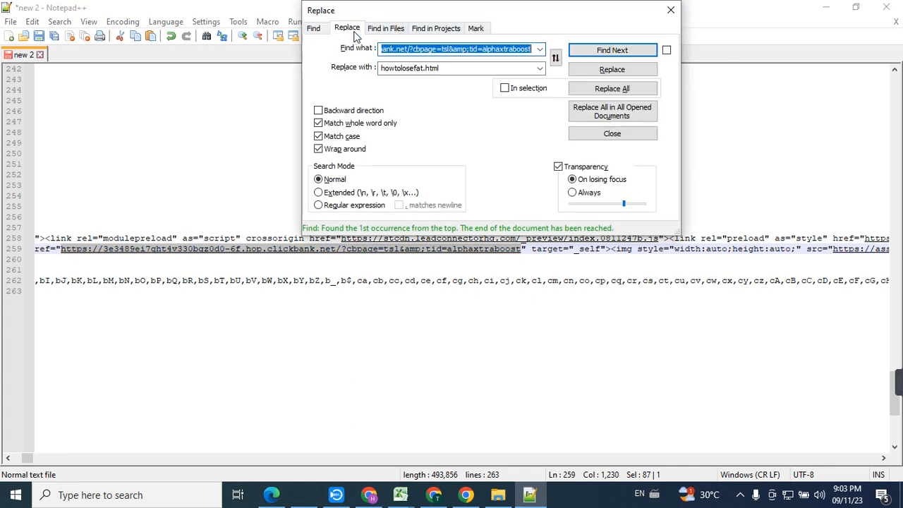
pyautogui.doubleClick(440, 69)
pyautogui.moveTo(453, 69); pyautogui.dragTo(351, 62)
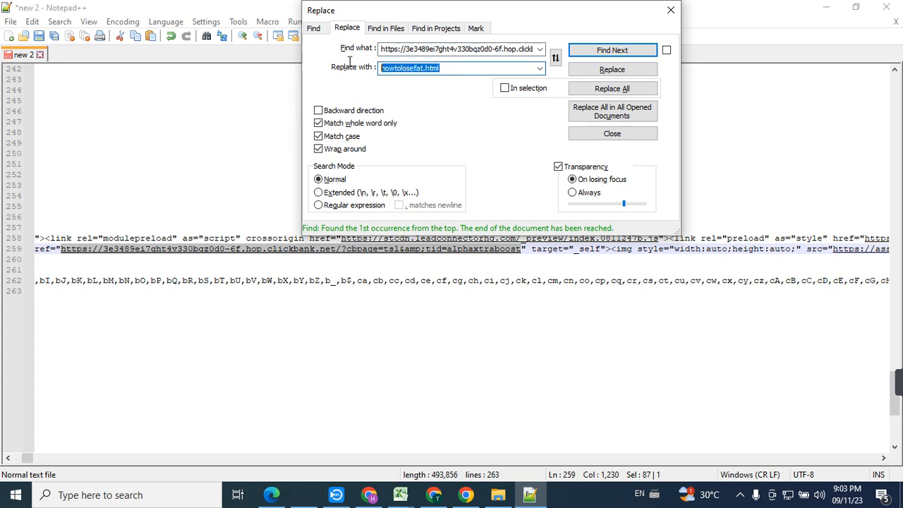
pyautogui.click(451, 69)
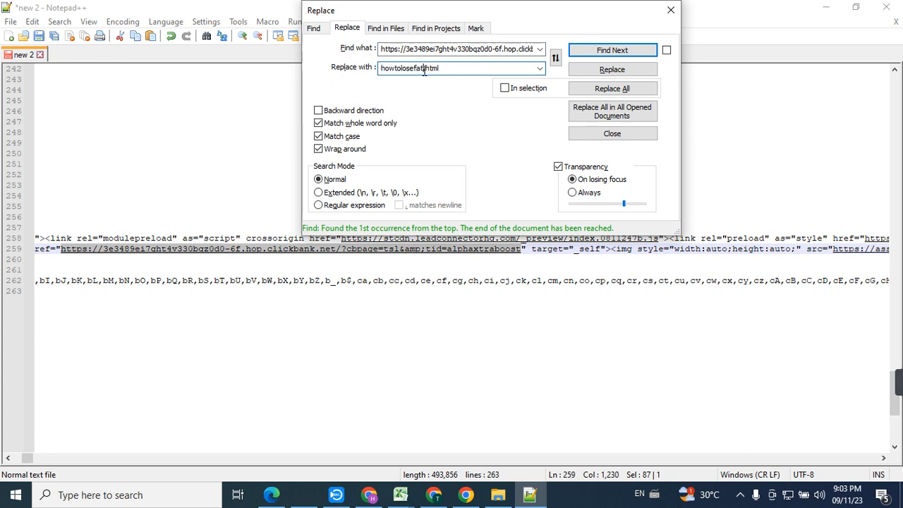
pyautogui.hotkey('shift', 'Home')
pyautogui.write('love')
pyautogui.click(606, 91)
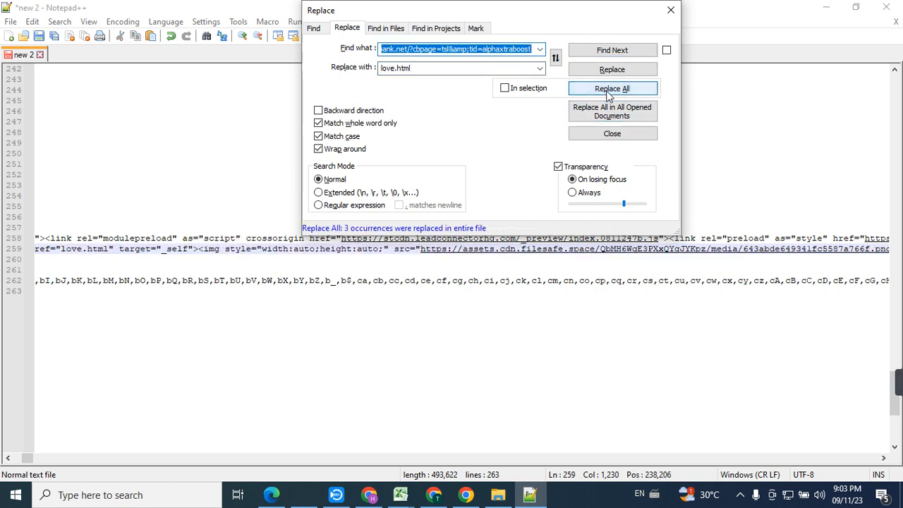
# Step: Search the source for remaining occurrences of "tid=alphaxtraboost"
pyautogui.click(484, 48)
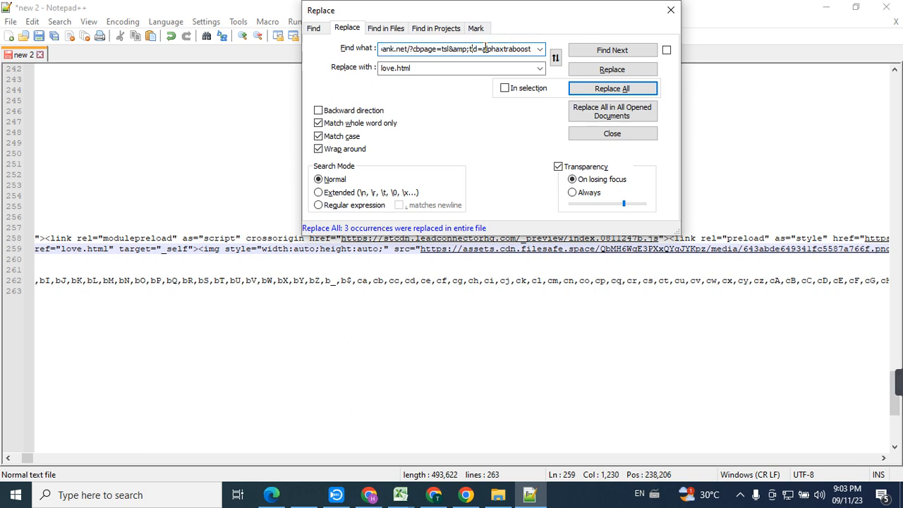
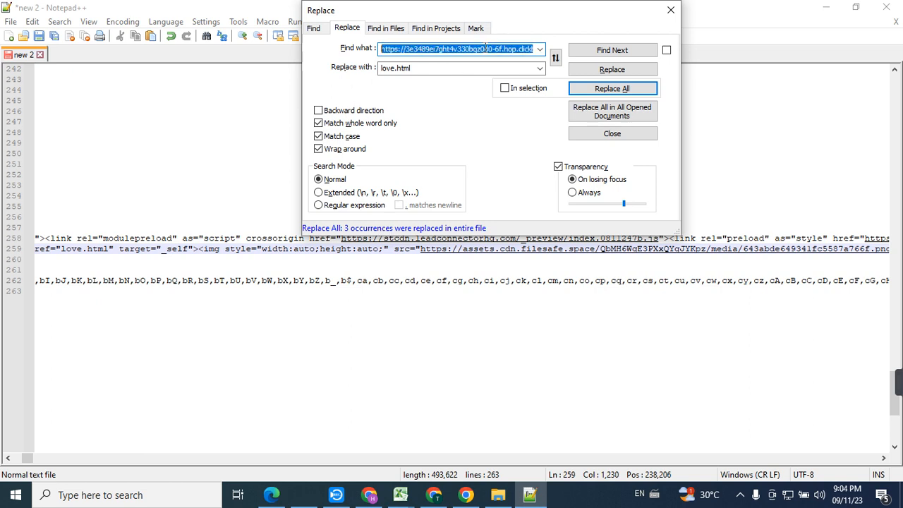
pyautogui.write('tid=alphaxtraboost')
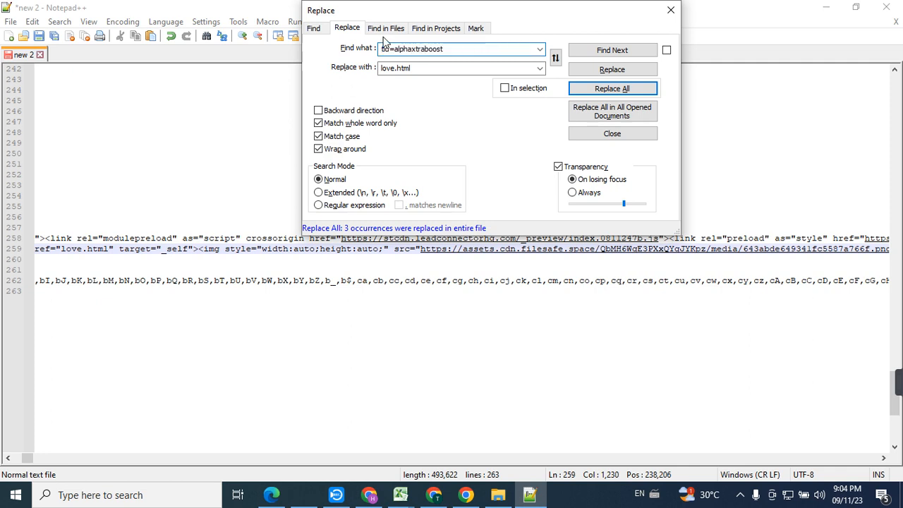
pyautogui.click(313, 28)
pyautogui.click(470, 50)
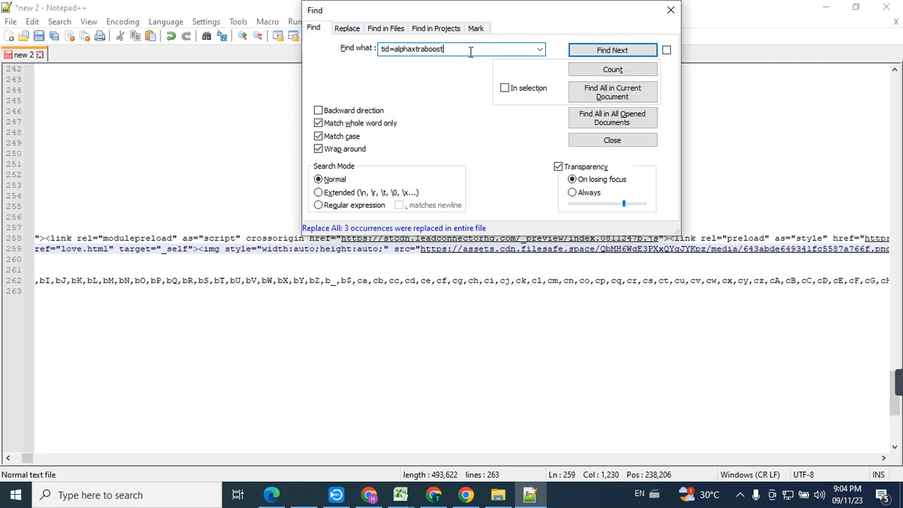
pyautogui.press('Return')
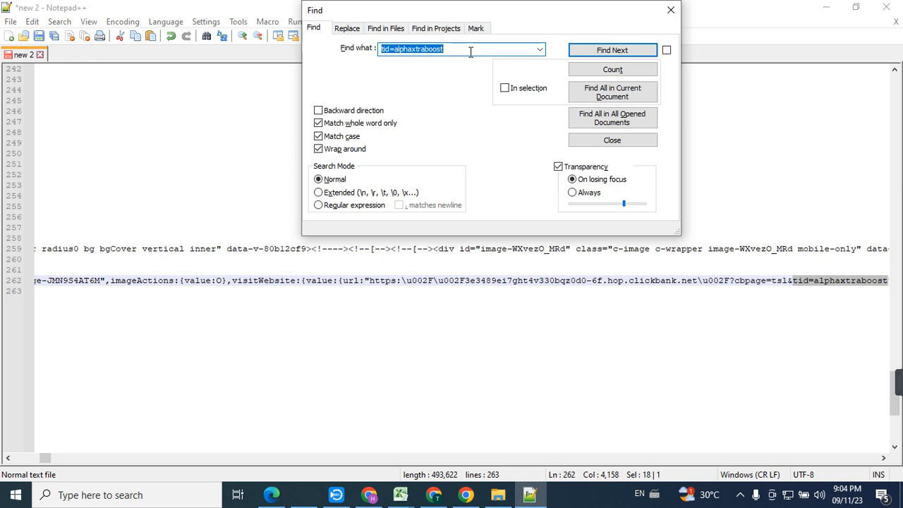
# Step: Select the complete escaped ClickBank link on line 262, from https: through tid=alphaxtraboost, and replace all its occurrences with love.html
pyautogui.click(371, 280)
pyautogui.hotkey('shift', 'Right')
pyautogui.hotkey('shift', 'Right')
pyautogui.hotkey('shift', 'Right')
pyautogui.hotkey('shift', 'Right')
pyautogui.hotkey('shift', 'Right')
pyautogui.hotkey('shift', 'Right')
pyautogui.hotkey('shift', 'Right')
pyautogui.hotkey('shift', 'Right')
pyautogui.hotkey('shift', 'Right')
pyautogui.hotkey('shift', 'Right')
pyautogui.hotkey('shift', 'Right')
pyautogui.hotkey('shift', 'Right')
pyautogui.hotkey('shift', 'Right')
pyautogui.hotkey('shift', 'Right')
pyautogui.hotkey('shift', 'Right')
pyautogui.hotkey('shift', 'Right')
pyautogui.hotkey('shift', 'Right')
pyautogui.hotkey('shift', 'Right')
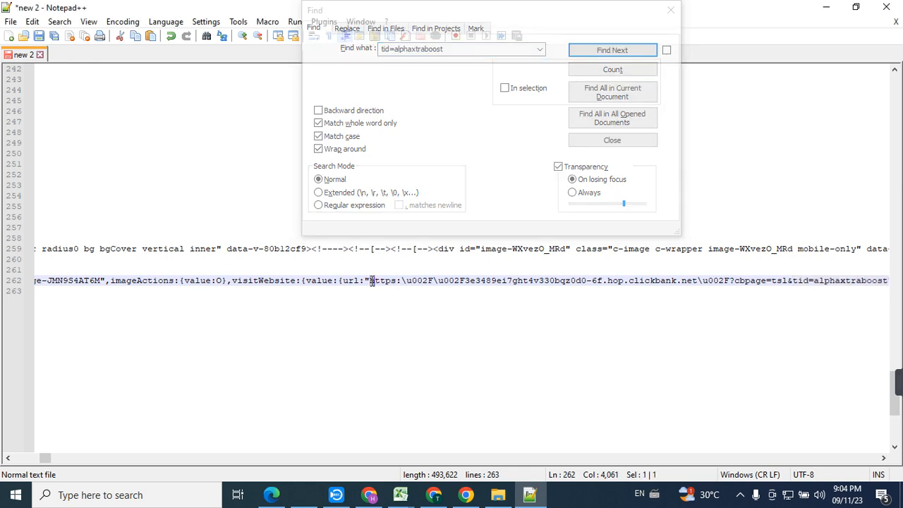
pyautogui.hotkey('shift', 'Right')
pyautogui.hotkey('shift', 'Right')
pyautogui.hotkey('shift', 'Right')
pyautogui.hotkey('shift', 'Right')
pyautogui.hotkey('shift', 'Right')
pyautogui.hotkey('shift', 'Right')
pyautogui.hotkey('shift', 'Right')
pyautogui.hotkey('shift', 'Right')
pyautogui.hotkey('shift', 'Right')
pyautogui.hotkey('shift', 'Right')
pyautogui.hotkey('shift', 'Right')
pyautogui.hotkey('shift', 'Right')
pyautogui.hotkey('shift', 'Right')
pyautogui.hotkey('shift', 'Right')
pyautogui.hotkey('shift', 'Right')
pyautogui.hotkey('shift', 'Right')
pyautogui.hotkey('shift', 'Right')
pyautogui.hotkey('shift', 'Right')
pyautogui.hotkey('shift', 'Right')
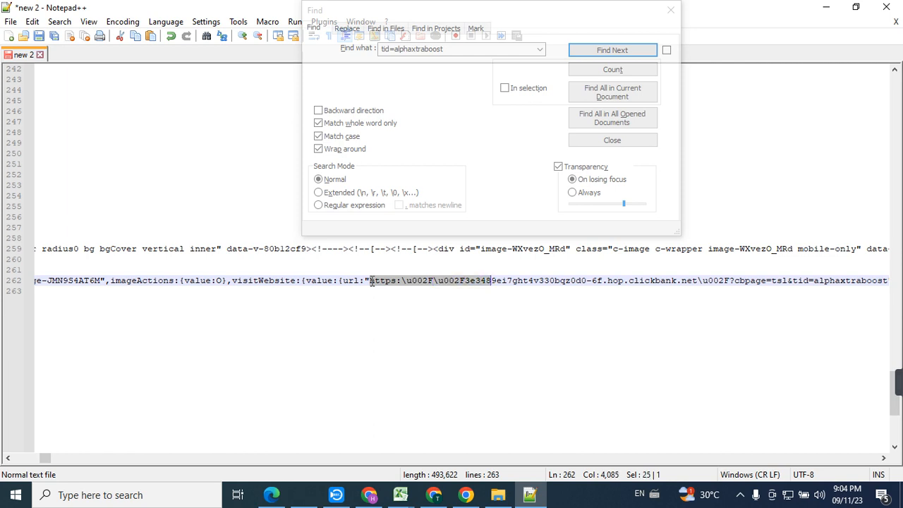
pyautogui.hotkey('shift', 'Right')
pyautogui.hotkey('shift', 'Right')
pyautogui.hotkey('shift', 'Right')
pyautogui.hotkey('shift', 'Right')
pyautogui.hotkey('shift', 'Right')
pyautogui.hotkey('shift', 'Right')
pyautogui.hotkey('shift', 'Right')
pyautogui.hotkey('shift', 'Right')
pyautogui.hotkey('shift', 'Right')
pyautogui.hotkey('shift', 'Right')
pyautogui.hotkey('shift', 'Right')
pyautogui.hotkey('shift', 'Right')
pyautogui.hotkey('shift', 'Right')
pyautogui.hotkey('shift', 'Right')
pyautogui.hotkey('shift', 'Right')
pyautogui.hotkey('shift', 'Right')
pyautogui.hotkey('shift', 'Right')
pyautogui.hotkey('shift', 'Right')
pyautogui.hotkey('shift', 'Right')
pyautogui.hotkey('shift', 'Right')
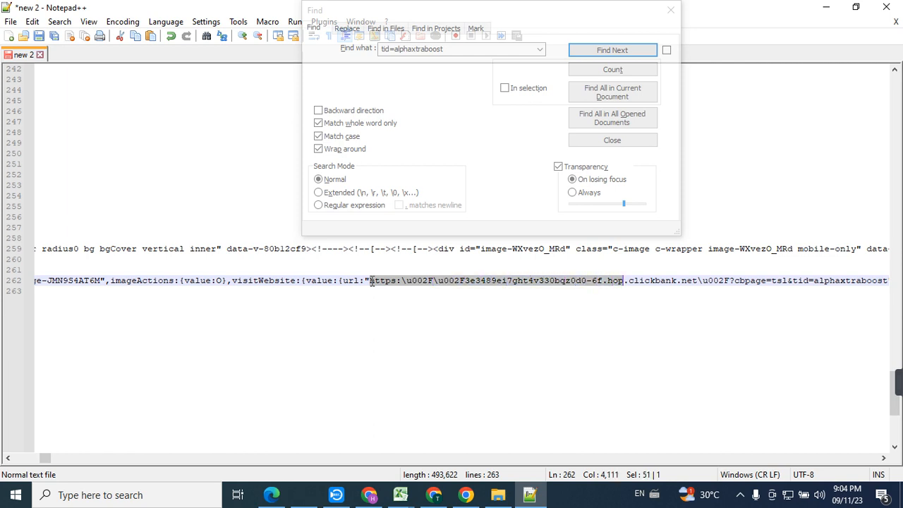
pyautogui.hotkey('shift', 'Right')
pyautogui.hotkey('shift', 'Right')
pyautogui.hotkey('shift', 'Right')
pyautogui.hotkey('shift', 'Right')
pyautogui.hotkey('shift', 'Right')
pyautogui.hotkey('shift', 'Right')
pyautogui.hotkey('shift', 'Right')
pyautogui.hotkey('shift', 'Right')
pyautogui.hotkey('shift', 'Right')
pyautogui.hotkey('shift', 'Right')
pyautogui.hotkey('shift', 'Right')
pyautogui.hotkey('shift', 'Right')
pyautogui.hotkey('shift', 'Right')
pyautogui.hotkey('shift', 'Right')
pyautogui.hotkey('shift', 'Right')
pyautogui.hotkey('shift', 'Right')
pyautogui.hotkey('shift', 'Right')
pyautogui.hotkey('shift', 'Right')
pyautogui.hotkey('shift', 'Right')
pyautogui.hotkey('shift', 'Right')
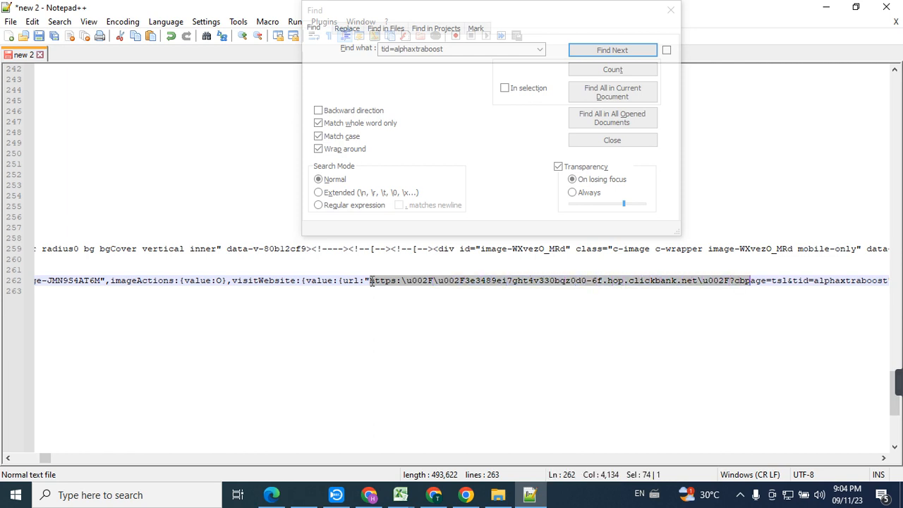
pyautogui.hotkey('shift', 'Right')
pyautogui.hotkey('shift', 'Right')
pyautogui.hotkey('shift', 'Right')
pyautogui.hotkey('shift', 'Right')
pyautogui.hotkey('shift', 'Right')
pyautogui.hotkey('shift', 'Right')
pyautogui.hotkey('shift', 'Right')
pyautogui.hotkey('shift', 'Right')
pyautogui.hotkey('shift', 'Right')
pyautogui.hotkey('shift', 'Right')
pyautogui.hotkey('shift', 'Right')
pyautogui.hotkey('shift', 'Right')
pyautogui.hotkey('shift', 'Right')
pyautogui.hotkey('shift', 'Right')
pyautogui.hotkey('shift', 'Right')
pyautogui.hotkey('shift', 'Right')
pyautogui.hotkey('shift', 'Right')
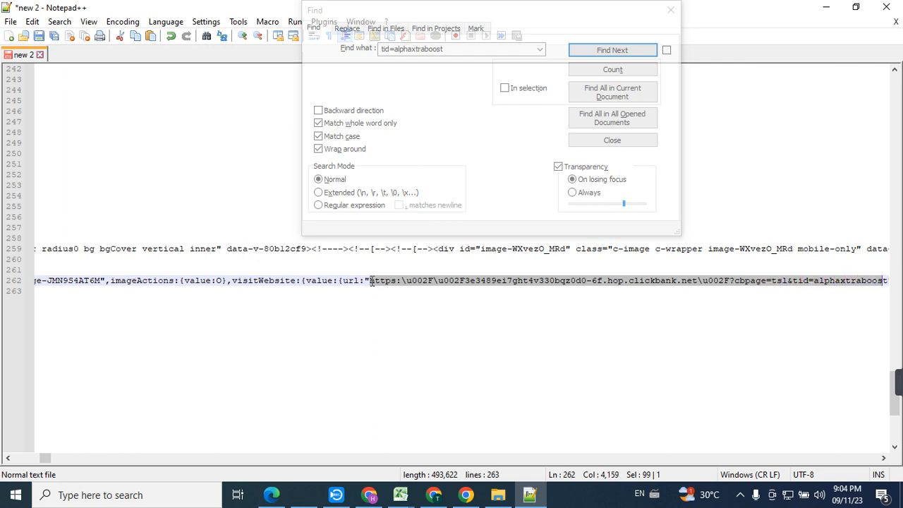
pyautogui.hotkey('shift', 'Left')
pyautogui.hotkey('shift', 'Left')
pyautogui.hotkey('shift', 'Left')
pyautogui.hotkey('shift', 'Left')
pyautogui.hotkey('shift', 'Left')
pyautogui.hotkey('shift', 'Left')
pyautogui.hotkey('shift', 'Left')
pyautogui.hotkey('shift', 'Left')
pyautogui.hotkey('shift', 'Left')
pyautogui.hotkey('shift', 'Left')
pyautogui.hotkey('shift', 'Left')
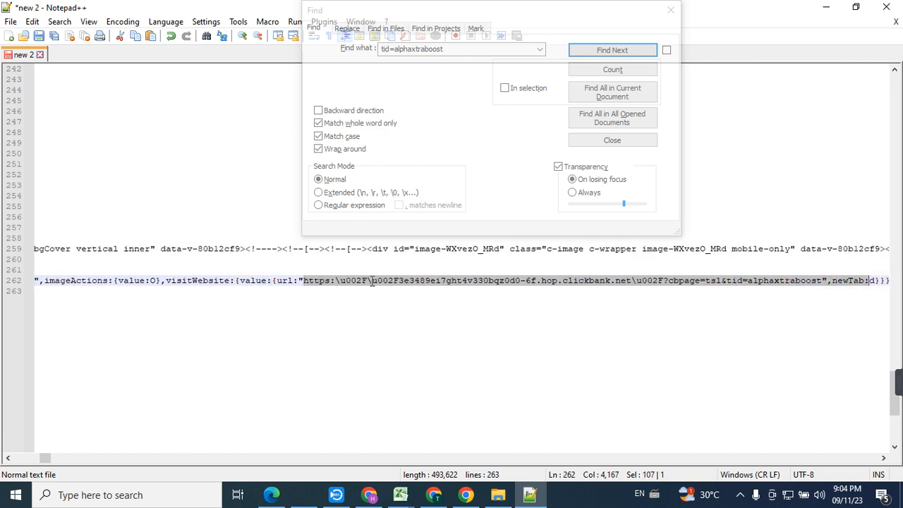
pyautogui.hotkey('shift', 'Left')
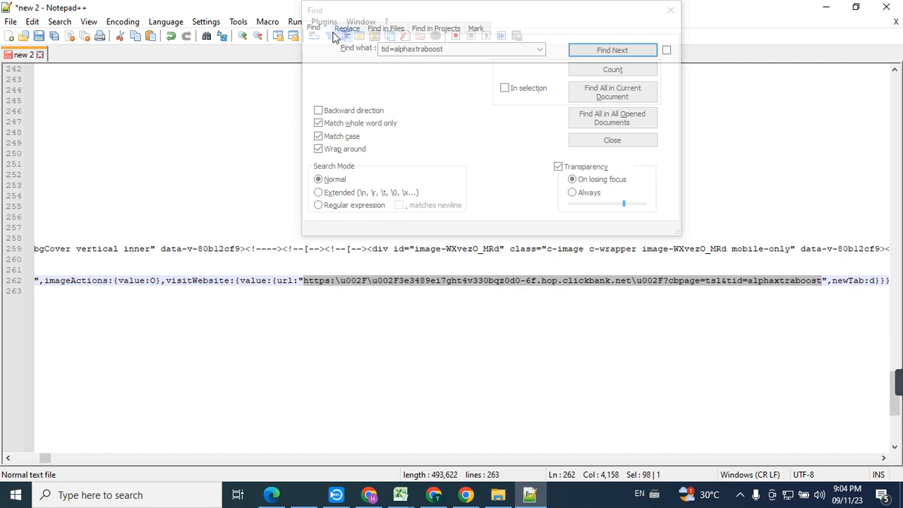
pyautogui.click(334, 56)
pyautogui.click(346, 29)
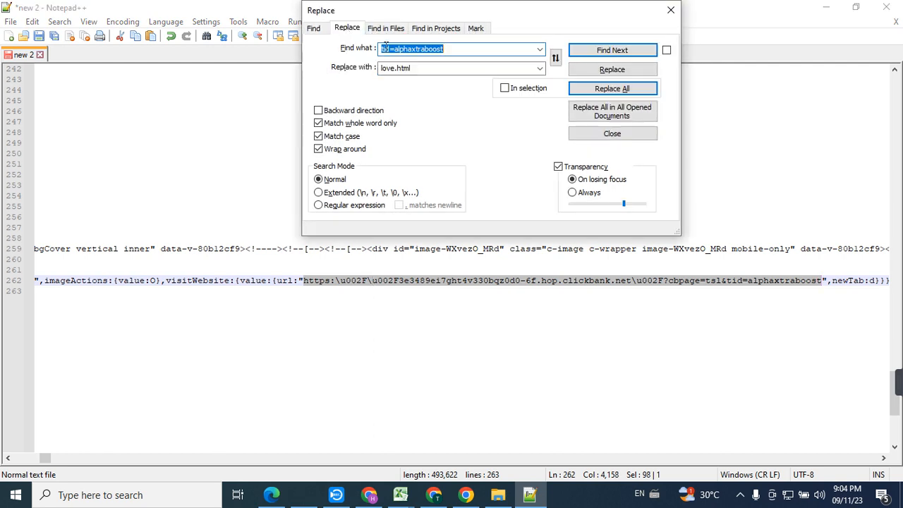
pyautogui.write('https:\\u002F\\u002F3e3489ei7ght4v330bqz0d0-6f.hop.clickbank.net\\u002F?cbpage=tsl&tid=alphaxtraboost')
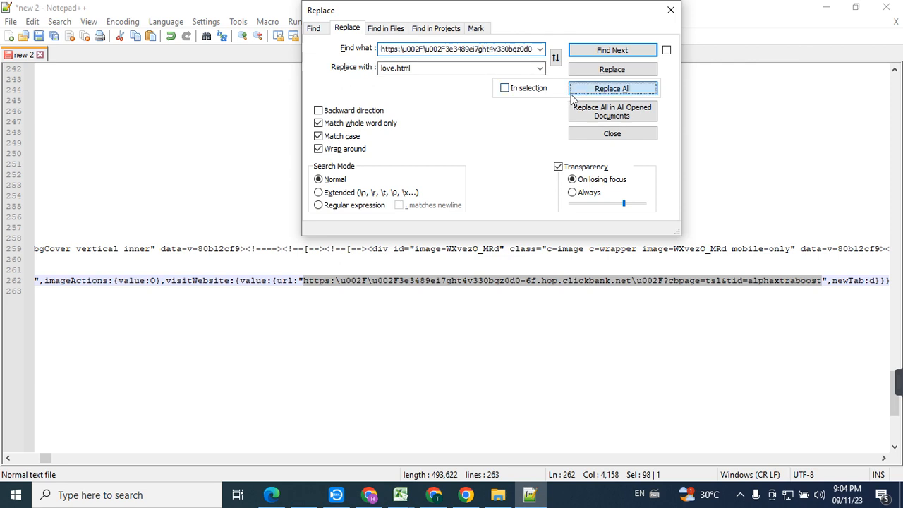
pyautogui.click(608, 89)
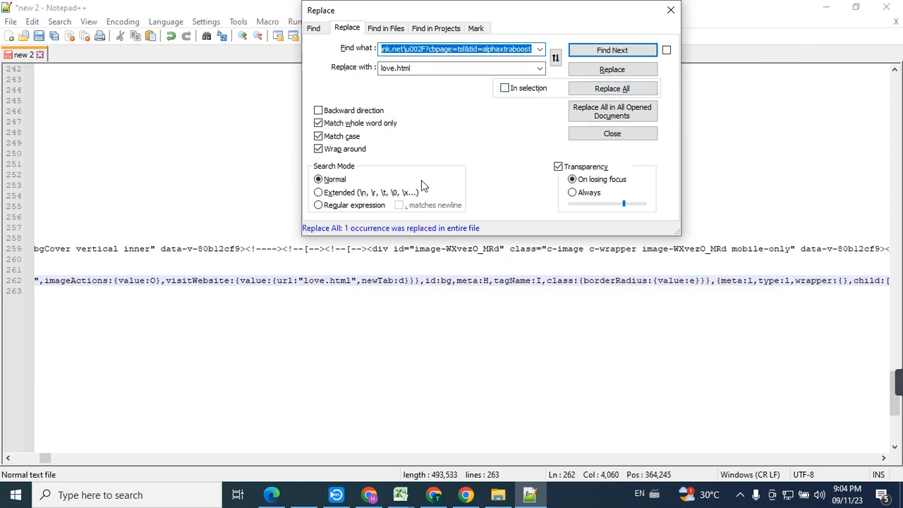
pyautogui.click(478, 50)
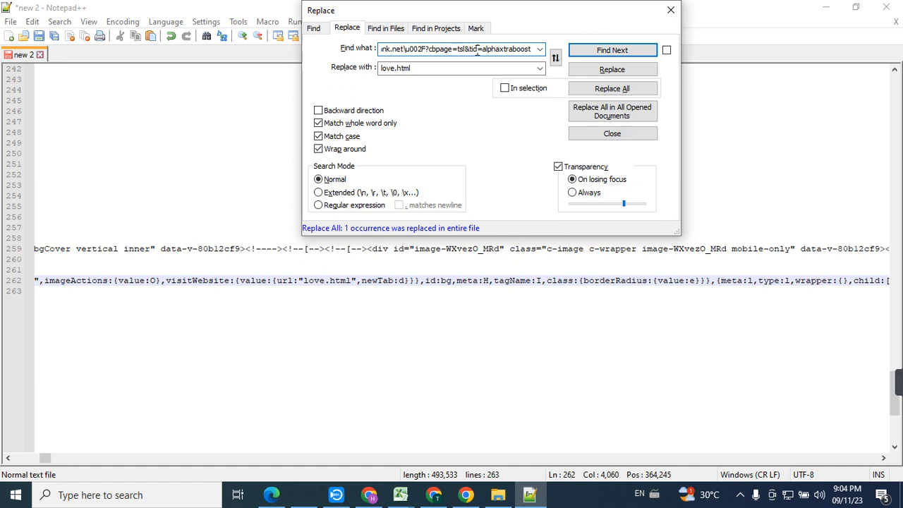
# Step: Search the document for the next occurrence of "alphaxtraboost"
pyautogui.hotkey('ctrl', 'shift', 'Left')
pyautogui.hotkey('ctrl', 'shift', 'Left')
pyautogui.hotkey('ctrl', 'shift', 'Left')
pyautogui.hotkey('ctrl', 'shift', 'Left')
pyautogui.hotkey('ctrl', 'shift', 'Left')
pyautogui.hotkey('ctrl', 'shift', 'Left')
pyautogui.hotkey('ctrl', 'shift', 'Left')
pyautogui.hotkey('ctrl', 'shift', 'Left')
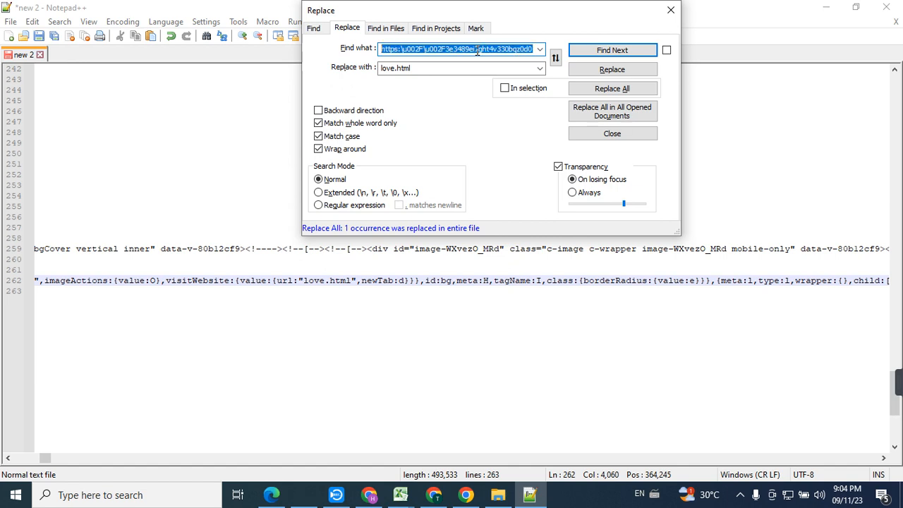
pyautogui.write('alphaxtraboost')
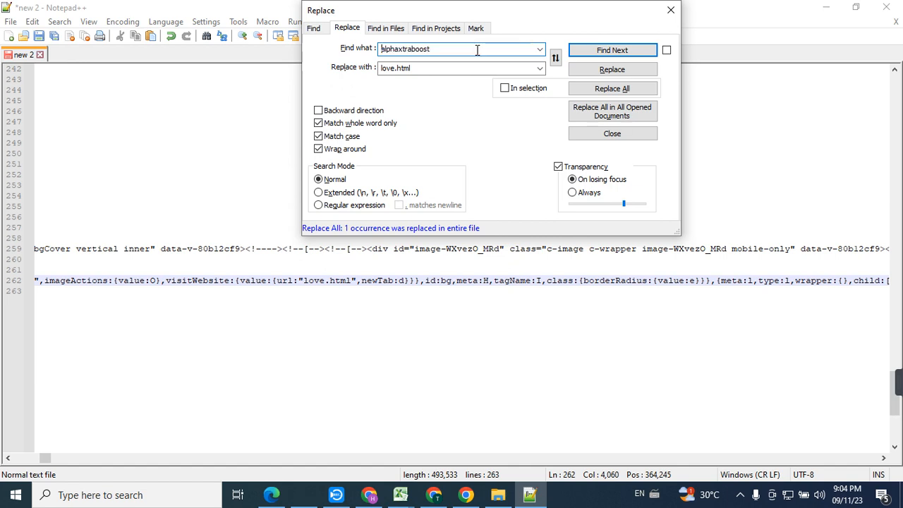
pyautogui.click(314, 29)
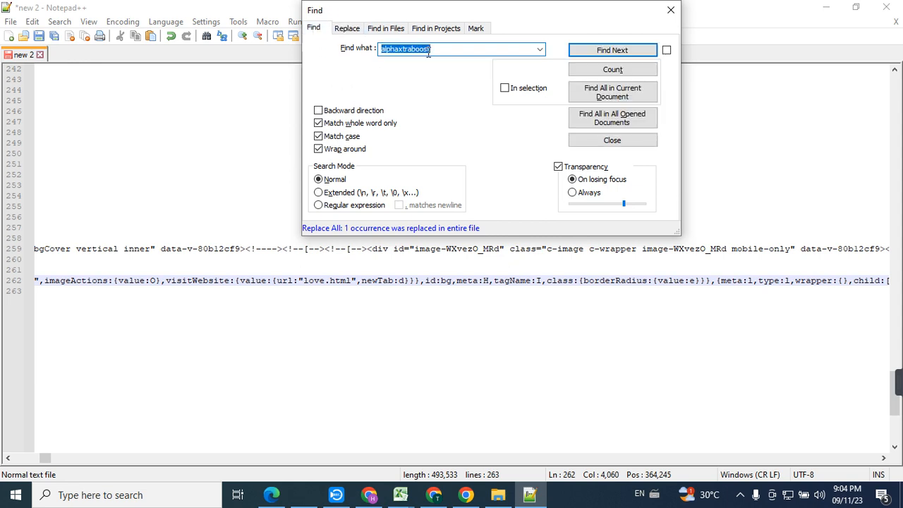
pyautogui.press('Return')
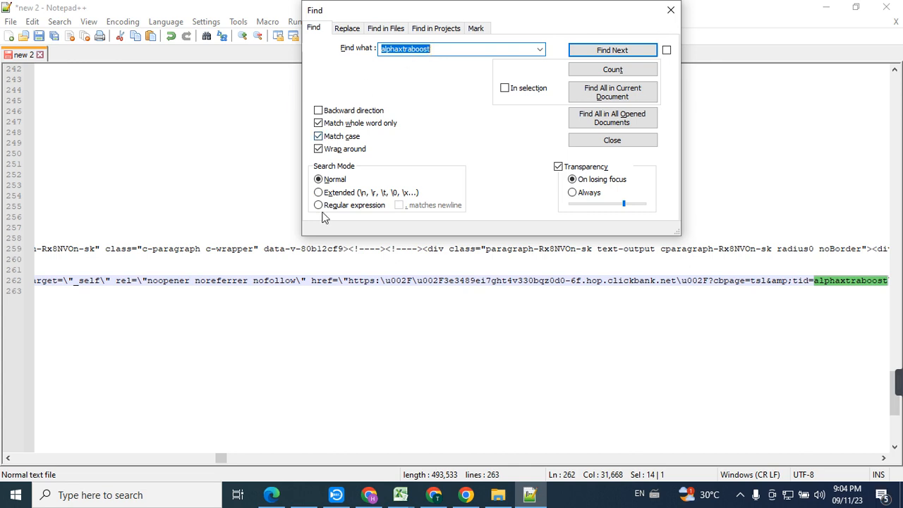
# Step: Copy the complete ClickBank link from "https:" through "tid=alphaxtraboost" in the href on line 262, without the trailing backslash and quote
pyautogui.click(348, 280)
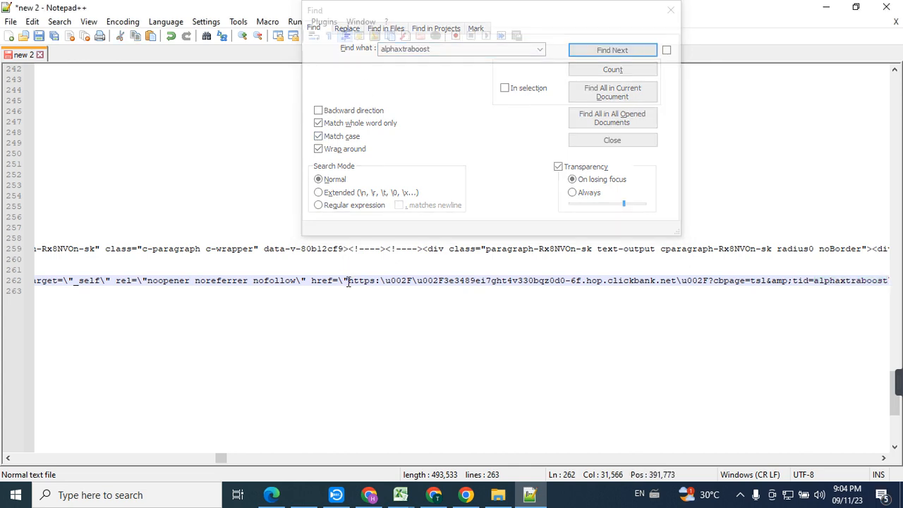
pyautogui.hotkey('ctrl', 'shift', 'Right')
pyautogui.hotkey('ctrl', 'shift', 'Right')
pyautogui.hotkey('ctrl', 'shift', 'Right')
pyautogui.hotkey('ctrl', 'shift', 'Right')
pyautogui.hotkey('ctrl', 'shift', 'Right')
pyautogui.hotkey('ctrl', 'shift', 'Right')
pyautogui.hotkey('ctrl', 'shift', 'Right')
pyautogui.hotkey('ctrl', 'shift', 'Right')
pyautogui.hotkey('ctrl', 'shift', 'Right')
pyautogui.hotkey('ctrl', 'shift', 'Right')
pyautogui.hotkey('ctrl', 'shift', 'Right')
pyautogui.hotkey('ctrl', 'shift', 'Right')
pyautogui.hotkey('ctrl', 'shift', 'Right')
pyautogui.hotkey('ctrl', 'shift', 'Right')
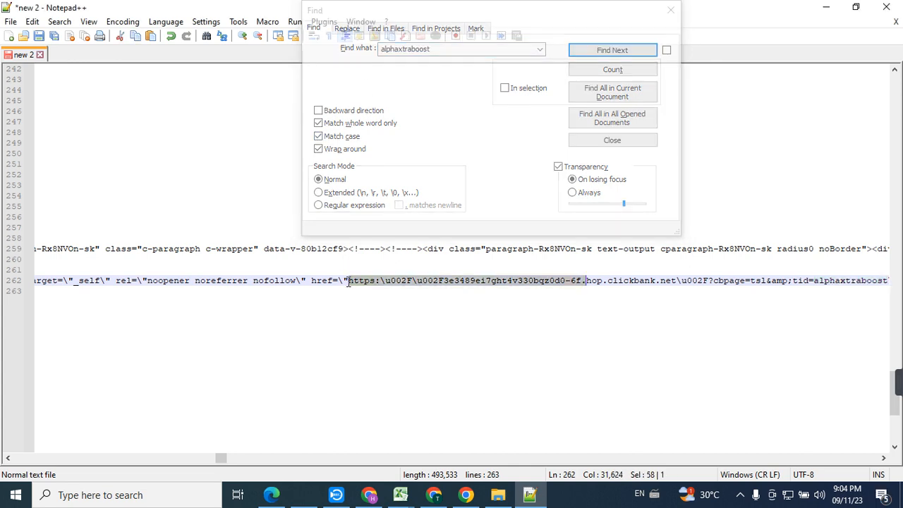
pyautogui.hotkey('ctrl', 'shift', 'Right')
pyautogui.hotkey('ctrl', 'shift', 'Right')
pyautogui.hotkey('ctrl', 'shift', 'Right')
pyautogui.hotkey('ctrl', 'shift', 'Right')
pyautogui.hotkey('ctrl', 'shift', 'Right')
pyautogui.hotkey('ctrl', 'shift', 'Right')
pyautogui.hotkey('ctrl', 'shift', 'Right')
pyautogui.hotkey('ctrl', 'shift', 'Right')
pyautogui.hotkey('ctrl', 'shift', 'Right')
pyautogui.hotkey('ctrl', 'shift', 'Right')
pyautogui.hotkey('ctrl', 'shift', 'Right')
pyautogui.hotkey('ctrl', 'shift', 'Right')
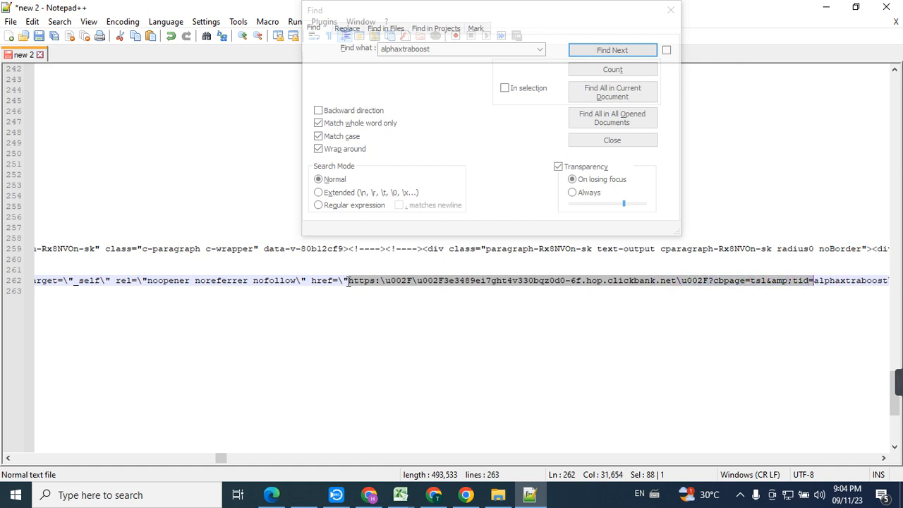
pyautogui.hotkey('ctrl', 'shift', 'Left')
pyautogui.hotkey('ctrl', 'shift', 'Left')
pyautogui.hotkey('ctrl', 'shift', 'Left')
pyautogui.hotkey('ctrl', 'shift', 'Left')
pyautogui.hotkey('shift', 'Right')
pyautogui.hotkey('ctrl', 'shift', 'Right')
pyautogui.hotkey('ctrl', 'c')
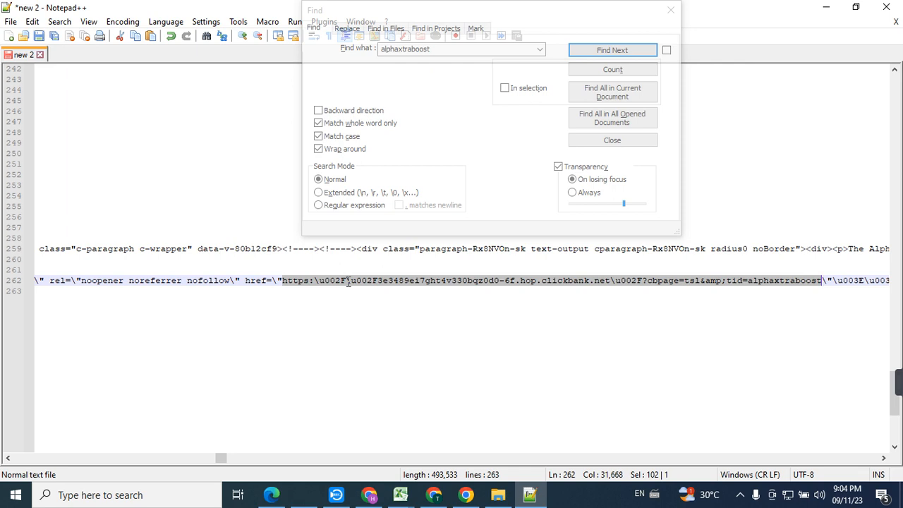
# Step: Replace every occurrence of the copied ClickBank link in the file with love.html
pyautogui.click(347, 29)
pyautogui.hotkey('ctrl', 'v')
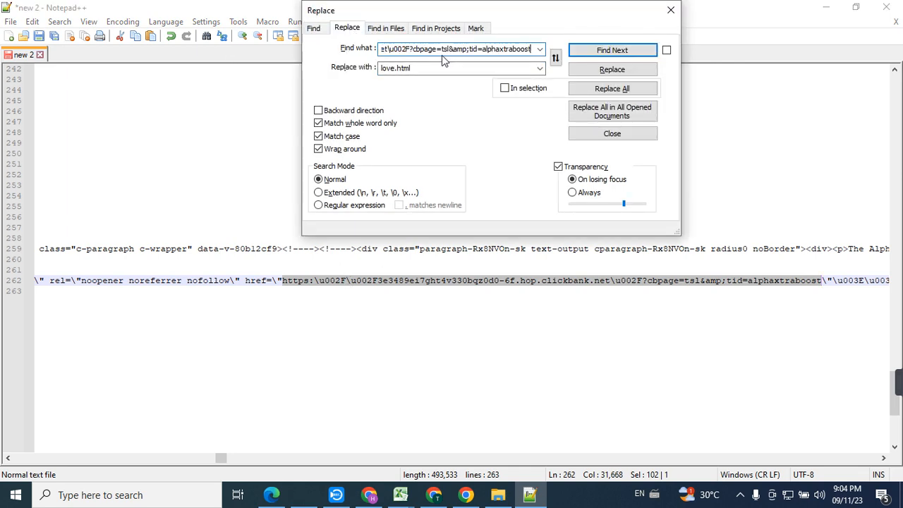
pyautogui.click(611, 89)
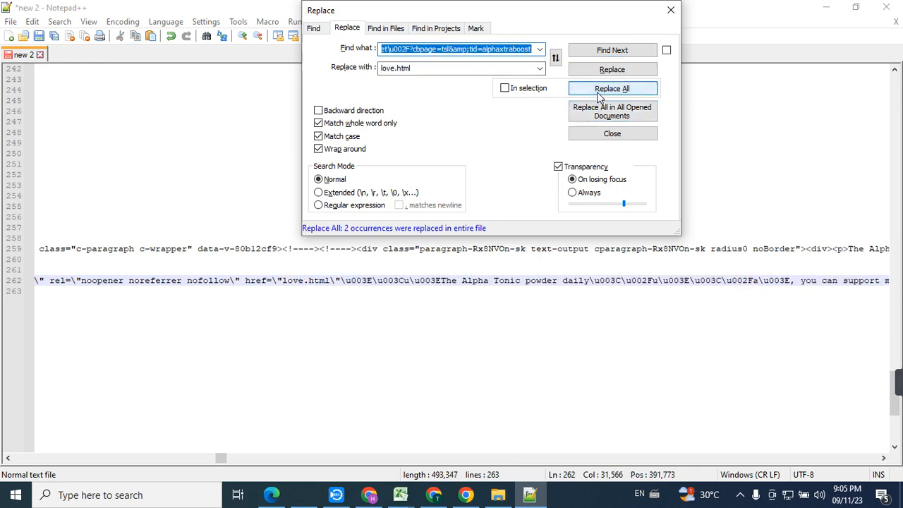
# Step: Search the document for any remaining "tid=alphaxtraboost" and close the Replace dialog
pyautogui.click(492, 50)
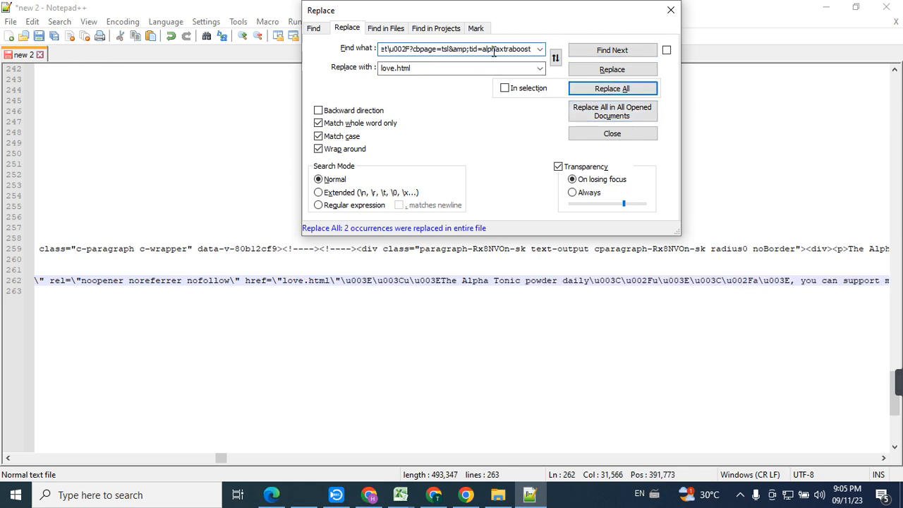
pyautogui.hotkey('ctrl', 'shift', 'Left')
pyautogui.hotkey('ctrl', 'shift', 'Left')
pyautogui.hotkey('ctrl', 'shift', 'Left')
pyautogui.hotkey('ctrl', 'shift', 'Left')
pyautogui.hotkey('ctrl', 'shift', 'Left')
pyautogui.hotkey('ctrl', 'shift', 'Left')
pyautogui.hotkey('ctrl', 'shift', 'Left')
pyautogui.hotkey('ctrl', 'shift', 'Left')
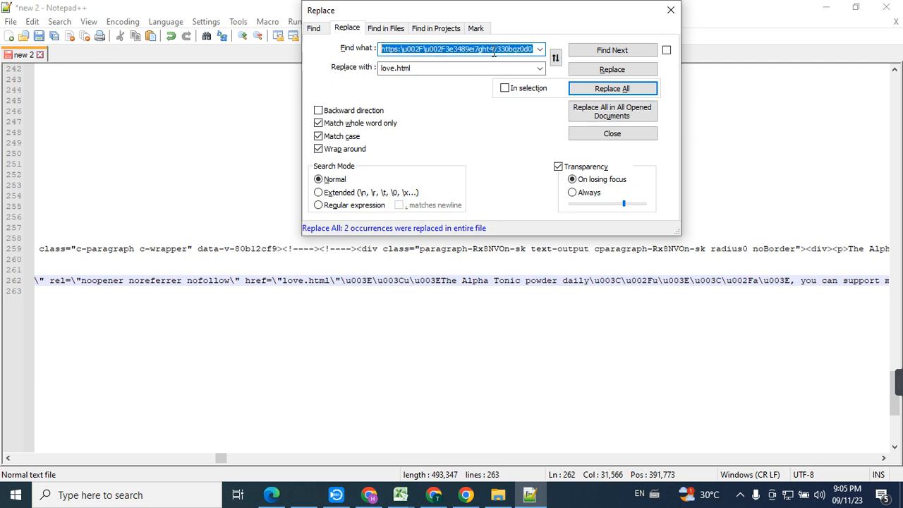
pyautogui.write('tid=alphaxtraboost')
pyautogui.press('Return')
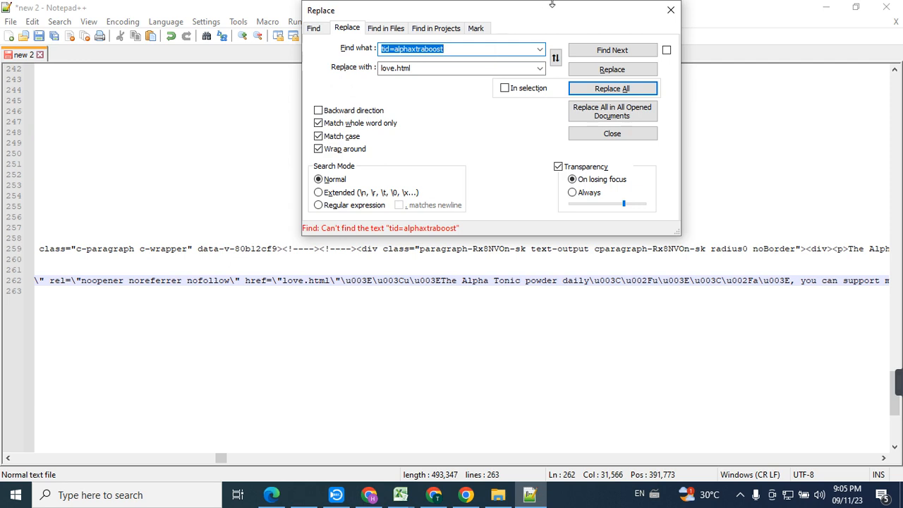
pyautogui.click(669, 10)
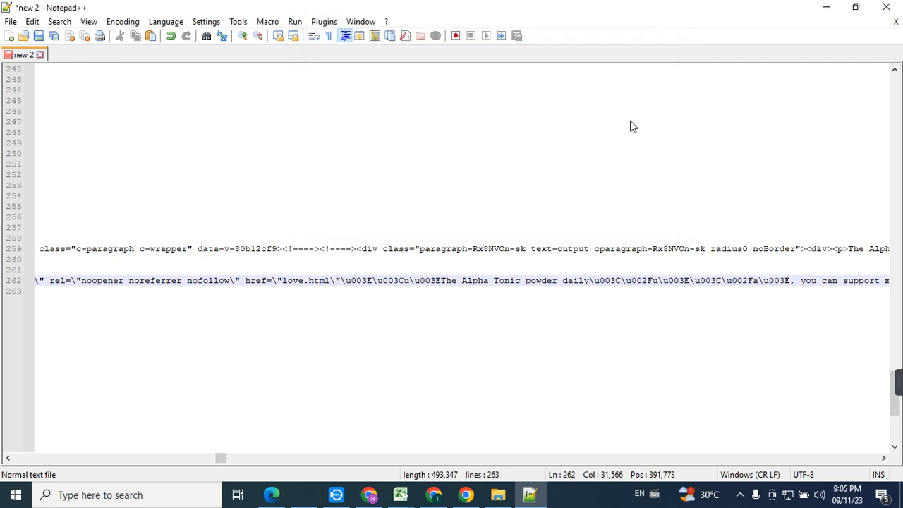
# Step: Start saving the document and create a new folder named sss on the Desktop
pyautogui.click(39, 35)
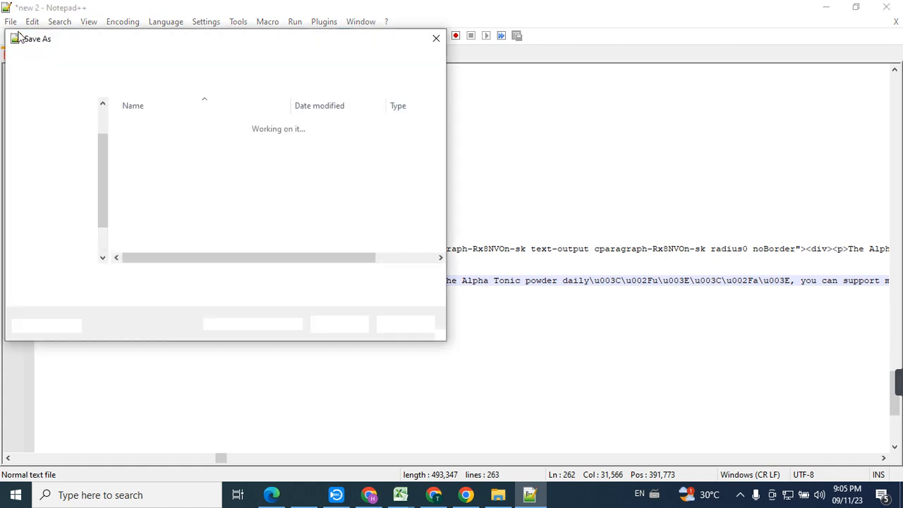
pyautogui.scroll(5, 98, 141)
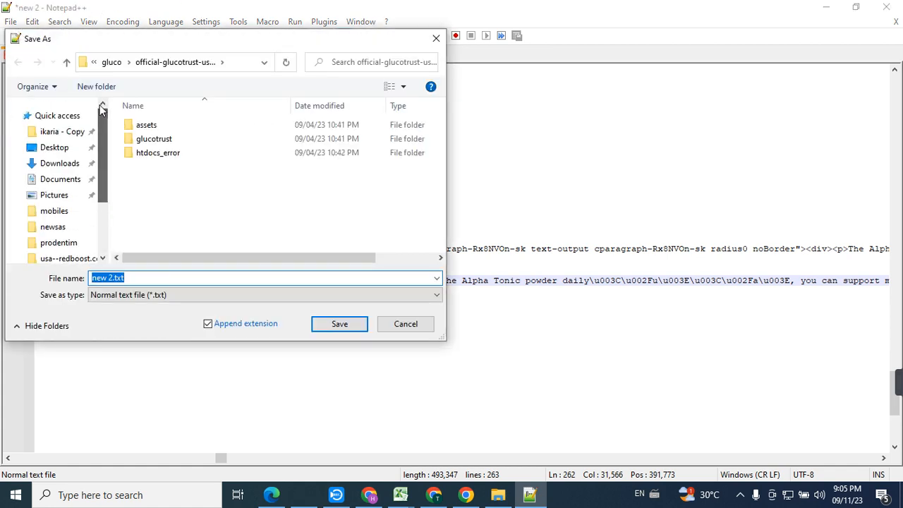
pyautogui.click(62, 147)
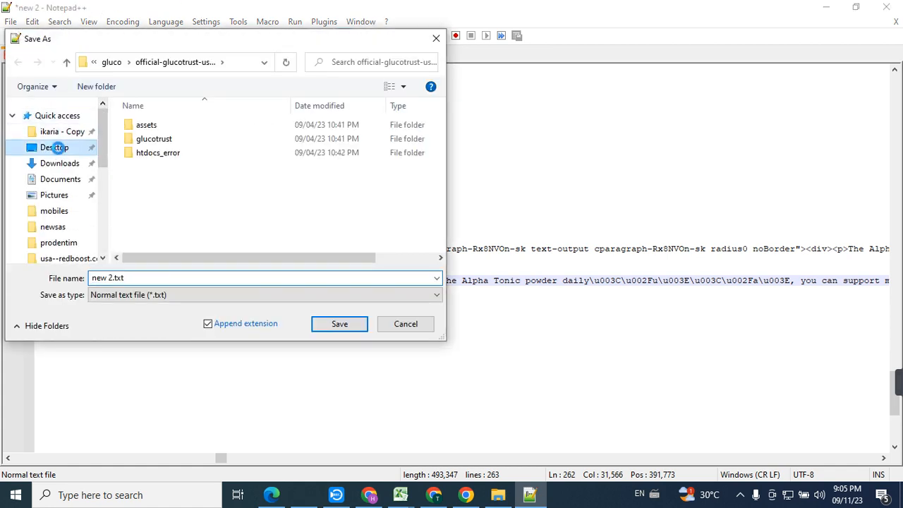
pyautogui.click(101, 86)
pyautogui.write('sss')
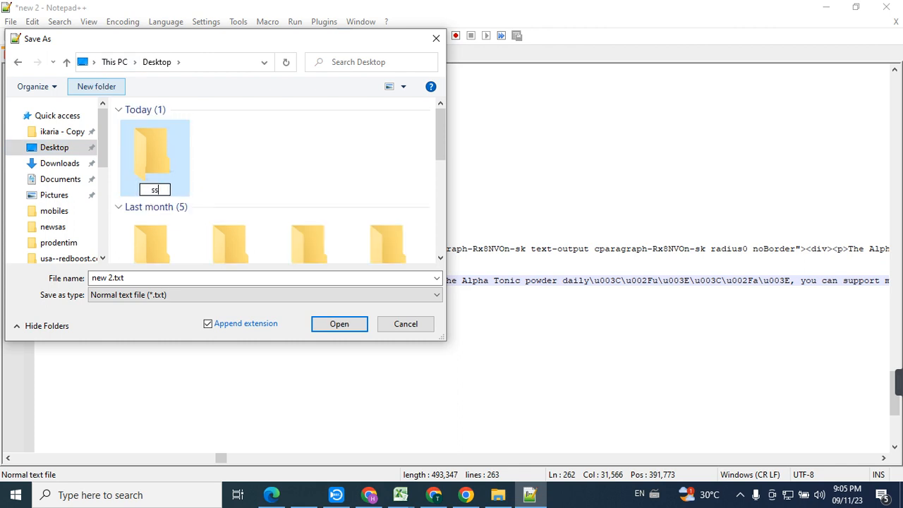
# Step: Save the document as index.html inside the sss folder
pyautogui.doubleClick(176, 149)
pyautogui.click(150, 279)
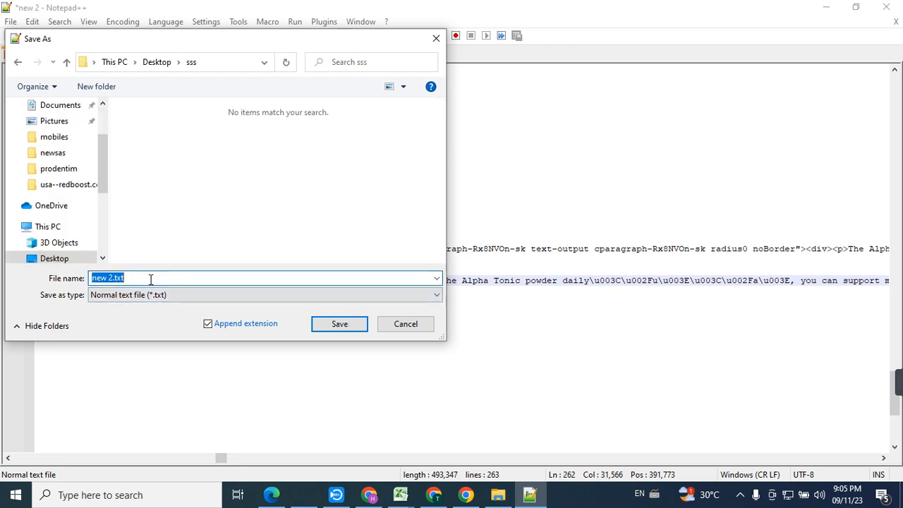
pyautogui.write('index.html')
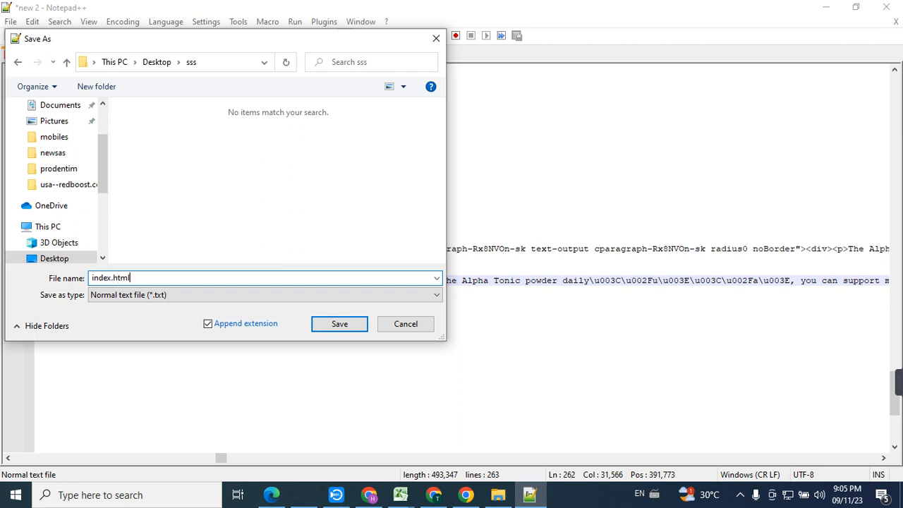
pyautogui.click(339, 323)
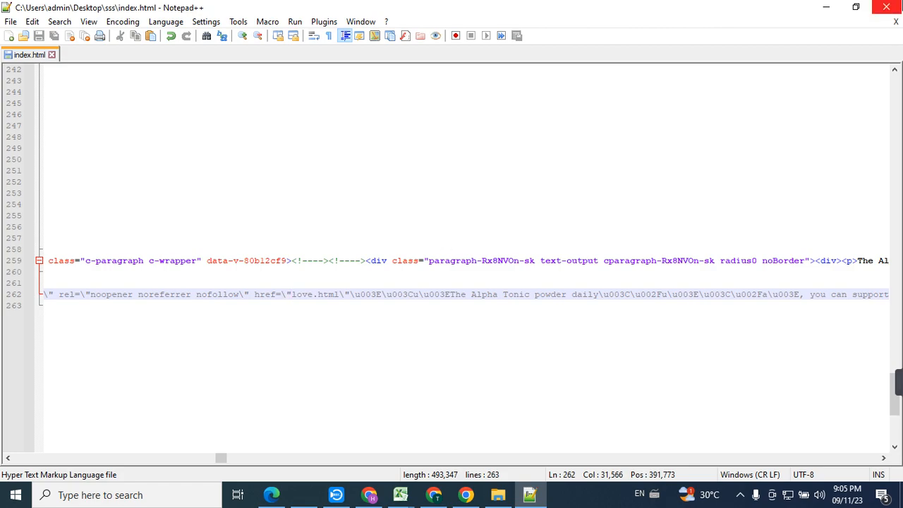
# Step: Minimize the editor and browser windows, and open index.html from the sss folder on the desktop
pyautogui.click(825, 7)
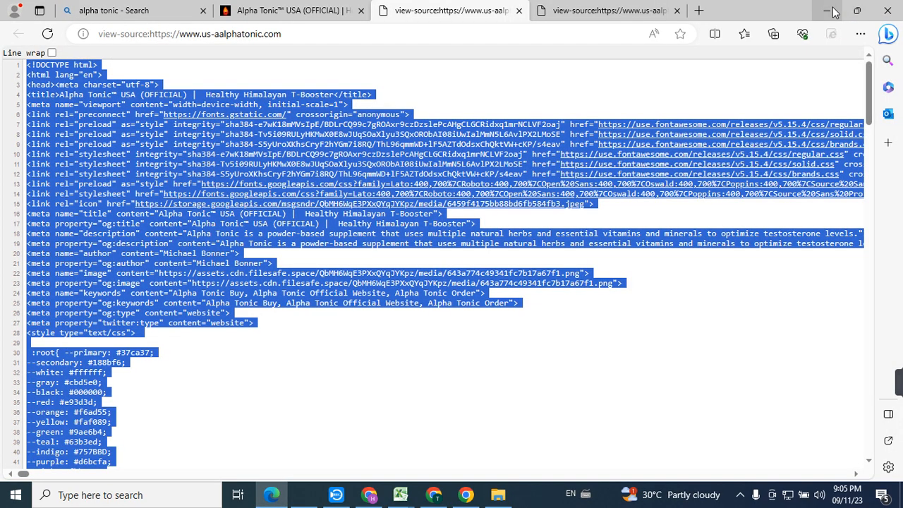
pyautogui.click(826, 10)
pyautogui.click(832, 10)
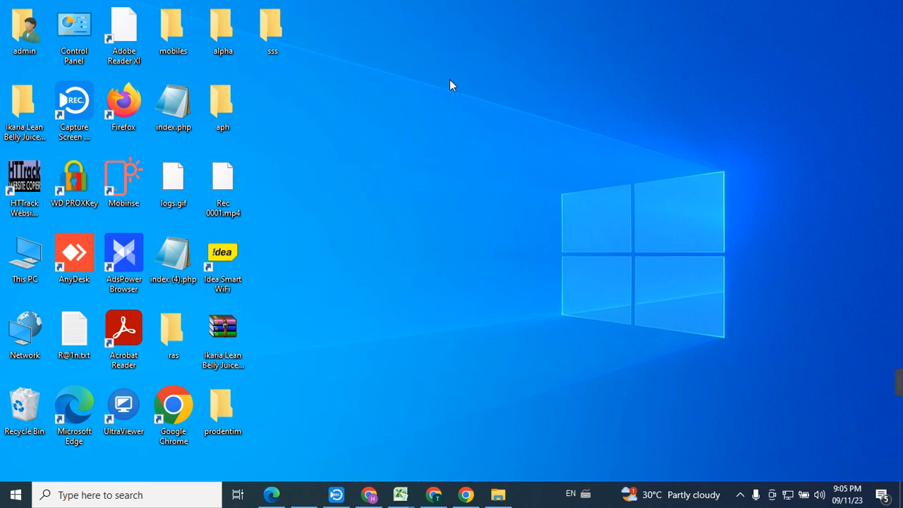
pyautogui.doubleClick(268, 42)
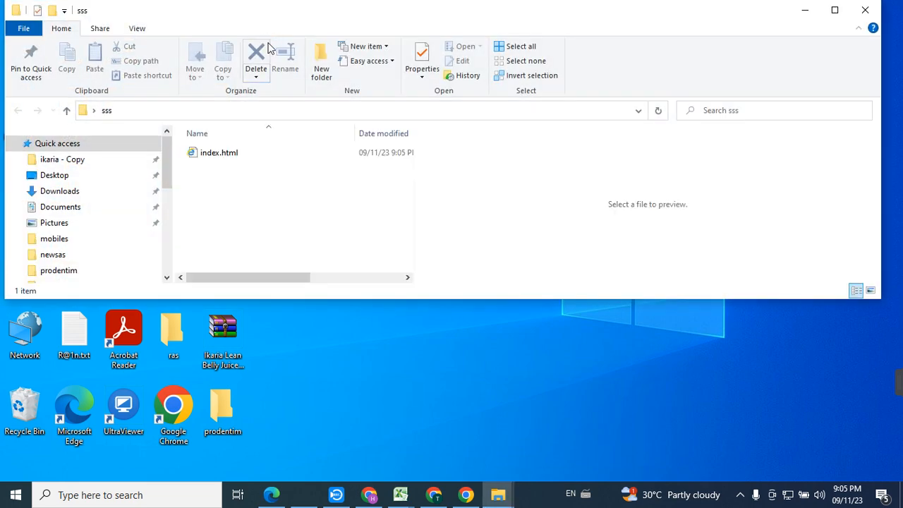
pyautogui.click(834, 10)
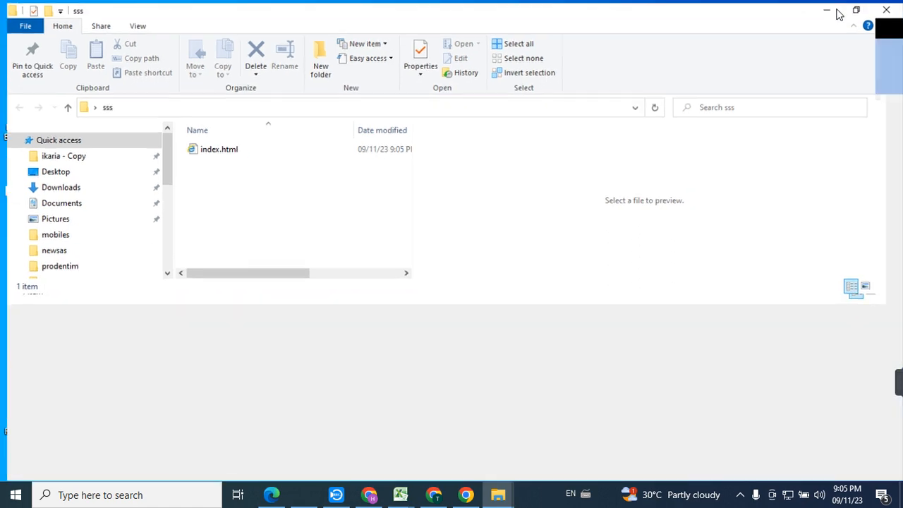
pyautogui.doubleClick(211, 152)
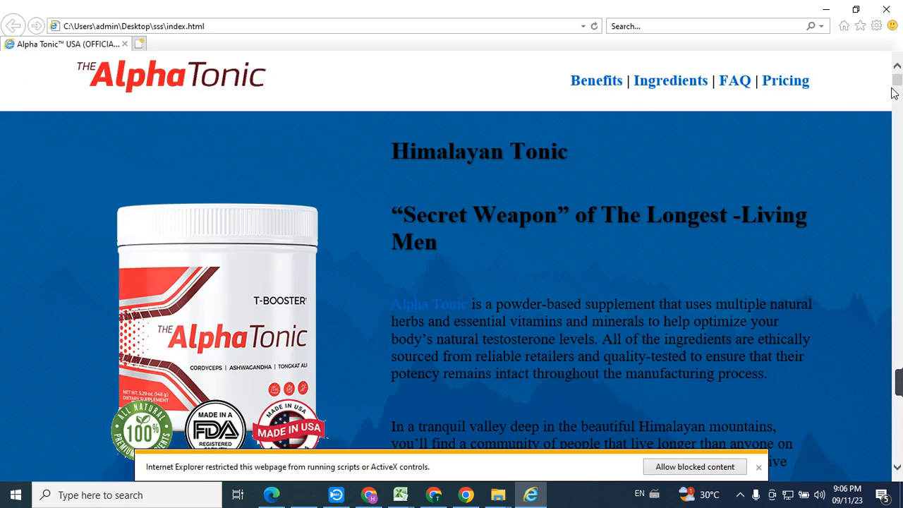
# Step: Allow the blocked content, preview the saved page down to its order button, and put away the page and the sss folder
pyautogui.moveTo(897, 85); pyautogui.dragTo(897, 96)
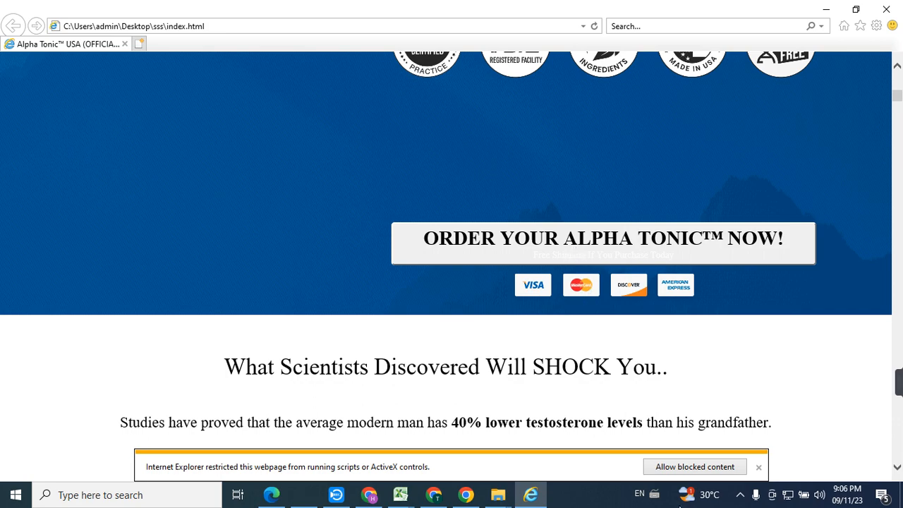
pyautogui.click(710, 474)
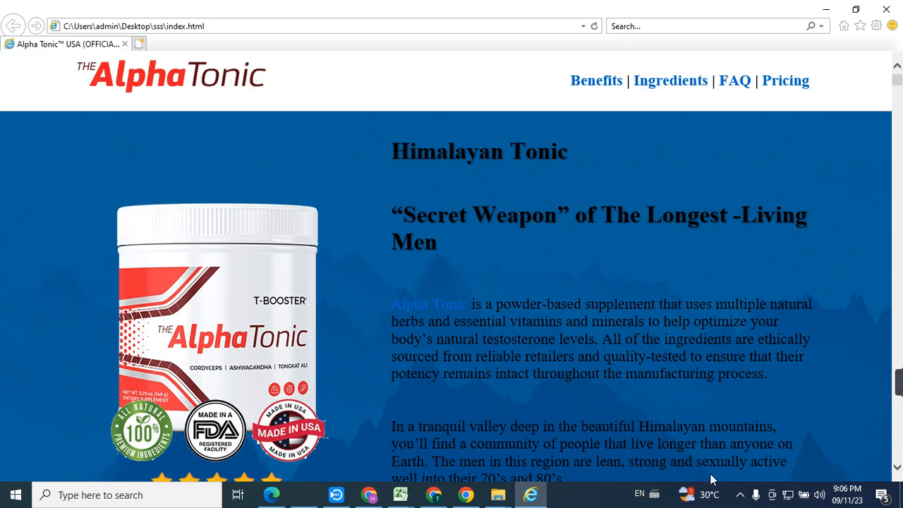
pyautogui.moveTo(897, 78); pyautogui.dragTo(897, 100)
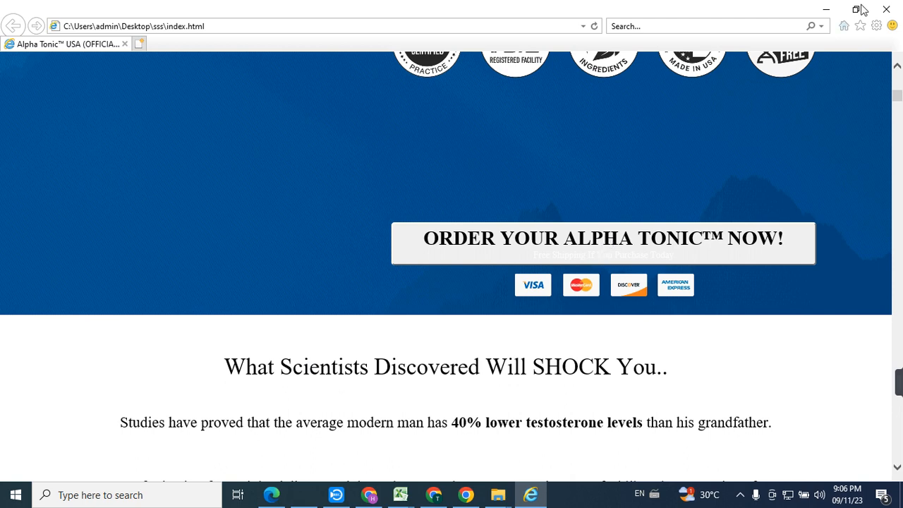
pyautogui.click(882, 7)
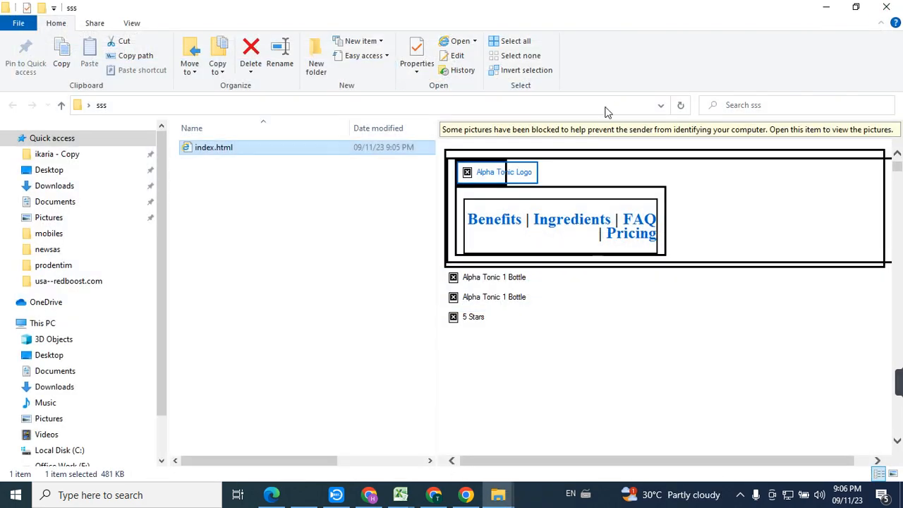
pyautogui.click(835, 14)
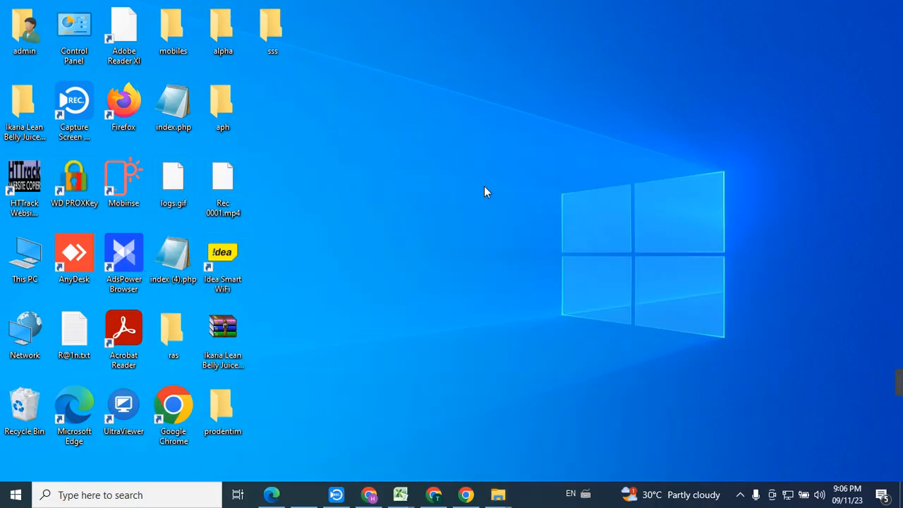
# Step: Check the alpha folder on the desktop, and open the inner Ikaria Lean Belly Juice G Ads folder
pyautogui.doubleClick(223, 31)
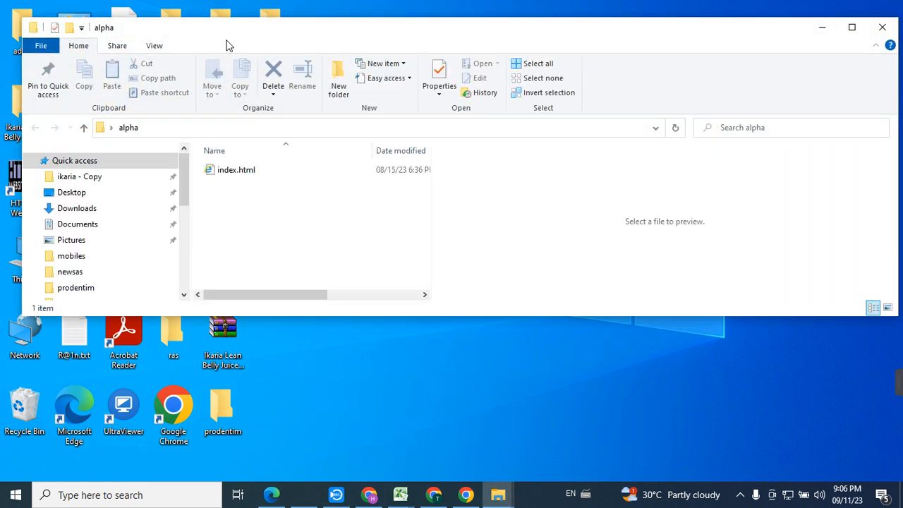
pyautogui.click(881, 27)
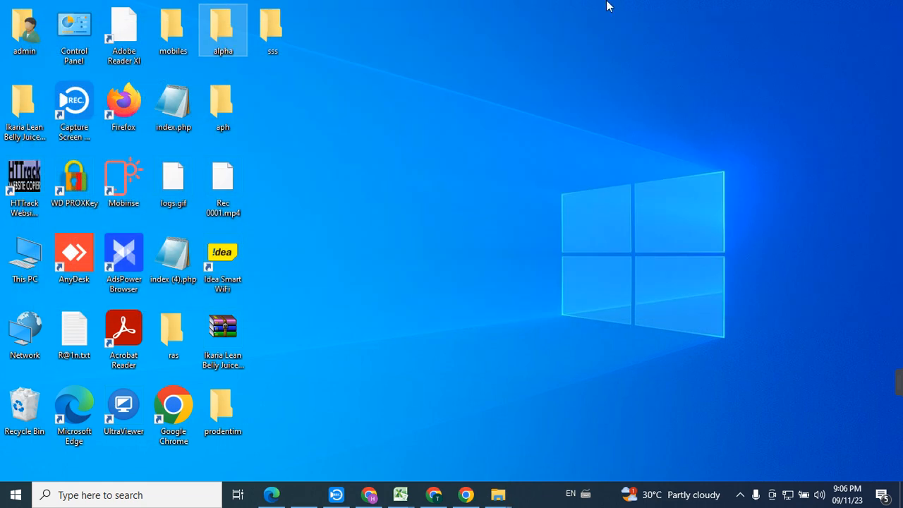
pyautogui.click(19, 99)
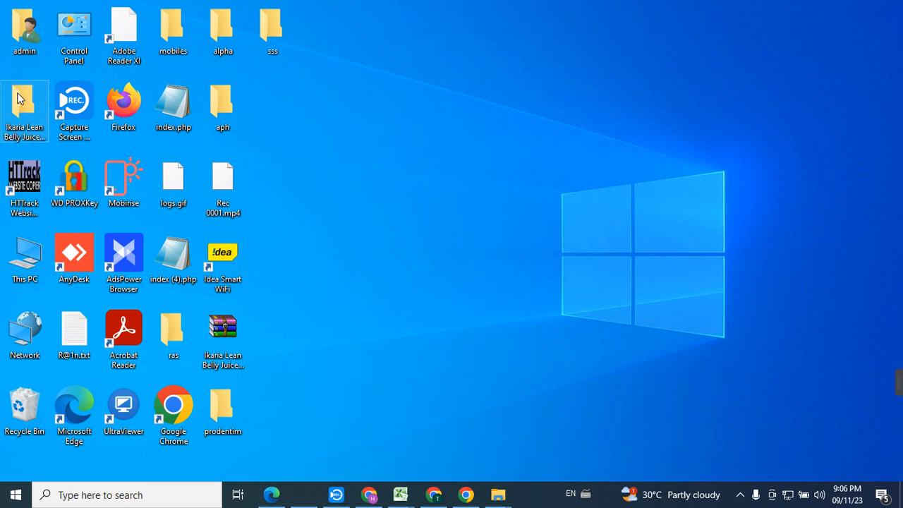
pyautogui.doubleClick(19, 98)
pyautogui.click(232, 157)
pyautogui.doubleClick(232, 156)
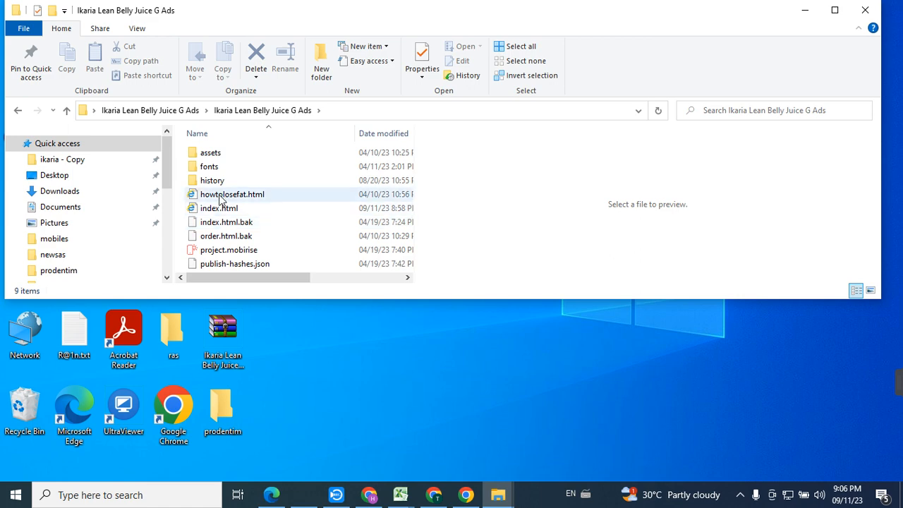
# Step: Copy howtolosefat.html from the inner Ikaria Lean Belly Juice G Ads folder into the sss folder on the desktop
pyautogui.click(220, 198)
pyautogui.rightClick(220, 198)
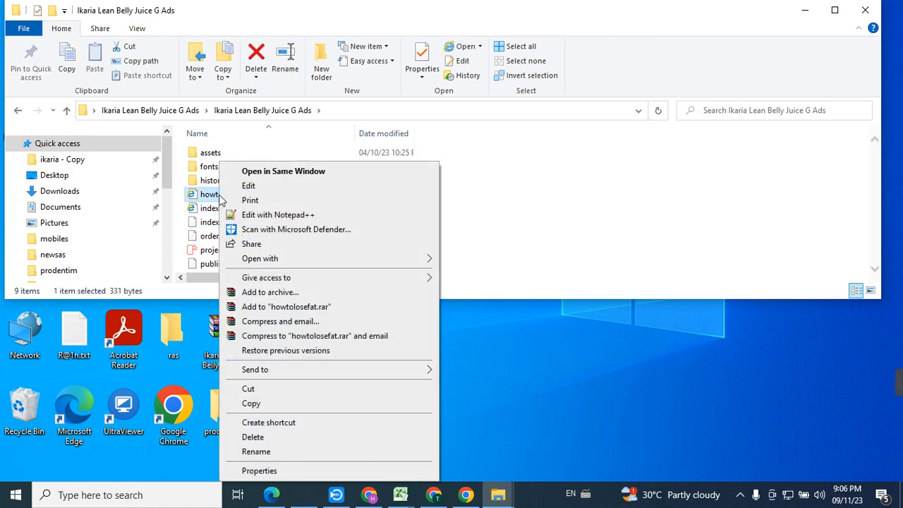
pyautogui.click(274, 399)
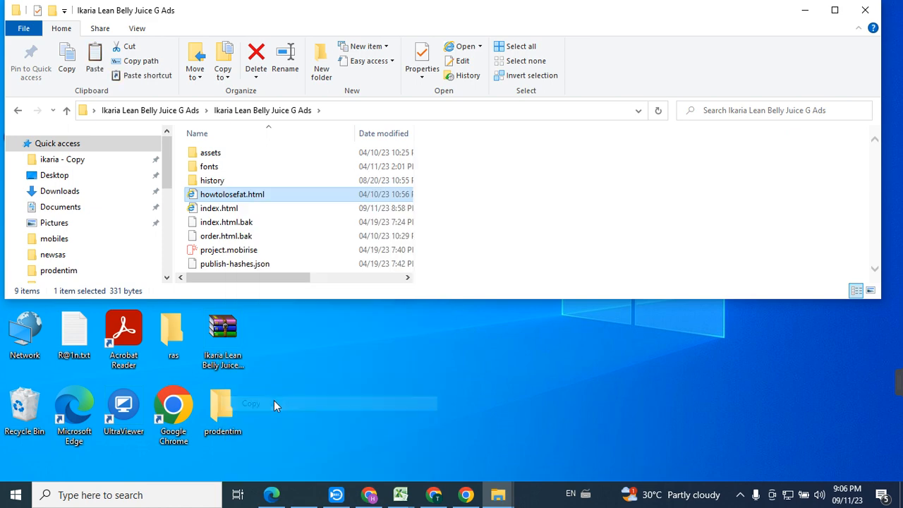
pyautogui.click(865, 11)
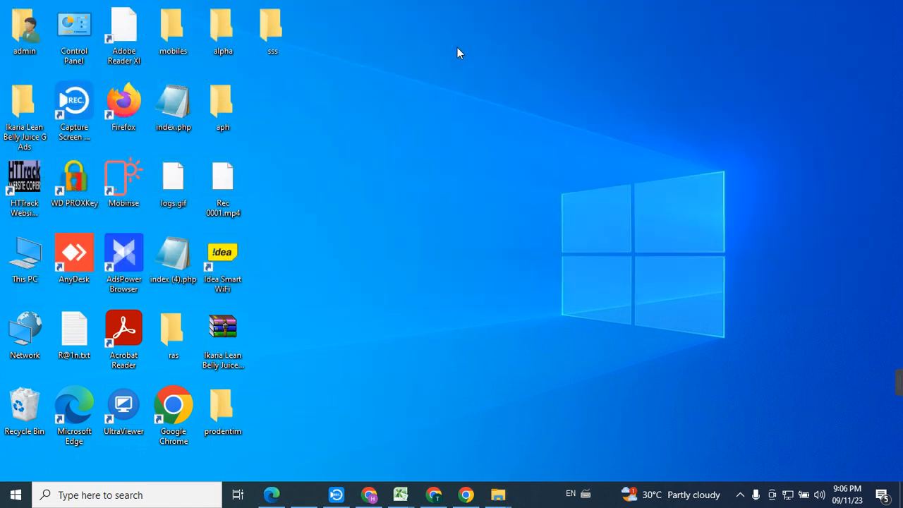
pyautogui.doubleClick(280, 22)
pyautogui.click(244, 149)
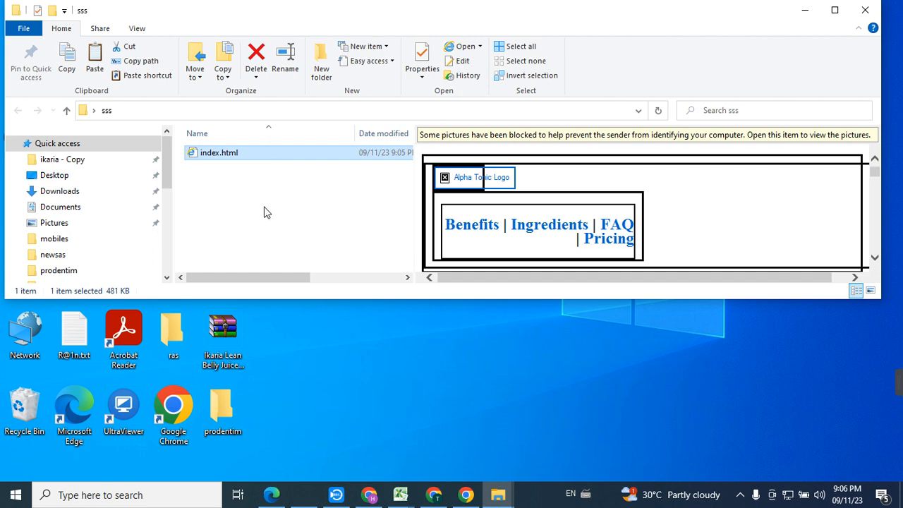
pyautogui.click(266, 211)
pyautogui.rightClick(264, 209)
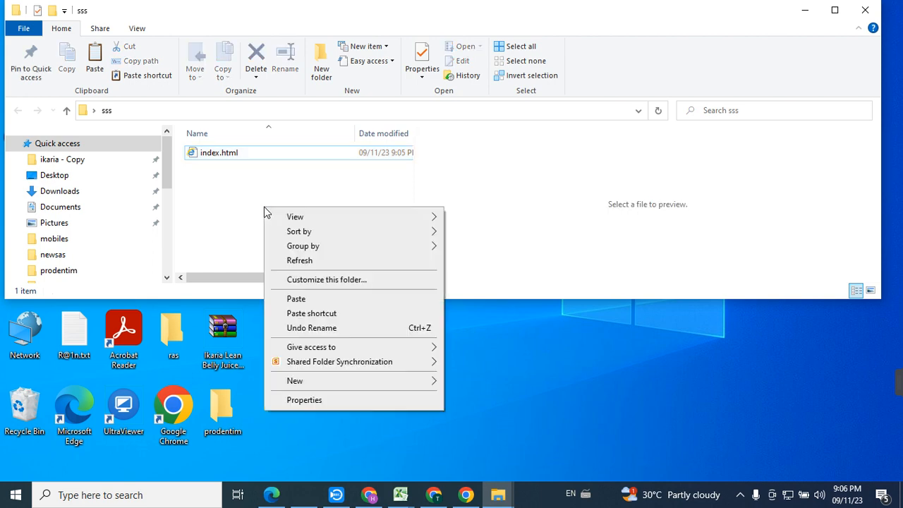
pyautogui.click(300, 294)
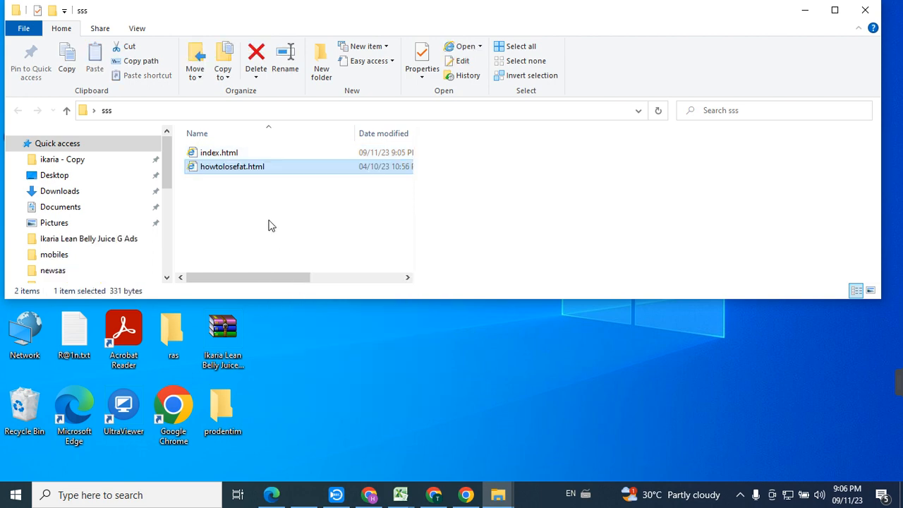
# Step: Rename the copied howtolosefat.html in the sss folder as love.html
pyautogui.rightClick(244, 171)
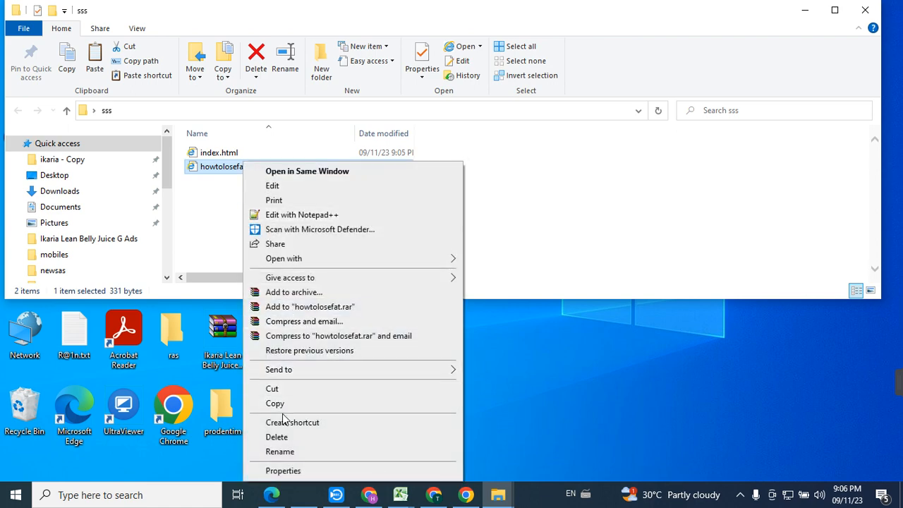
pyautogui.click(287, 455)
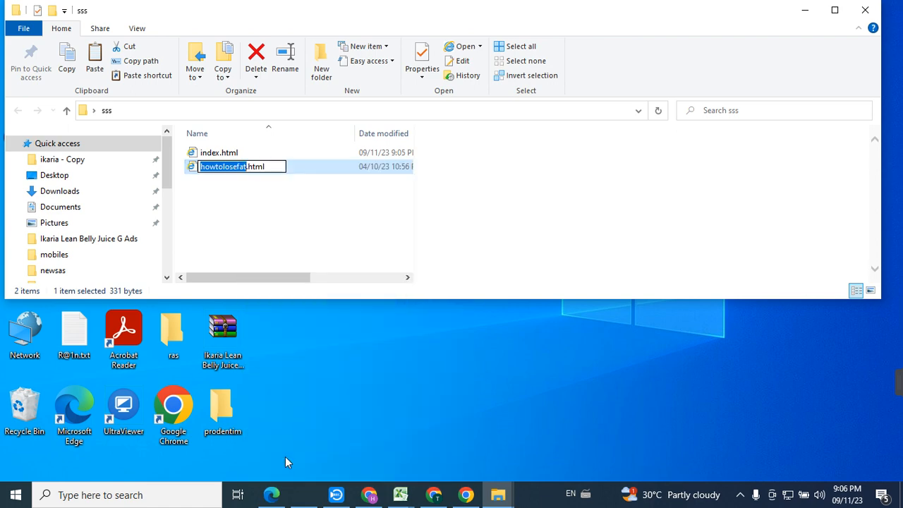
pyautogui.write('liove')
pyautogui.press('BackSpace')
pyautogui.press('BackSpace')
pyautogui.press('BackSpace')
pyautogui.press('BackSpace')
pyautogui.press('BackSpace')
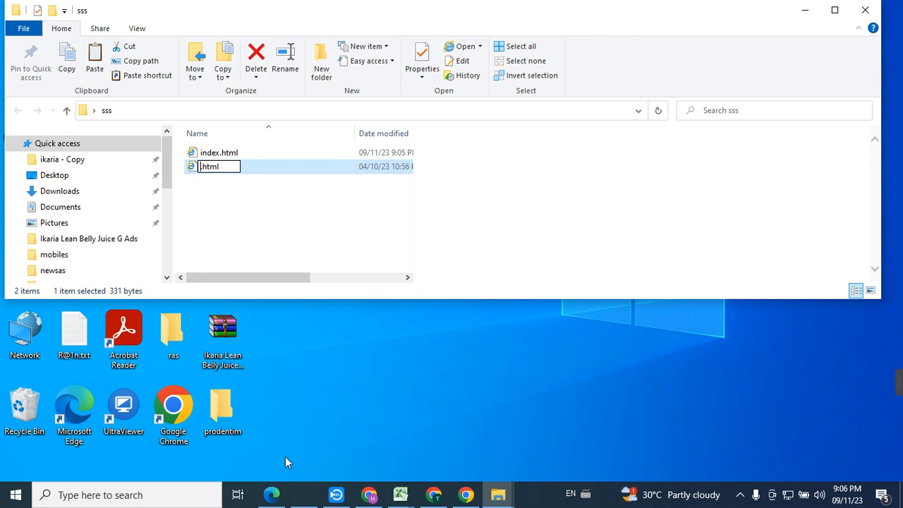
pyautogui.write('love.ht')
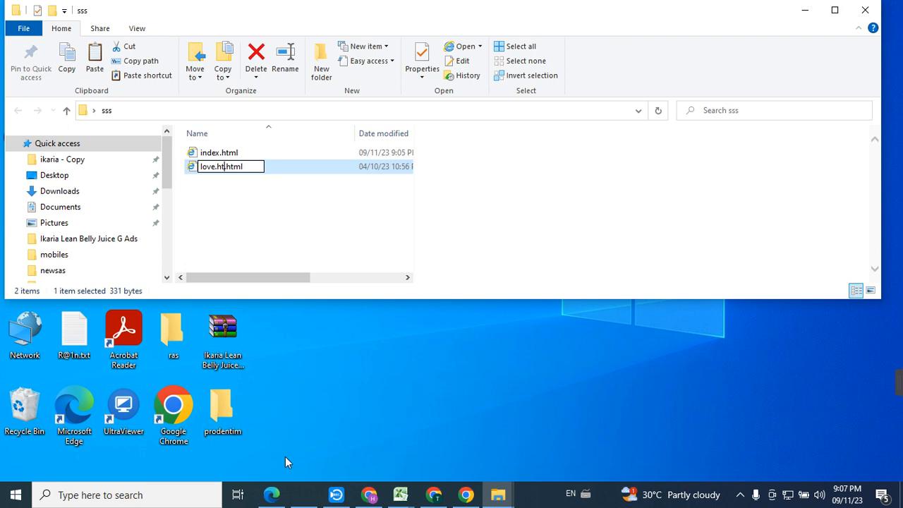
pyautogui.press('BackSpace')
pyautogui.press('BackSpace')
pyautogui.press('BackSpace')
pyautogui.press('BackSpace')
pyautogui.click(234, 216)
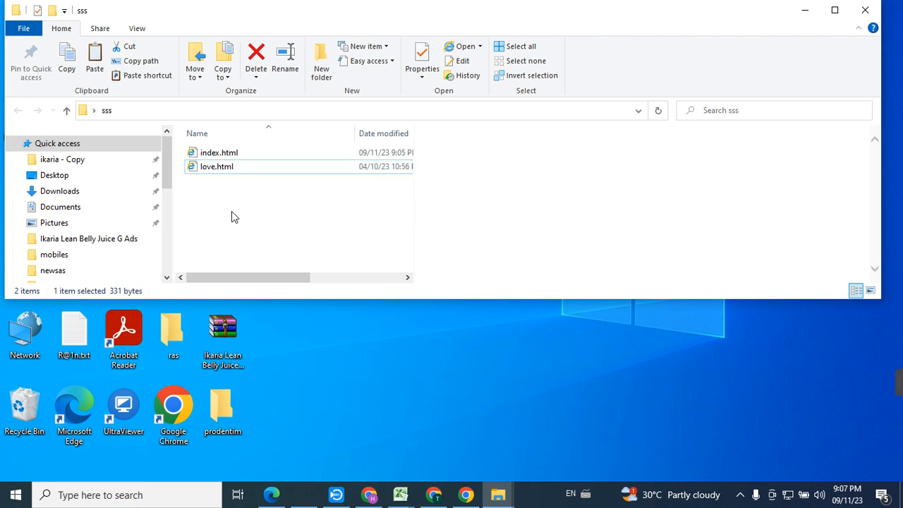
# Step: Open index.html from the sss folder, allow its blocked content, and preview the page down to the order button before minimizing it
pyautogui.click(218, 169)
pyautogui.click(216, 154)
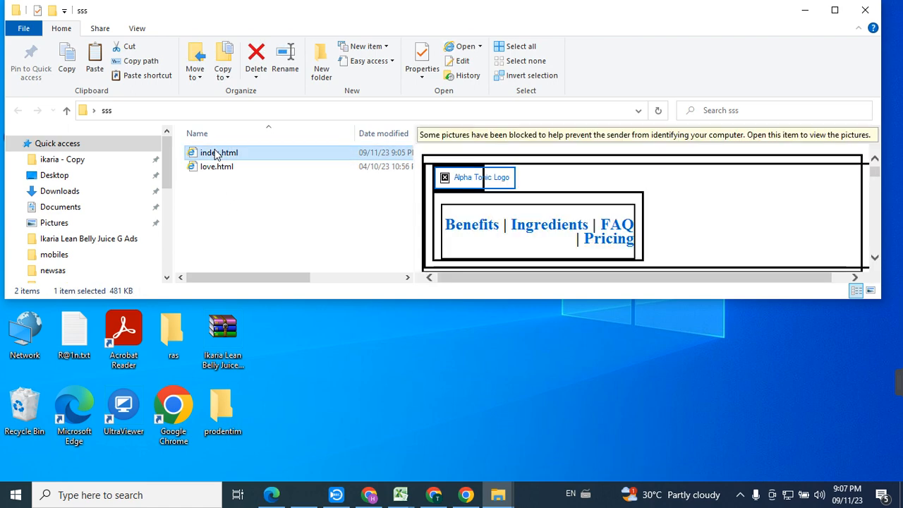
pyautogui.press('Return')
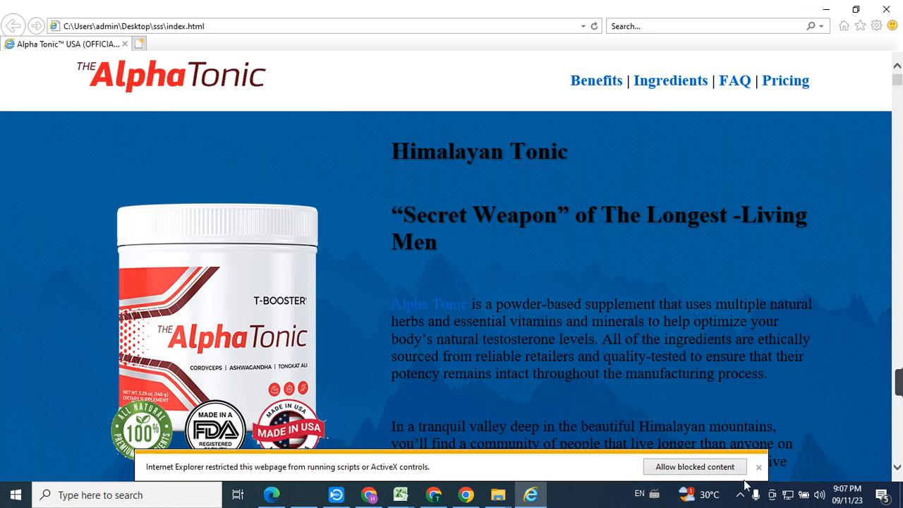
pyautogui.click(708, 471)
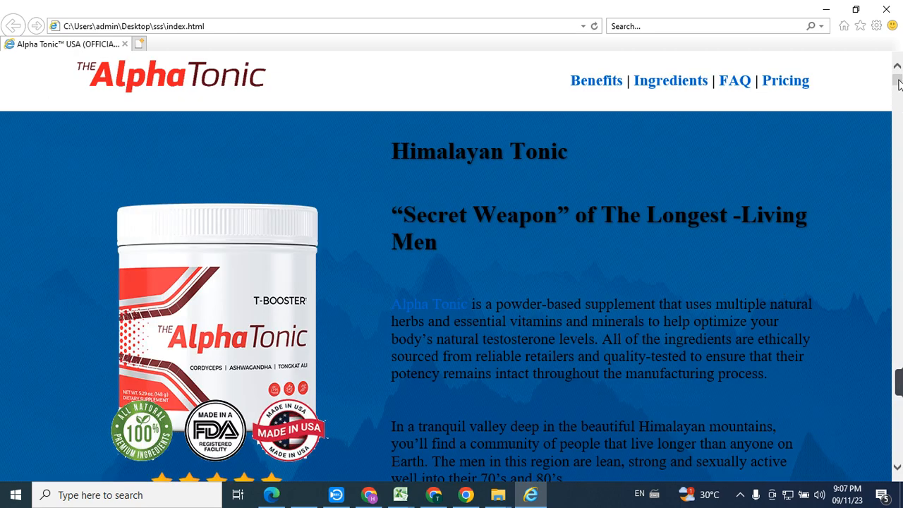
pyautogui.scroll(-7, 677, 240)
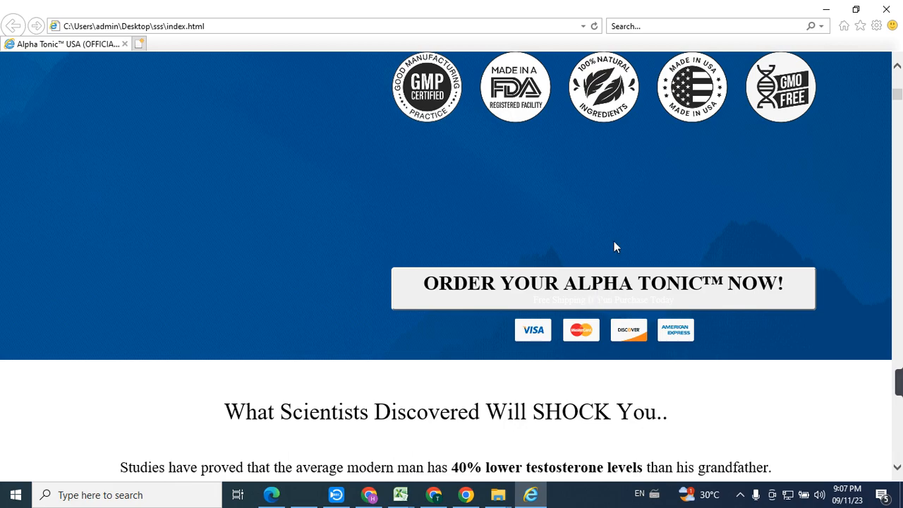
pyautogui.click(825, 9)
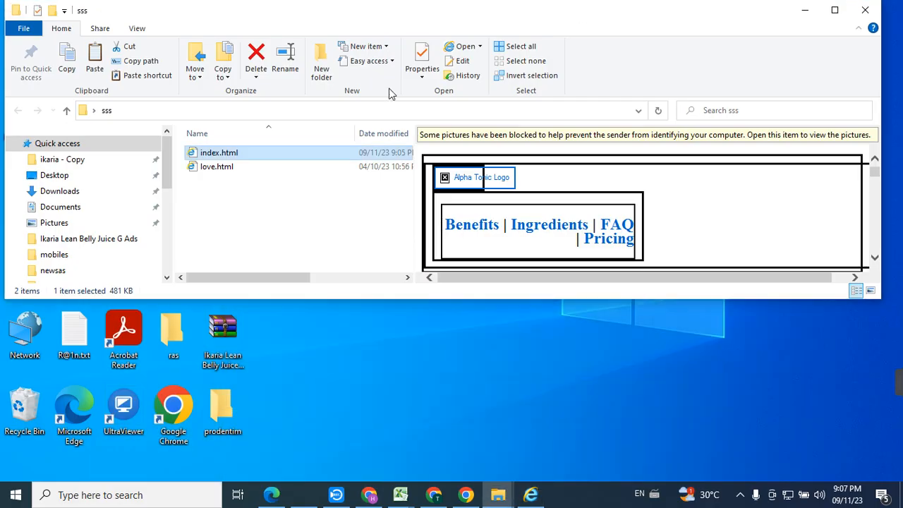
# Step: Open index.html from the sss folder in Notepad++
pyautogui.click(210, 167)
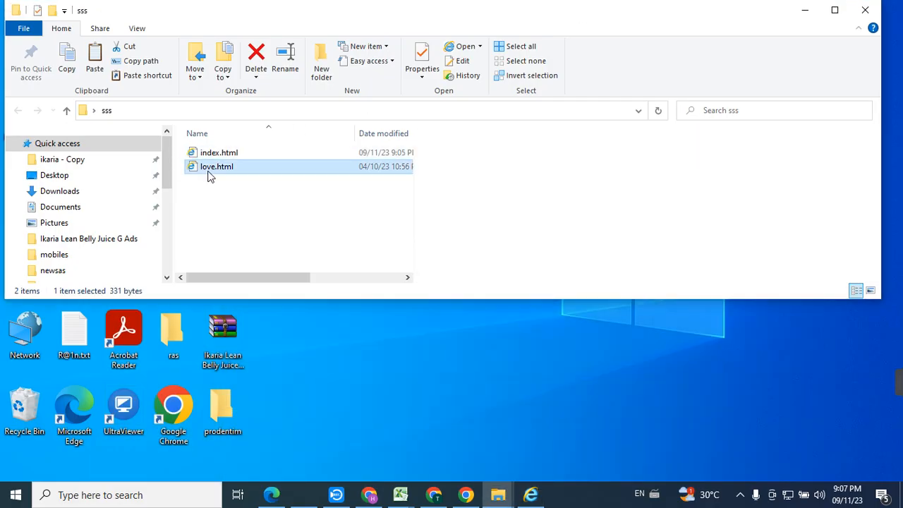
pyautogui.click(214, 156)
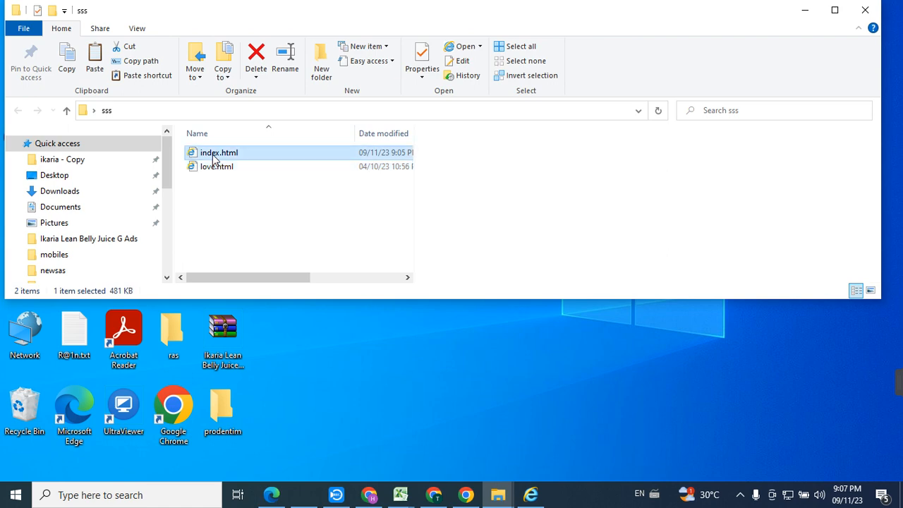
pyautogui.rightClick(214, 158)
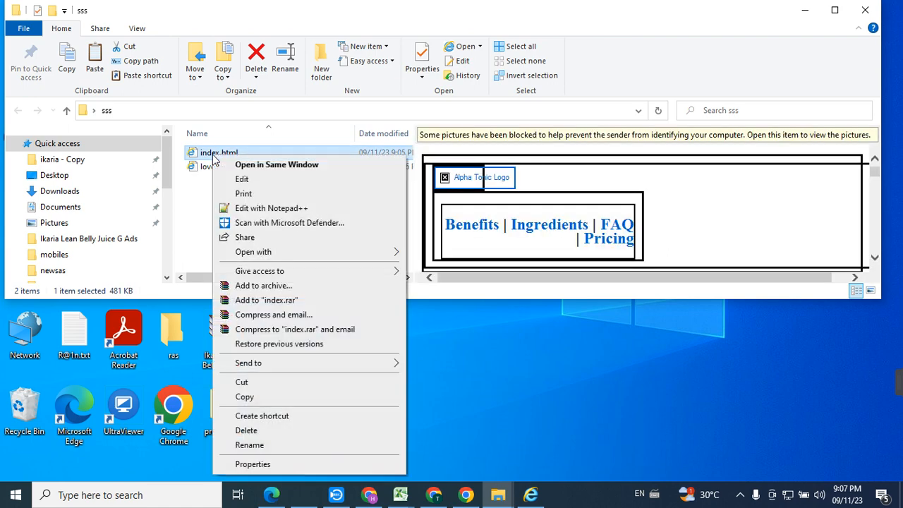
pyautogui.click(269, 208)
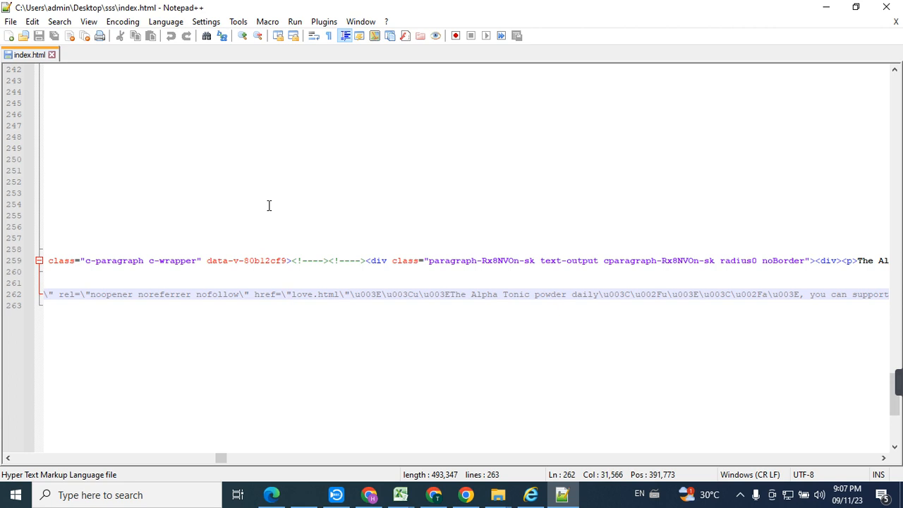
# Step: Search the index.html source for love.html, matching whole word and case, and minimize the editor
pyautogui.press('Up')
pyautogui.press('Up')
pyautogui.press('Up')
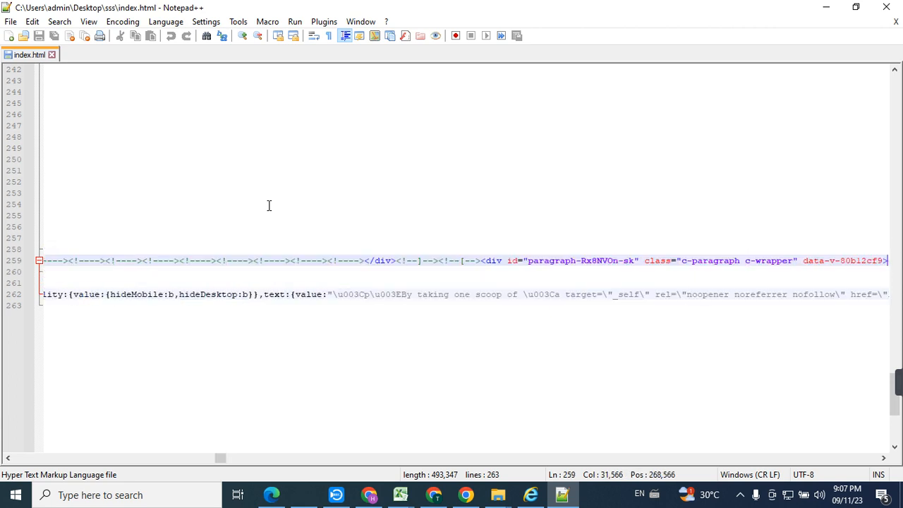
pyautogui.hotkey('ctrl', 'f')
pyautogui.write('k')
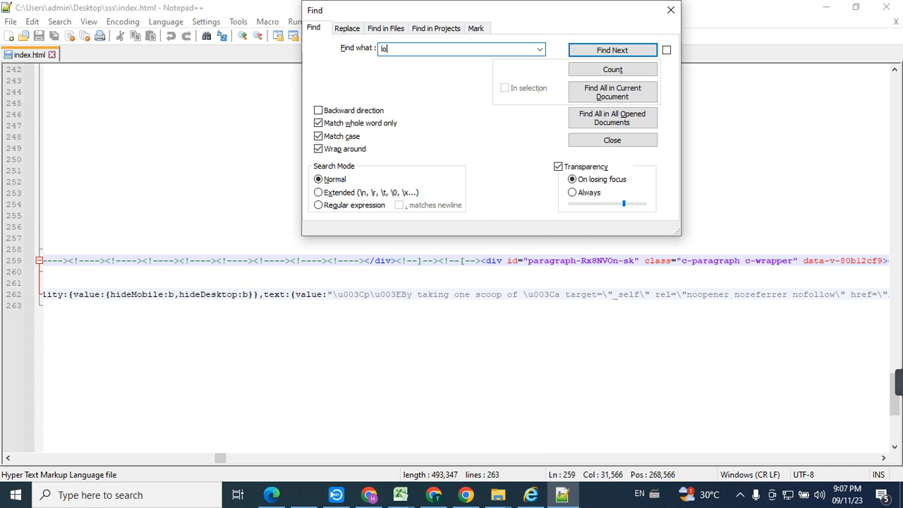
pyautogui.write('ove.html')
pyautogui.press('Return')
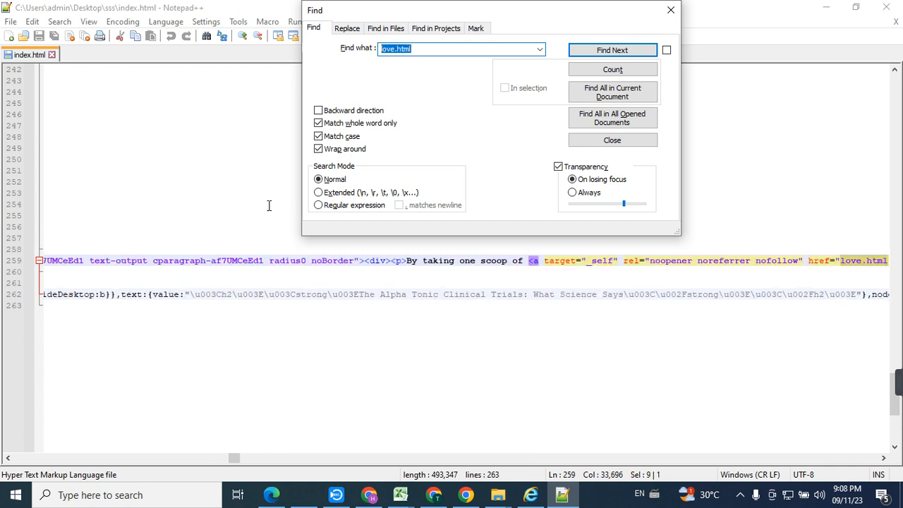
pyautogui.click(670, 10)
pyautogui.click(820, 9)
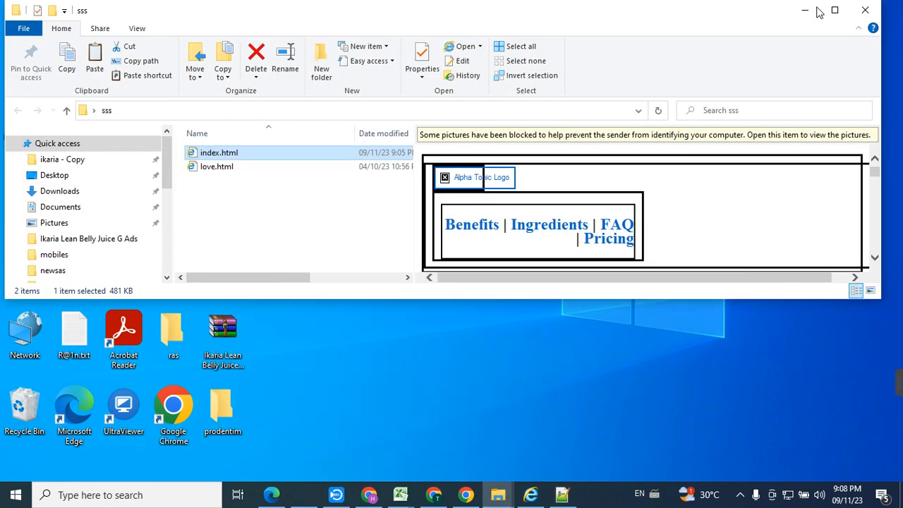
# Step: Switch to the hosting file manager in Chrome and delete all files and folders in public_html
pyautogui.click(369, 494)
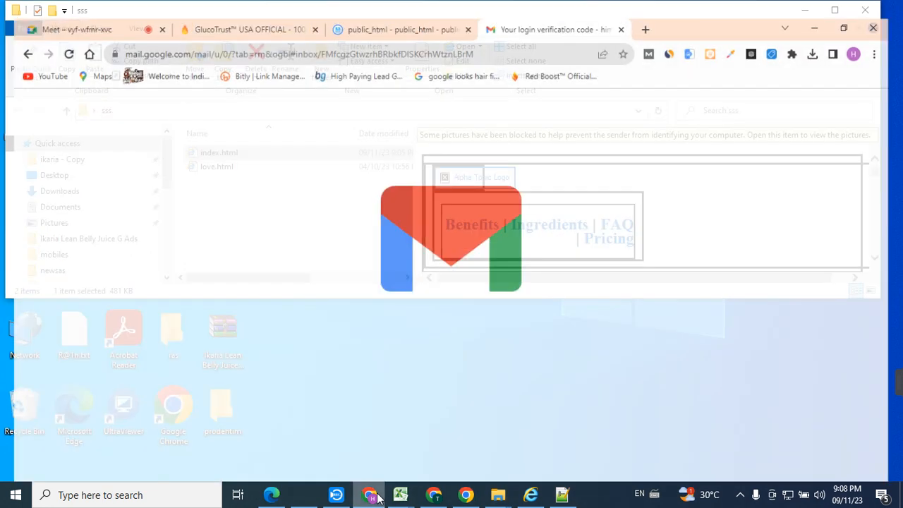
pyautogui.click(416, 11)
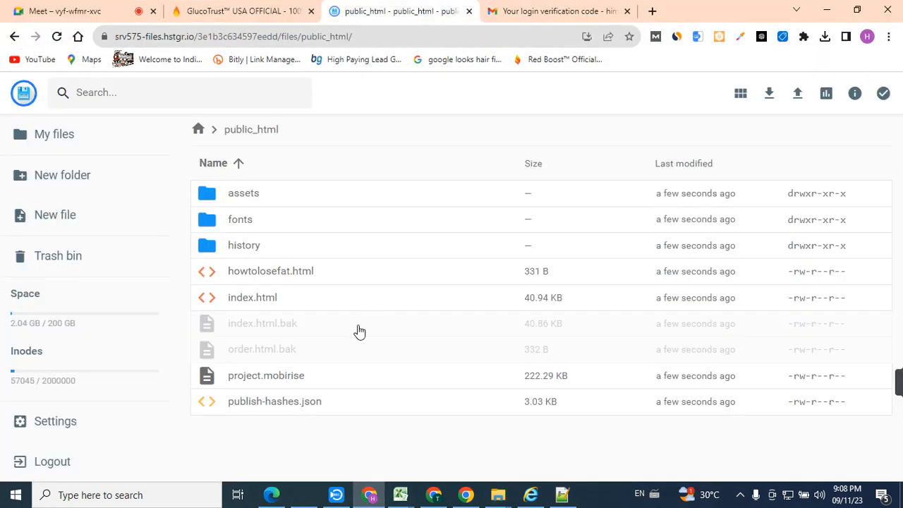
pyautogui.hotkey('ctrl', 'a')
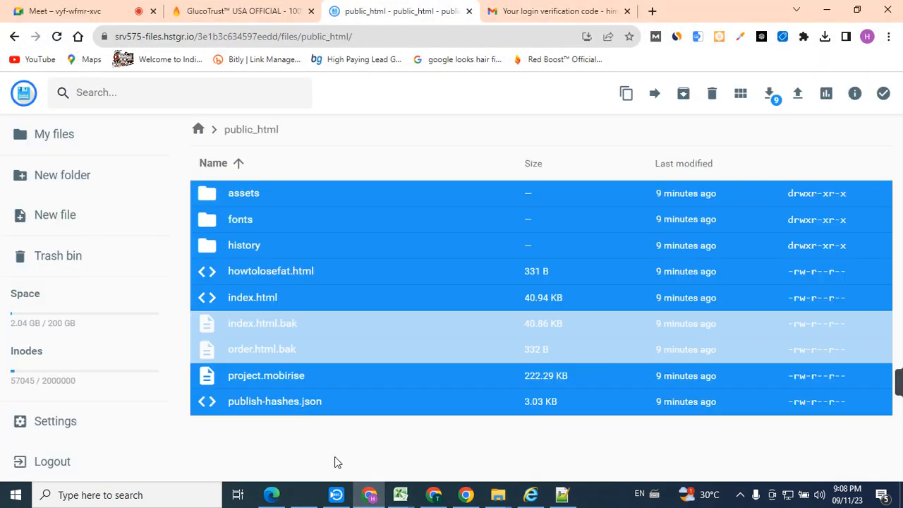
pyautogui.press('Delete')
pyautogui.press('Return')
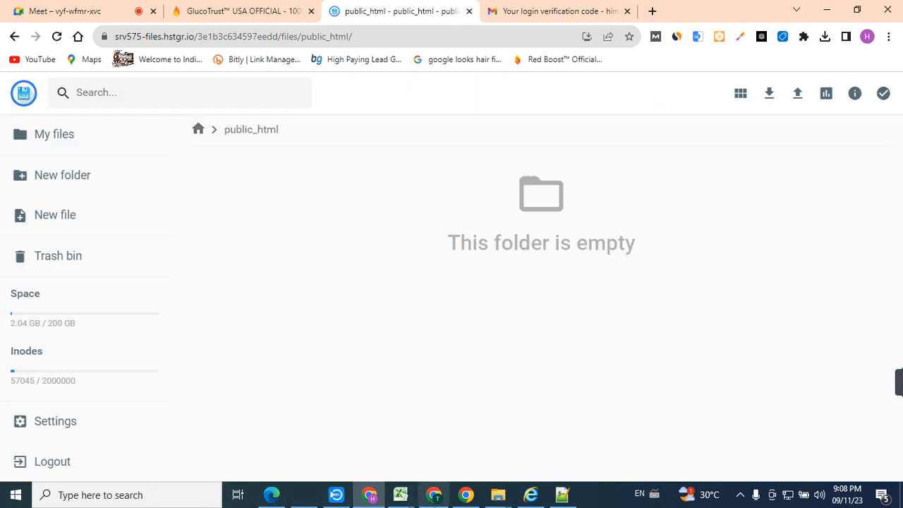
# Step: Upload index.html and love.html from the sss folder into public_html
pyautogui.click(502, 497)
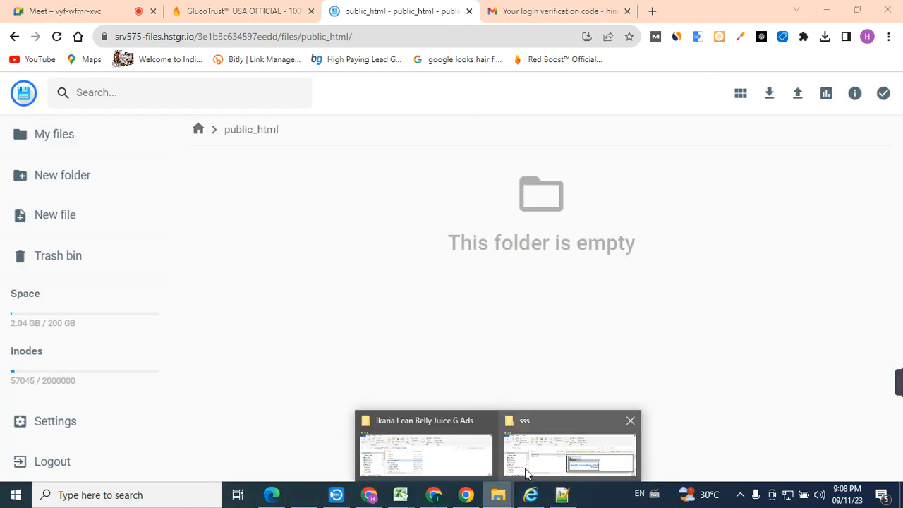
pyautogui.click(529, 471)
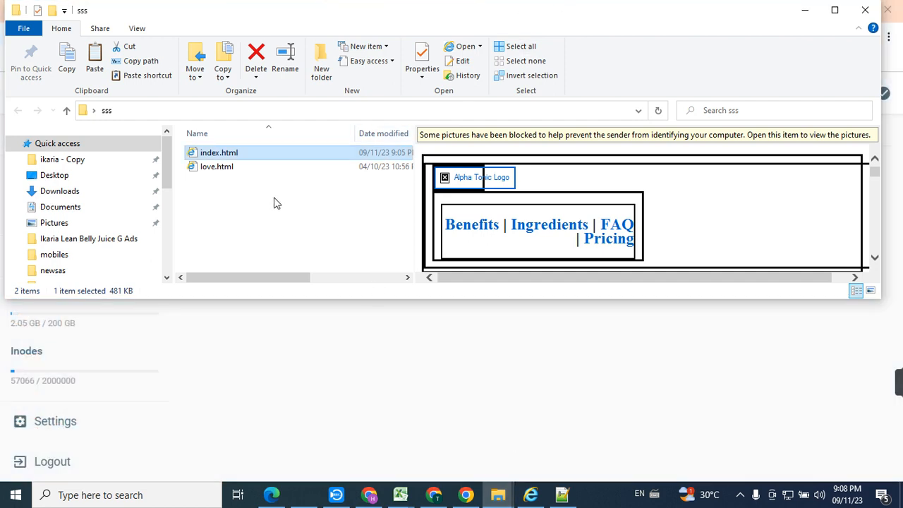
pyautogui.moveTo(240, 191); pyautogui.dragTo(192, 128)
pyautogui.moveTo(219, 154); pyautogui.dragTo(390, 392)
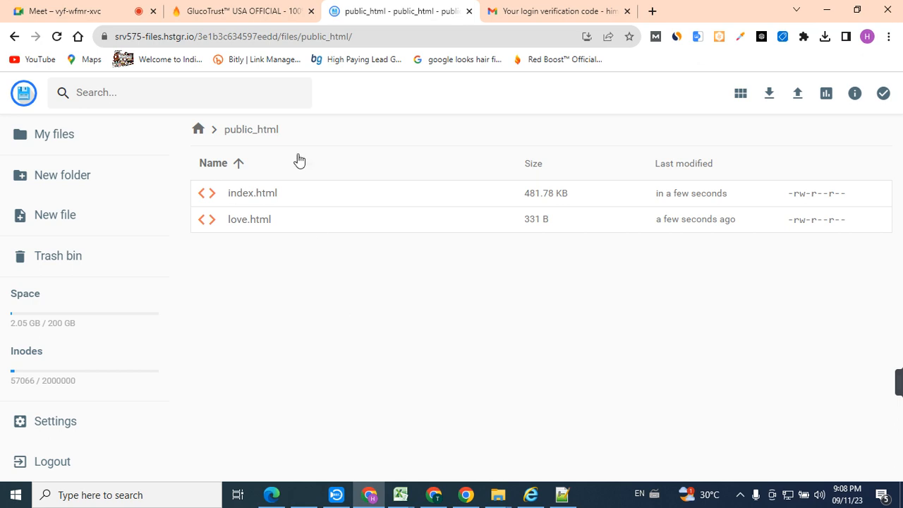
# Step: Check the live Alpha Tonic page on reviews4u.pro down to its order button, and return to the public_html file listing
pyautogui.click(268, 198)
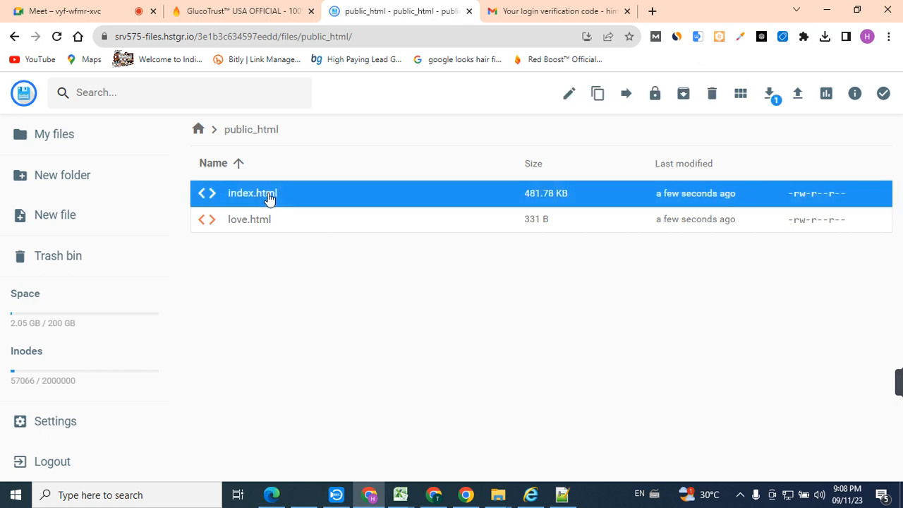
pyautogui.click(236, 9)
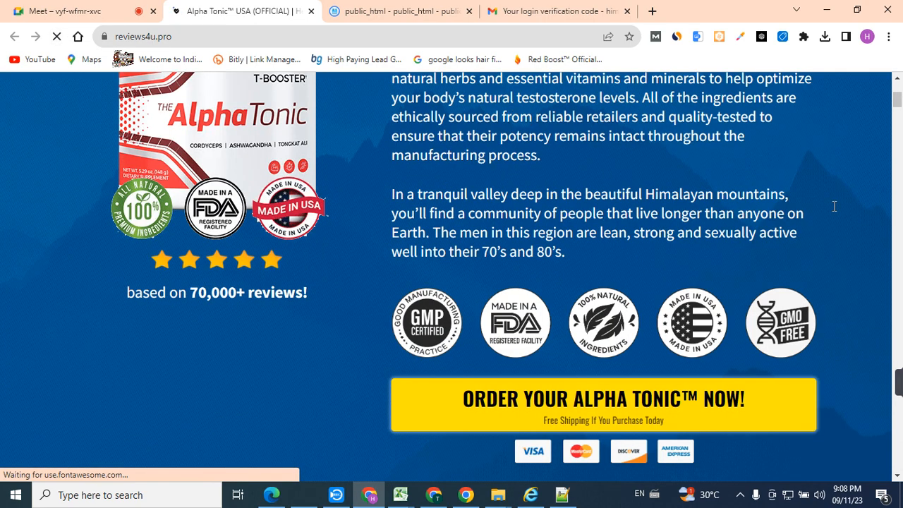
pyautogui.click(191, 32)
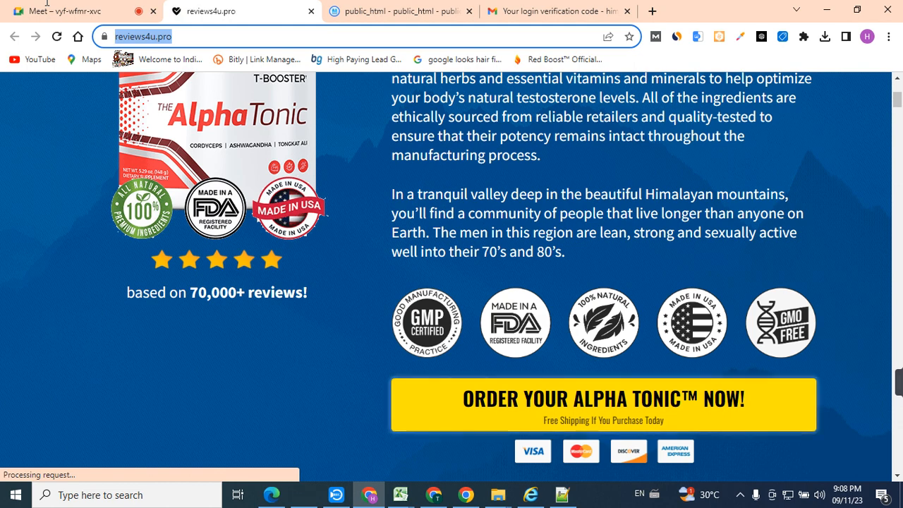
pyautogui.click(375, 7)
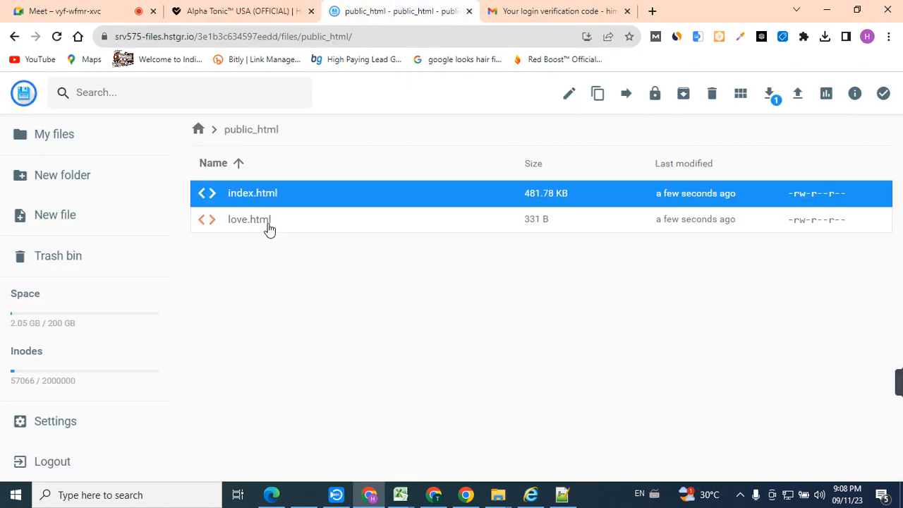
# Step: Inspect the link targets of the order and Add To Order buttons down the live Alpha Tonic page
pyautogui.click(225, 8)
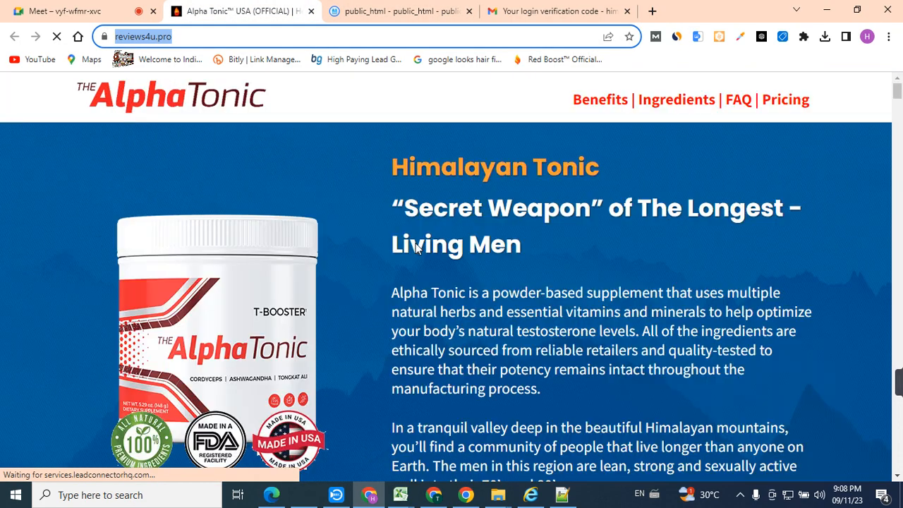
pyautogui.moveTo(895, 92); pyautogui.dragTo(895, 112)
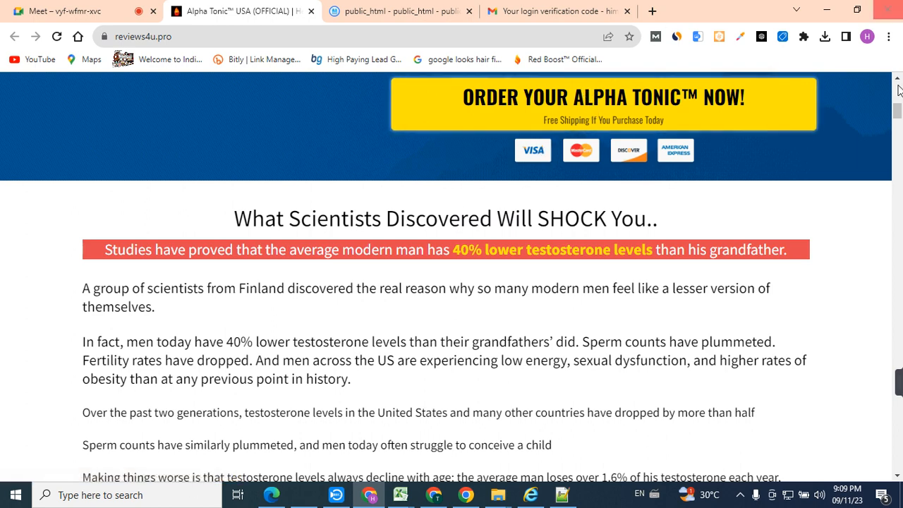
pyautogui.moveTo(897, 111); pyautogui.dragTo(897, 212)
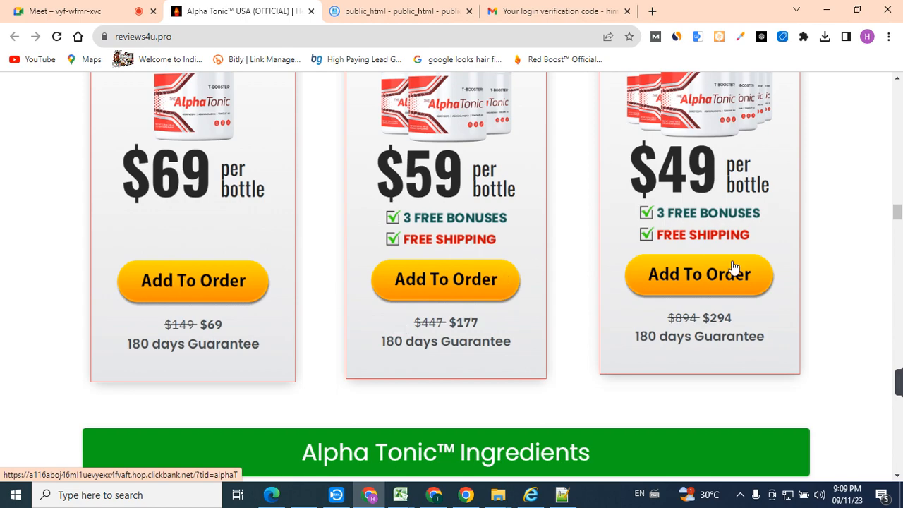
pyautogui.moveTo(901, 238); pyautogui.dragTo(901, 319)
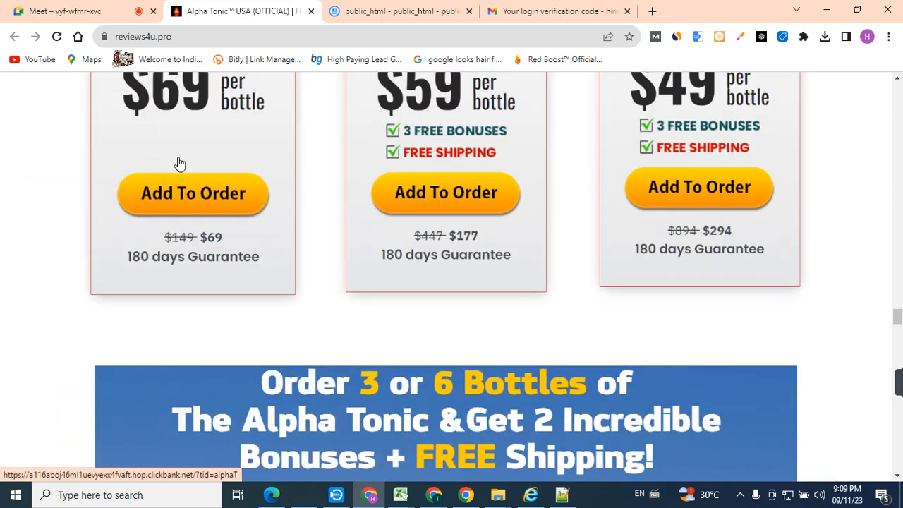
pyautogui.moveTo(897, 315); pyautogui.dragTo(901, 439)
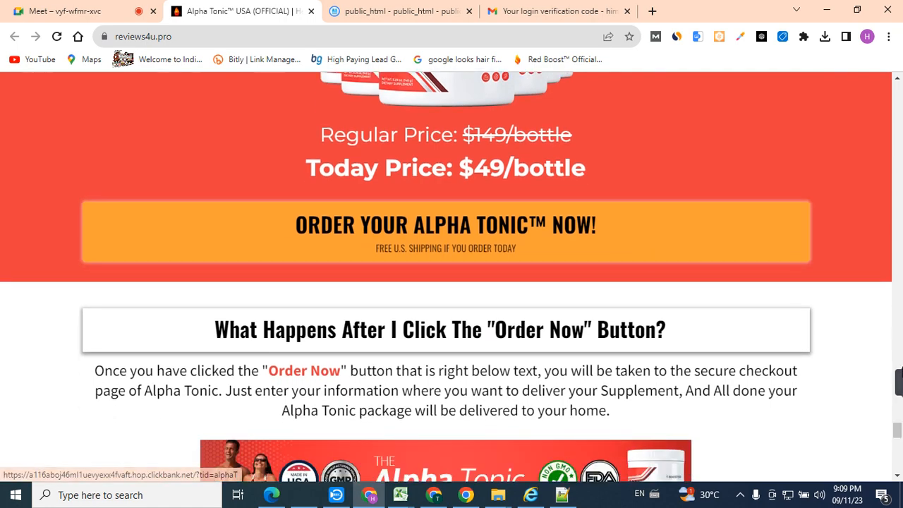
pyautogui.moveTo(898, 432); pyautogui.dragTo(839, 91)
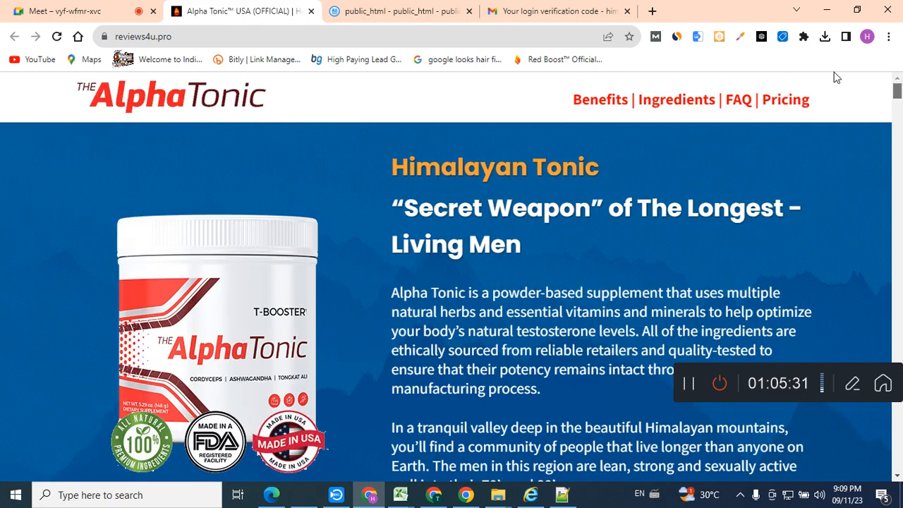
# Step: Copy the link address of the yellow "ORDER YOUR ALPHA TONIC™ NOW!" button on the live page
pyautogui.scroll(-10, 828, 112)
pyautogui.scroll(2, 828, 113)
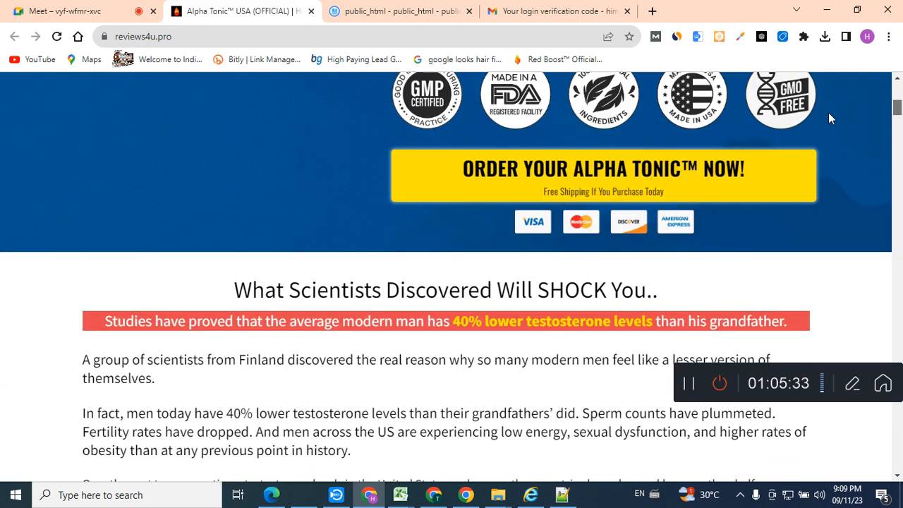
pyautogui.rightClick(658, 173)
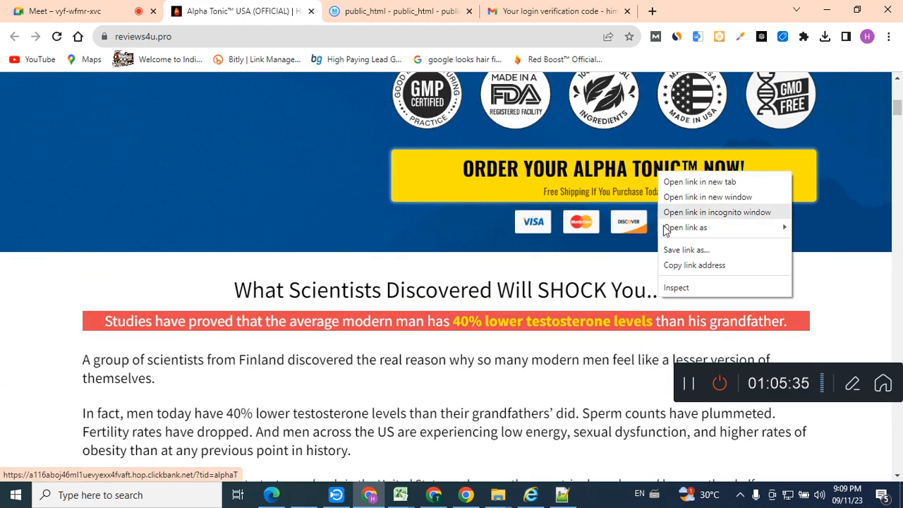
pyautogui.click(693, 265)
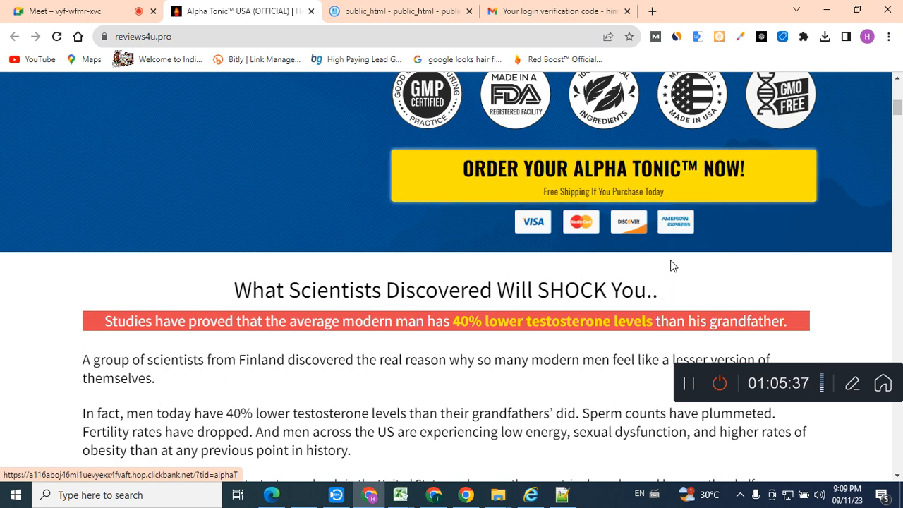
# Step: Minimize Chrome, clear the file selection in the sss folder, and close index.html in Notepad++
pyautogui.click(826, 9)
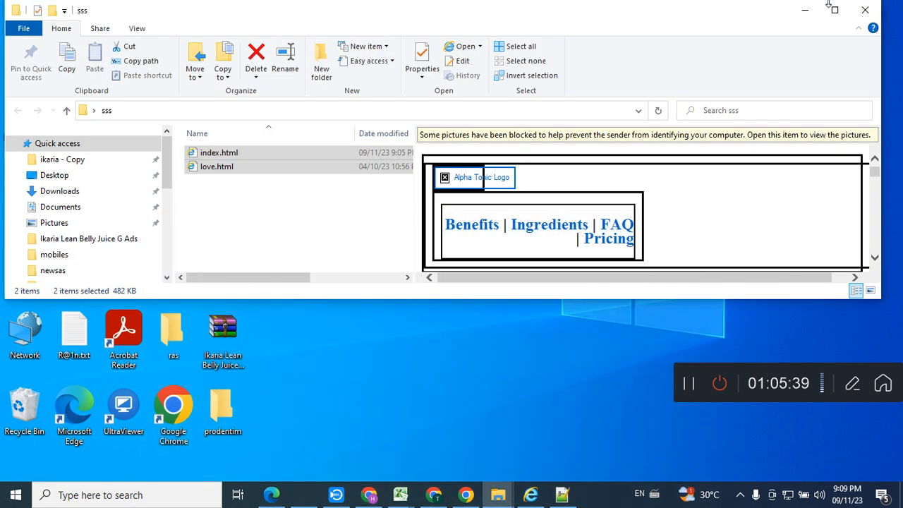
pyautogui.click(293, 211)
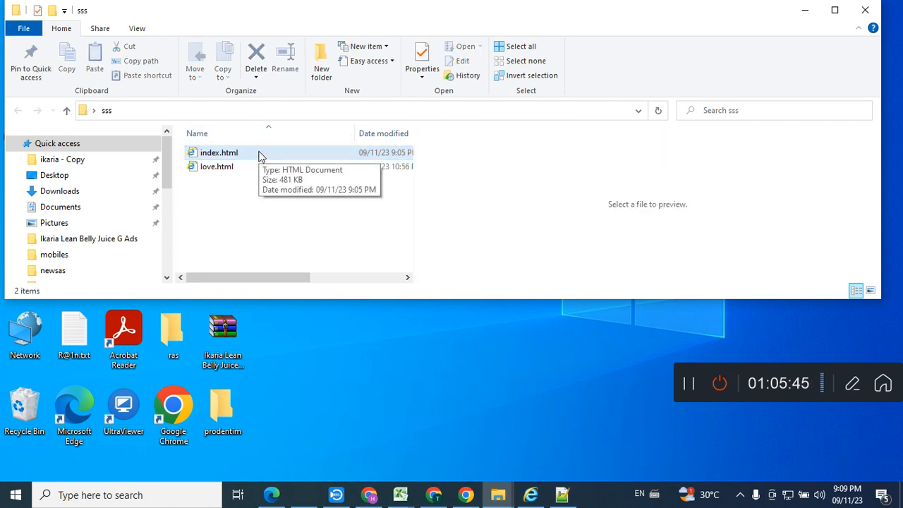
pyautogui.click(562, 495)
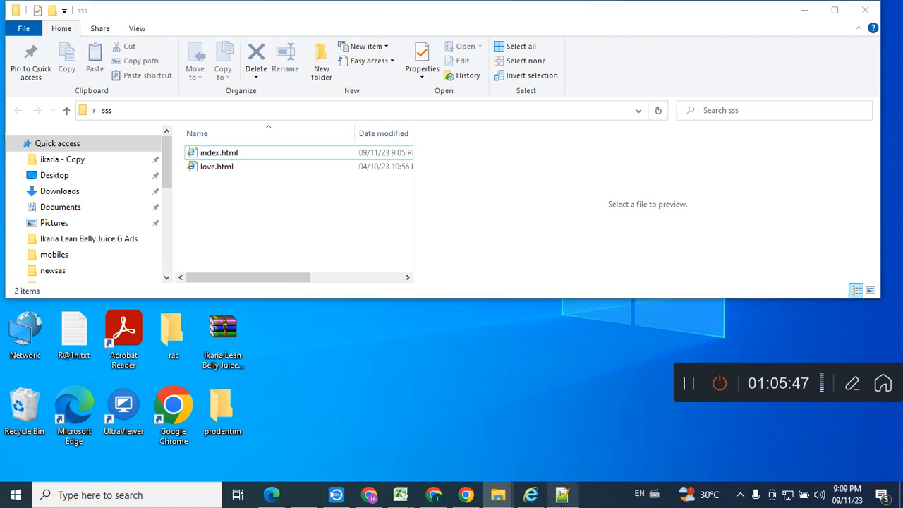
pyautogui.click(407, 347)
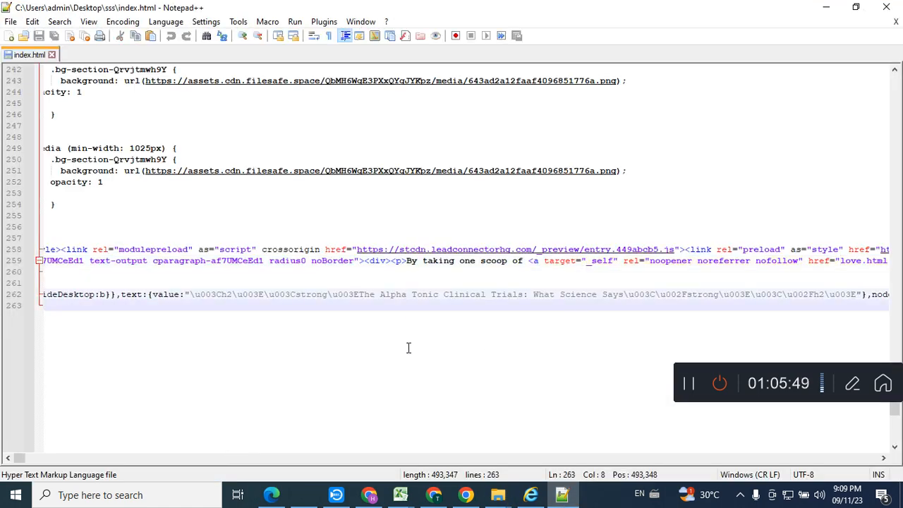
pyautogui.click(885, 7)
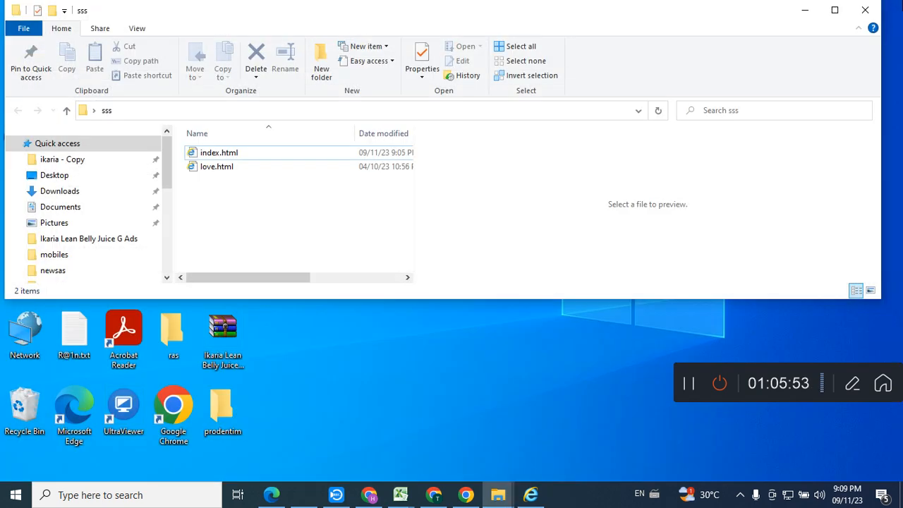
# Step: Open the local index.html in Internet Explorer, check its love.html link, and minimize the browser
pyautogui.doubleClick(266, 156)
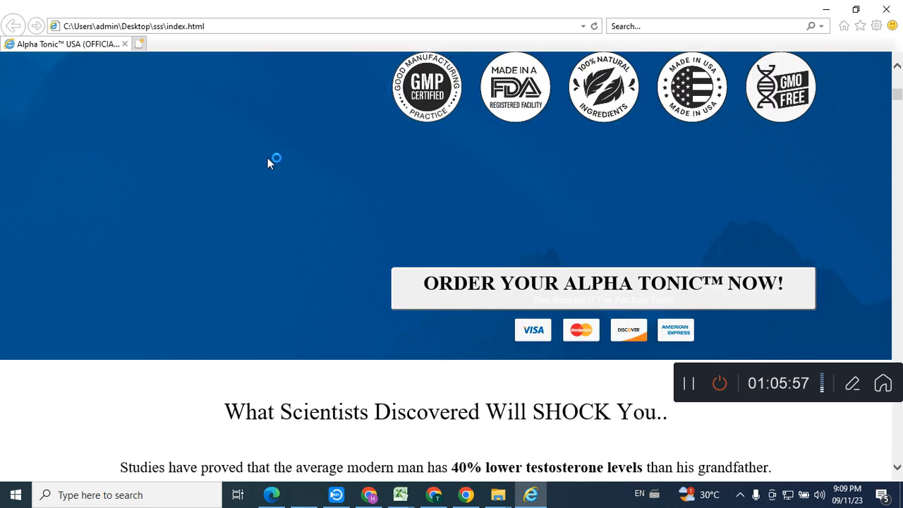
pyautogui.click(549, 287)
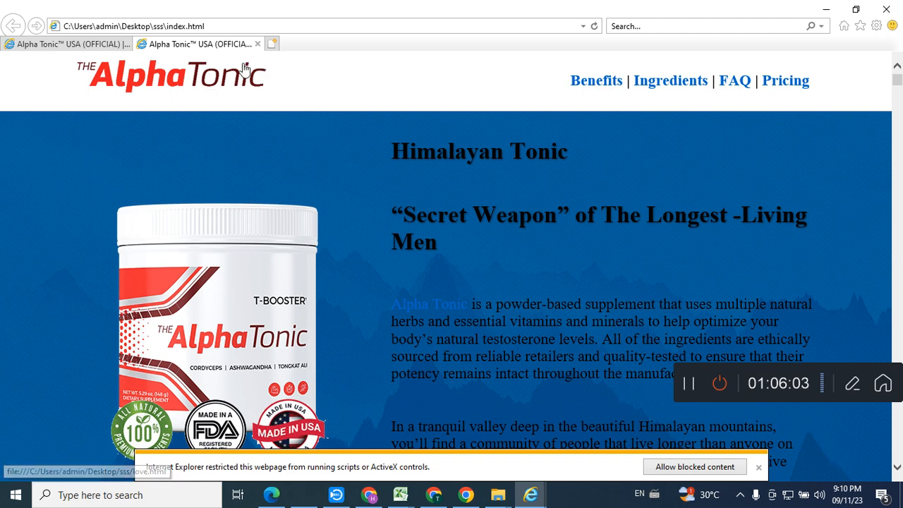
pyautogui.click(886, 9)
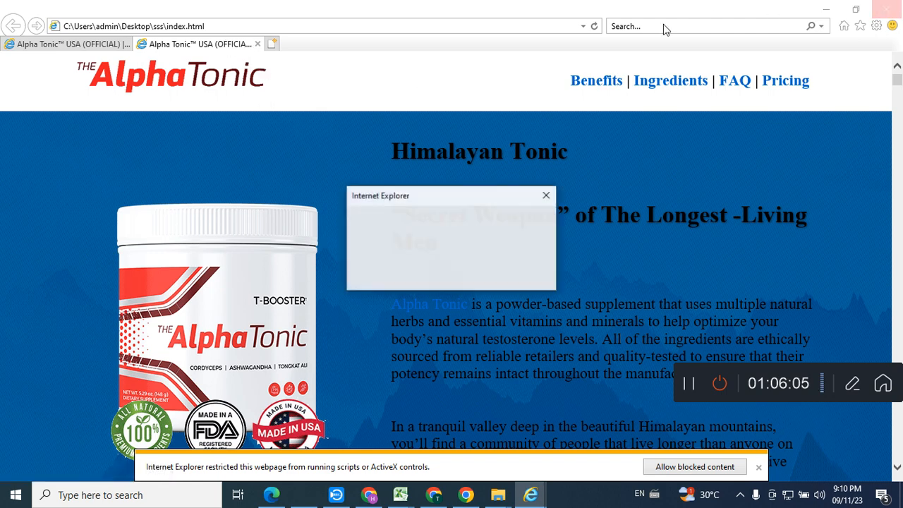
pyautogui.click(547, 197)
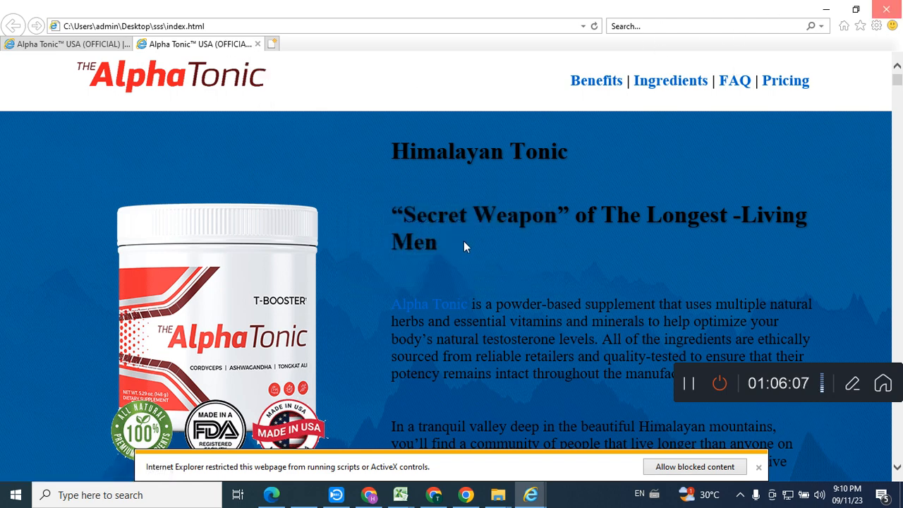
pyautogui.click(828, 10)
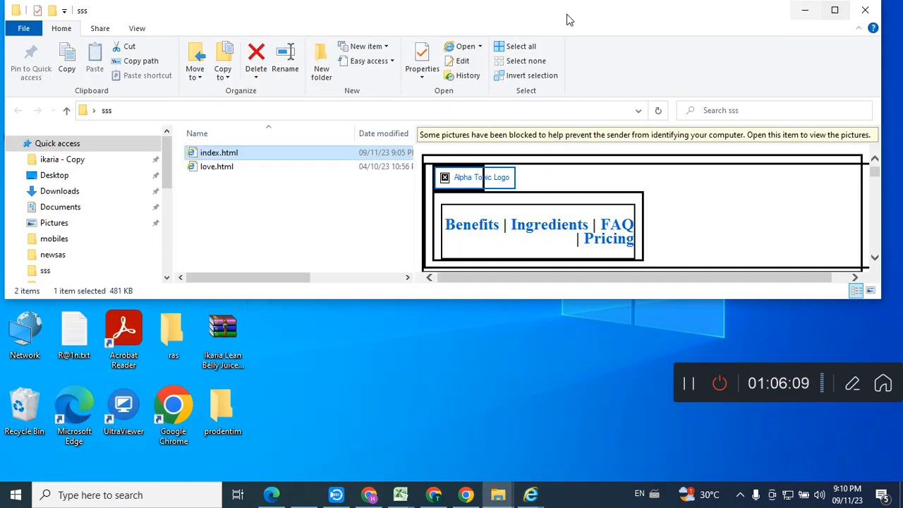
# Step: Close the sss folder window and reopen the folder from the desktop
pyautogui.click(351, 213)
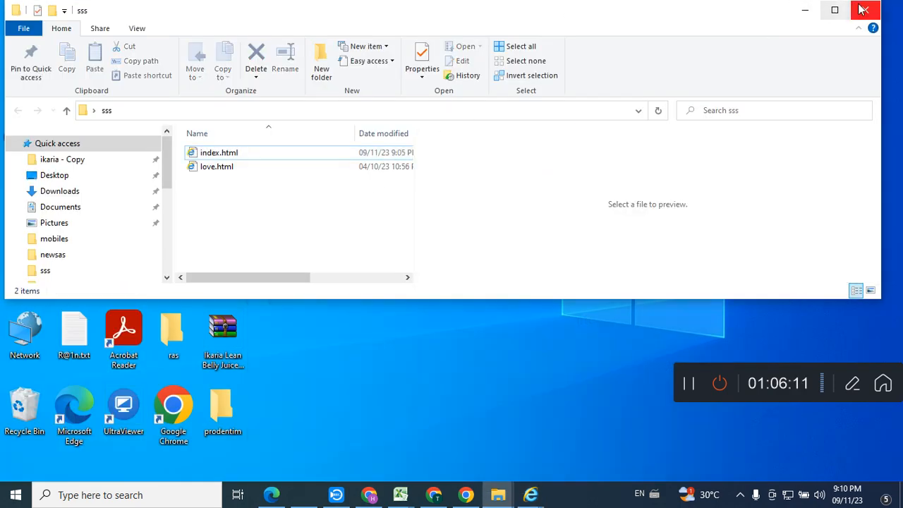
pyautogui.click(865, 10)
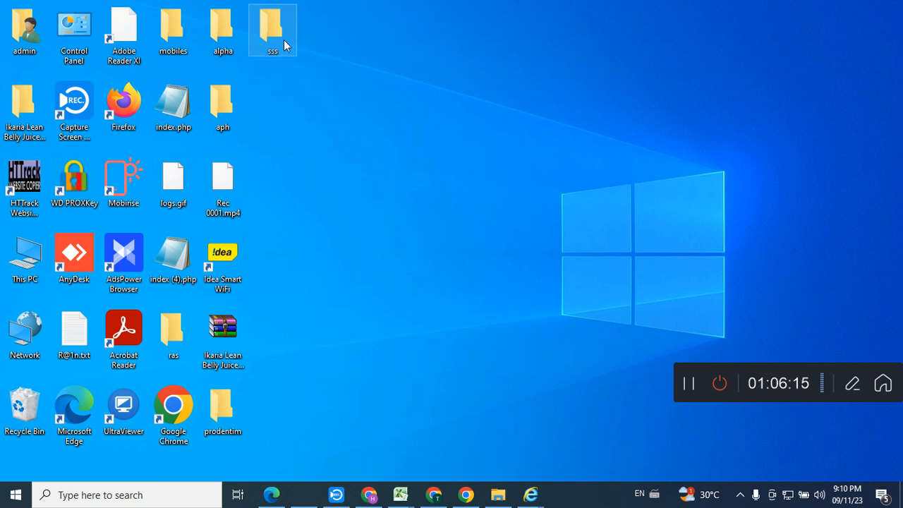
pyautogui.doubleClick(272, 32)
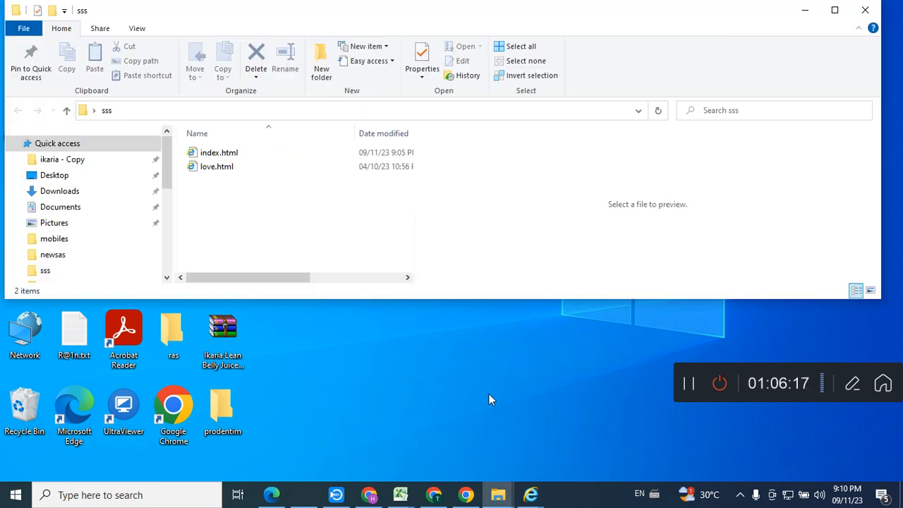
# Step: Switch to the hosting file manager in Chrome and delete index.html and love.html from public_html
pyautogui.click(363, 495)
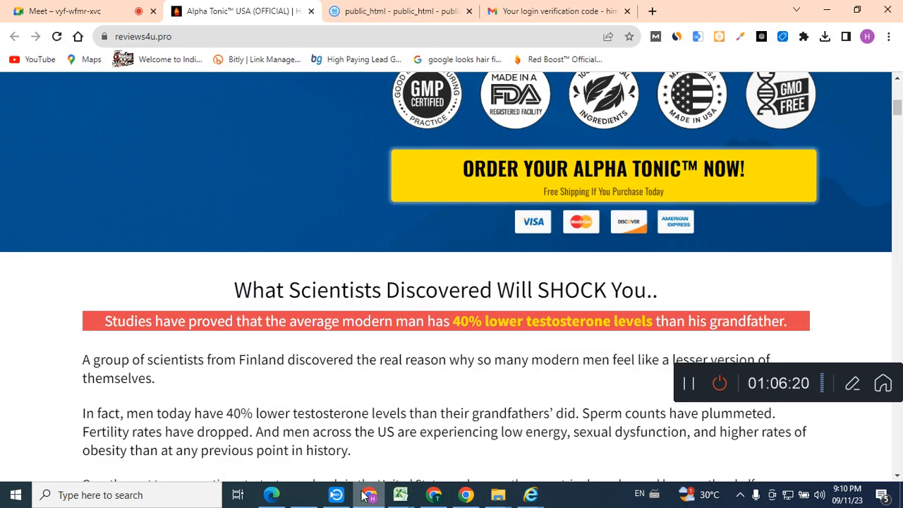
pyautogui.click(331, 8)
pyautogui.hotkey('ctrl', 'a')
pyautogui.press('Delete')
pyautogui.press('Return')
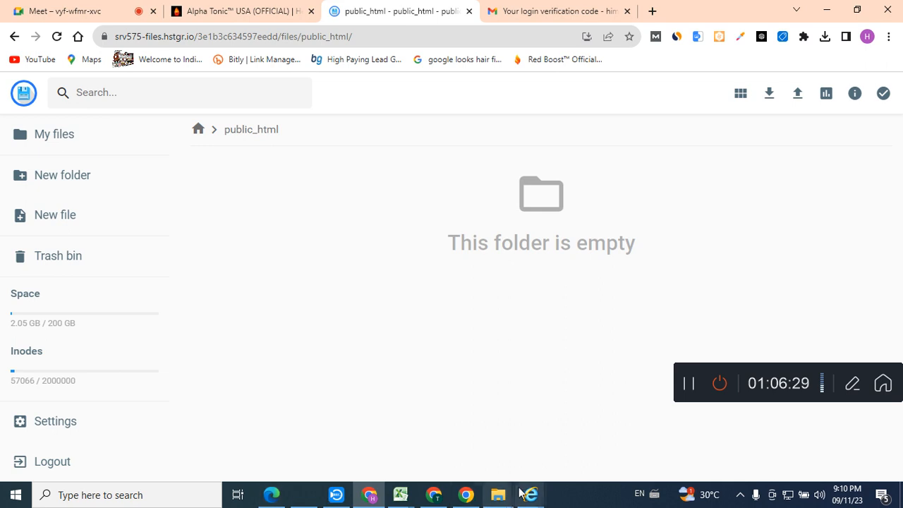
# Step: Upload index.html and love.html from the sss folder into the empty public_html folder
pyautogui.click(494, 496)
pyautogui.click(527, 465)
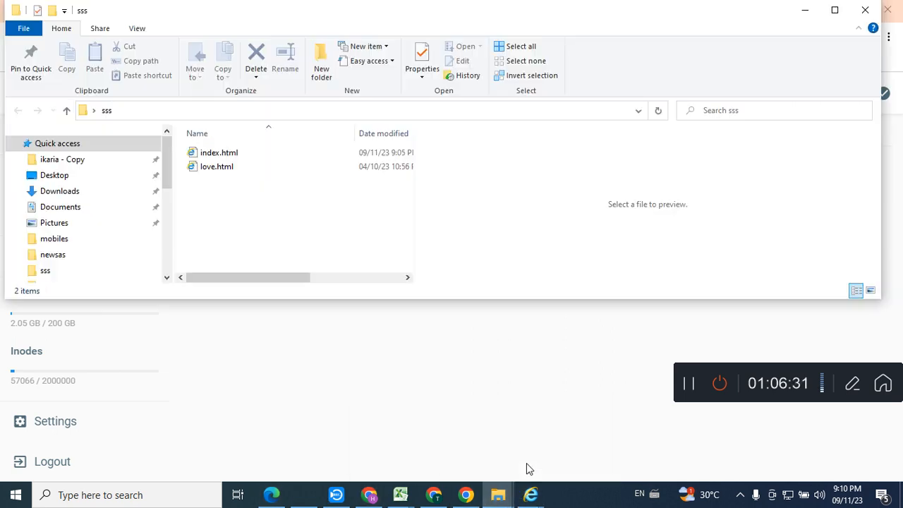
pyautogui.moveTo(269, 218); pyautogui.dragTo(218, 200)
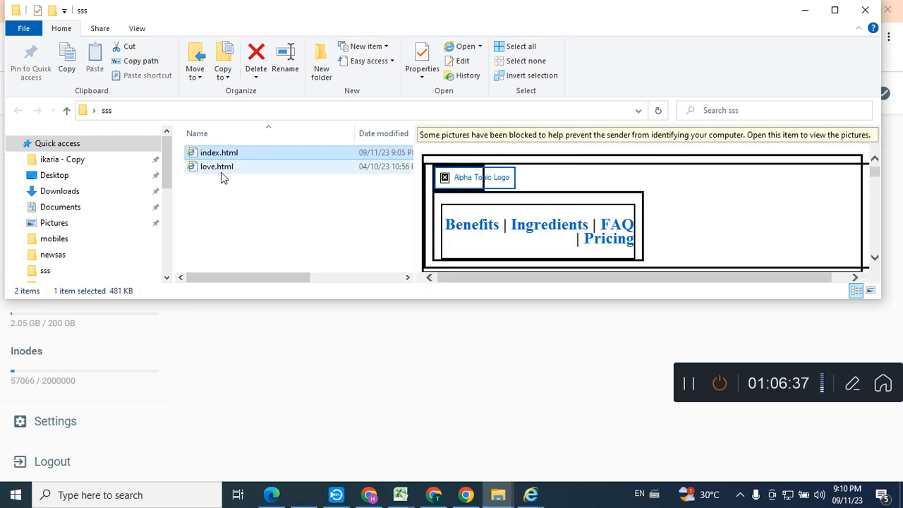
pyautogui.keyDown('ctrl'); pyautogui.click(221, 168); pyautogui.keyUp('ctrl')
pyautogui.moveTo(224, 168); pyautogui.dragTo(331, 392)
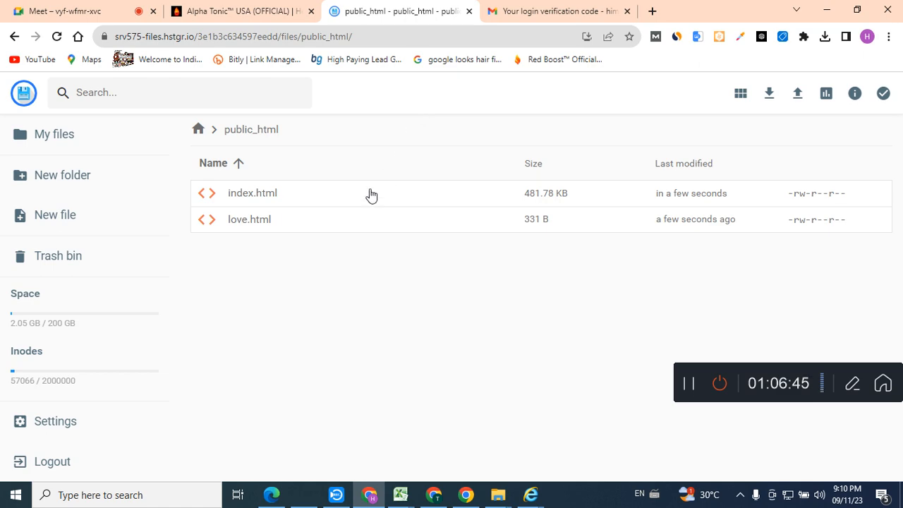
# Step: Reload the live reviews4u.pro page and check it from the header down to the Benefits Of Alpha Tonic section
pyautogui.click(237, 9)
pyautogui.click(56, 36)
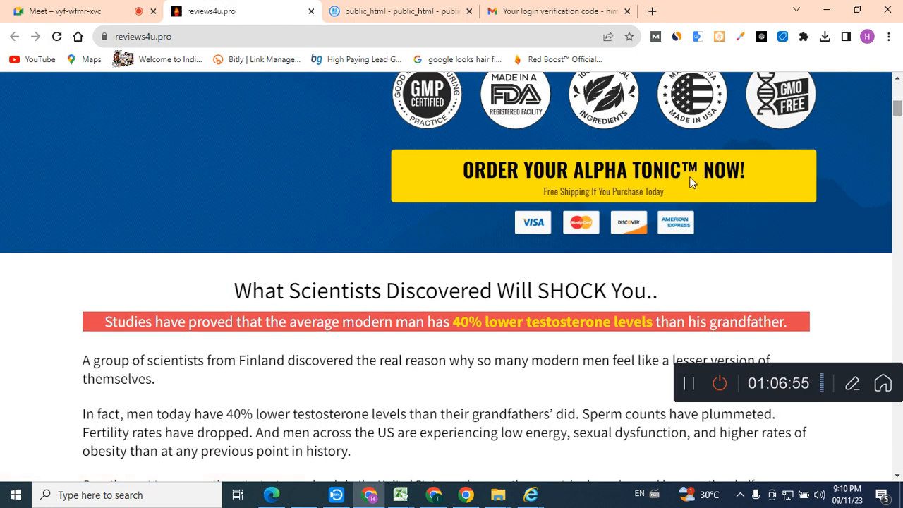
pyautogui.scroll(7, 636, 169)
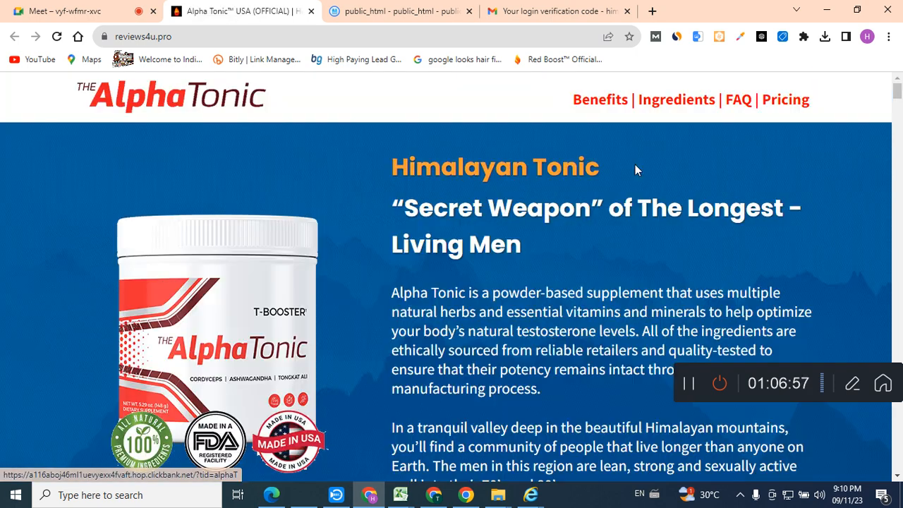
pyautogui.moveTo(898, 99); pyautogui.dragTo(899, 272)
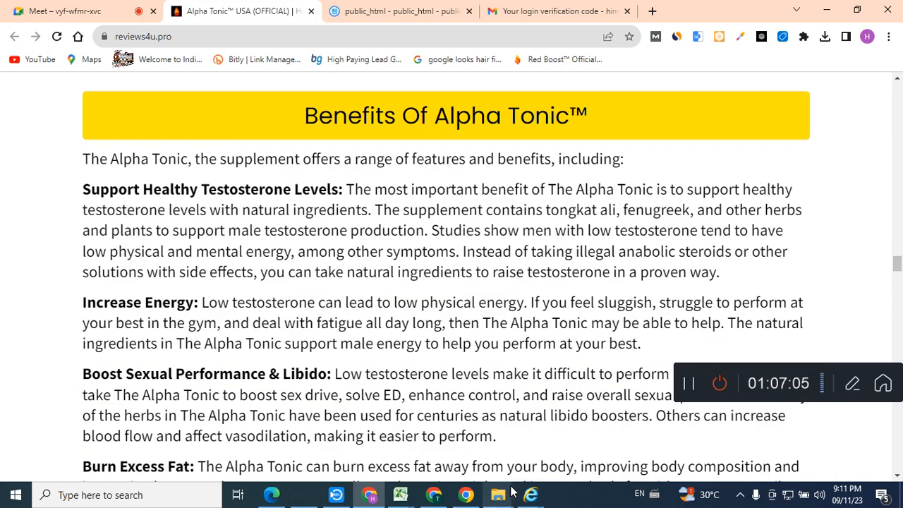
# Step: Open index.html from the sss folder in Notepad++ and place the cursor in the source code at line 256
pyautogui.moveTo(508, 495)
pyautogui.click(557, 467)
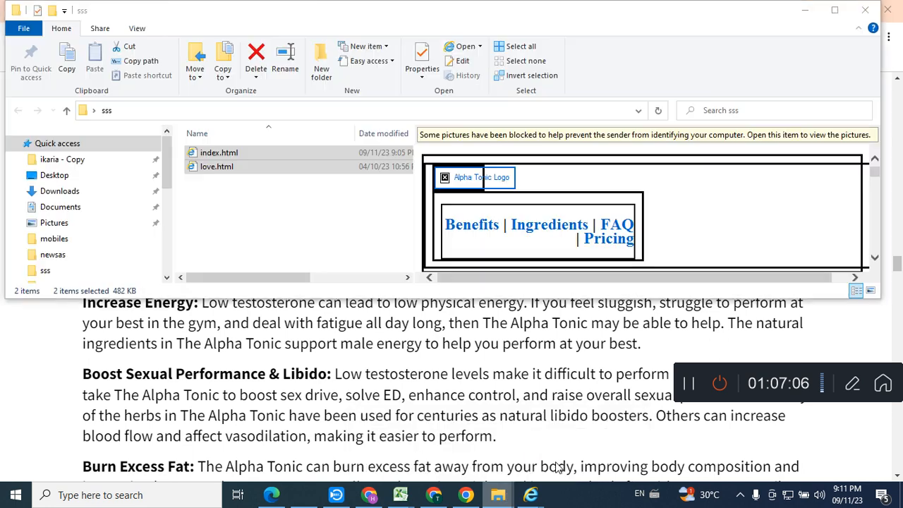
pyautogui.click(268, 227)
pyautogui.click(217, 155)
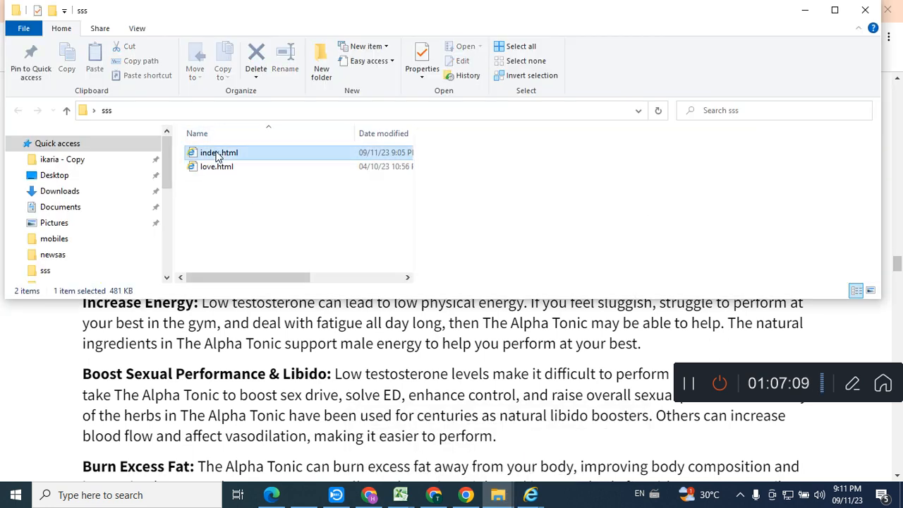
pyautogui.rightClick(217, 155)
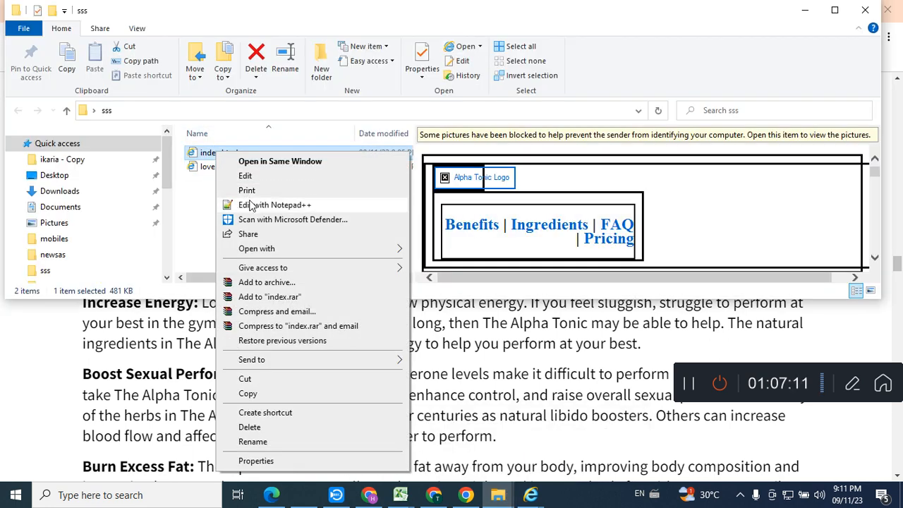
pyautogui.click(252, 204)
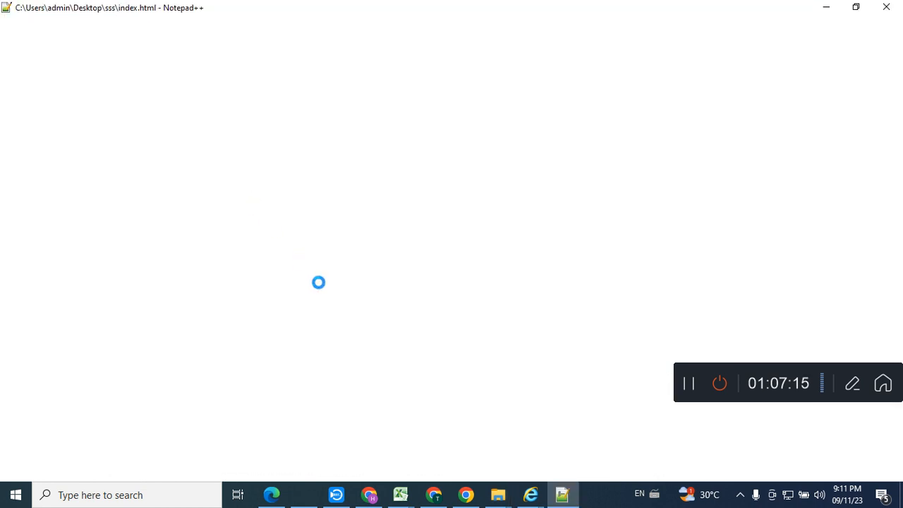
pyautogui.click(395, 221)
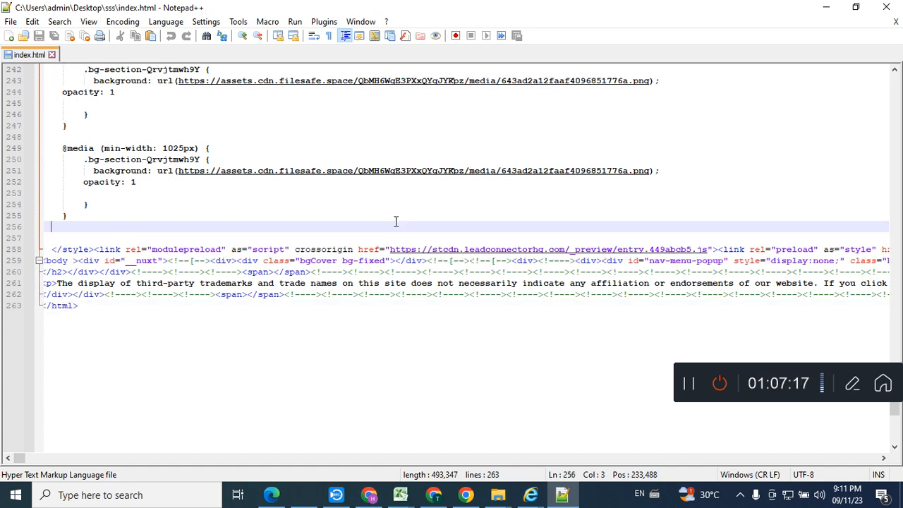
# Step: Find the ClickBank hop link ending in ?tid=alphaT in index.html and replace all its occurrences with love.html
pyautogui.hotkey('ctrl', 'f')
pyautogui.write('1uevyexx4fvaft.hop.clickbank.net/?tid=alphaT')
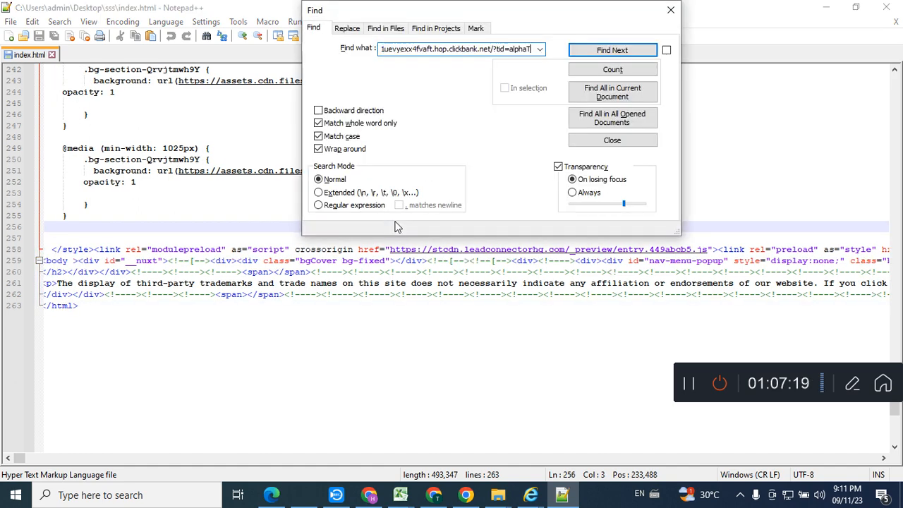
pyautogui.press('Return')
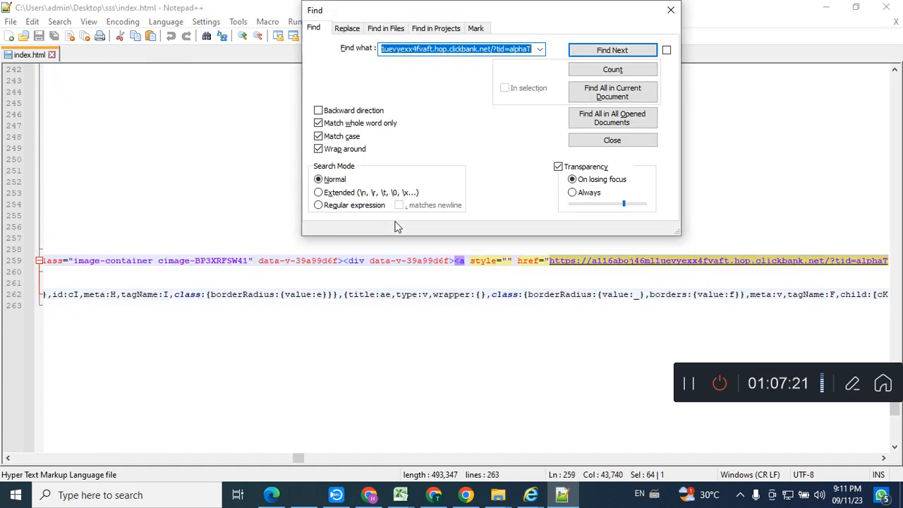
pyautogui.click(347, 29)
pyautogui.click(440, 68)
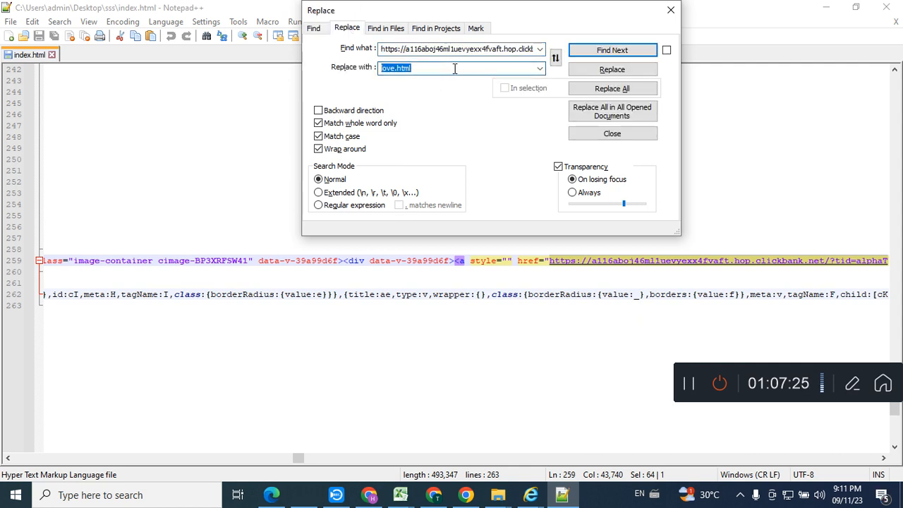
pyautogui.click(602, 90)
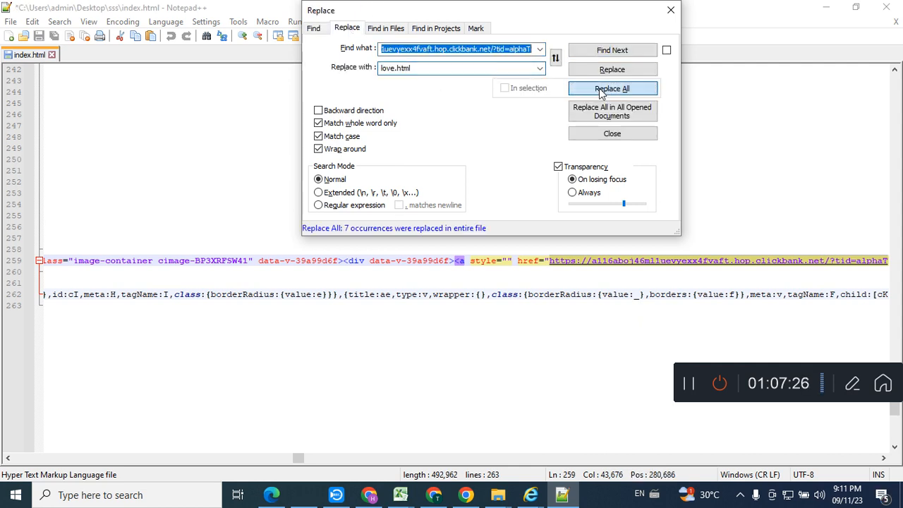
# Step: Close the replace dialog, save index.html and close the editor
pyautogui.click(670, 10)
pyautogui.click(659, 126)
pyautogui.hotkey('ctrl', 's')
pyautogui.hotkey('alt', 'F4')
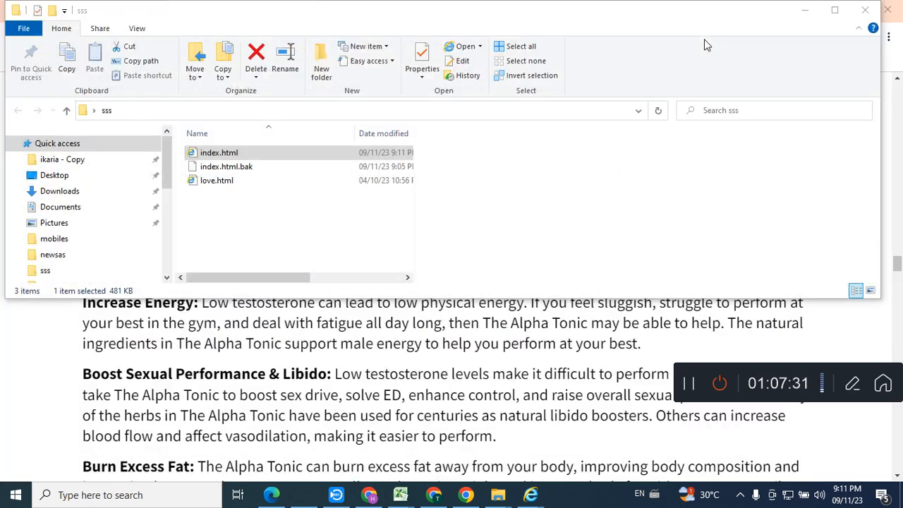
# Step: Return to the live reviews4u.pro page and inspect the link options of the first Order Your Alpha Tonic Now button
pyautogui.click(473, 376)
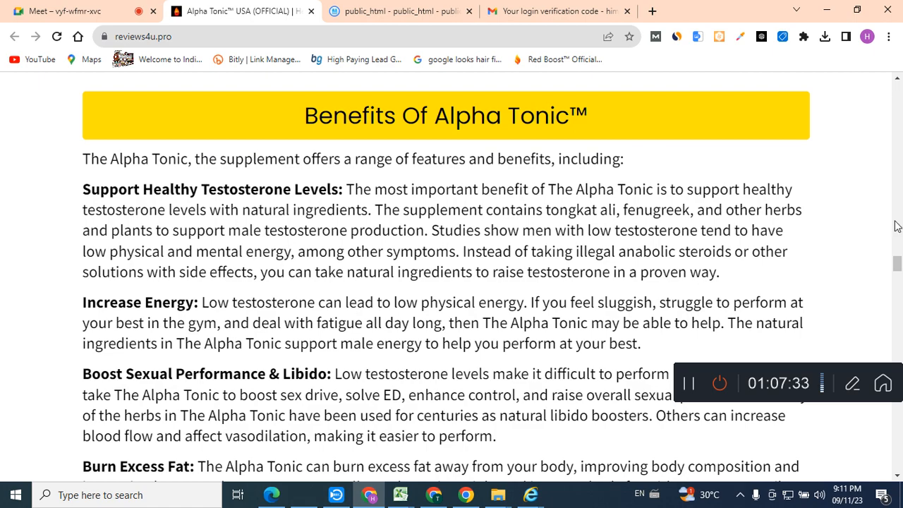
pyautogui.moveTo(899, 263); pyautogui.dragTo(879, 117)
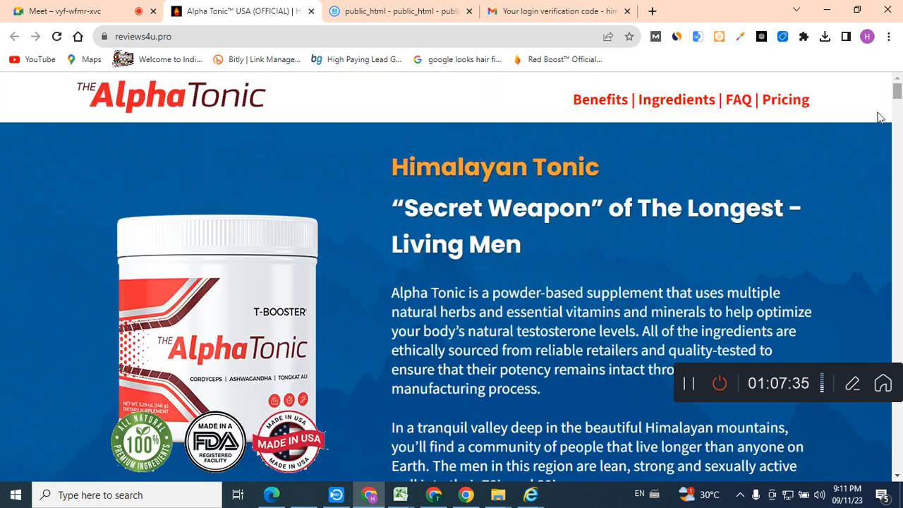
pyautogui.click(897, 476)
pyautogui.scroll(-2, 897, 479)
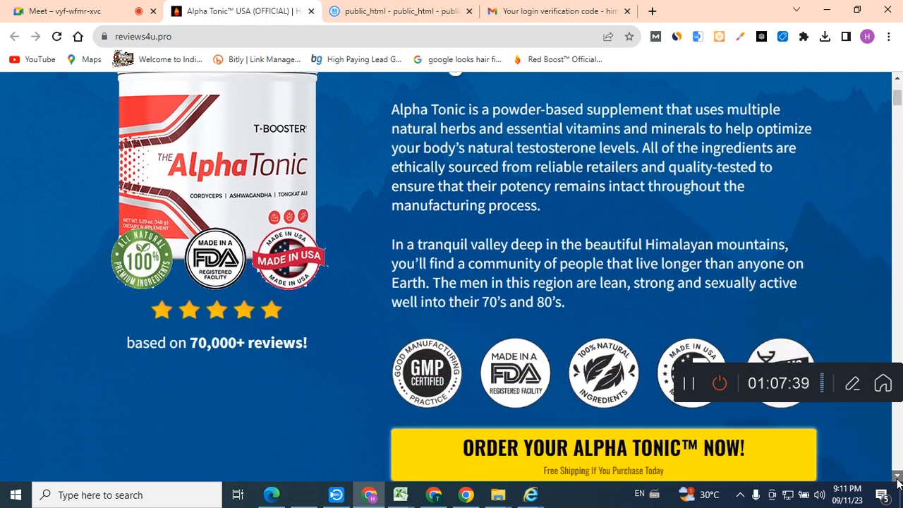
pyautogui.rightClick(663, 426)
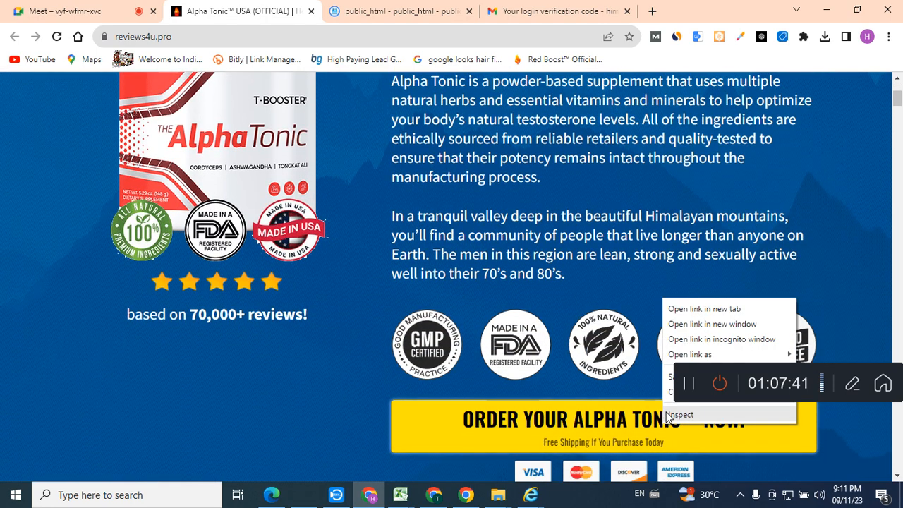
pyautogui.click(670, 400)
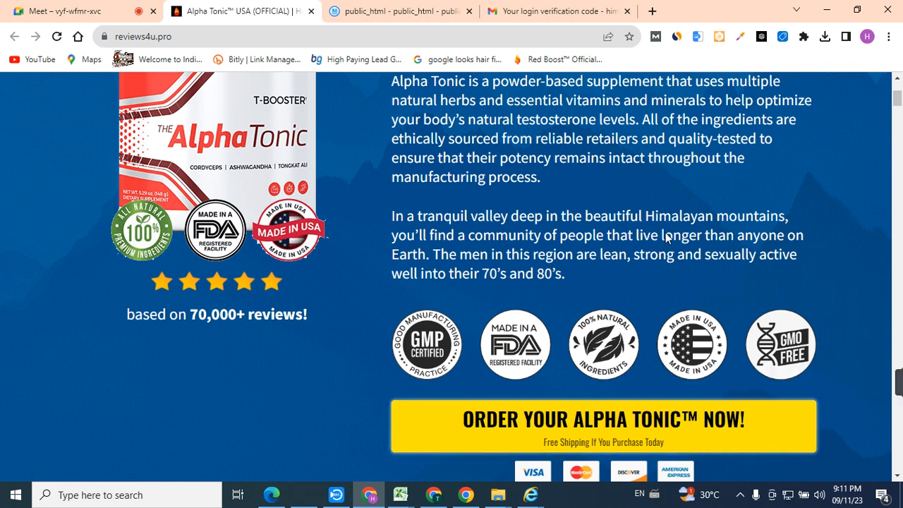
# Step: Check the sss folder, switch to the hosting file manager and permanently delete index.html and love.html from public_html
pyautogui.moveTo(497, 494)
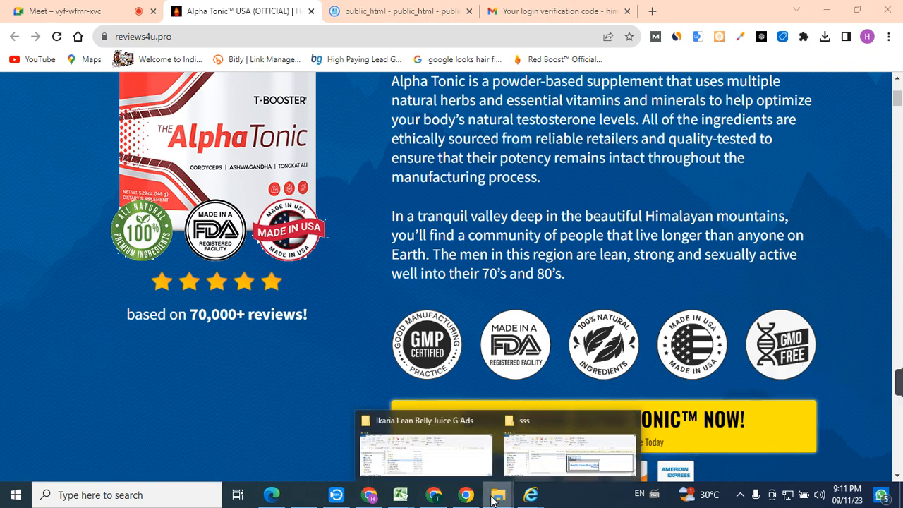
pyautogui.click(525, 472)
pyautogui.click(309, 246)
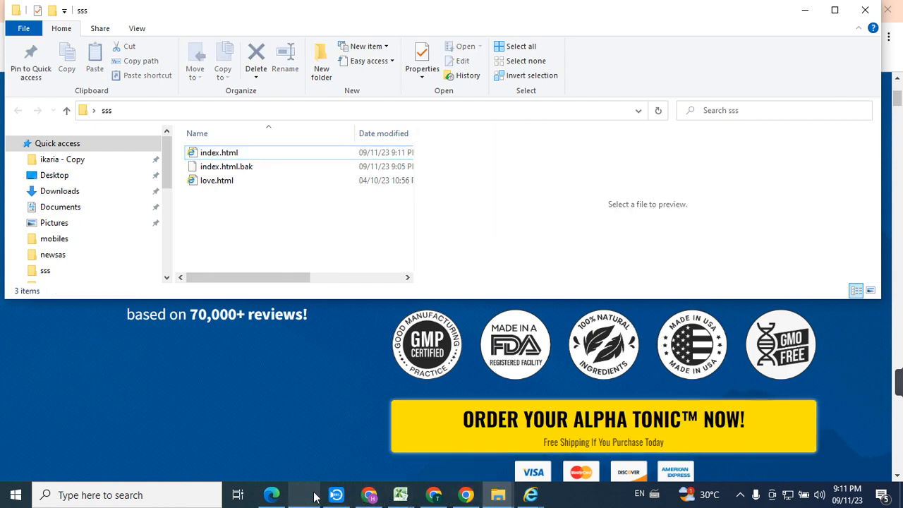
pyautogui.click(366, 497)
pyautogui.click(393, 12)
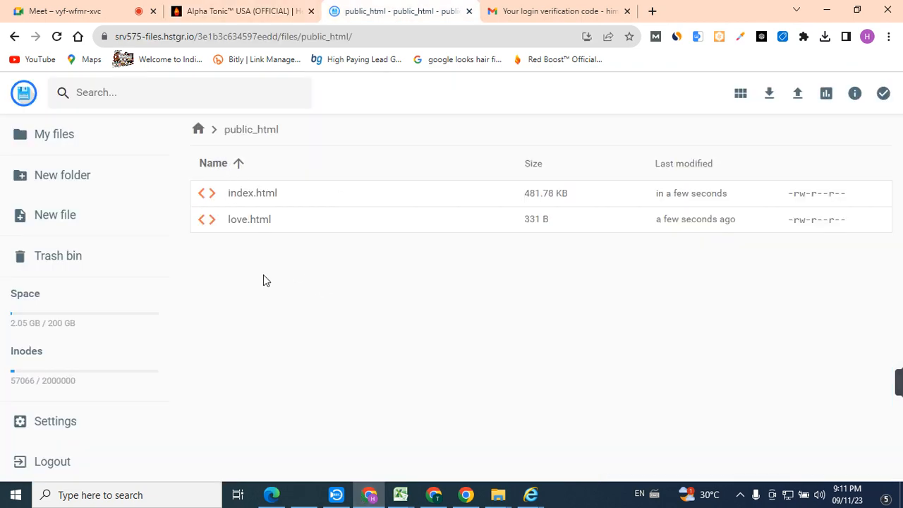
pyautogui.hotkey('ctrl', 'a')
pyautogui.press('Delete')
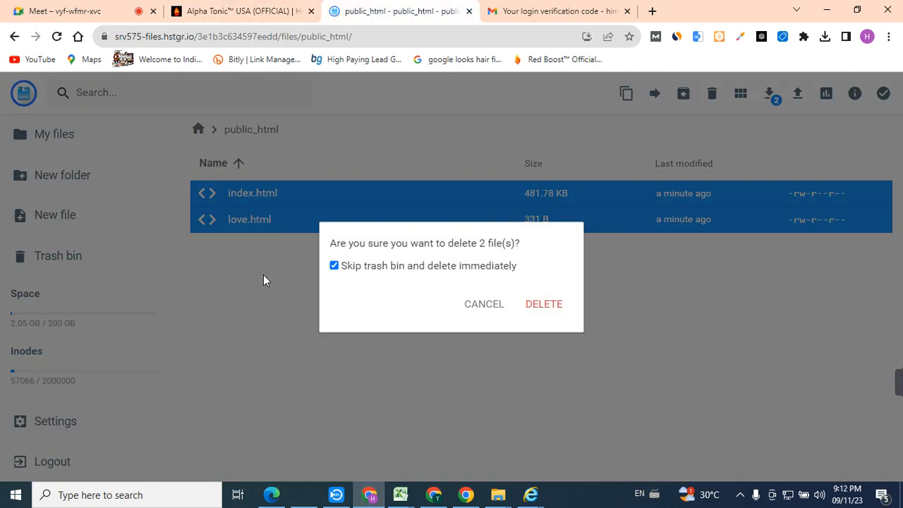
pyautogui.press('Return')
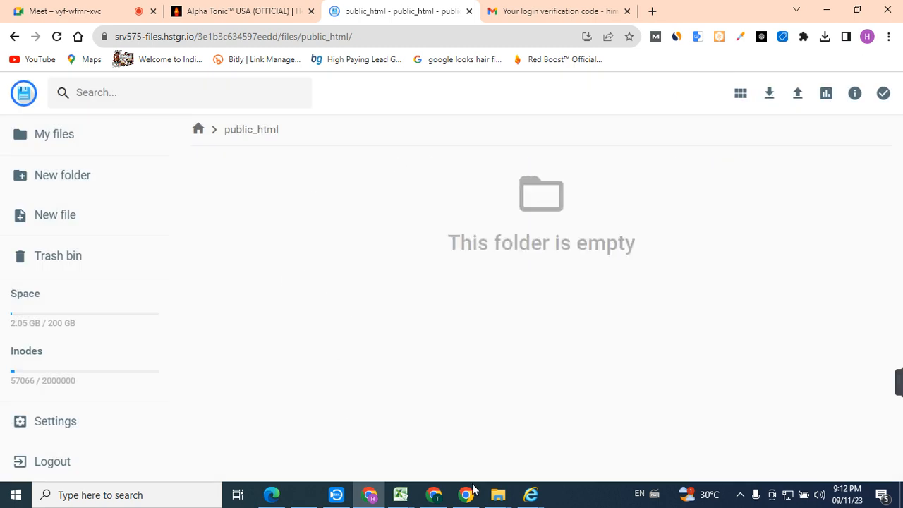
# Step: Upload index.html, index.html.bak and love.html from the sss folder into the empty public_html folder
pyautogui.moveTo(498, 494)
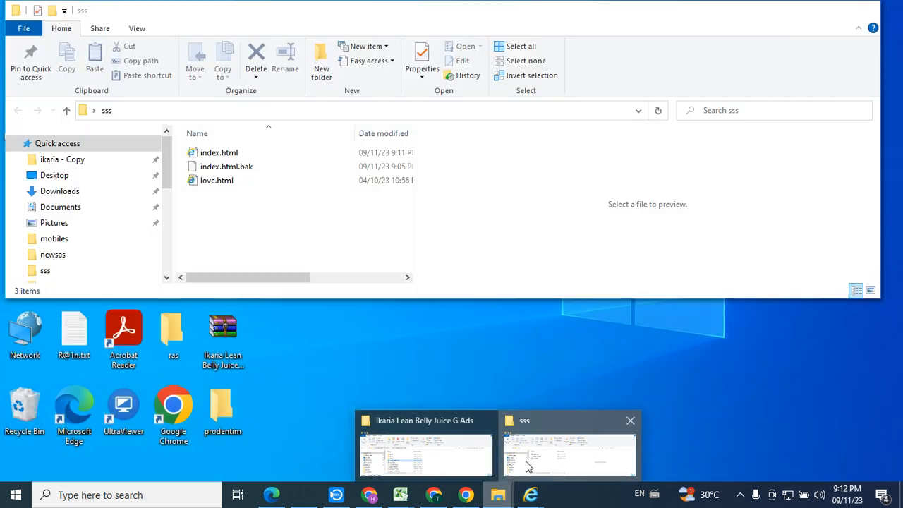
pyautogui.click(525, 466)
pyautogui.moveTo(274, 225); pyautogui.dragTo(204, 136)
pyautogui.moveTo(316, 324); pyautogui.dragTo(321, 388)
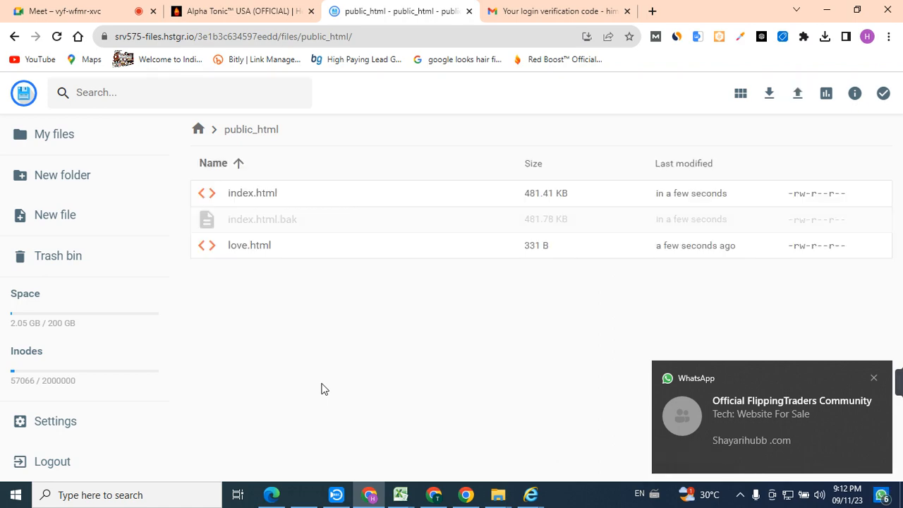
# Step: Reload the live reviews4u.pro page and check the link targets of the first order button and the Add To Order buttons
pyautogui.click(254, 11)
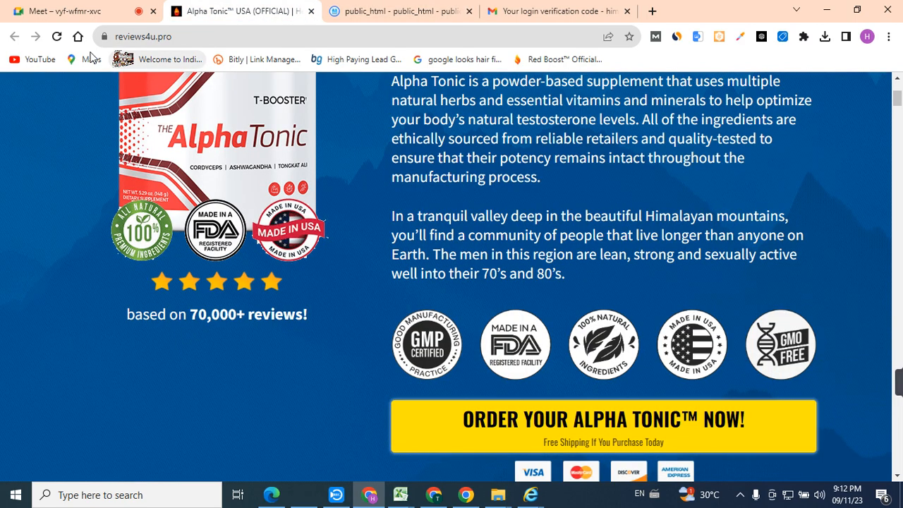
pyautogui.click(57, 36)
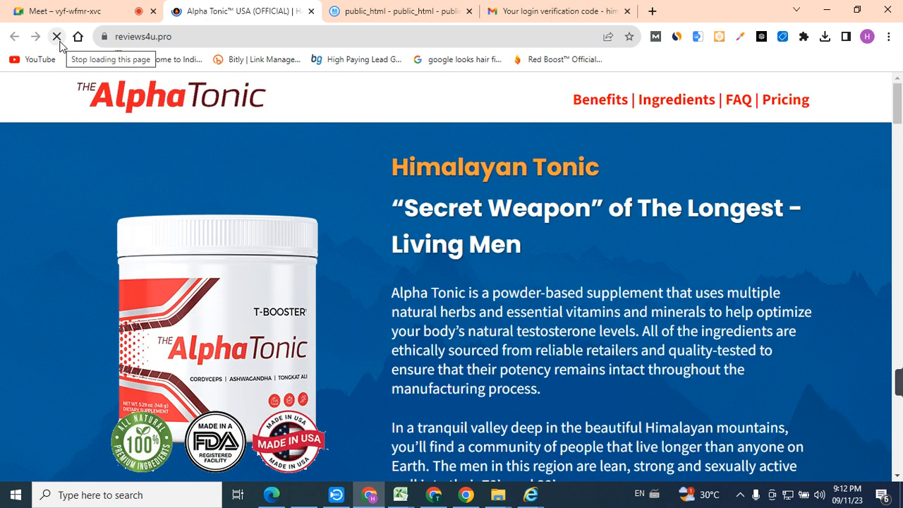
pyautogui.moveTo(895, 88); pyautogui.dragTo(895, 102)
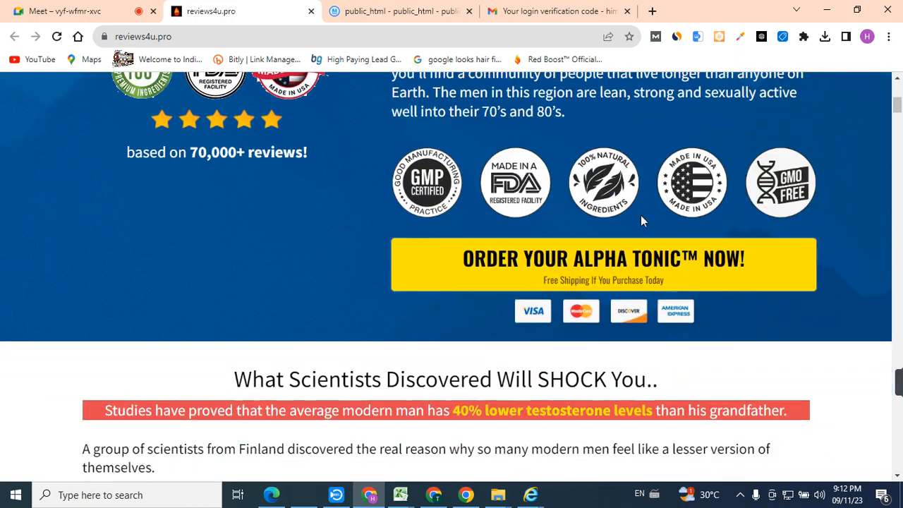
pyautogui.scroll(5, 607, 259)
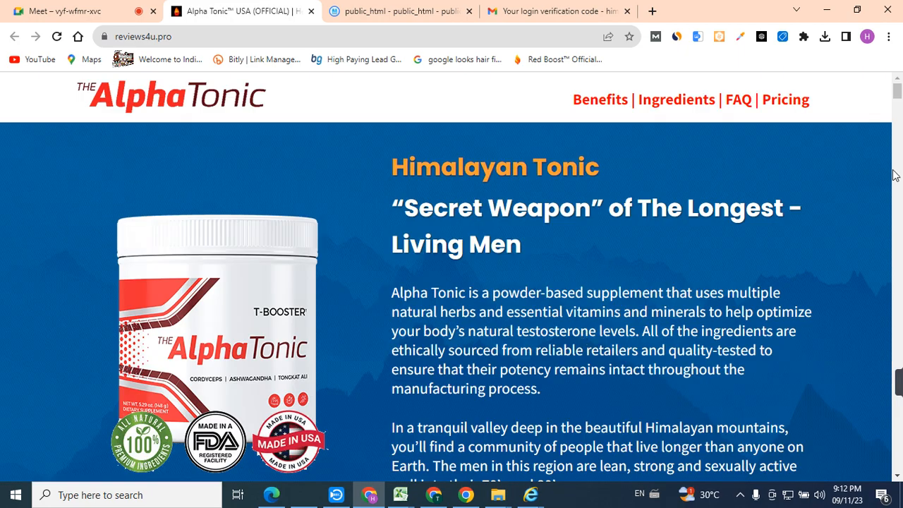
pyautogui.moveTo(895, 93); pyautogui.dragTo(895, 105)
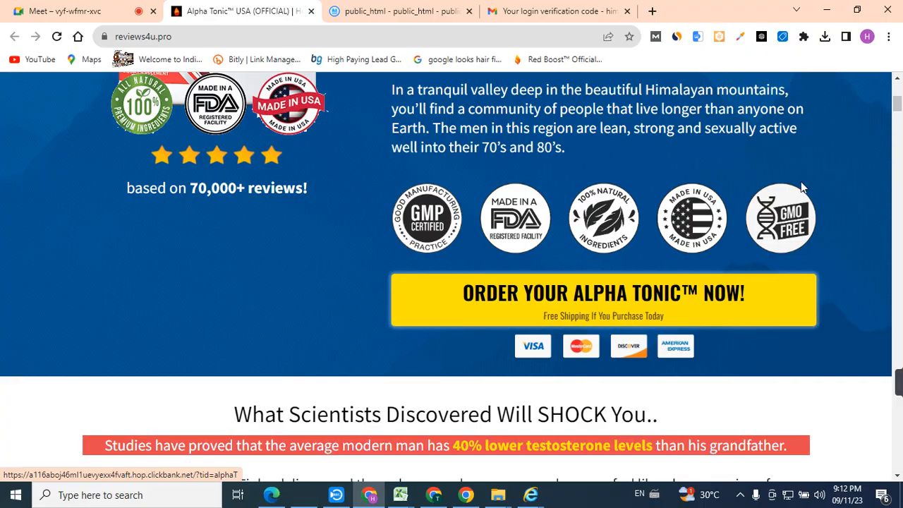
pyautogui.moveTo(896, 105); pyautogui.dragTo(896, 216)
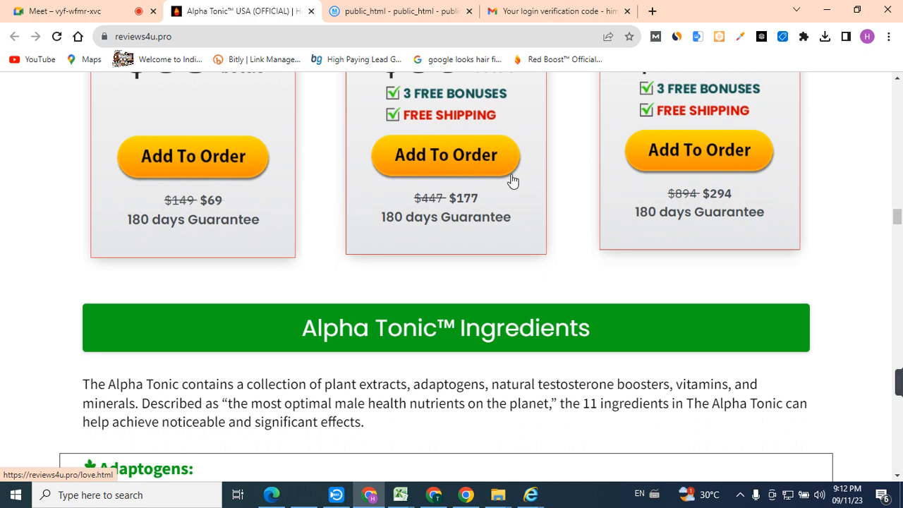
pyautogui.moveTo(498, 495)
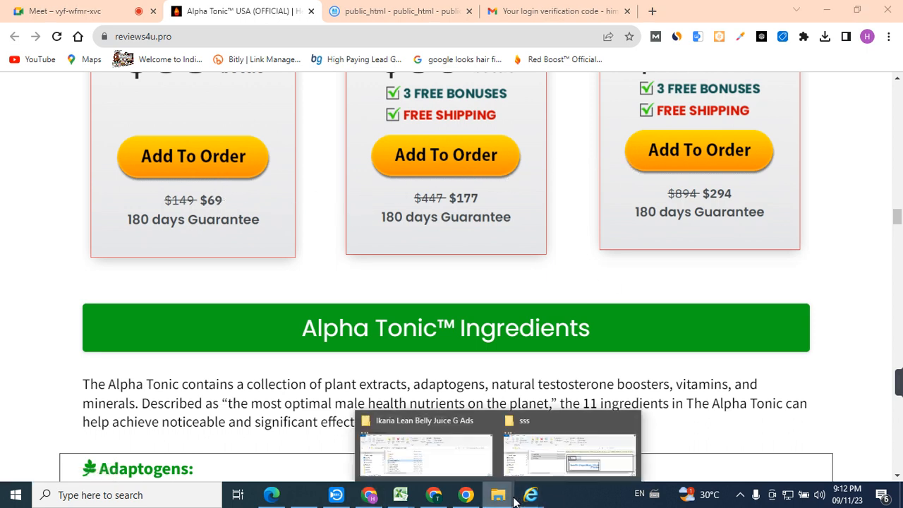
pyautogui.moveTo(493, 463)
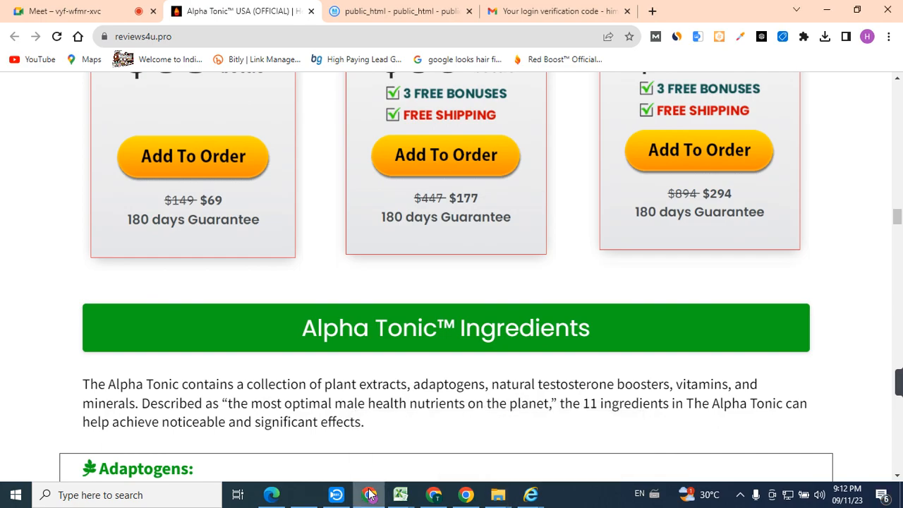
# Step: Recheck the link target of the Order Your Alpha Tonic Now button below the certification badges
pyautogui.moveTo(896, 217); pyautogui.dragTo(882, 97)
pyautogui.scroll(-5, 603, 267)
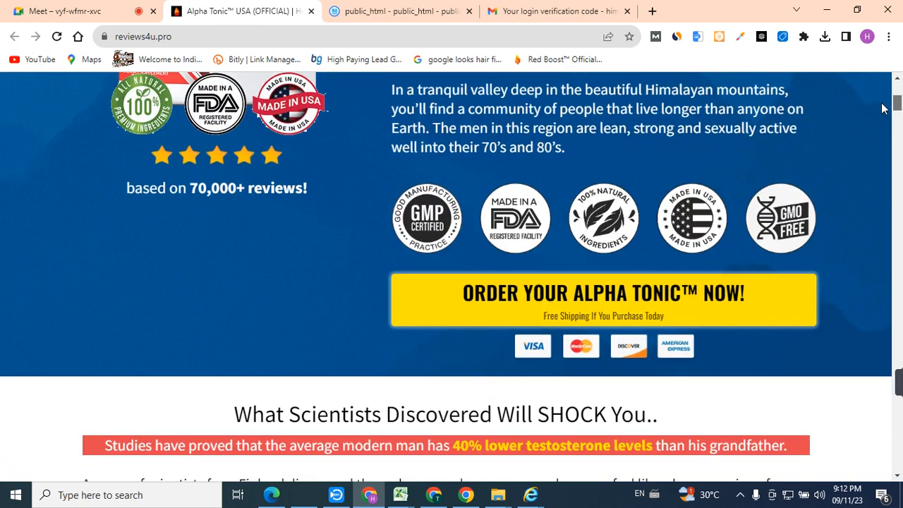
pyautogui.rightClick(603, 266)
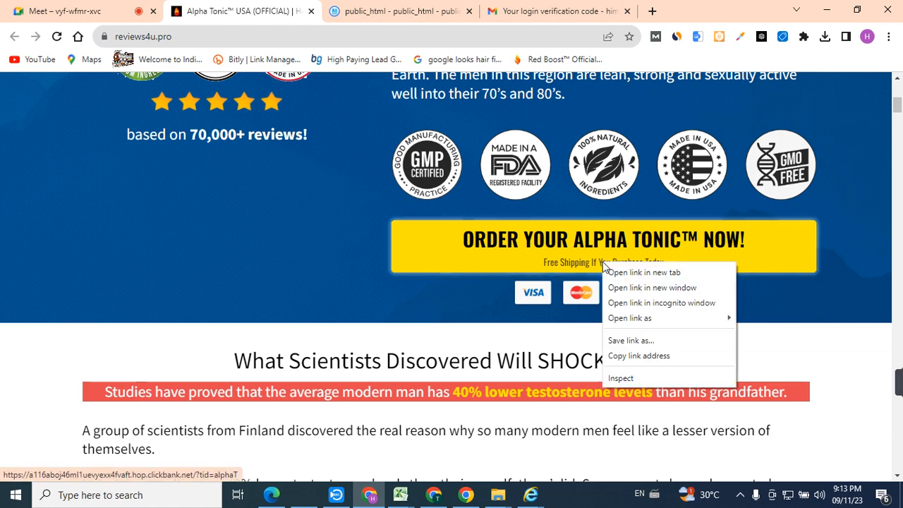
# Step: Switch to the sss folder and open index.html in Notepad++
pyautogui.click(498, 494)
pyautogui.click(462, 463)
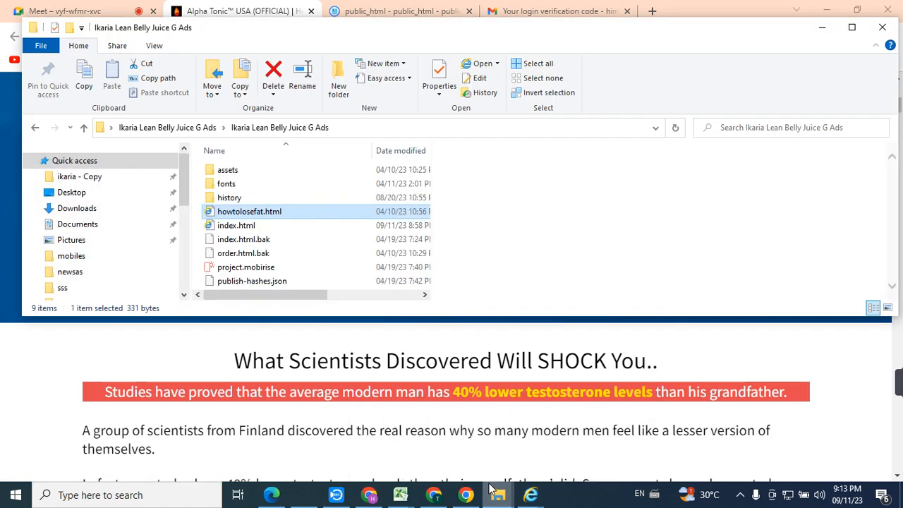
pyautogui.click(511, 478)
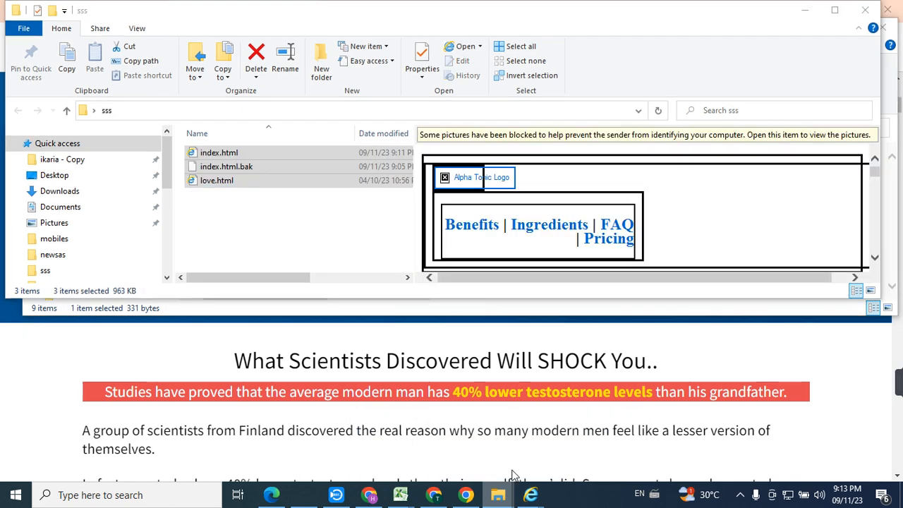
pyautogui.click(244, 200)
pyautogui.click(224, 153)
pyautogui.rightClick(223, 155)
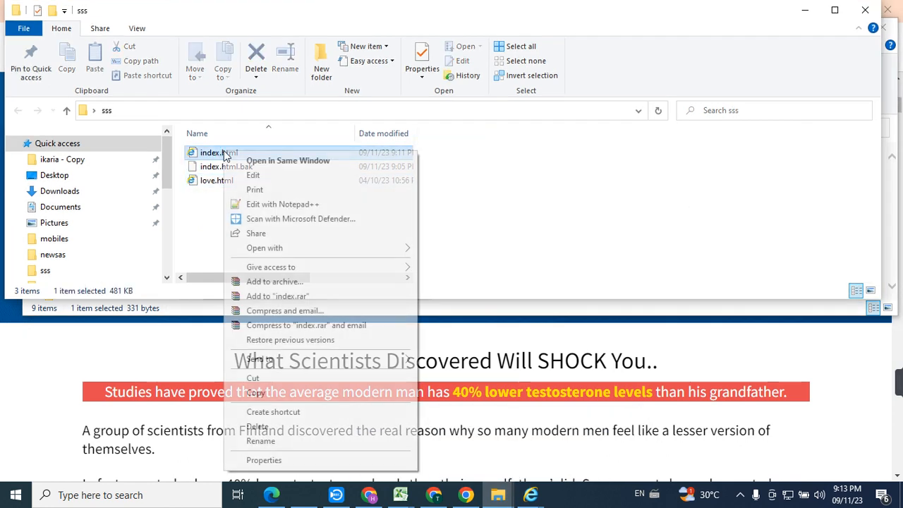
pyautogui.click(253, 205)
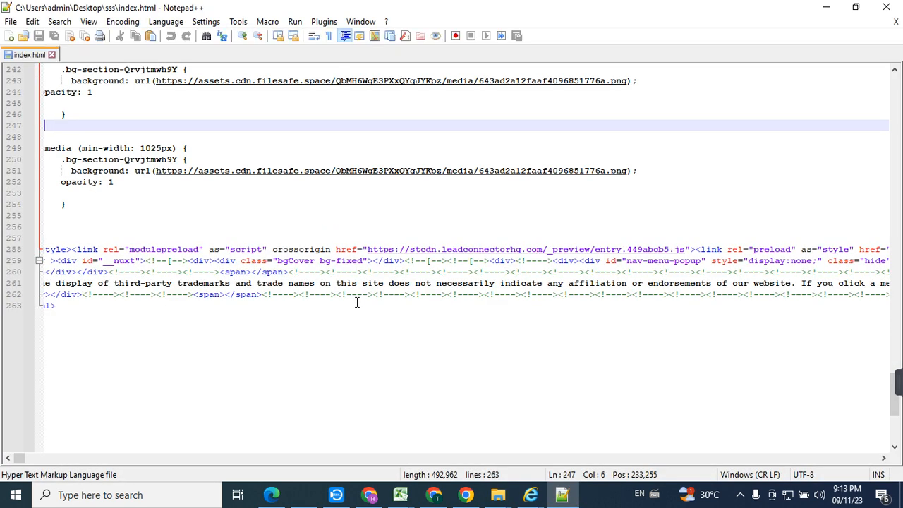
# Step: Search the index.html source for ALPHAT and close the search dialog
pyautogui.hotkey('ctrl', 'f')
pyautogui.write('A')
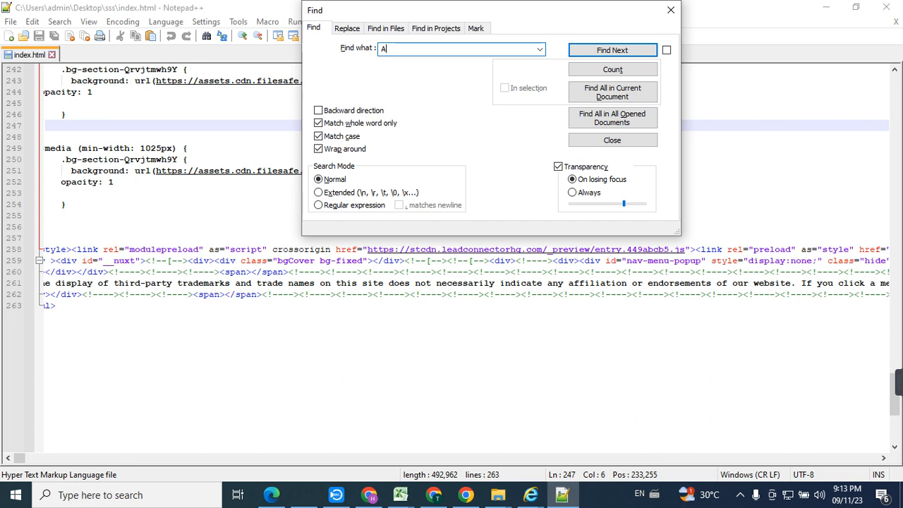
pyautogui.write('PPHAT')
pyautogui.press('Return')
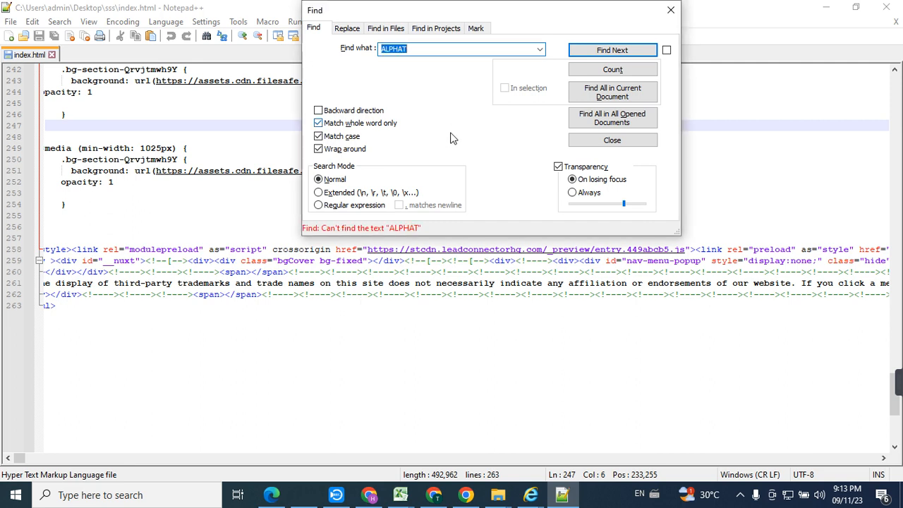
pyautogui.click(670, 10)
# Step: Return to the start of index.html, search for alphaT and close the search dialog
pyautogui.moveTo(894, 409); pyautogui.dragTo(862, 61)
pyautogui.click(690, 93)
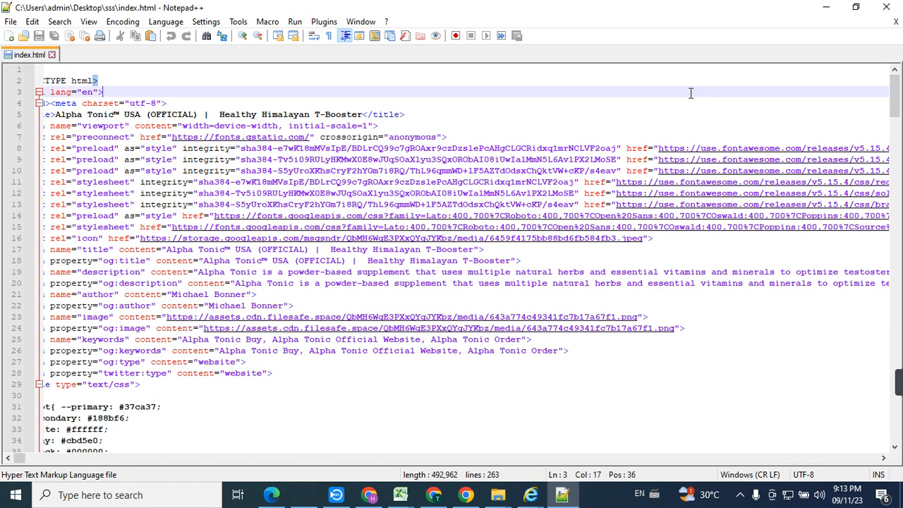
pyautogui.hotkey('ctrl', 'f')
pyautogui.hotkey('ctrl', 'v')
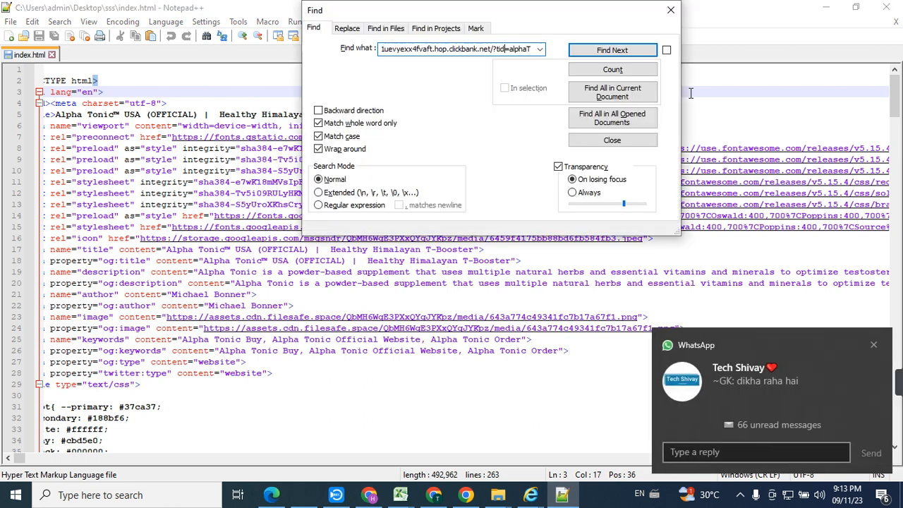
pyautogui.hotkey('shift', 'Home')
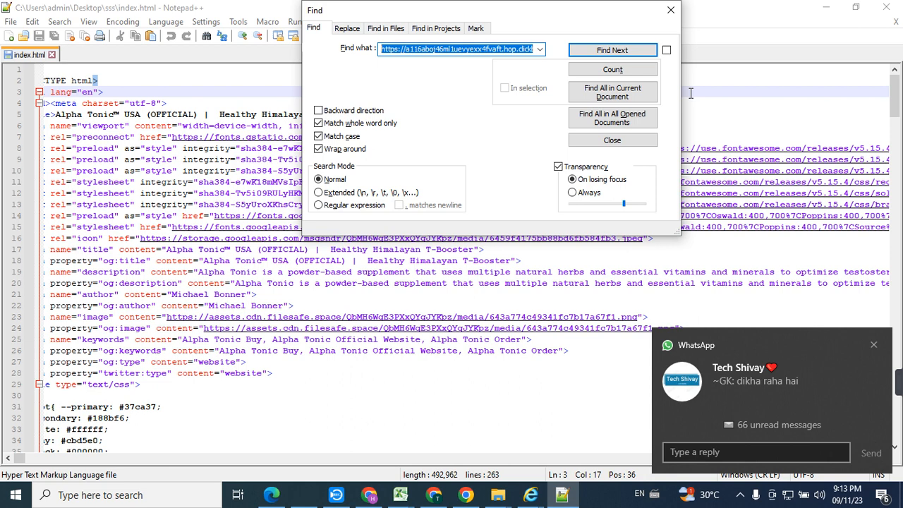
pyautogui.write('alphaT')
pyautogui.press('Return')
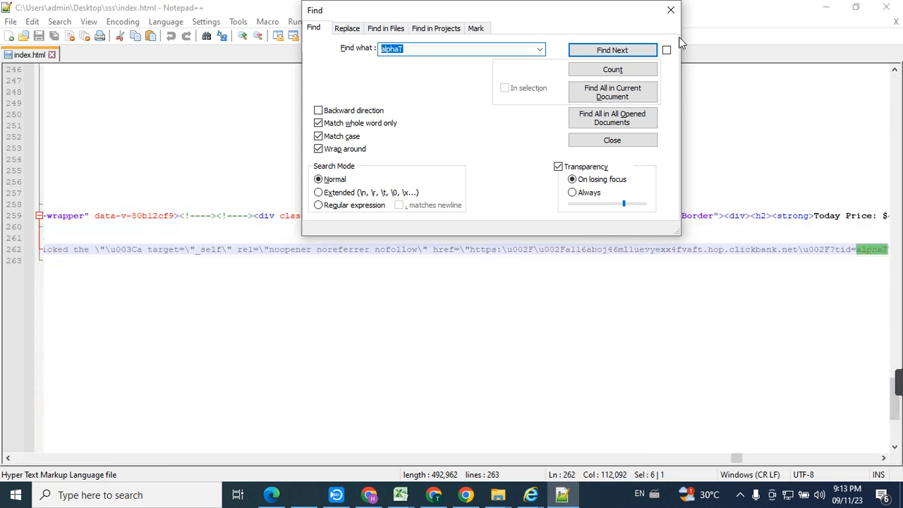
pyautogui.click(672, 16)
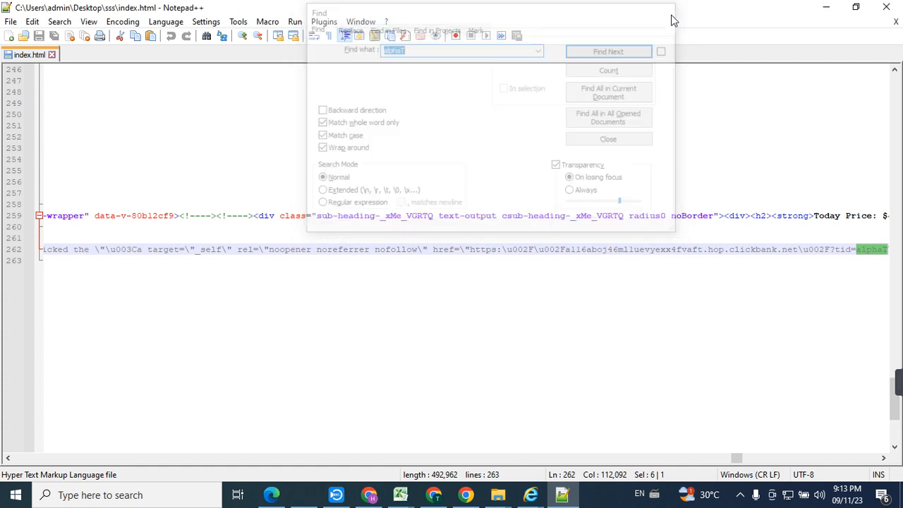
# Step: Replace all occurrences of the escaped hop.clickbank.net URL ending in ?tid=alphaT with love.html, and save index.html
pyautogui.click(473, 250)
pyautogui.press('Left')
pyautogui.hotkey('shift', 'Right')
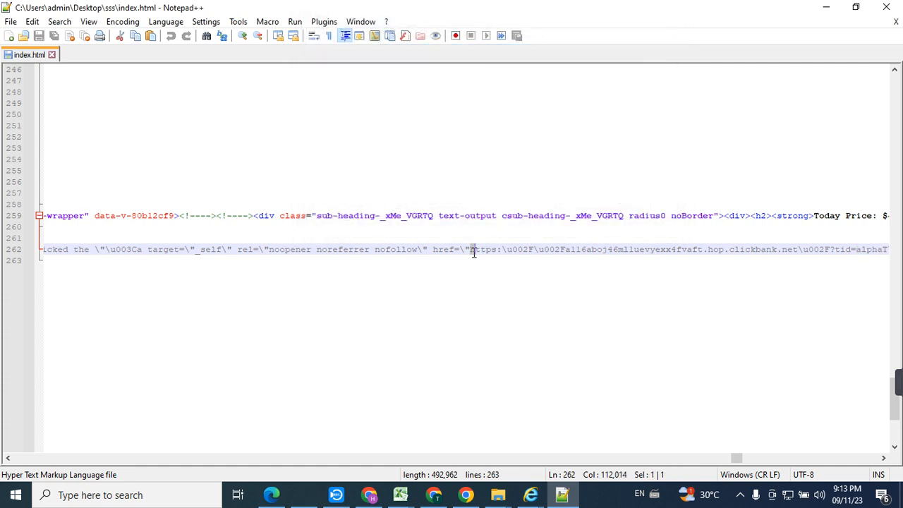
pyautogui.hotkey('shift', 'Right')
pyautogui.hotkey('shift', 'Right')
pyautogui.hotkey('shift', 'Right')
pyautogui.hotkey('shift', 'Right')
pyautogui.hotkey('shift', 'Right')
pyautogui.hotkey('shift', 'Right')
pyautogui.hotkey('shift', 'Right')
pyautogui.hotkey('shift', 'Right')
pyautogui.hotkey('shift', 'Right')
pyautogui.hotkey('shift', 'Right')
pyautogui.hotkey('shift', 'Right')
pyautogui.hotkey('shift', 'Right')
pyautogui.hotkey('shift', 'Right')
pyautogui.hotkey('shift', 'Right')
pyautogui.hotkey('shift', 'Right')
pyautogui.hotkey('shift', 'Right')
pyautogui.hotkey('shift', 'Right')
pyautogui.hotkey('shift', 'Right')
pyautogui.hotkey('shift', 'Right')
pyautogui.hotkey('shift', 'Right')
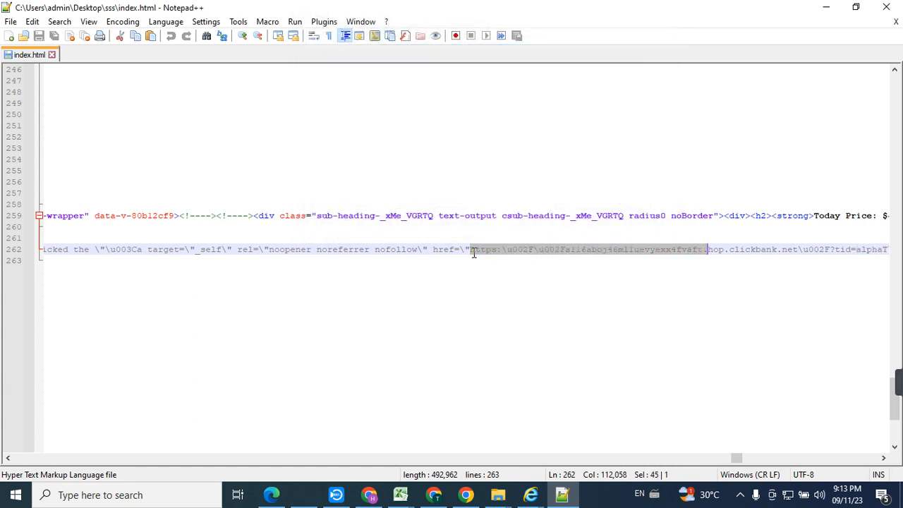
pyautogui.hotkey('shift', 'Right')
pyautogui.hotkey('shift', 'Right')
pyautogui.hotkey('shift', 'Right')
pyautogui.hotkey('shift', 'Right')
pyautogui.hotkey('shift', 'Right')
pyautogui.hotkey('shift', 'Right')
pyautogui.hotkey('shift', 'Right')
pyautogui.hotkey('shift', 'Right')
pyautogui.hotkey('shift', 'Right')
pyautogui.hotkey('shift', 'Right')
pyautogui.hotkey('shift', 'Right')
pyautogui.hotkey('shift', 'Right')
pyautogui.hotkey('shift', 'Right')
pyautogui.hotkey('shift', 'Right')
pyautogui.hotkey('shift', 'Right')
pyautogui.hotkey('shift', 'Right')
pyautogui.hotkey('shift', 'Right')
pyautogui.hotkey('shift', 'Right')
pyautogui.hotkey('shift', 'Right')
pyautogui.hotkey('shift', 'Right')
pyautogui.hotkey('shift', 'Left')
pyautogui.hotkey('shift', 'Left')
pyautogui.hotkey('ctrl', 'f')
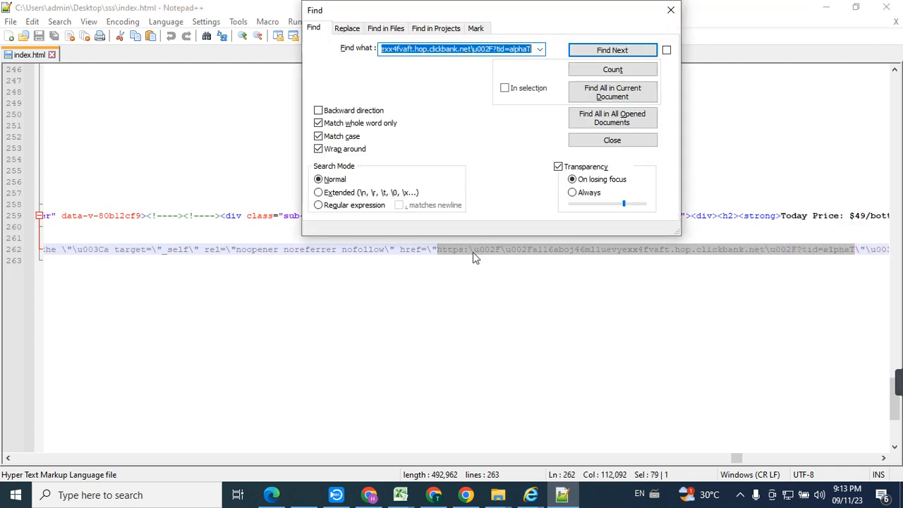
pyautogui.click(347, 29)
pyautogui.write('https:\\u002F\\u002Fa116aboj46ml1uevyexx4fvaft.hop.clickbank.net\\u002F?tid=alphaT')
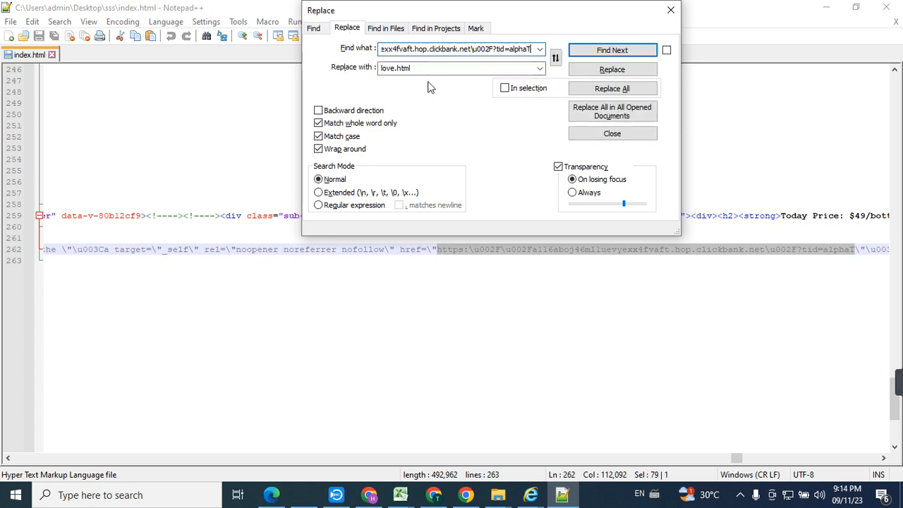
pyautogui.click(597, 91)
pyautogui.click(670, 9)
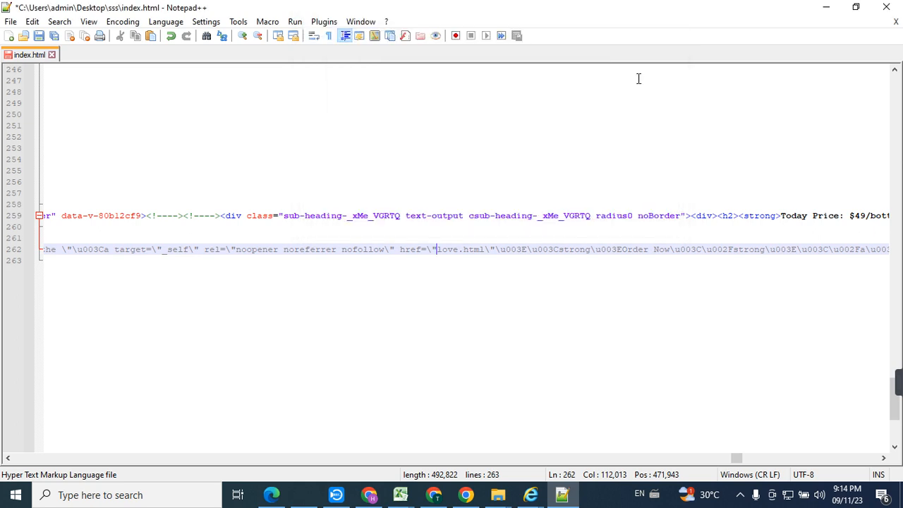
pyautogui.hotkey('ctrl', 's')
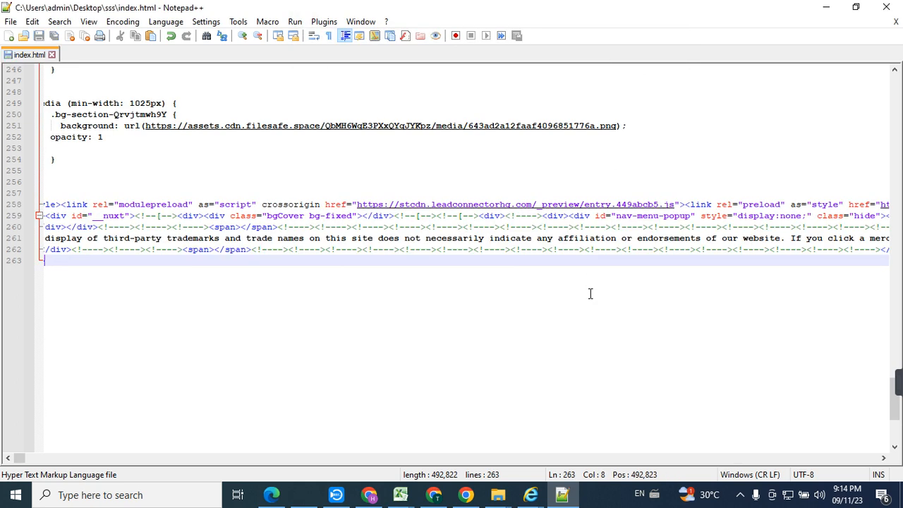
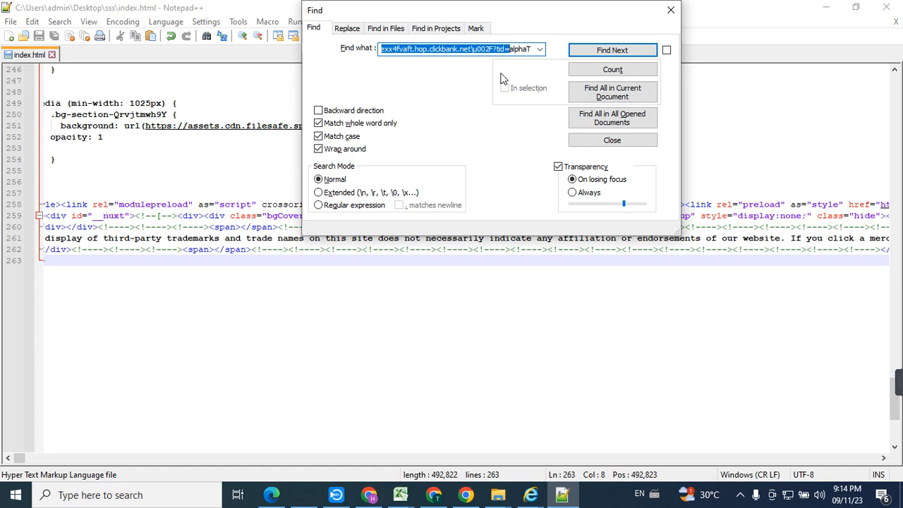
# Step: Search index.html again for any remaining alphaT and close the search dialog
pyautogui.press('BackSpace')
pyautogui.press('Return')
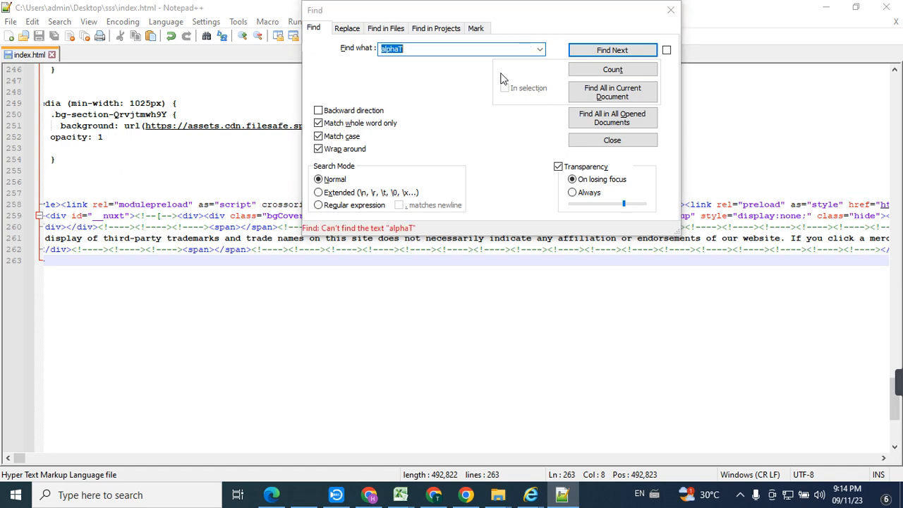
pyautogui.click(670, 10)
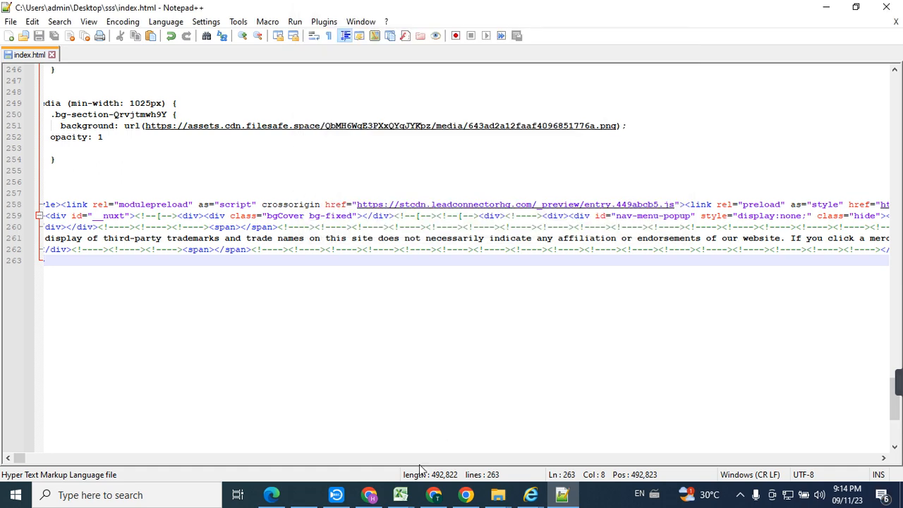
# Step: Switch to the browser's file manager and delete index.html from the public_html folder
pyautogui.click(368, 495)
pyautogui.click(411, 8)
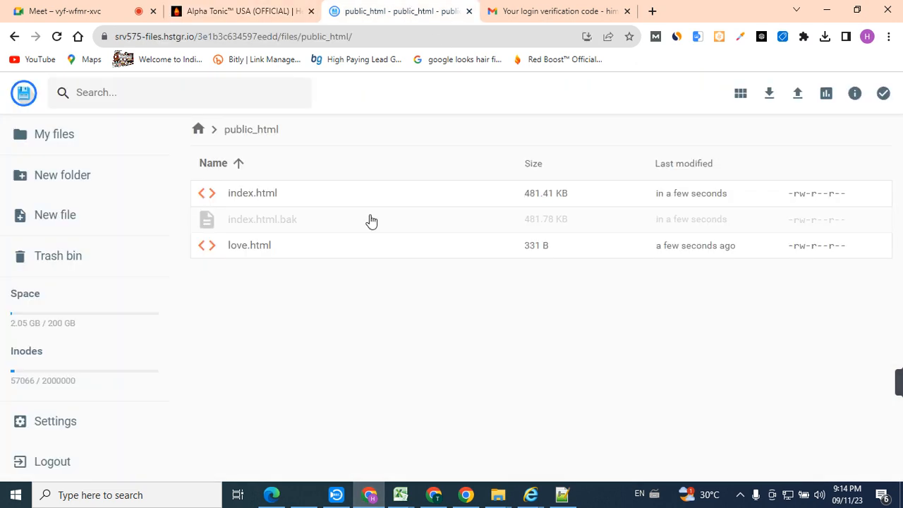
pyautogui.click(232, 200)
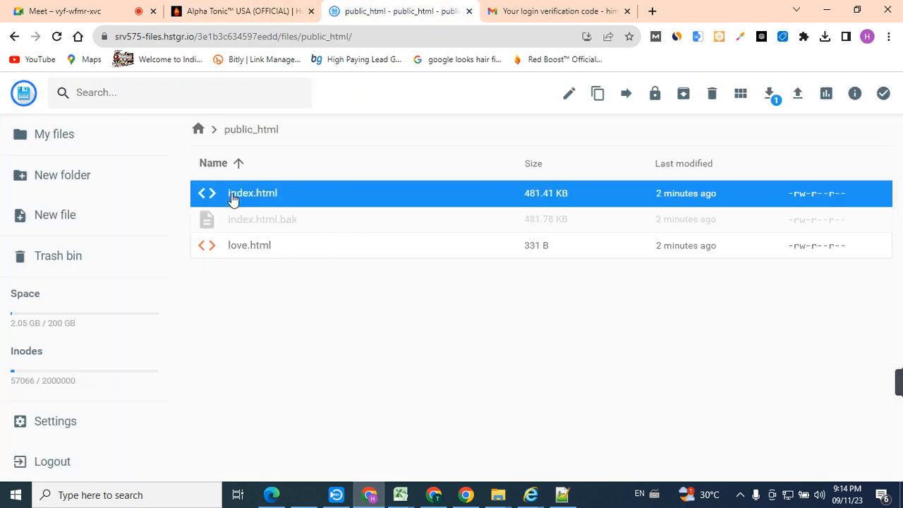
pyautogui.press('Delete')
pyautogui.click(543, 305)
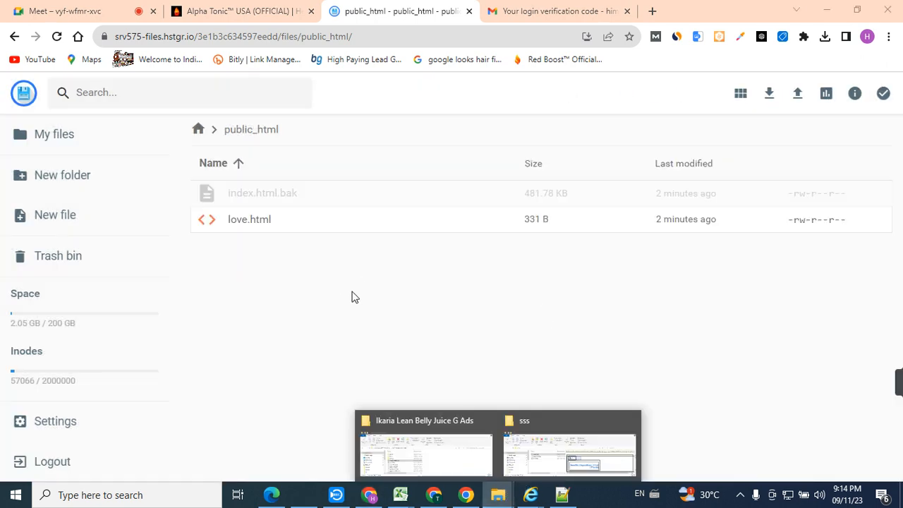
# Step: Try to transfer the updated index.html from the local sss folder to public_html in the browser
pyautogui.moveTo(508, 499)
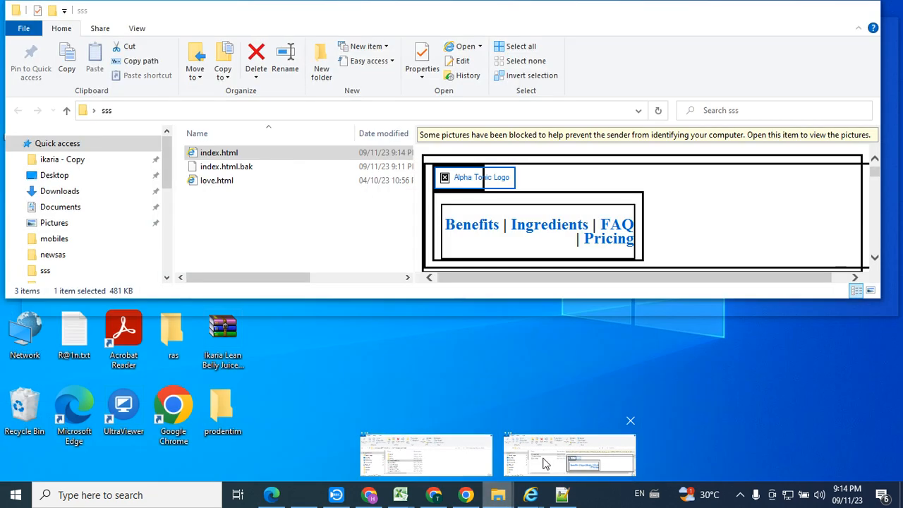
pyautogui.click(544, 463)
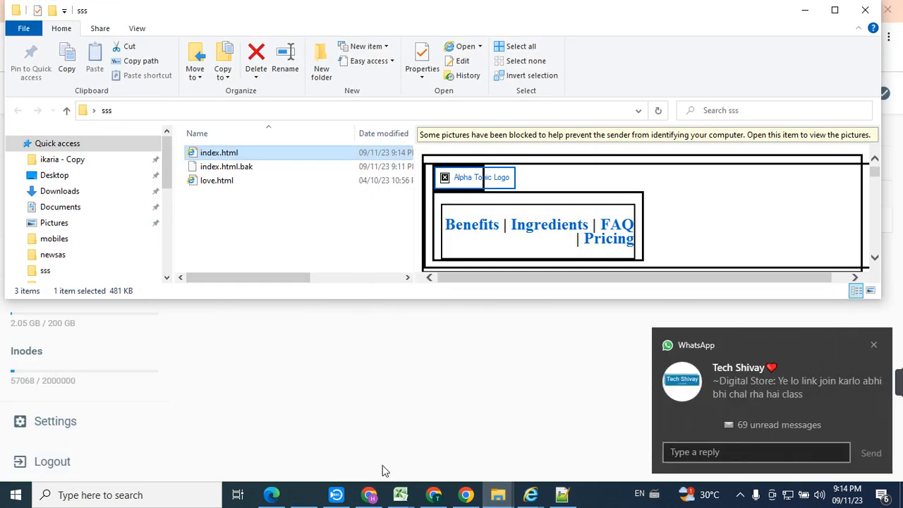
pyautogui.click(374, 497)
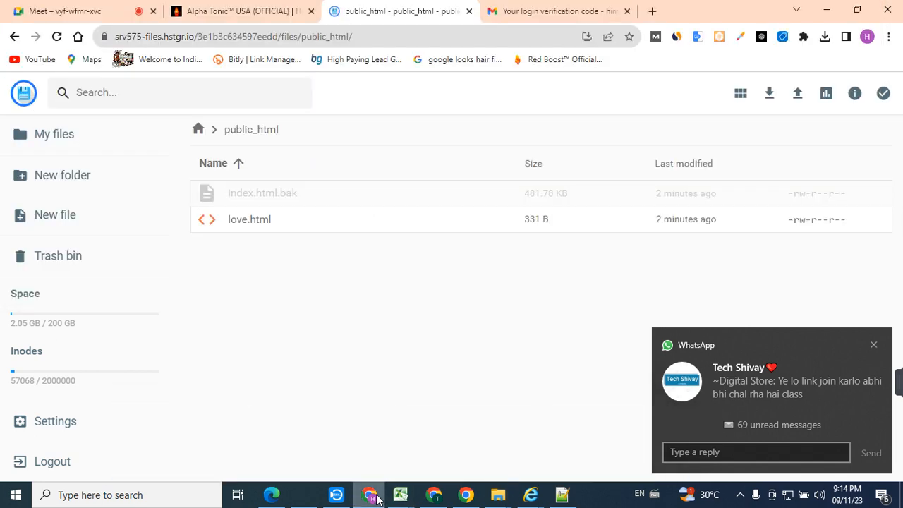
pyautogui.click(377, 498)
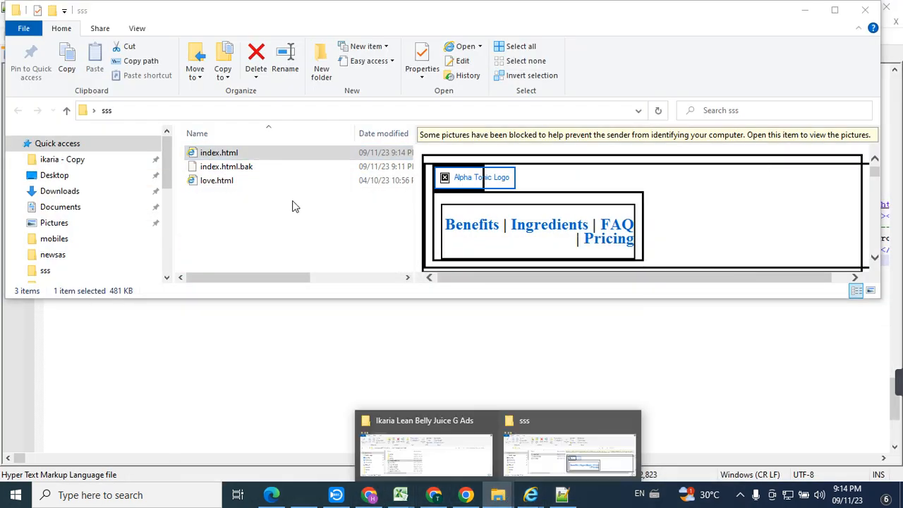
pyautogui.moveTo(253, 154); pyautogui.dragTo(362, 400)
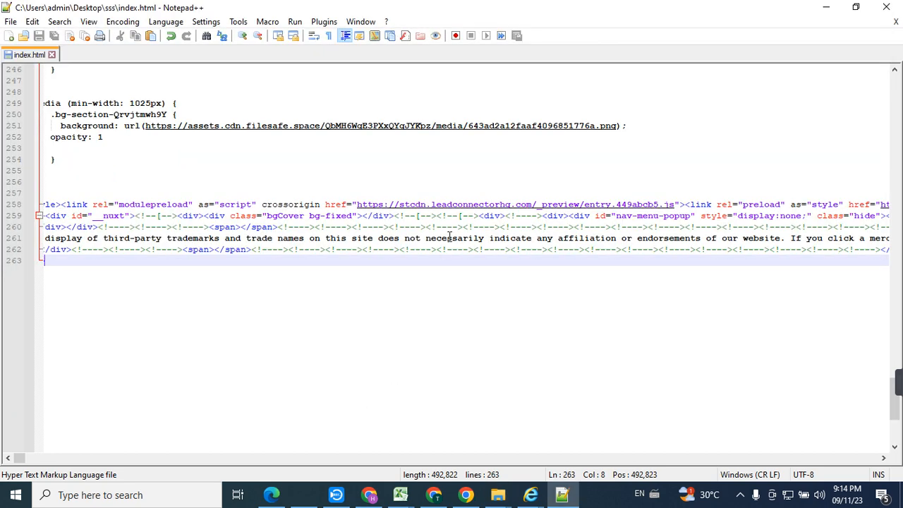
# Step: Restore the browser window to a smaller size beside the sss folder and upload index.html to public_html
pyautogui.click(383, 495)
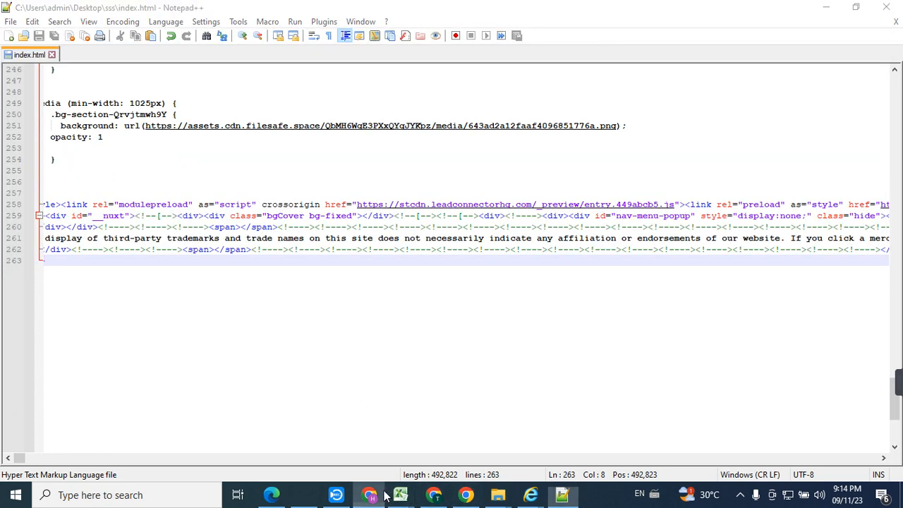
pyautogui.doubleClick(688, 5)
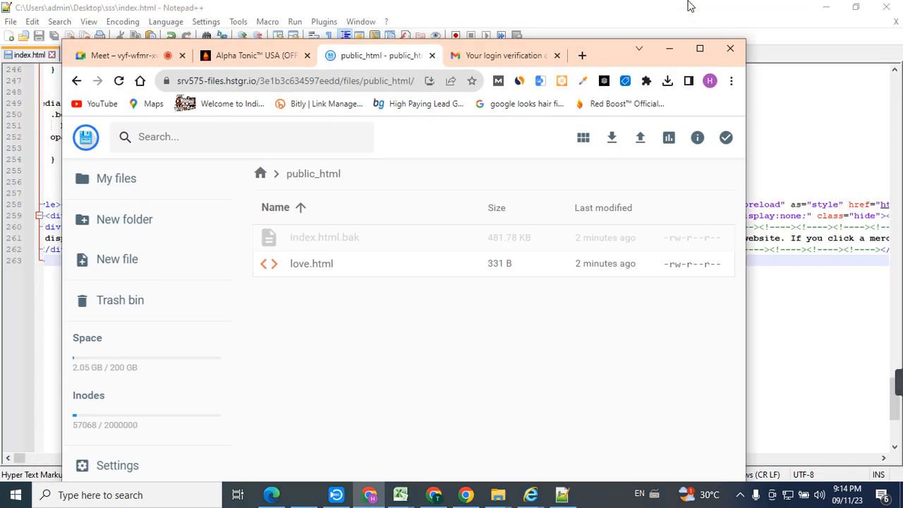
pyautogui.moveTo(612, 61); pyautogui.dragTo(901, 42)
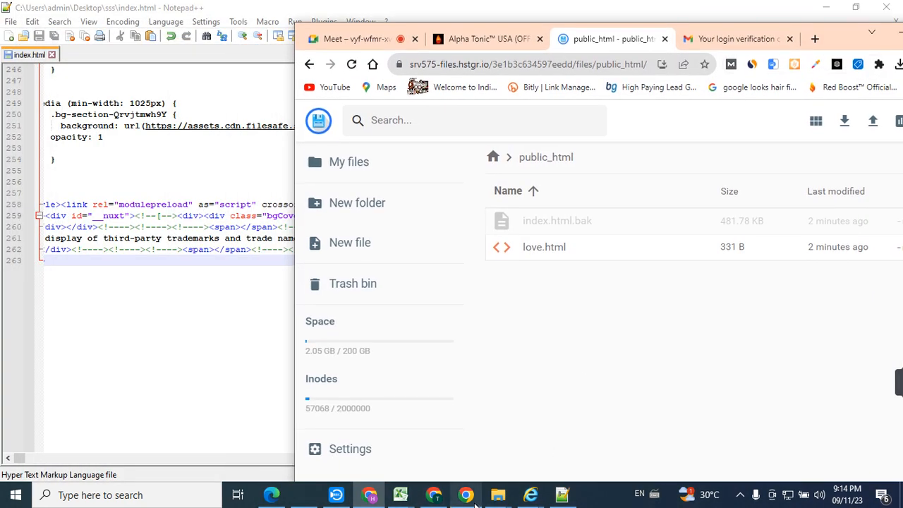
pyautogui.moveTo(490, 499)
pyautogui.click(569, 451)
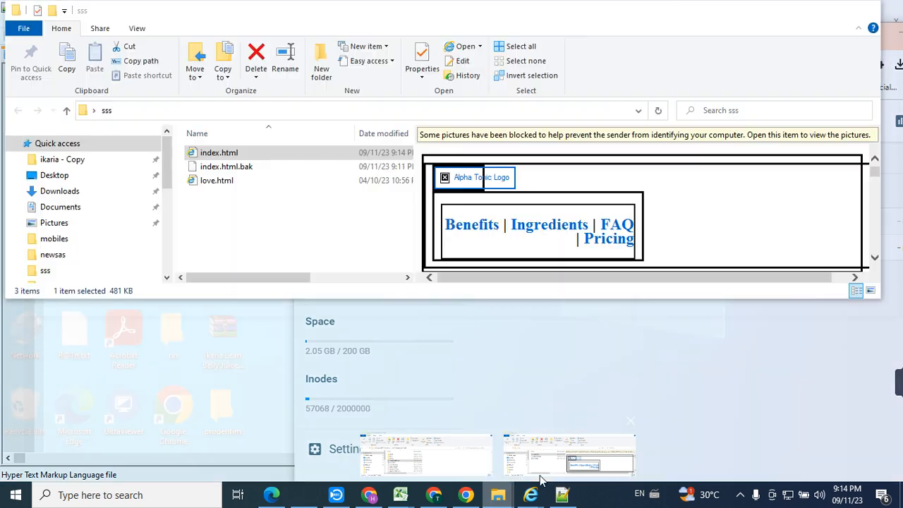
pyautogui.moveTo(242, 153); pyautogui.dragTo(610, 396)
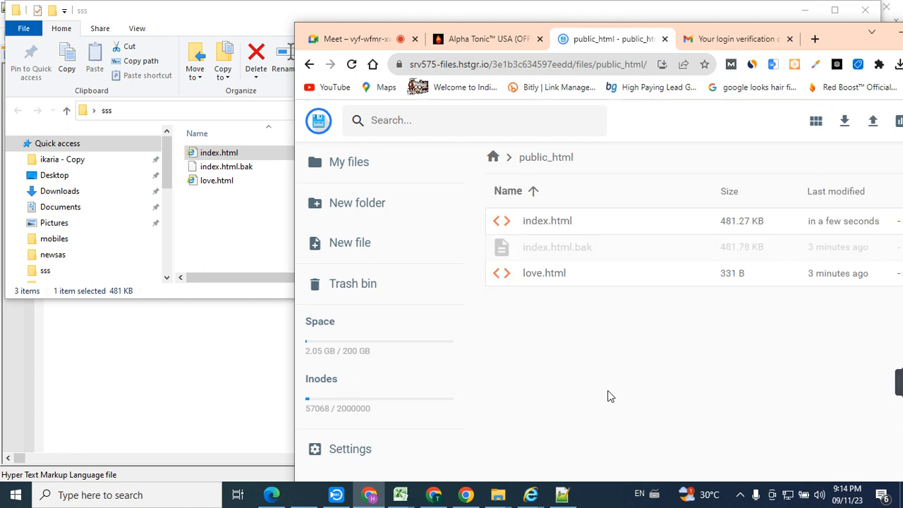
# Step: Reload the live reviews4u.pro page, recheck the Order Your Alpha Tonic Now button and test the $59 Add To Order link
pyautogui.click(451, 39)
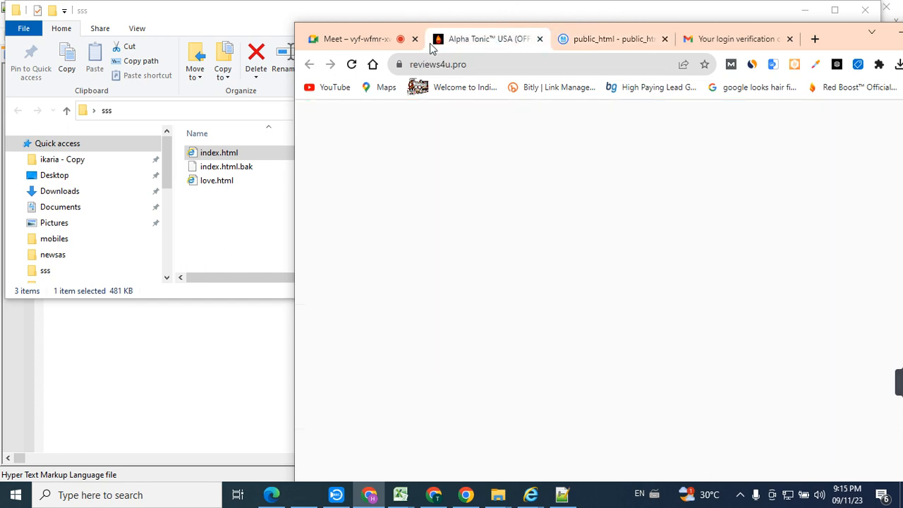
pyautogui.click(352, 64)
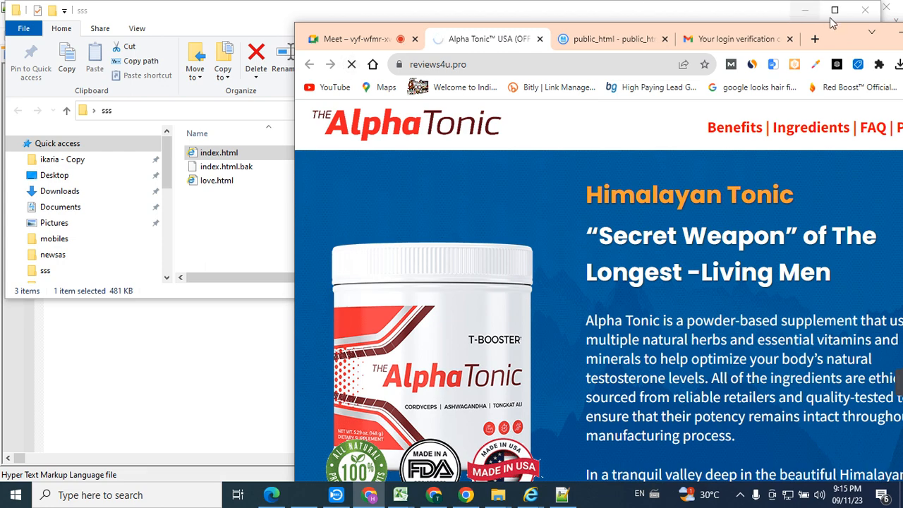
pyautogui.moveTo(826, 35); pyautogui.dragTo(667, 3)
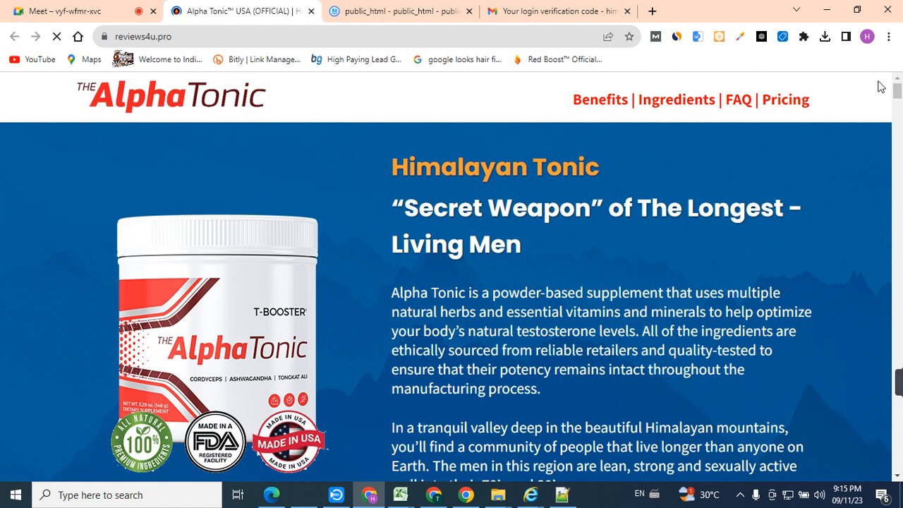
pyautogui.moveTo(897, 91); pyautogui.dragTo(897, 105)
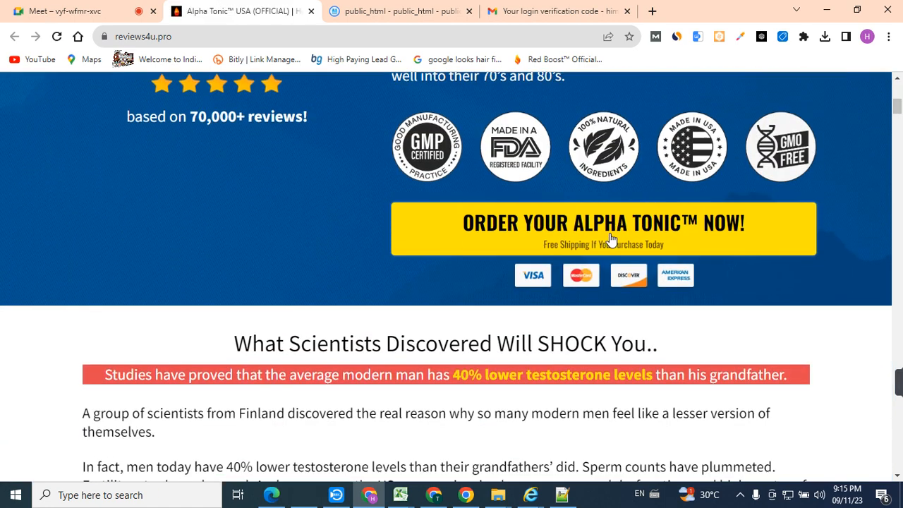
pyautogui.scroll(6, 611, 239)
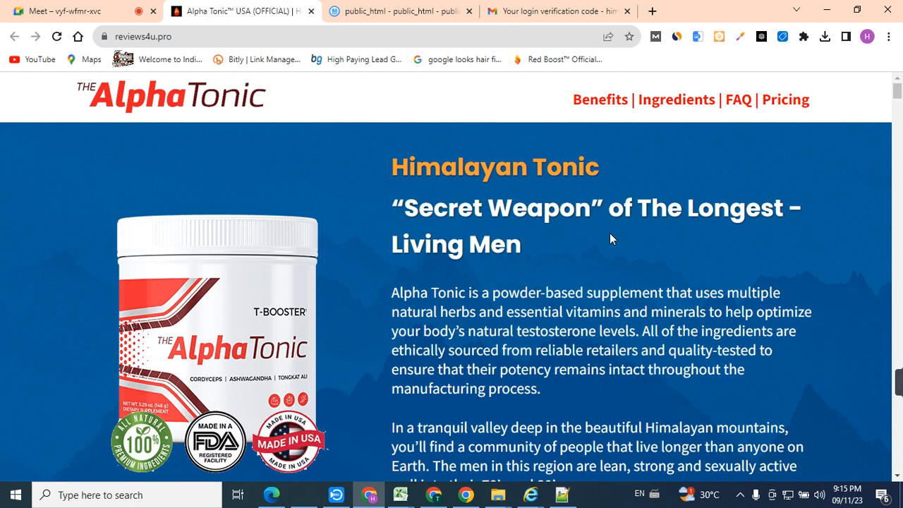
pyautogui.moveTo(897, 86); pyautogui.dragTo(898, 209)
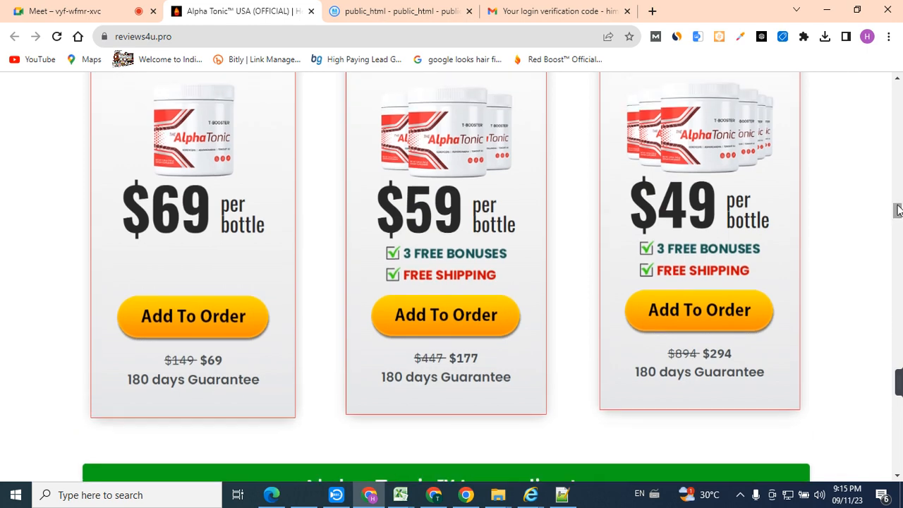
pyautogui.click(478, 318)
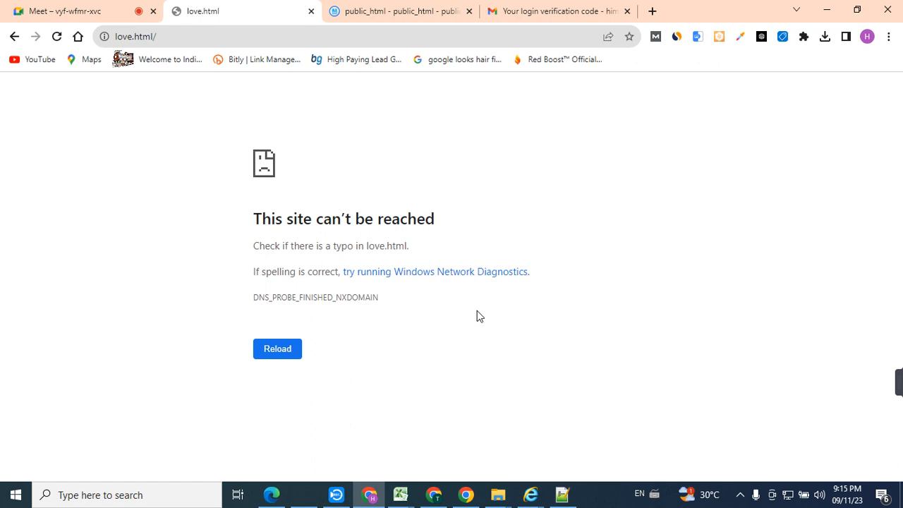
# Step: Return to the file manager and open love.html from public_html
pyautogui.click(397, 8)
pyautogui.doubleClick(251, 255)
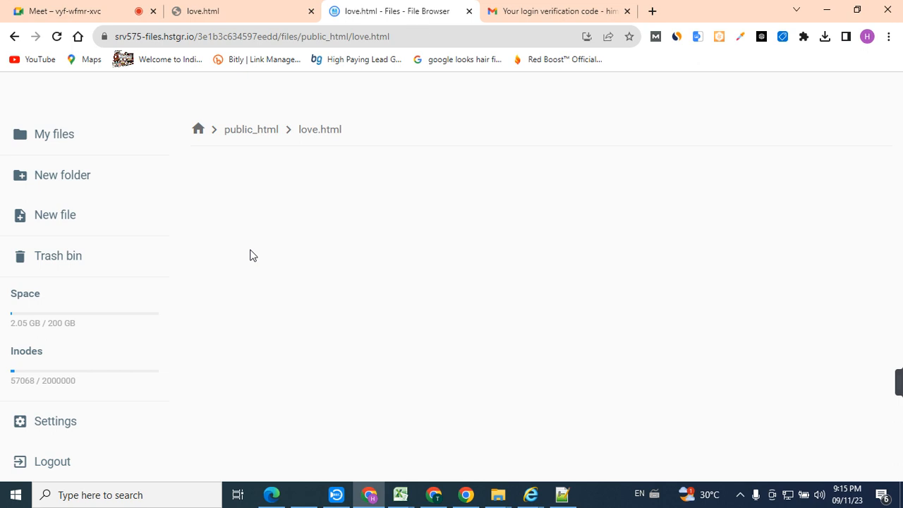
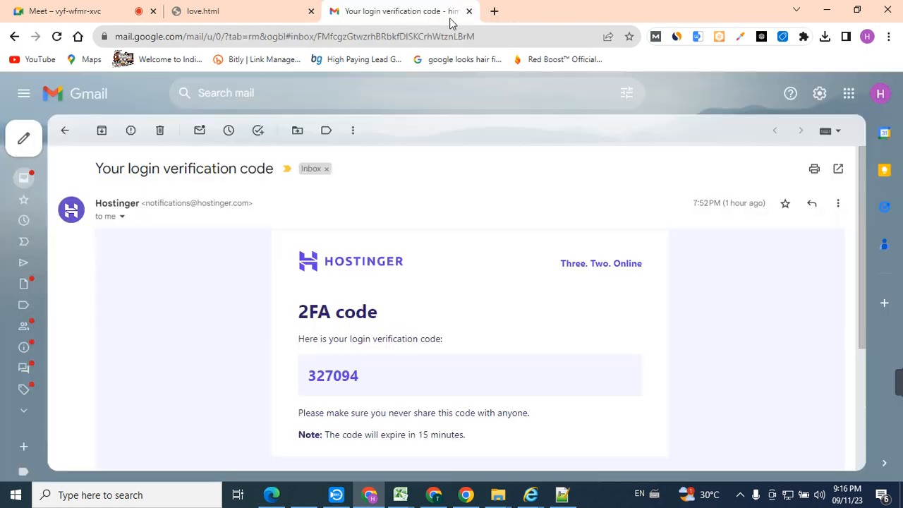
# Step: Check the open love.html and mail tabs and close the unreachable love.html page
pyautogui.click(248, 5)
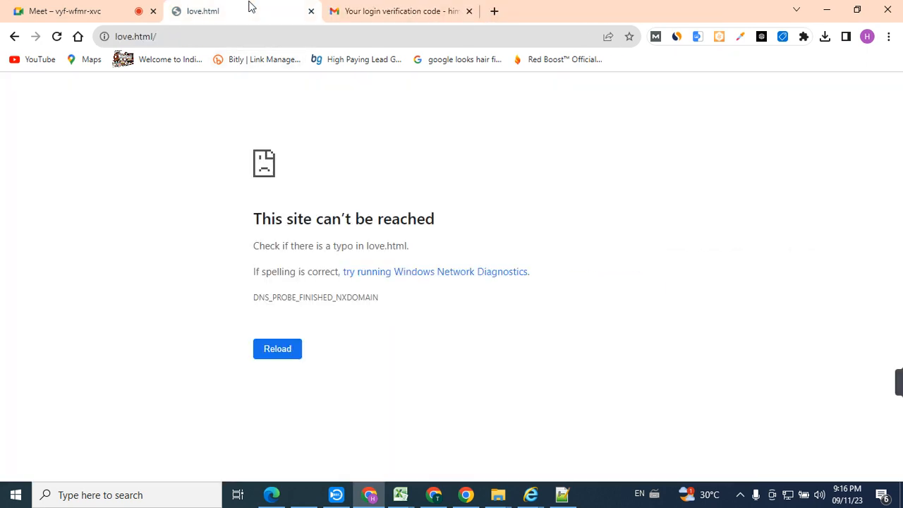
pyautogui.click(375, 11)
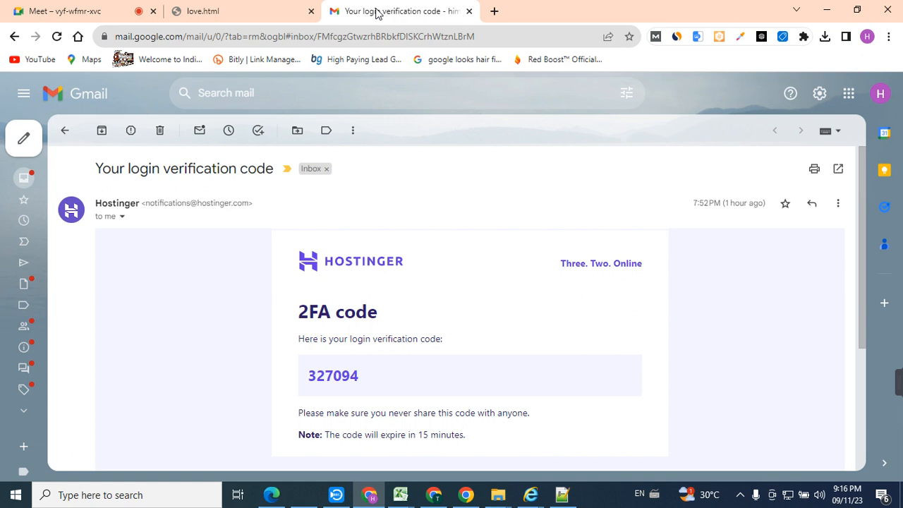
pyautogui.click(281, 6)
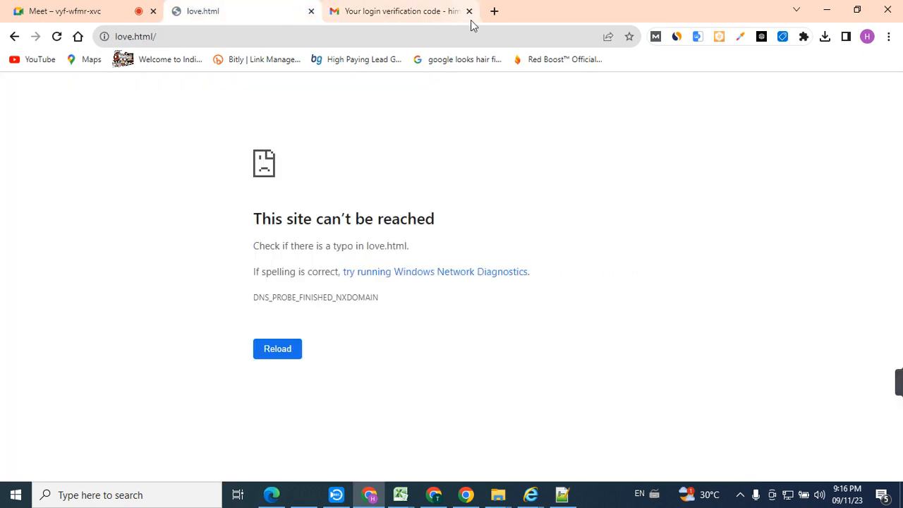
pyautogui.click(311, 12)
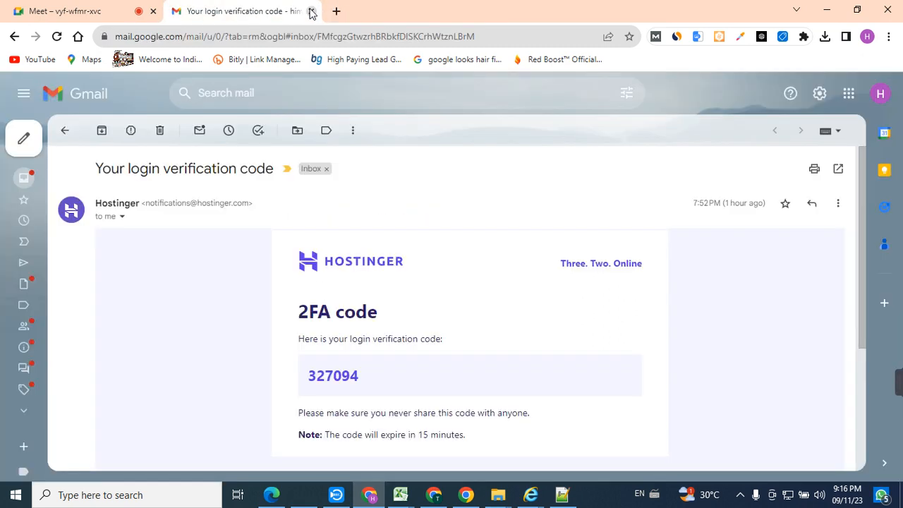
# Step: Search Google for "bing webmaster" in a new tab and open the Bing Webmaster Tools site
pyautogui.click(337, 11)
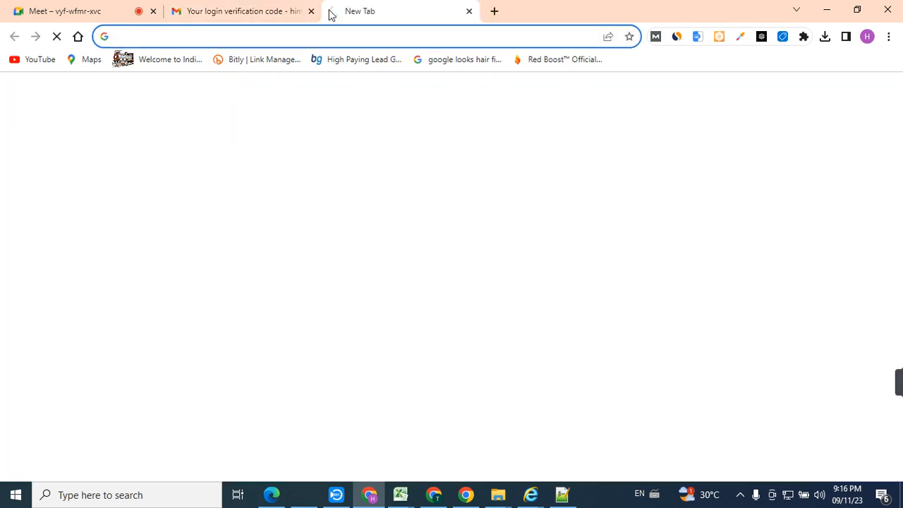
pyautogui.write('BINH')
pyautogui.press('BackSpace')
pyautogui.write('G WEB')
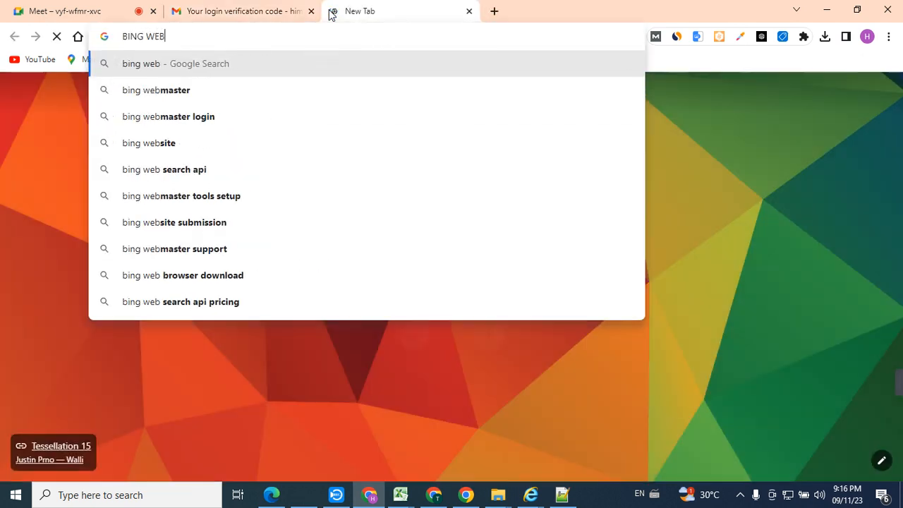
pyautogui.press('BackSpace')
pyautogui.press('Down')
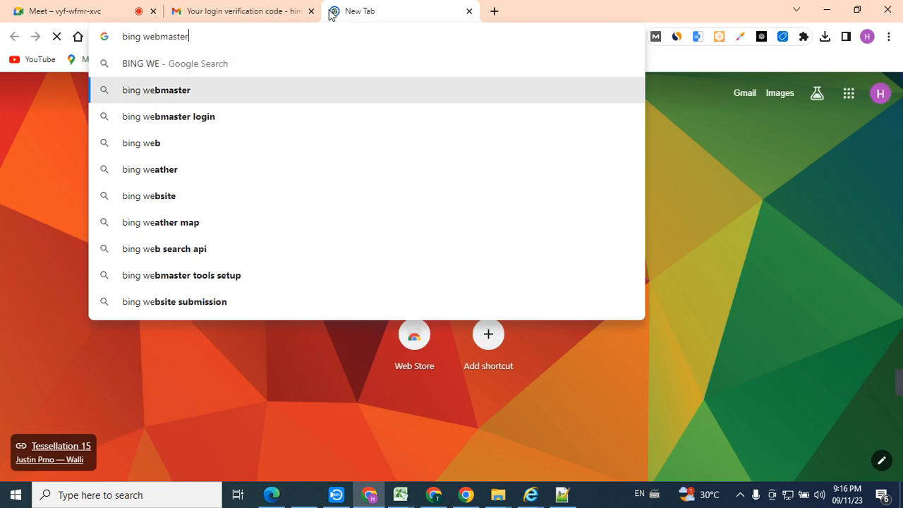
pyautogui.press('Return')
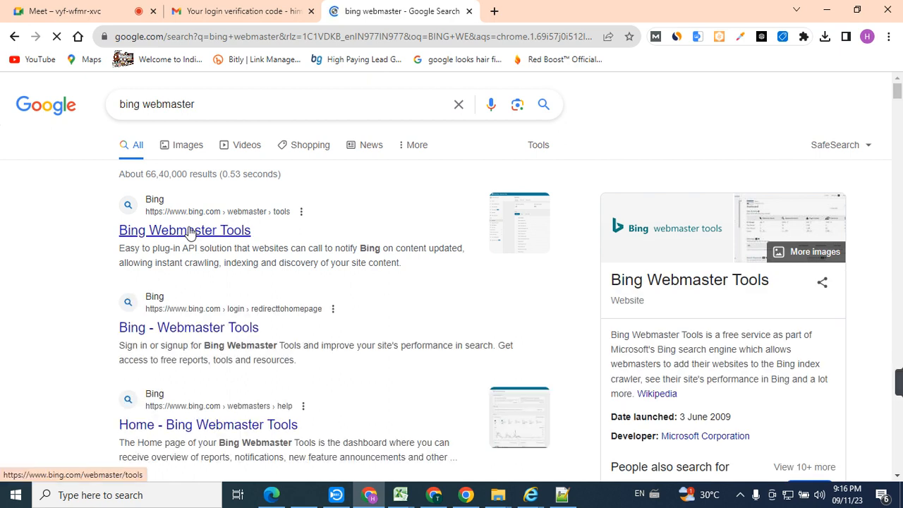
pyautogui.click(189, 231)
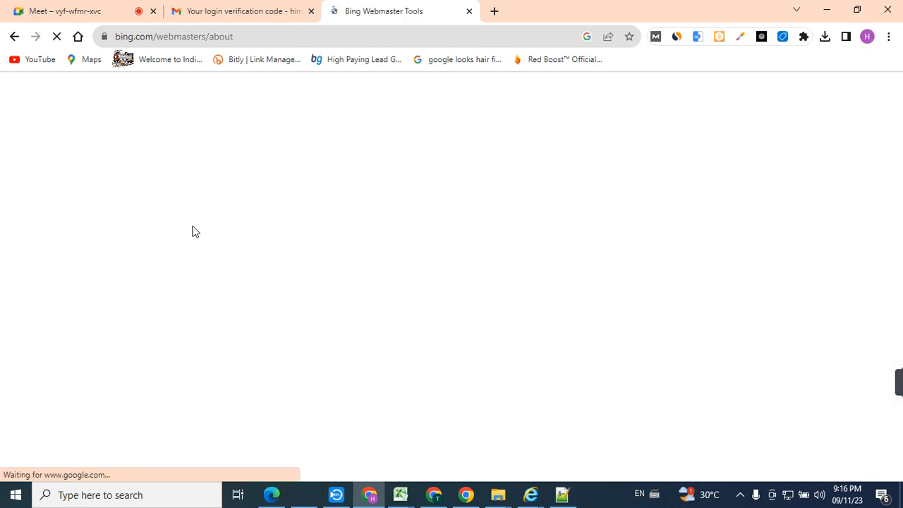
# Step: Search Google for hostinger in another new tab and open the Hostinger website
pyautogui.click(495, 12)
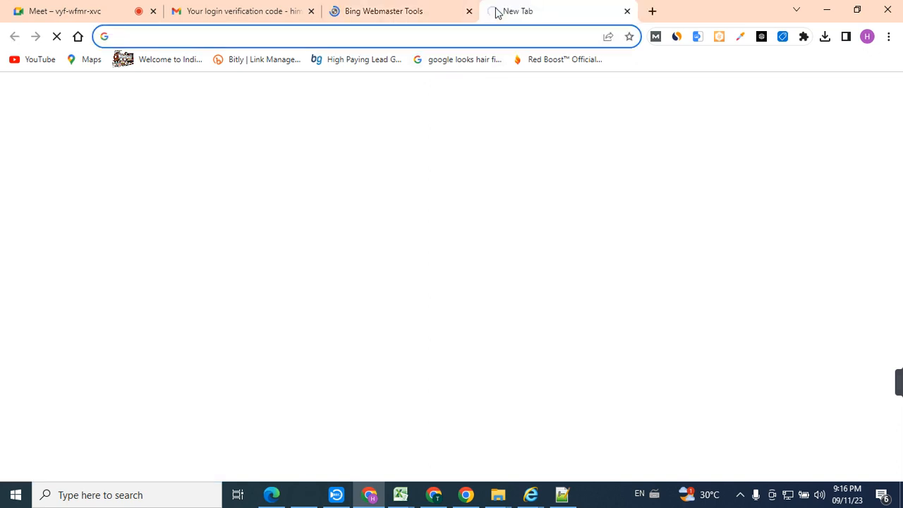
pyautogui.write('HOW')
pyautogui.press('BackSpace')
pyautogui.write('STIN')
pyautogui.press('Return')
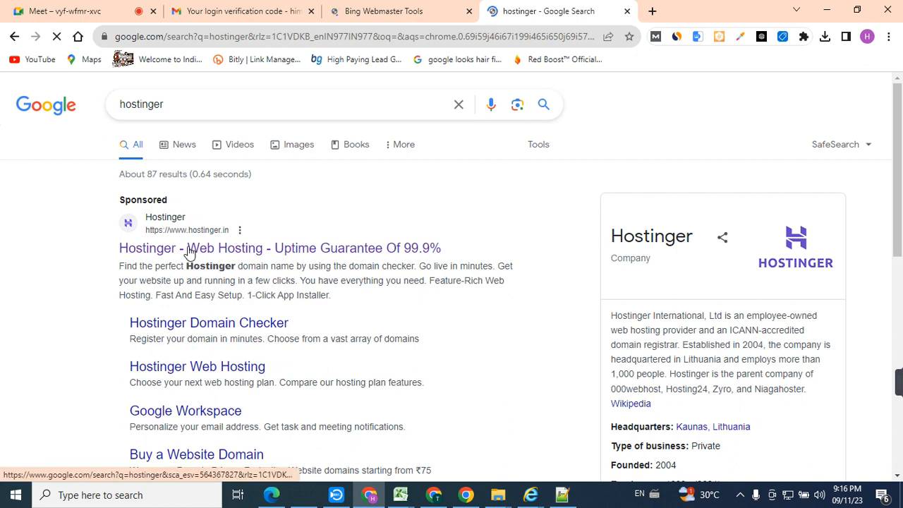
pyautogui.click(189, 248)
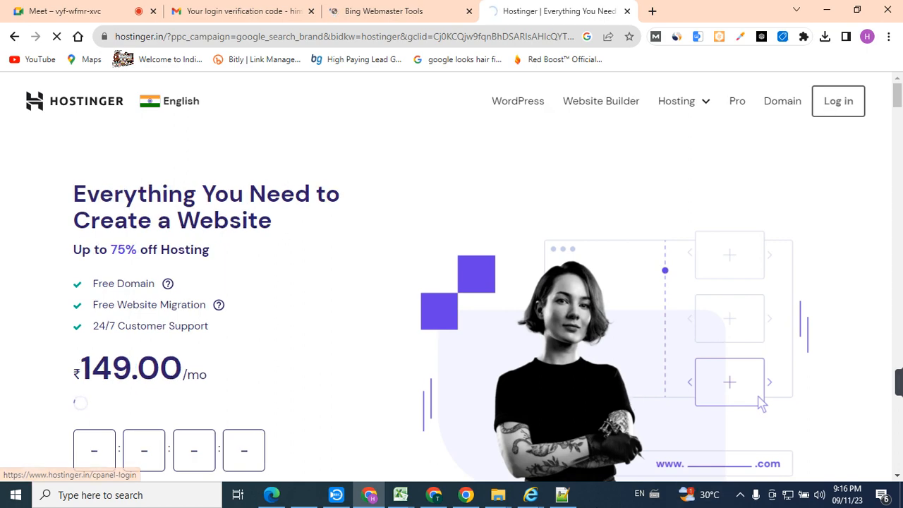
# Step: Switch to Notepad++, insert an empty line below the meta charset tag in the head of index.html, and close the editor
pyautogui.click(566, 495)
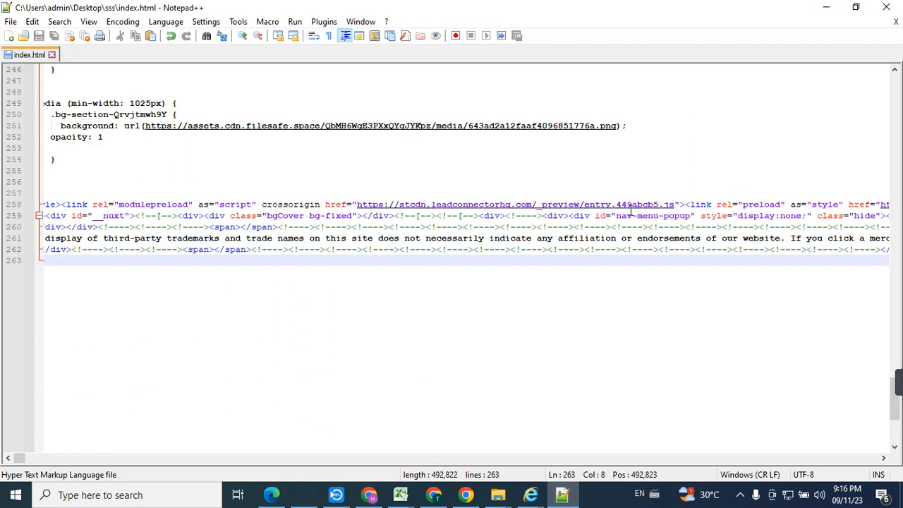
pyautogui.moveTo(892, 381); pyautogui.dragTo(841, 63)
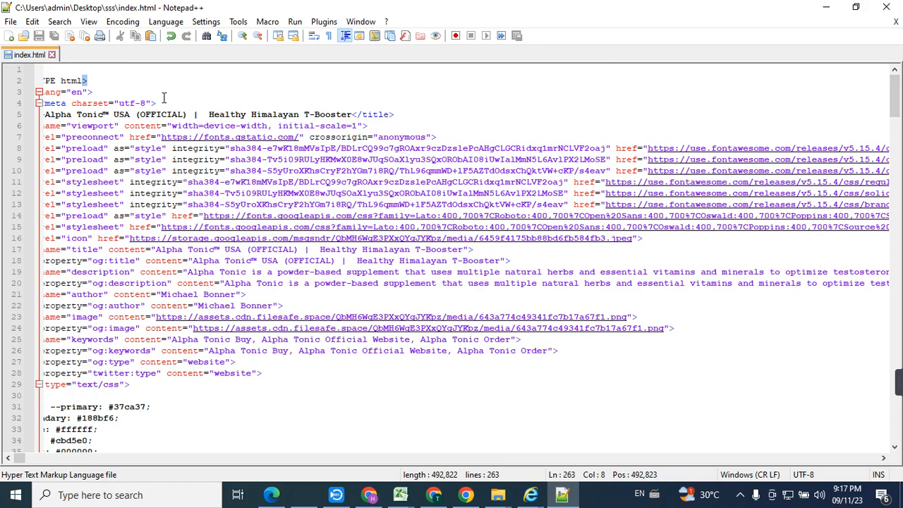
pyautogui.click(136, 339)
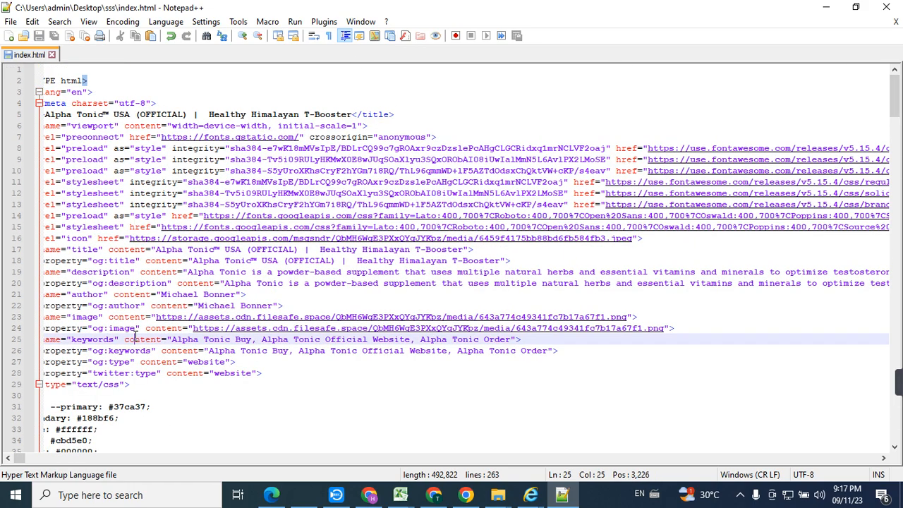
pyautogui.press('Left')
pyautogui.press('Left')
pyautogui.press('Left')
pyautogui.press('Left')
pyautogui.press('Left')
pyautogui.press('Left')
pyautogui.press('Left')
pyautogui.press('Left')
pyautogui.press('Left')
pyautogui.press('Left')
pyautogui.press('Left')
pyautogui.press('Left')
pyautogui.press('Left')
pyautogui.press('Left')
pyautogui.press('Left')
pyautogui.press('Left')
pyautogui.press('Left')
pyautogui.press('Left')
pyautogui.press('Left')
pyautogui.press('Left')
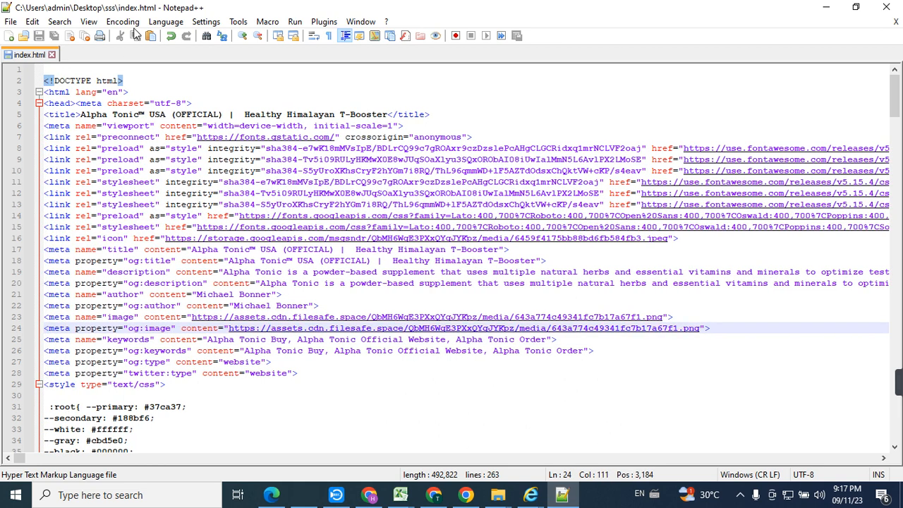
pyautogui.click(200, 99)
pyautogui.press('Return')
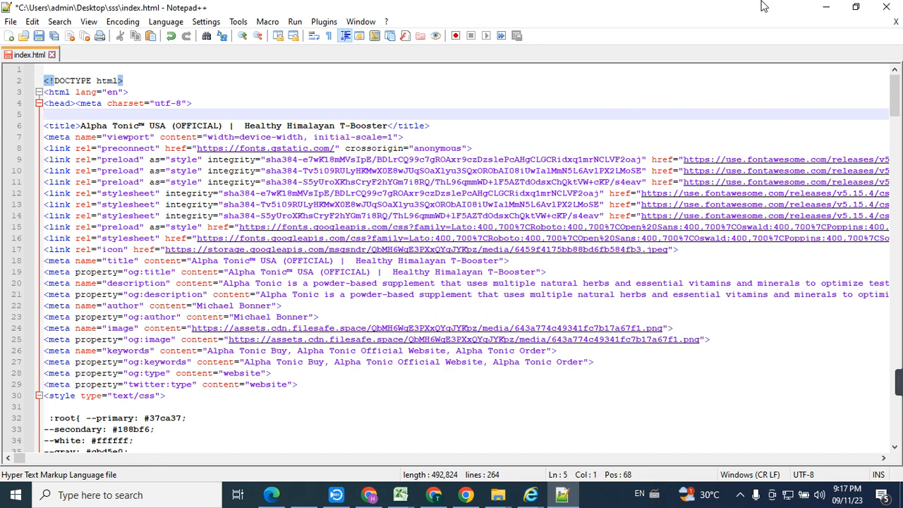
pyautogui.click(886, 7)
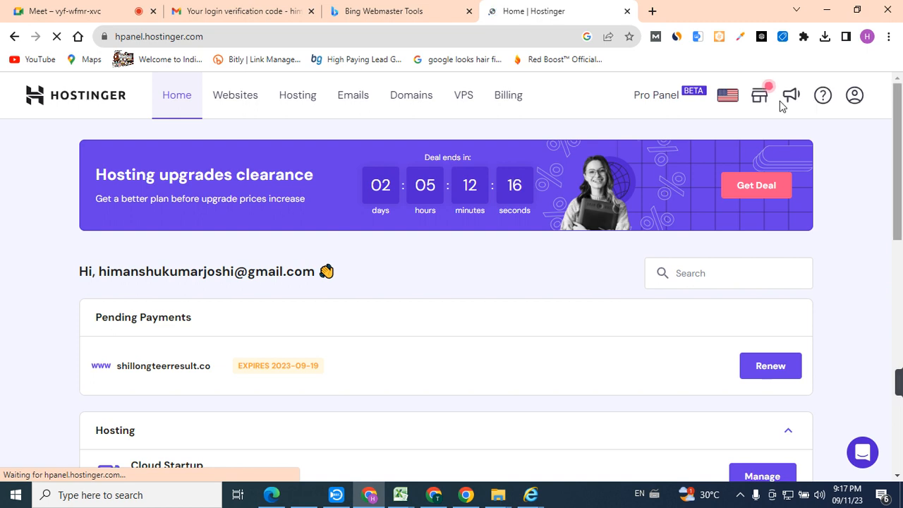
# Step: Open the Hostinger websites list and the management dashboard of findbestdeals24x7.live
pyautogui.click(240, 96)
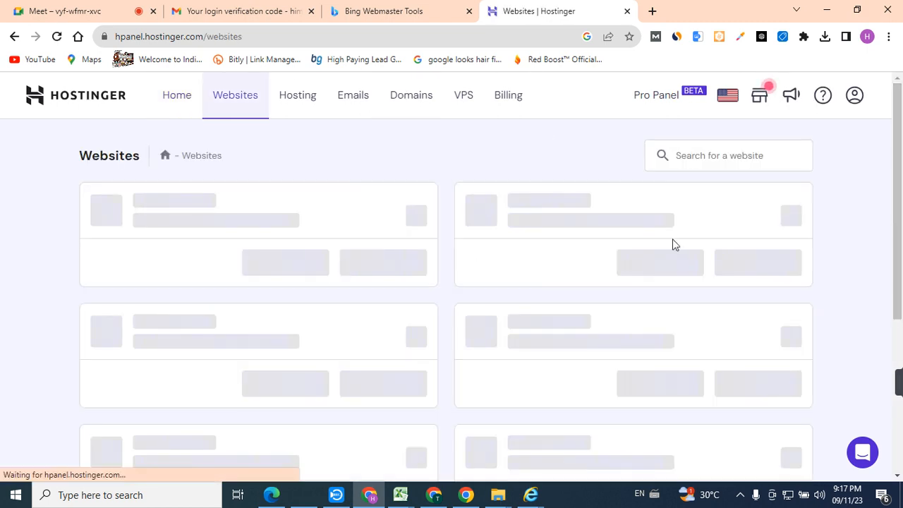
pyautogui.moveTo(901, 183); pyautogui.dragTo(899, 206)
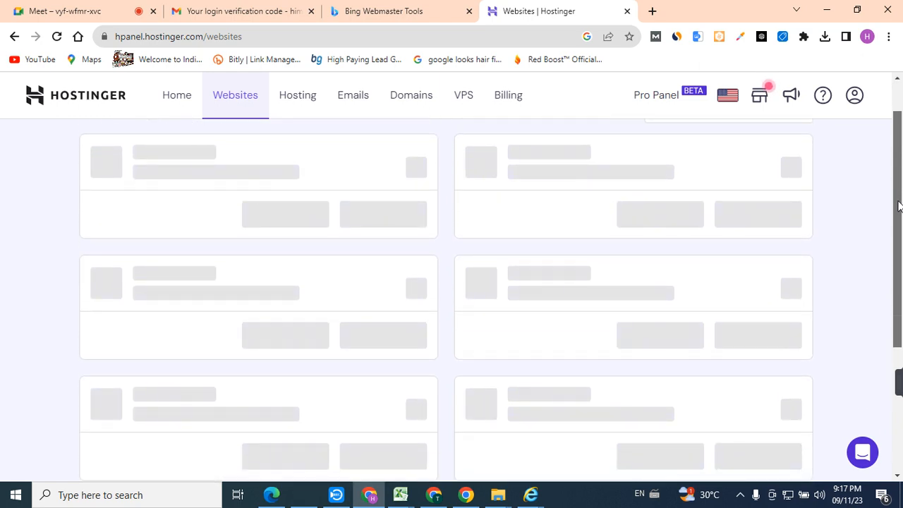
pyautogui.moveTo(898, 209); pyautogui.dragTo(900, 240)
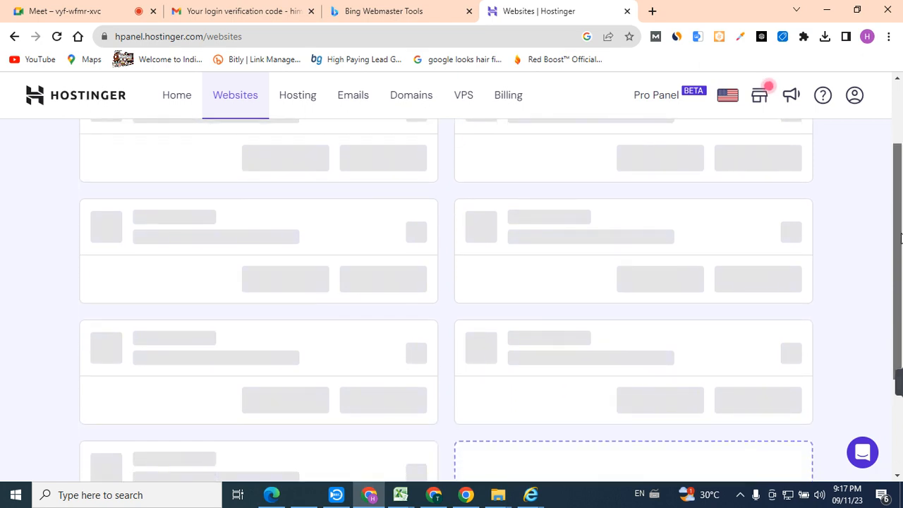
pyautogui.moveTo(898, 220); pyautogui.dragTo(893, 137)
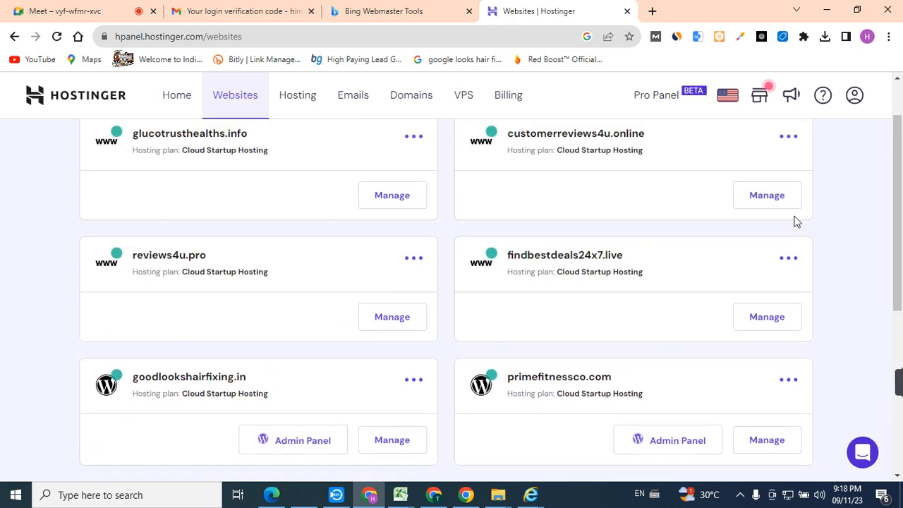
pyautogui.click(765, 315)
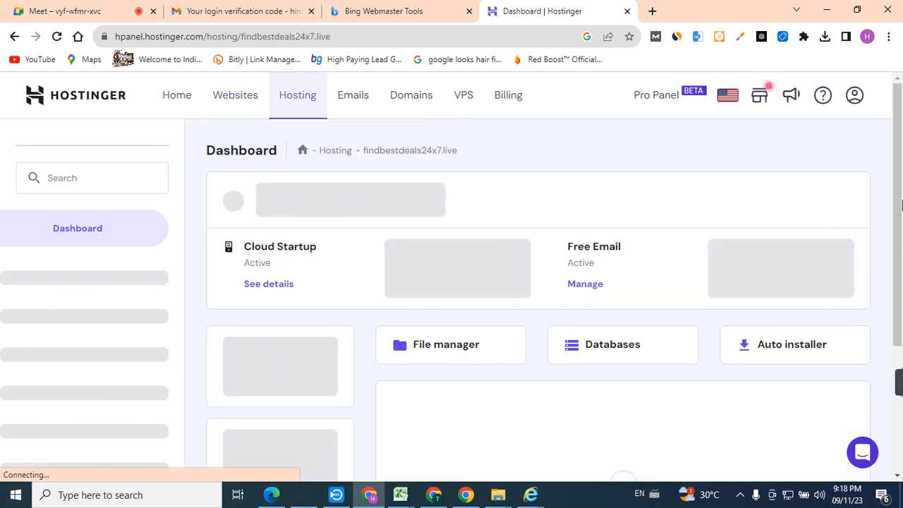
# Step: Open the visitor analytics of findbestdeals24x7.live and examine the top IP addresses
pyautogui.scroll(-2, 308, 373)
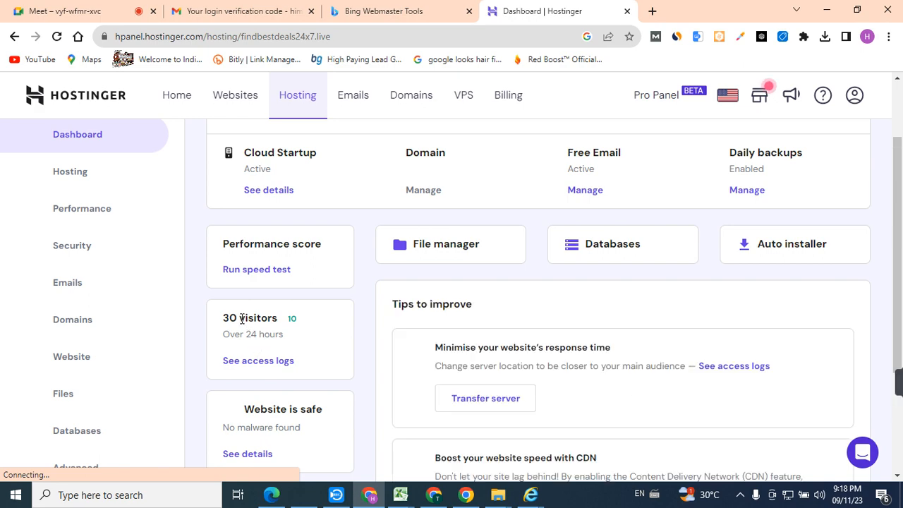
pyautogui.scroll(-1, 897, 261)
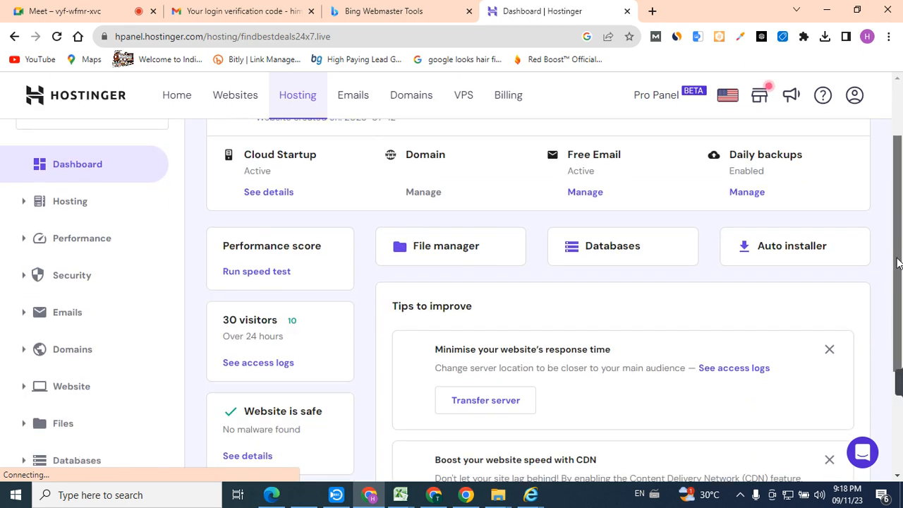
pyautogui.click(287, 351)
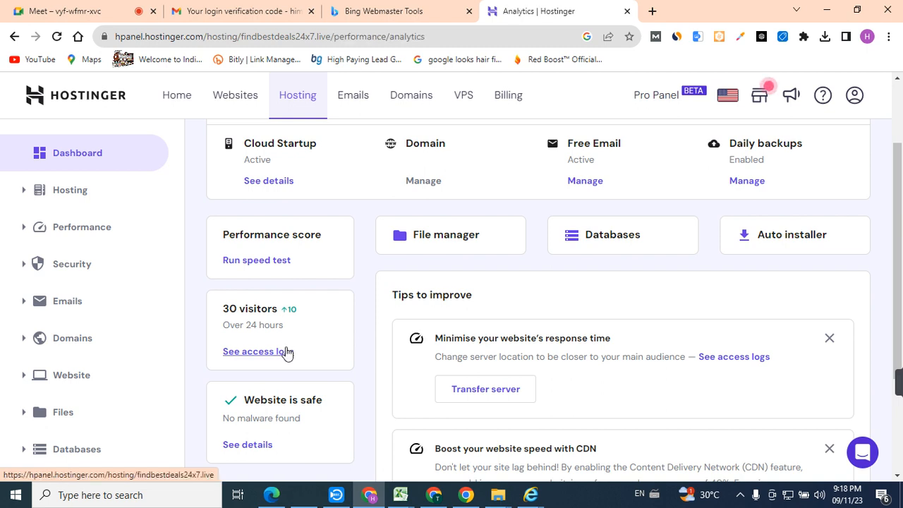
pyautogui.click(286, 352)
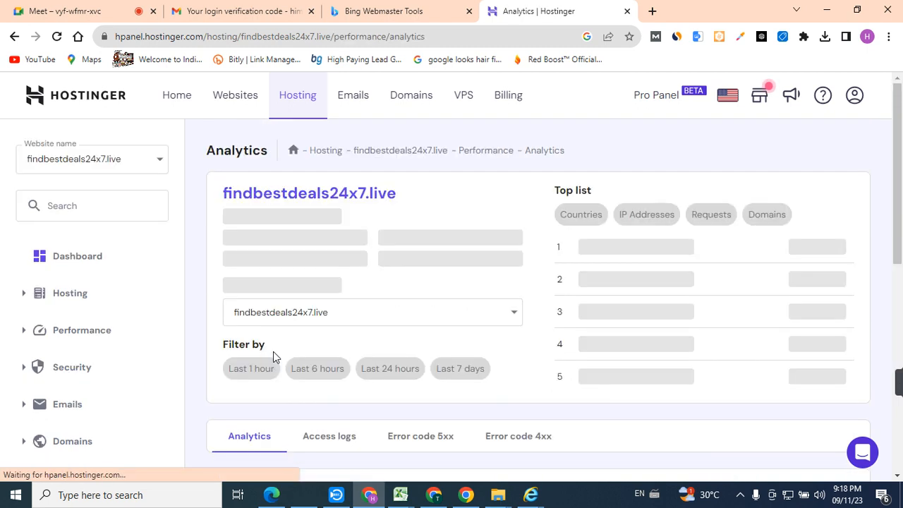
pyautogui.scroll(-1, 840, 192)
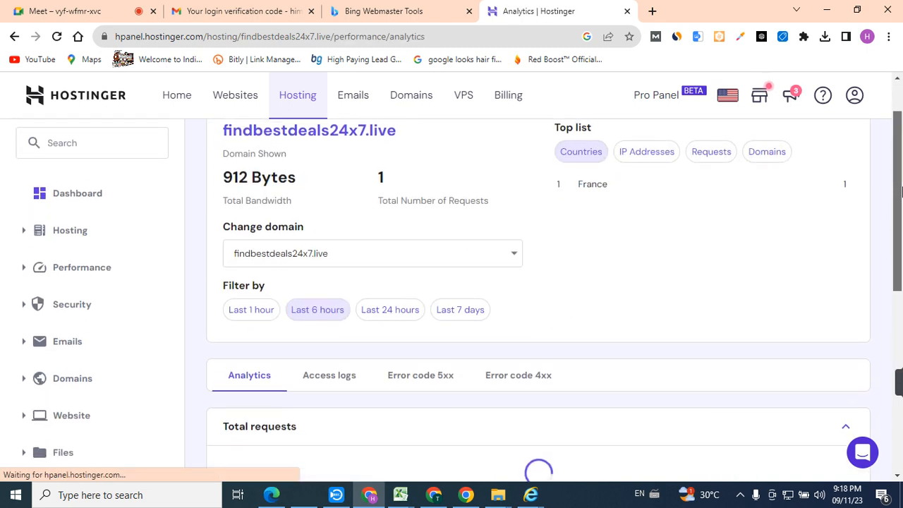
pyautogui.click(651, 145)
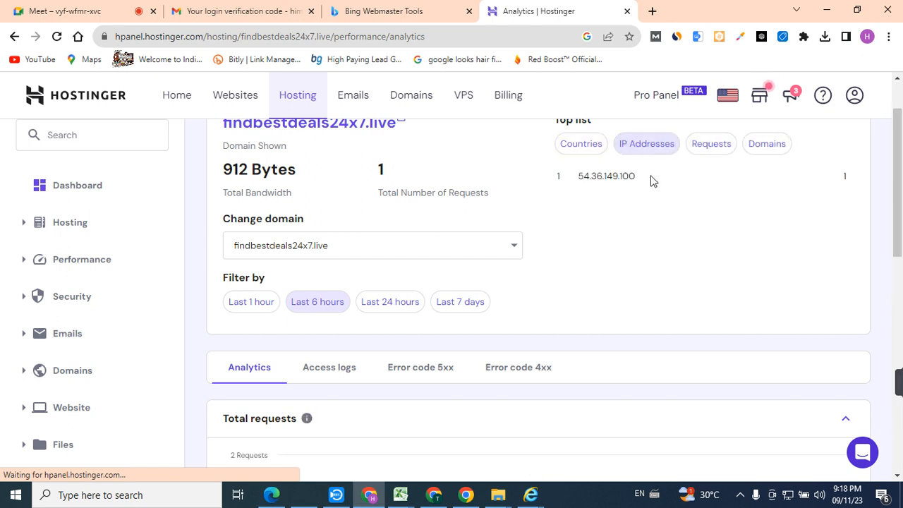
pyautogui.moveTo(576, 176); pyautogui.dragTo(661, 173)
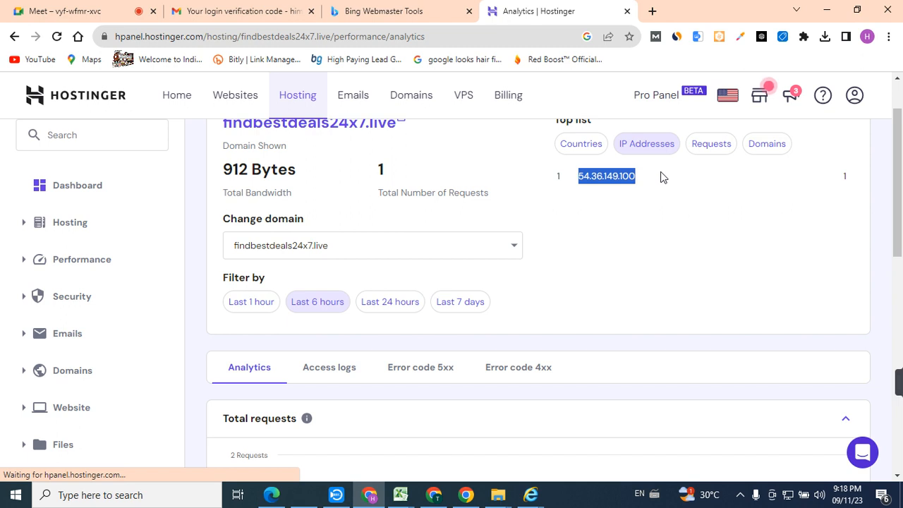
# Step: Filter the analytics to the last 24 hours, review the total requests chart and examine the access logs
pyautogui.click(385, 310)
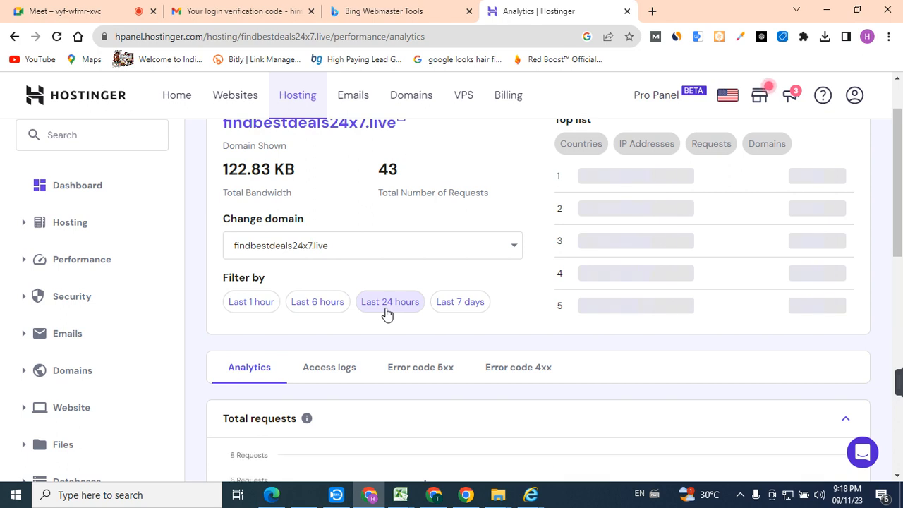
pyautogui.moveTo(901, 224); pyautogui.dragTo(900, 278)
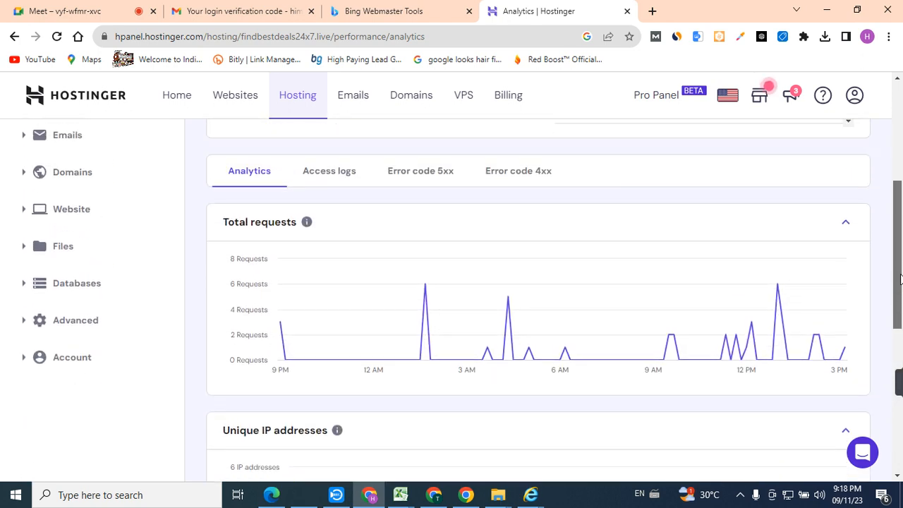
pyautogui.click(350, 181)
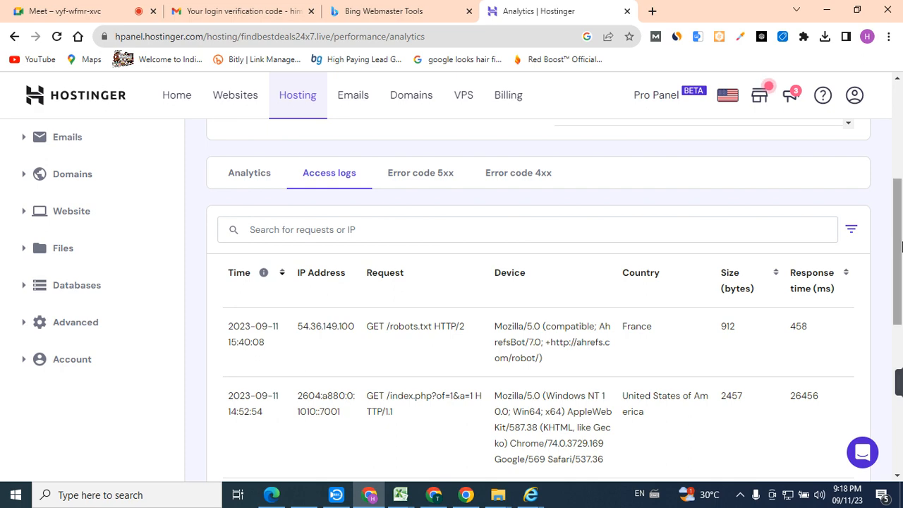
pyautogui.moveTo(900, 244); pyautogui.dragTo(879, 254)
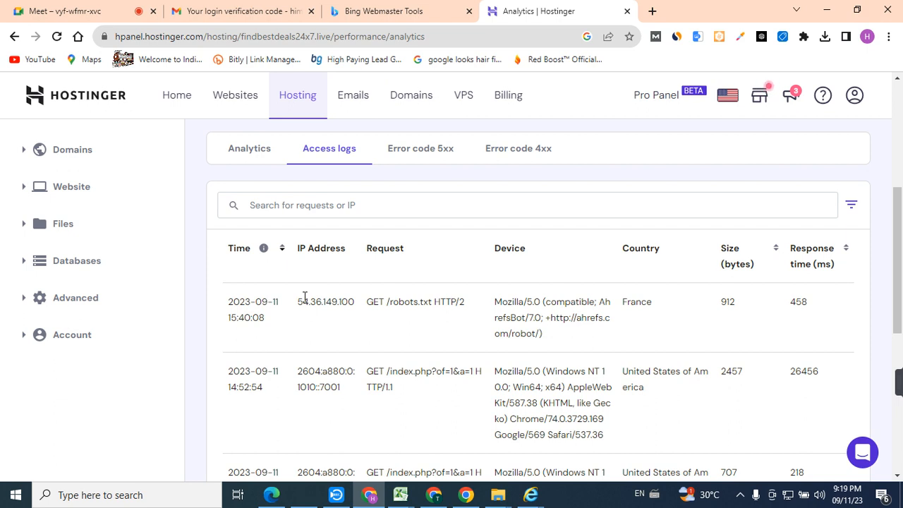
# Step: Highlight the IP address of the robots.txt request in the access logs and dismiss the WhatsApp notification
pyautogui.moveTo(354, 303); pyautogui.dragTo(297, 305)
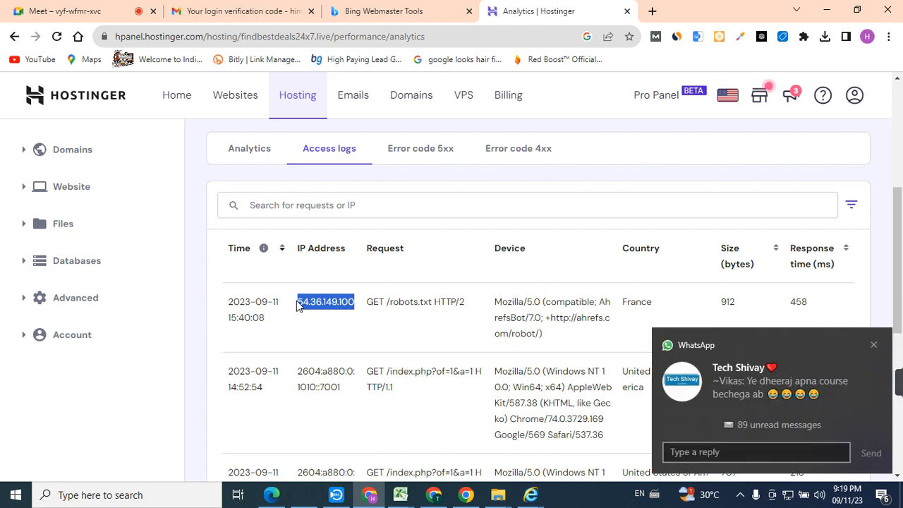
pyautogui.click(876, 347)
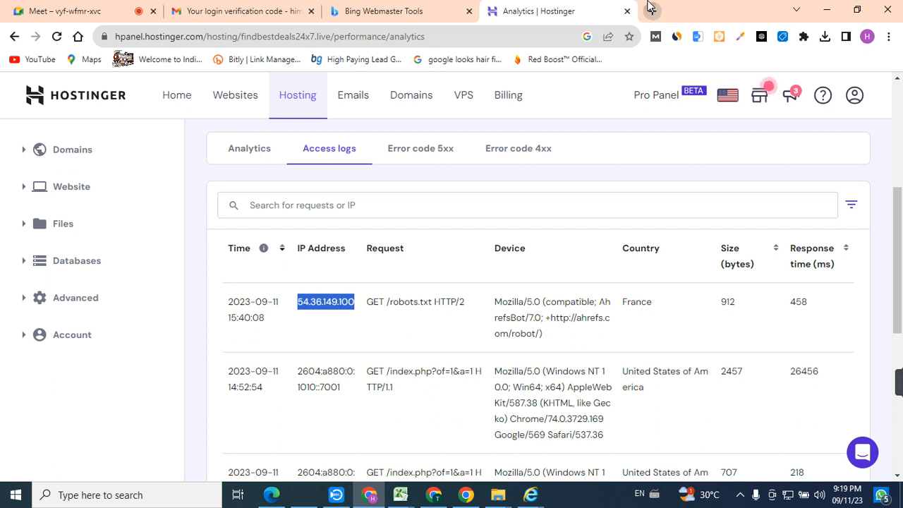
pyautogui.click(650, 7)
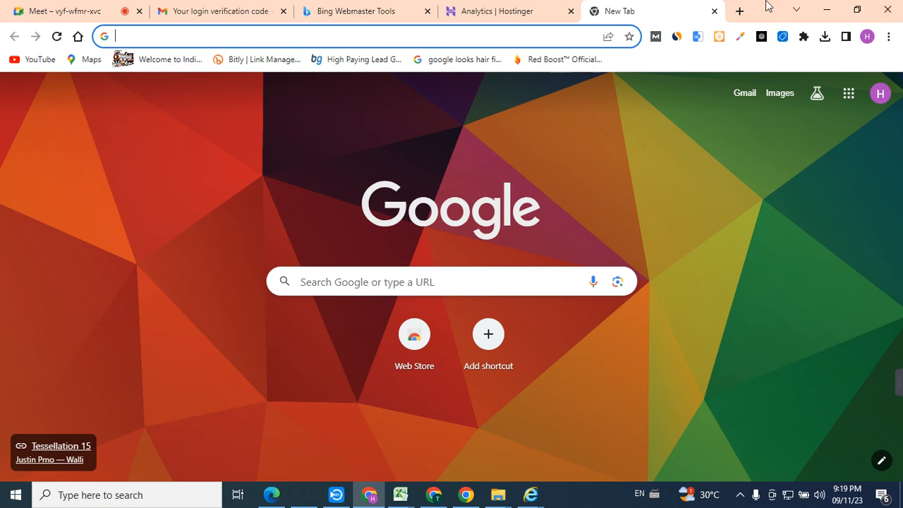
pyautogui.moveTo(898, 385)
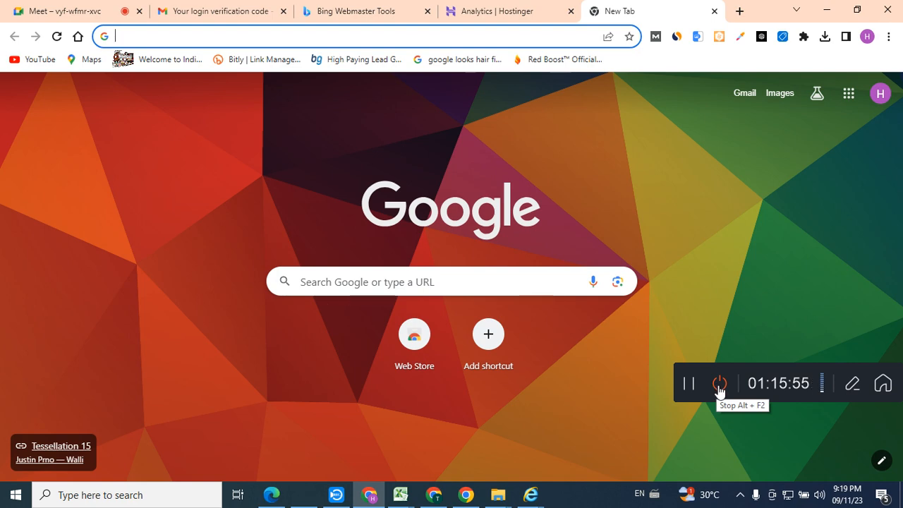
pyautogui.click(719, 387)
pyautogui.click(480, 9)
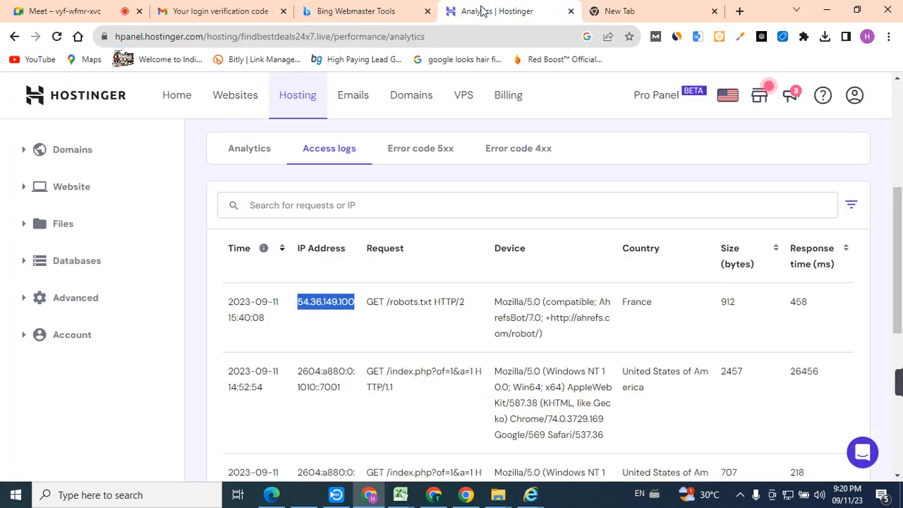
# Step: Return to the Hostinger websites list and open the management dashboard of findbestdeals24x7.live
pyautogui.moveTo(897, 282); pyautogui.dragTo(896, 179)
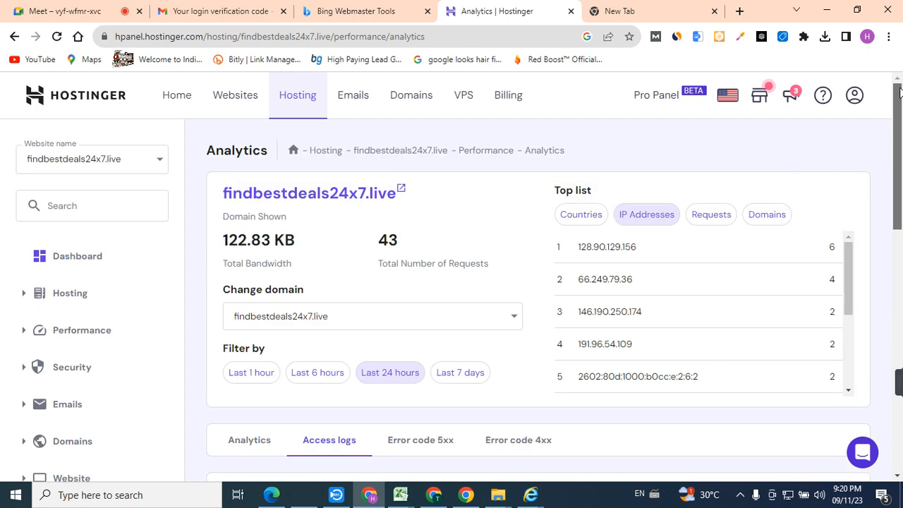
pyautogui.click(177, 96)
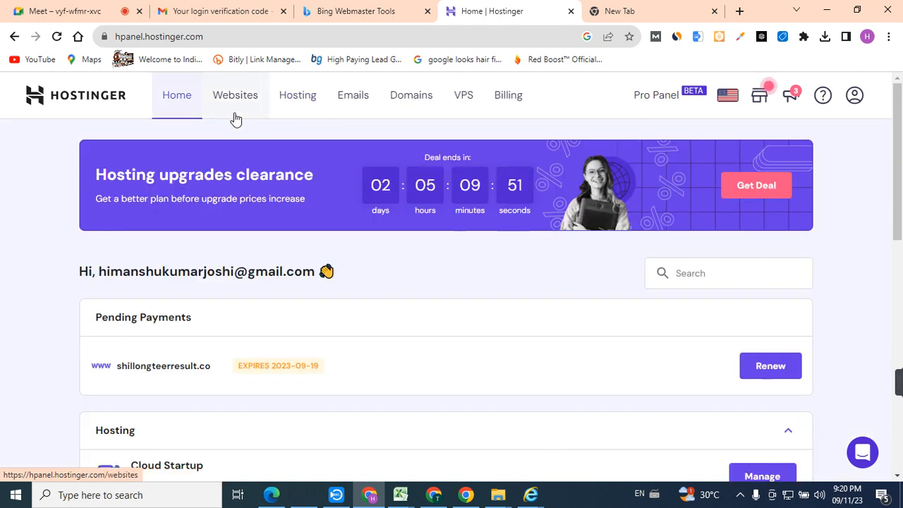
pyautogui.click(235, 117)
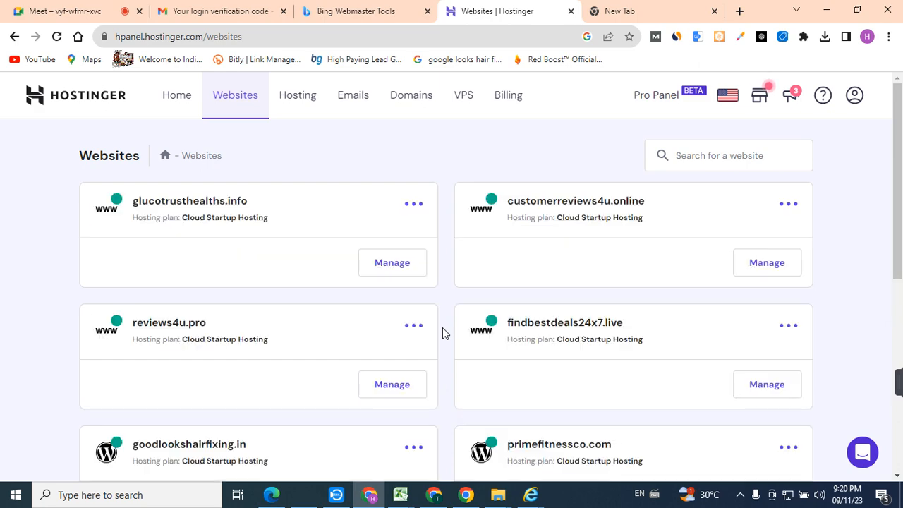
pyautogui.moveTo(900, 158); pyautogui.dragTo(900, 197)
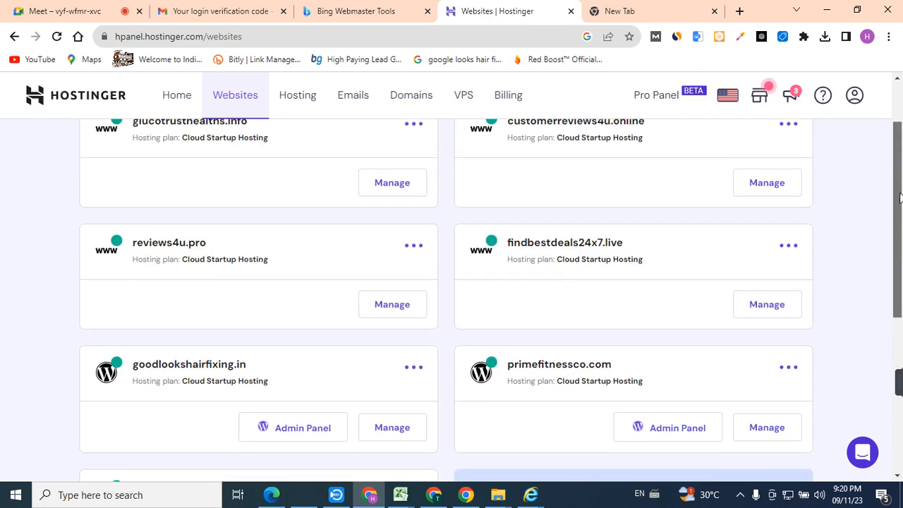
pyautogui.click(770, 306)
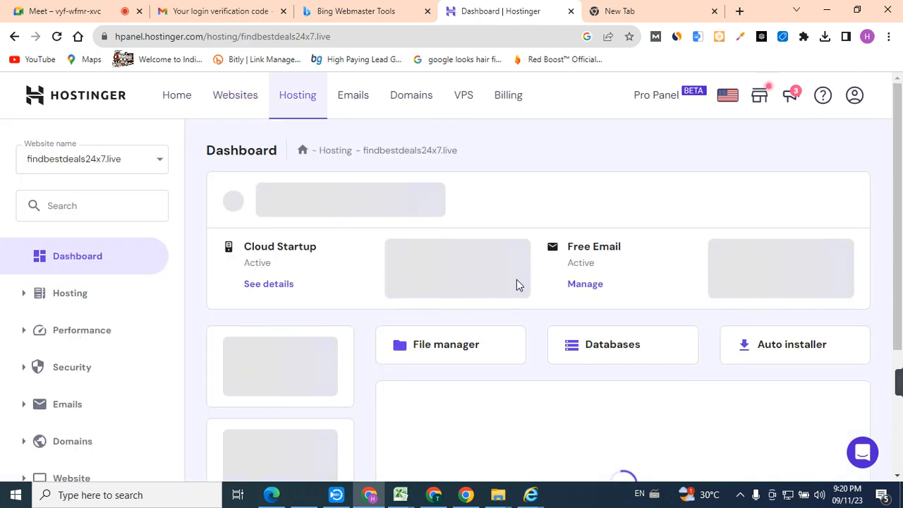
# Step: Open the site's file manager and go into the public_html folder
pyautogui.click(441, 345)
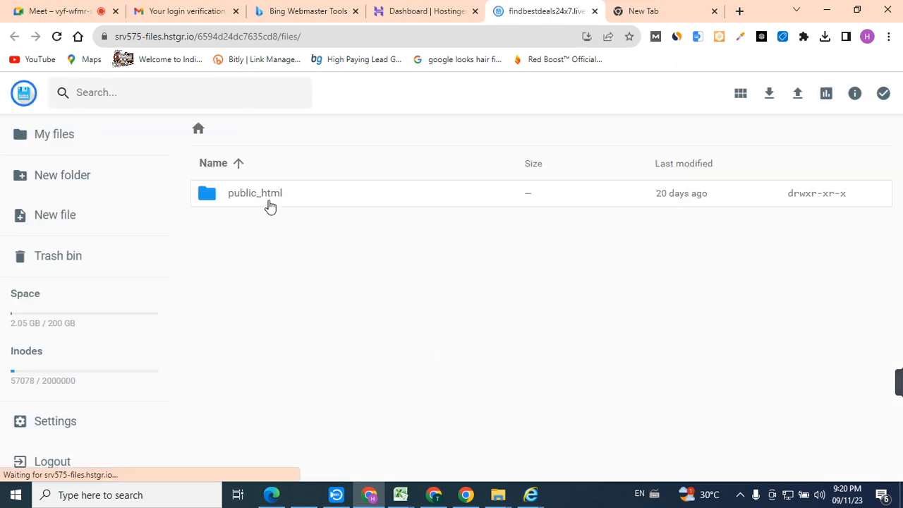
pyautogui.click(268, 204)
pyautogui.doubleClick(268, 205)
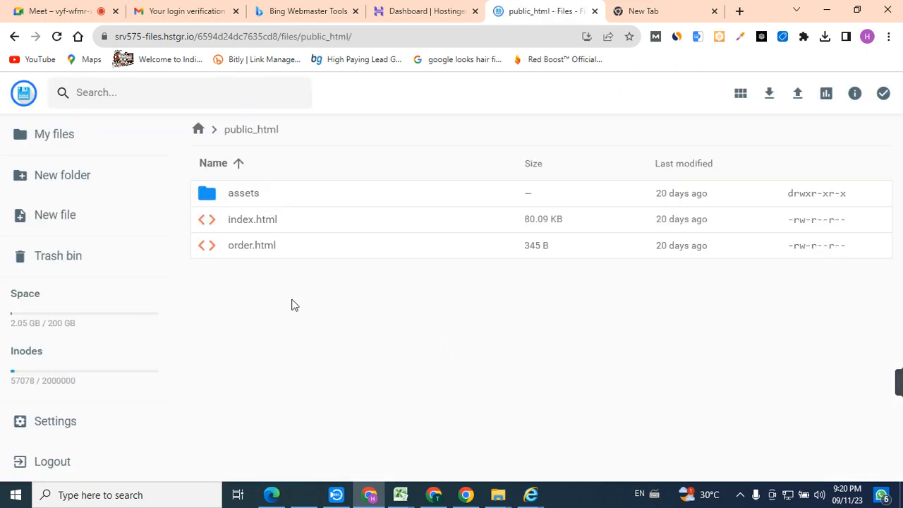
# Step: Shrink the browser window to reveal the desktop and close the sss and Ikaria Lean Belly Juice G Ads folder windows
pyautogui.doubleClick(764, 6)
pyautogui.click(706, 5)
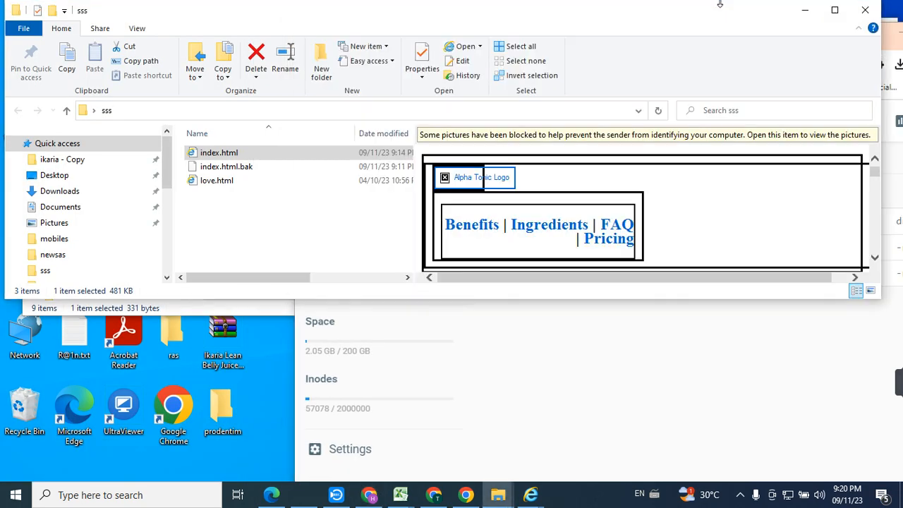
pyautogui.click(866, 11)
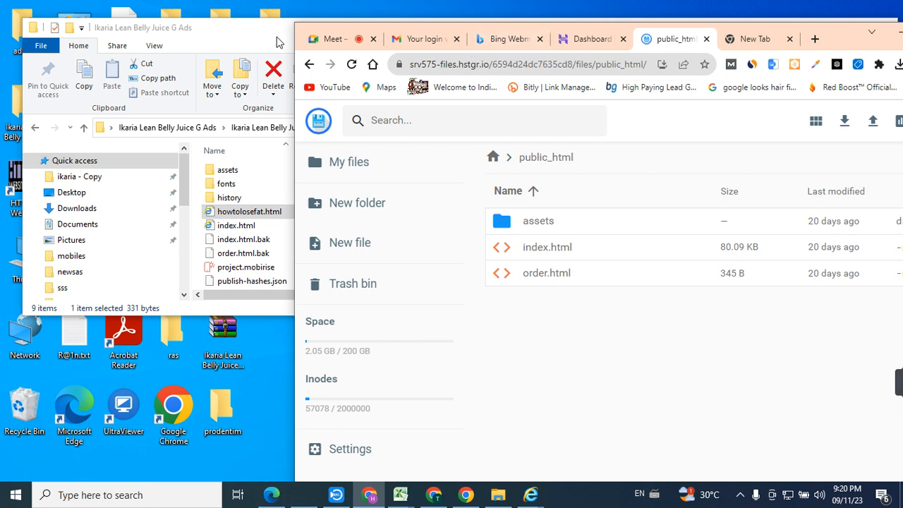
pyautogui.doubleClick(199, 22)
pyautogui.click(887, 9)
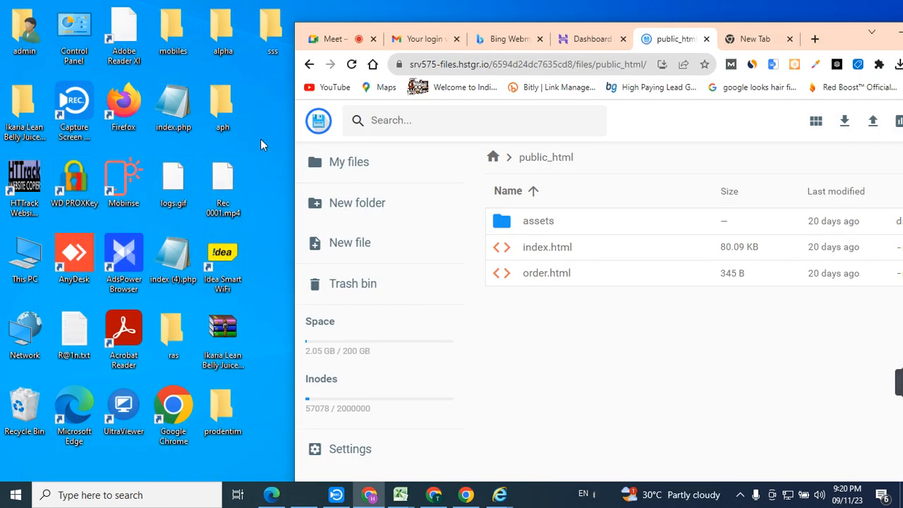
# Step: Upload the sss folder from the desktop into public_html
pyautogui.click(25, 105)
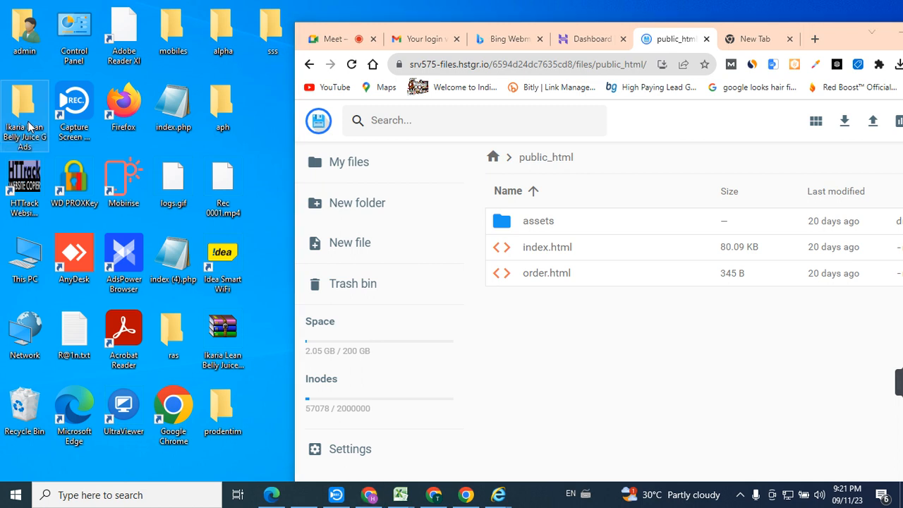
pyautogui.click(272, 41)
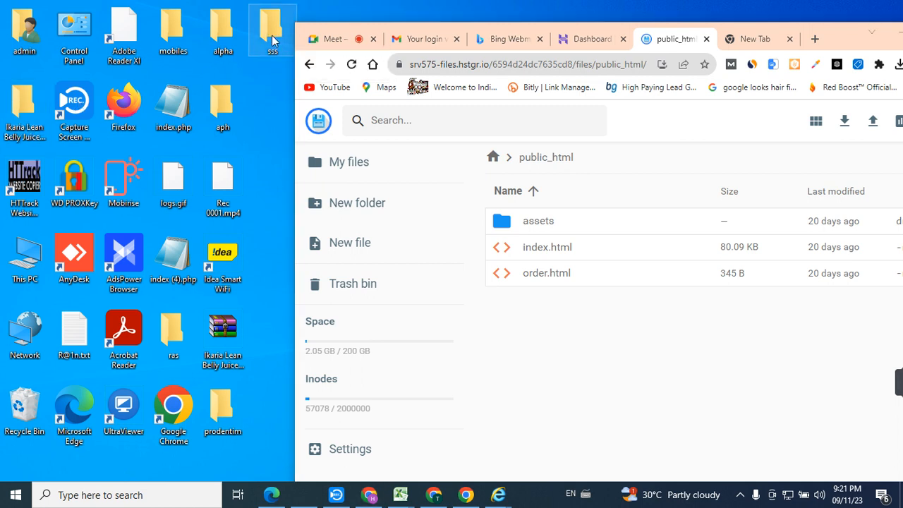
pyautogui.rightClick(272, 41)
pyautogui.click(267, 29)
pyautogui.moveTo(270, 27); pyautogui.dragTo(534, 329)
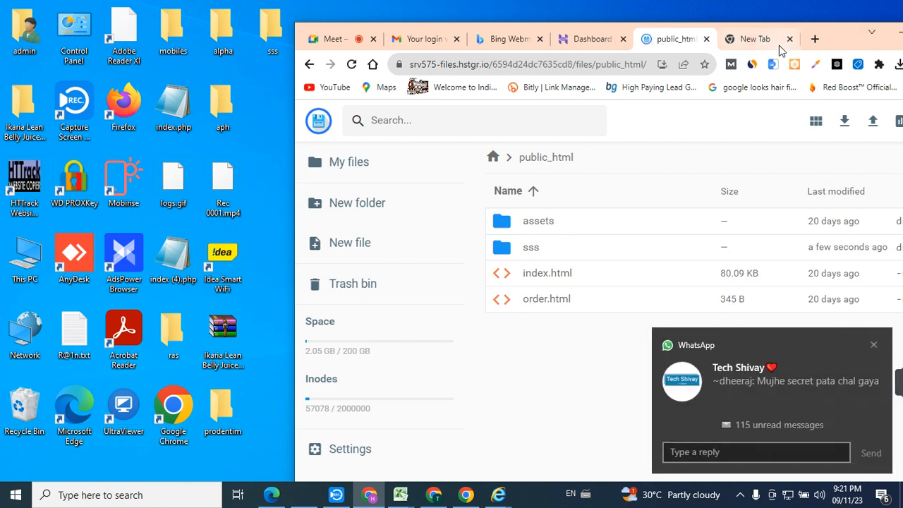
# Step: Open the live findbestdeals24x7.live site from its Hostinger dashboard and maximize the browser window
pyautogui.moveTo(834, 35); pyautogui.dragTo(695, 20)
pyautogui.click(455, 25)
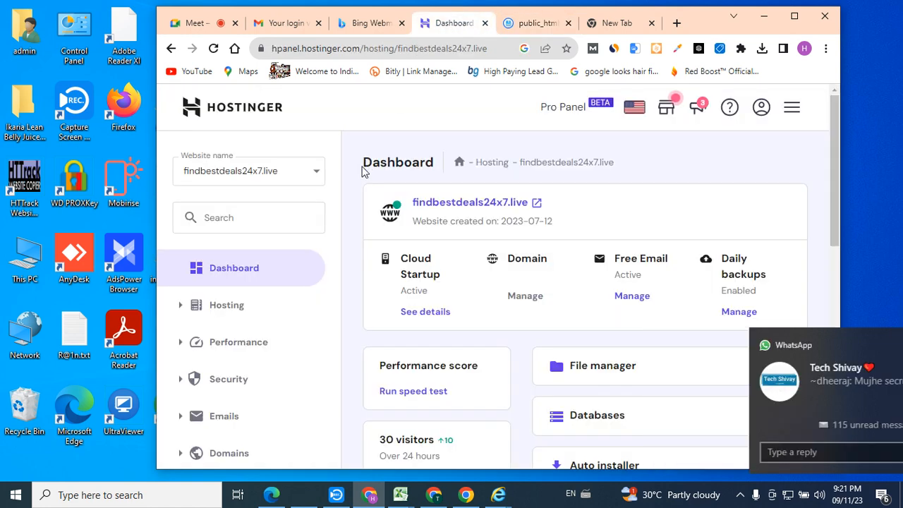
pyautogui.rightClick(437, 209)
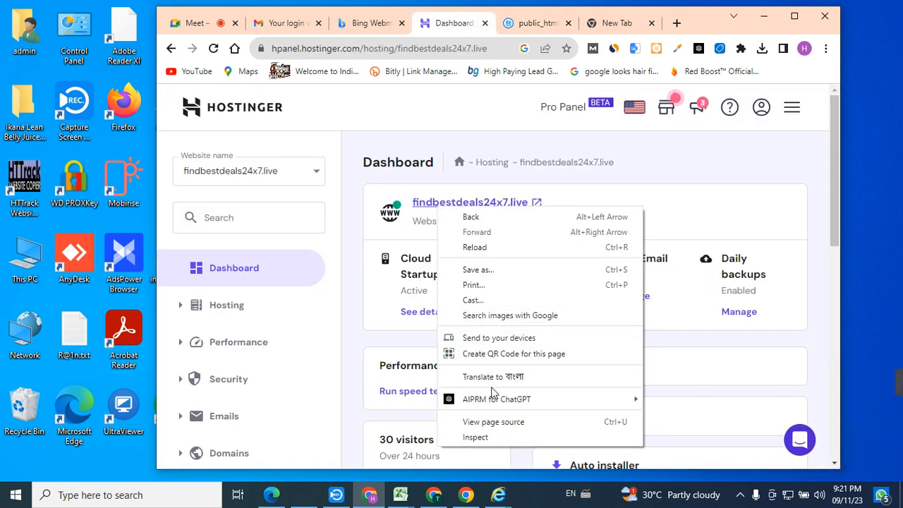
pyautogui.click(509, 203)
pyautogui.click(507, 202)
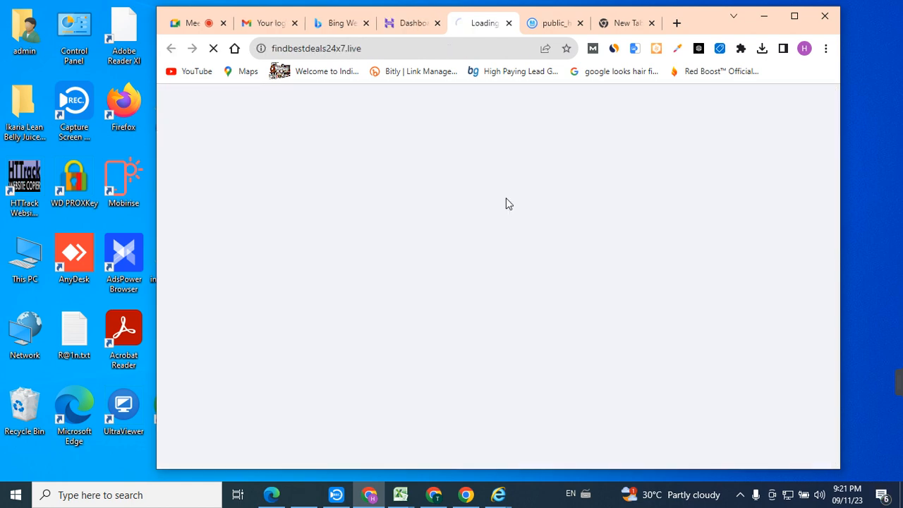
pyautogui.click(794, 16)
# Step: Try to load the uploaded page at findbestdeals24x7.live/SSS
pyautogui.click(230, 30)
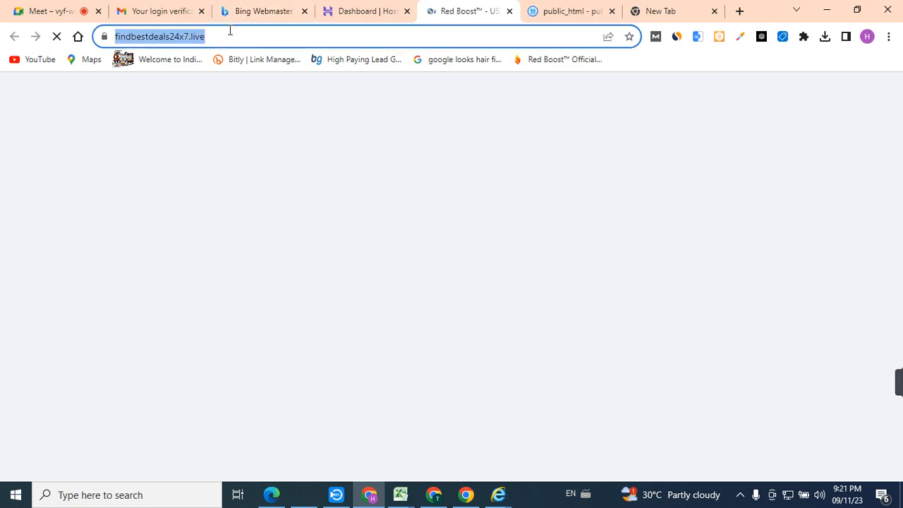
pyautogui.click(230, 30)
pyautogui.write('//')
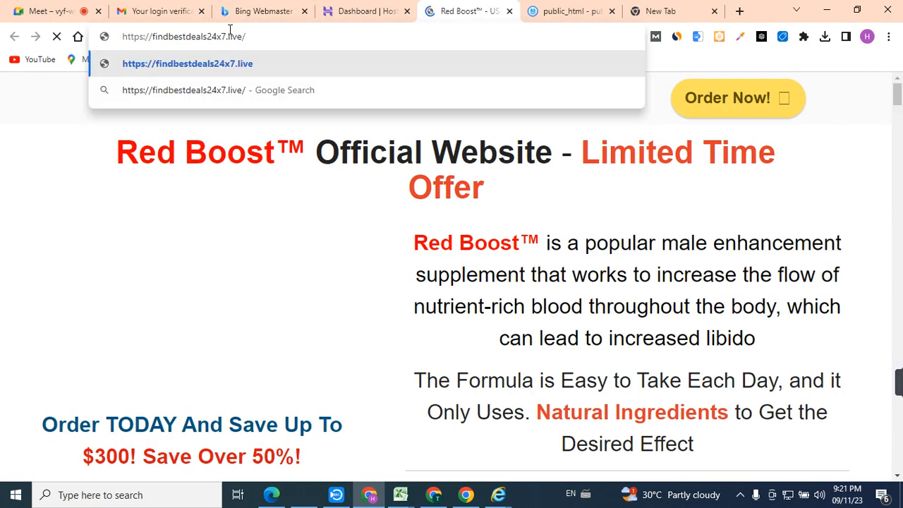
pyautogui.write('SSS')
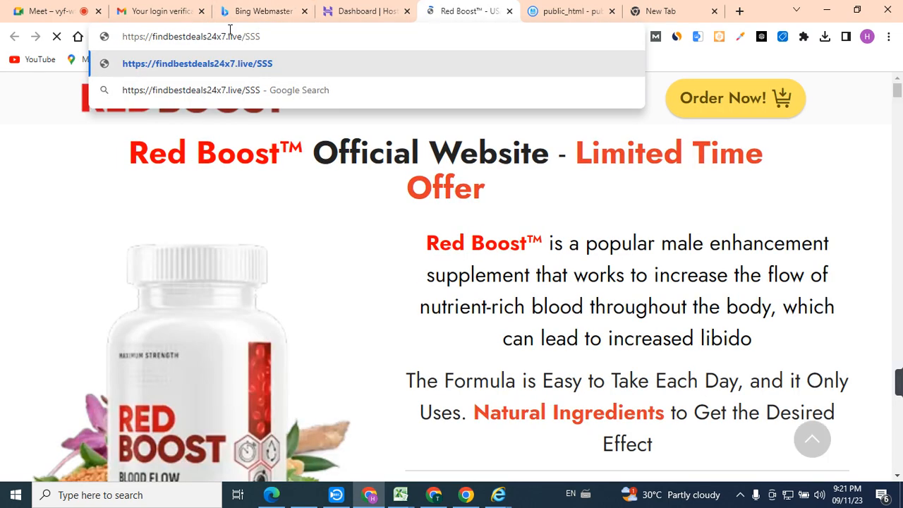
pyautogui.press('Return')
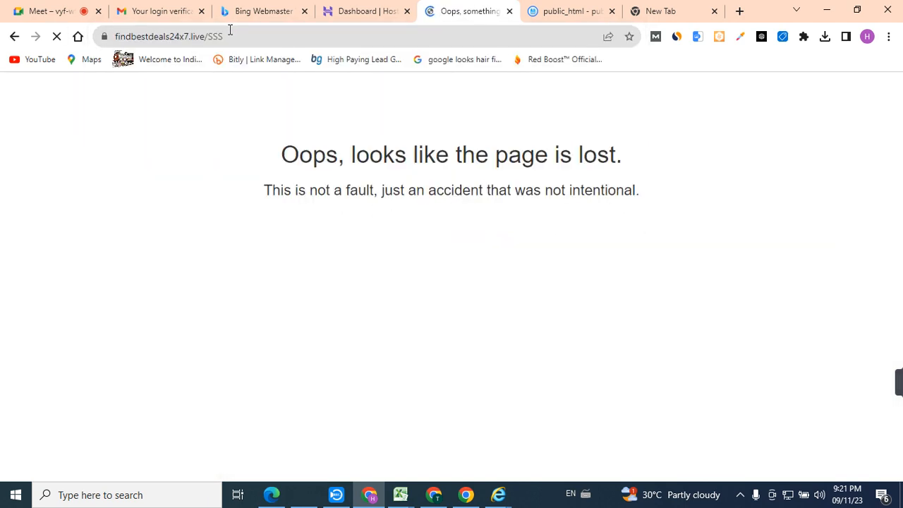
# Step: Change the address path to lowercase and load findbestdeals24x7.live/sss
pyautogui.click(233, 35)
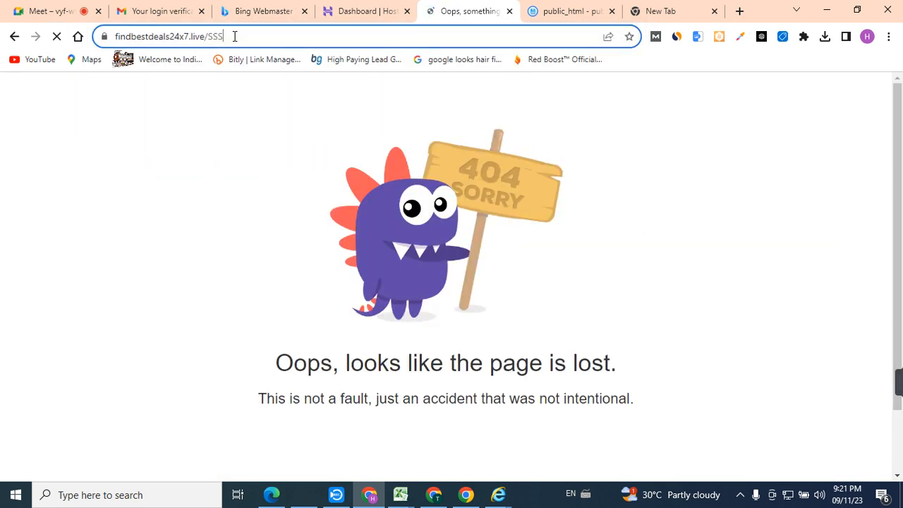
pyautogui.click(234, 36)
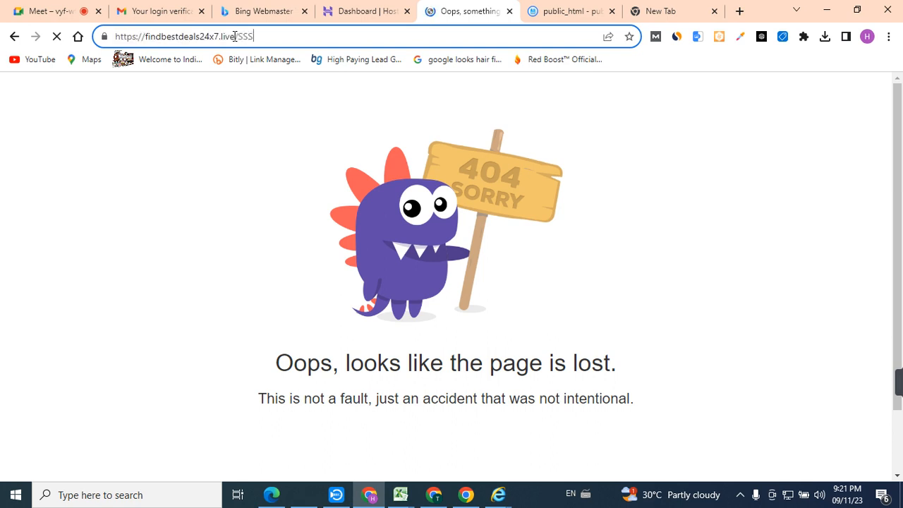
pyautogui.press('BackSpace')
pyautogui.press('BackSpace')
pyautogui.press('BackSpace')
pyautogui.write('sss')
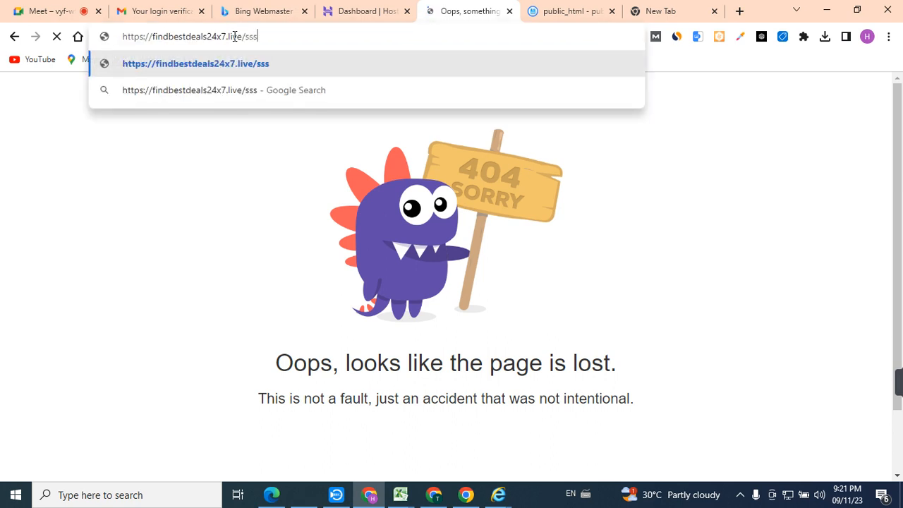
pyautogui.press('Return')
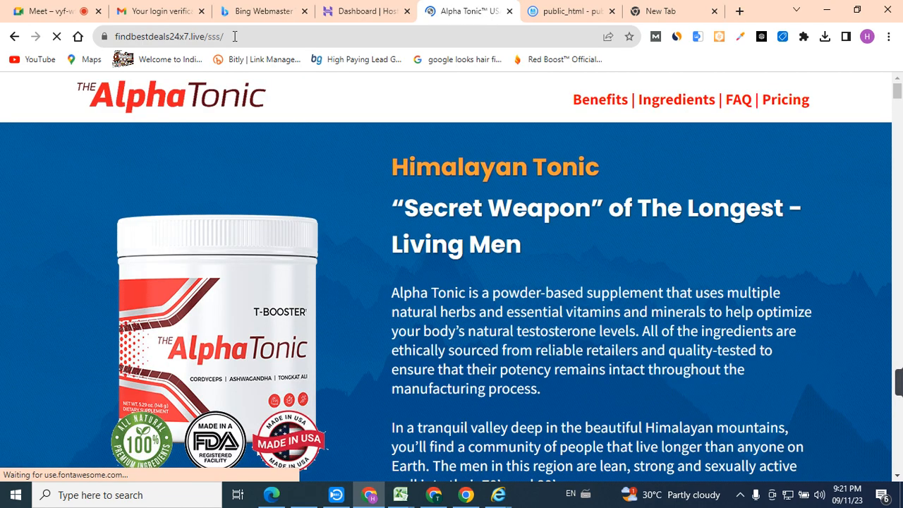
# Step: Remove the sss path from the address and load the root page of findbestdeals24x7.live
pyautogui.click(235, 37)
pyautogui.click(234, 37)
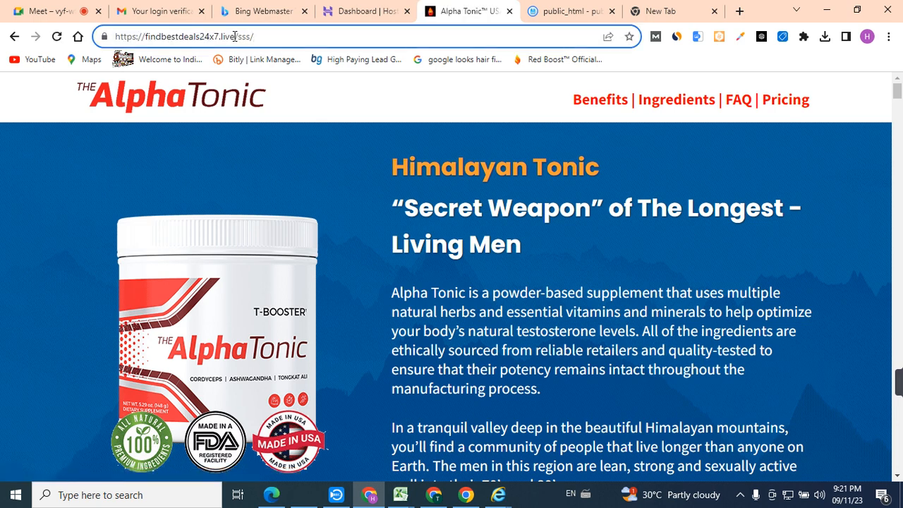
pyautogui.press('BackSpace')
pyautogui.press('BackSpace')
pyautogui.press('BackSpace')
pyautogui.press('BackSpace')
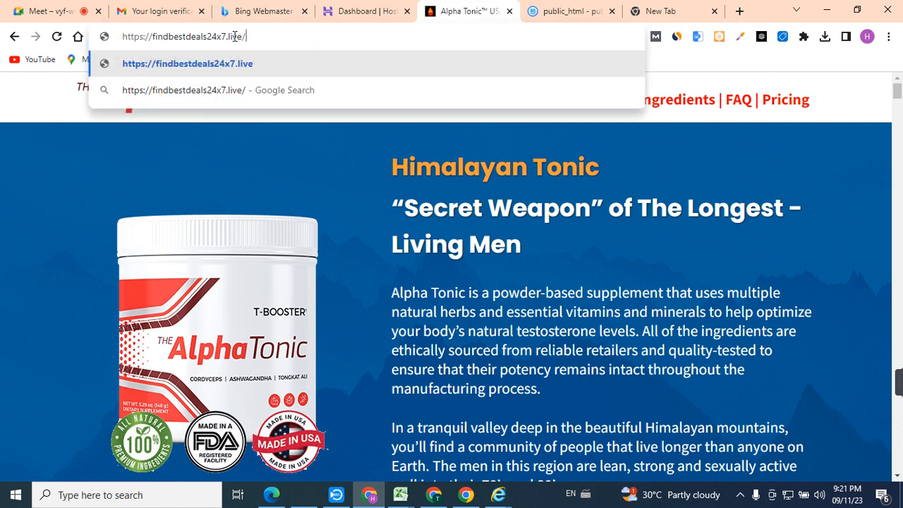
pyautogui.press('Return')
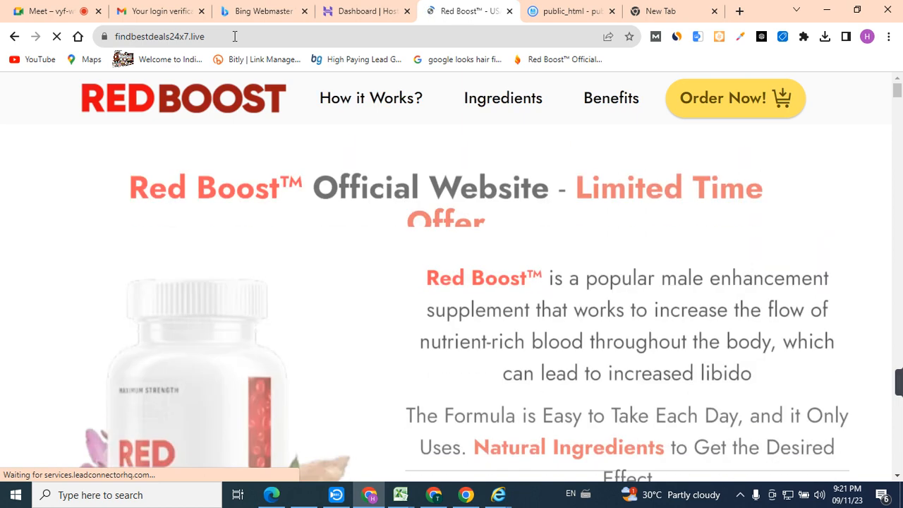
# Step: Append /sss to the site address to reload the Alpha Tonic page, and return to the Hostinger dashboard
pyautogui.click(235, 36)
pyautogui.click(235, 36)
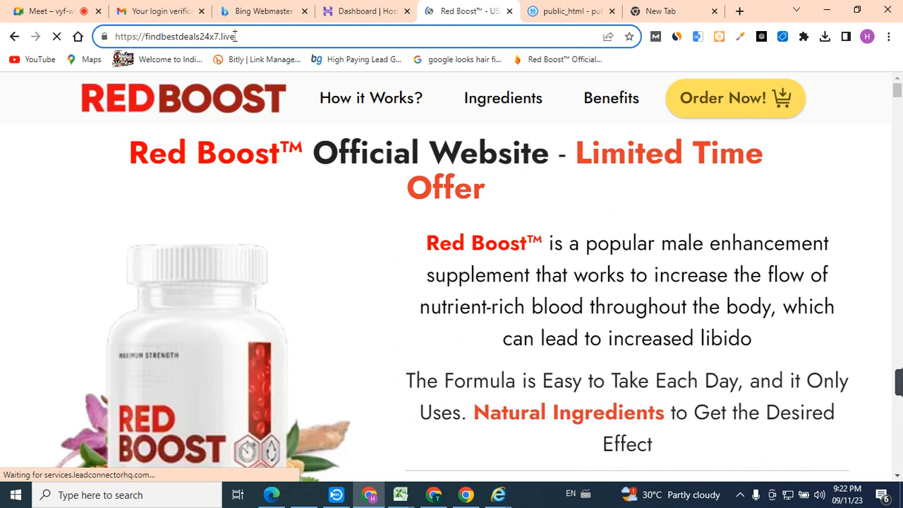
pyautogui.write('/sss')
pyautogui.press('Return')
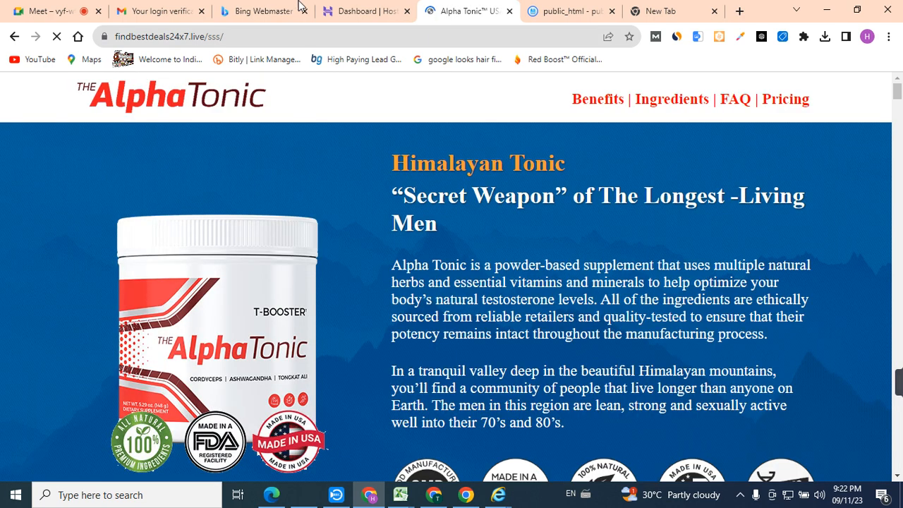
pyautogui.click(362, 8)
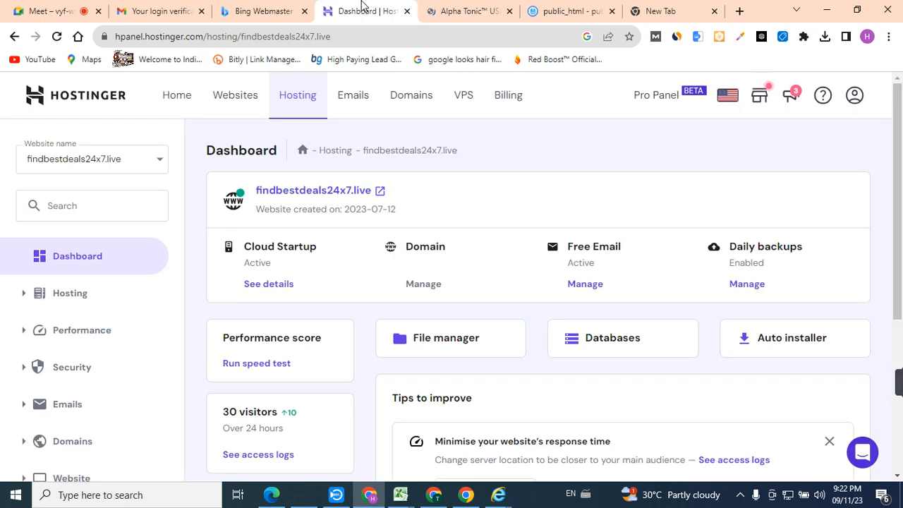
# Step: Open the site's file manager from the Hostinger dashboard and go into the public_html folder
pyautogui.click(457, 353)
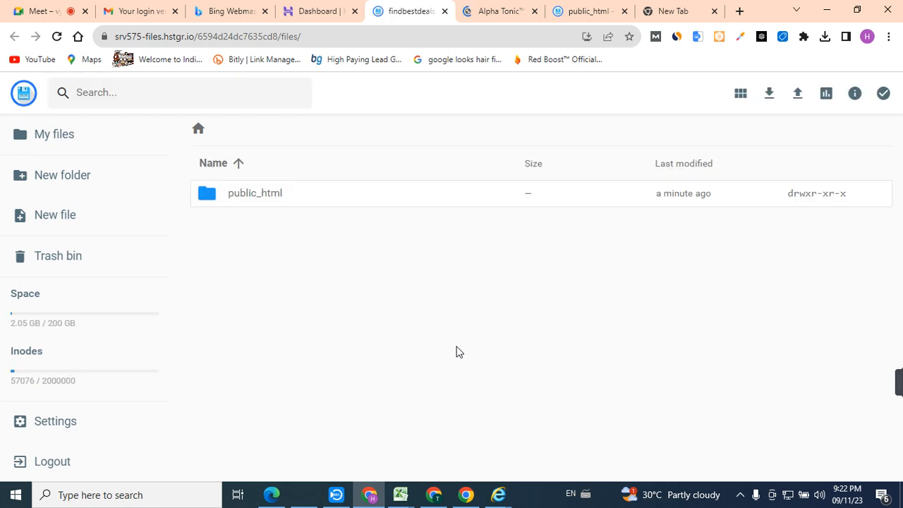
pyautogui.doubleClick(305, 202)
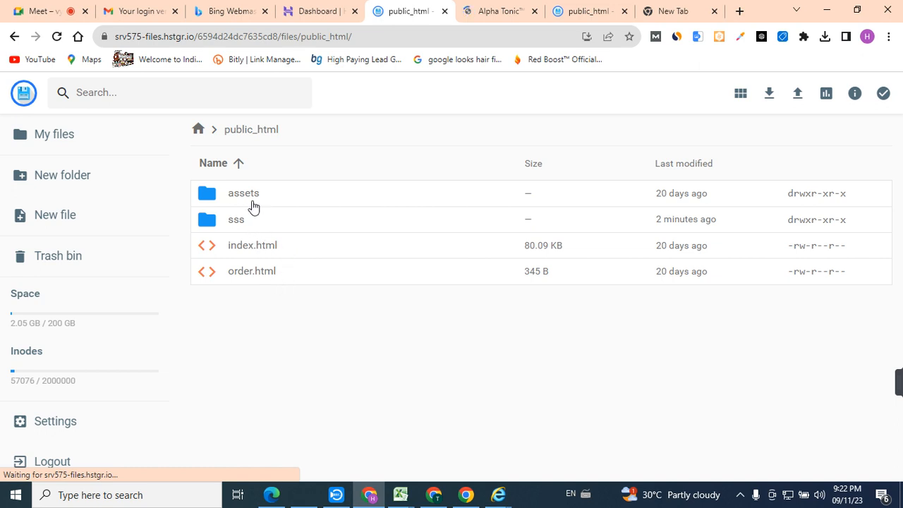
pyautogui.click(243, 222)
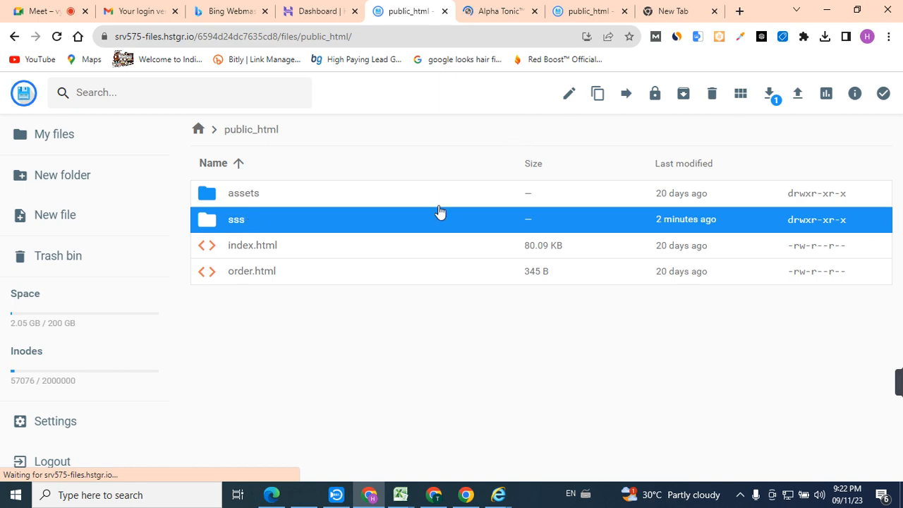
# Step: Rename the "Ikaria Lean Belly Juice G Ads" folder on the desktop to ikaria
pyautogui.press('super+d')
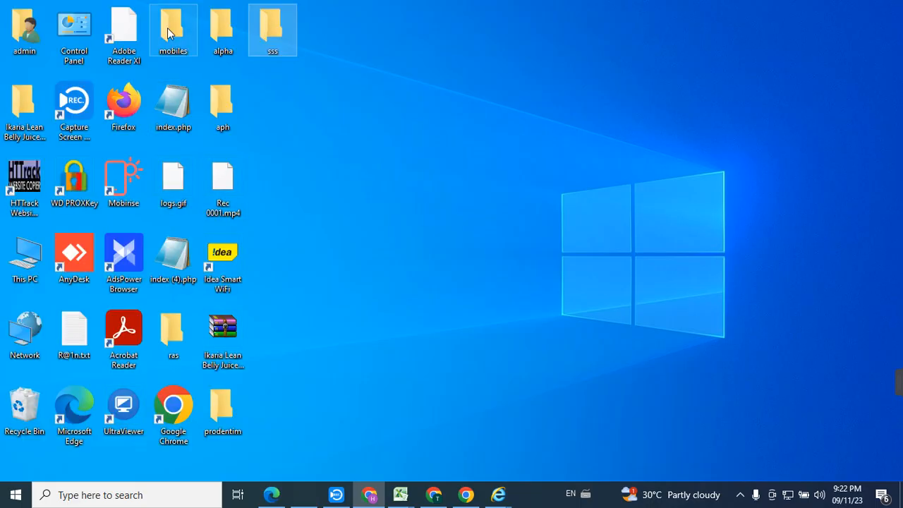
pyautogui.click(25, 111)
pyautogui.rightClick(25, 111)
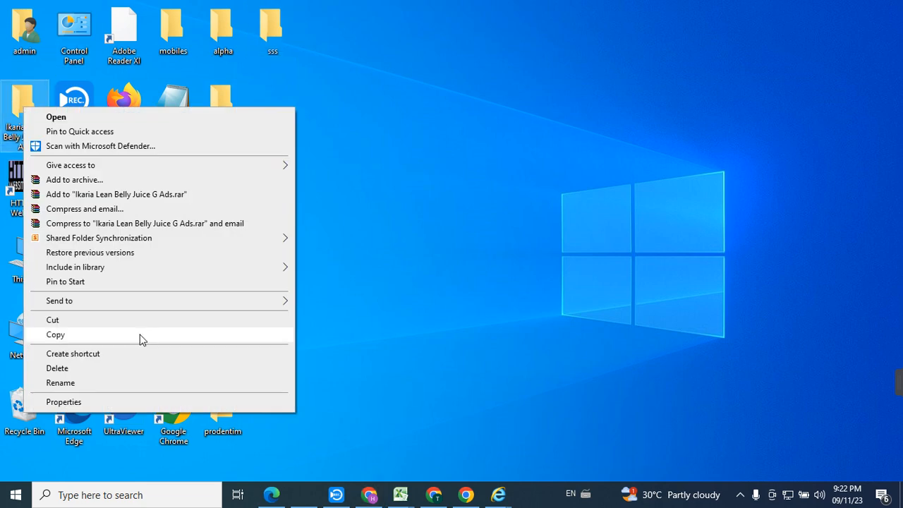
pyautogui.click(118, 384)
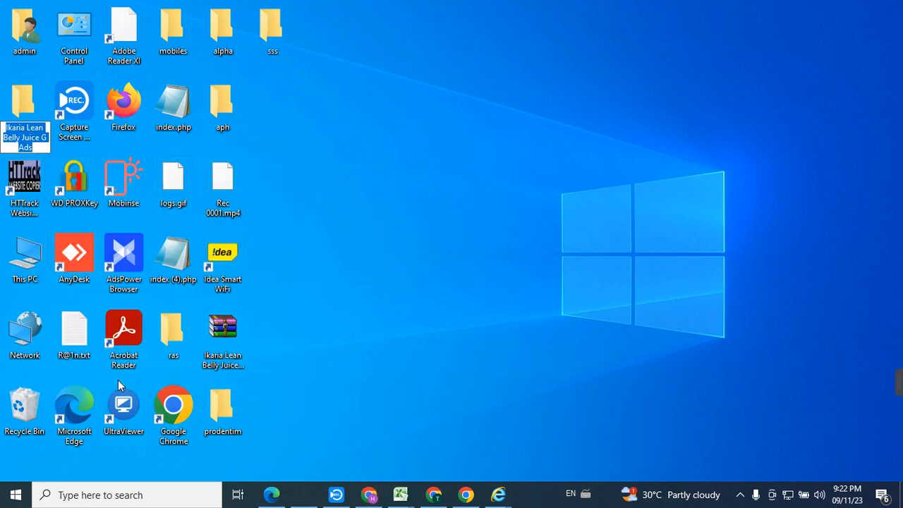
pyautogui.write('ikaria')
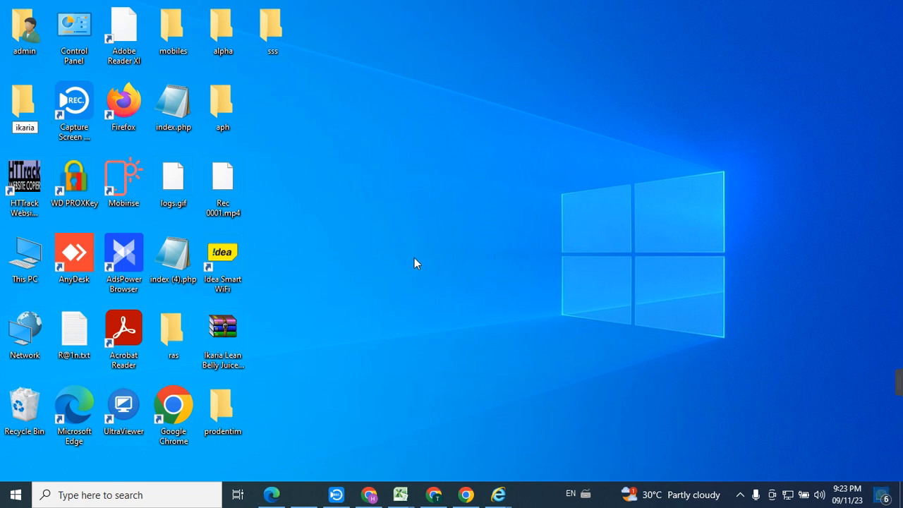
# Step: Shrink the browser window beside the desktop icons and upload the ikaria folder into public_html, then maximize the window again
pyautogui.click(446, 497)
pyautogui.click(369, 498)
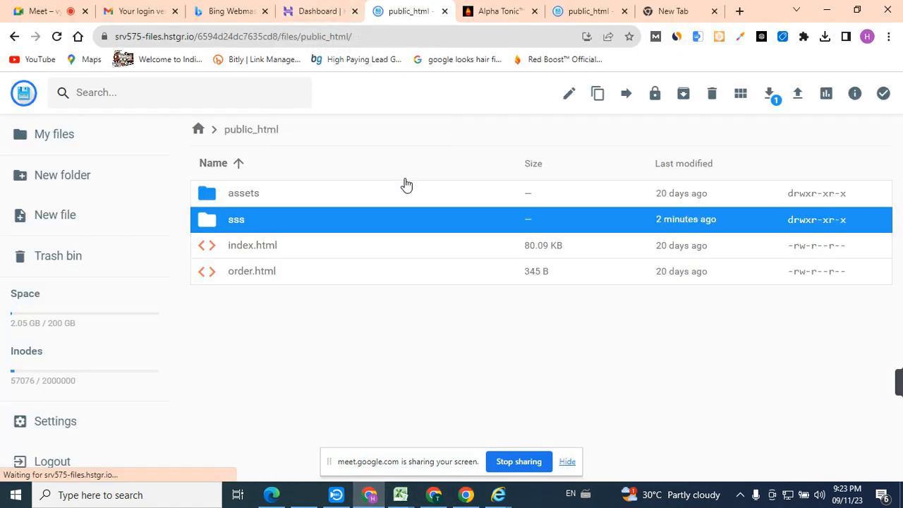
pyautogui.doubleClick(748, 11)
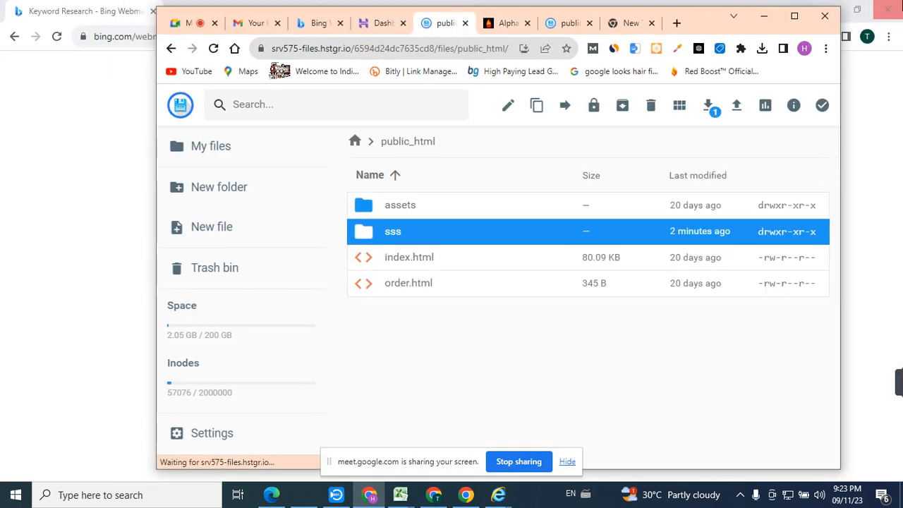
pyautogui.moveTo(712, 21); pyautogui.dragTo(811, 89)
pyautogui.click(826, 10)
pyautogui.moveTo(33, 119); pyautogui.dragTo(534, 395)
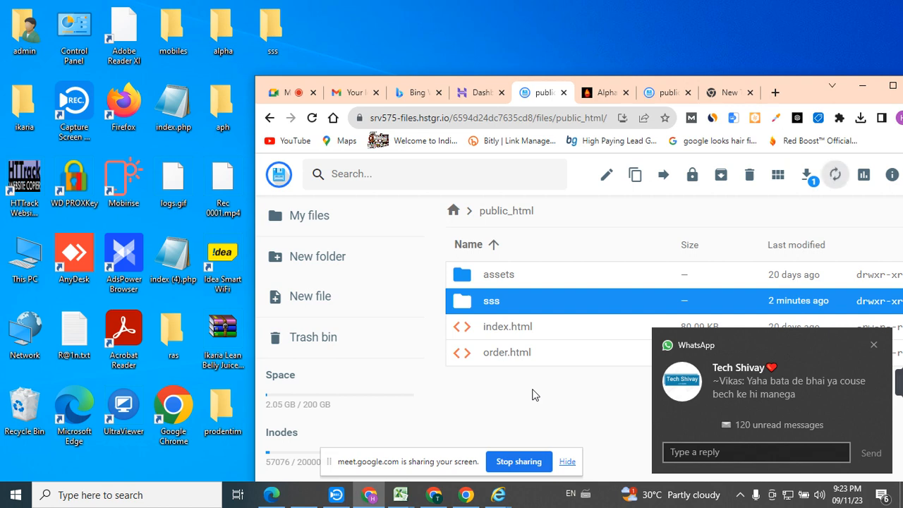
pyautogui.click(873, 345)
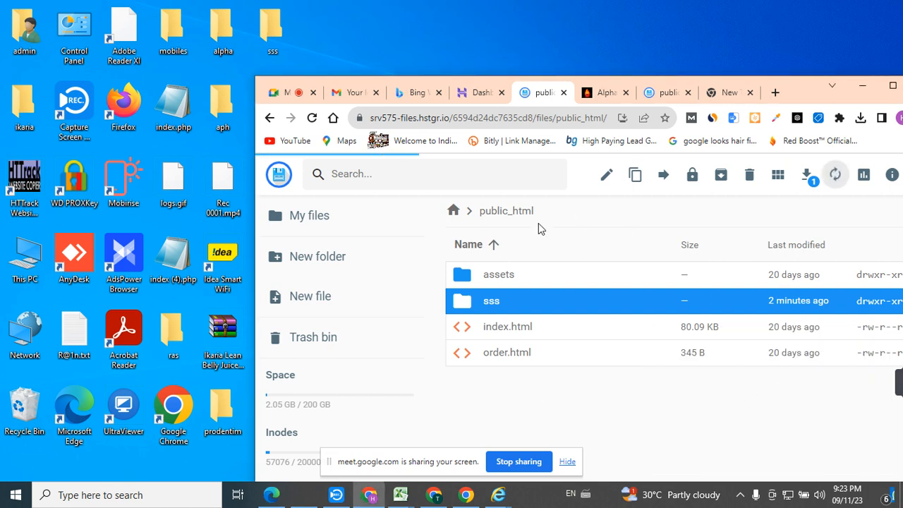
pyautogui.click(892, 85)
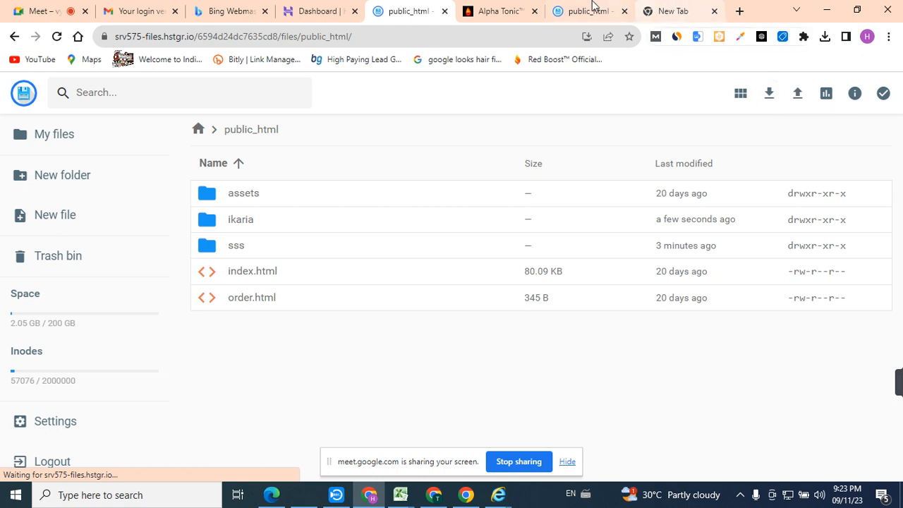
# Step: Open findbestdeals24x7.live from the Hostinger dashboard and load its /ikaria path
pyautogui.click(316, 9)
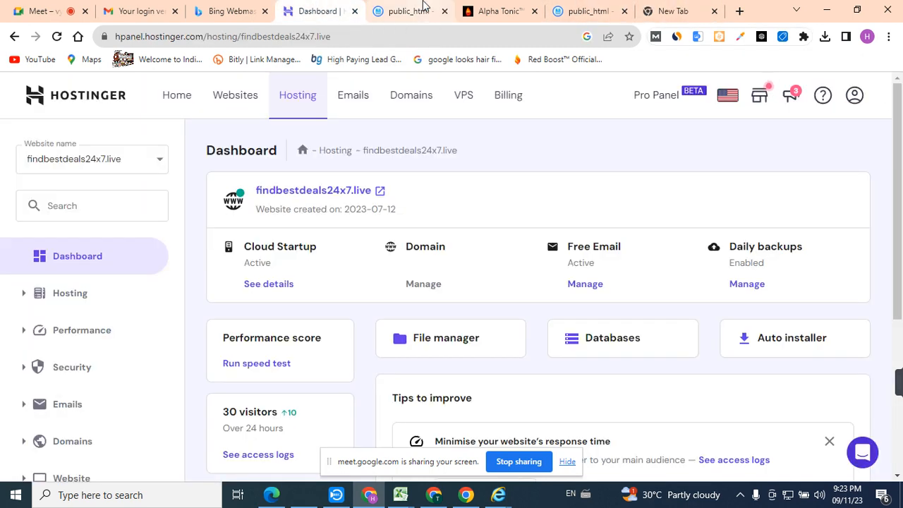
pyautogui.click(331, 191)
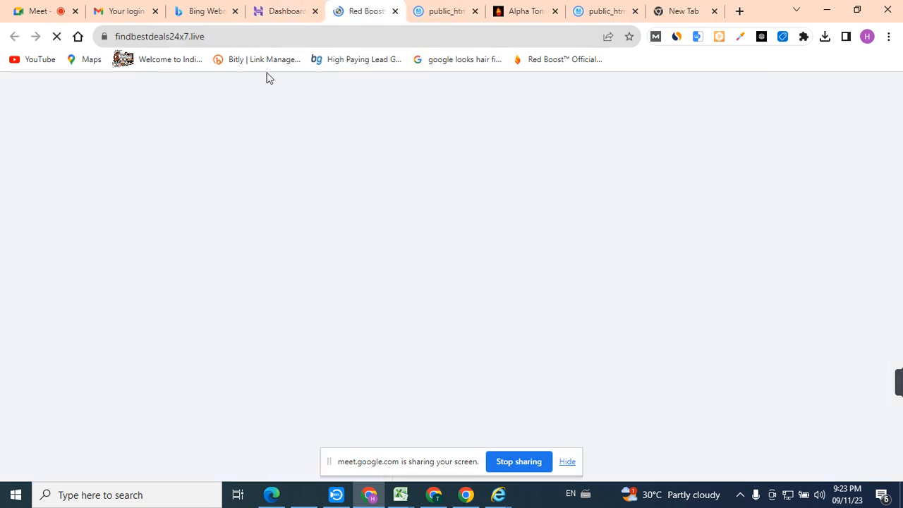
pyautogui.click(247, 33)
pyautogui.click(247, 33)
pyautogui.write('/ikaria')
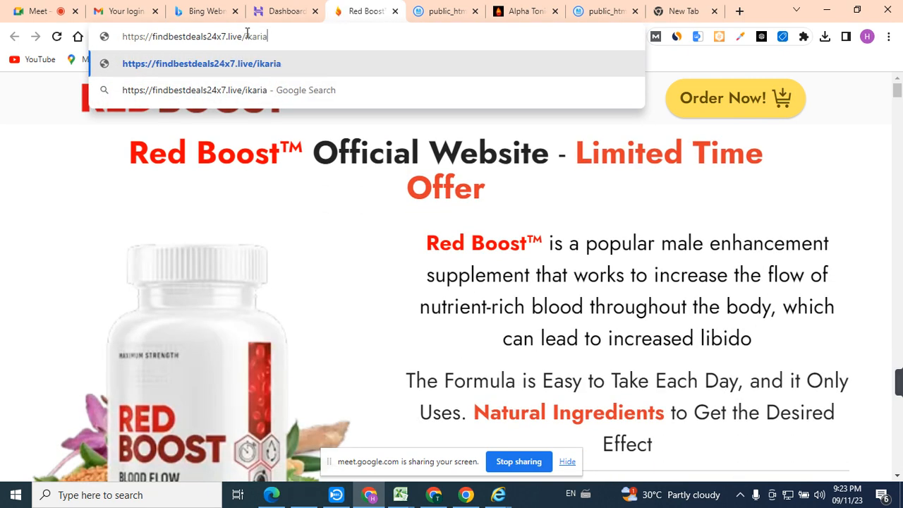
pyautogui.press('Return')
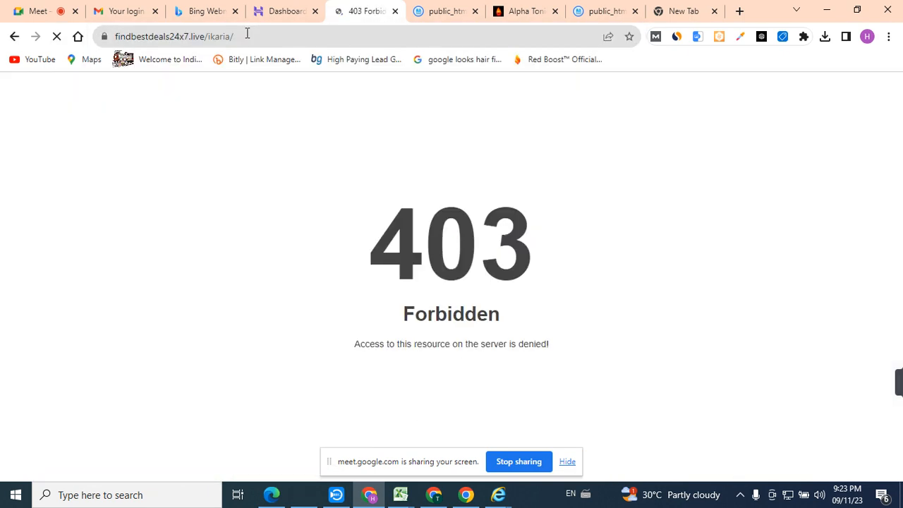
# Step: Remove the trailing slash from the /ikaria address and load the page again
pyautogui.click(247, 33)
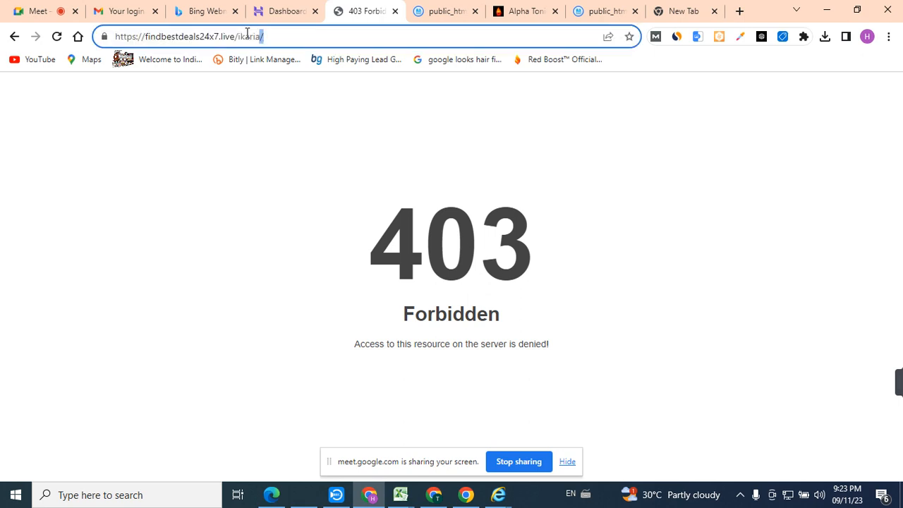
pyautogui.press('BackSpace')
pyautogui.press('Return')
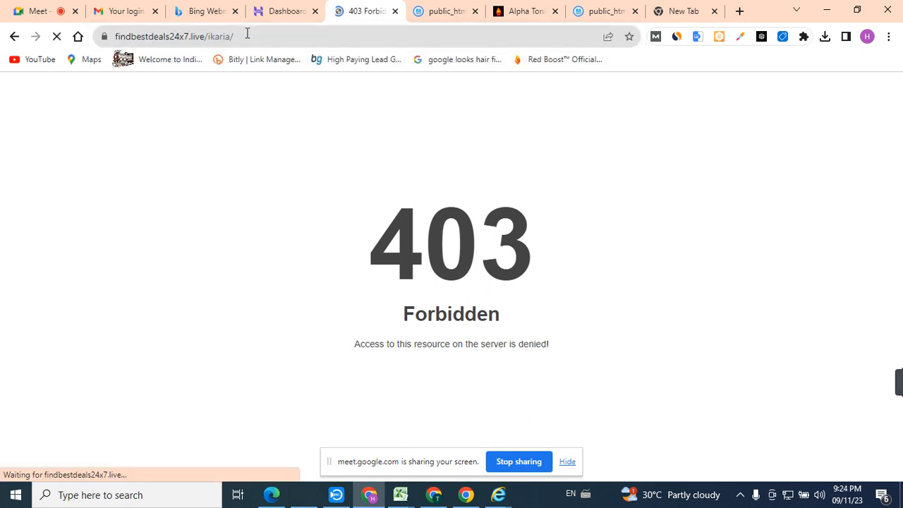
pyautogui.click(247, 36)
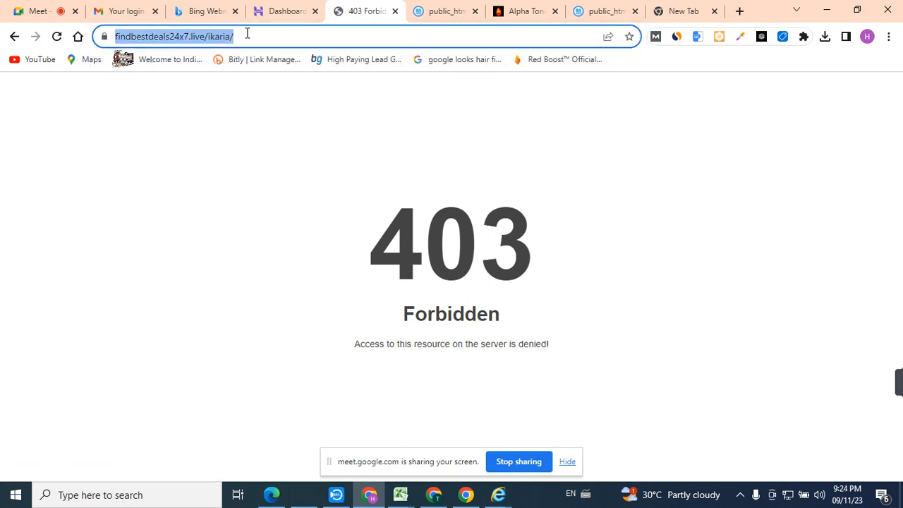
# Step: Reopen the file manager from the Hostinger dashboard and check public_html for the uploaded ikaria folder
pyautogui.click(263, 11)
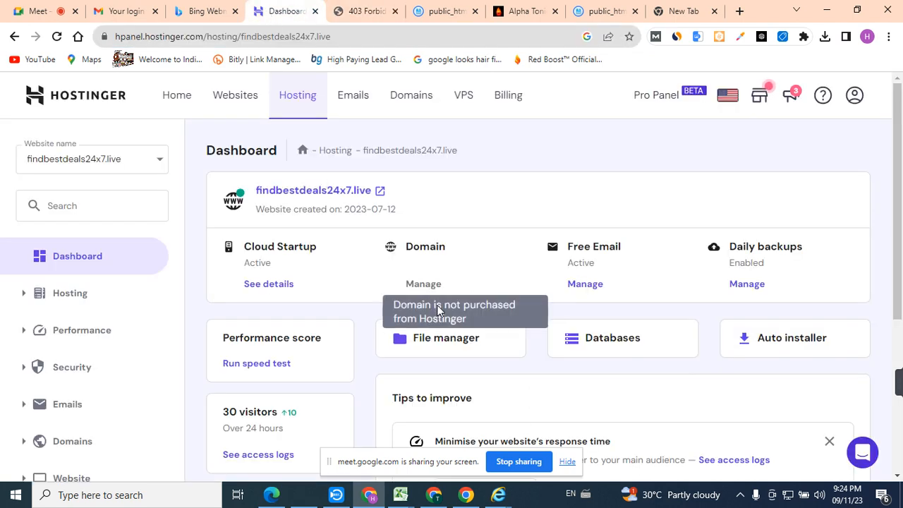
pyautogui.click(438, 340)
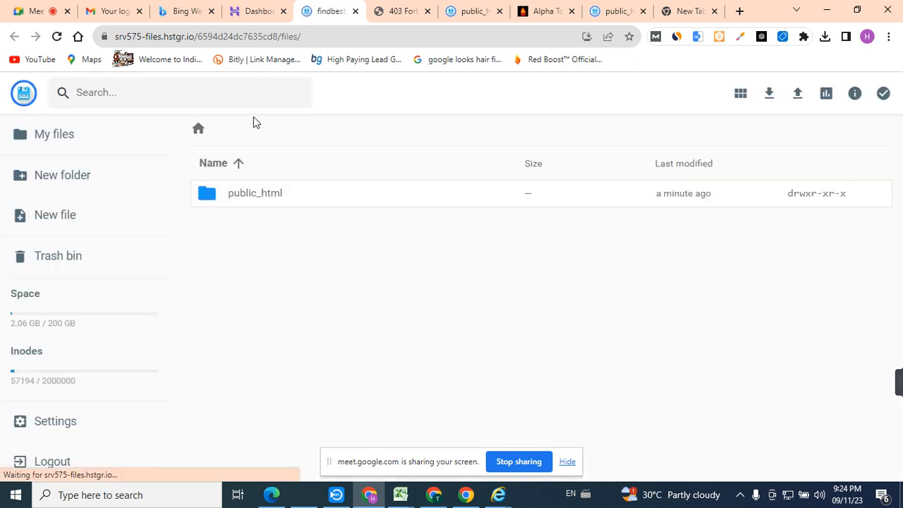
pyautogui.doubleClick(239, 204)
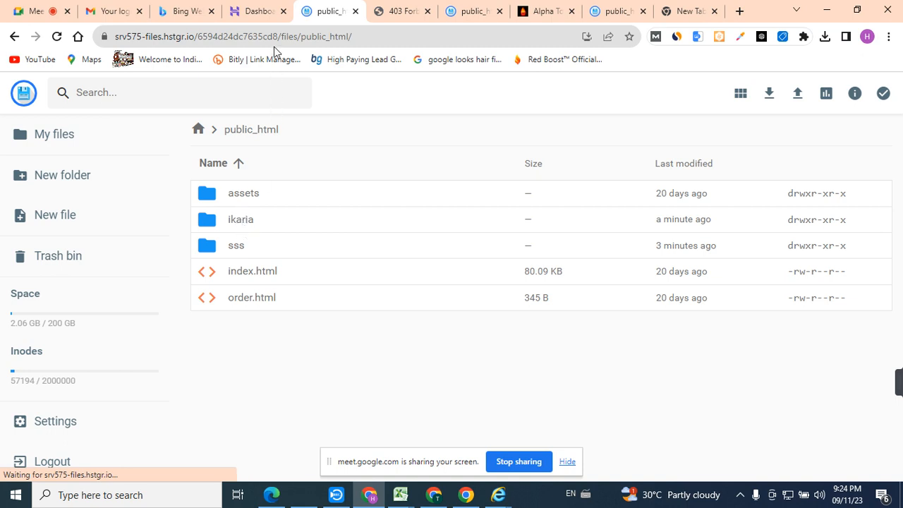
pyautogui.click(268, 8)
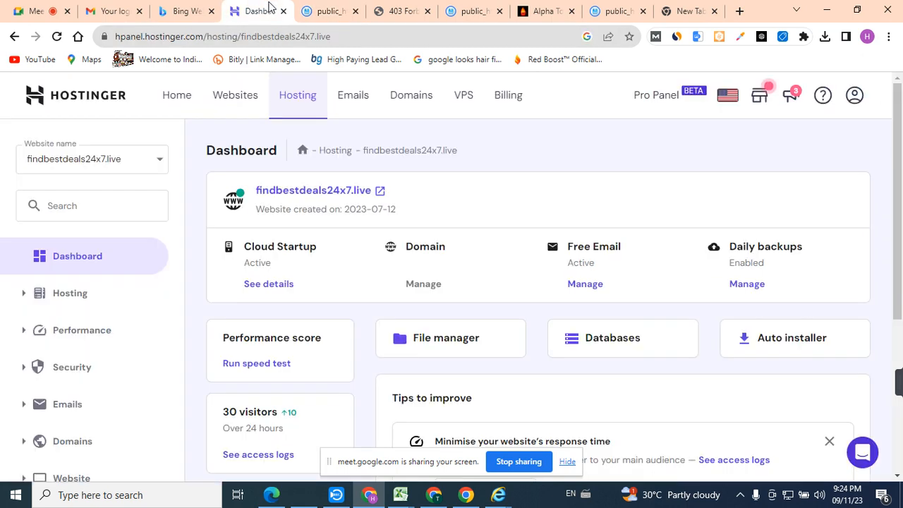
pyautogui.click(328, 10)
# Step: Return to the findbestdeals24x7.live/ikaria page and retry loading it
pyautogui.click(392, 8)
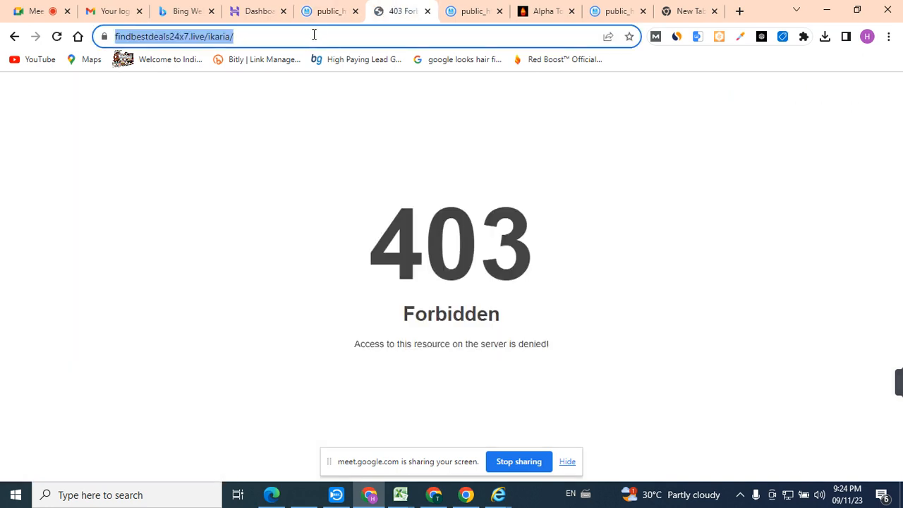
pyautogui.click(306, 36)
pyautogui.press('BackSpace')
pyautogui.press('Return')
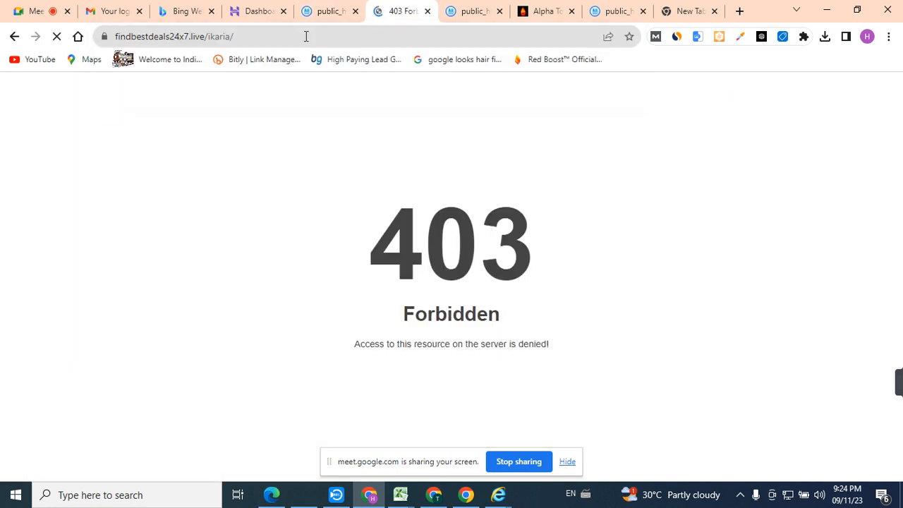
pyautogui.click(301, 36)
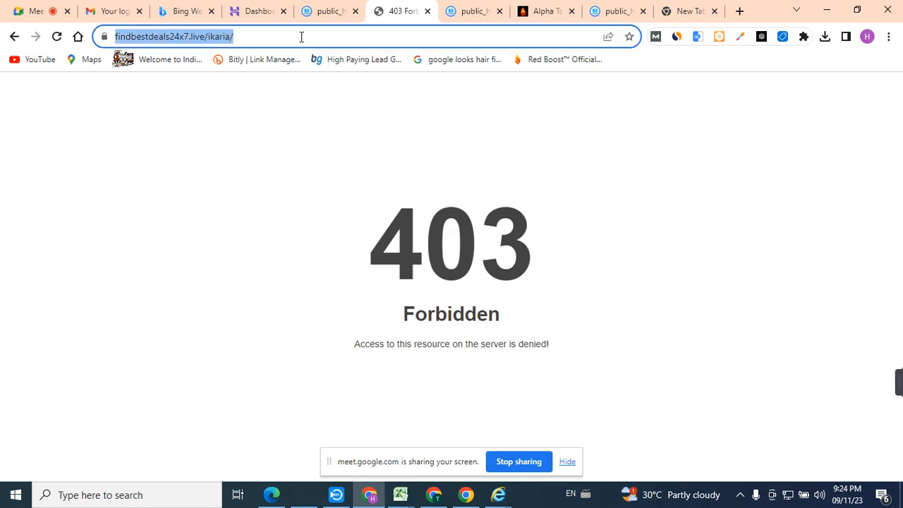
# Step: Close the /ikaria page, the Alpha Tonic page and the two extra public_html file manager tabs
pyautogui.click(426, 12)
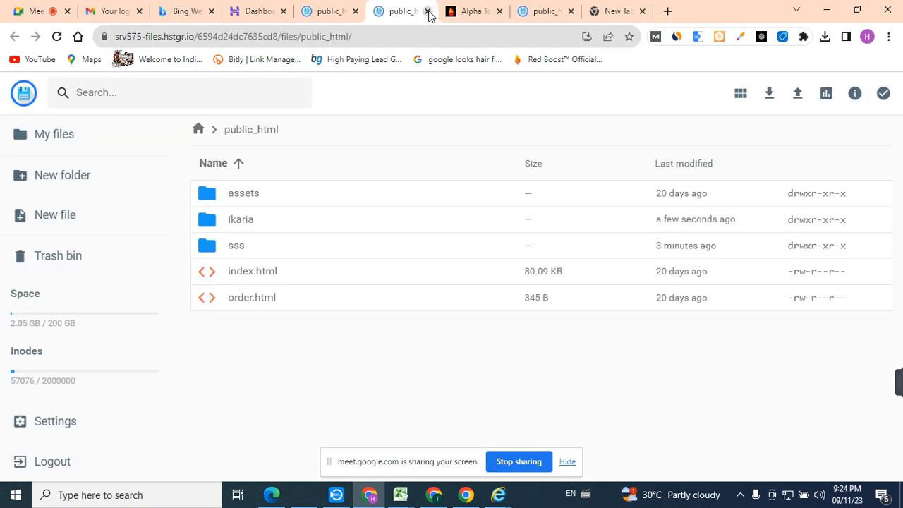
pyautogui.click(426, 11)
pyautogui.click(427, 12)
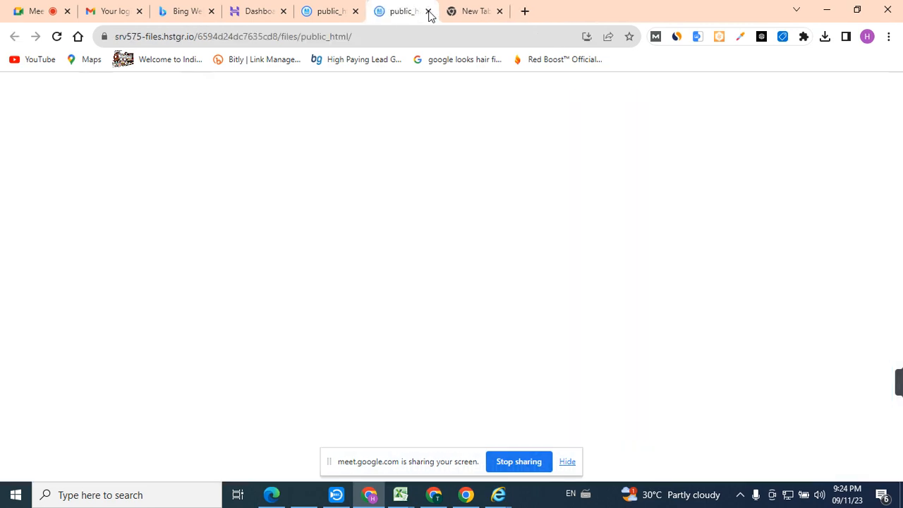
pyautogui.hotkey('ctrl', 'w')
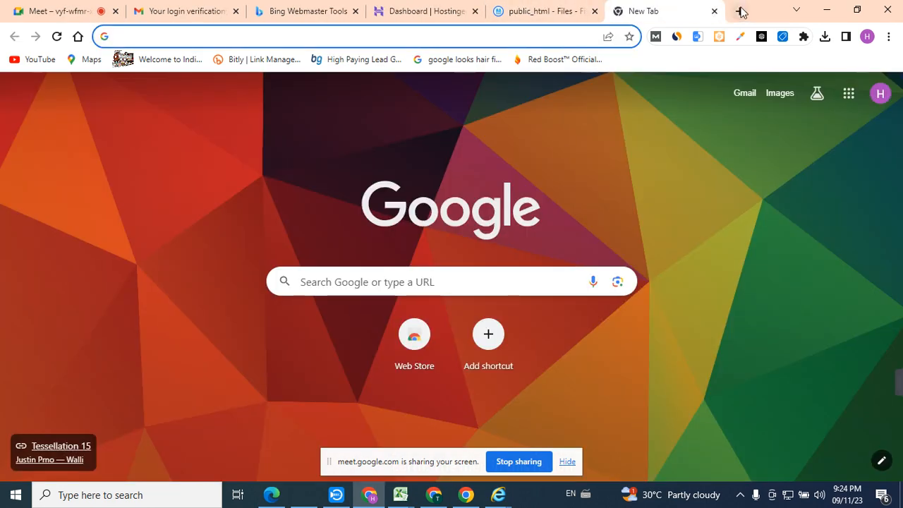
# Step: Search Google for netlify in a new tab, open the Netlify website and log in to the account
pyautogui.click(740, 11)
pyautogui.write('netlify')
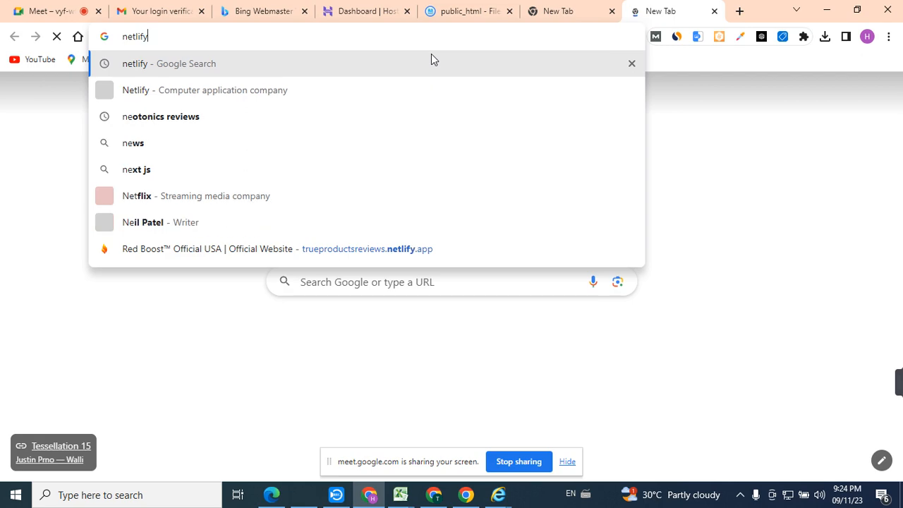
pyautogui.press('Return')
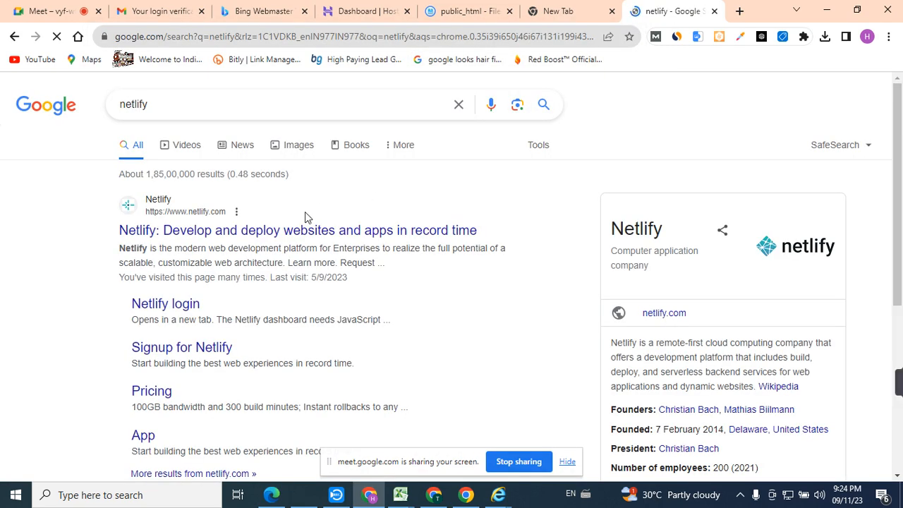
pyautogui.click(224, 233)
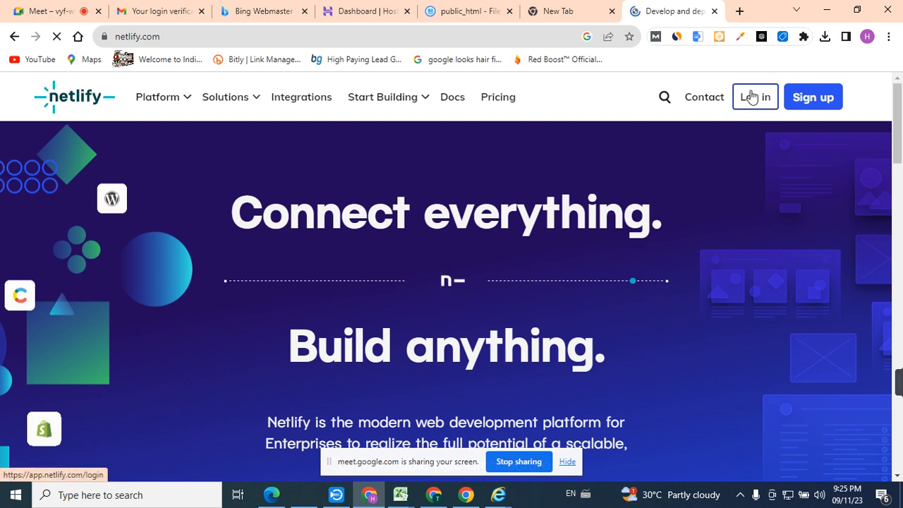
pyautogui.click(751, 97)
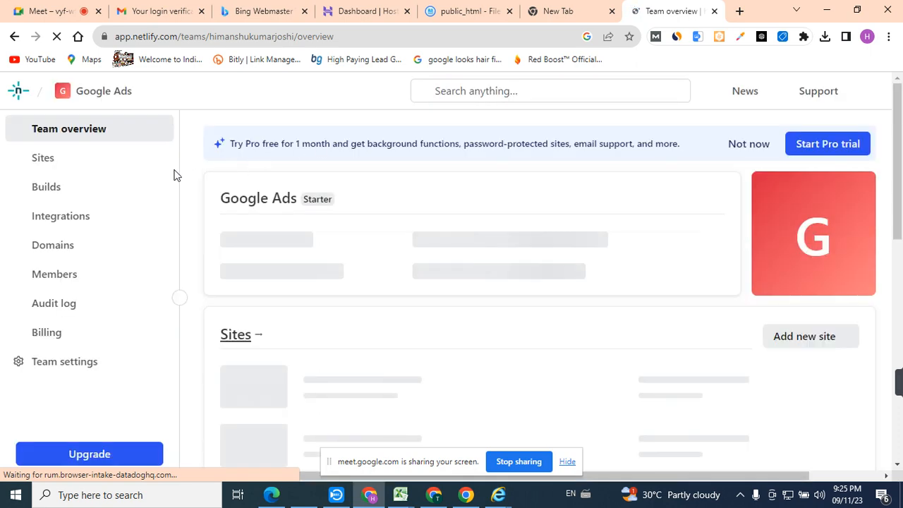
# Step: Search the Netlify team's sites for "official" and look through the matching sites
pyautogui.click(49, 166)
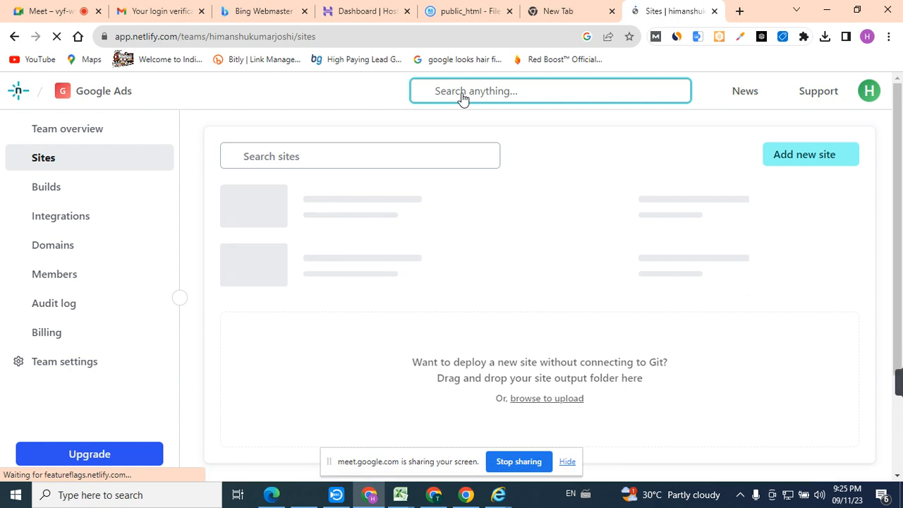
pyautogui.click(324, 157)
pyautogui.write('o')
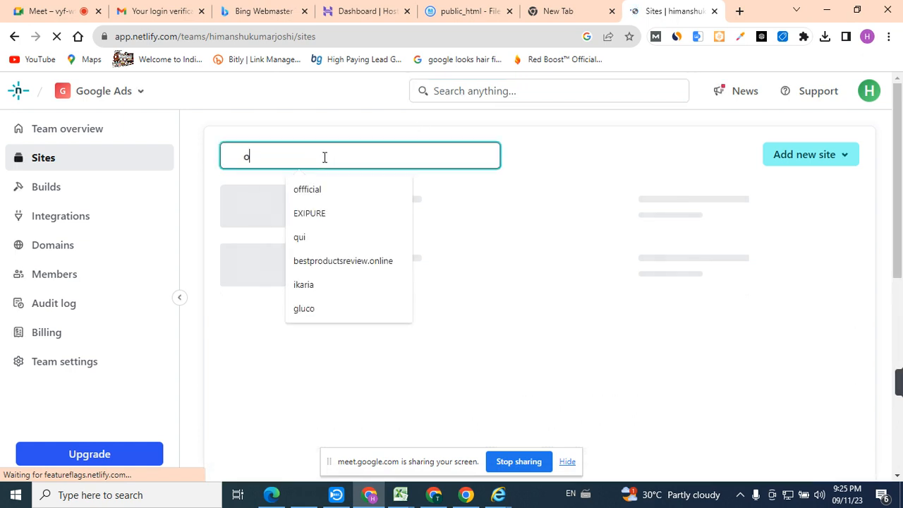
pyautogui.write('fficial')
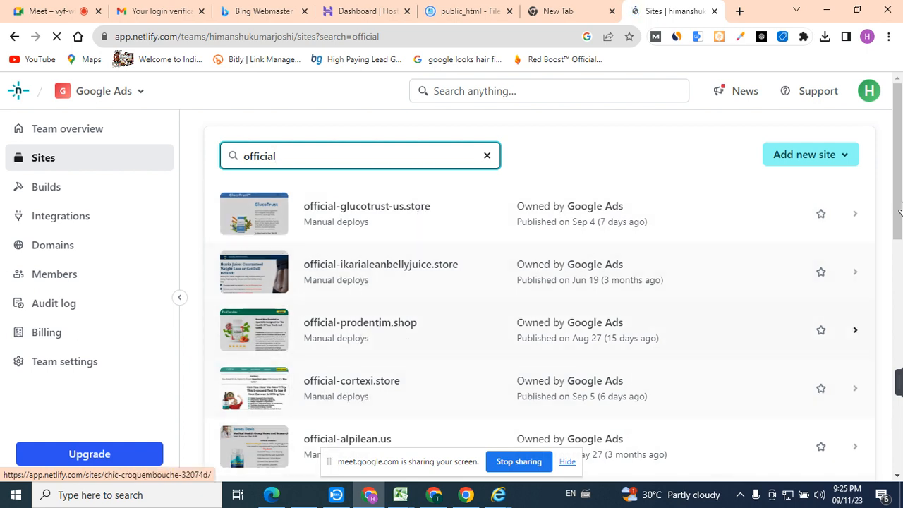
pyautogui.scroll(-1, 902, 214)
pyautogui.moveTo(901, 213); pyautogui.dragTo(901, 275)
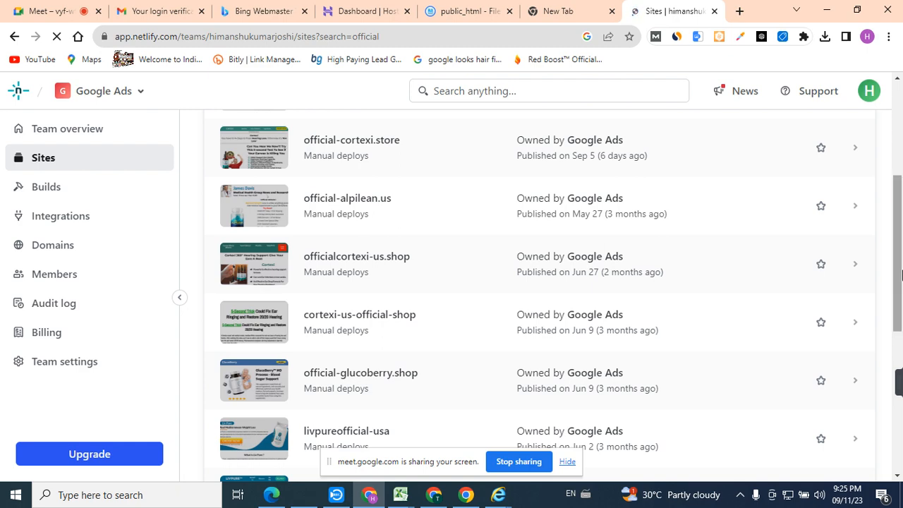
pyautogui.moveTo(901, 263); pyautogui.dragTo(877, 159)
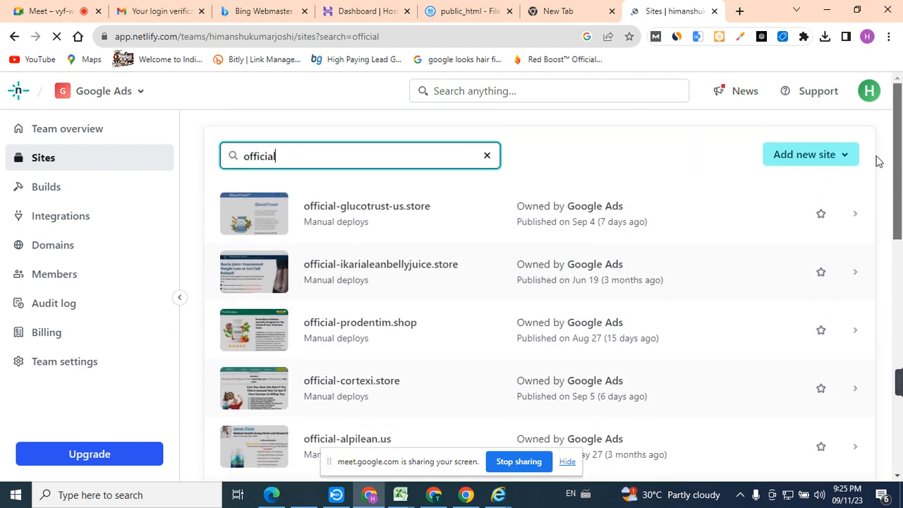
# Step: Close the Netlify page, the empty new tab, the public_html file manager and the Hostinger dashboard
pyautogui.click(714, 13)
pyautogui.click(711, 12)
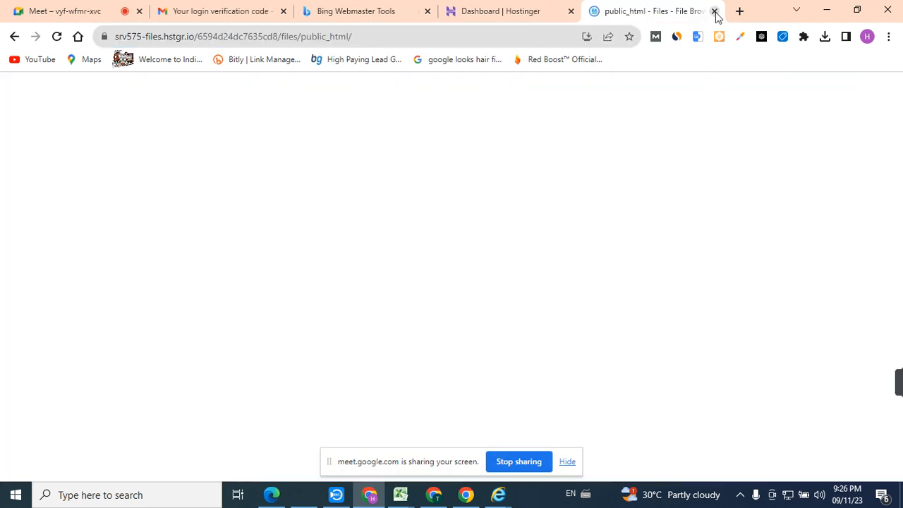
pyautogui.click(714, 13)
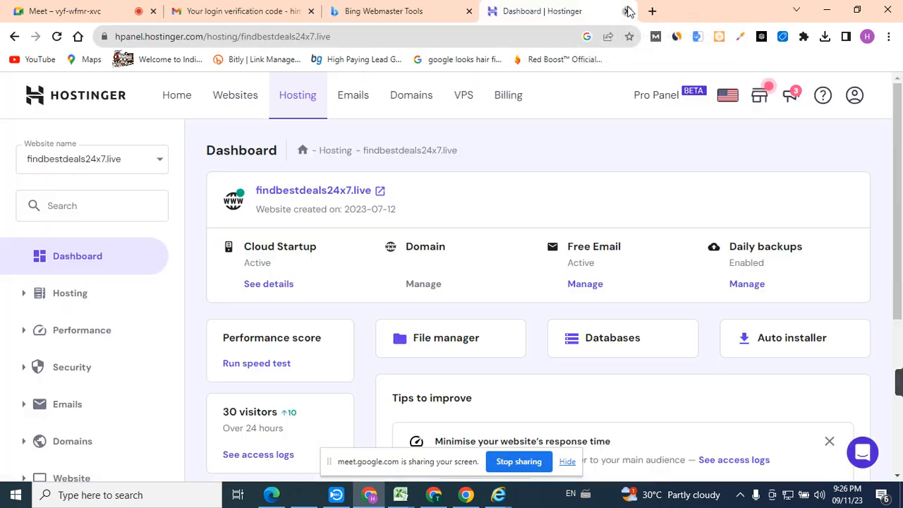
pyautogui.hotkey('ctrl', 'w')
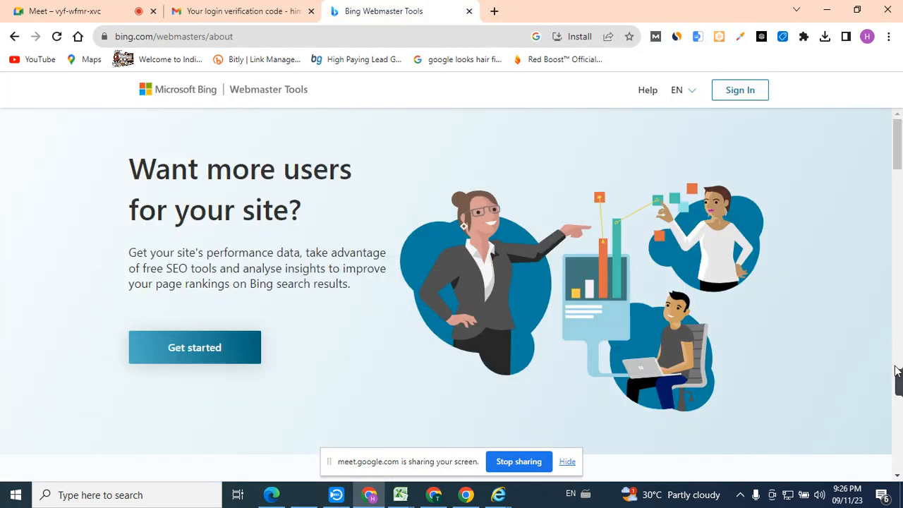
pyautogui.moveTo(895, 381)
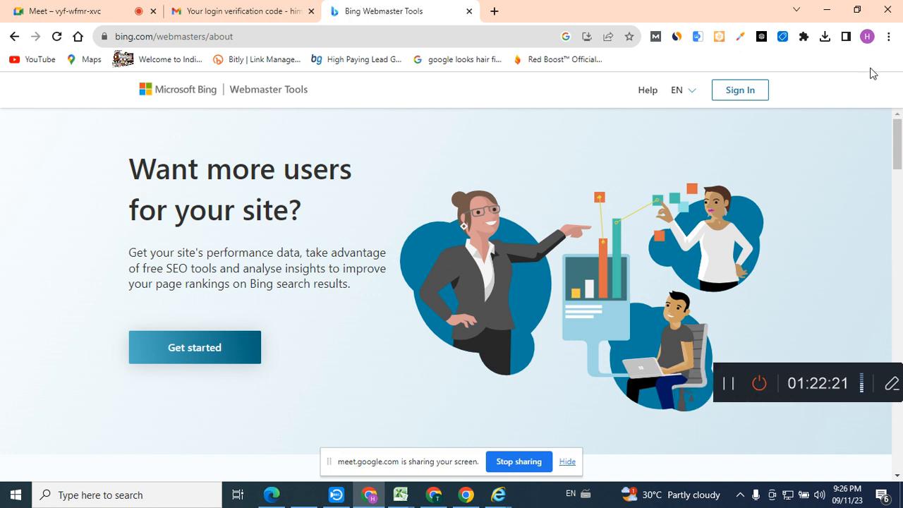
# Step: Search Google for clickbank in a new tab
pyautogui.click(866, 36)
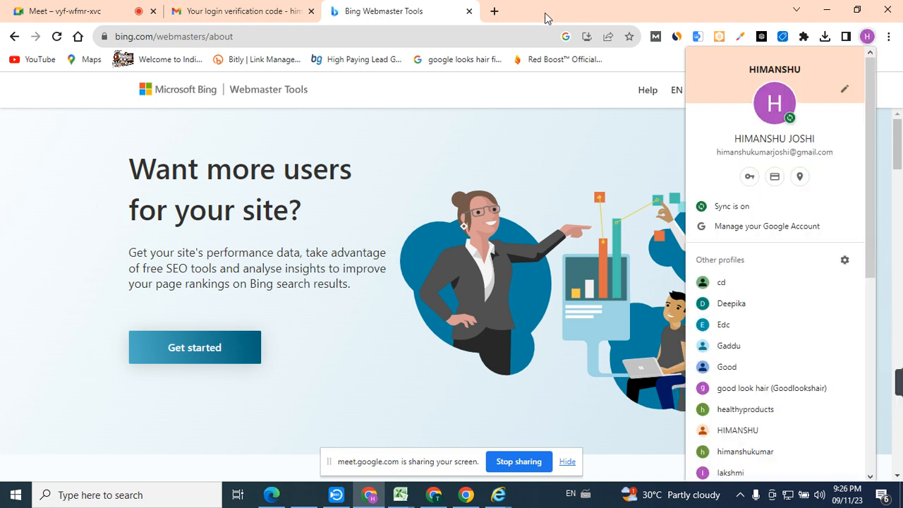
pyautogui.click(496, 12)
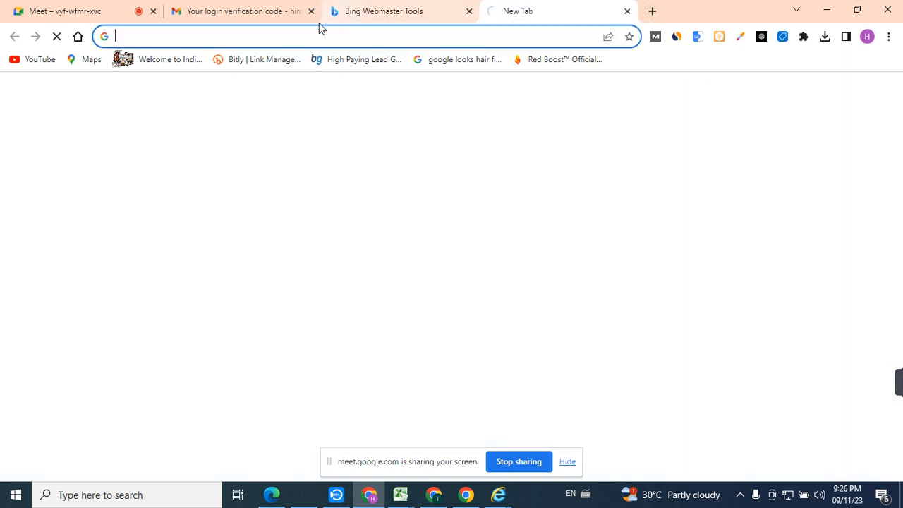
pyautogui.write('clickbank')
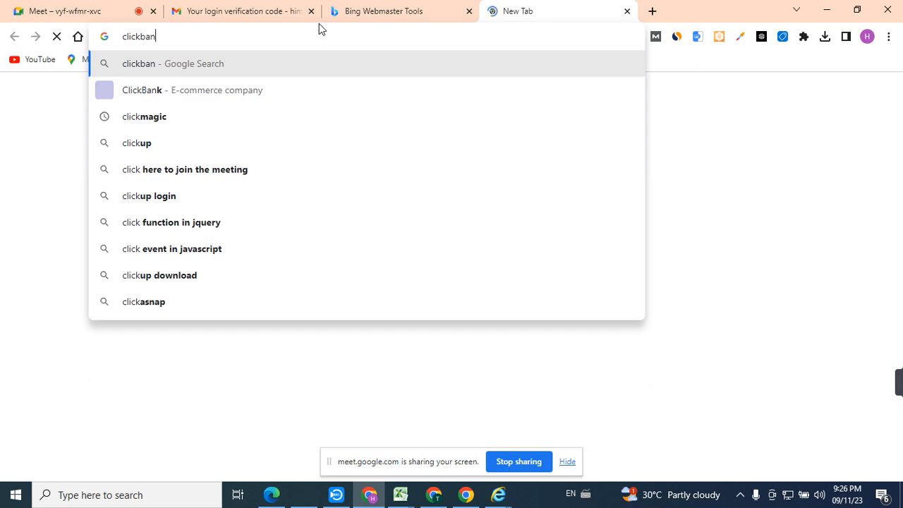
pyautogui.press('Return')
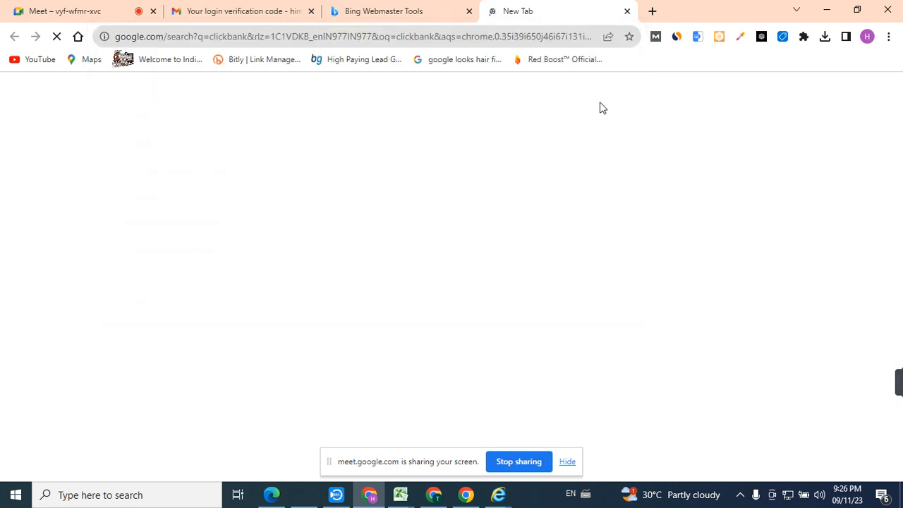
# Step: Open a browser window with the TECH profile and search Google for clickabank
pyautogui.click(868, 36)
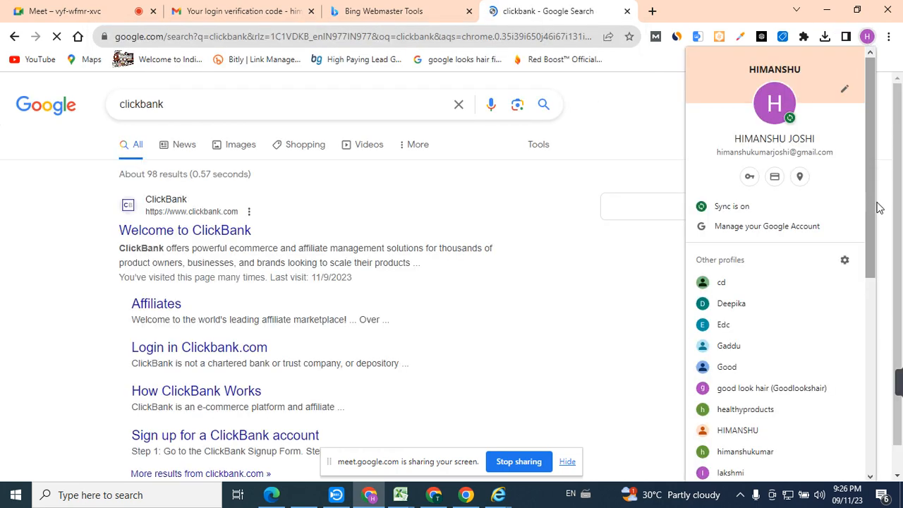
pyautogui.moveTo(874, 305); pyautogui.dragTo(880, 430)
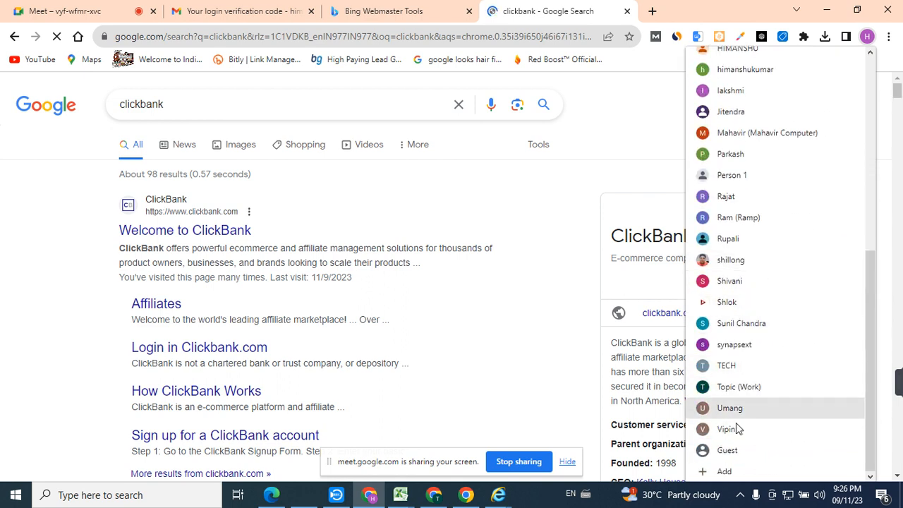
pyautogui.click(742, 370)
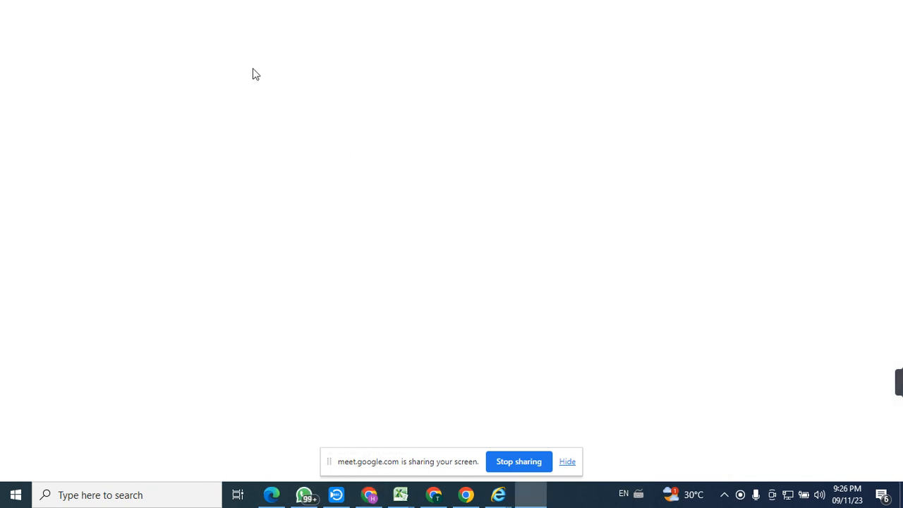
pyautogui.click(213, 35)
pyautogui.write('clickabs')
pyautogui.press('BackSpace')
pyautogui.write('ank')
pyautogui.press('Return')
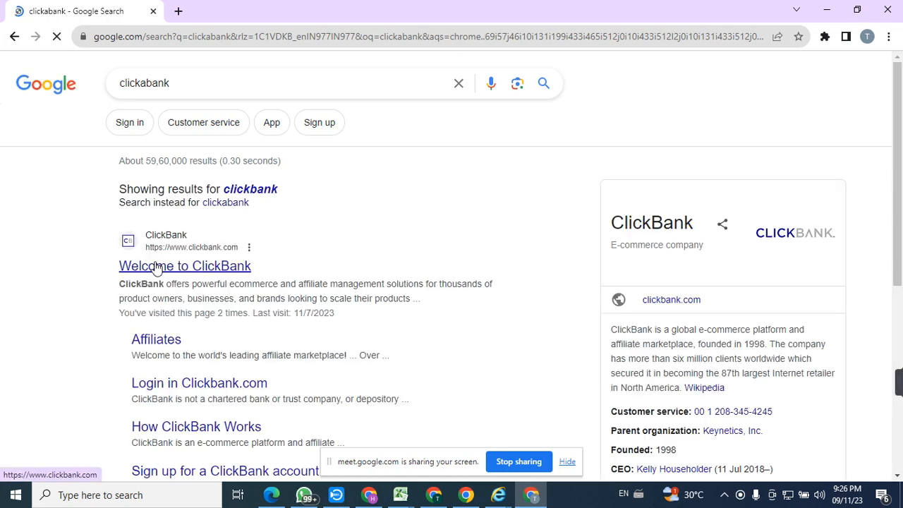
# Step: Open the ClickBank website from the search results and log in with the saved account credentials
pyautogui.click(158, 266)
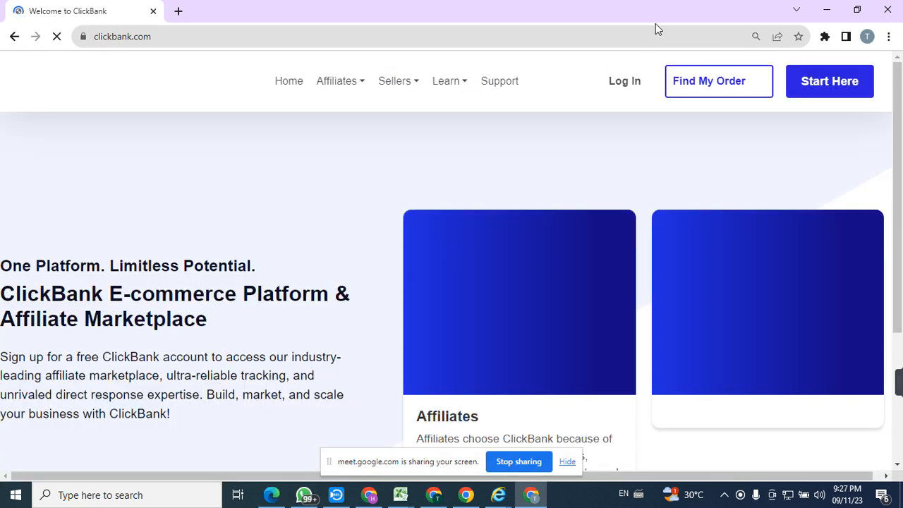
pyautogui.click(638, 83)
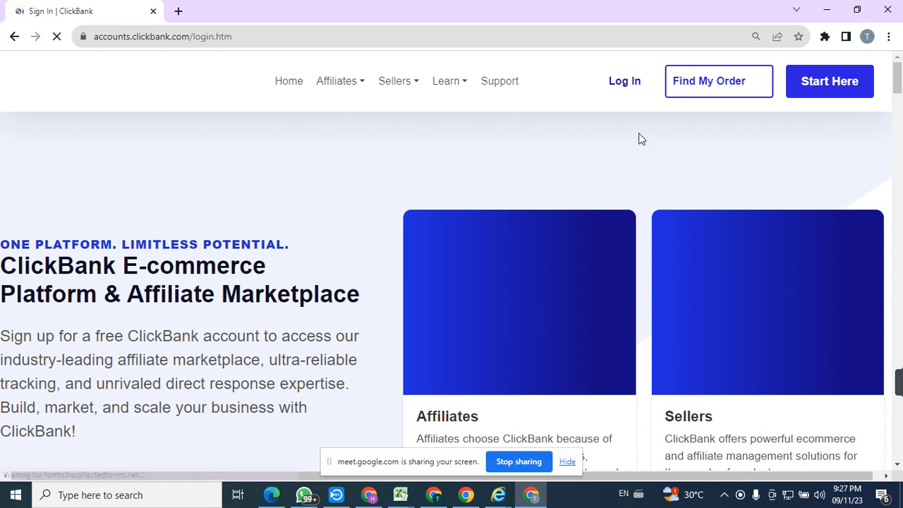
pyautogui.scroll(-1, 901, 135)
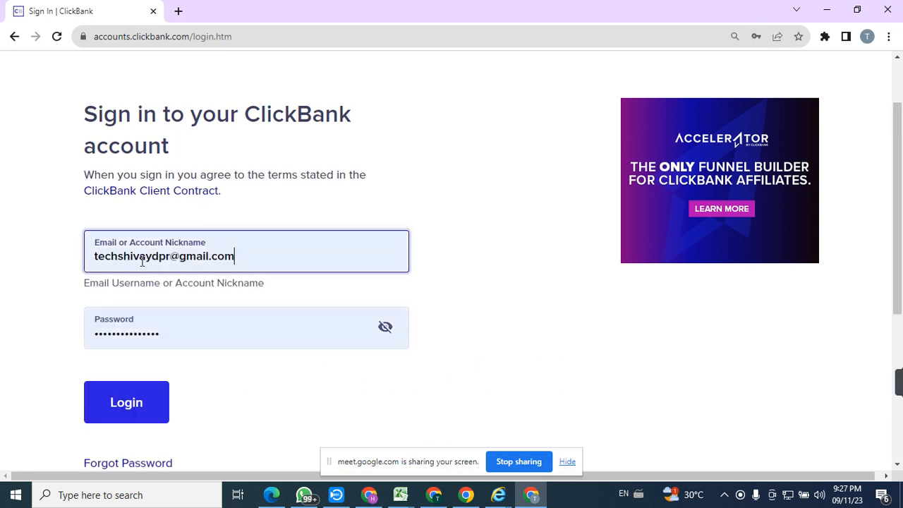
pyautogui.click(127, 412)
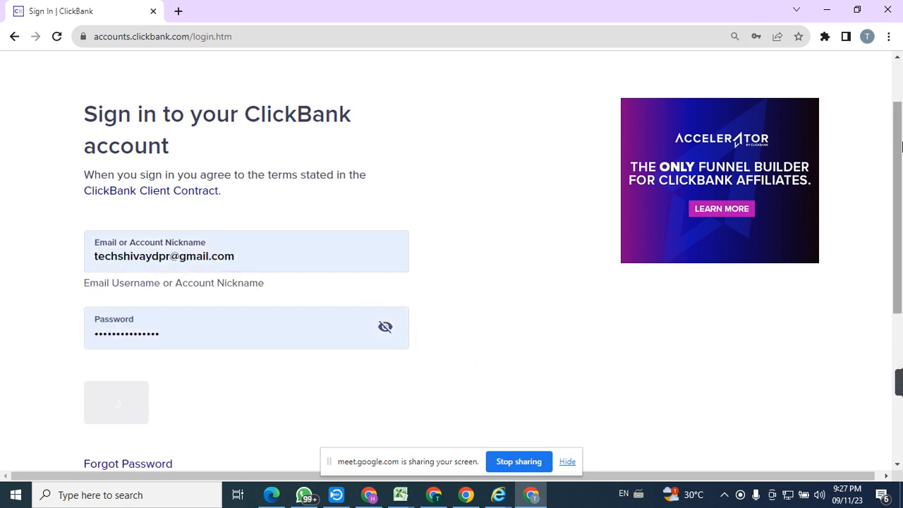
# Step: Review the sales and most recent paychecks by account on the ClickBank dashboard, and close the TECH profile's window
pyautogui.moveTo(898, 151); pyautogui.dragTo(901, 261)
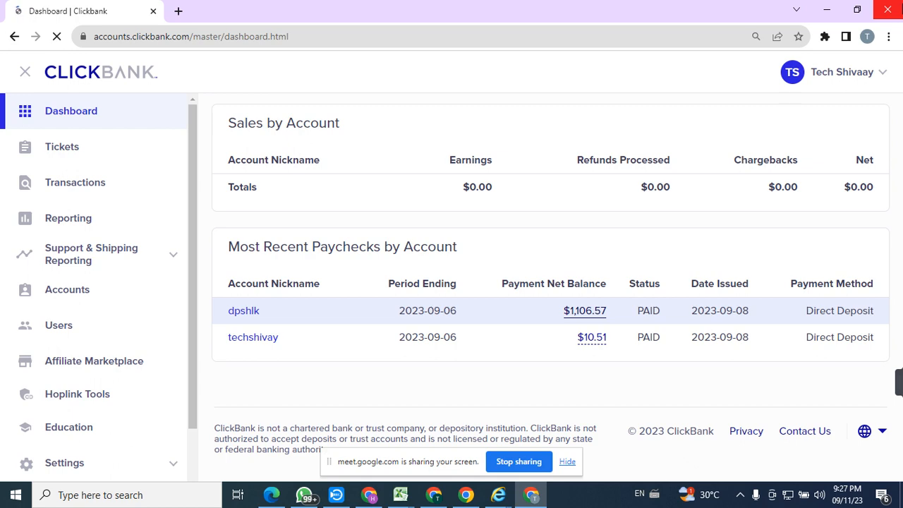
pyautogui.click(868, 38)
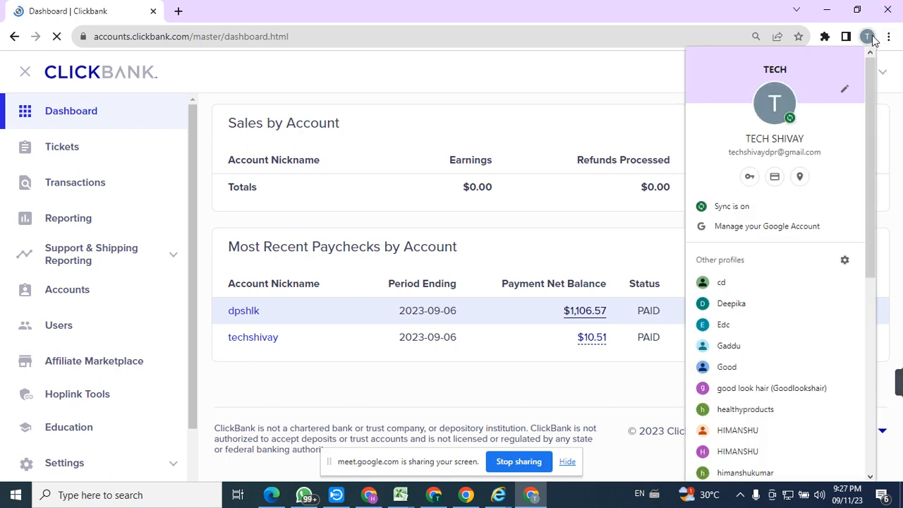
pyautogui.click(889, 10)
pyautogui.click(890, 8)
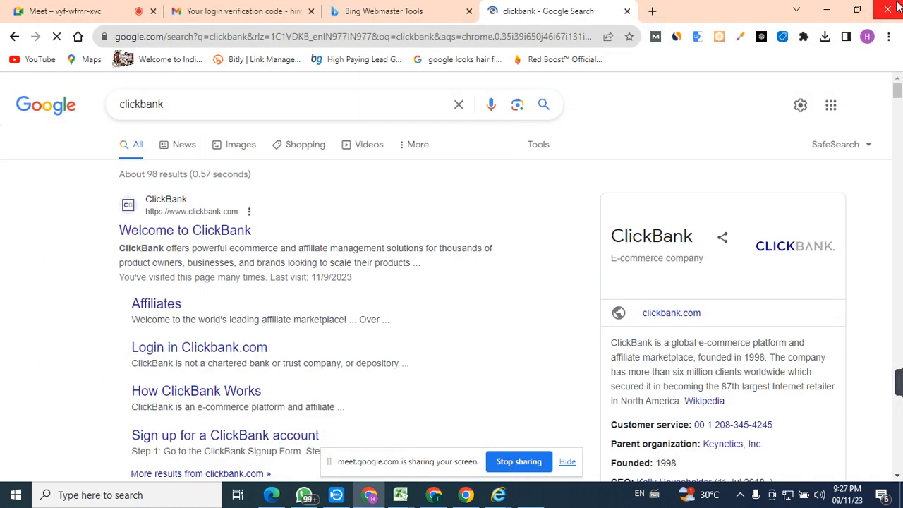
# Step: Search for clickbank in a new tab of the original profile, open the ClickBank website and log in with the saved credentials
pyautogui.click(868, 37)
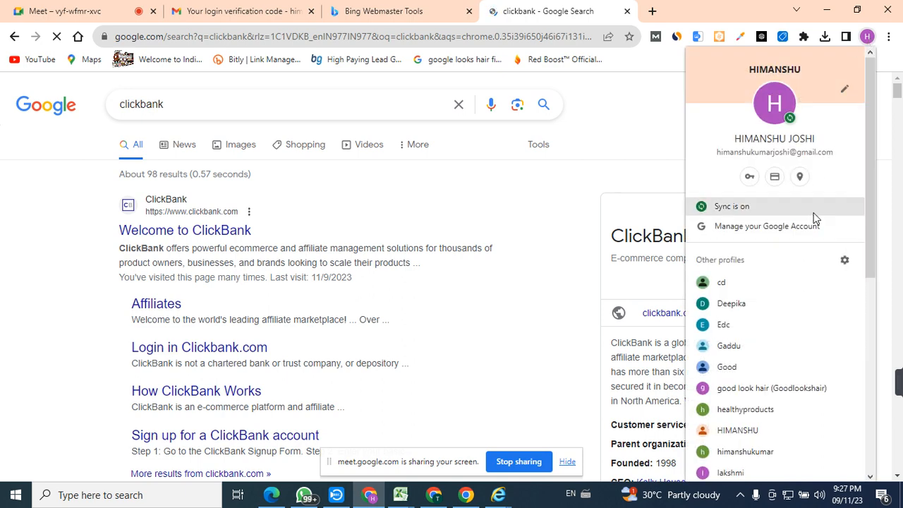
pyautogui.moveTo(872, 265)
pyautogui.mouseDown()
pyautogui.moveTo(881, 443)
pyautogui.moveTo(880, 400)
pyautogui.mouseUp()
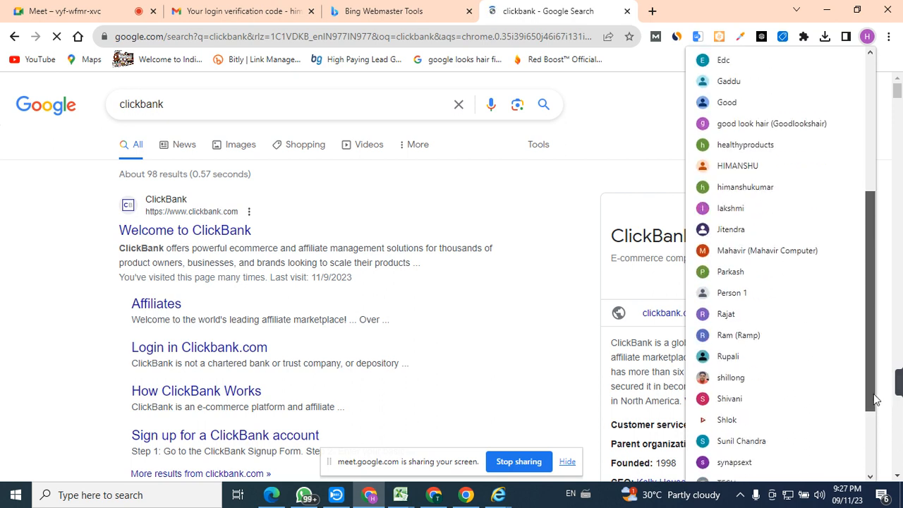
pyautogui.click(651, 11)
pyautogui.click(652, 10)
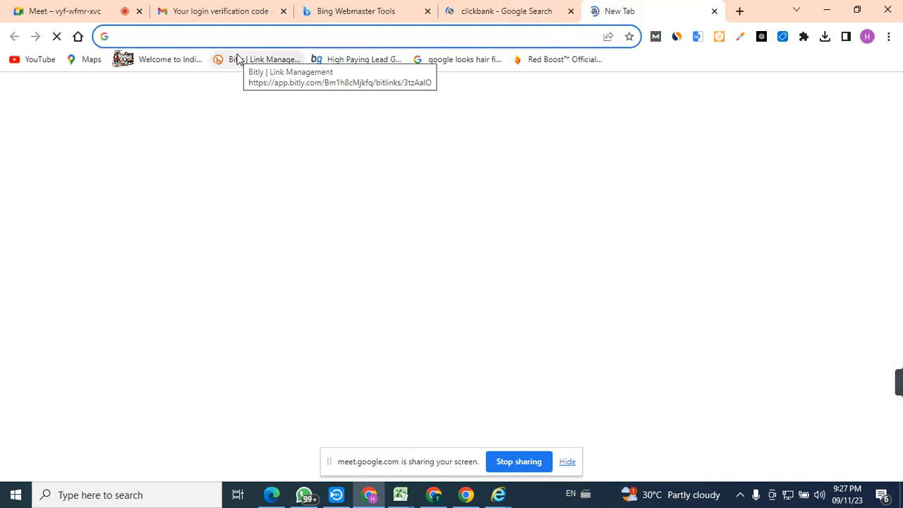
pyautogui.write('cli')
pyautogui.press('Down')
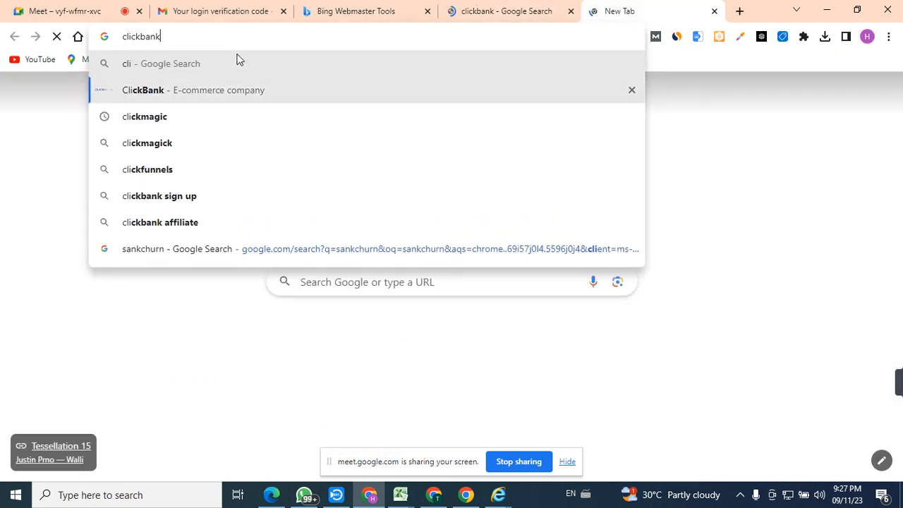
pyautogui.press('Return')
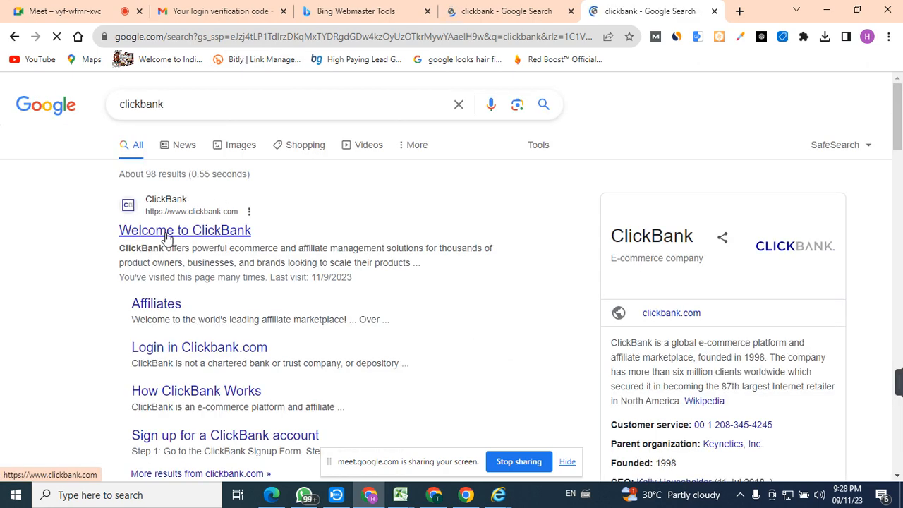
pyautogui.click(167, 236)
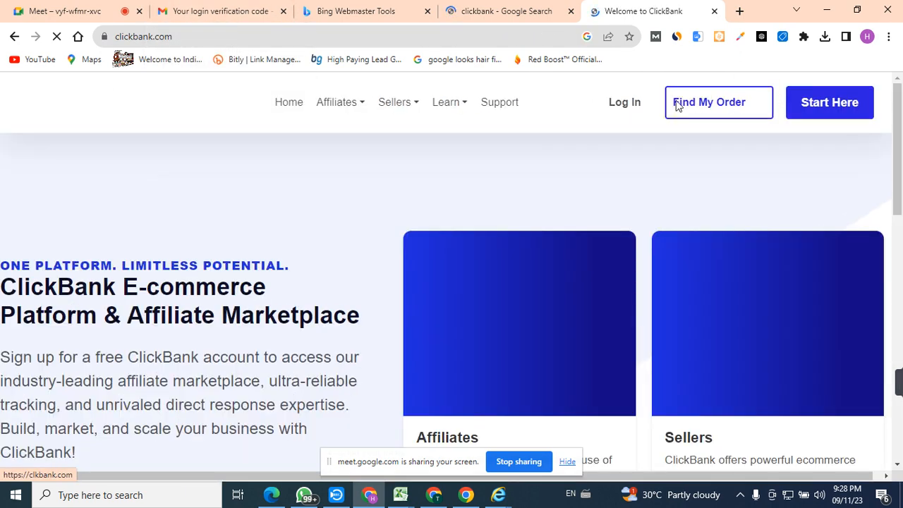
pyautogui.click(624, 104)
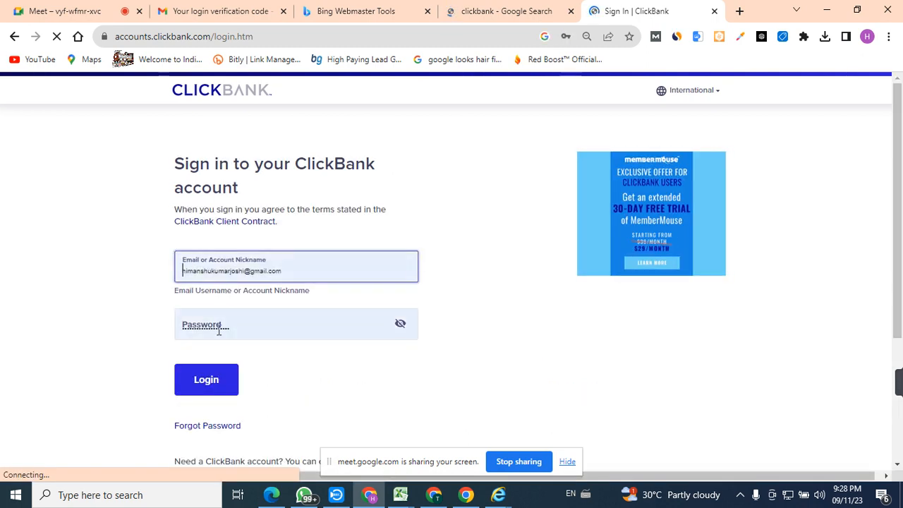
pyautogui.click(207, 378)
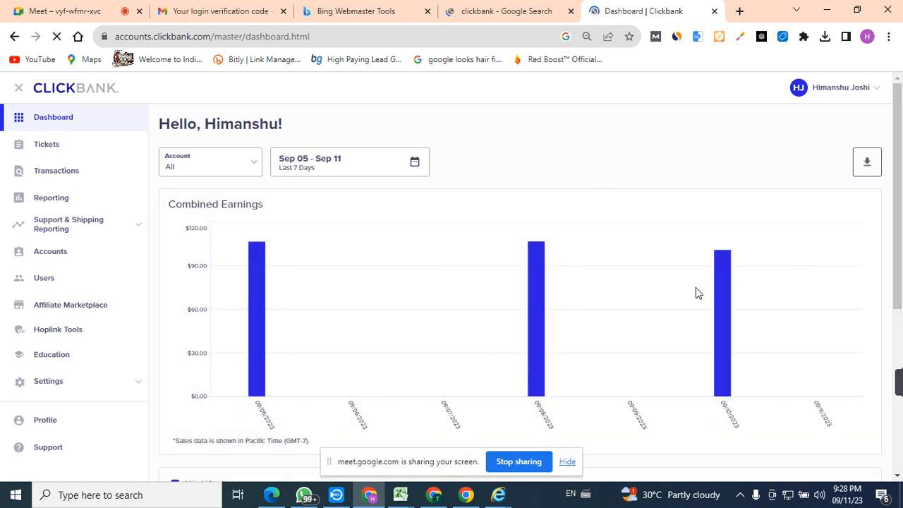
# Step: Inspect the daily earnings for 09/10, 09/08 and 09/05/2023 in the Combined Earnings chart
pyautogui.moveTo(721, 300)
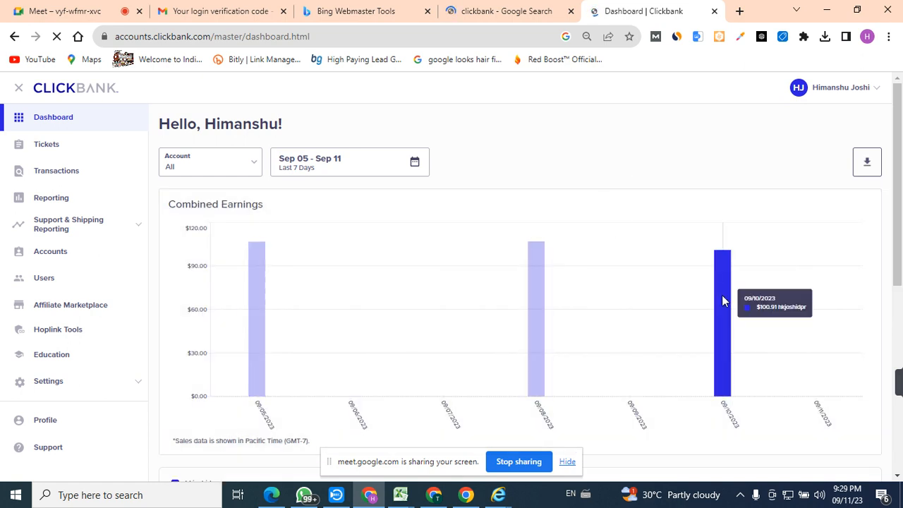
pyautogui.moveTo(534, 299)
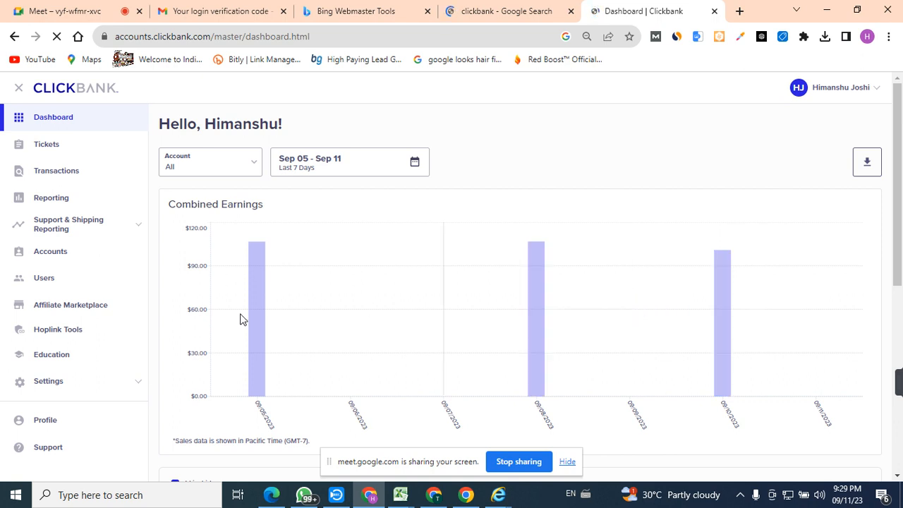
pyautogui.moveTo(251, 318)
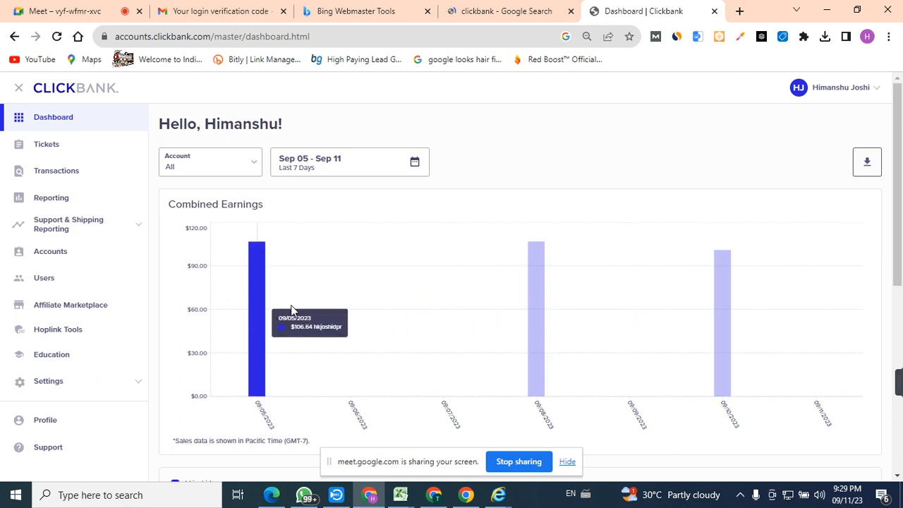
# Step: Close the ClickBank dashboard, the clickbank Google search results and the Bing Webmaster Tools page
pyautogui.click(714, 11)
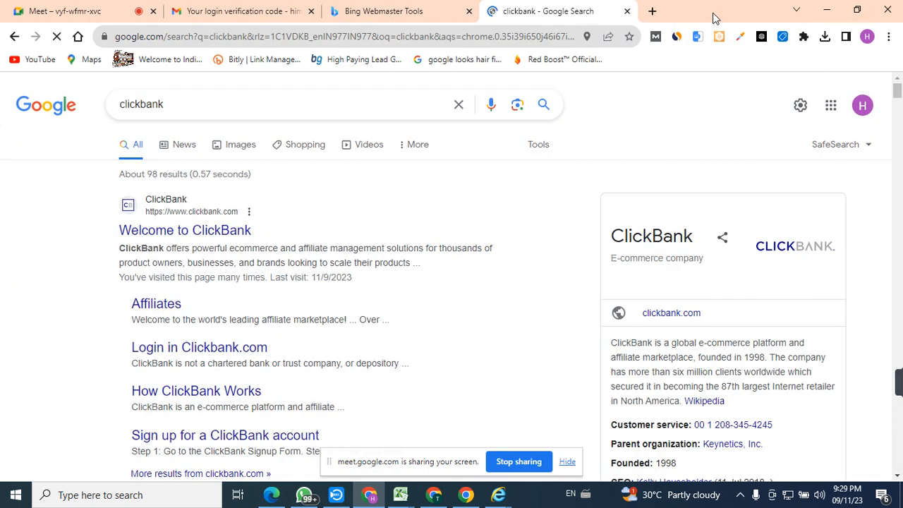
pyautogui.click(628, 12)
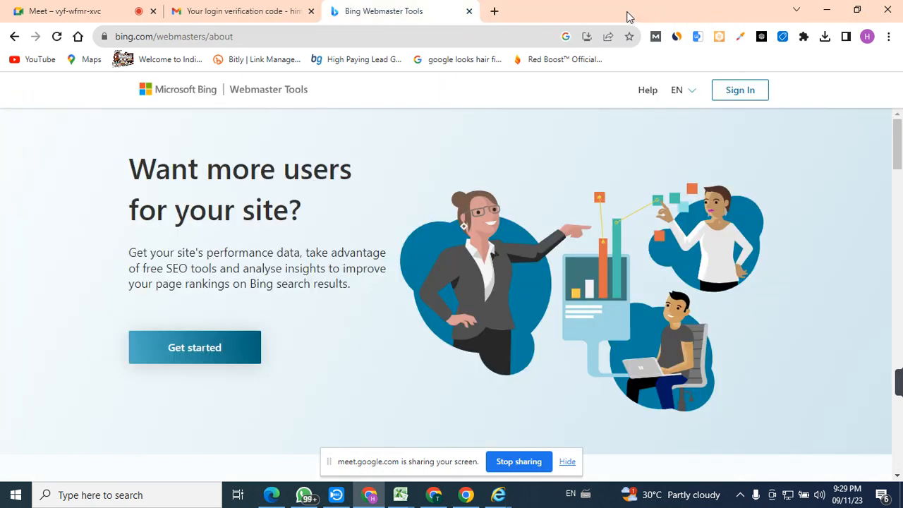
pyautogui.click(468, 11)
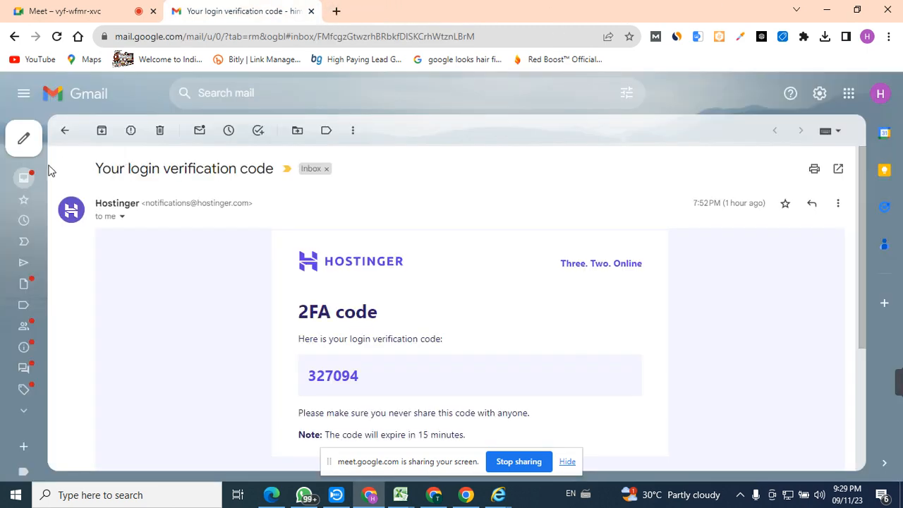
# Step: Search the Gmail mailbox for microsoft
pyautogui.click(220, 98)
pyautogui.write('mi')
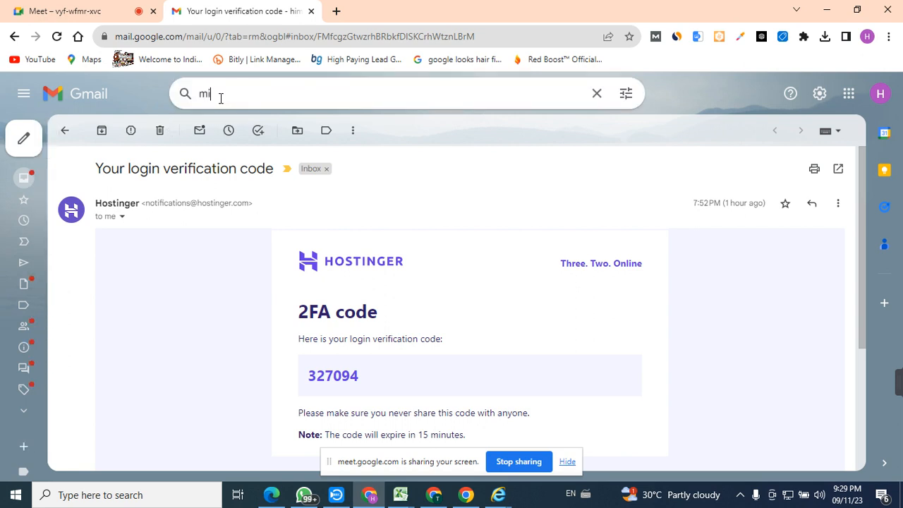
pyautogui.write('cro')
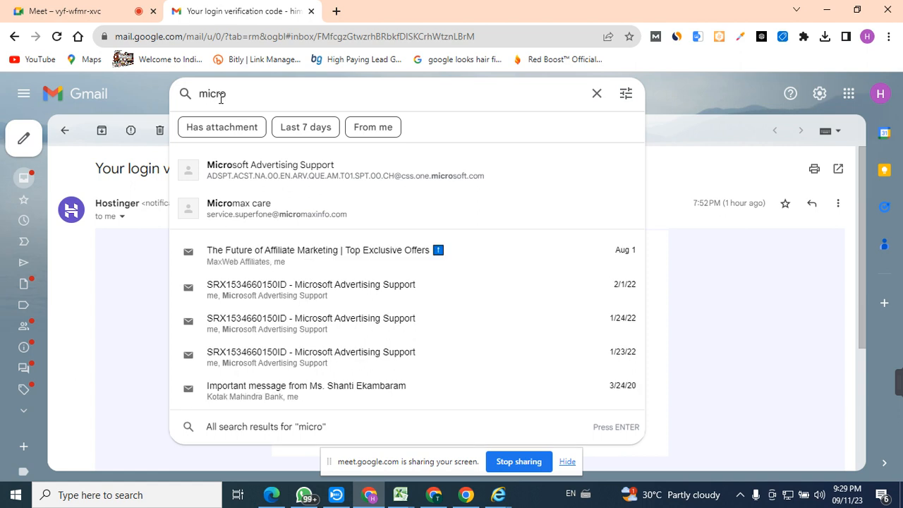
pyautogui.write('soft')
pyautogui.press('Return')
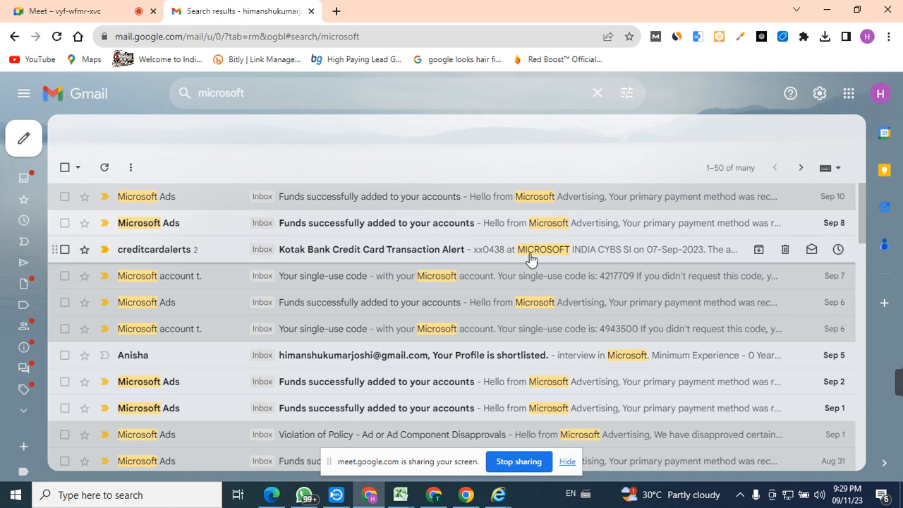
# Step: Examine the Microsoft charges in both messages of the Kotak Bank Credit Card Transaction Alert conversation, and try to close Gmail
pyautogui.click(440, 252)
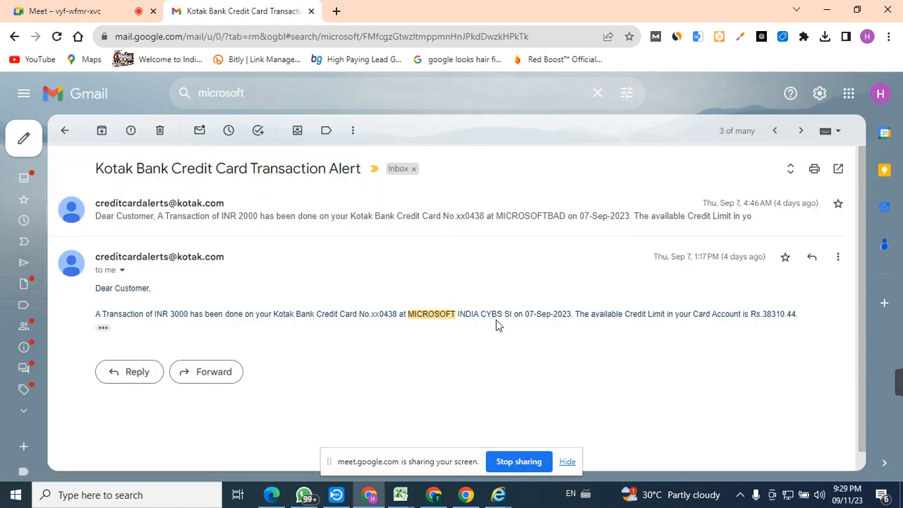
pyautogui.moveTo(538, 314); pyautogui.dragTo(433, 317)
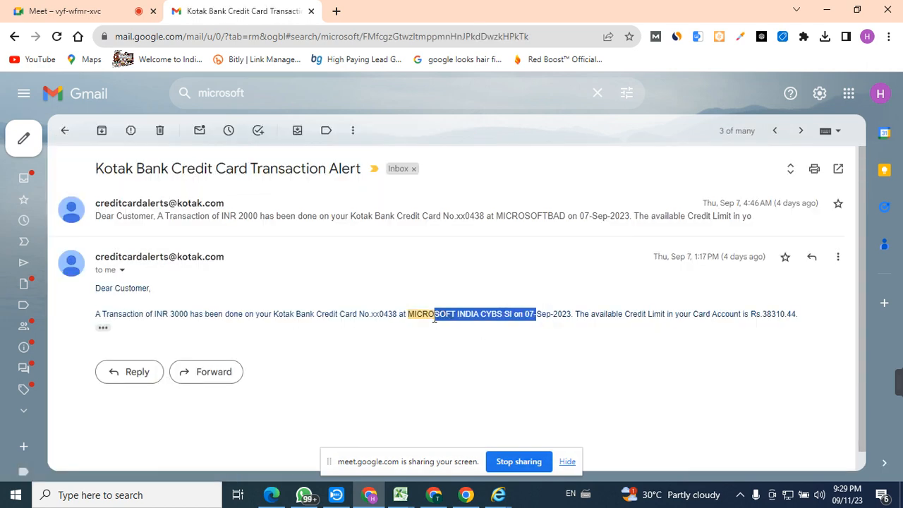
pyautogui.moveTo(96, 288); pyautogui.dragTo(306, 317)
pyautogui.click(508, 223)
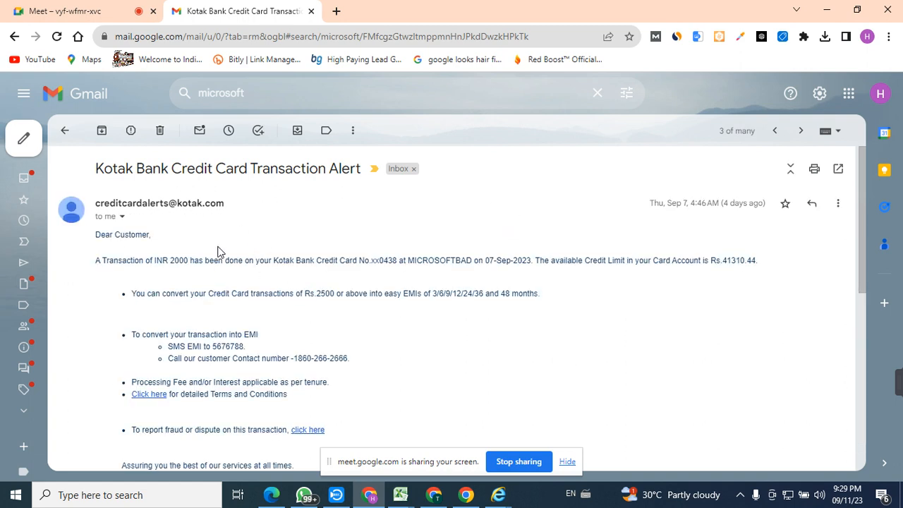
pyautogui.click(311, 11)
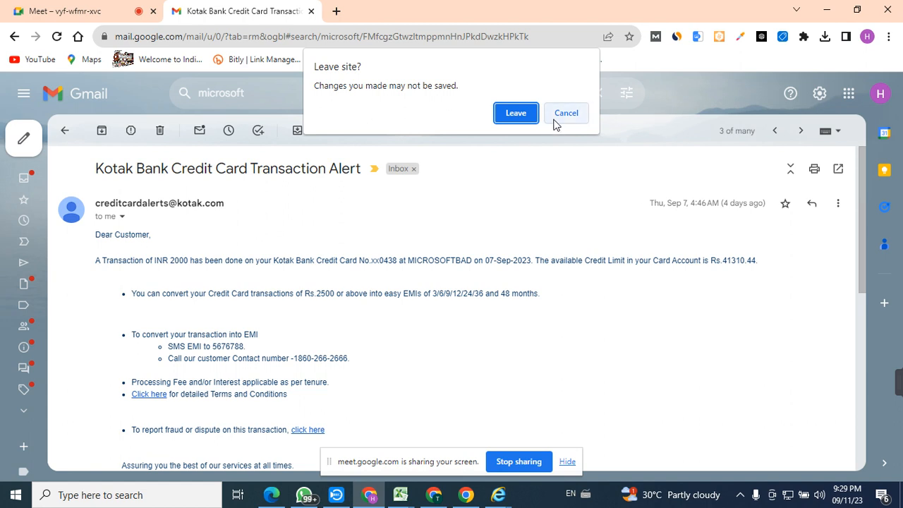
pyautogui.moveTo(894, 384)
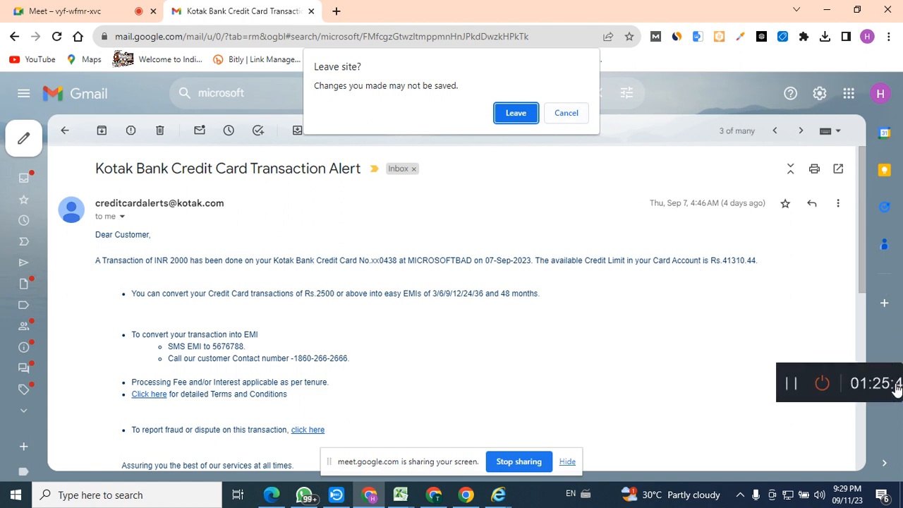